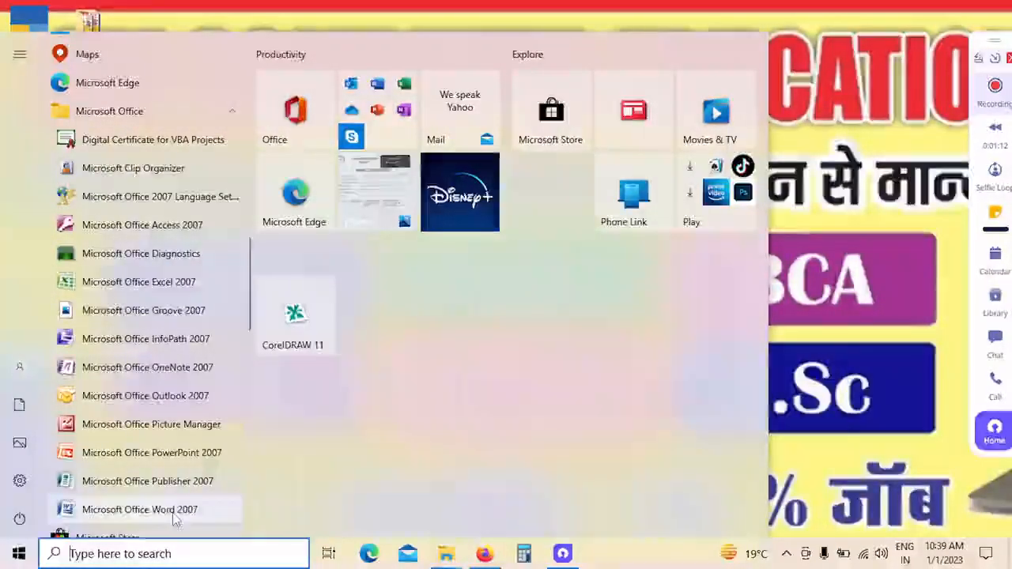
# Step: Launch Microsoft Office Word 2007 and write "Om computer education center" in the blank document
pyautogui.click(139, 509)
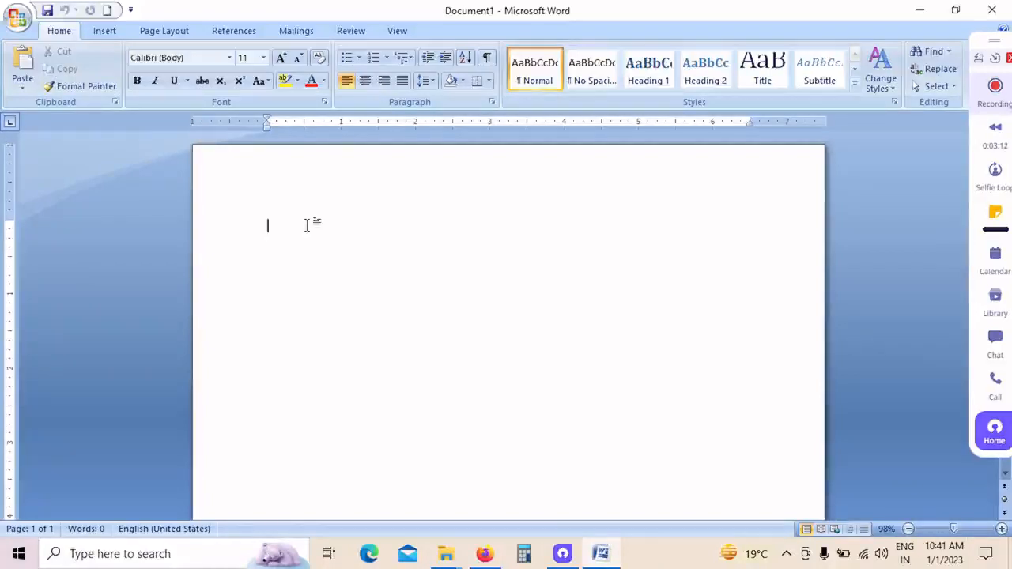
pyautogui.write('Om c')
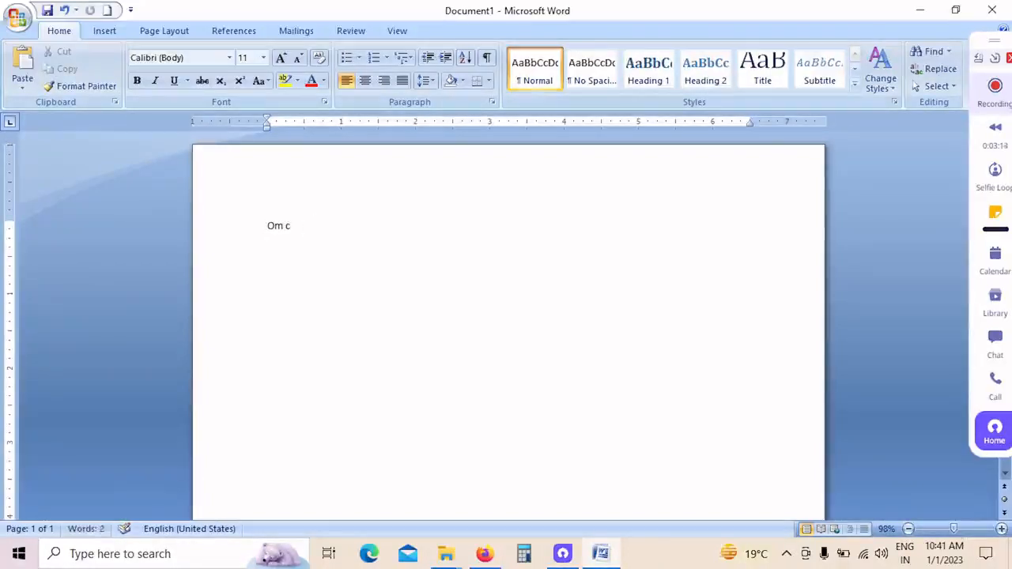
pyautogui.write('om')
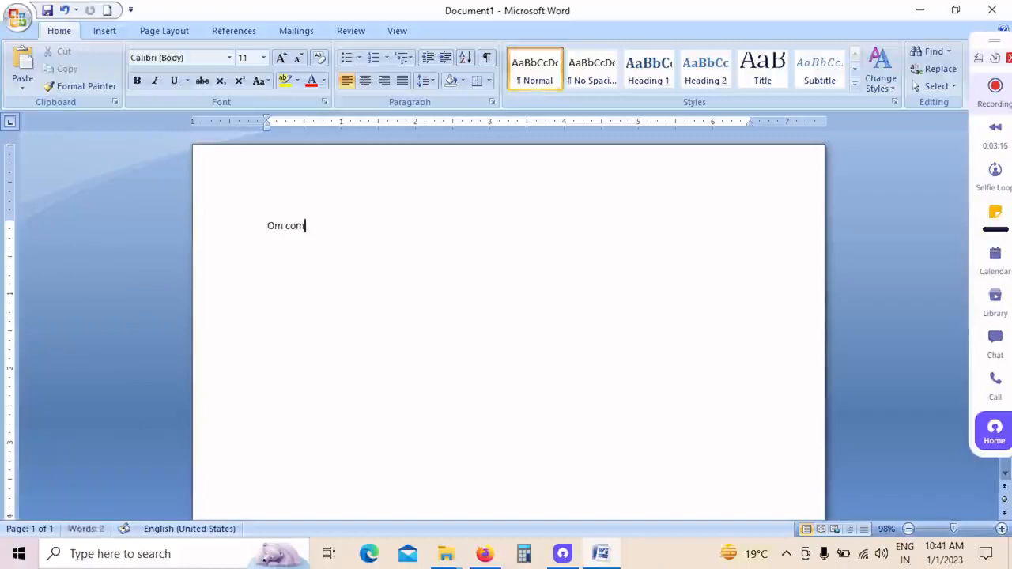
pyautogui.write('puter  ed')
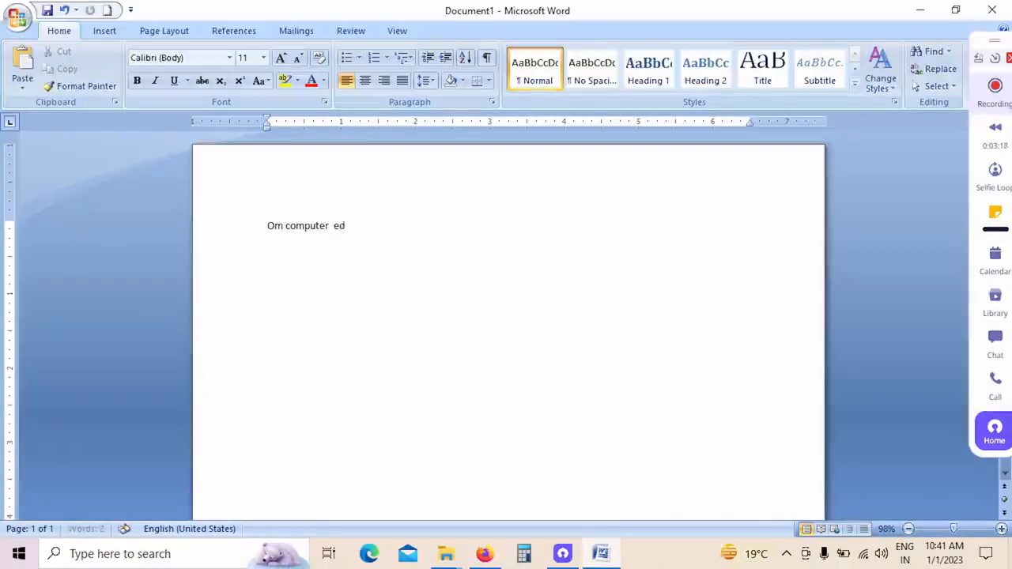
pyautogui.write('ucation center')
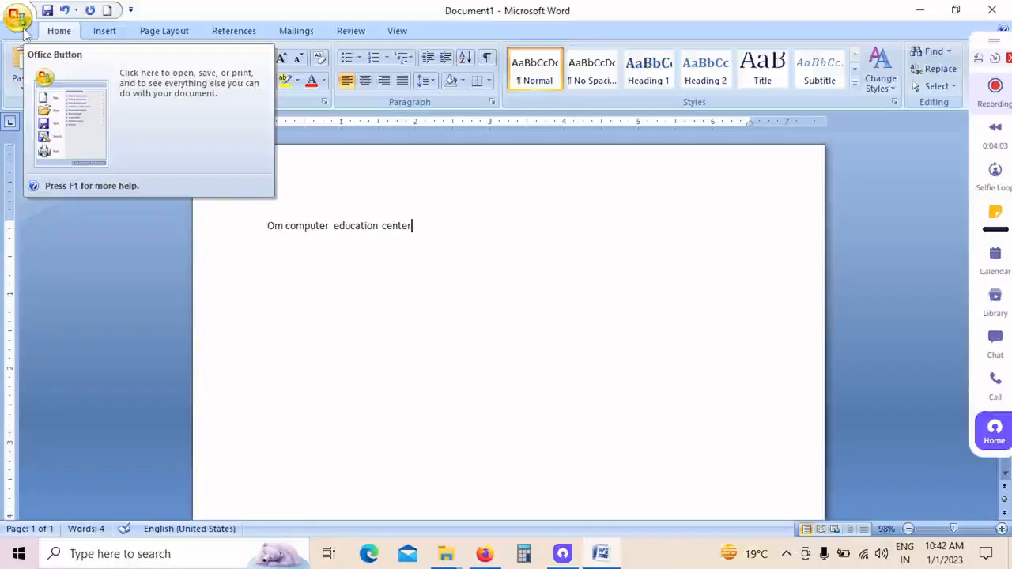
pyautogui.click(17, 18)
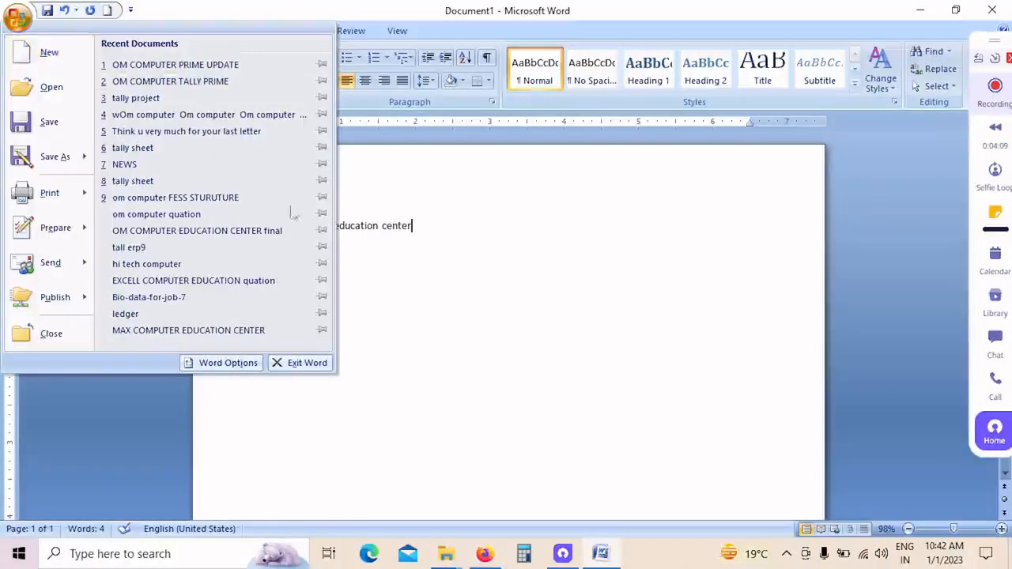
pyautogui.click(412, 328)
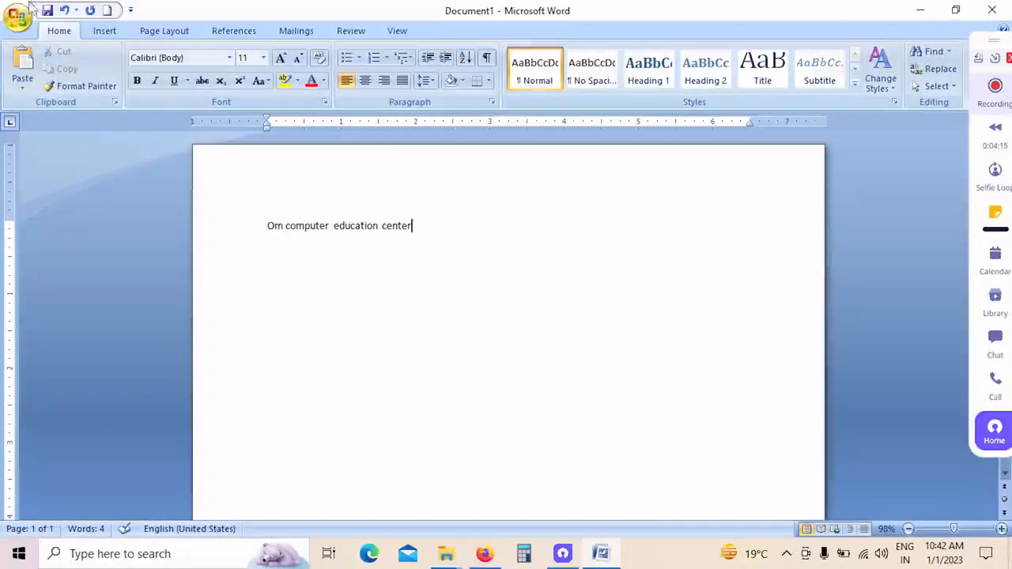
pyautogui.click(26, 19)
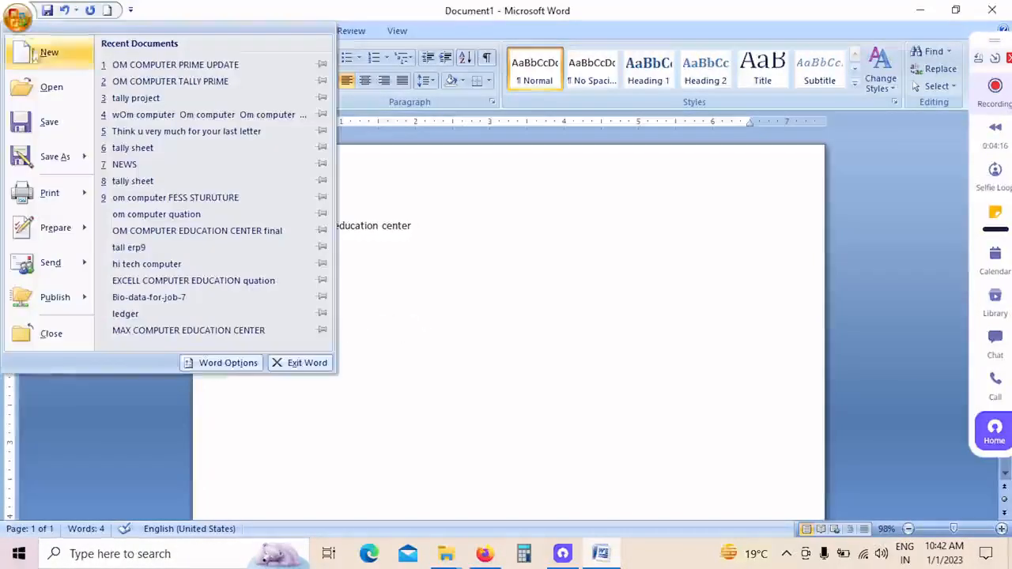
pyautogui.click(378, 229)
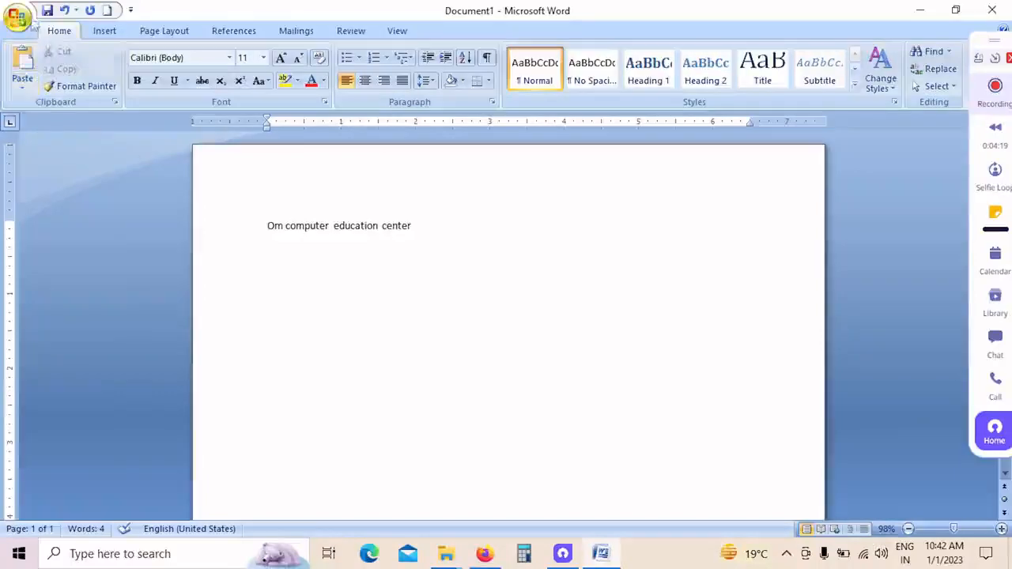
# Step: Create a new blank document
pyautogui.click(26, 19)
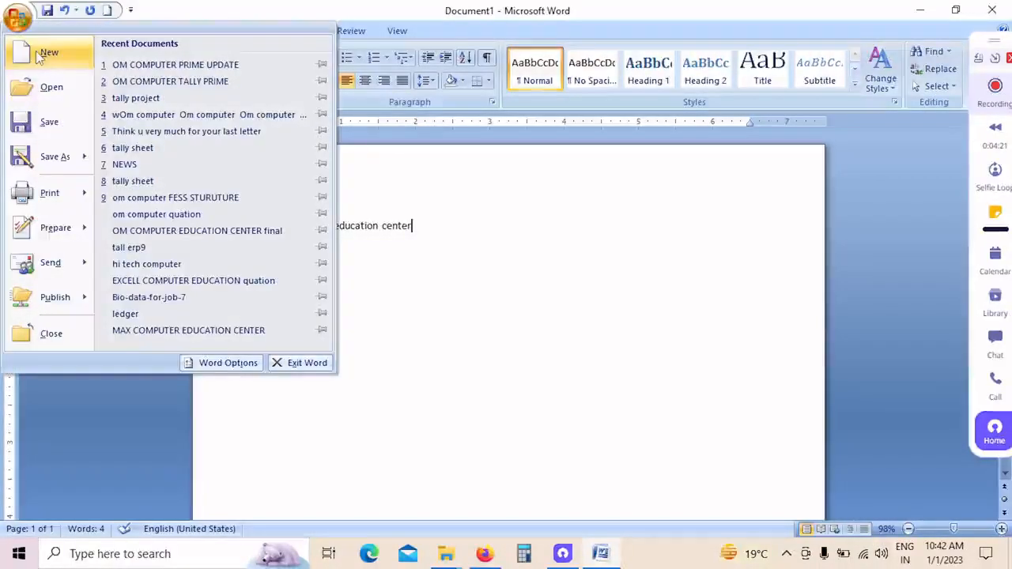
pyautogui.click(44, 54)
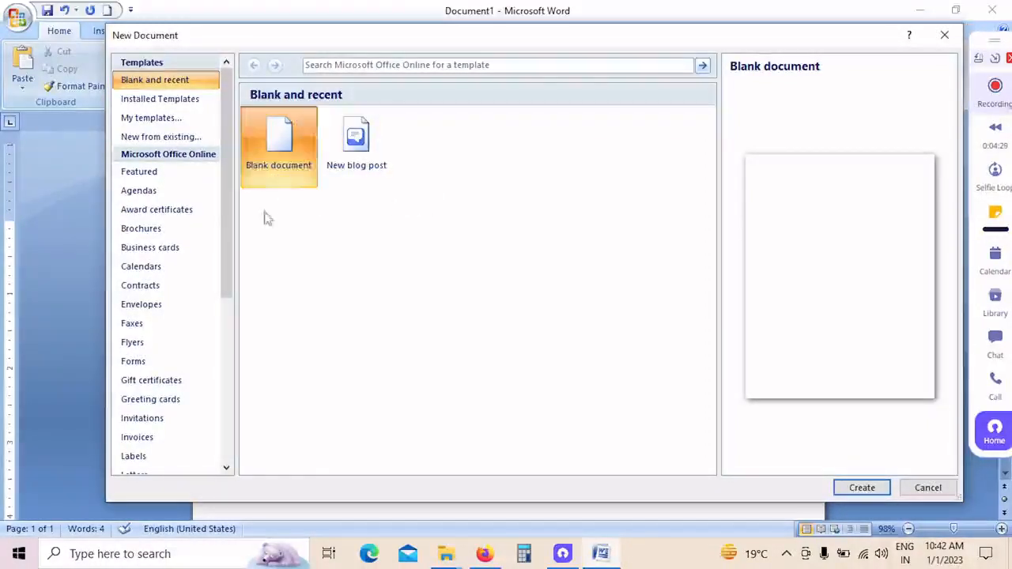
pyautogui.click(860, 488)
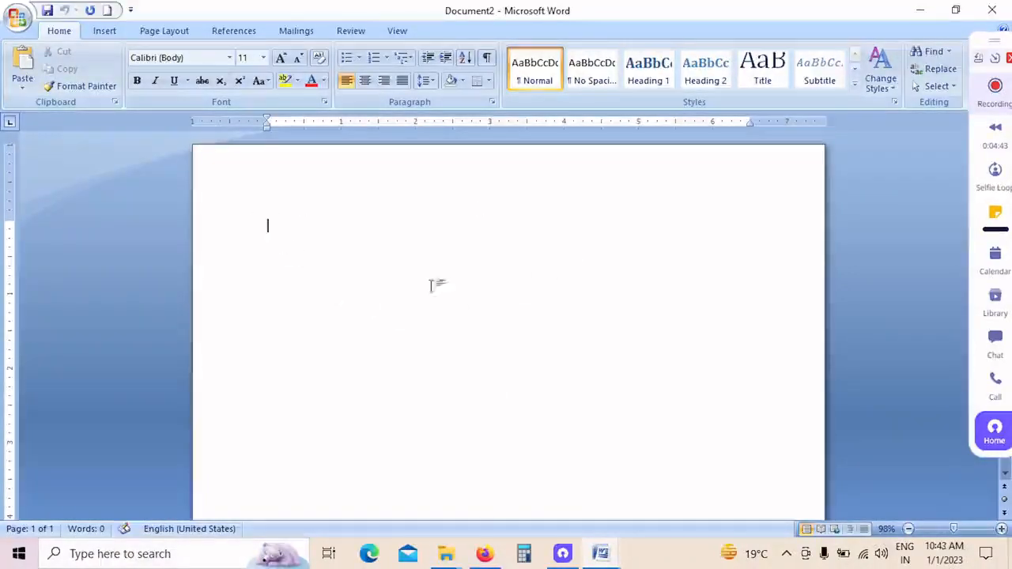
# Step: Open the recent documents "NEWS" and "Think u very much for your last letter"
pyautogui.click(18, 15)
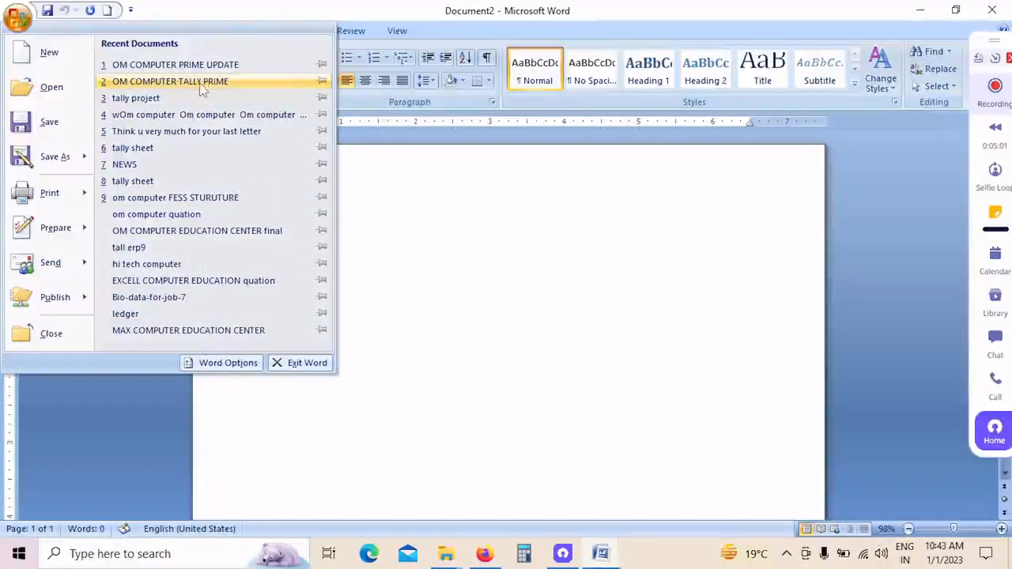
pyautogui.click(197, 164)
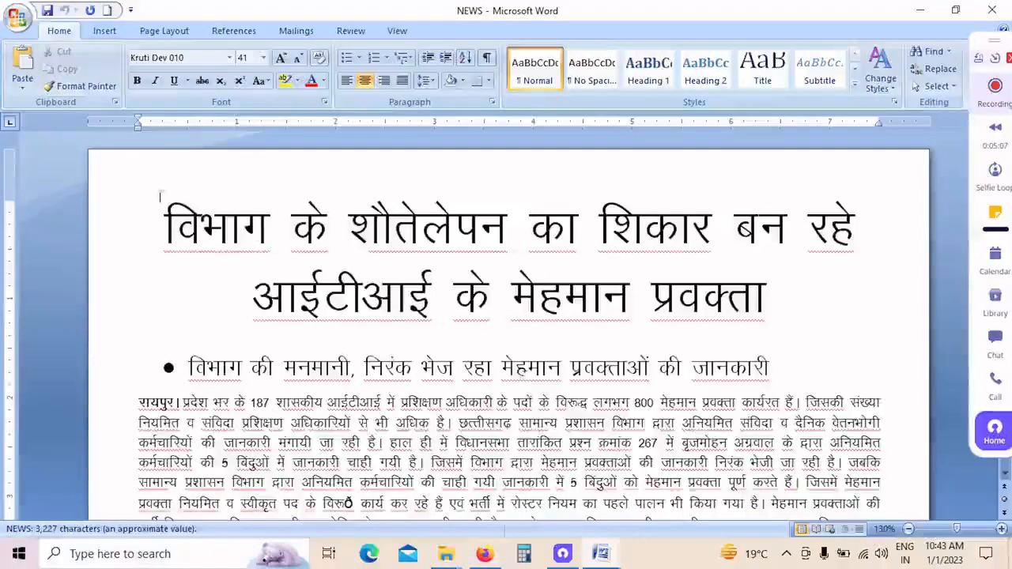
pyautogui.click(17, 18)
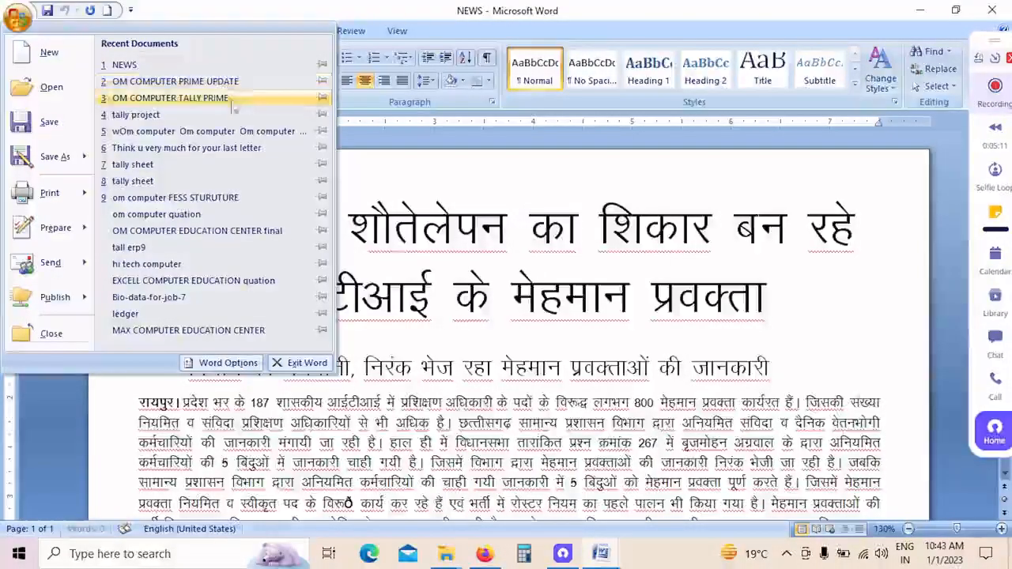
pyautogui.click(182, 148)
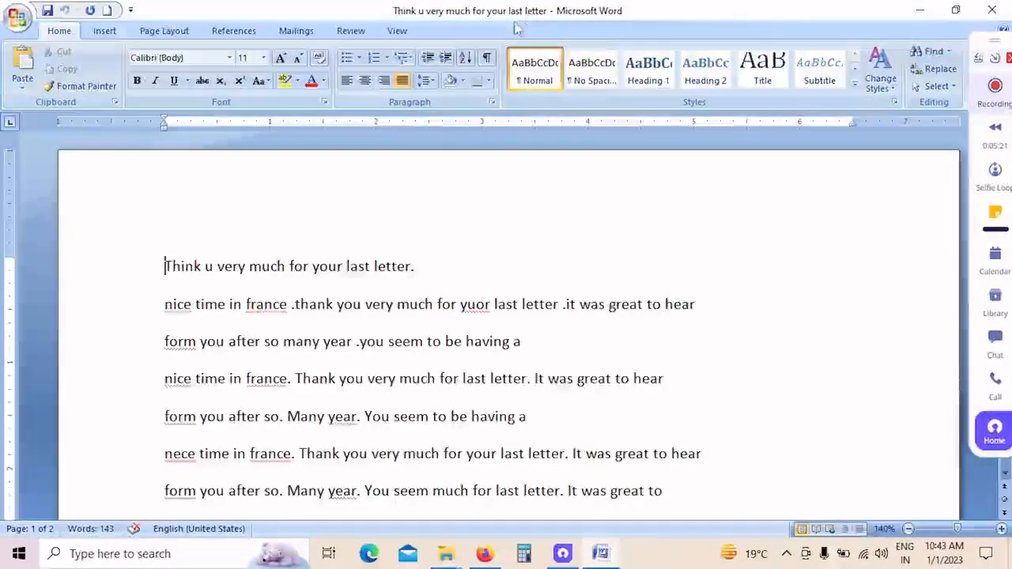
# Step: Save a copy of the open letter to the Desktop as a Word Document named "dbfdfbdjfdsjf"
pyautogui.click(15, 16)
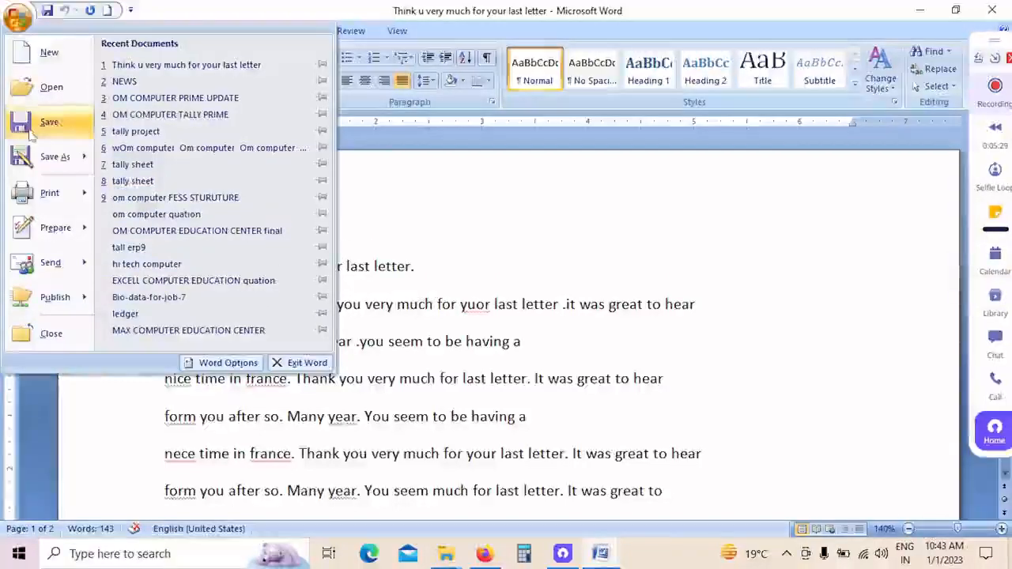
pyautogui.moveTo(60, 158)
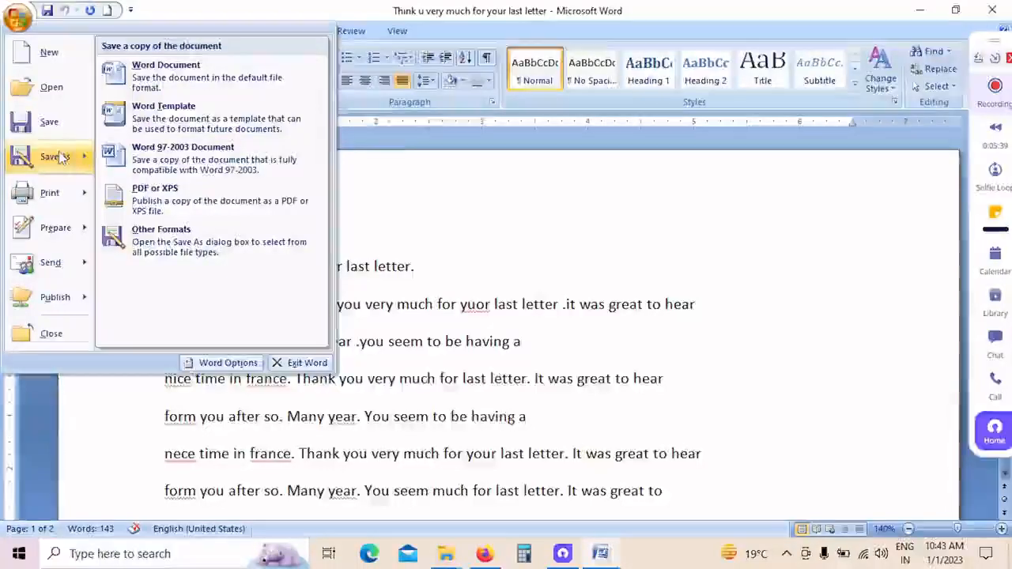
pyautogui.press('Escape')
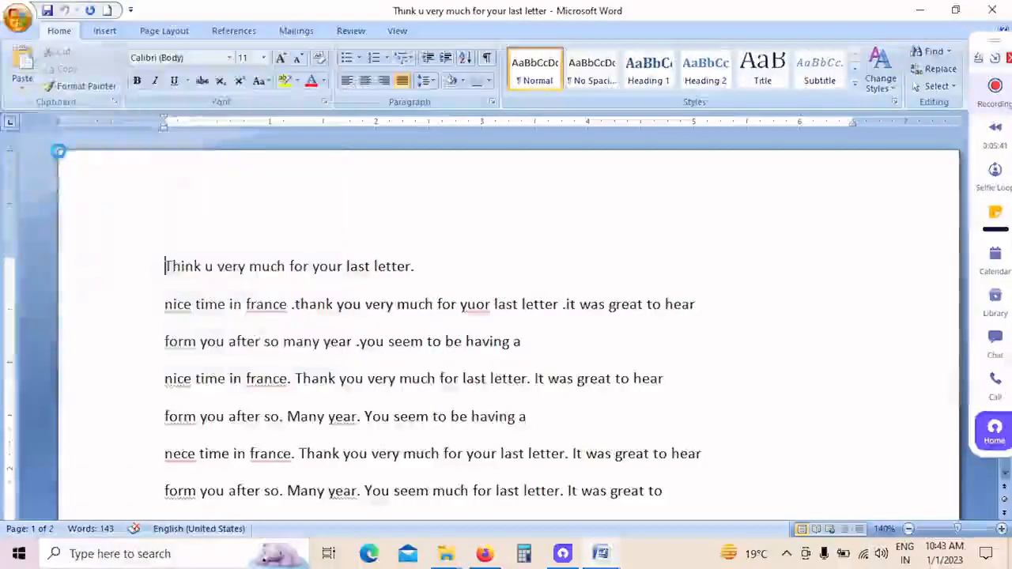
pyautogui.press('F12')
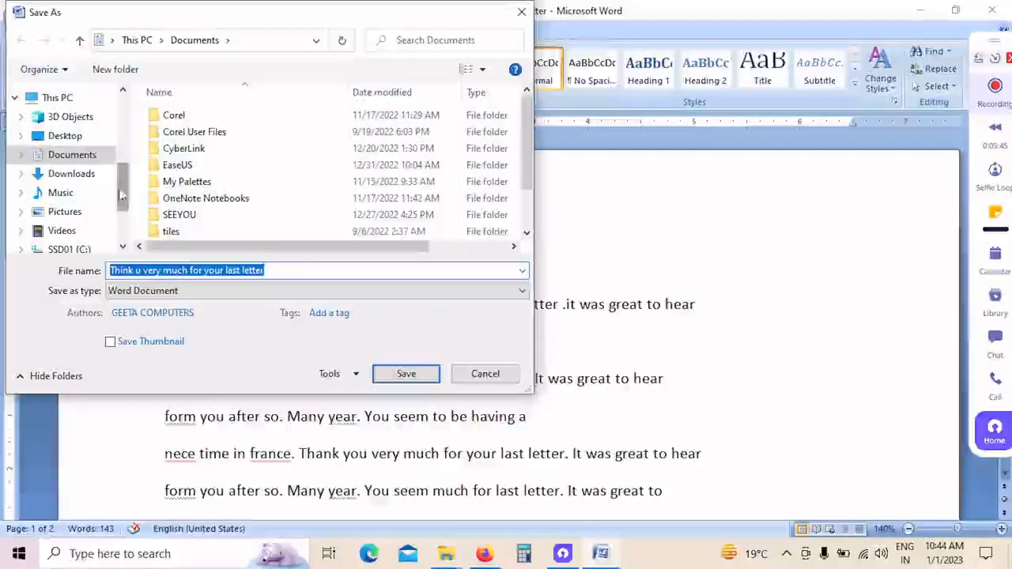
pyautogui.moveTo(121, 197)
pyautogui.mouseDown()
pyautogui.moveTo(121, 153)
pyautogui.moveTo(114, 198)
pyautogui.mouseUp()
pyautogui.click(63, 135)
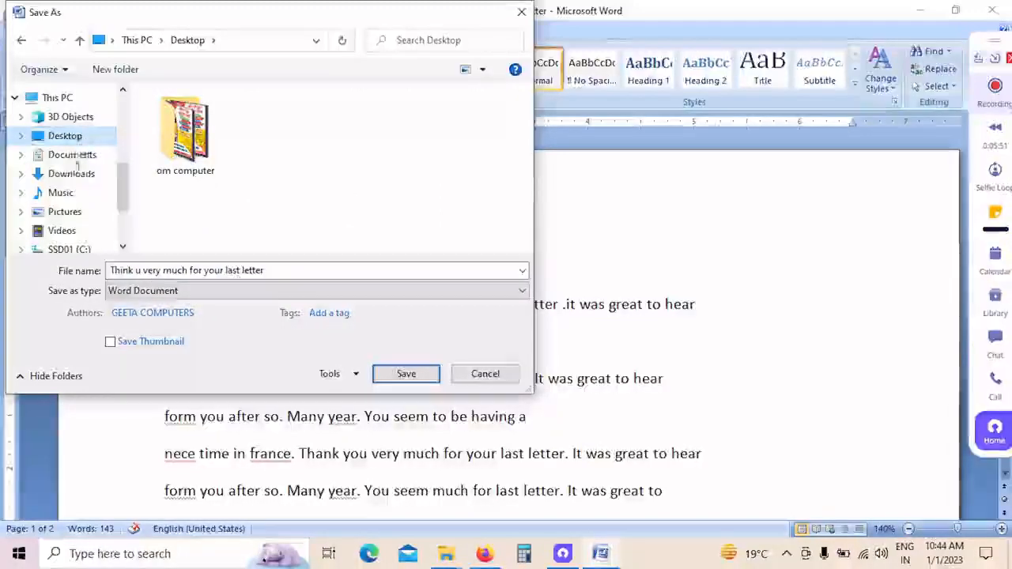
pyautogui.click(323, 271)
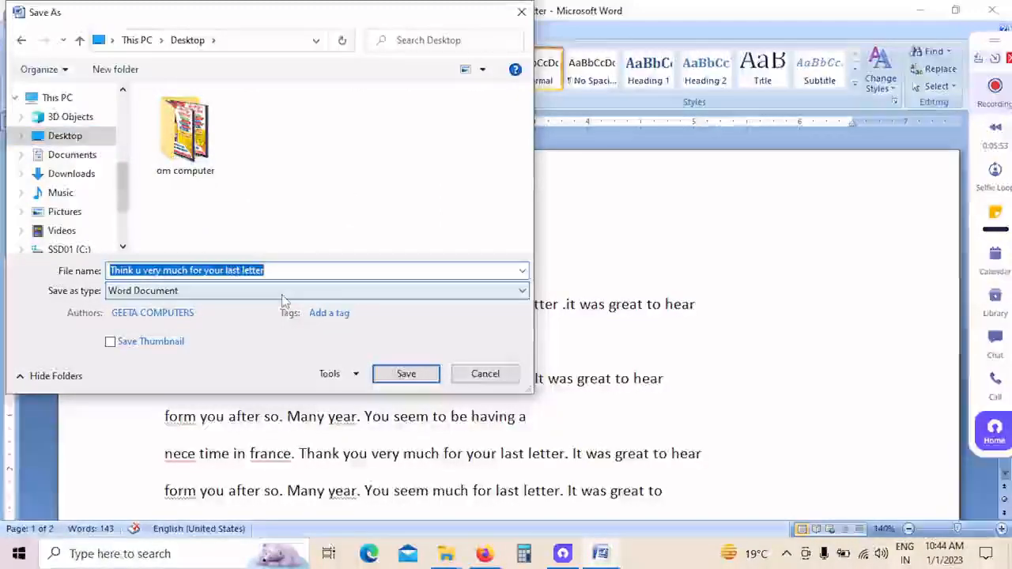
pyautogui.write('dkfdfbdjfdsjf')
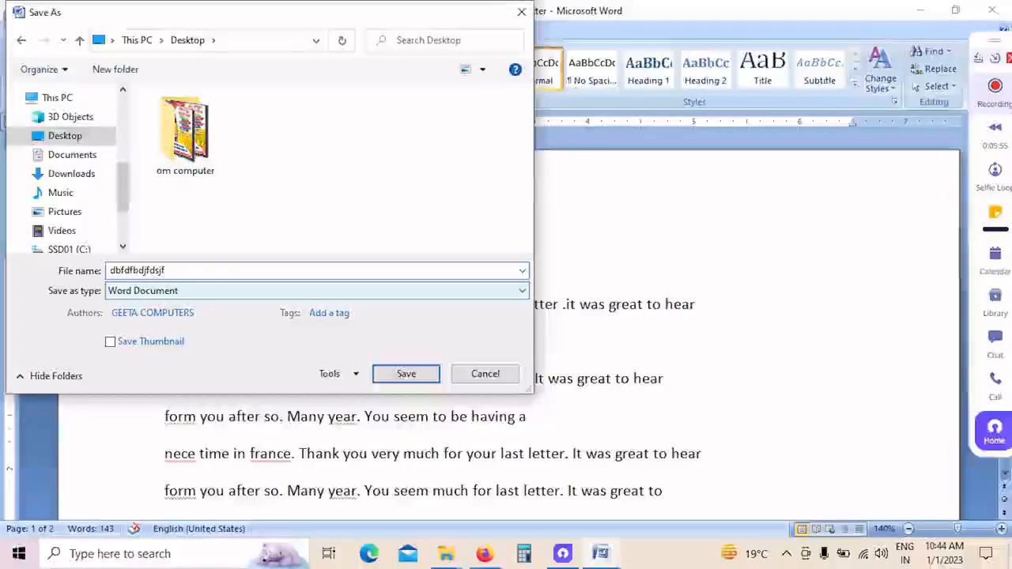
pyautogui.click(407, 376)
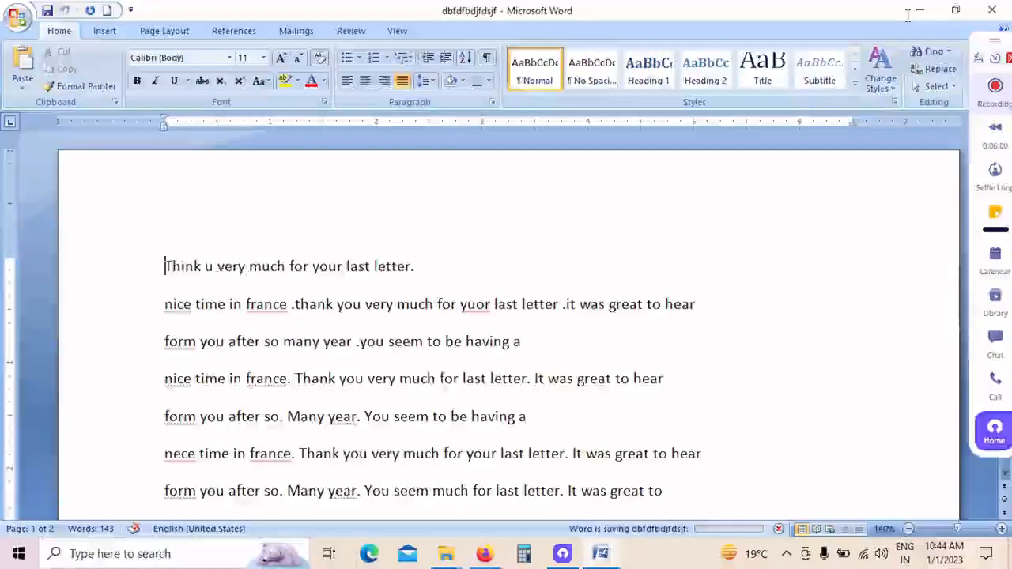
# Step: Minimize the open document windows to view the saved file on the desktop, and bring the "dbfdfbdjfdsjf" document back
pyautogui.moveTo(601, 554)
pyautogui.click(516, 486)
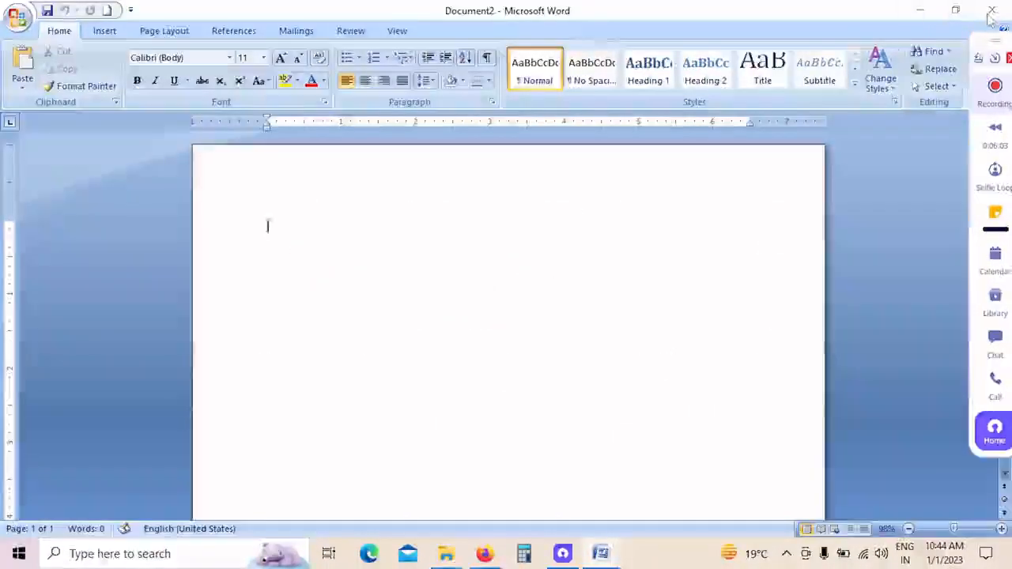
pyautogui.click(914, 13)
pyautogui.click(915, 13)
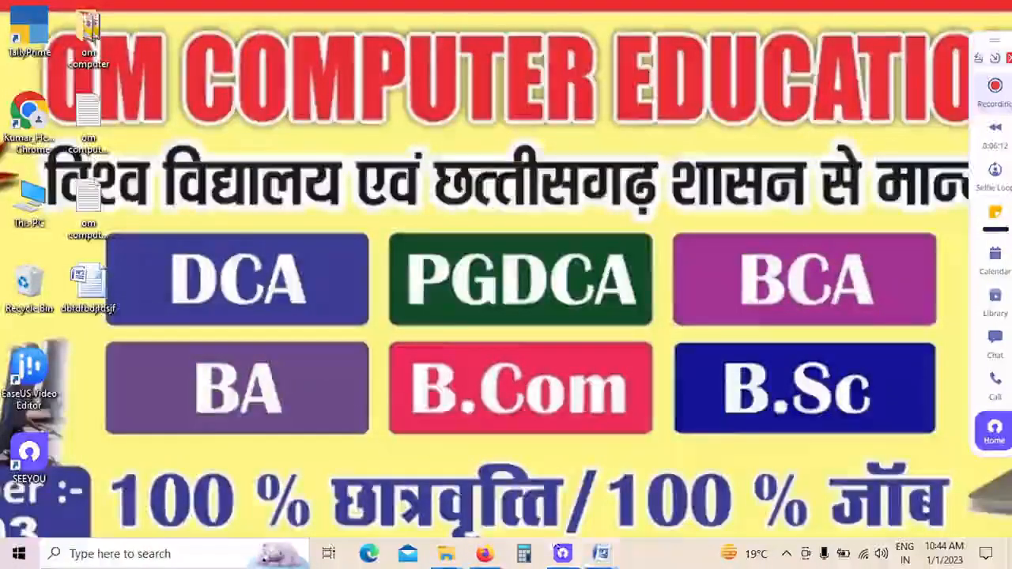
pyautogui.moveTo(608, 554)
pyautogui.click(855, 487)
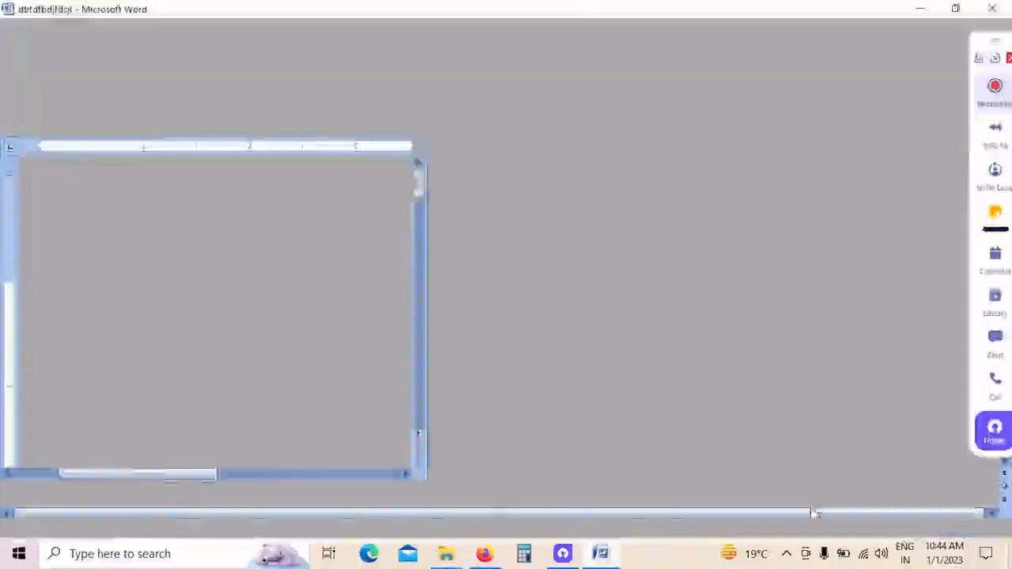
# Step: Add a paragraph of random filler text, starting with "Dfjewhfiuewfhewhfewufewiufhweifenewfewhhfouwe", below the letter's last line, "Form you after so. Many year. You"
pyautogui.click(18, 17)
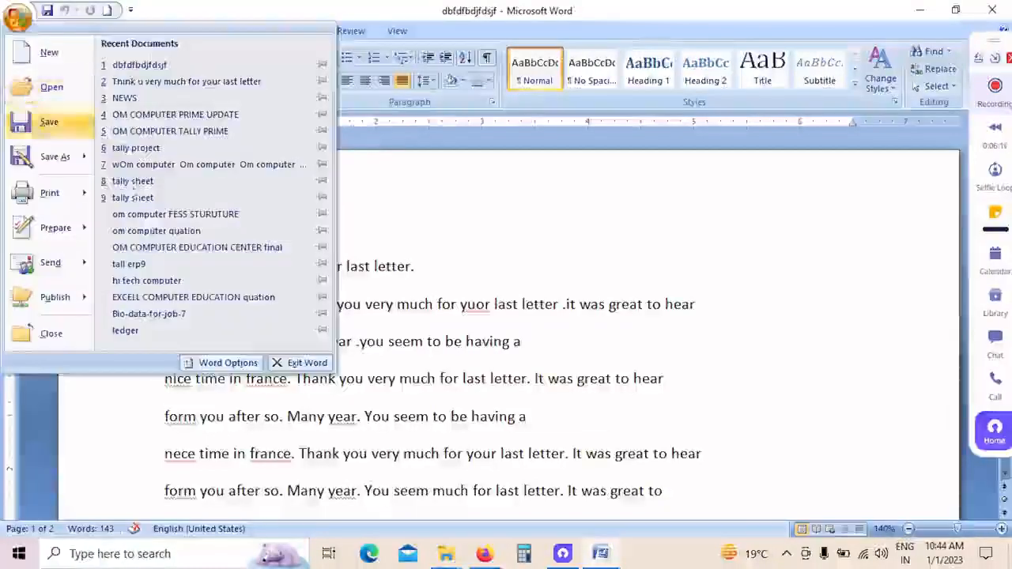
pyautogui.scroll(-3, 581, 410)
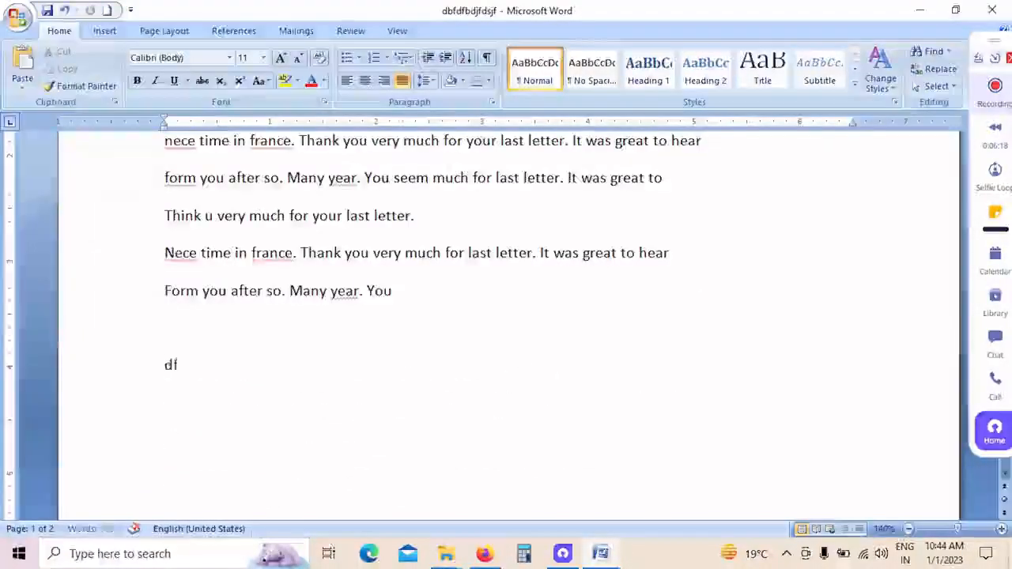
pyautogui.write('jewhfiuewfhewhfewufewiufhweifenewfewhhfouwe')
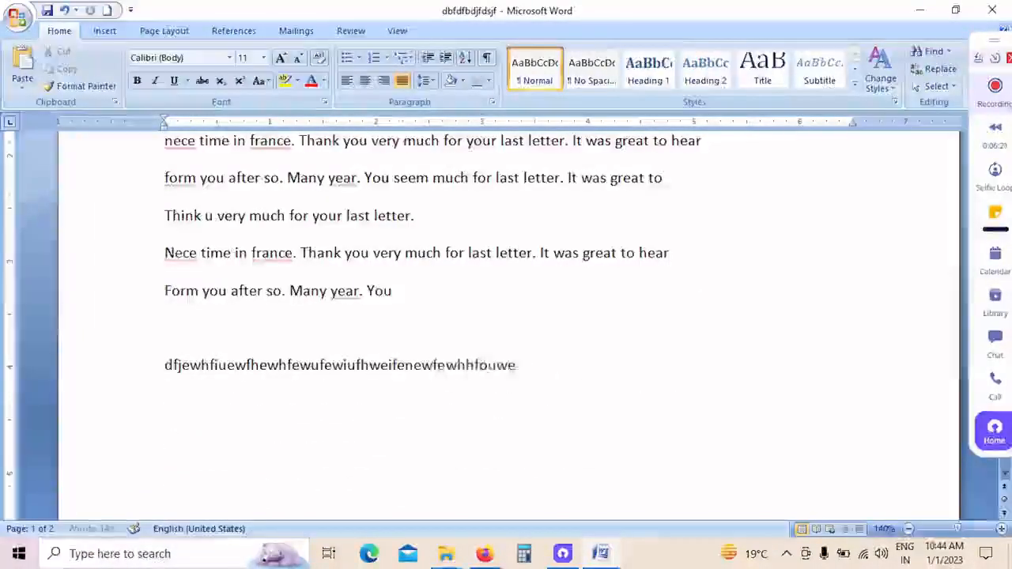
pyautogui.write(' fewofhew9few few98fyewfwefewyew fewfhewh')
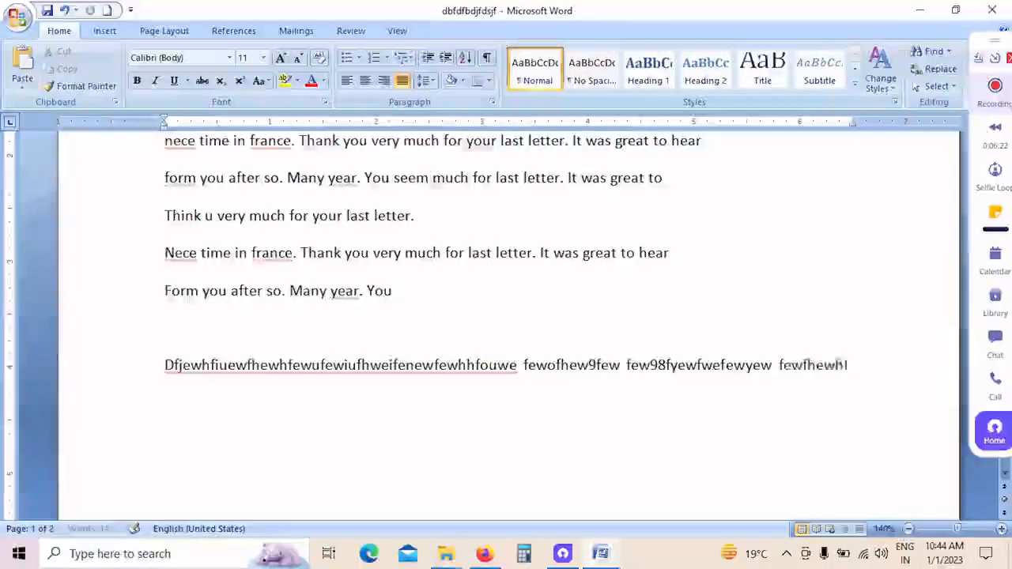
pyautogui.write('f ew9fewfew9fewofhewf ewfoiewjf98werfpewfjrwfewo')
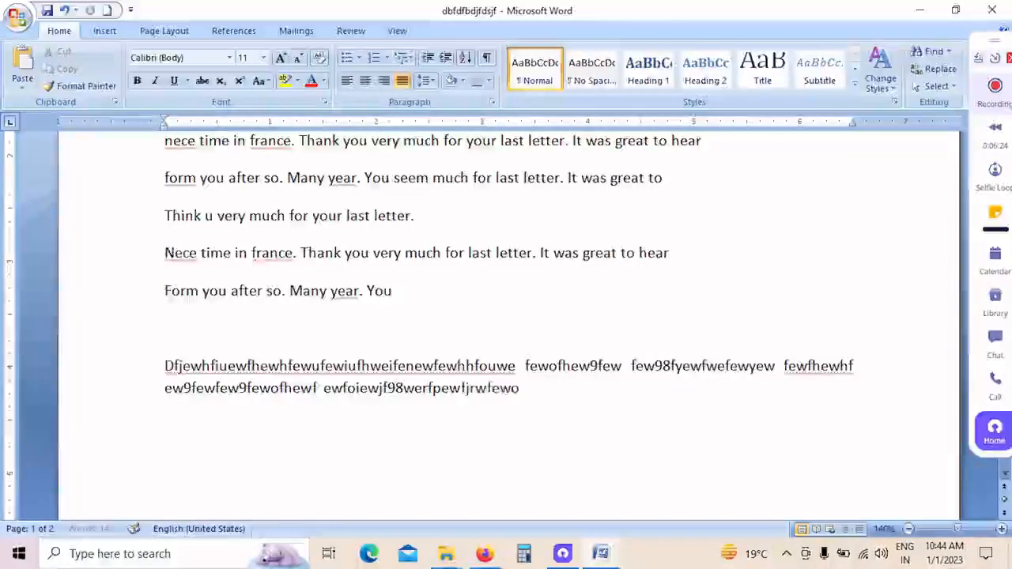
pyautogui.write('ifjewfew ferwfewghregrehioewojgewfeoifewo')
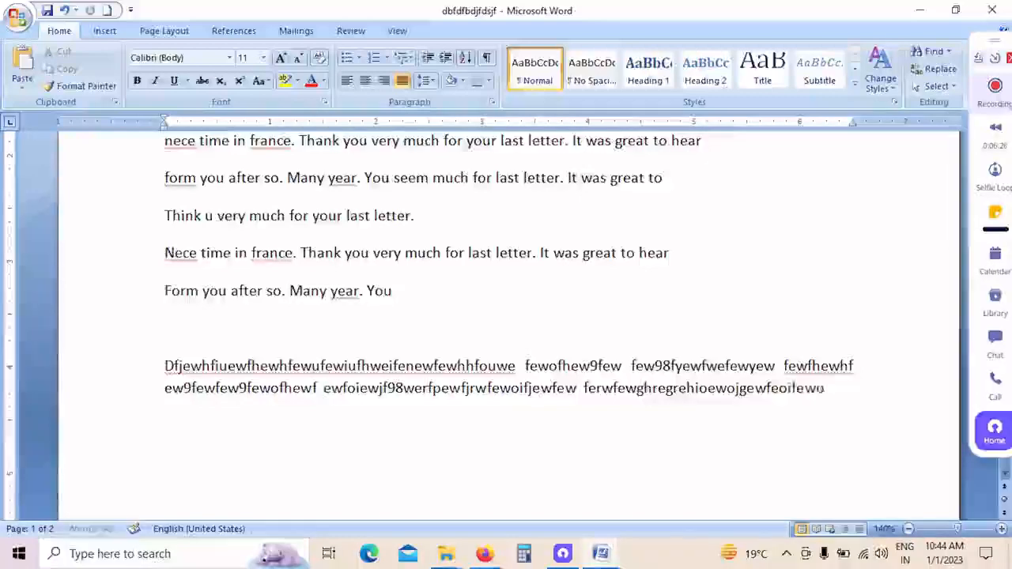
pyautogui.write('ifjeqjfioewhfewfewhfewfoewhfoewfewfghrfewoi')
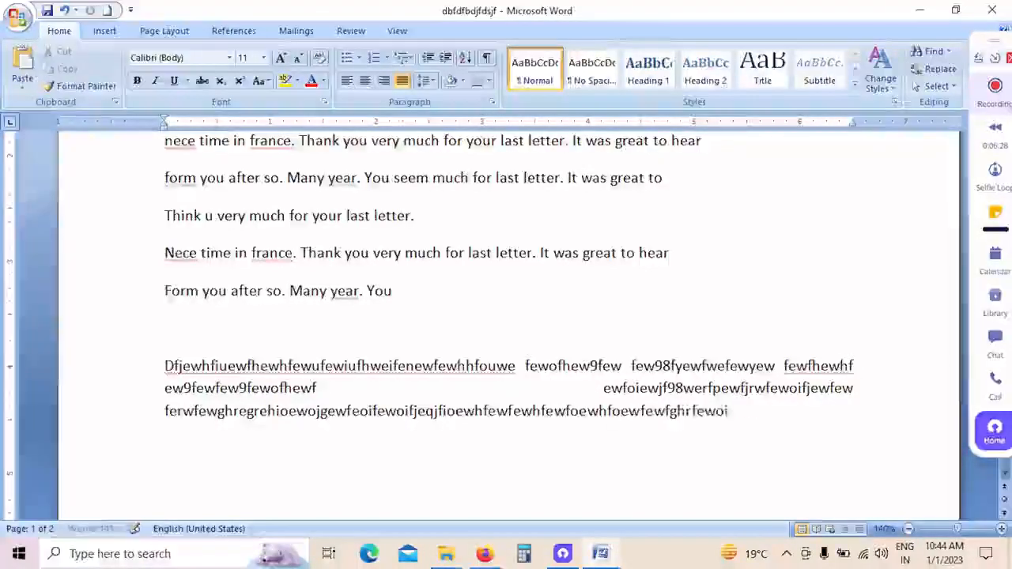
pyautogui.write('fhewfbewfiuewhd fewjewouofewofiew')
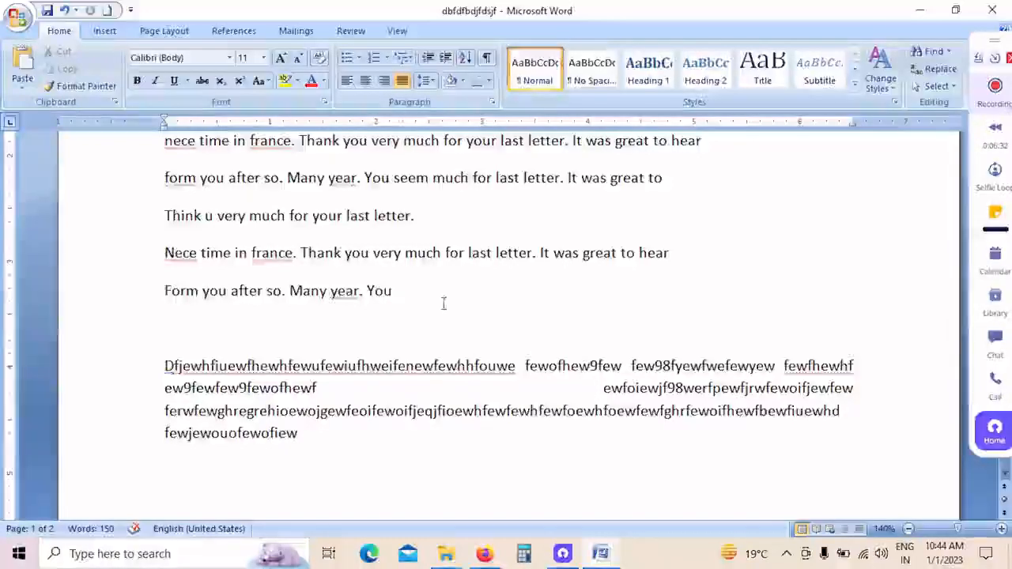
# Step: Save the changes to the "dbfdfbdjfdsjf" document and minimize its window to reveal the desktop
pyautogui.click(18, 16)
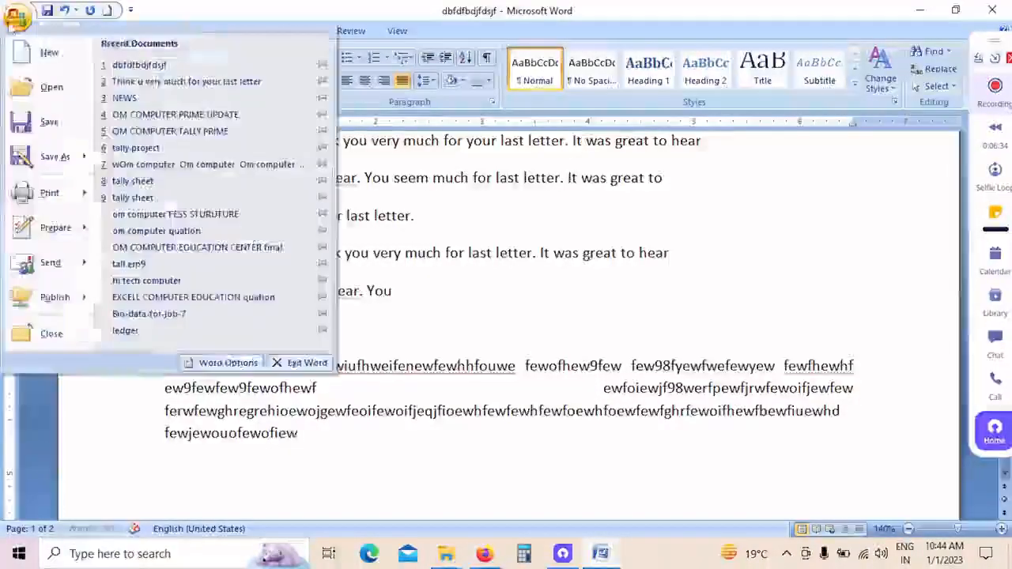
pyautogui.click(48, 123)
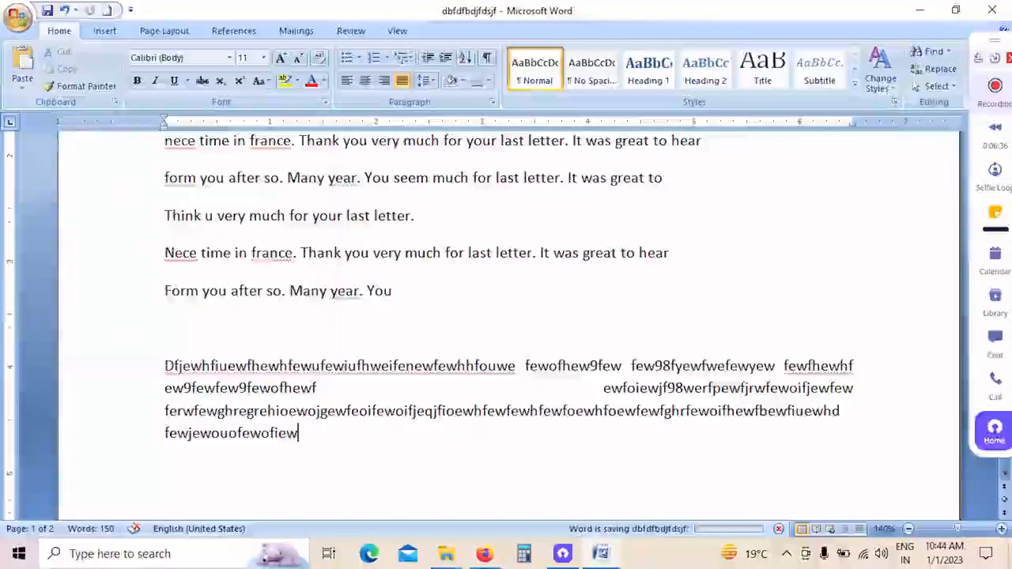
pyautogui.click(915, 13)
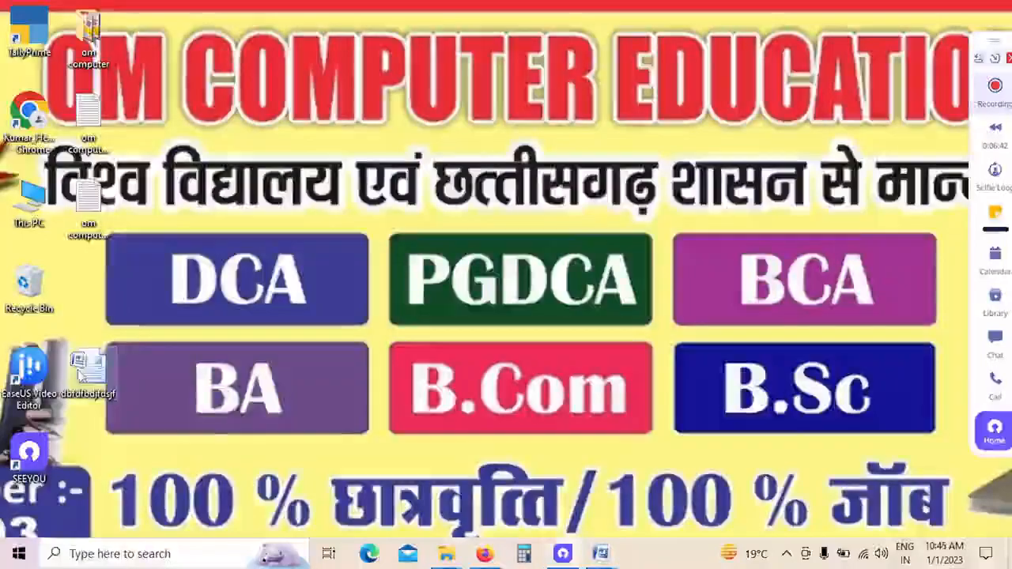
# Step: Open the saved "dbfdfbdjfdsjf" file from the desktop, maximize its window and check the added paragraph at the letter's end
pyautogui.rightClick(86, 368)
pyautogui.click(133, 167)
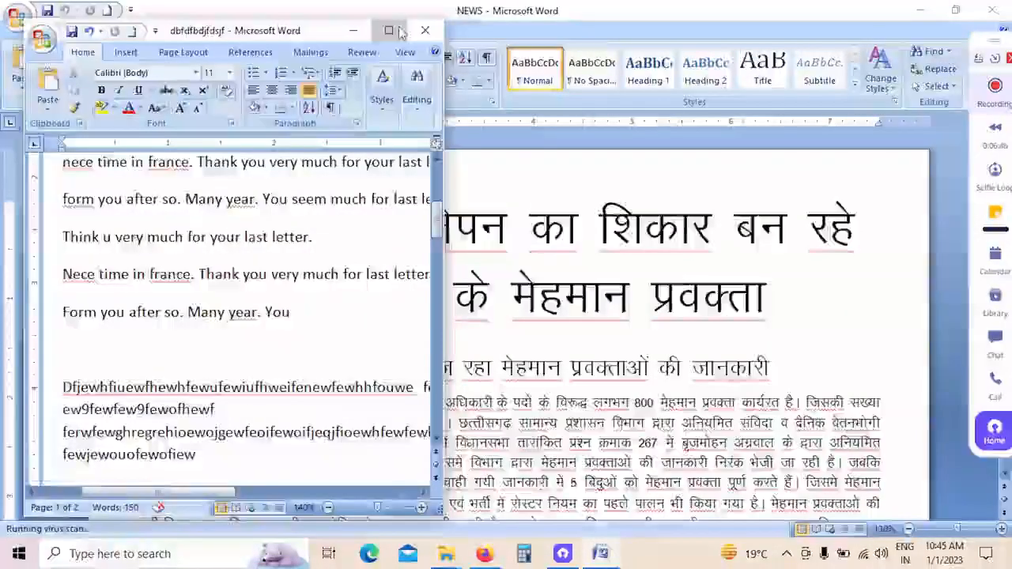
pyautogui.click(391, 33)
pyautogui.scroll(-3, 430, 246)
pyautogui.scroll(2, 502, 262)
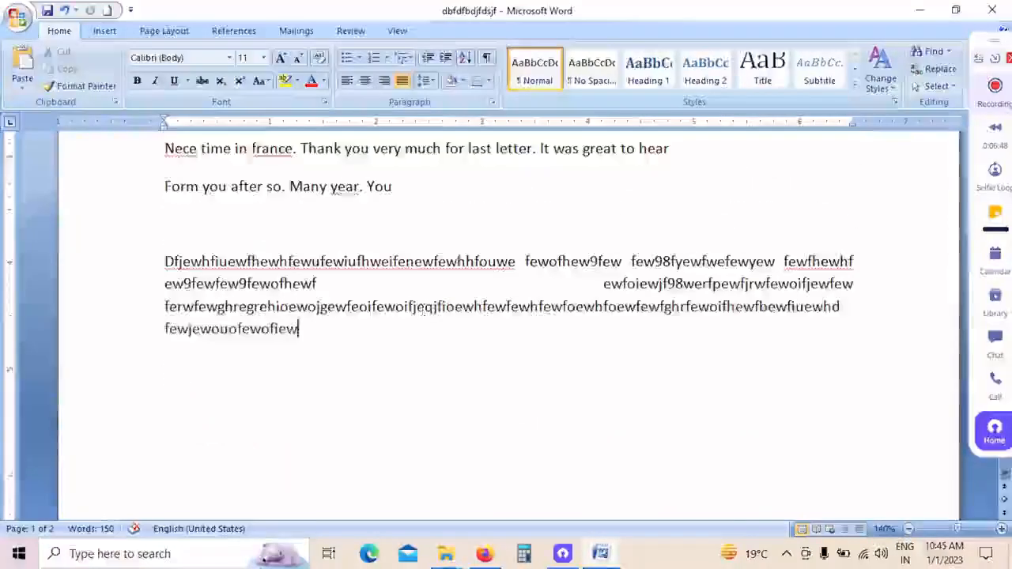
# Step: Minimize the "dbfdfbdjfdsjf" window and bring it back to the front
pyautogui.click(935, 11)
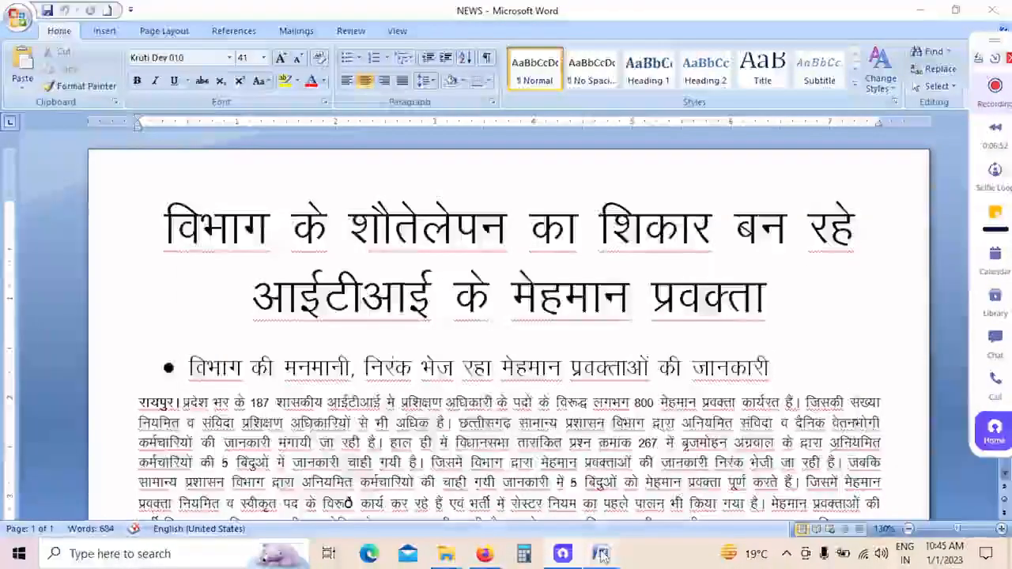
pyautogui.moveTo(601, 556)
pyautogui.click(822, 482)
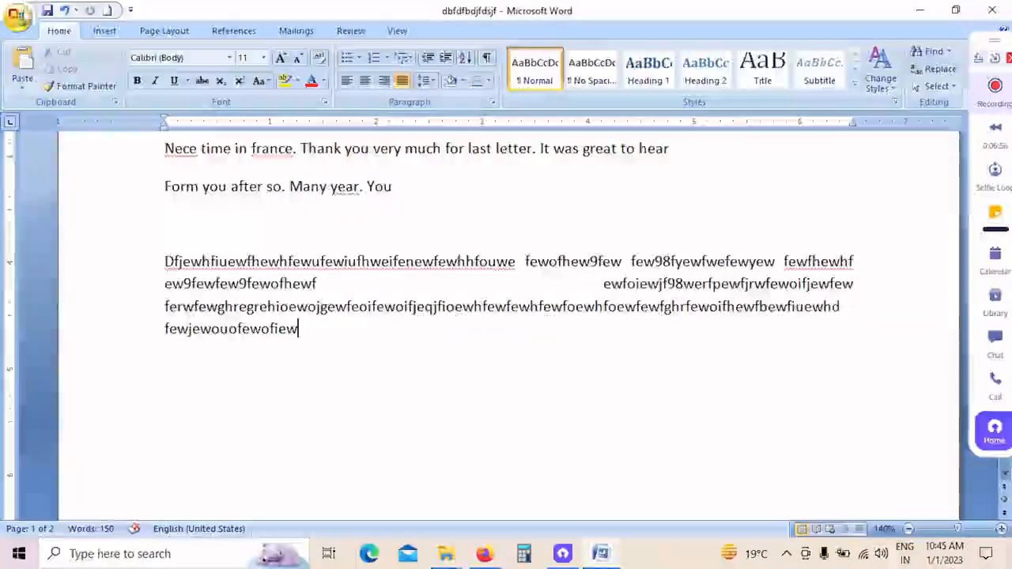
# Step: View the letter in Print Preview, magnify the page and zoom back out, and close the preview
pyautogui.click(18, 18)
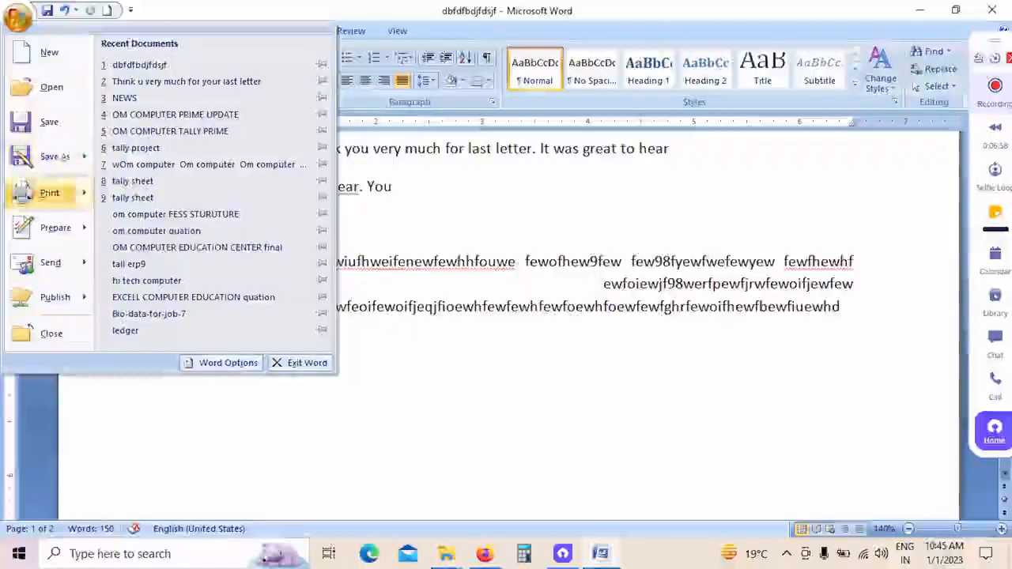
pyautogui.moveTo(24, 195)
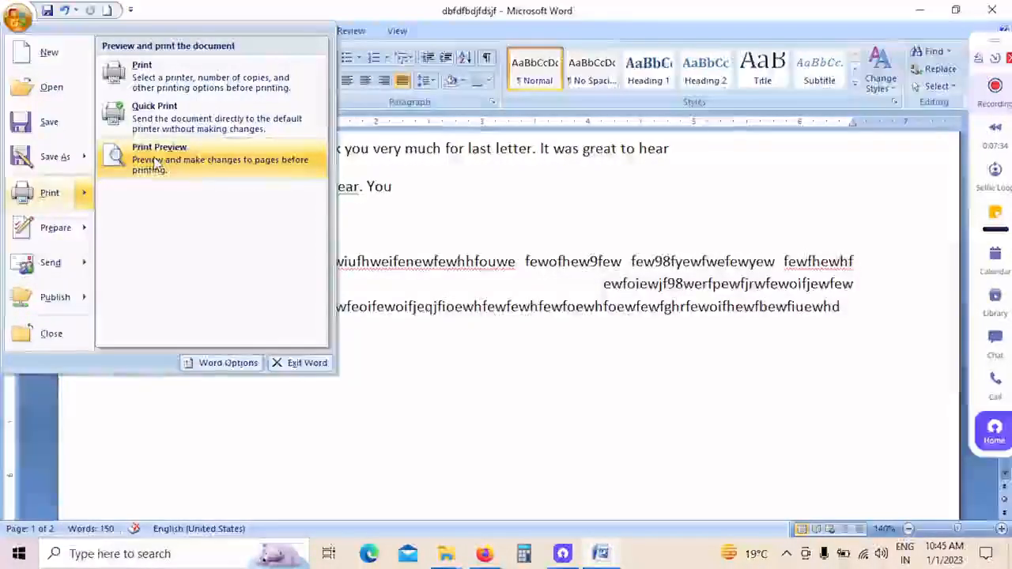
pyautogui.click(156, 162)
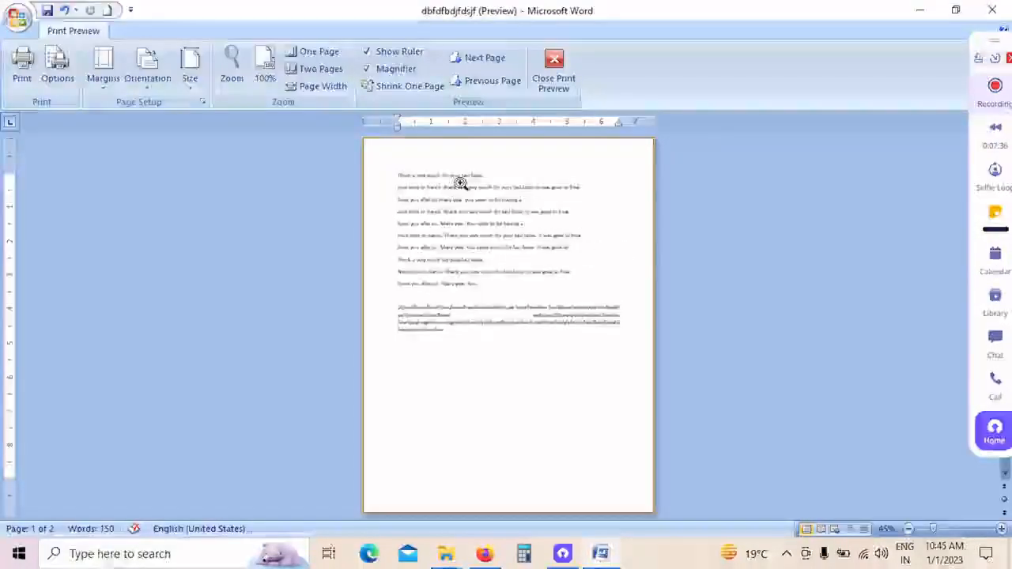
pyautogui.click(455, 184)
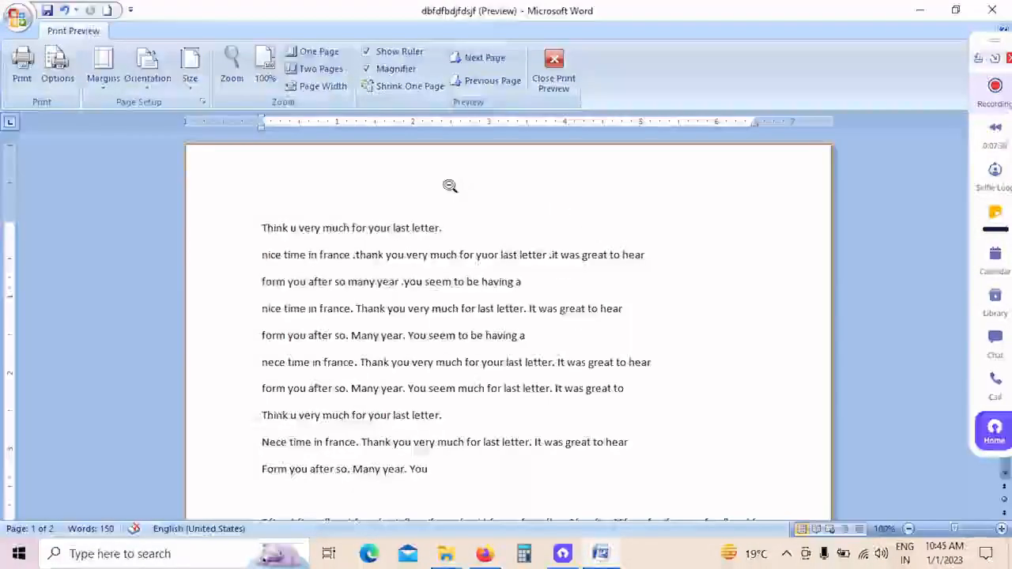
pyautogui.click(435, 260)
pyautogui.click(435, 259)
pyautogui.click(435, 259)
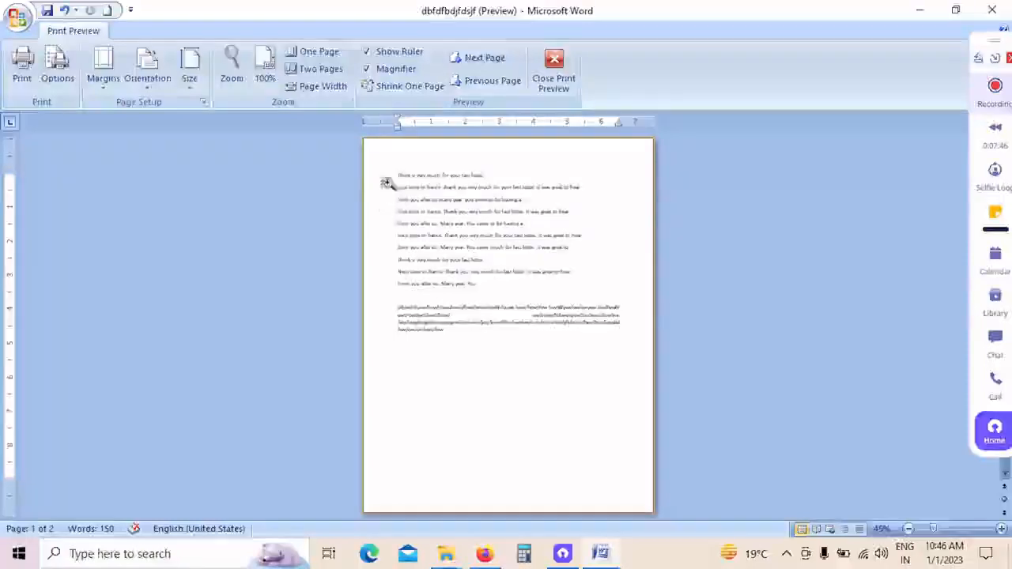
pyautogui.click(563, 85)
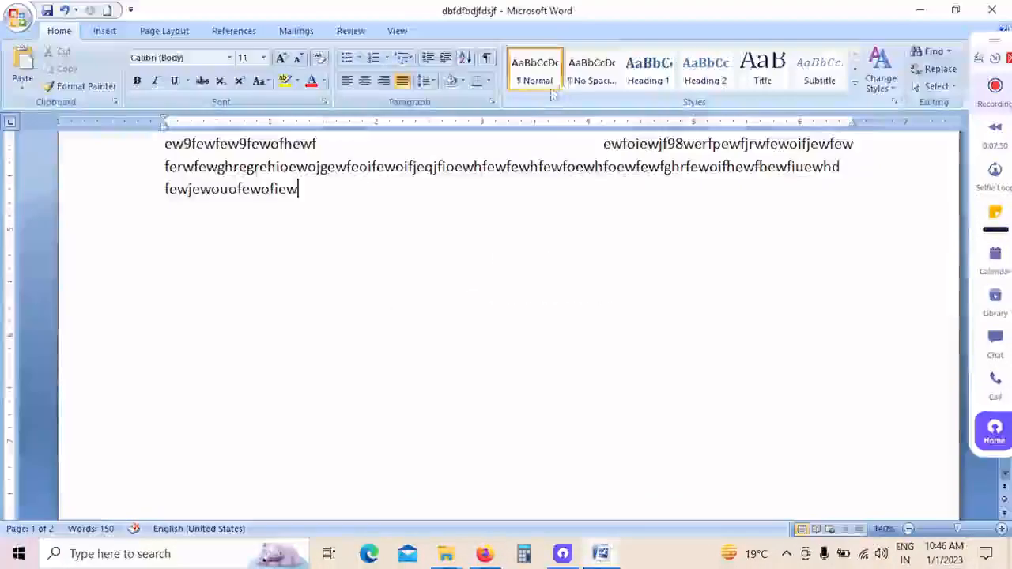
# Step: Open the Print settings for the letter and review the available printers, keeping Canon G2010 series selected
pyautogui.click(16, 17)
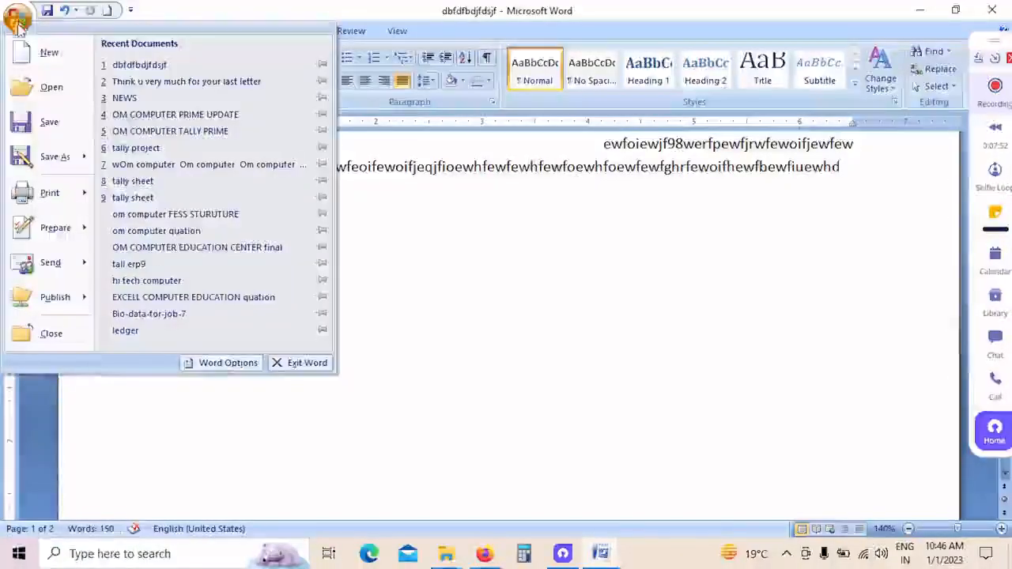
pyautogui.moveTo(24, 198)
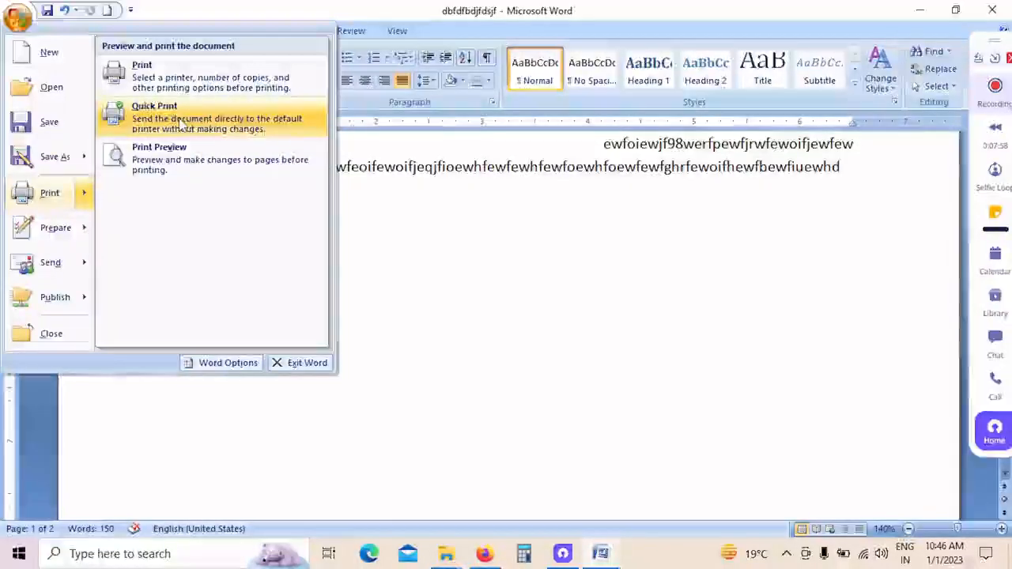
pyautogui.click(168, 73)
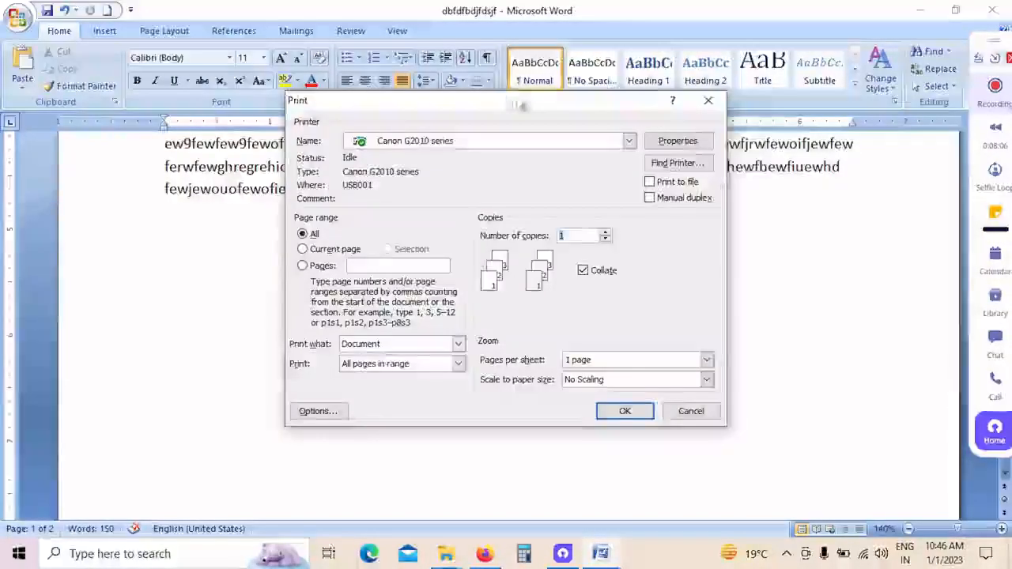
pyautogui.click(670, 150)
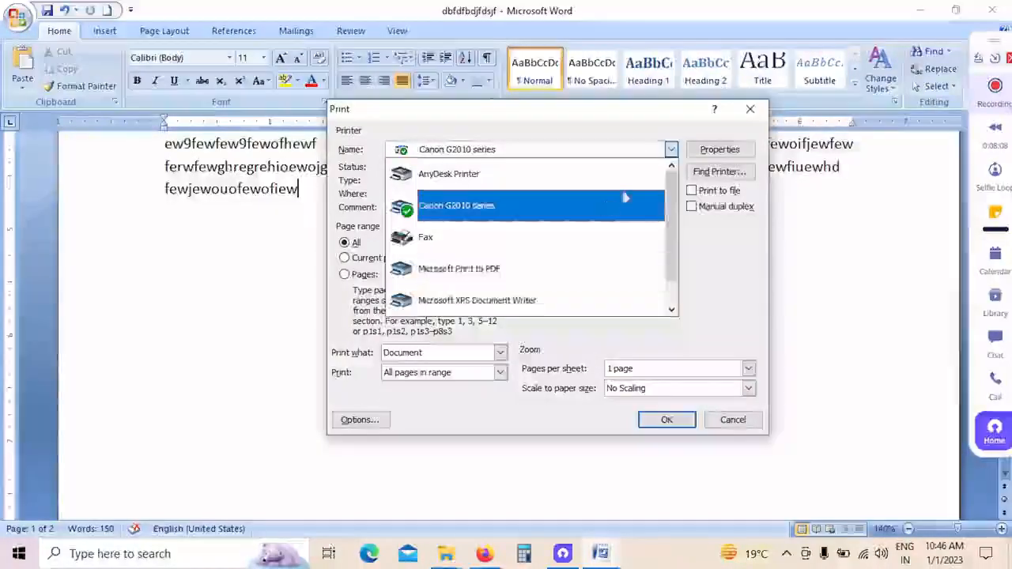
pyautogui.click(759, 296)
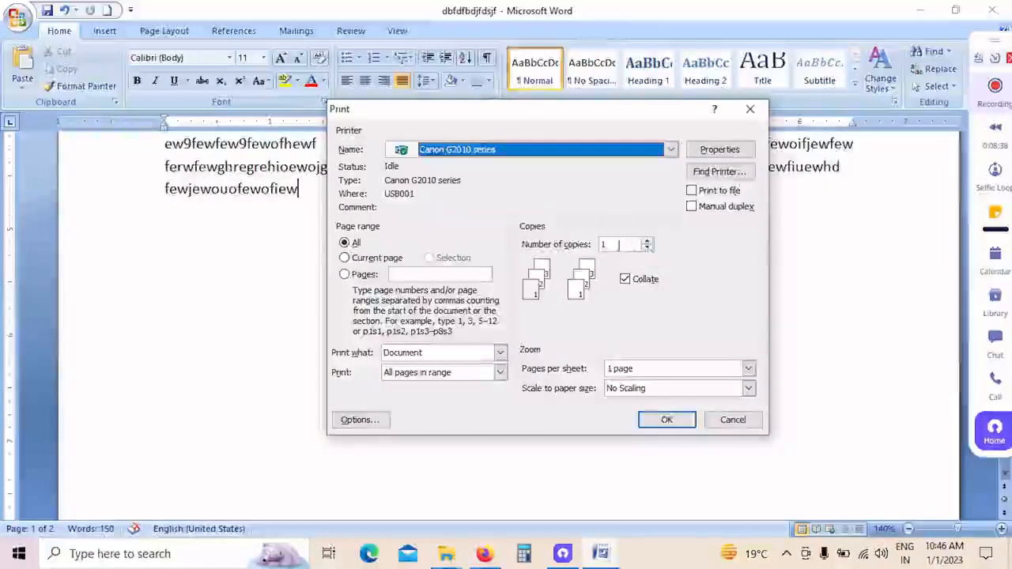
# Step: Keep Document as the content to print, send the job to the printer, and dismiss the printer status window
pyautogui.click(500, 353)
pyautogui.click(411, 367)
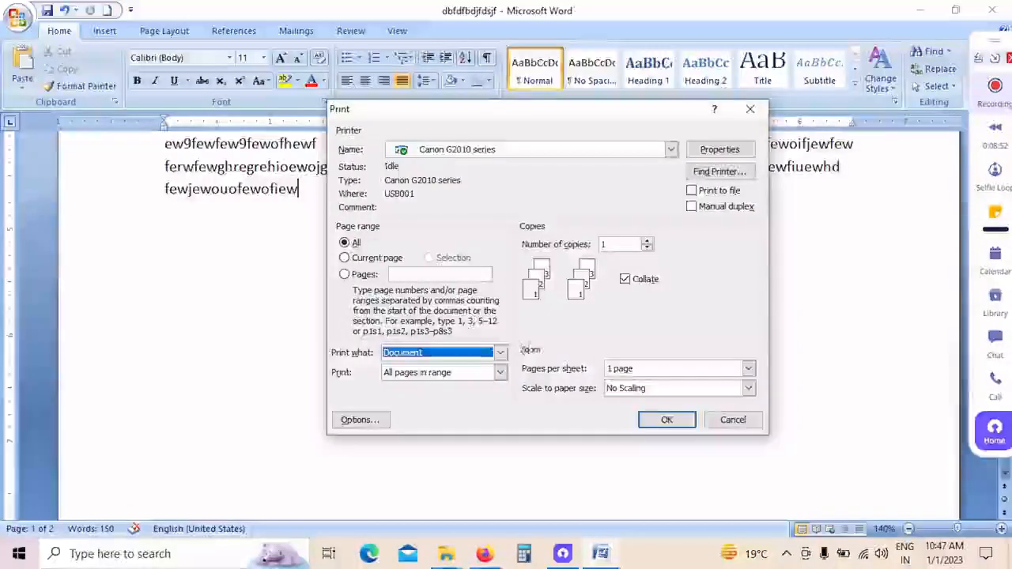
pyautogui.click(667, 421)
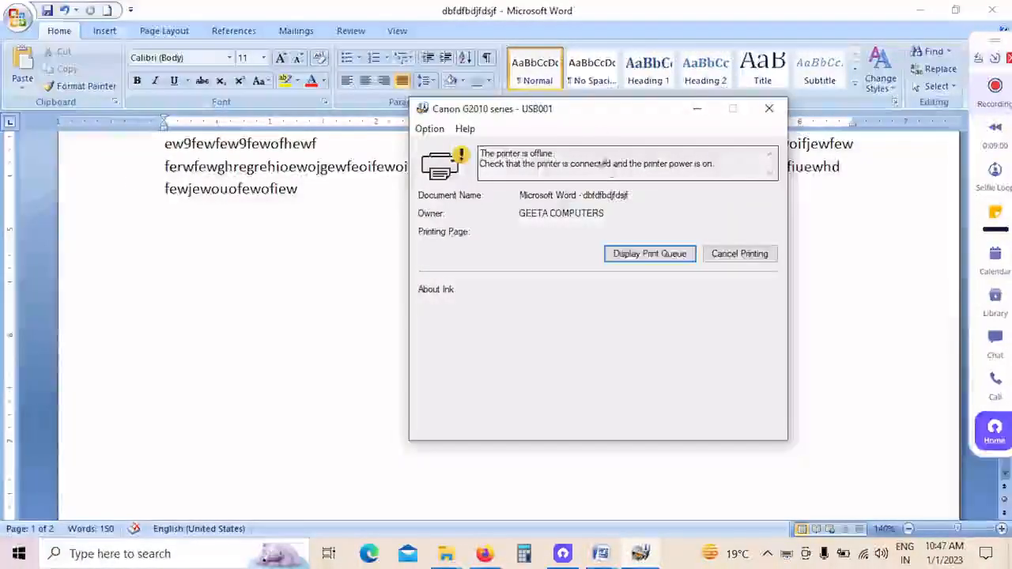
pyautogui.moveTo(599, 118); pyautogui.dragTo(566, 140)
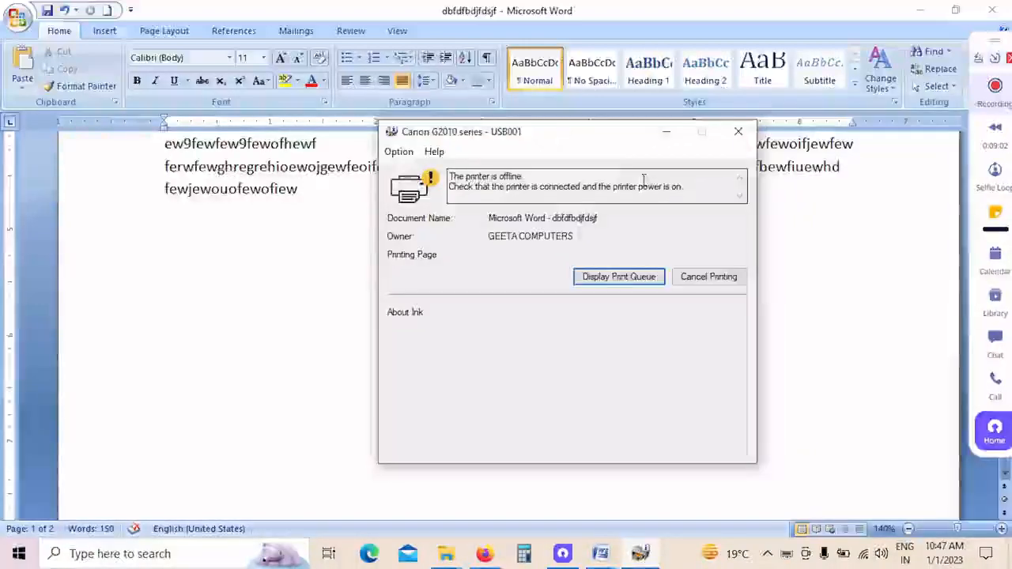
pyautogui.click(738, 132)
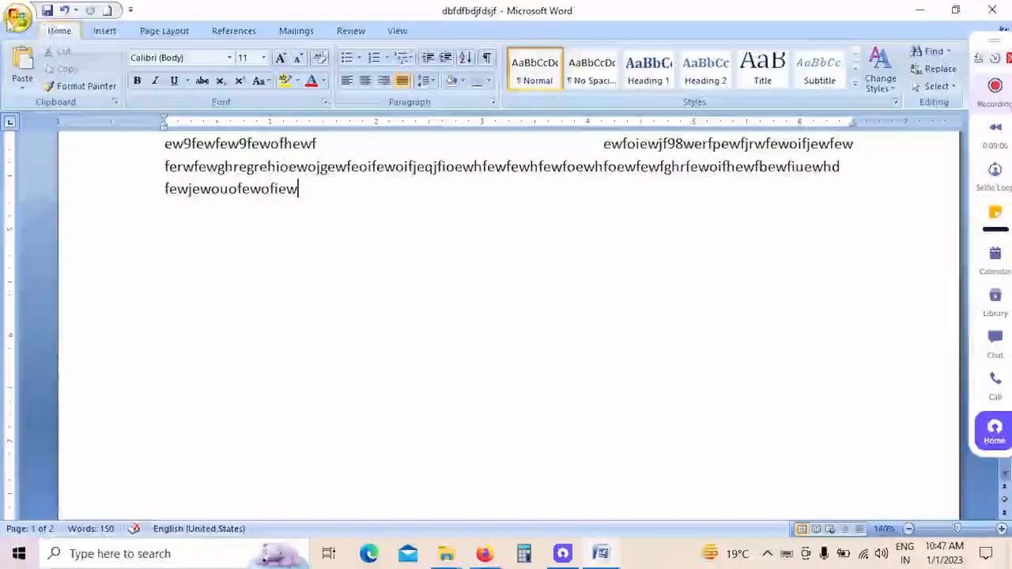
# Step: Close the "dbfdfbdjfdsjf" document and the "NEWS" document
pyautogui.click(18, 18)
pyautogui.moveTo(49, 229)
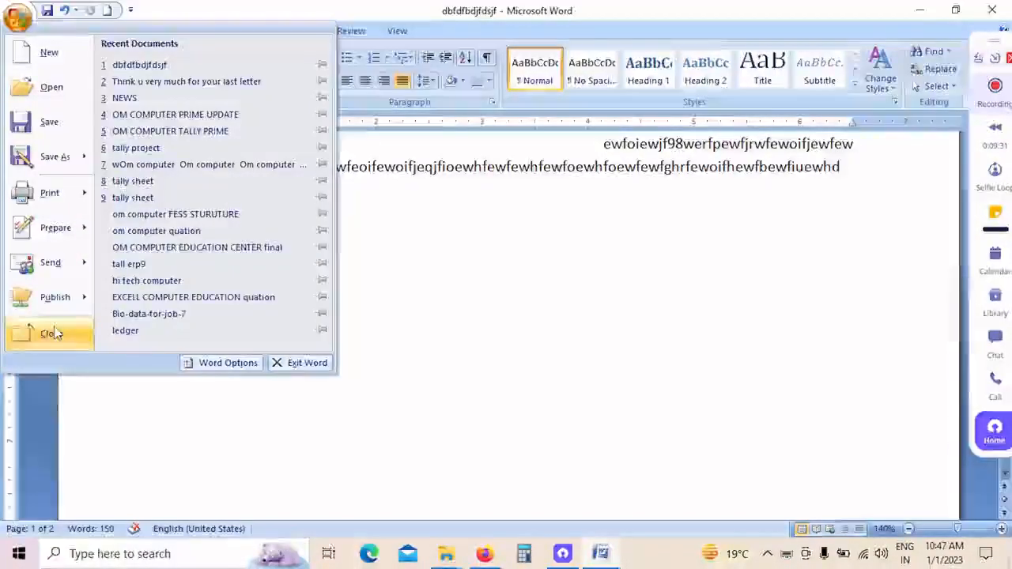
pyautogui.click(52, 333)
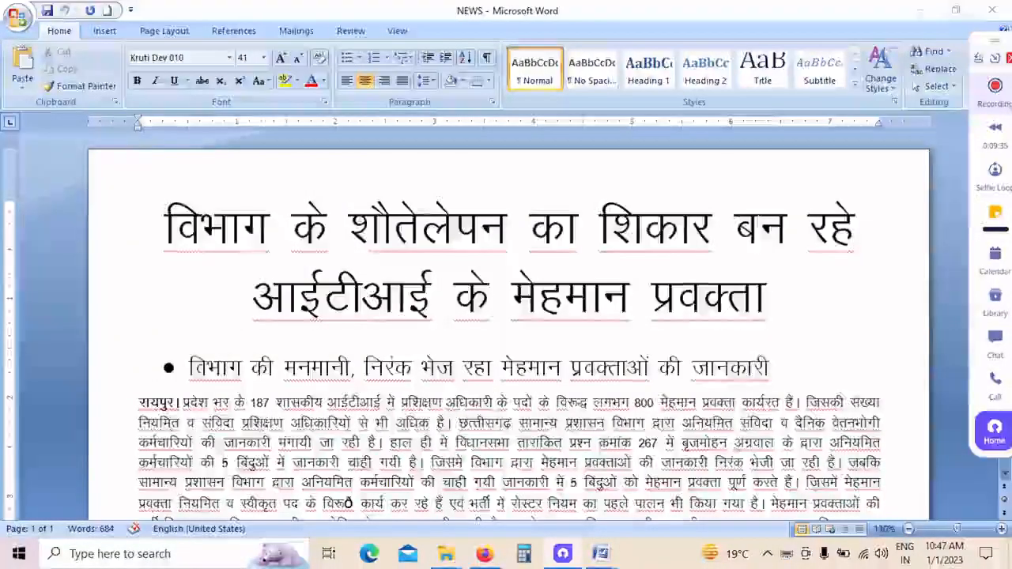
pyautogui.click(920, 10)
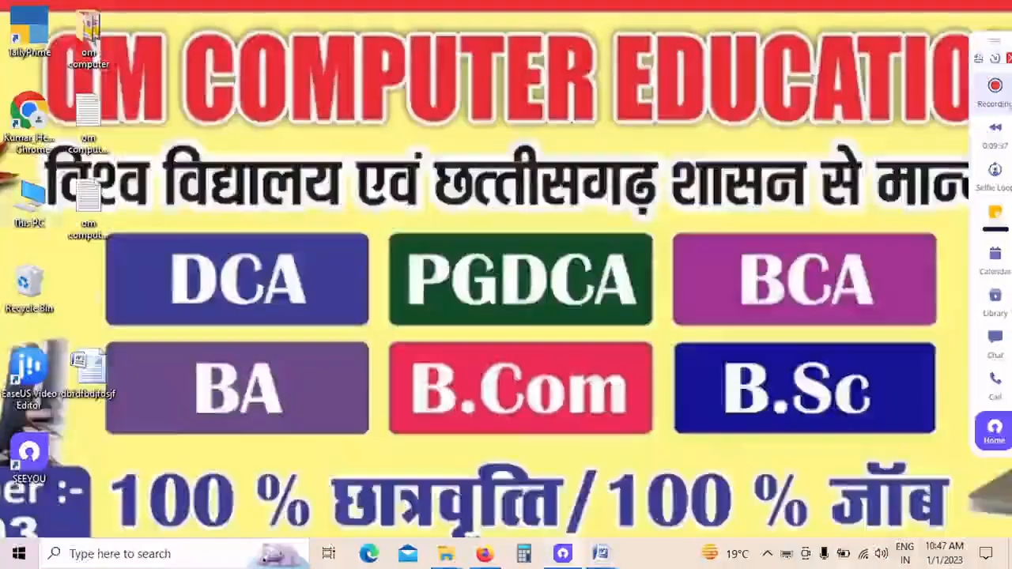
pyautogui.moveTo(601, 553)
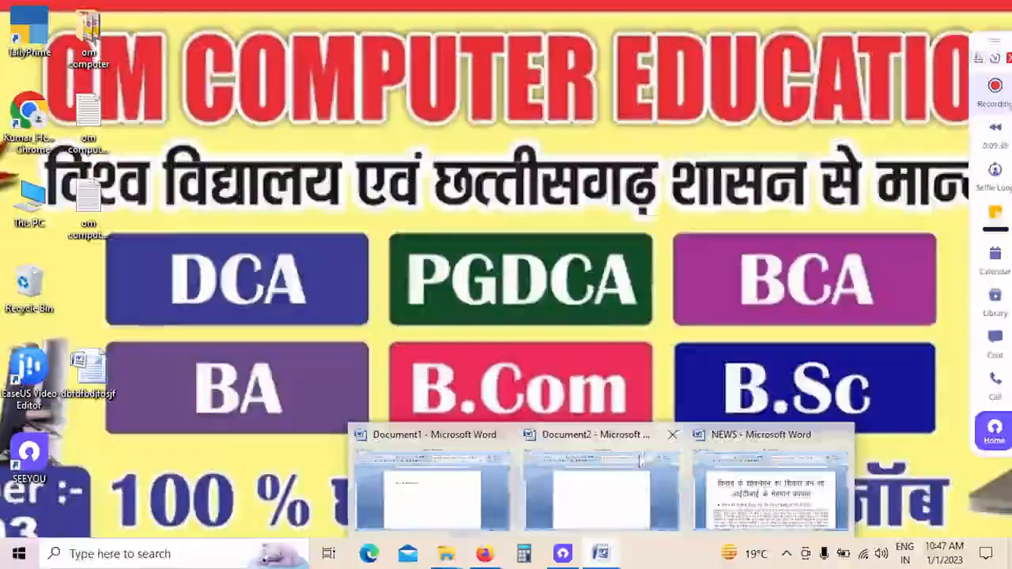
pyautogui.click(772, 486)
pyautogui.click(17, 16)
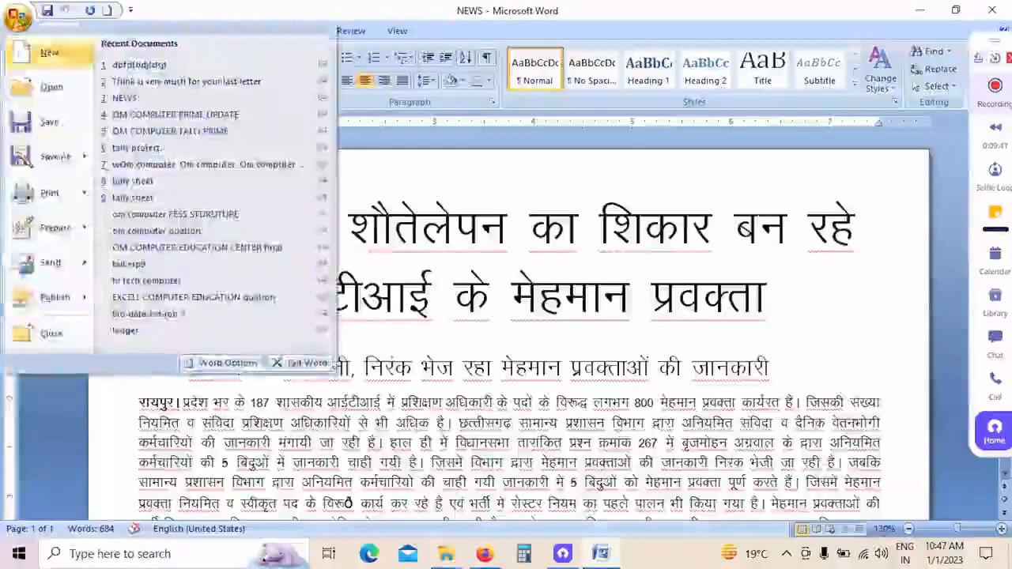
pyautogui.click(50, 333)
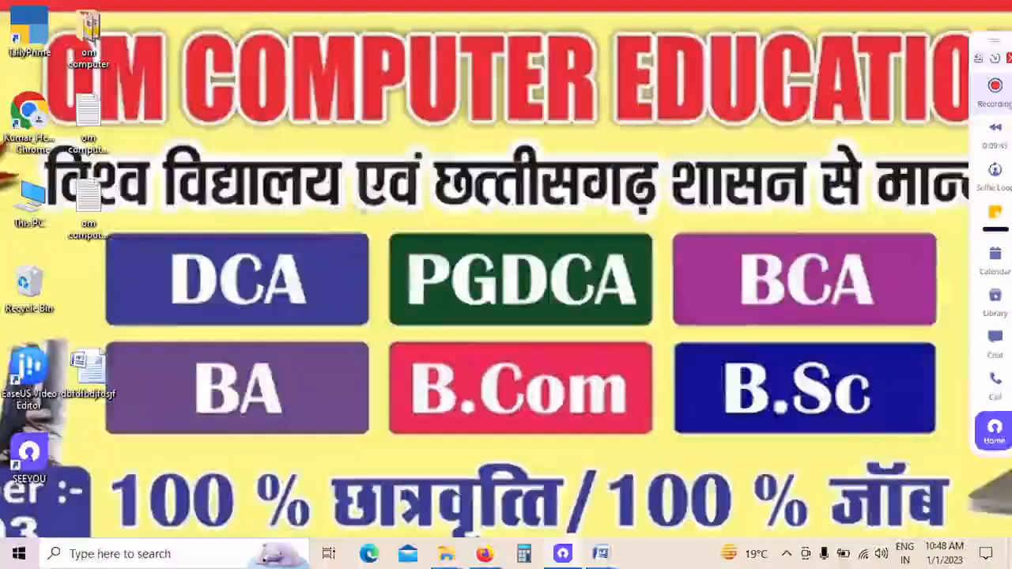
# Step: Bring up the blank Document2, reopen "dbfdfbdjfdsjf" from the recent documents, and look through the letter
pyautogui.moveTo(602, 554)
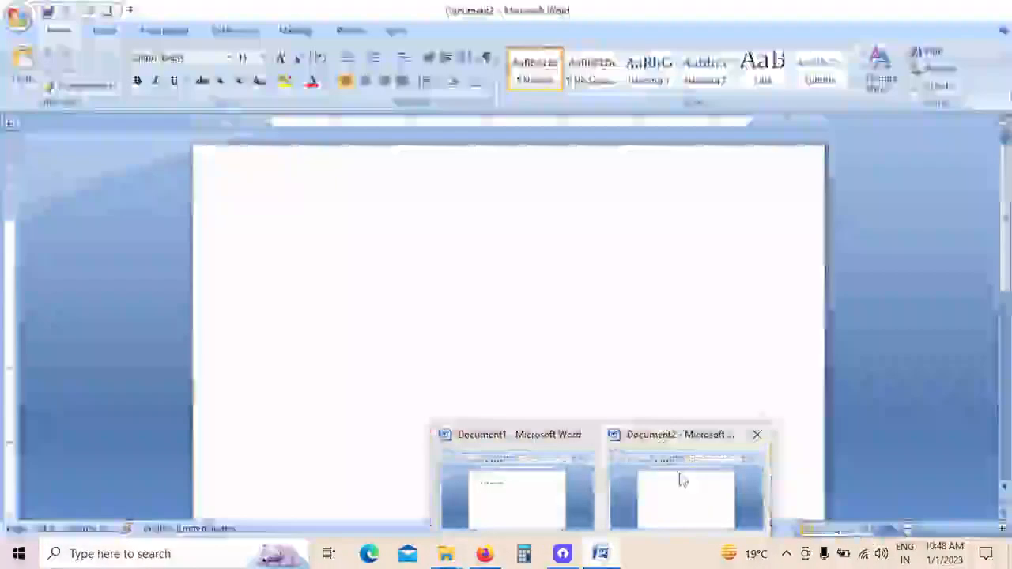
pyautogui.click(682, 479)
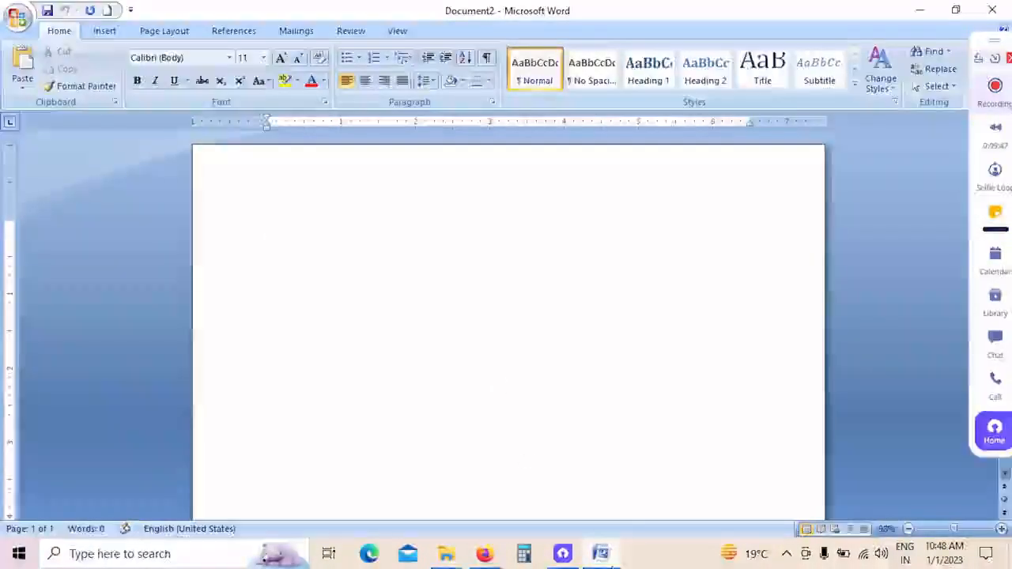
pyautogui.moveTo(613, 563)
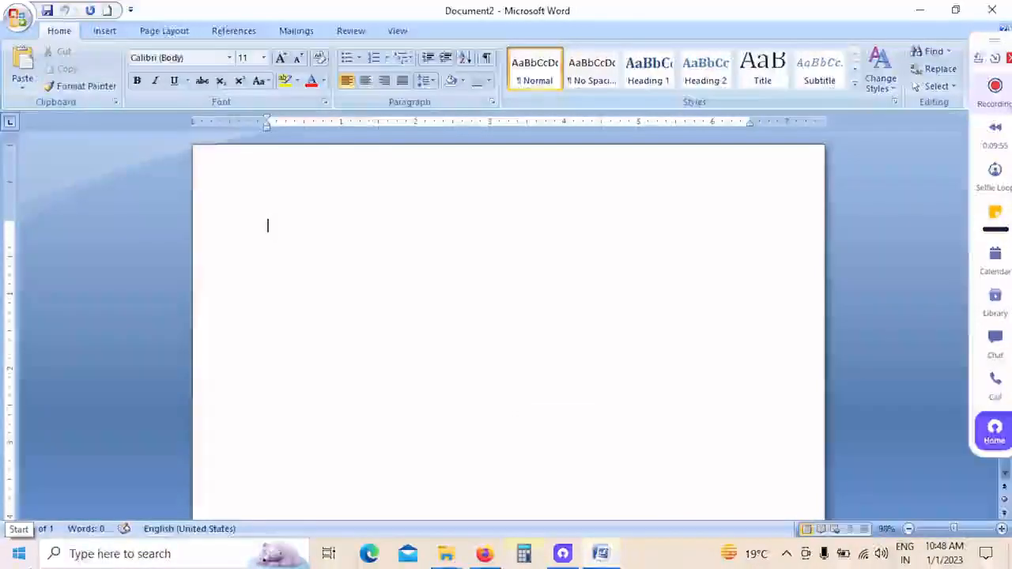
pyautogui.click(24, 21)
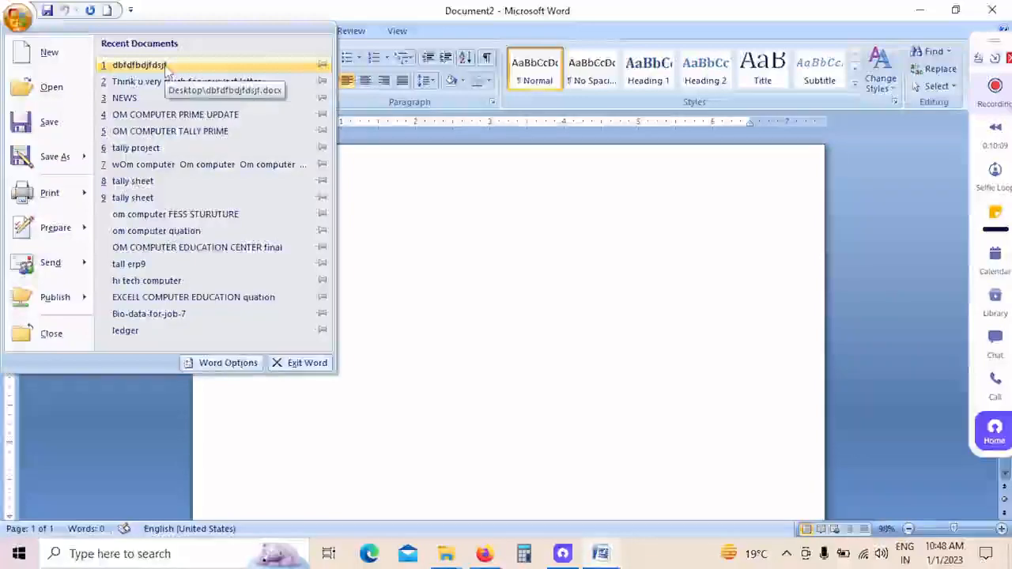
pyautogui.click(139, 65)
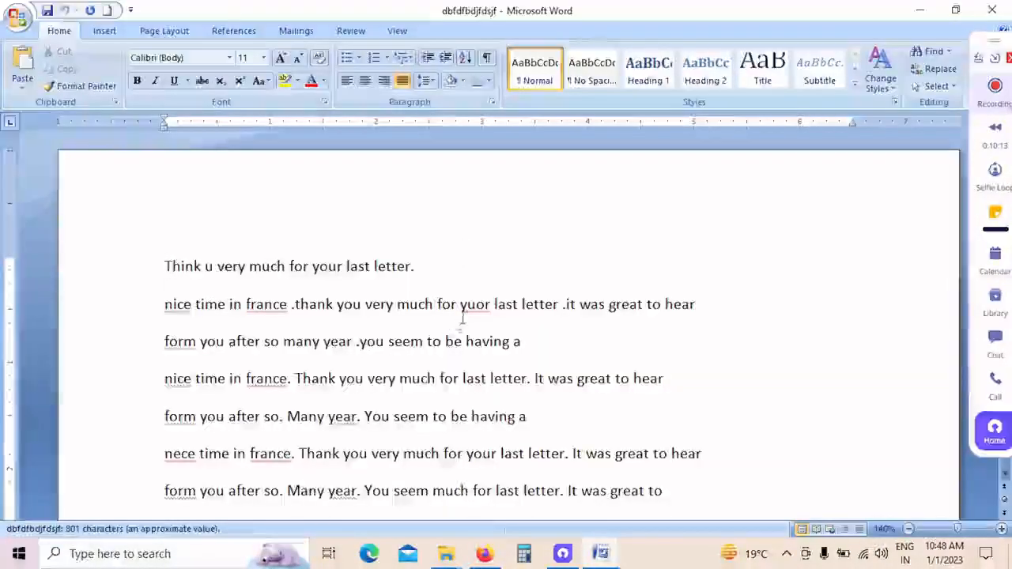
pyautogui.scroll(-5, 464, 322)
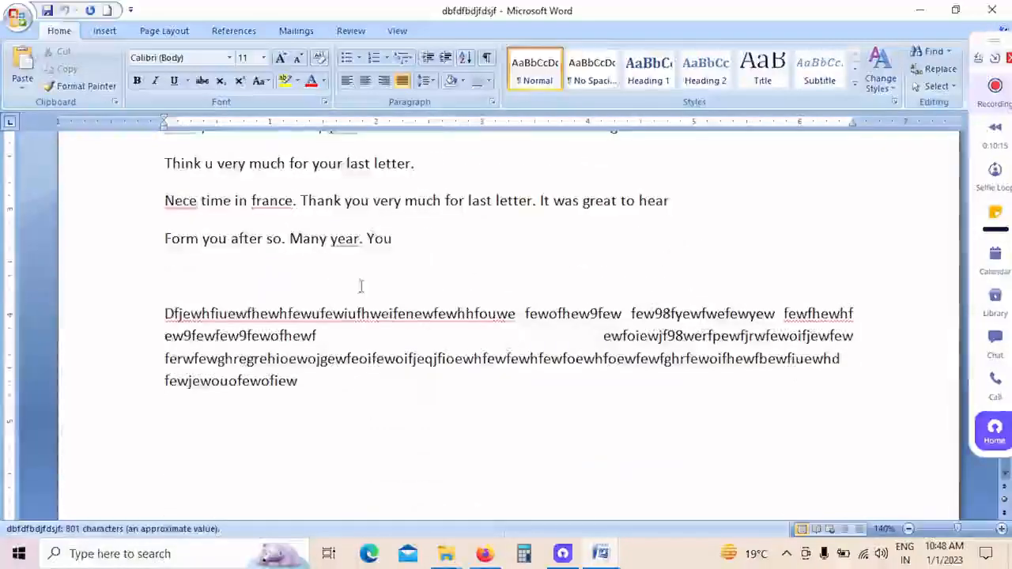
pyautogui.scroll(5, 362, 287)
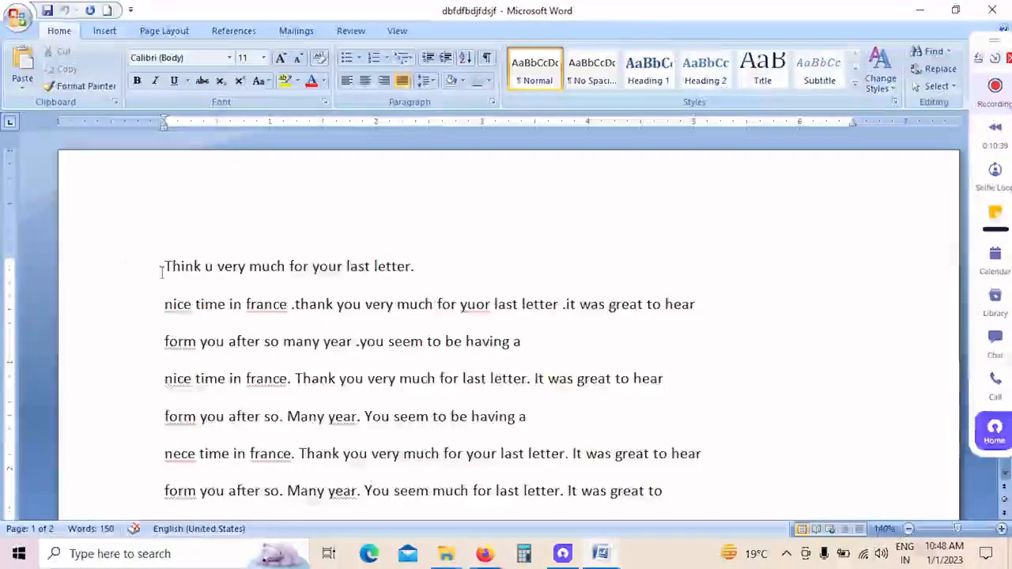
# Step: Cut "Think u very much" from the start of the letter's first line and paste it at that line's end
pyautogui.keyDown('shift'); pyautogui.click(288, 266); pyautogui.keyUp('shift')
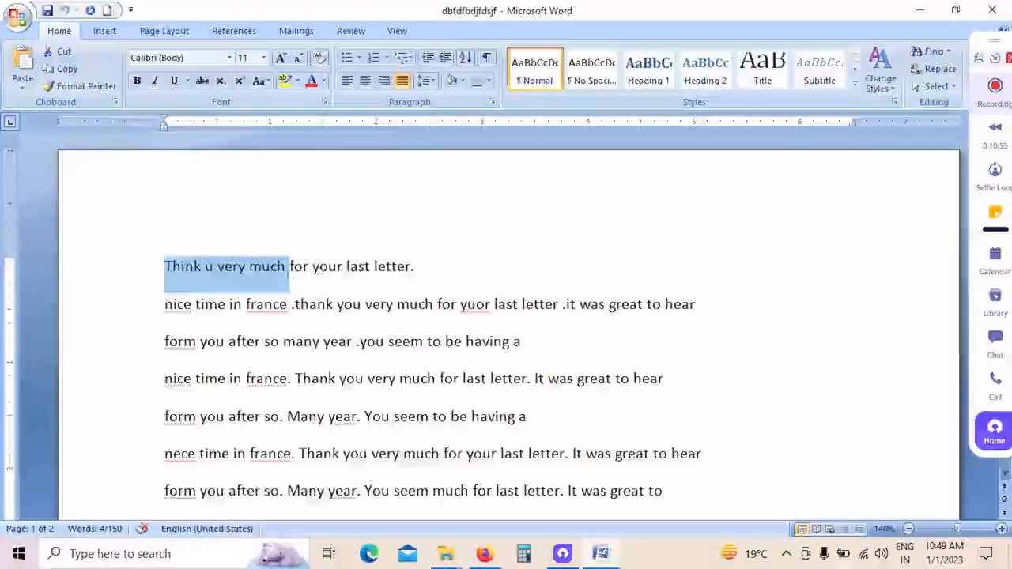
pyautogui.click(423, 270)
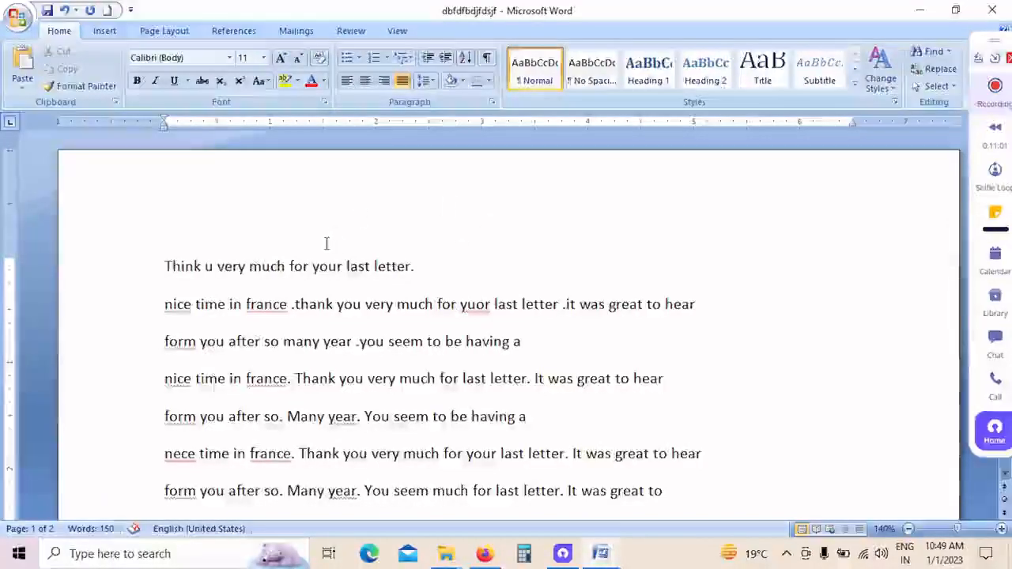
pyautogui.moveTo(163, 267); pyautogui.dragTo(273, 267)
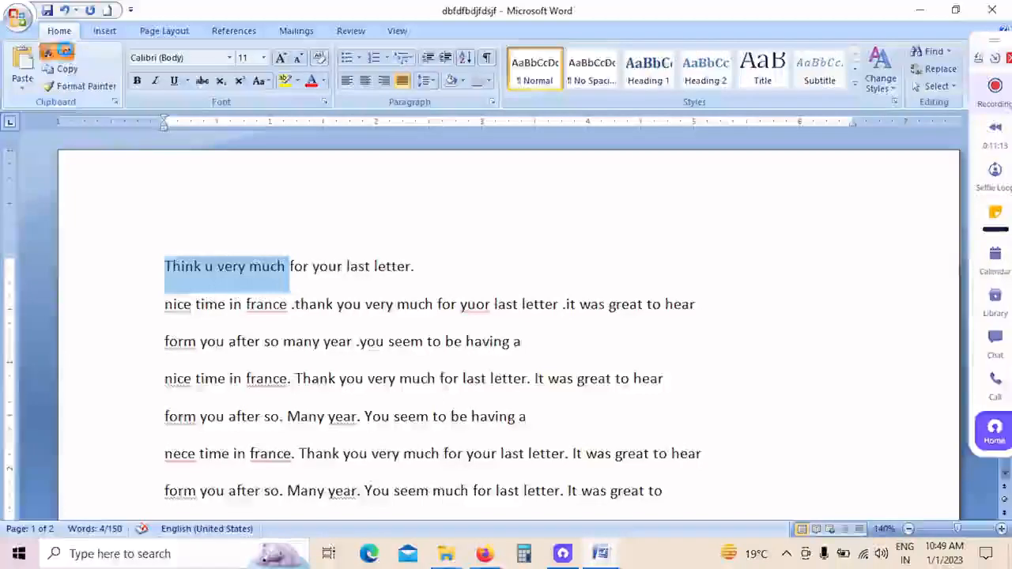
pyautogui.click(63, 50)
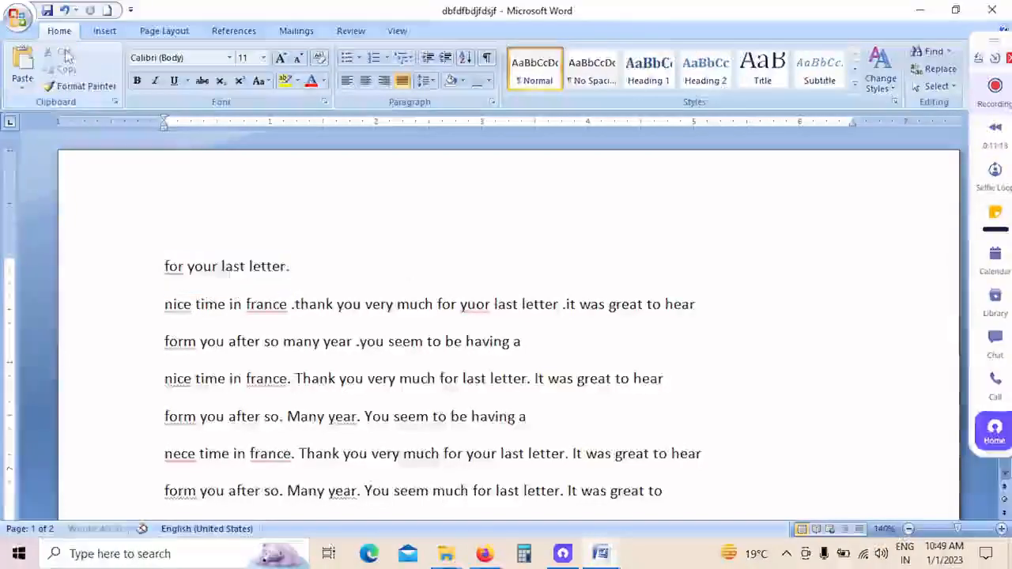
pyautogui.click(309, 267)
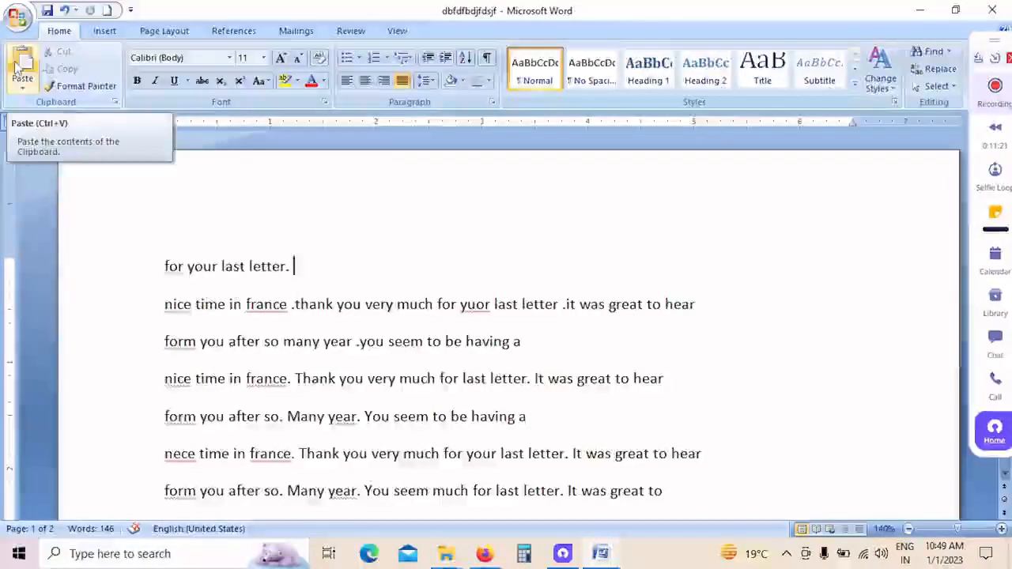
pyautogui.click(17, 69)
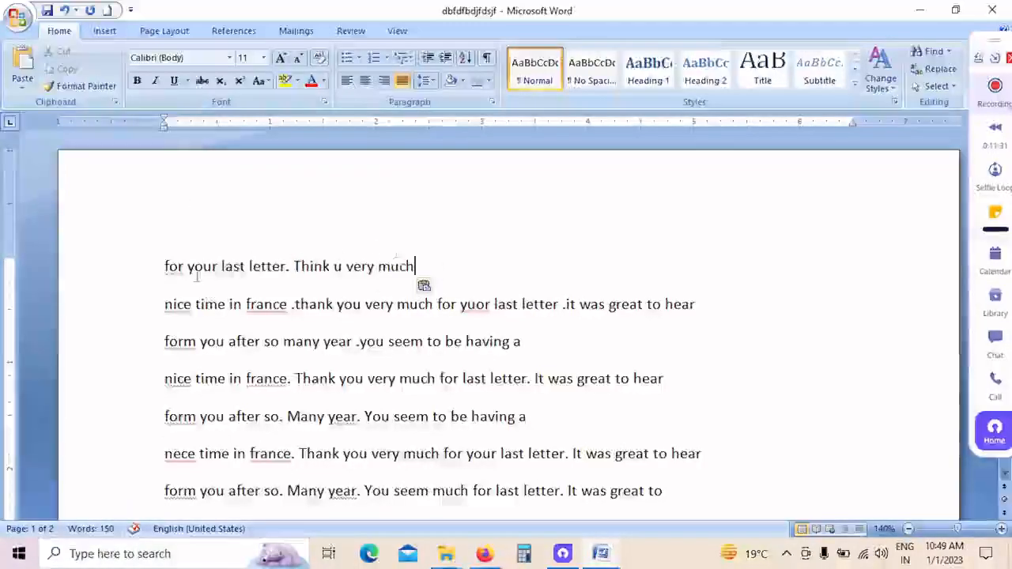
# Step: Copy "for your last letter" from the start of the first line and paste it after "Think u very much"
pyautogui.moveTo(162, 270); pyautogui.dragTo(267, 272)
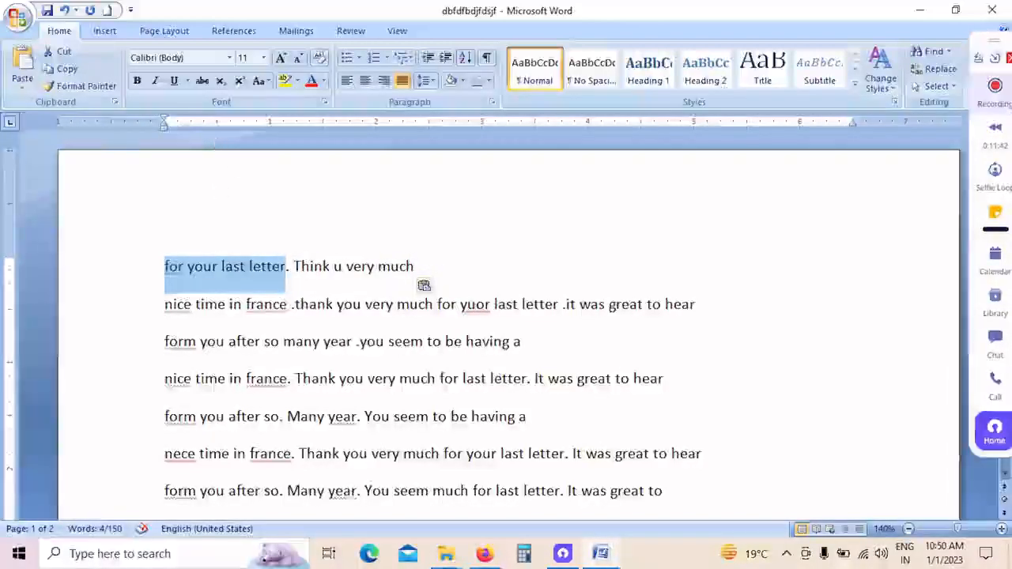
pyautogui.click(69, 70)
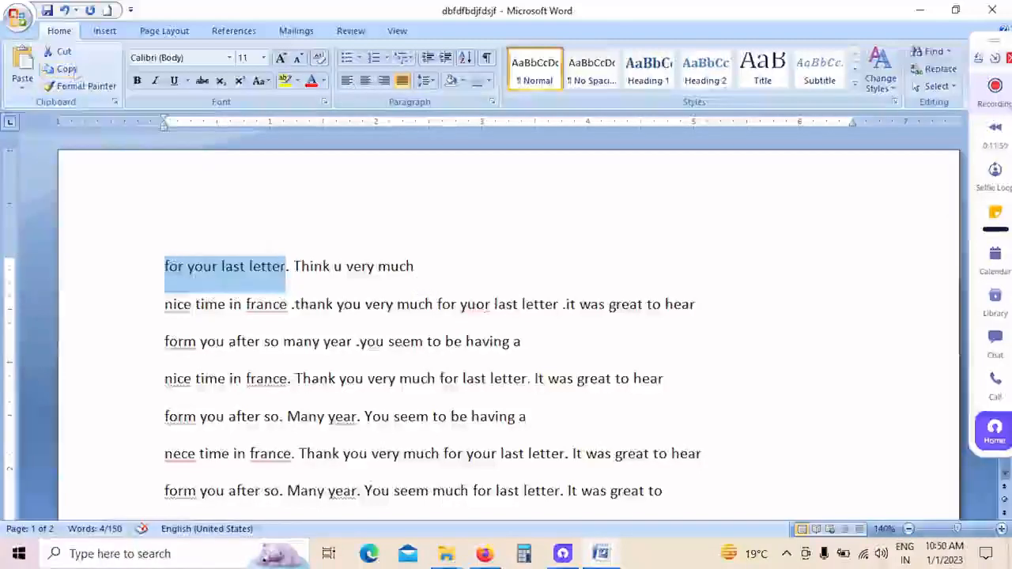
pyautogui.click(421, 266)
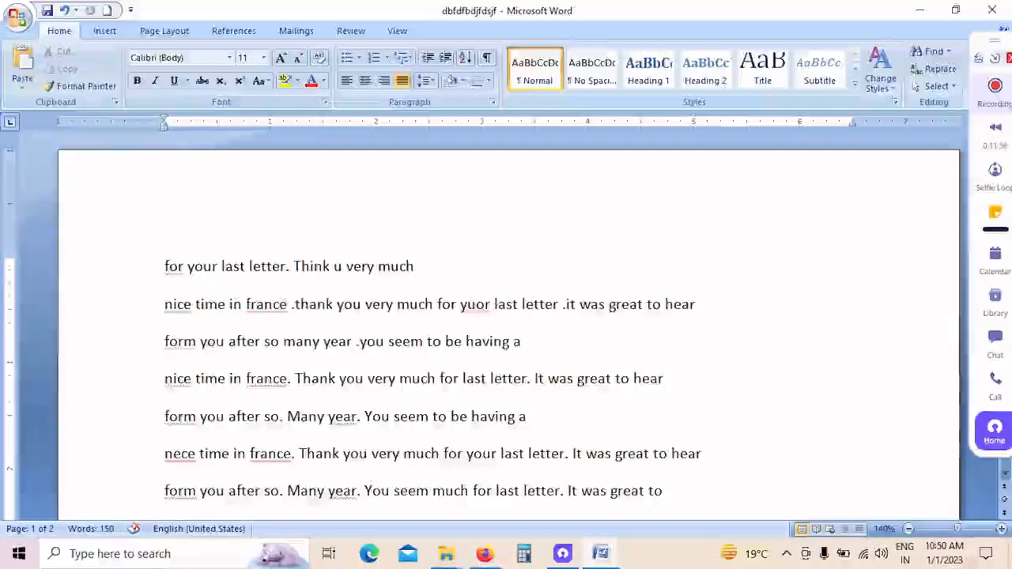
pyautogui.click(23, 67)
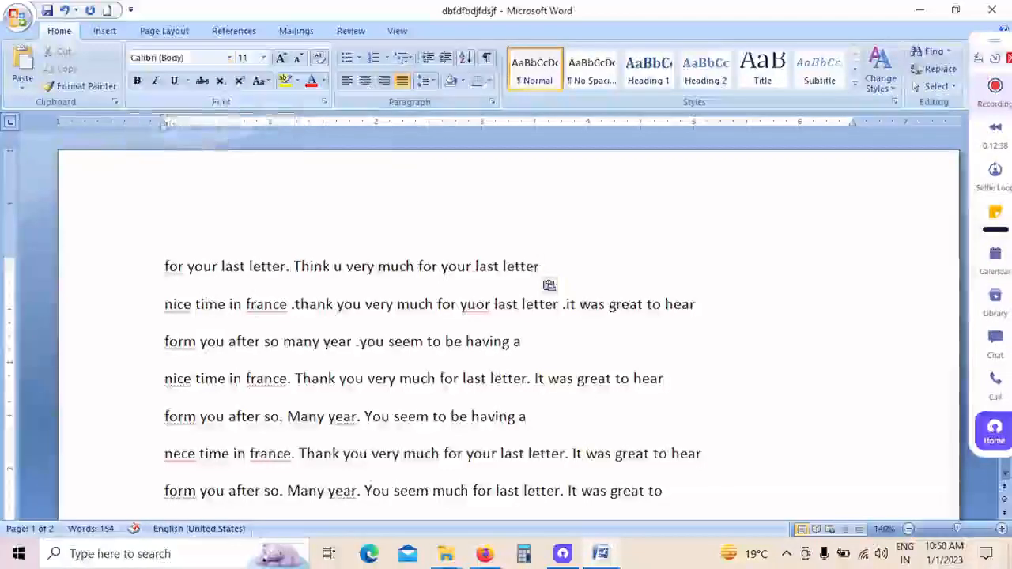
# Step: Format the whole first line of the letter in the Algerian font at size 16
pyautogui.click(147, 276)
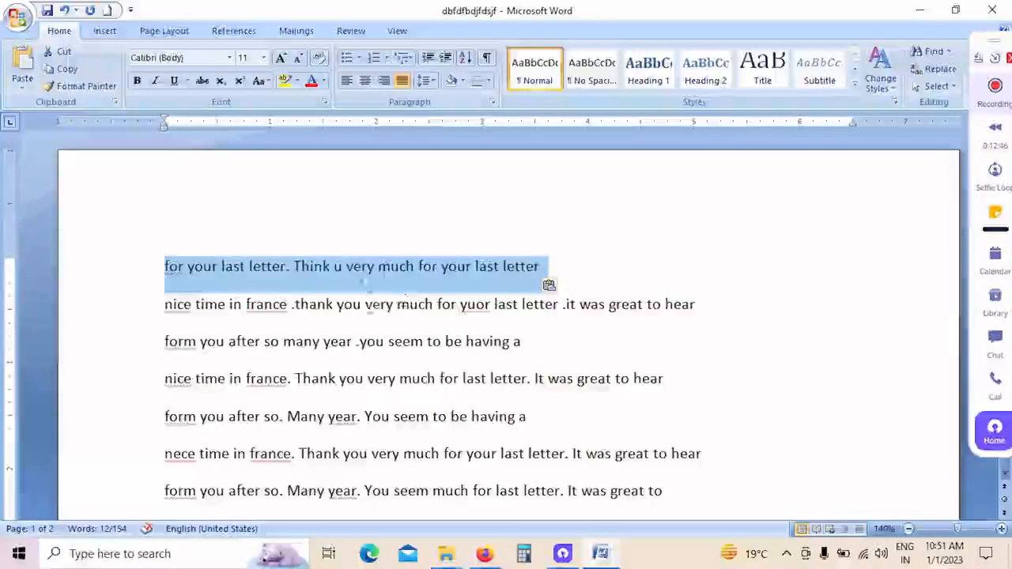
pyautogui.click(314, 341)
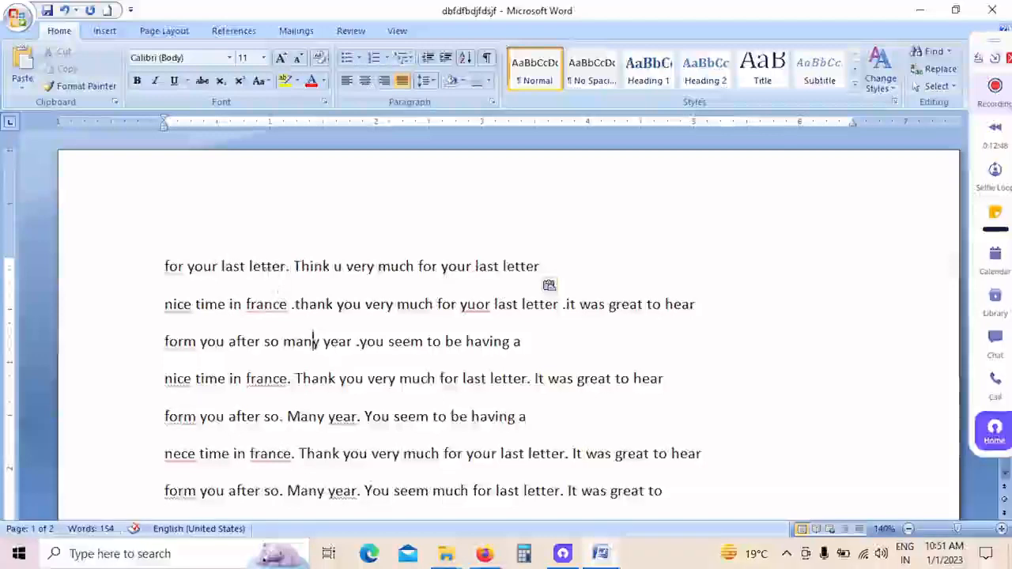
pyautogui.click(129, 267)
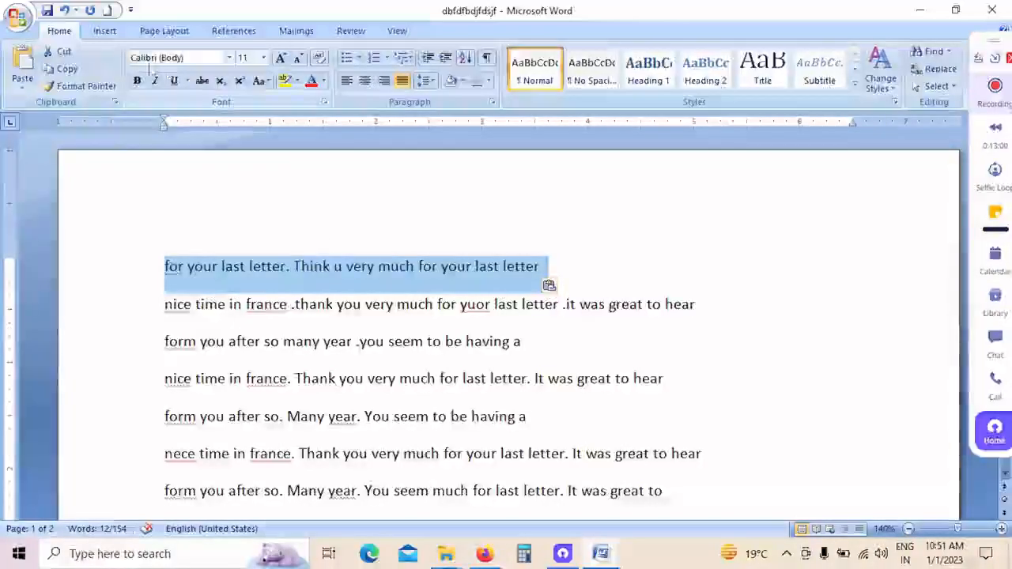
pyautogui.click(229, 58)
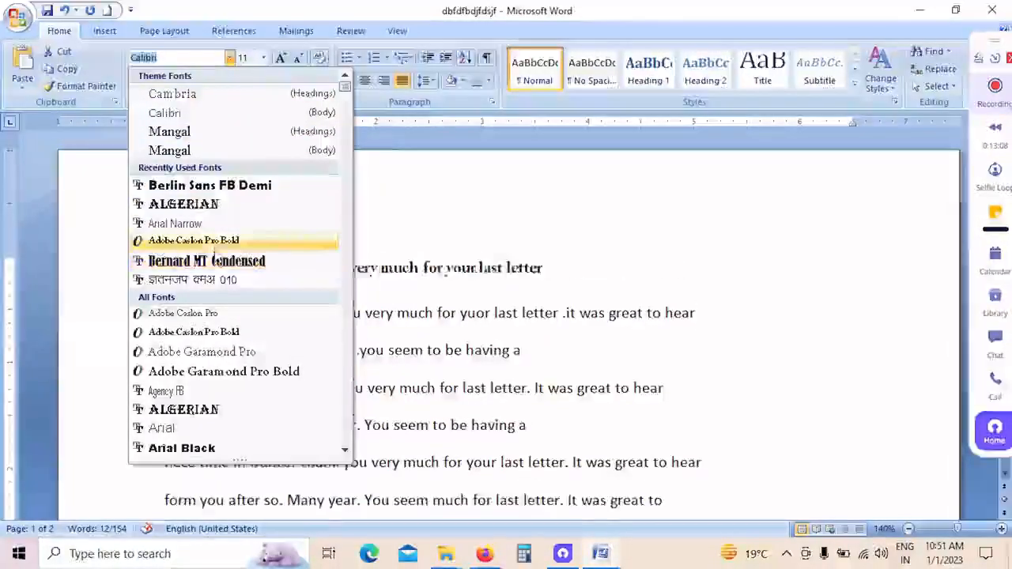
pyautogui.click(222, 208)
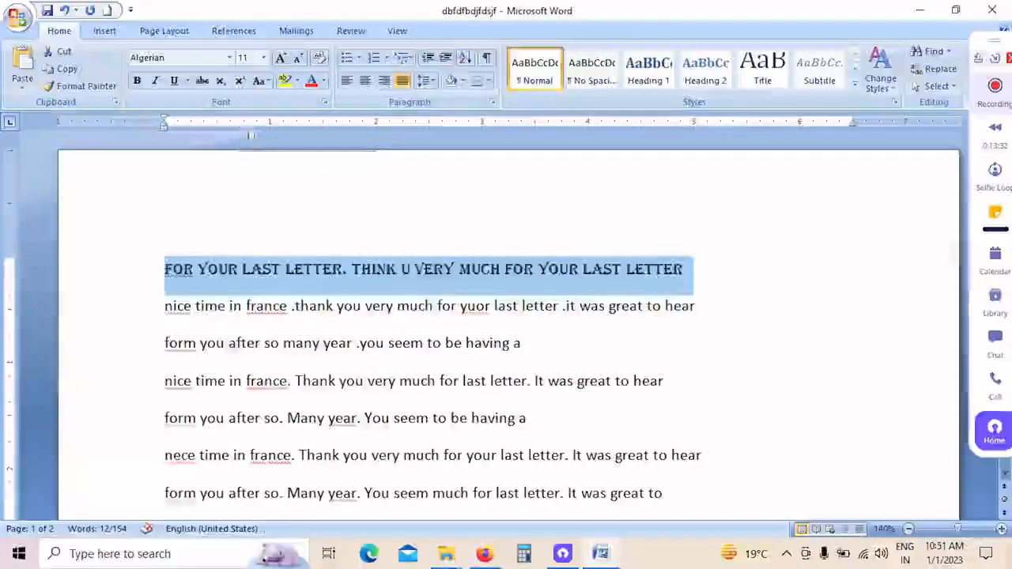
pyautogui.click(264, 59)
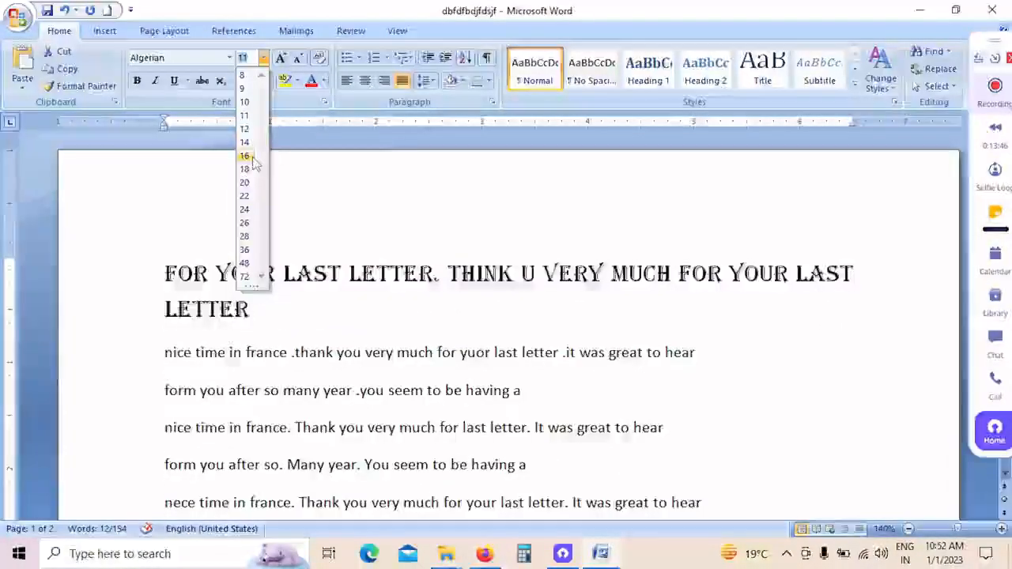
pyautogui.click(252, 157)
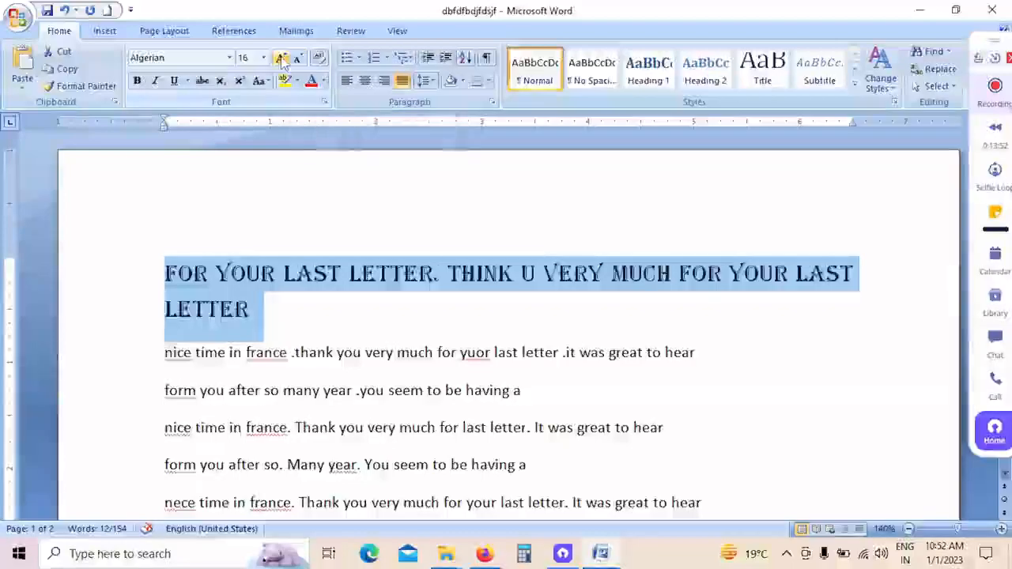
# Step: Grow the first line's font step by step to size 36 and shrink it back down to size 18
pyautogui.click(282, 62)
pyautogui.click(282, 61)
pyautogui.click(283, 62)
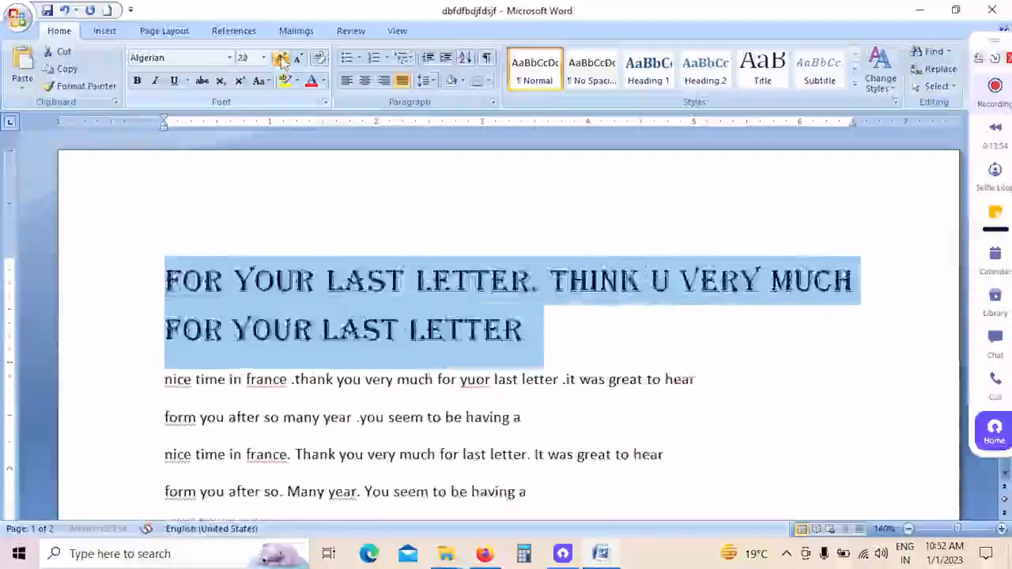
pyautogui.click(283, 62)
pyautogui.click(282, 61)
pyautogui.click(282, 62)
pyautogui.click(282, 62)
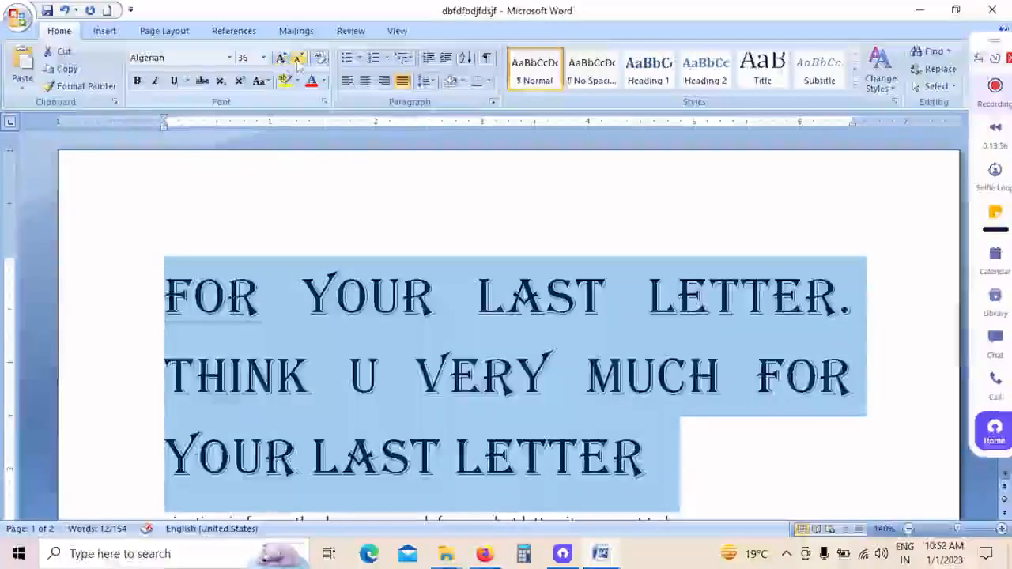
pyautogui.click(298, 60)
pyautogui.click(298, 60)
pyautogui.click(299, 60)
pyautogui.click(298, 60)
pyautogui.click(299, 60)
pyautogui.click(298, 60)
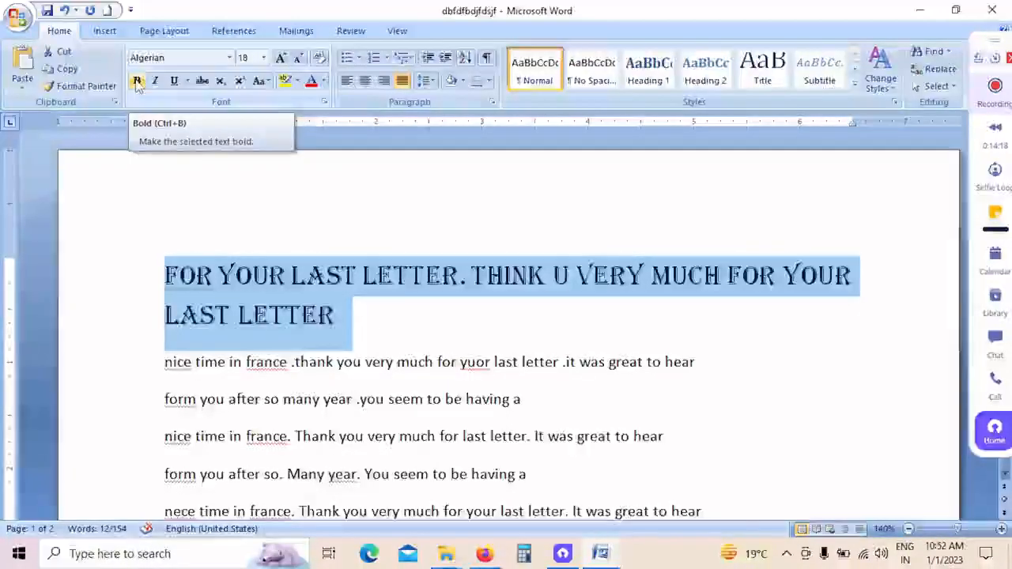
# Step: Apply bold, italic, underline and strikethrough to the Algerian text at the top of the letter
pyautogui.click(362, 363)
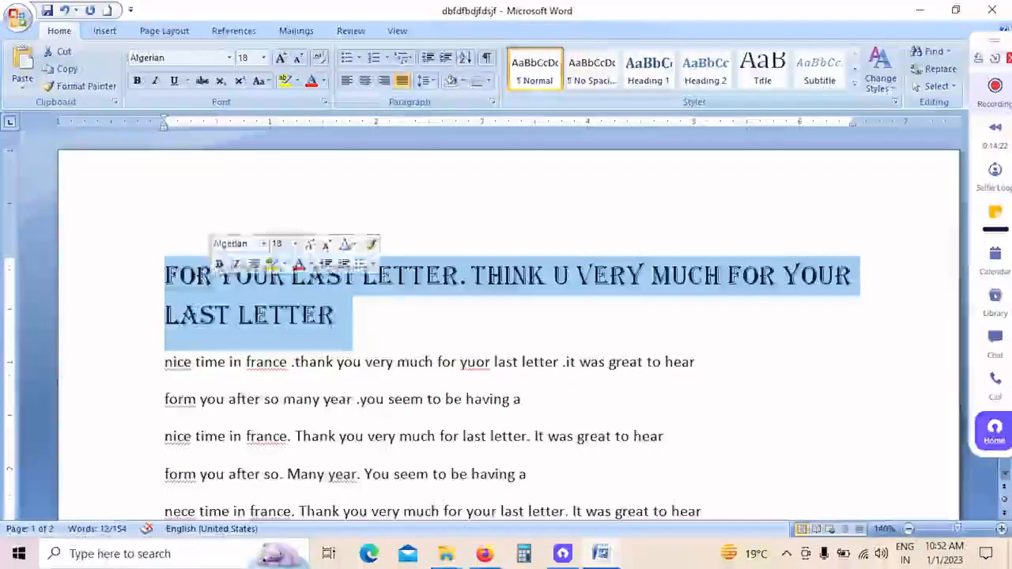
pyautogui.click(137, 83)
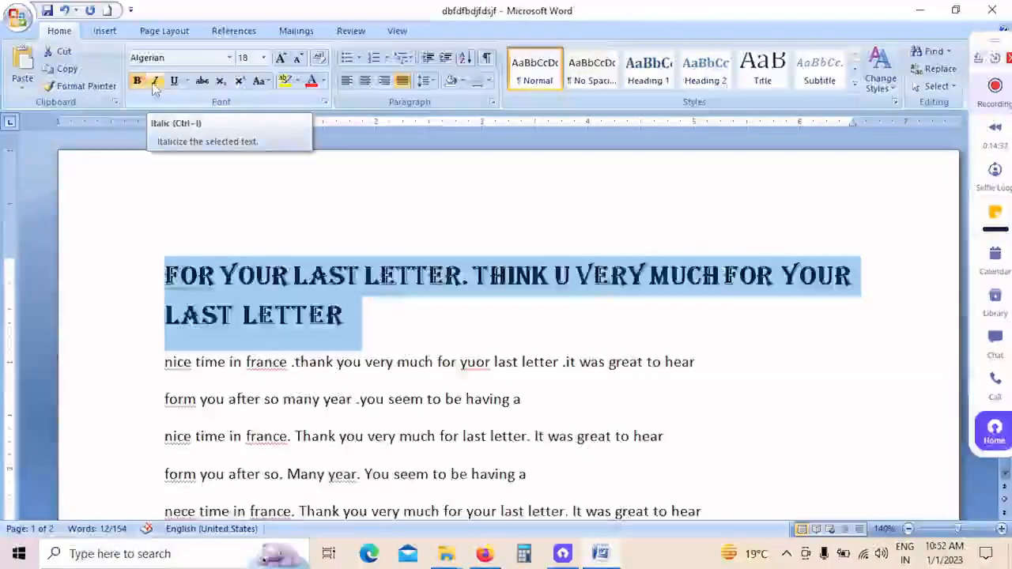
pyautogui.click(155, 82)
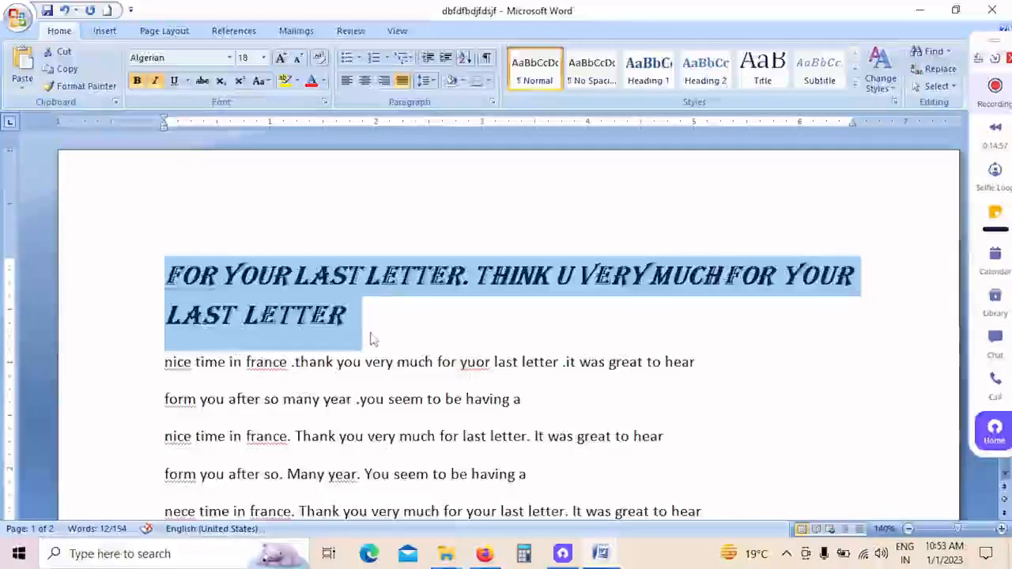
pyautogui.moveTo(373, 339); pyautogui.dragTo(97, 276)
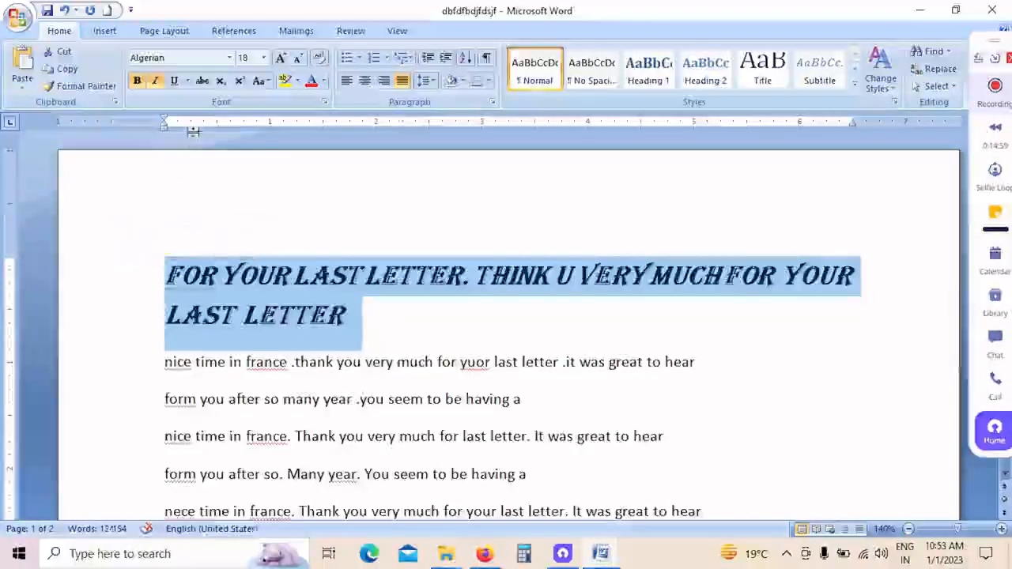
pyautogui.click(178, 85)
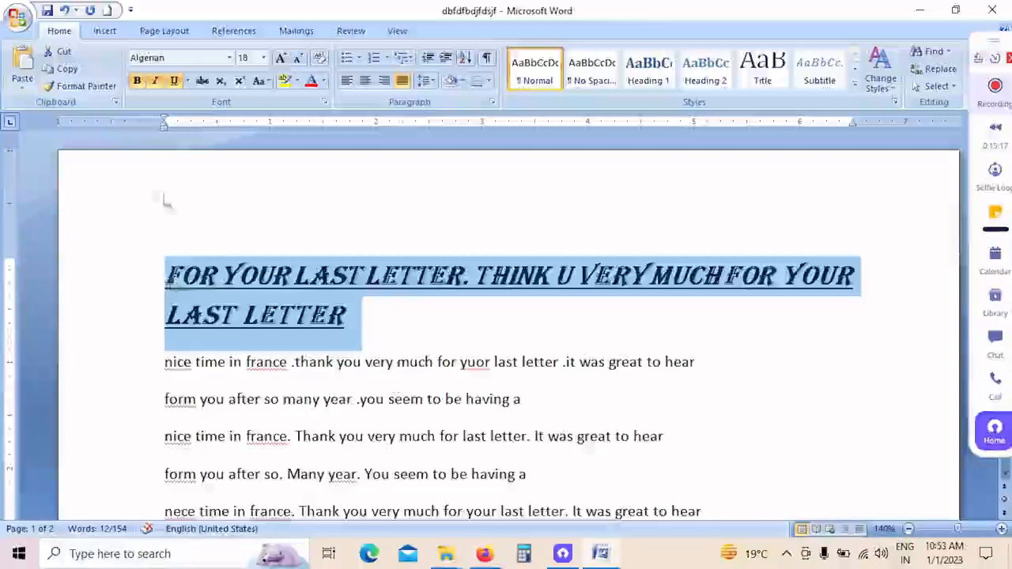
pyautogui.click(203, 85)
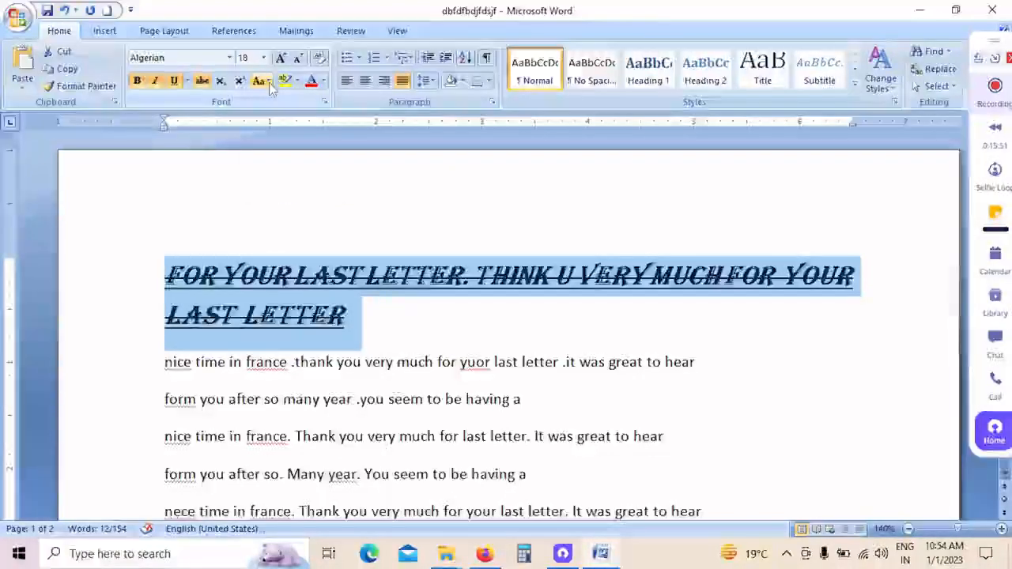
# Step: Change the case of the Algerian heading text to lowercase and of the "nice time in france" line below it to UPPERCASE
pyautogui.click(269, 84)
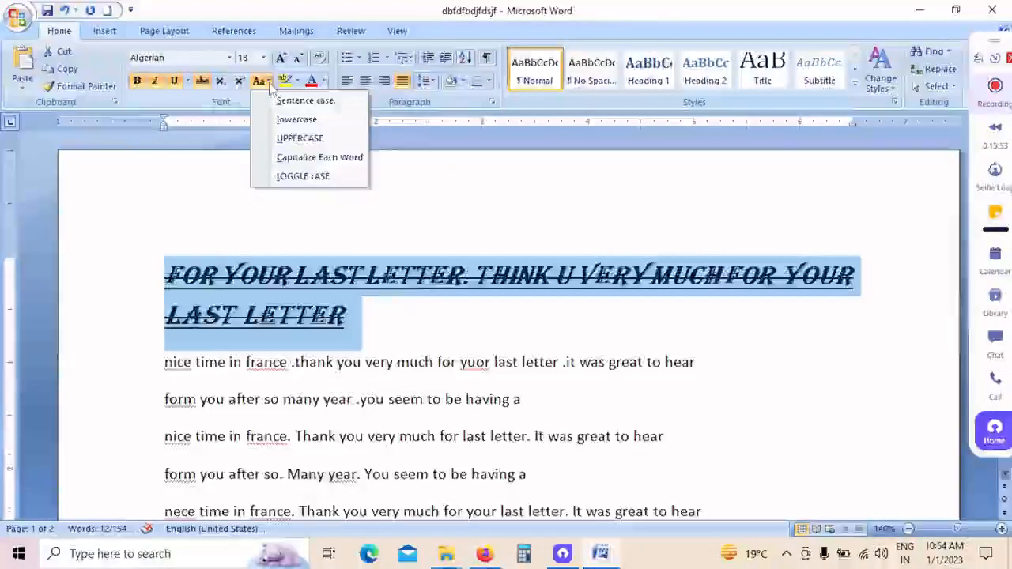
pyautogui.click(299, 120)
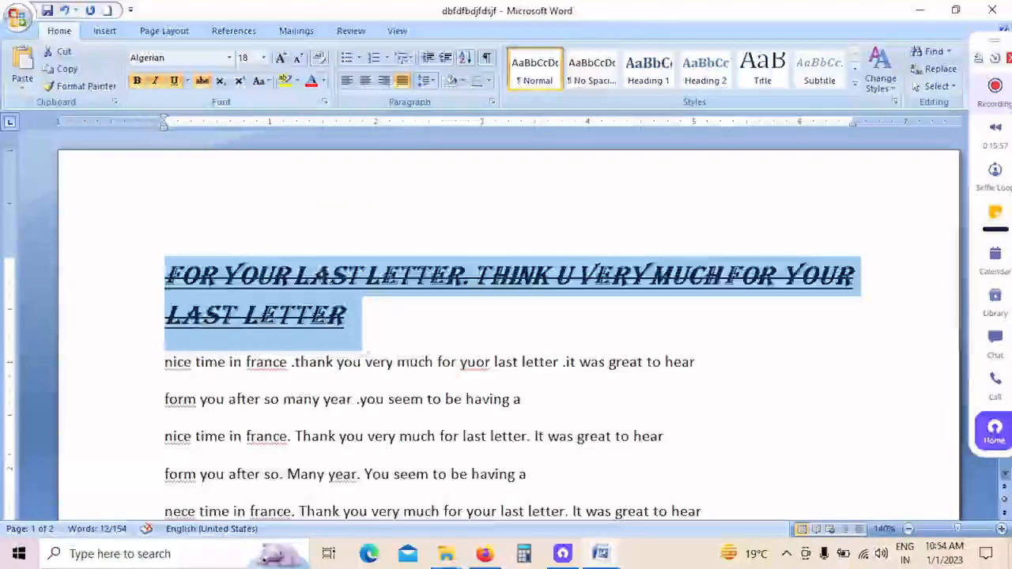
pyautogui.click(369, 350)
pyautogui.moveTo(722, 375); pyautogui.dragTo(166, 348)
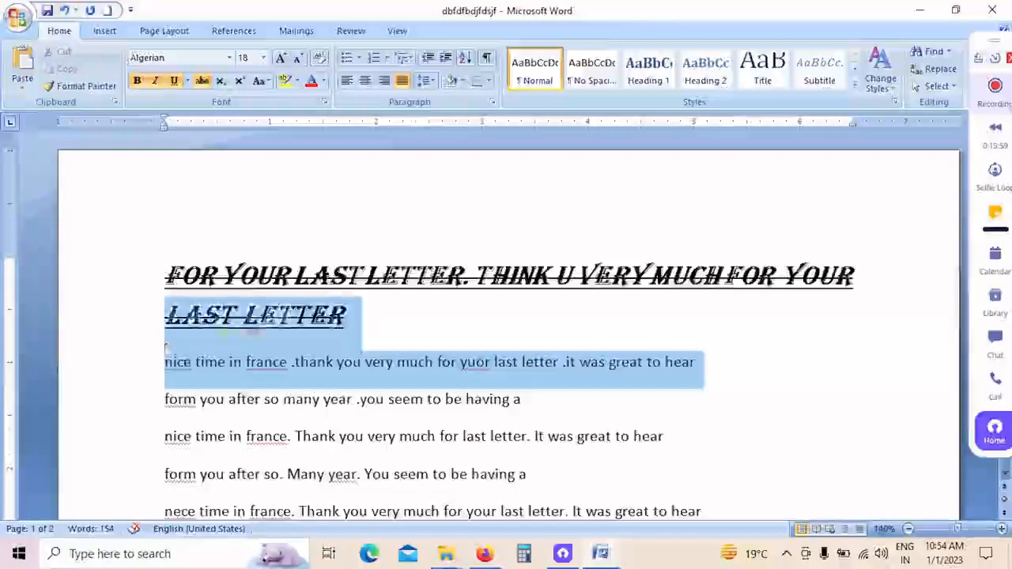
pyautogui.click(495, 395)
pyautogui.moveTo(397, 362); pyautogui.dragTo(695, 363)
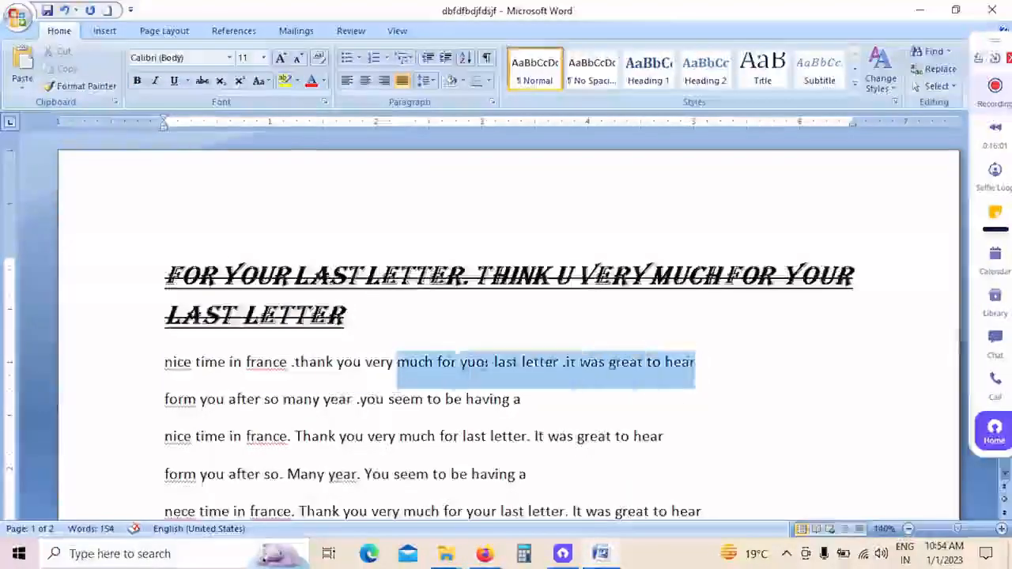
pyautogui.click(70, 360)
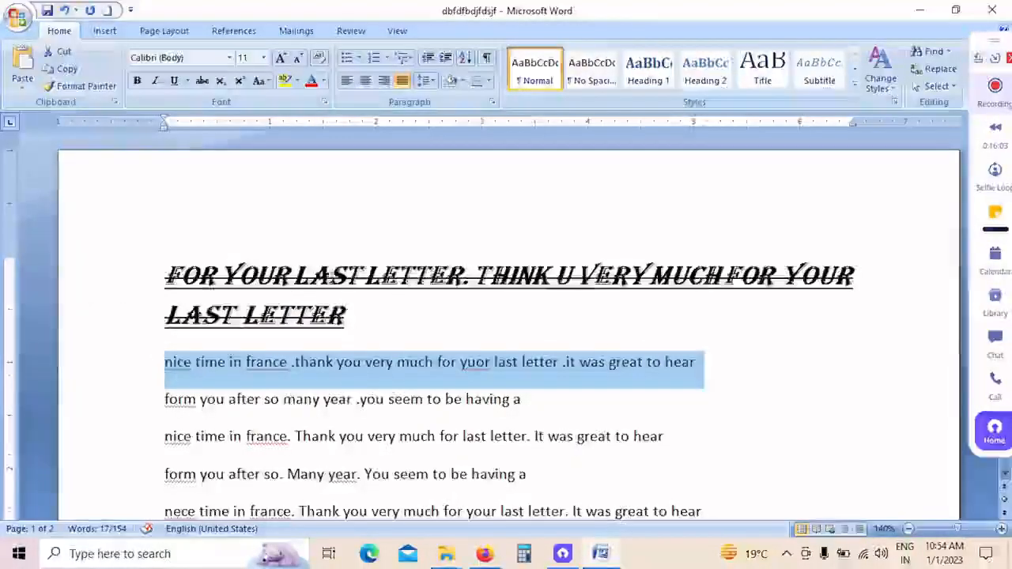
pyautogui.click(260, 81)
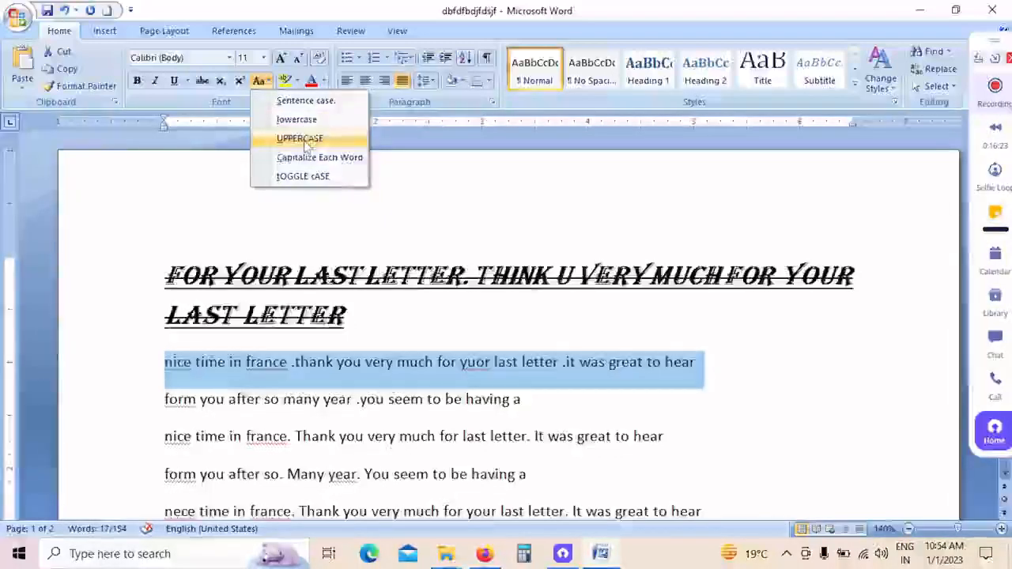
pyautogui.click(304, 139)
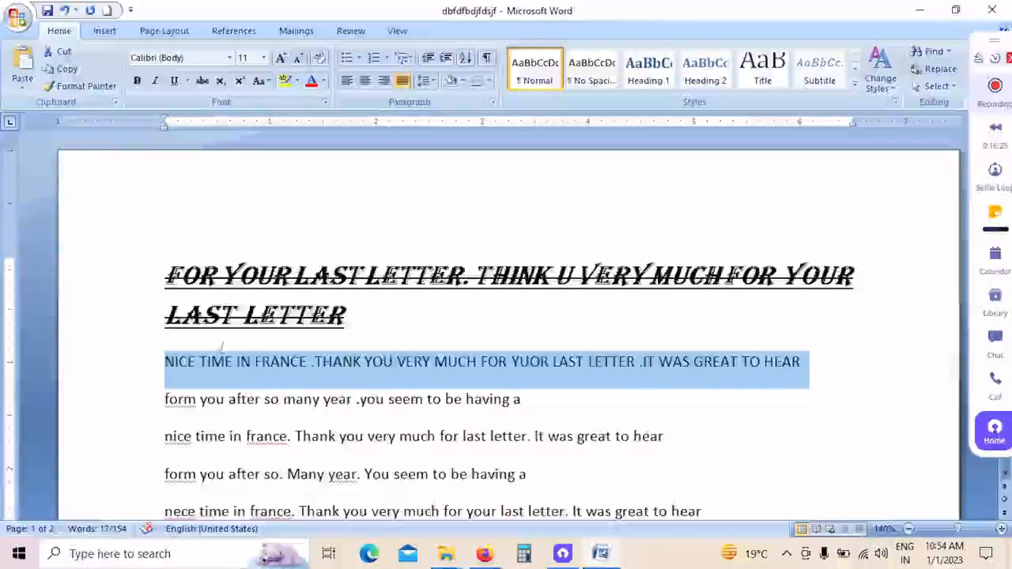
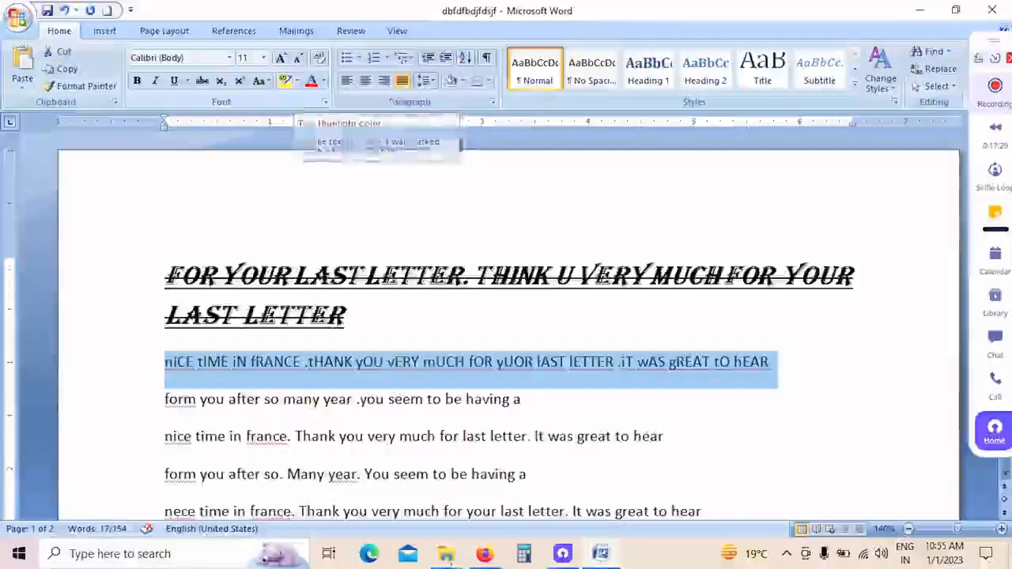
# Step: Highlight the Algerian heading text at the top of the letter in yellow
pyautogui.moveTo(166, 277); pyautogui.dragTo(437, 299)
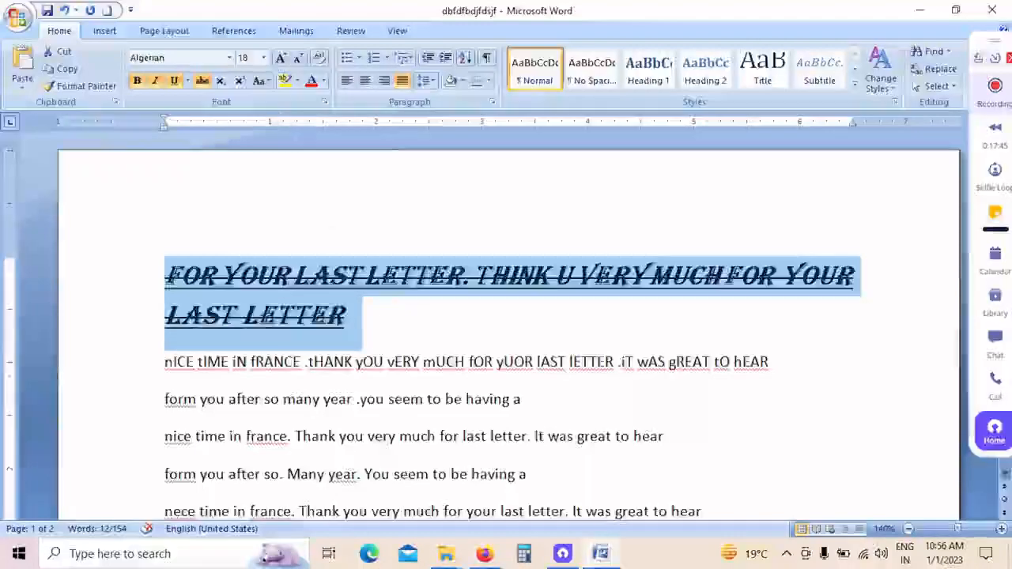
pyautogui.click(298, 82)
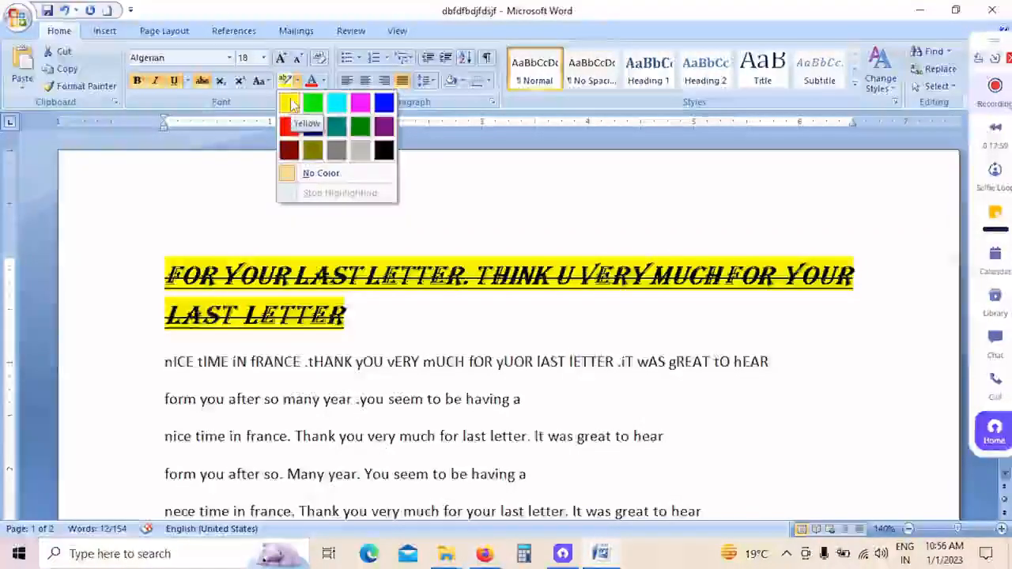
pyautogui.click(290, 103)
pyautogui.click(336, 305)
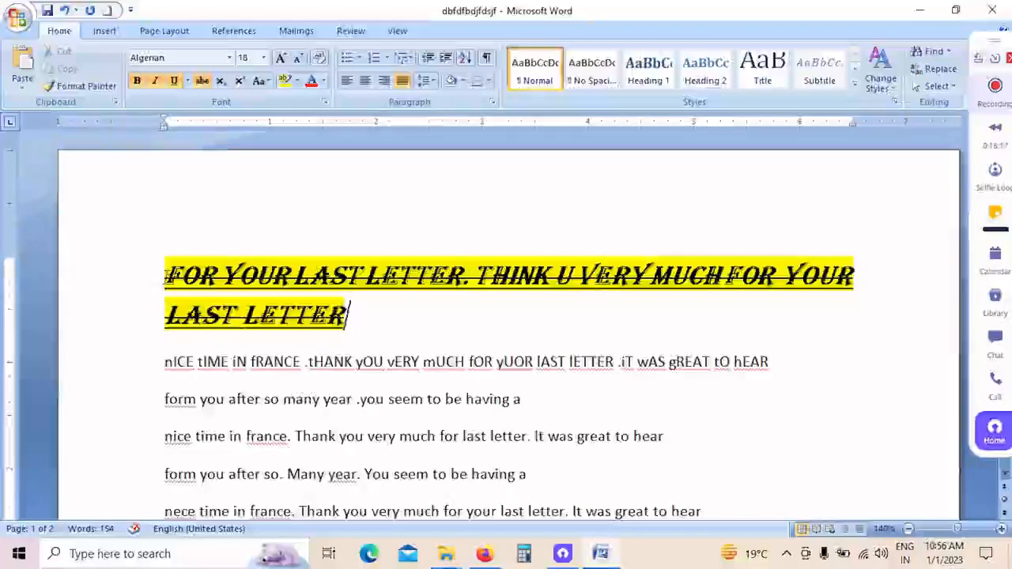
# Step: Set the font color of the highlighted Algerian heading text to red
pyautogui.moveTo(166, 275); pyautogui.dragTo(461, 278)
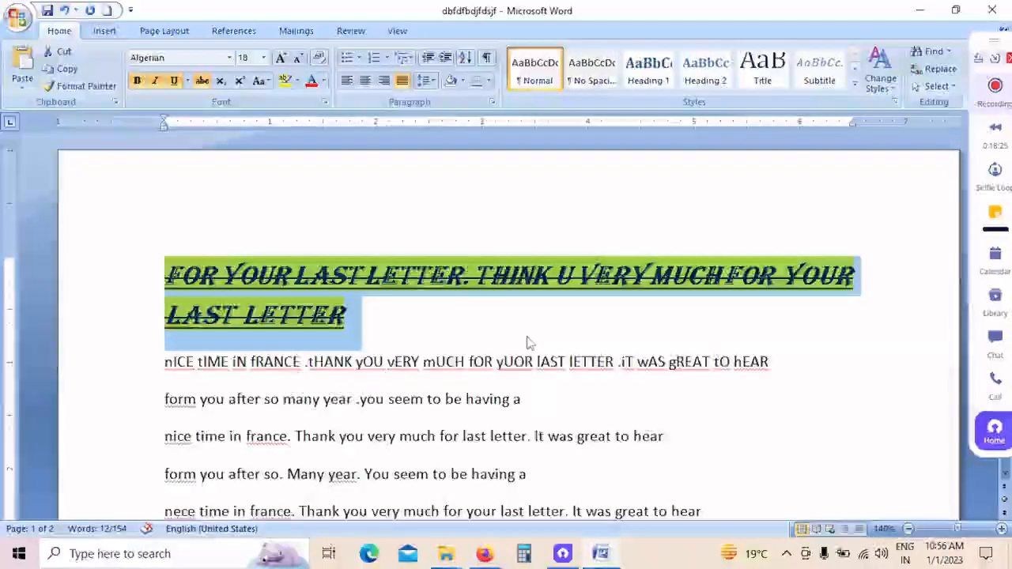
pyautogui.click(324, 86)
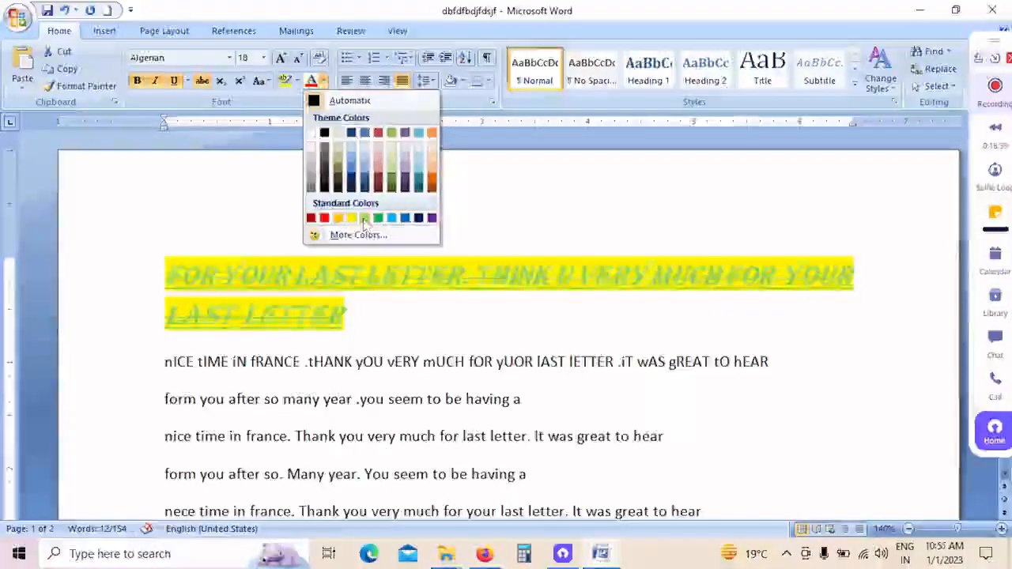
pyautogui.click(324, 218)
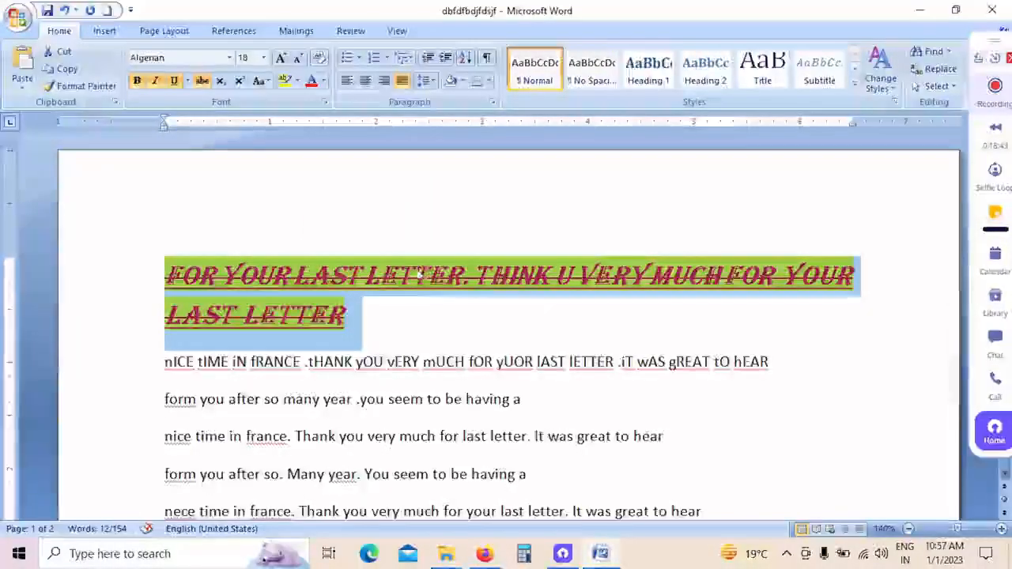
pyautogui.click(431, 314)
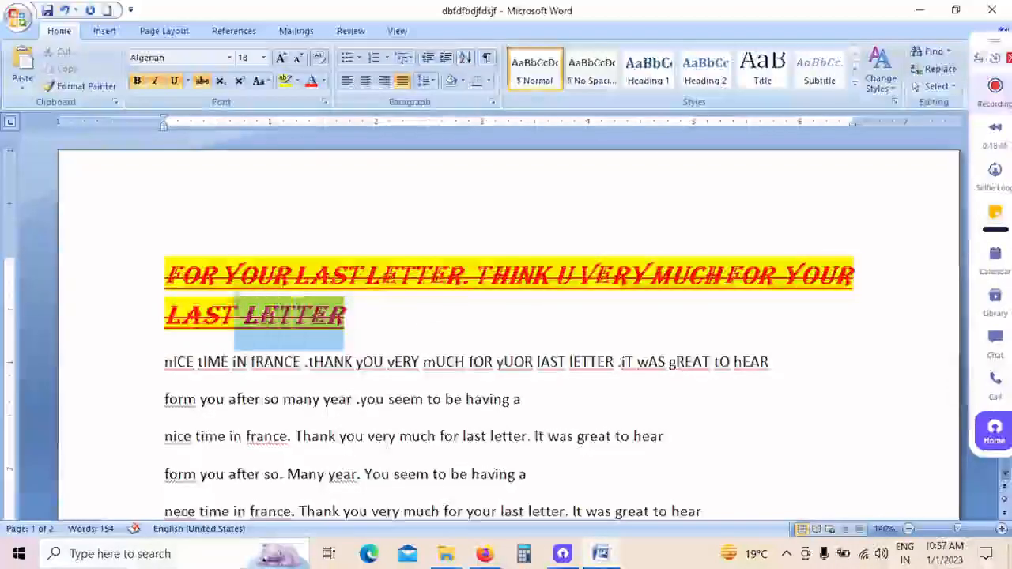
# Step: Clear all font formatting from the red Algerian heading text, returning it to plain text
pyautogui.doubleClick(129, 269)
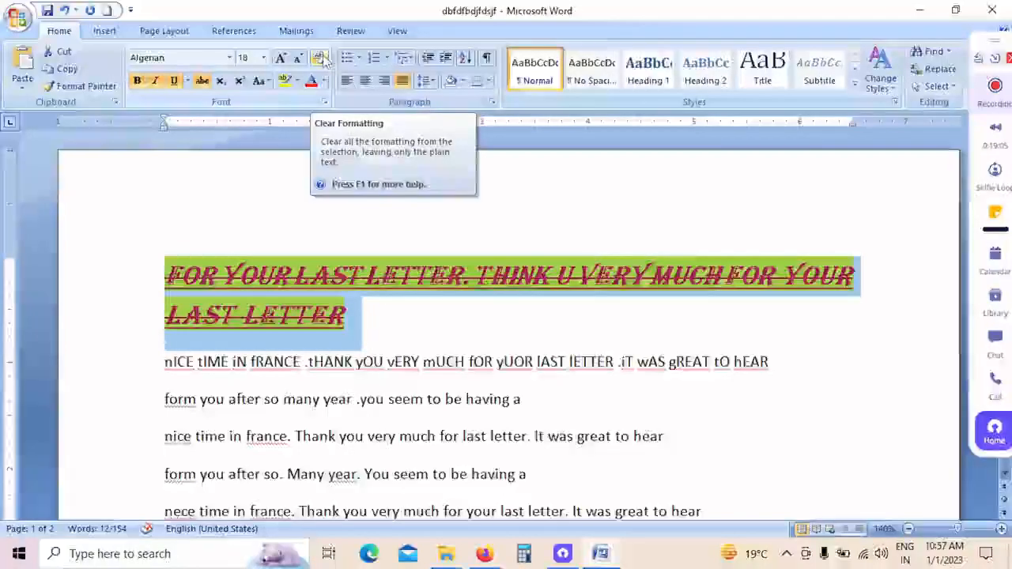
pyautogui.click(320, 59)
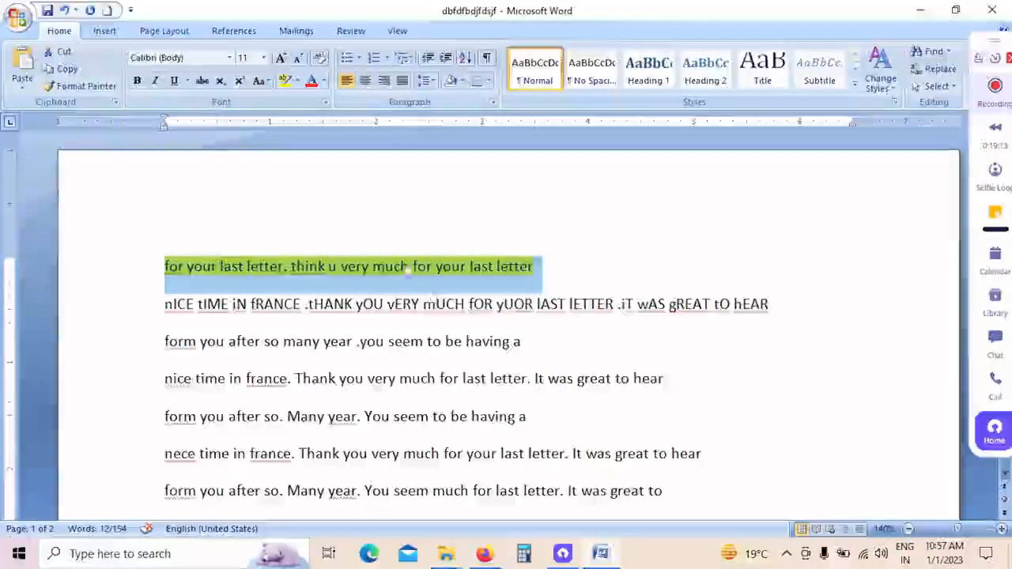
pyautogui.click(574, 230)
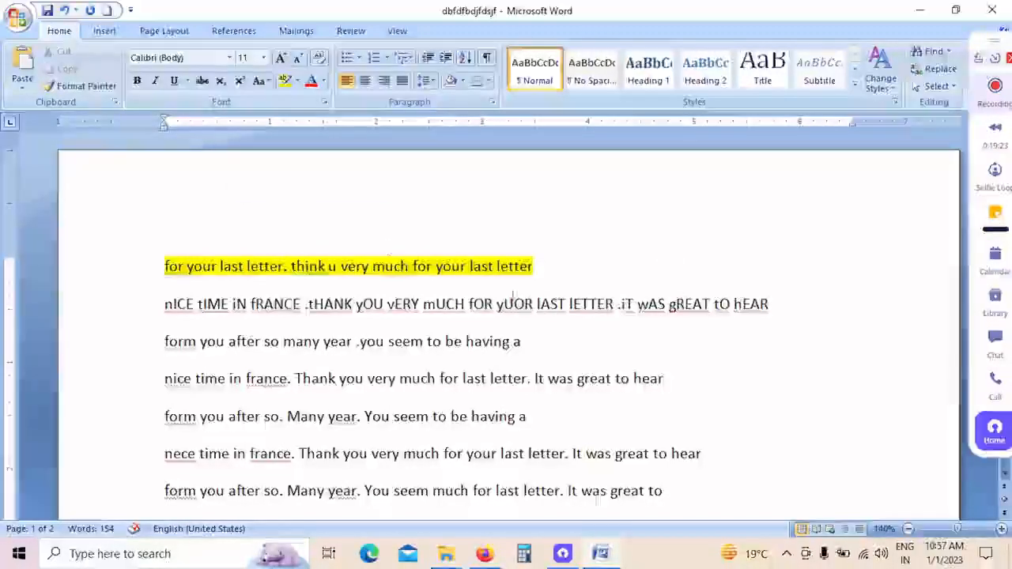
# Step: Add a 2 at the end of the "nICE tIME iN fRANCE" line, try it as superscript and format it as subscript
pyautogui.click(783, 310)
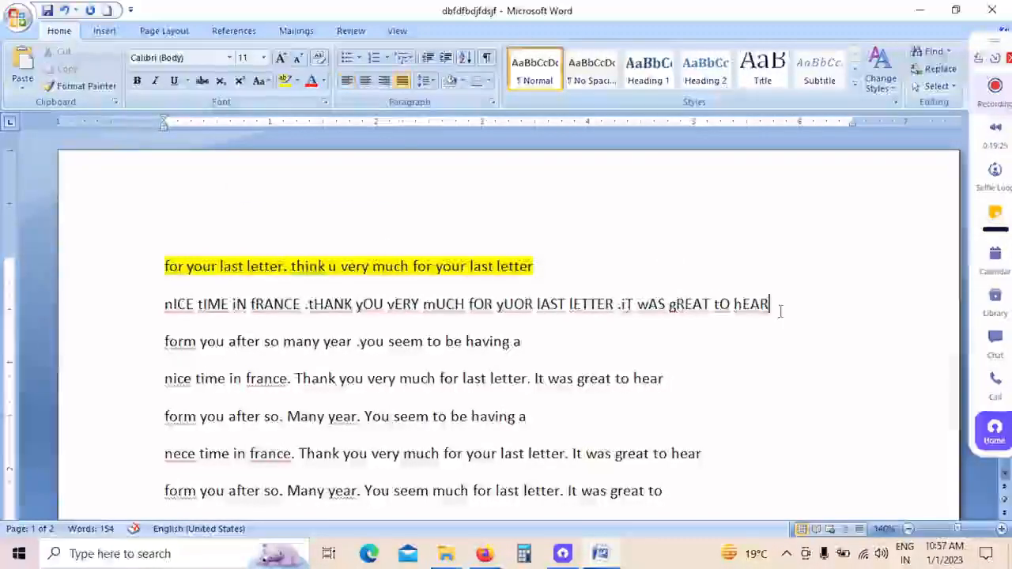
pyautogui.write('2')
pyautogui.moveTo(777, 305); pyautogui.dragTo(769, 306)
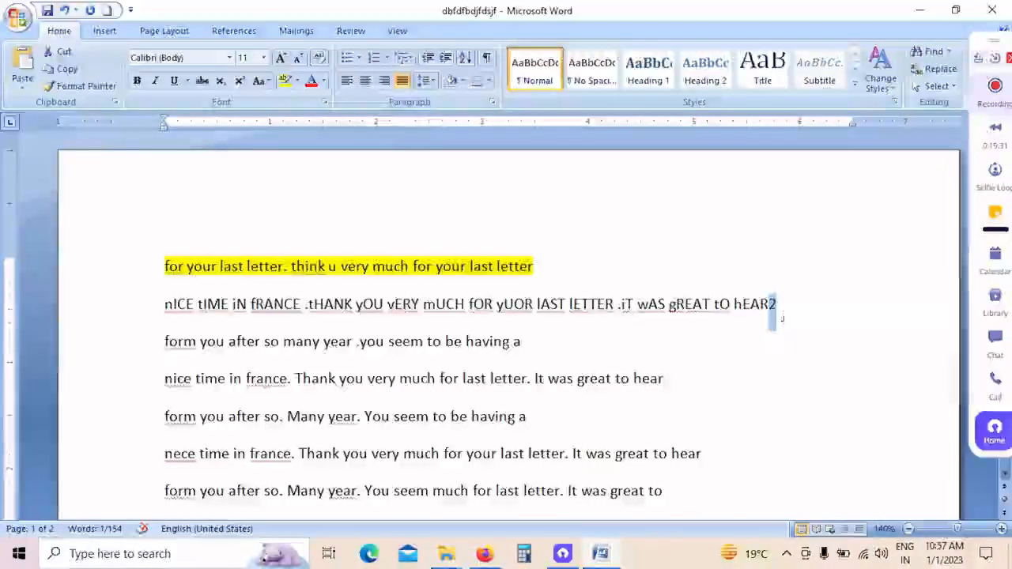
pyautogui.click(247, 86)
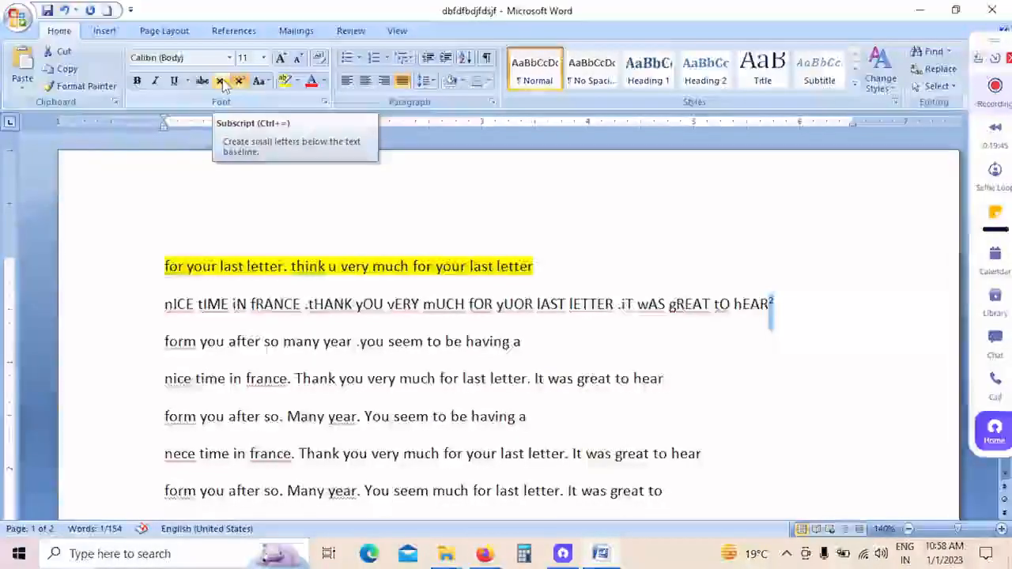
pyautogui.click(222, 84)
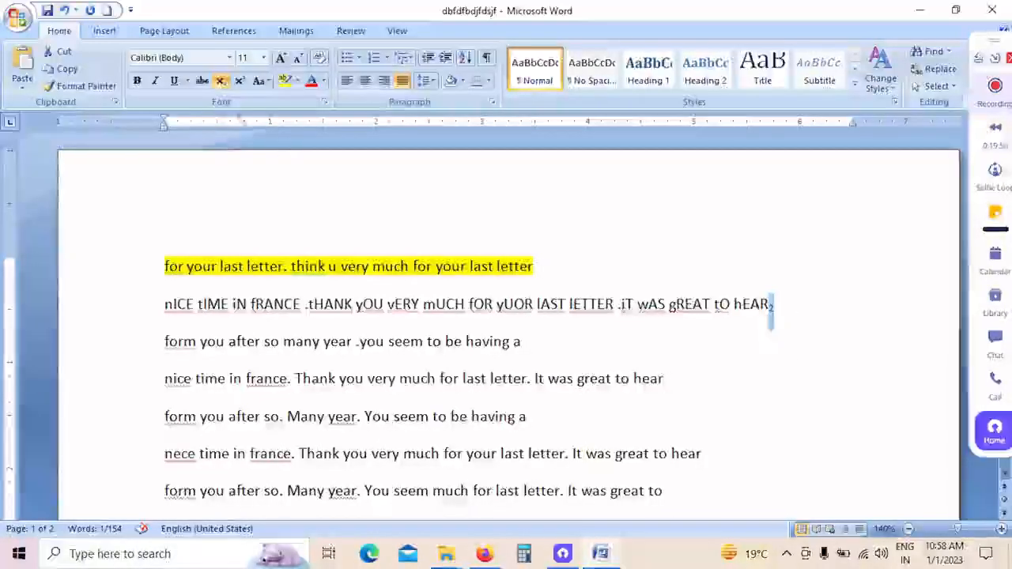
pyautogui.click(633, 229)
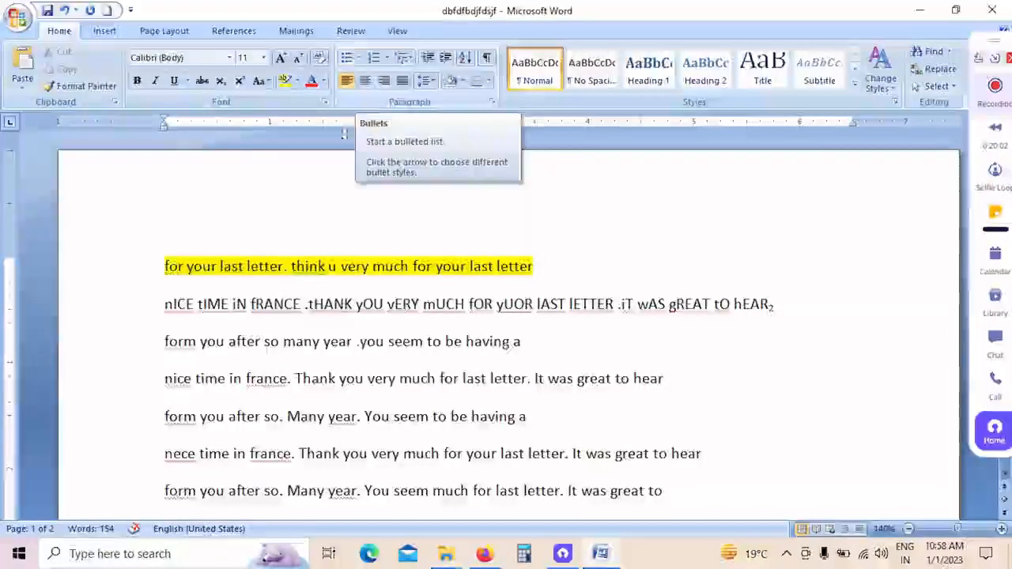
# Step: Look through the bullet library for the highlighted first line without applying a bullet
pyautogui.scroll(-4, 244, 267)
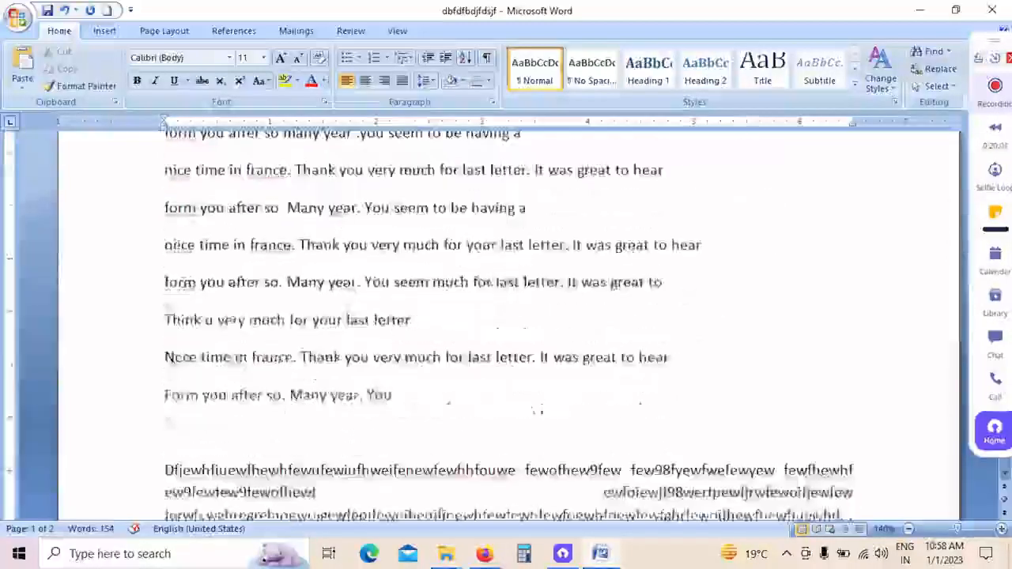
pyautogui.scroll(2, 258, 348)
pyautogui.scroll(3, 258, 348)
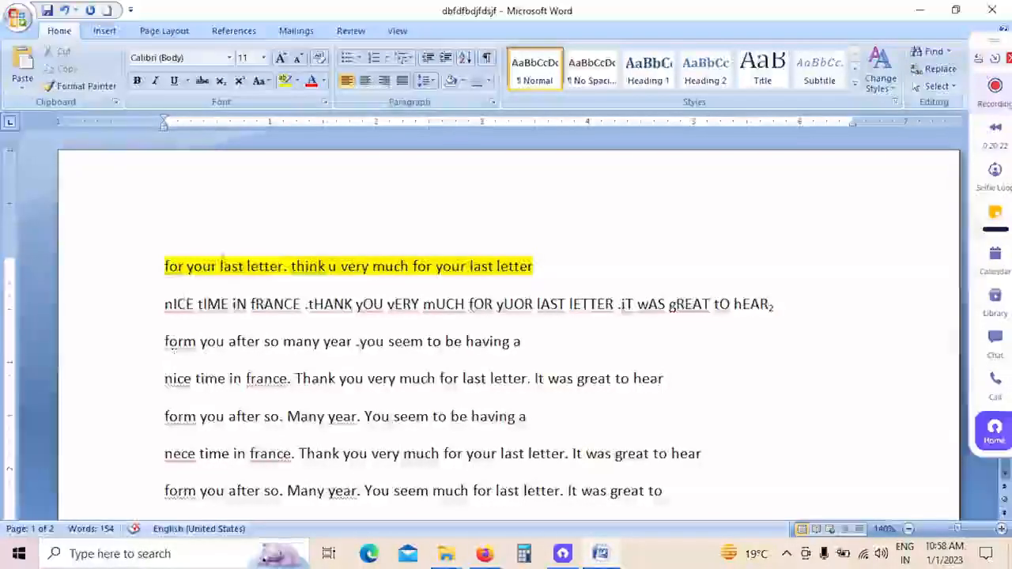
pyautogui.click(359, 58)
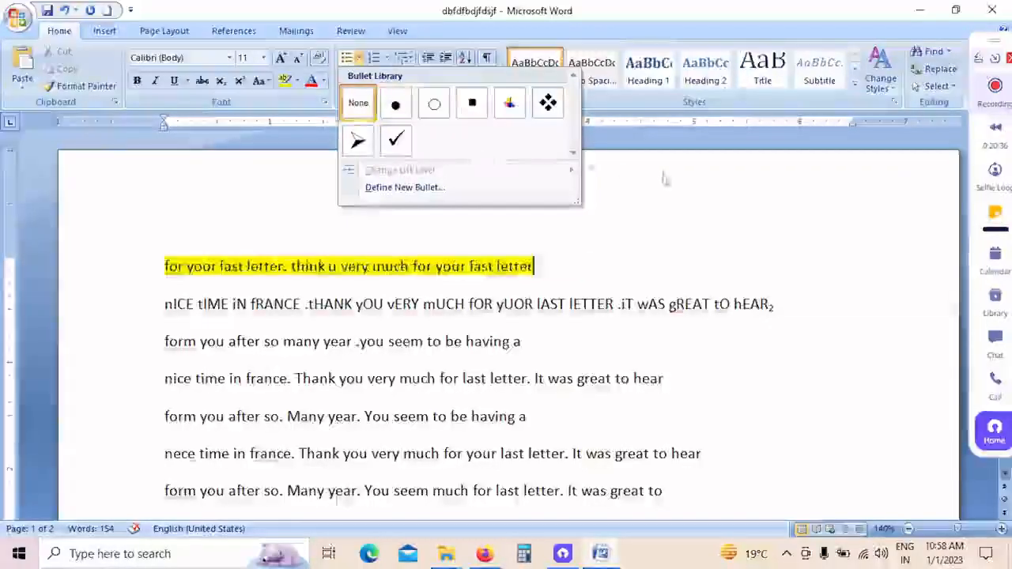
pyautogui.click(667, 216)
# Step: Select the whole document and preview the hollow circle bullet style on it
pyautogui.hotkey('ctrl', 'a')
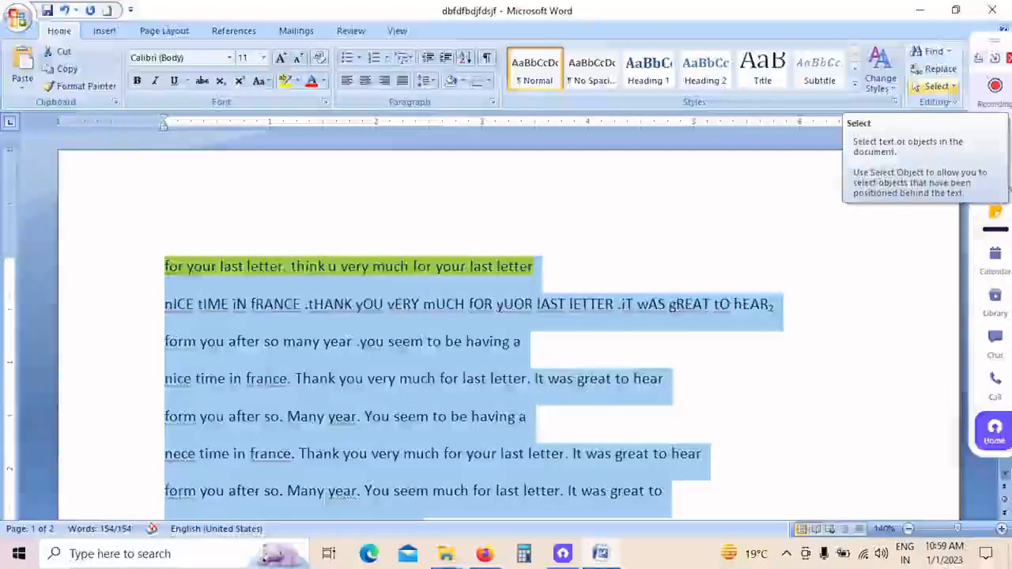
pyautogui.click(641, 290)
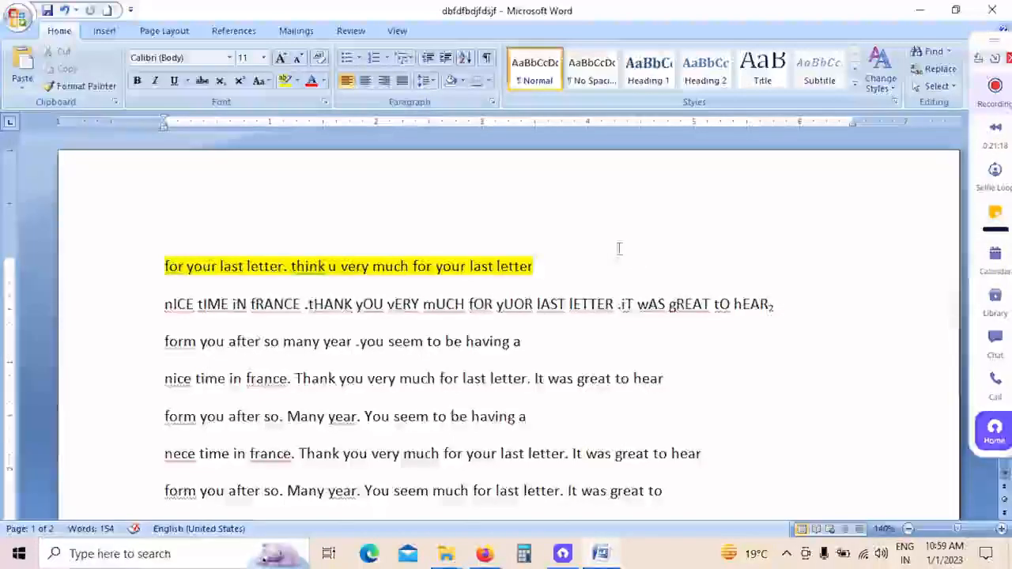
pyautogui.hotkey('ctrl', 'a')
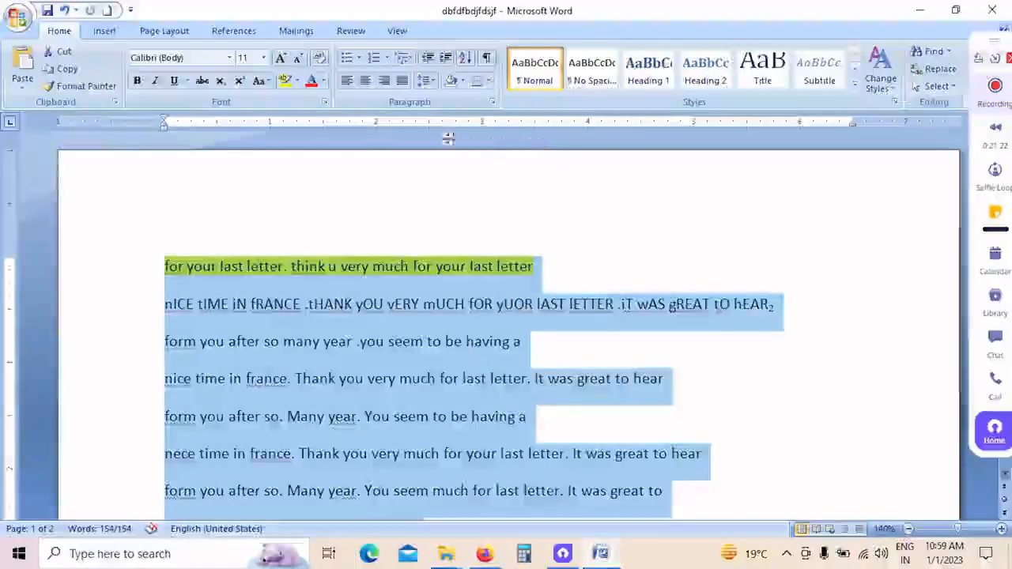
pyautogui.click(360, 59)
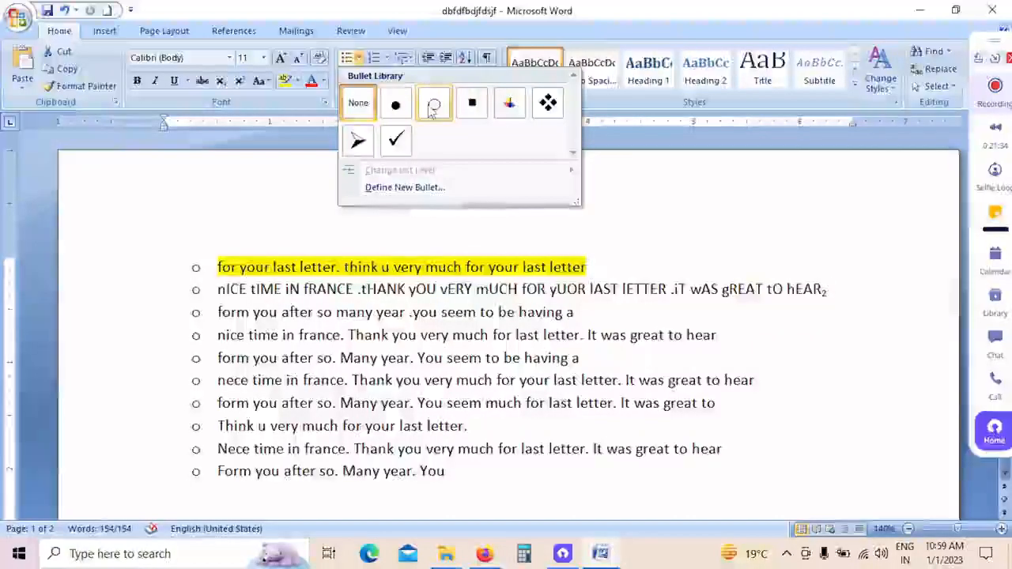
# Step: View the numbering and multilevel list libraries for the selected text without applying a list format
pyautogui.click(382, 58)
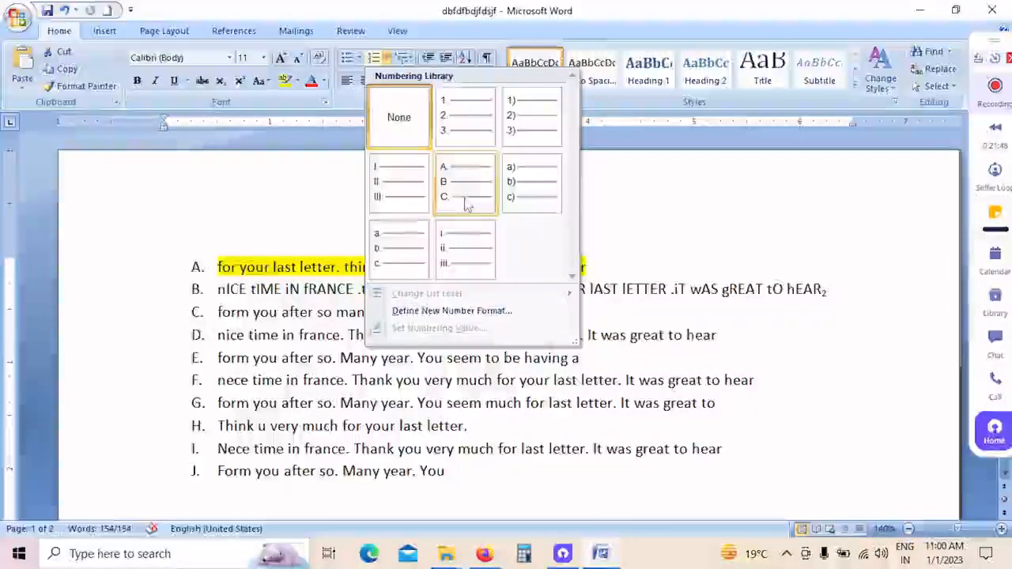
pyautogui.click(316, 187)
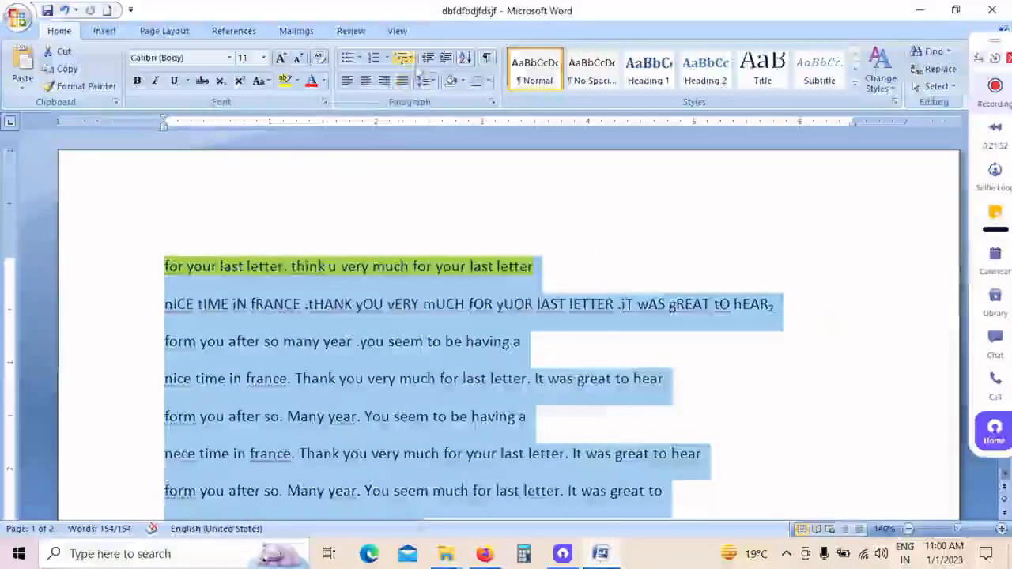
pyautogui.click(403, 60)
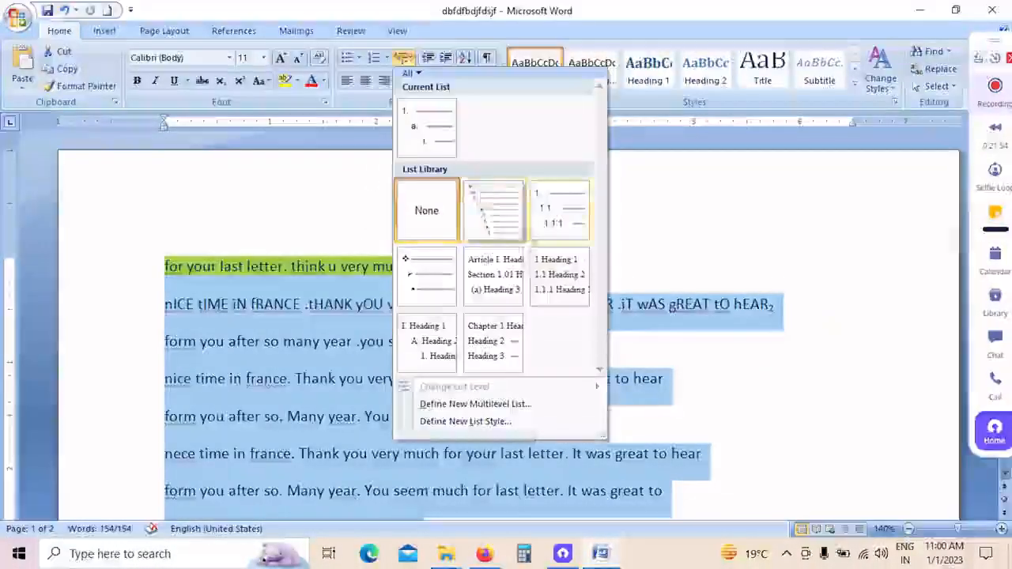
pyautogui.click(350, 228)
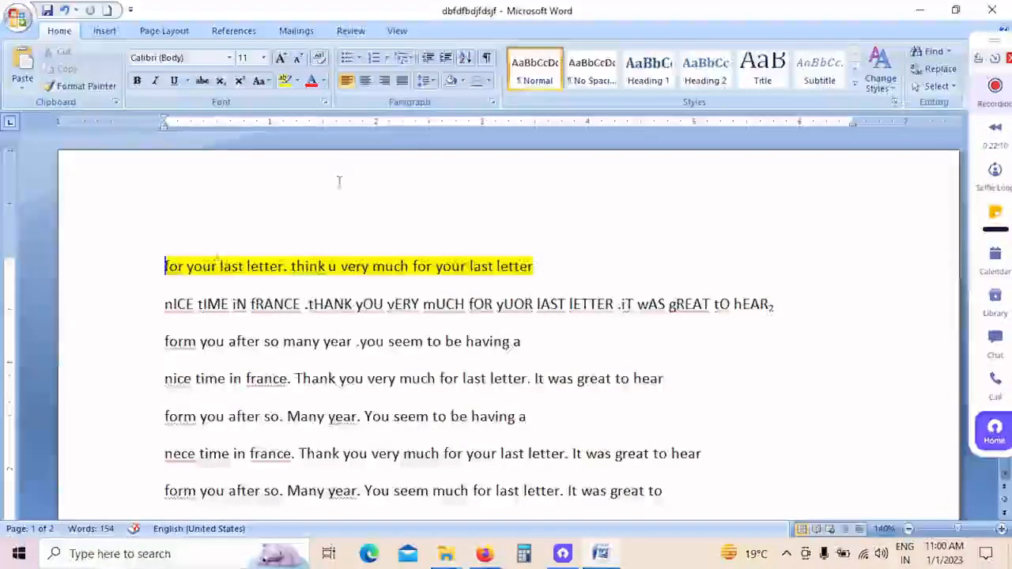
# Step: Increase the indent of the highlighted first line by four levels and decrease it back to the margin
pyautogui.click(443, 60)
pyautogui.click(443, 60)
pyautogui.click(443, 60)
pyautogui.click(442, 60)
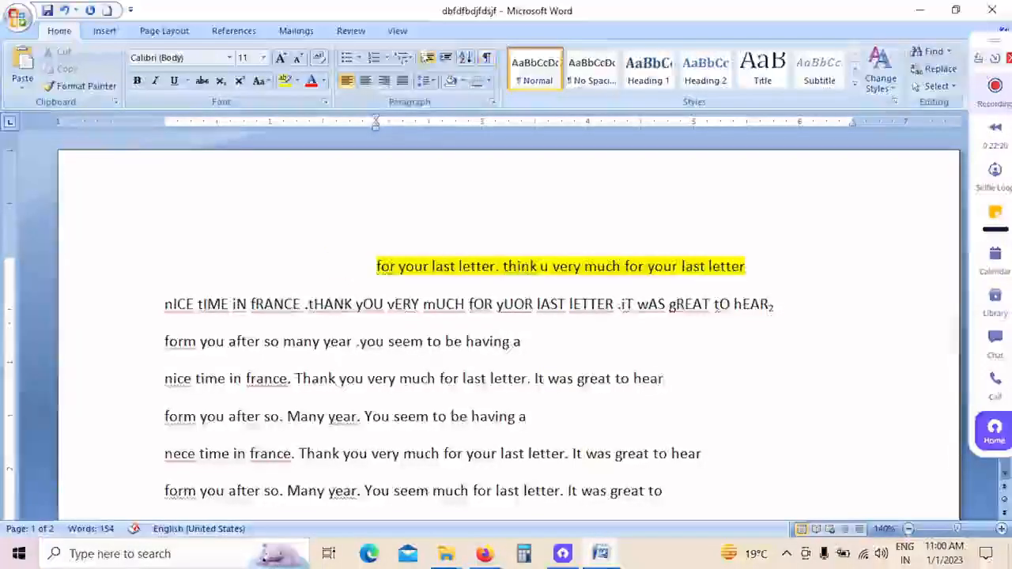
pyautogui.click(428, 61)
pyautogui.click(428, 61)
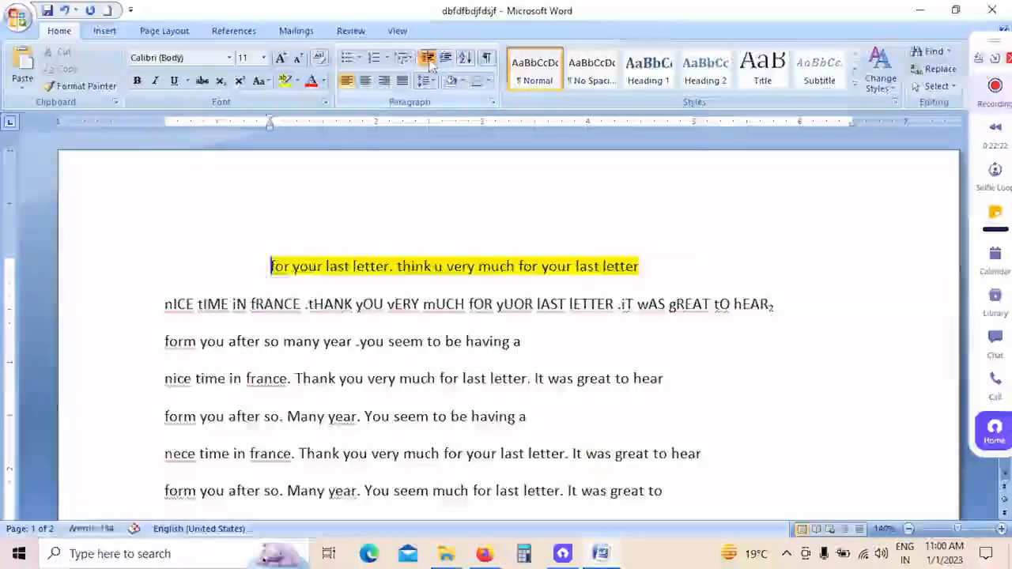
pyautogui.click(428, 61)
pyautogui.click(428, 61)
pyautogui.click(429, 61)
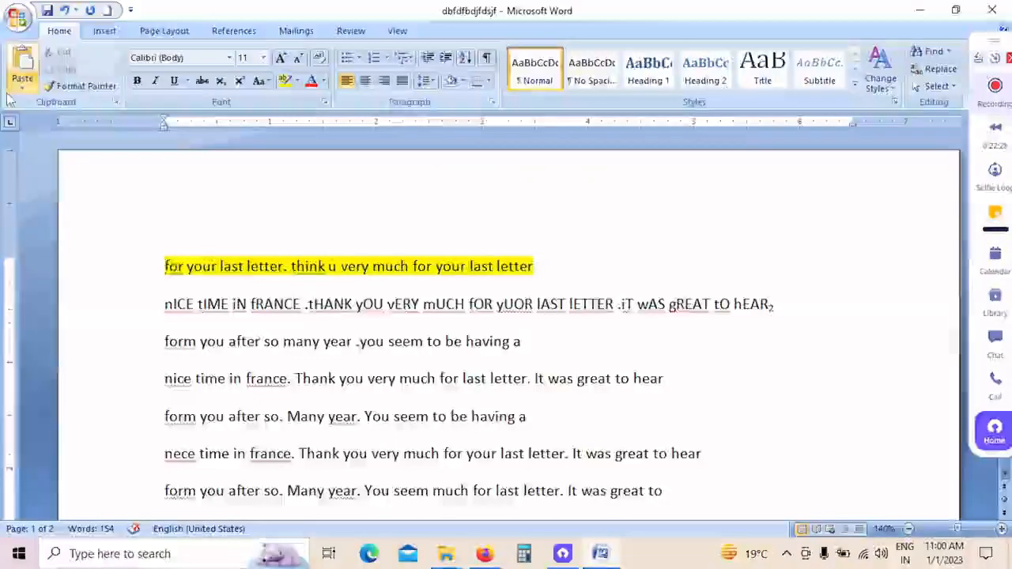
pyautogui.click(17, 17)
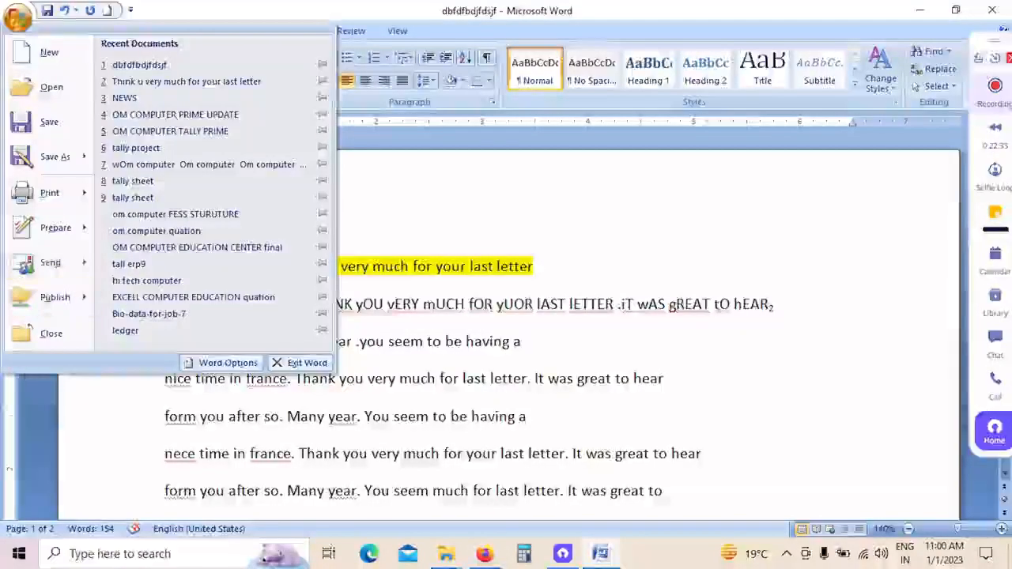
pyautogui.click(546, 242)
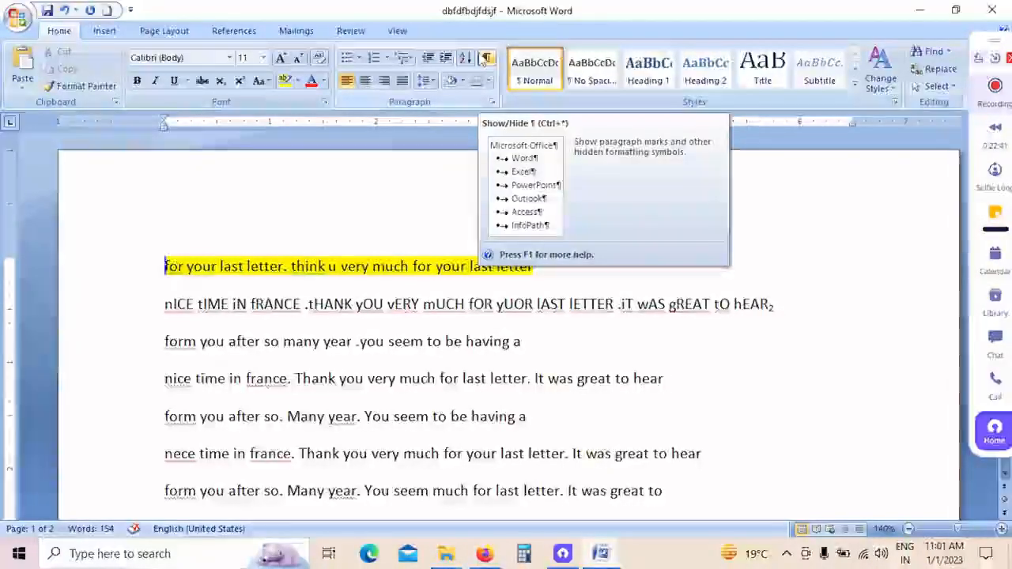
# Step: Sort all paragraphs of the document as text in ascending order
pyautogui.click(471, 61)
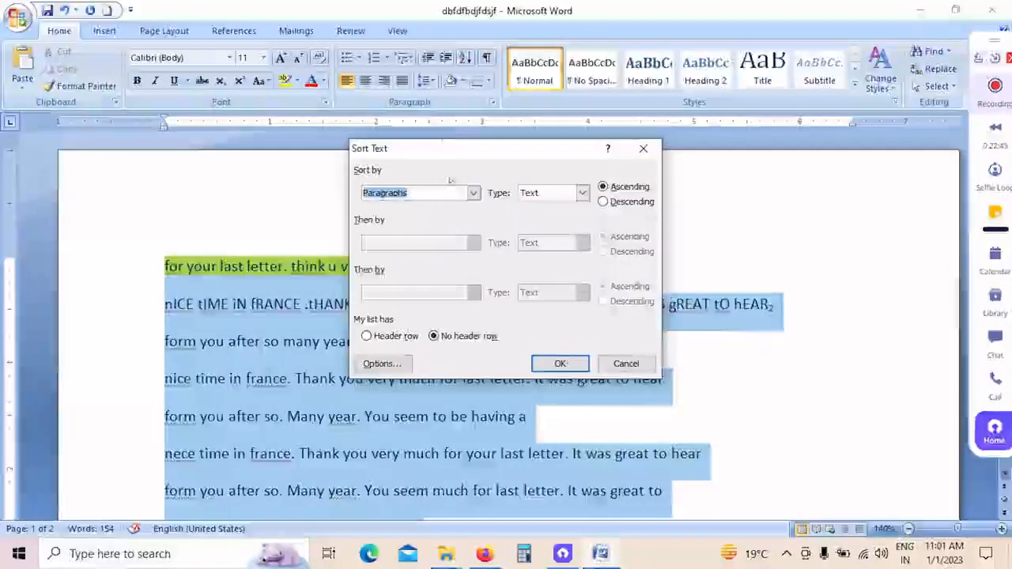
pyautogui.moveTo(500, 149); pyautogui.dragTo(580, 137)
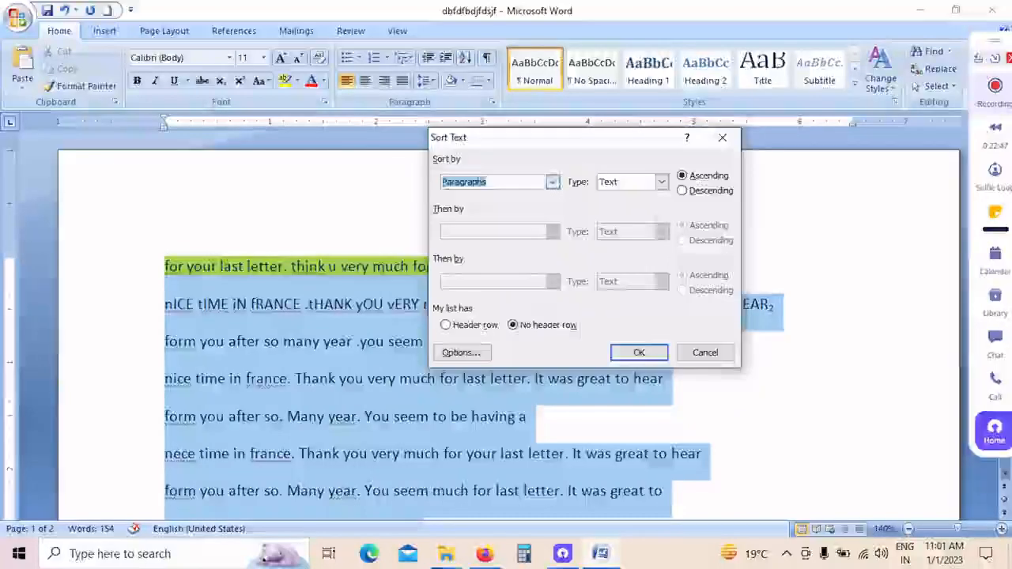
pyautogui.click(553, 183)
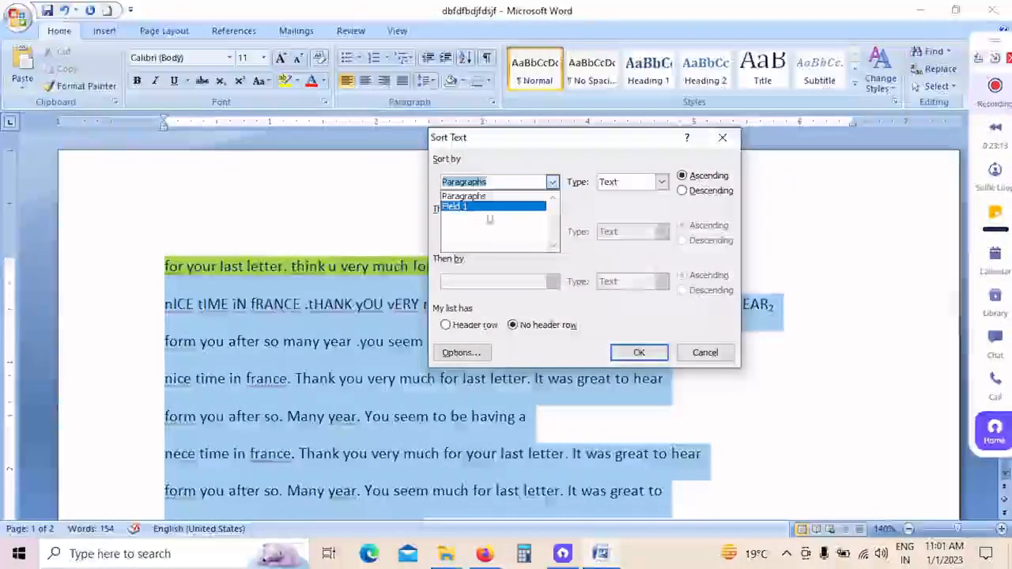
pyautogui.click(511, 197)
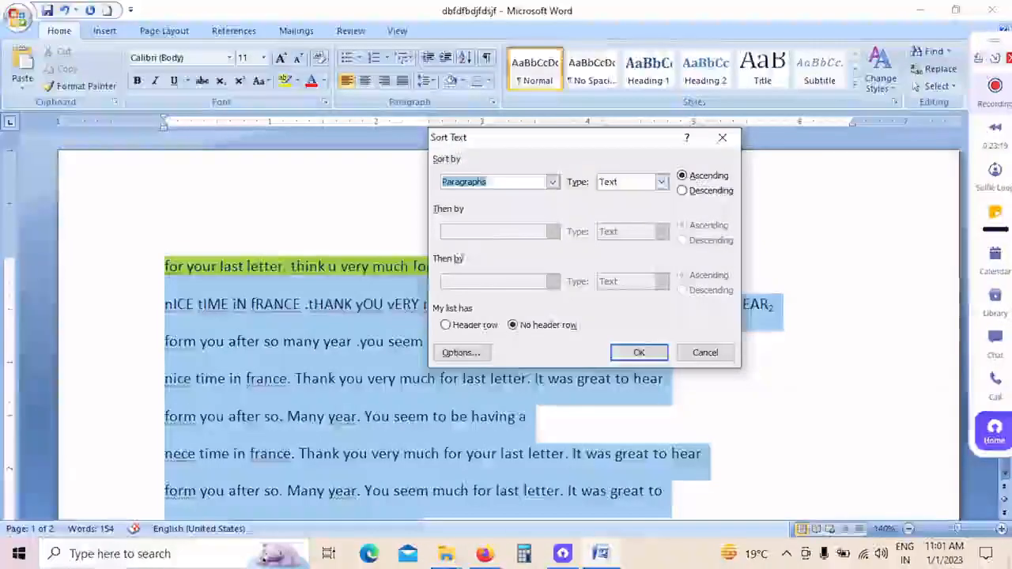
pyautogui.click(661, 182)
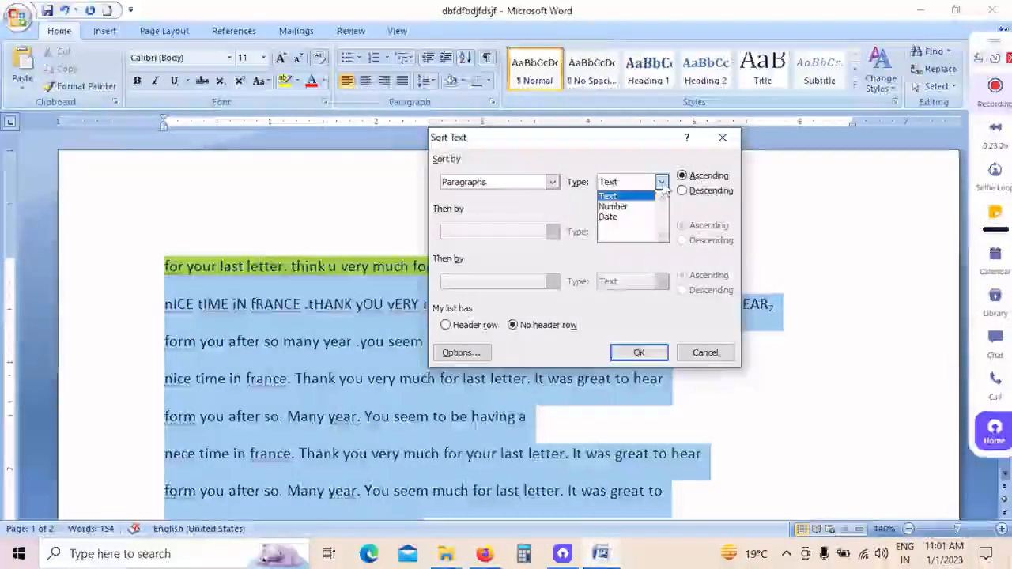
pyautogui.click(622, 197)
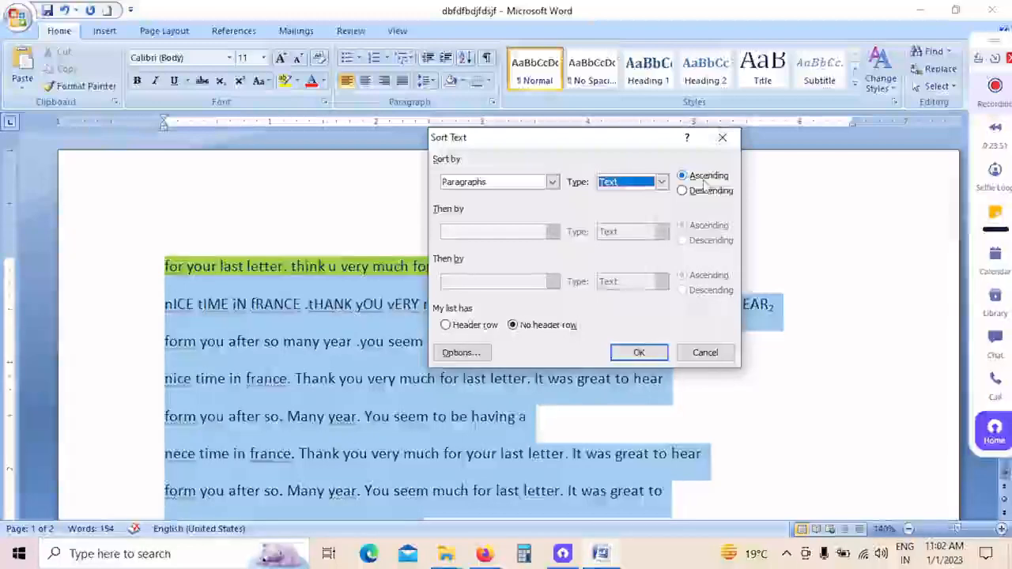
pyautogui.click(640, 354)
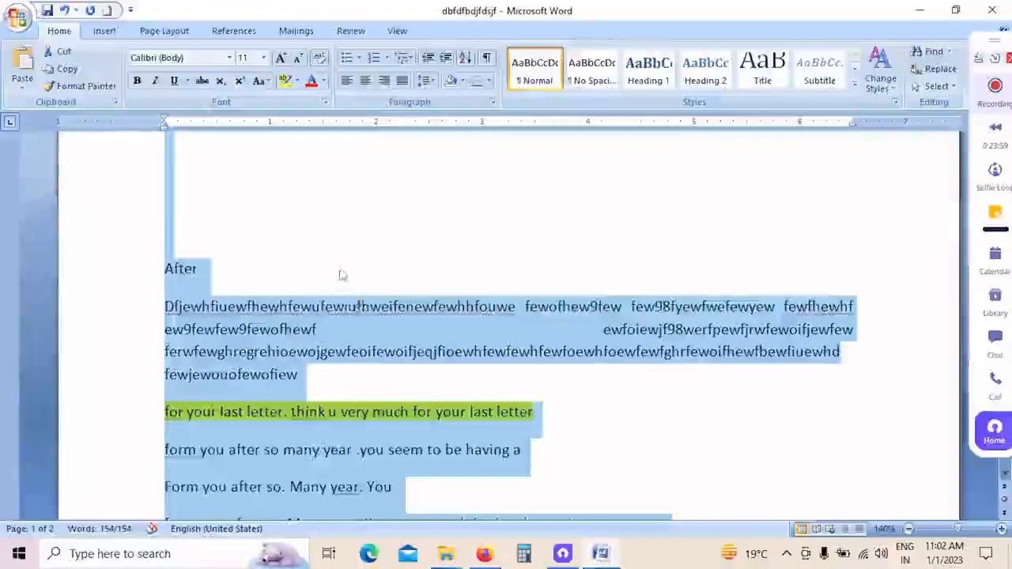
# Step: Look through both pages to check the order of the sorted paragraphs
pyautogui.click(342, 275)
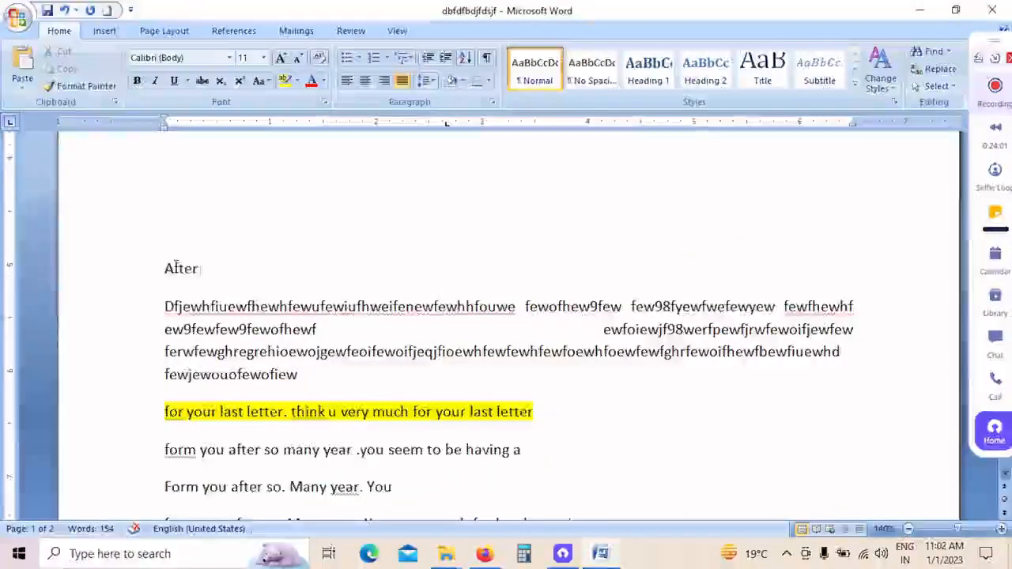
pyautogui.scroll(-4, 175, 268)
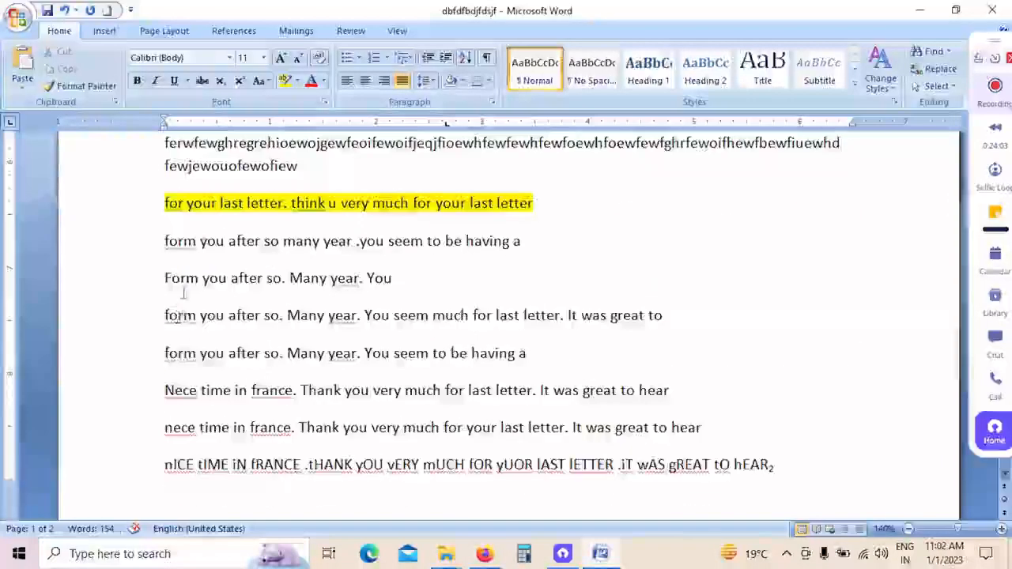
pyautogui.scroll(-2, 178, 315)
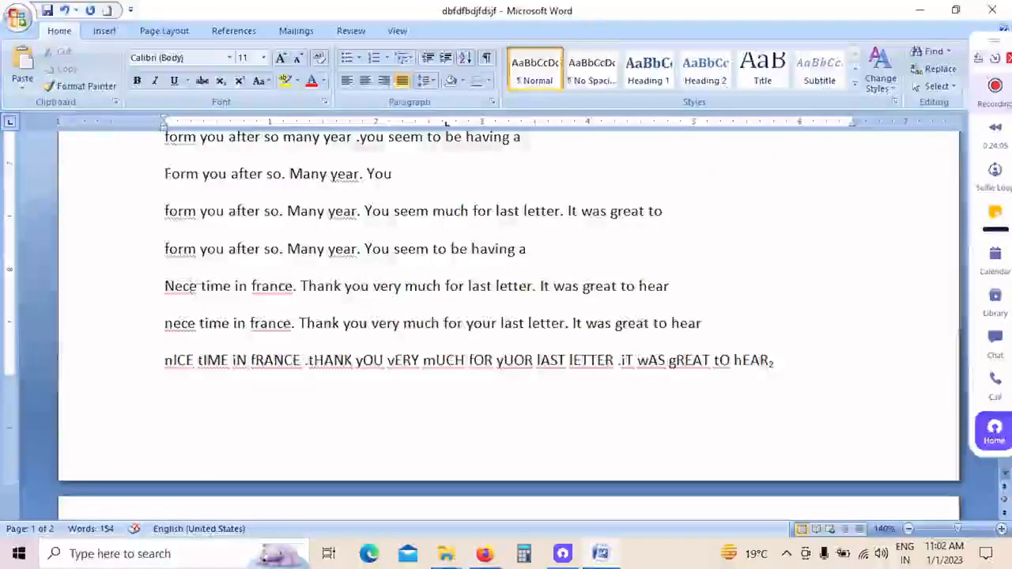
pyautogui.scroll(-5, 181, 324)
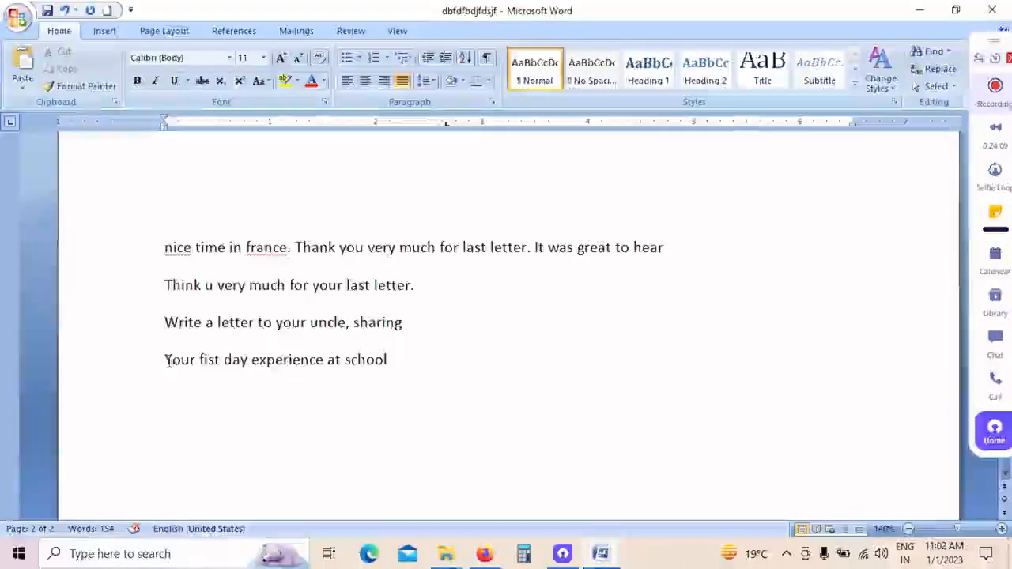
pyautogui.scroll(5, 294, 308)
pyautogui.scroll(-8, 293, 309)
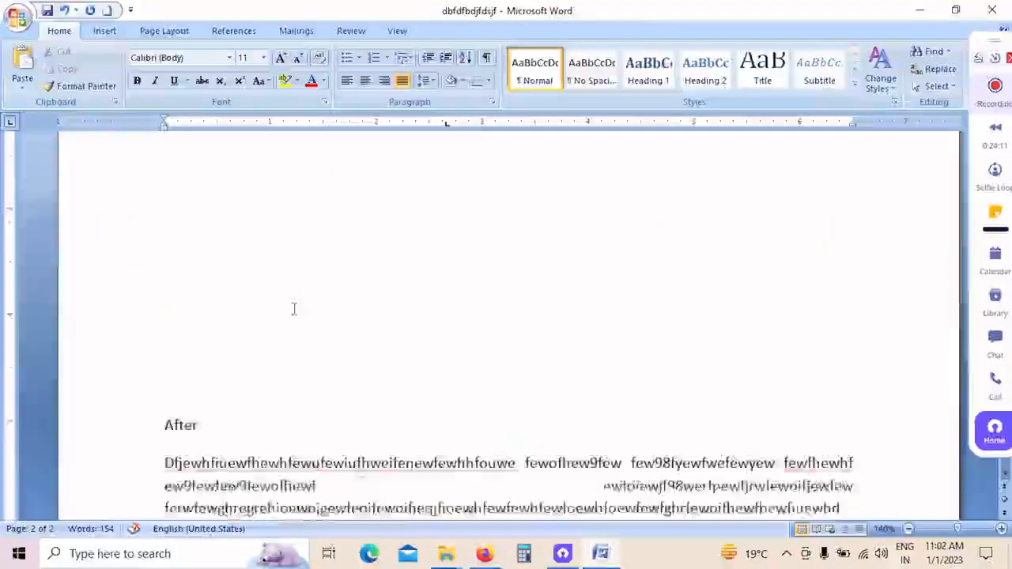
pyautogui.scroll(6, 280, 323)
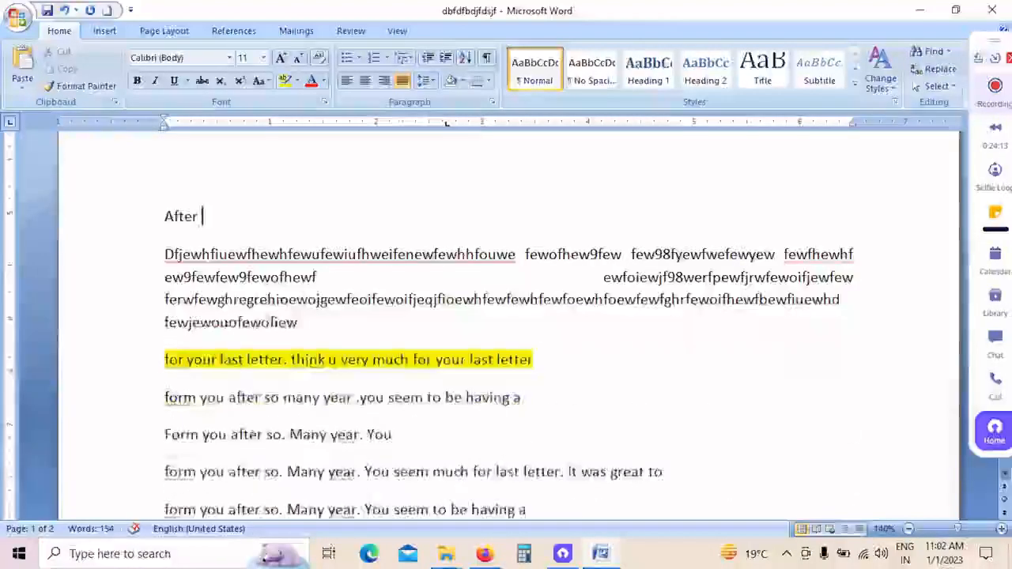
# Step: Sort all paragraphs of the document as text in descending order and look over the new order
pyautogui.click(465, 60)
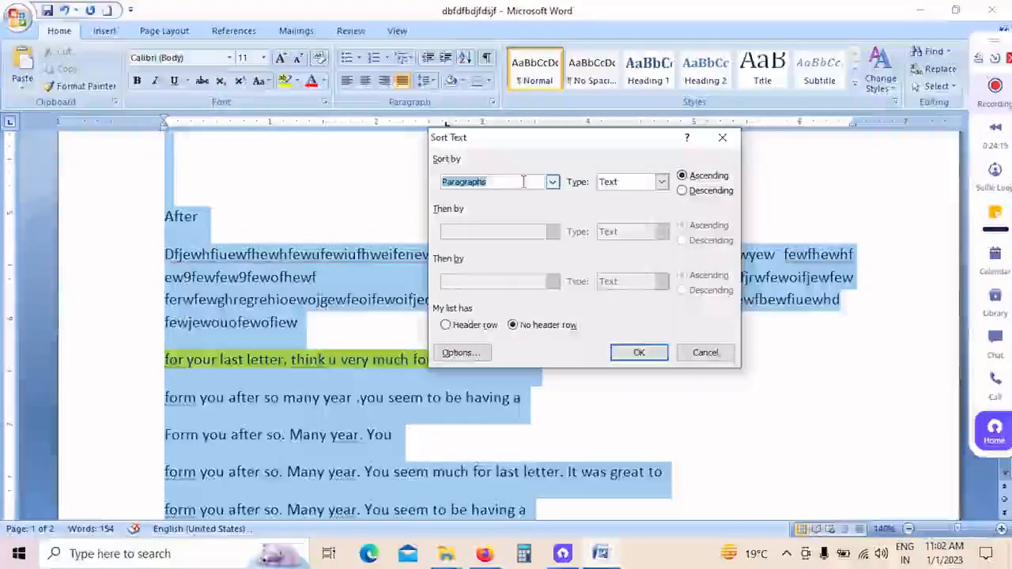
pyautogui.click(682, 192)
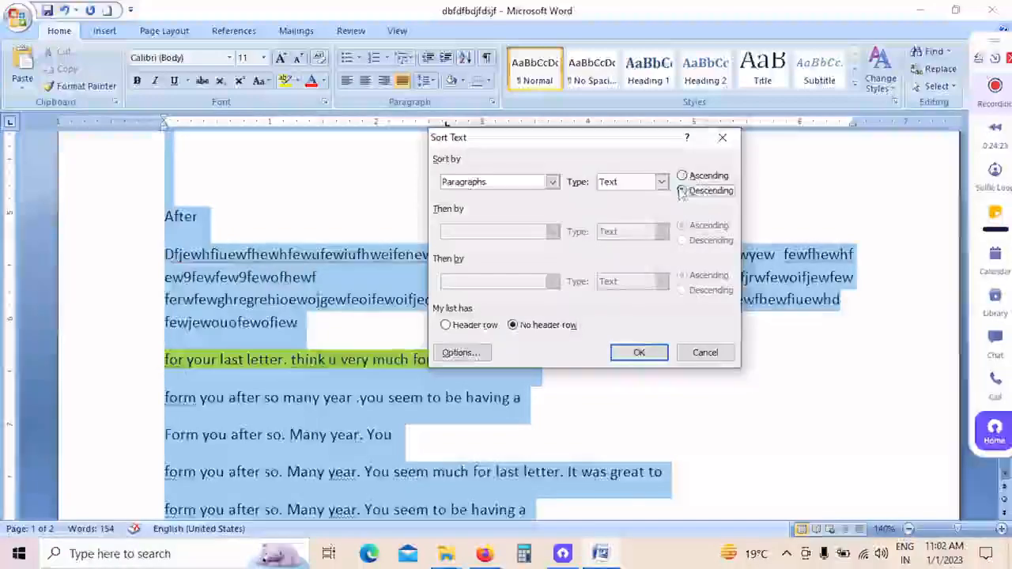
pyautogui.click(637, 355)
pyautogui.scroll(10, 332, 388)
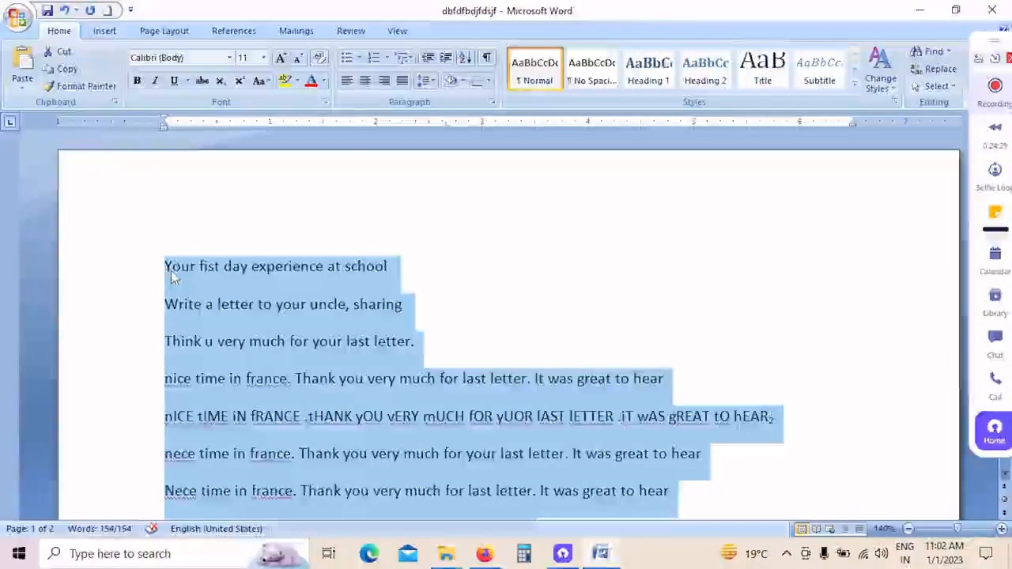
pyautogui.scroll(-5, 173, 342)
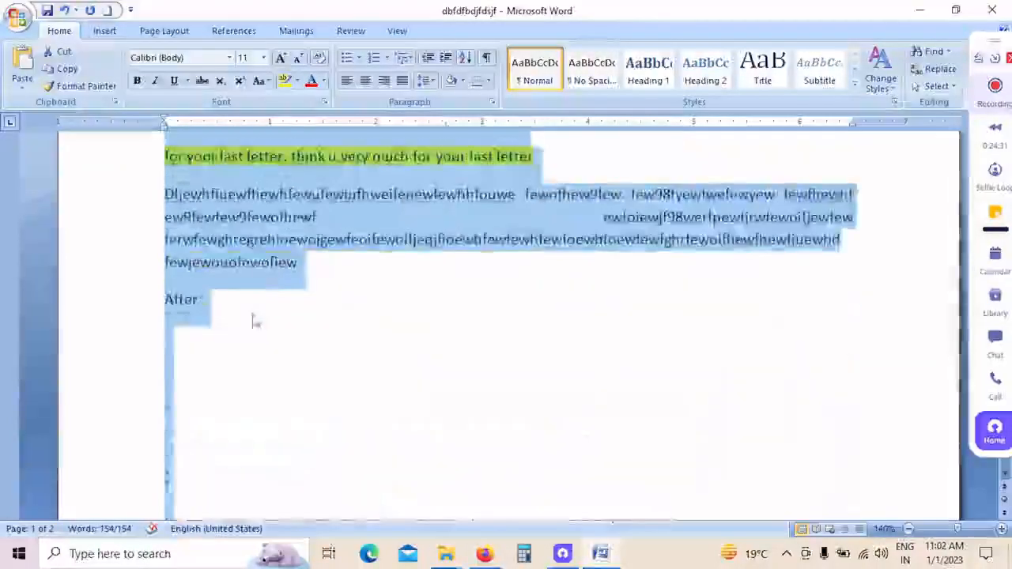
pyautogui.click(506, 350)
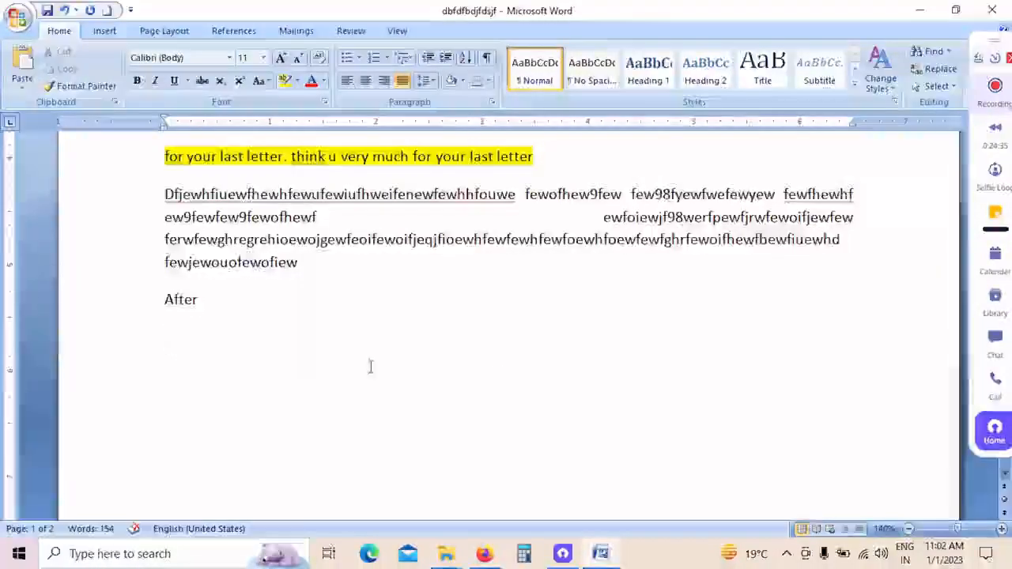
# Step: Show the paragraph marks and hidden formatting symbols, look through the text, and hide them again
pyautogui.scroll(6, 369, 359)
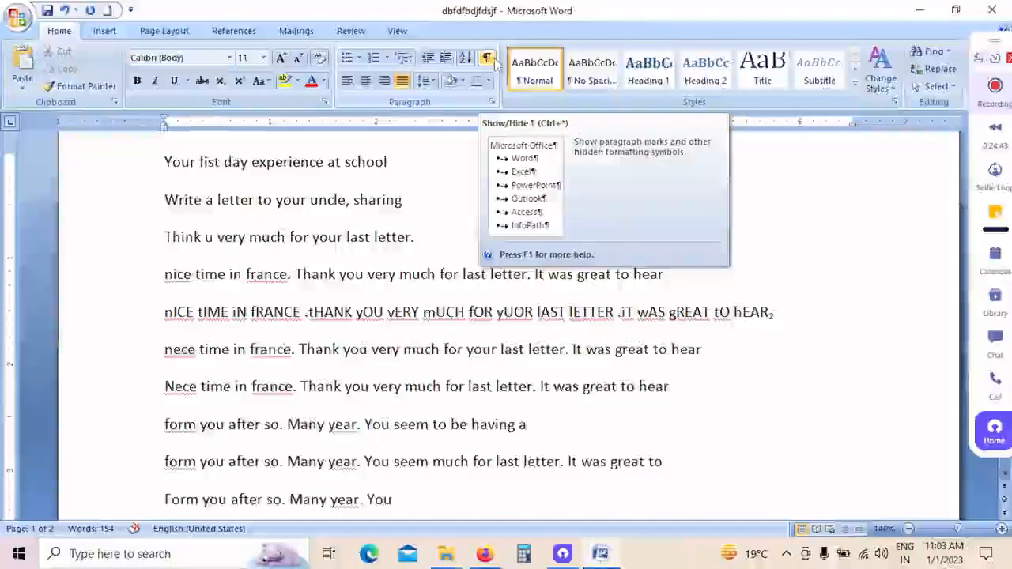
pyautogui.scroll(2, 430, 257)
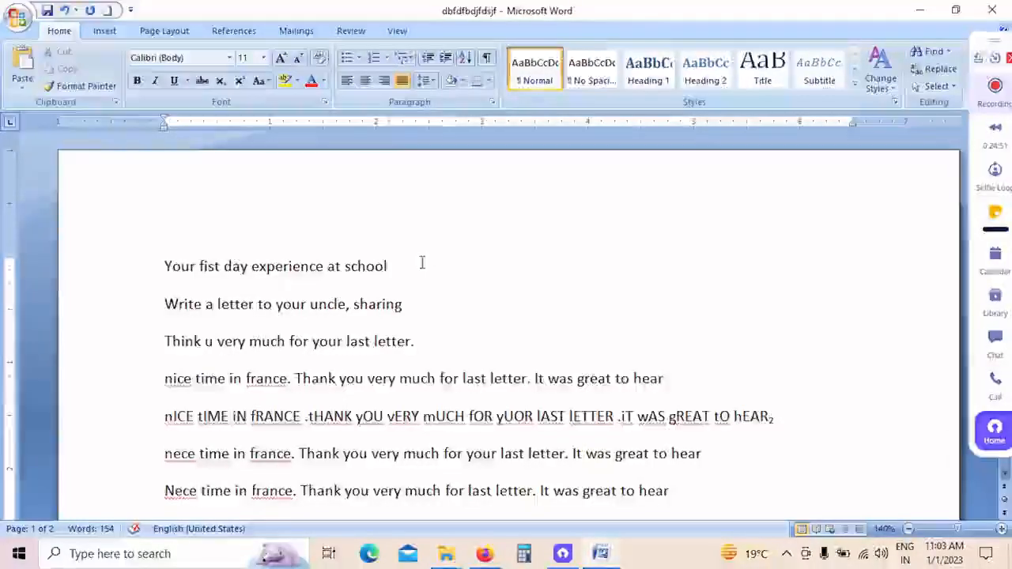
pyautogui.click(488, 62)
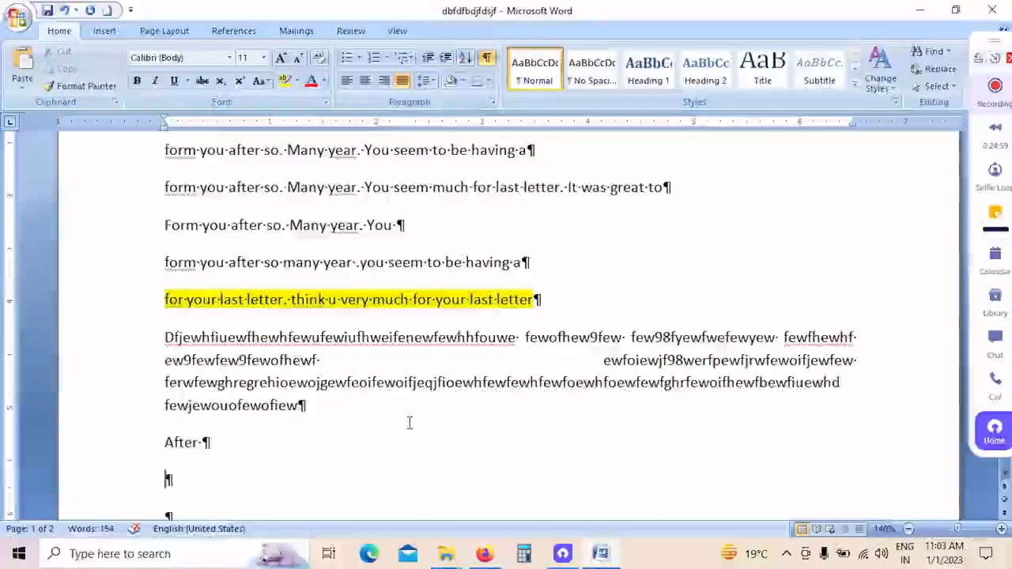
pyautogui.scroll(5, 415, 399)
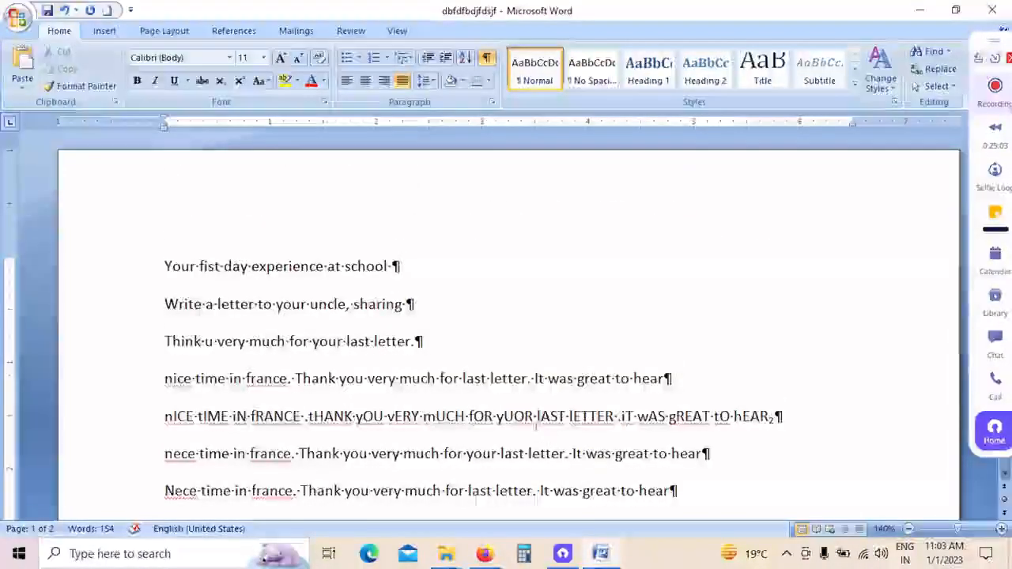
pyautogui.scroll(-3, 484, 378)
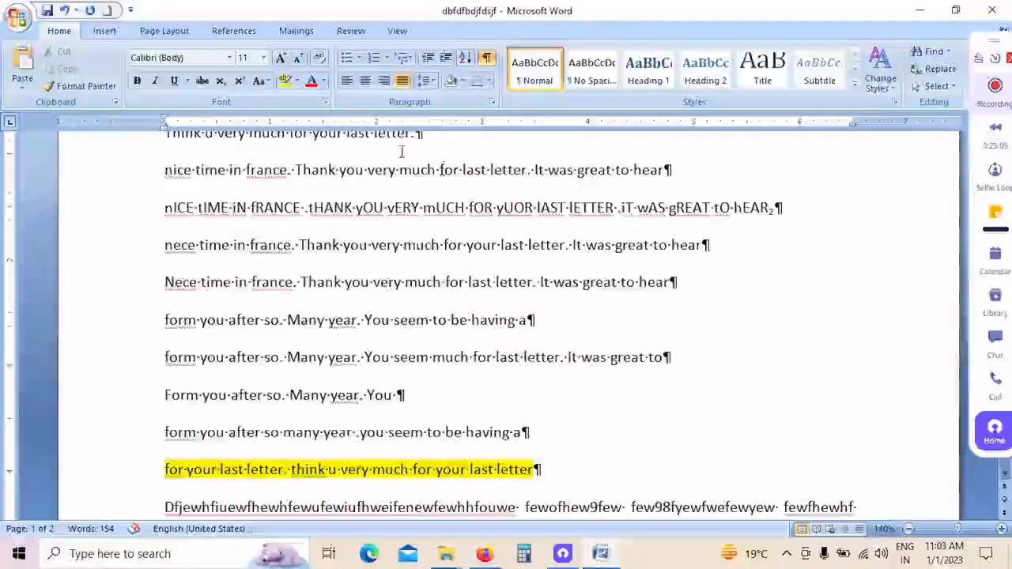
pyautogui.click(488, 61)
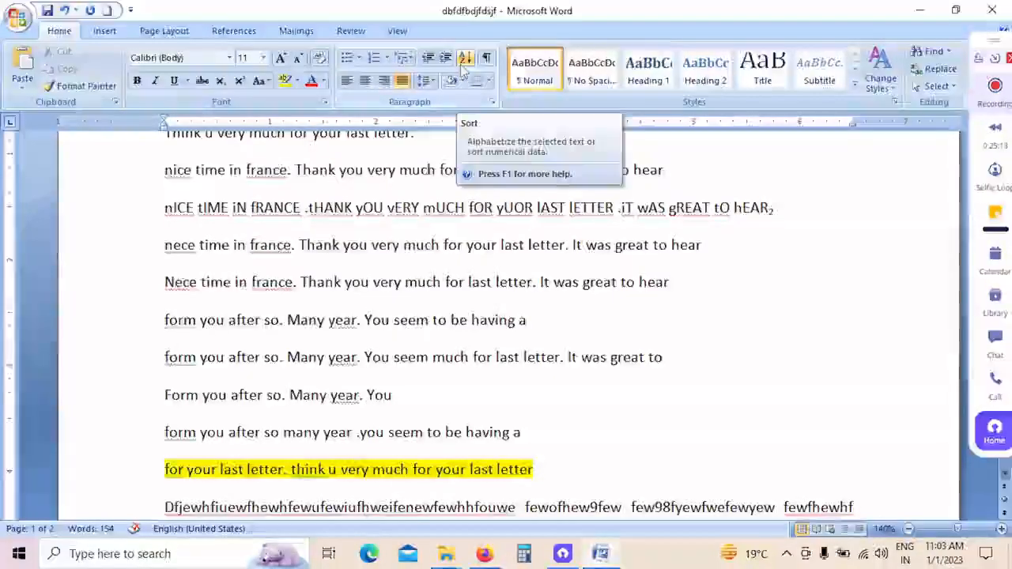
# Step: Insert the text "Hgfhgfhg hghh" before "Your fist day experience at school" in the first line
pyautogui.scroll(2, 341, 320)
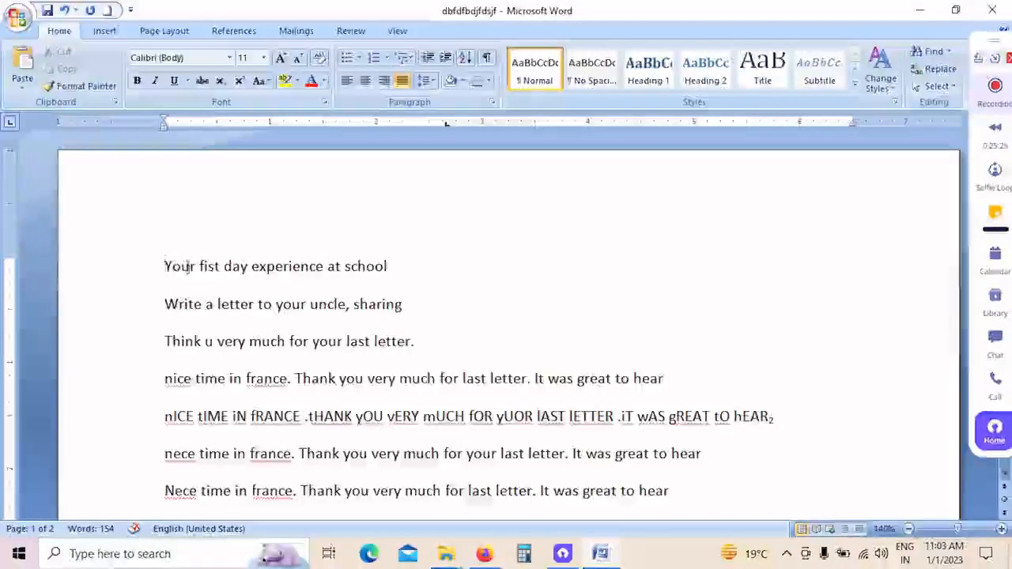
pyautogui.write('hgfhgfhg hgh')
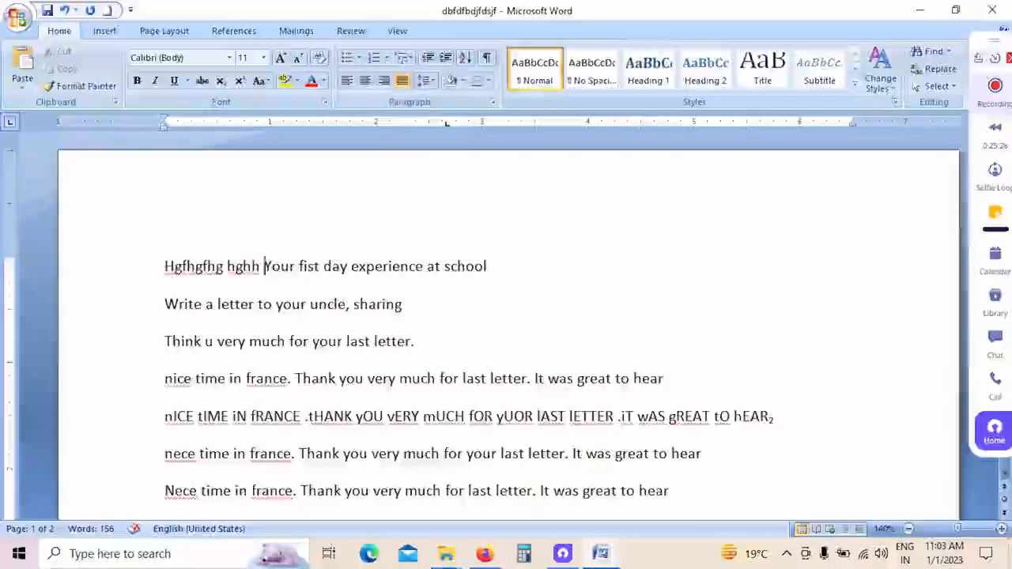
# Step: Try left and centre alignment on the first six paragraphs and finish with them aligned right
pyautogui.moveTo(130, 266); pyautogui.dragTo(203, 457)
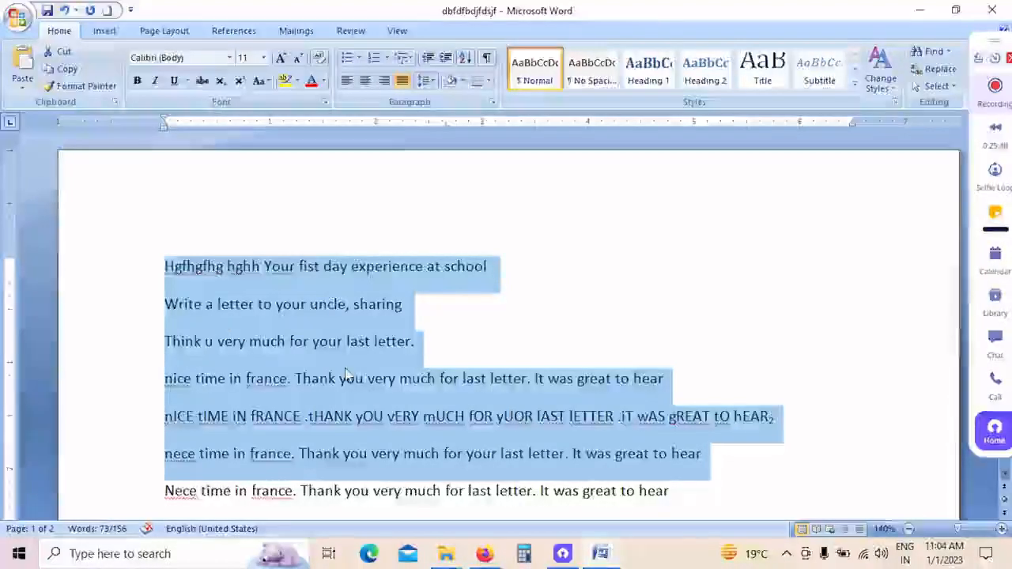
pyautogui.click(139, 277)
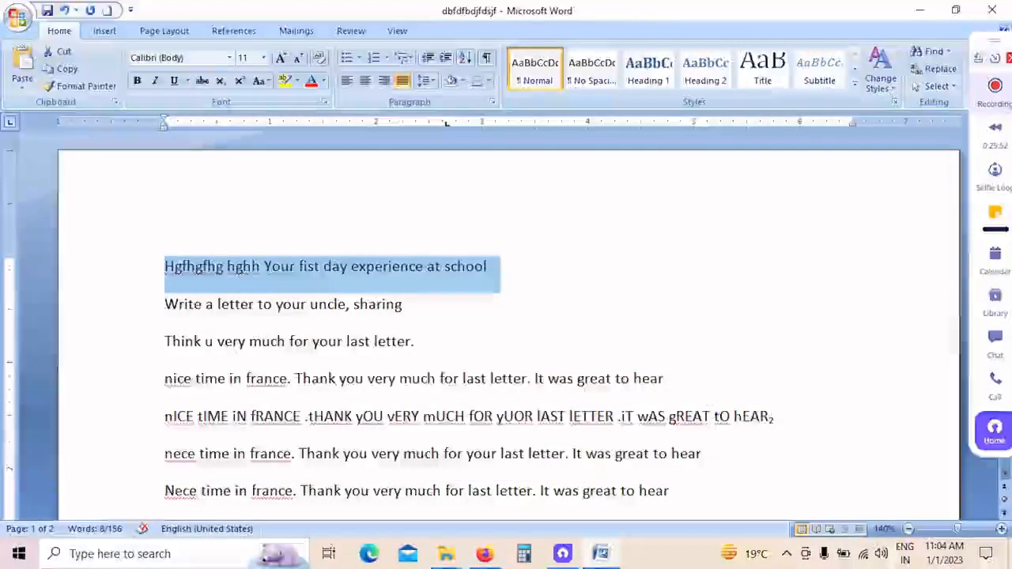
pyautogui.moveTo(703, 454); pyautogui.dragTo(68, 256)
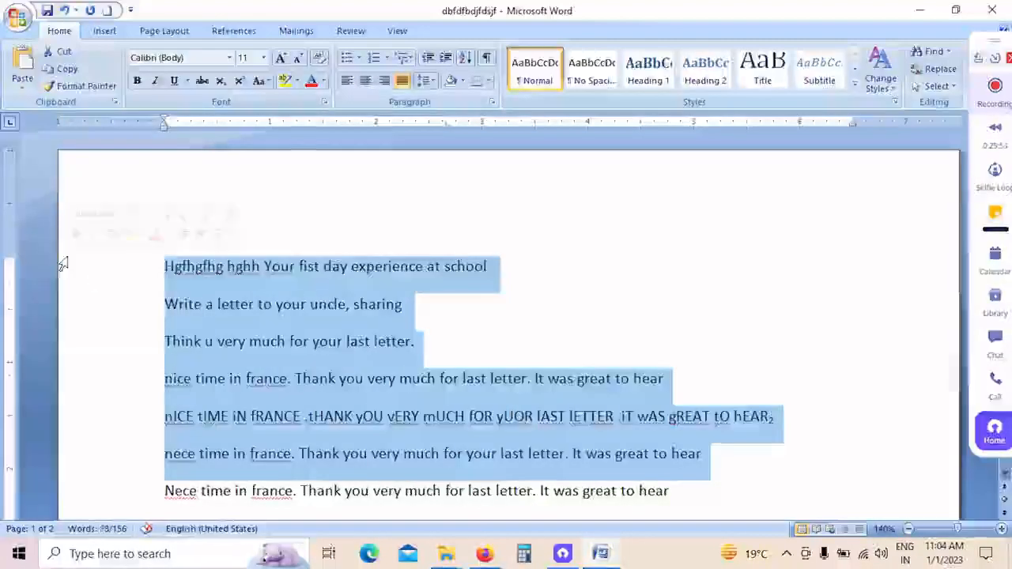
pyautogui.click(346, 81)
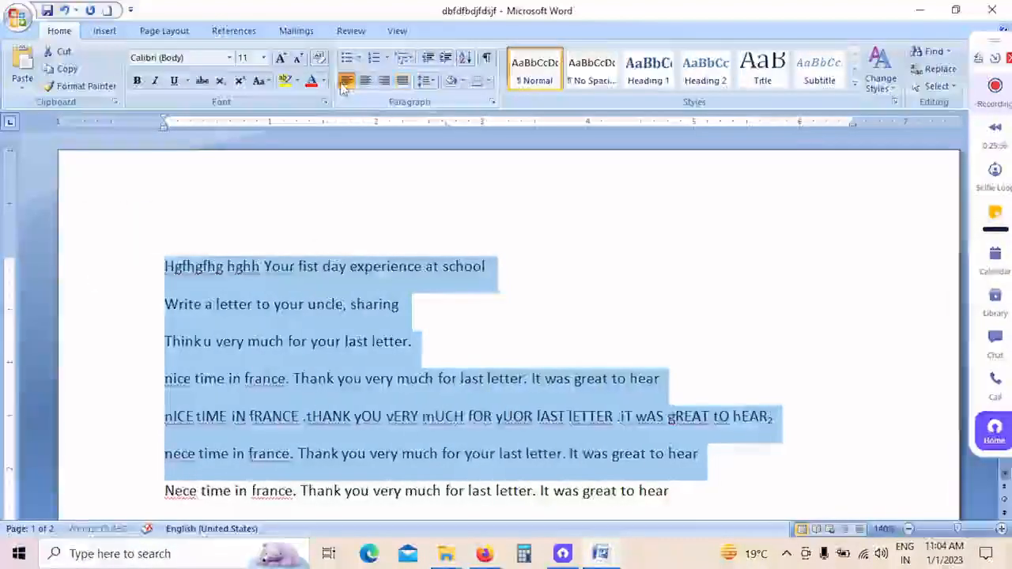
pyautogui.click(365, 80)
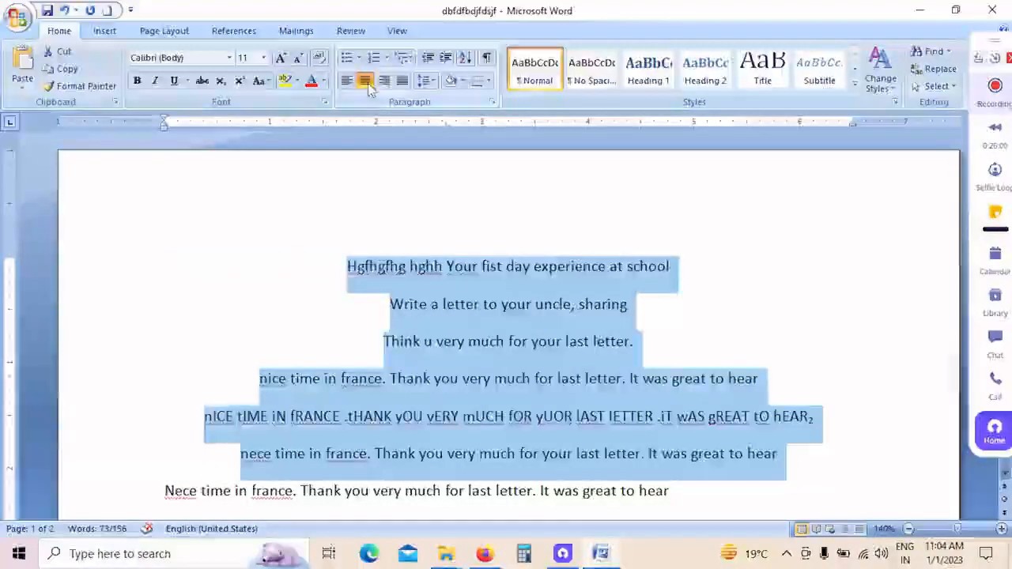
pyautogui.click(383, 81)
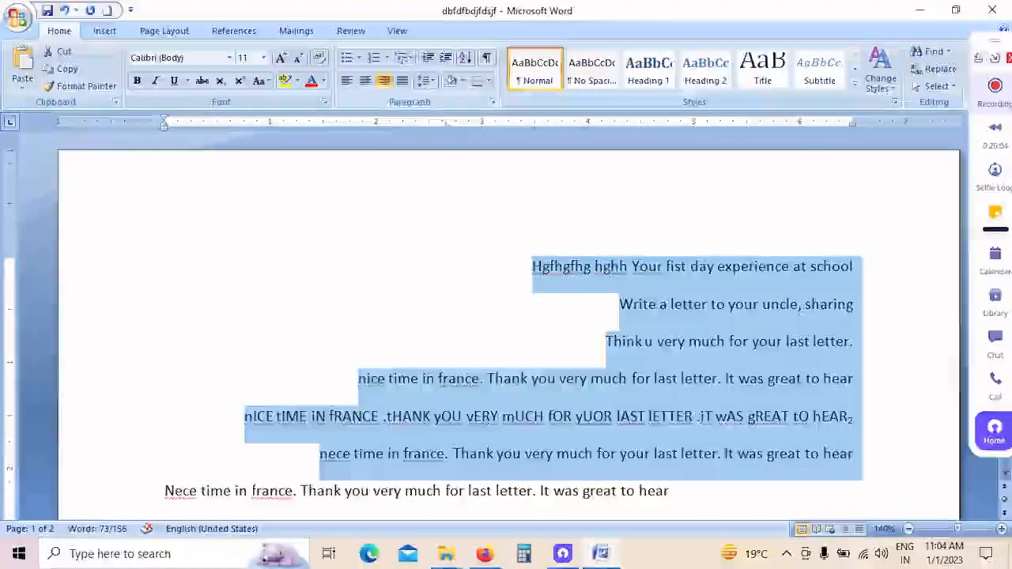
# Step: Add a paragraph reading "dfkfdvfvfbvfbvfivbeiube" directly below the first line
pyautogui.click(799, 269)
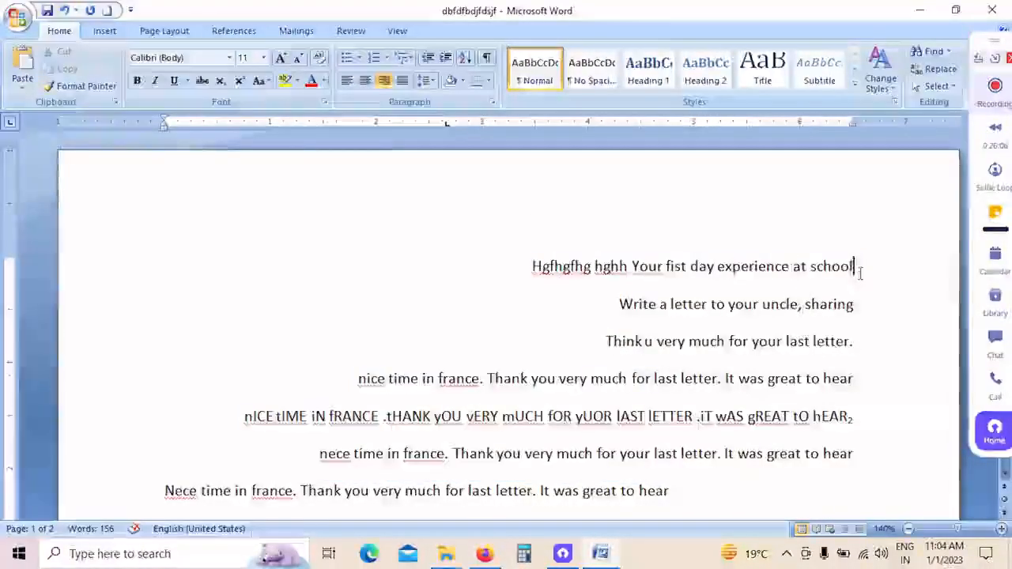
pyautogui.press('Return')
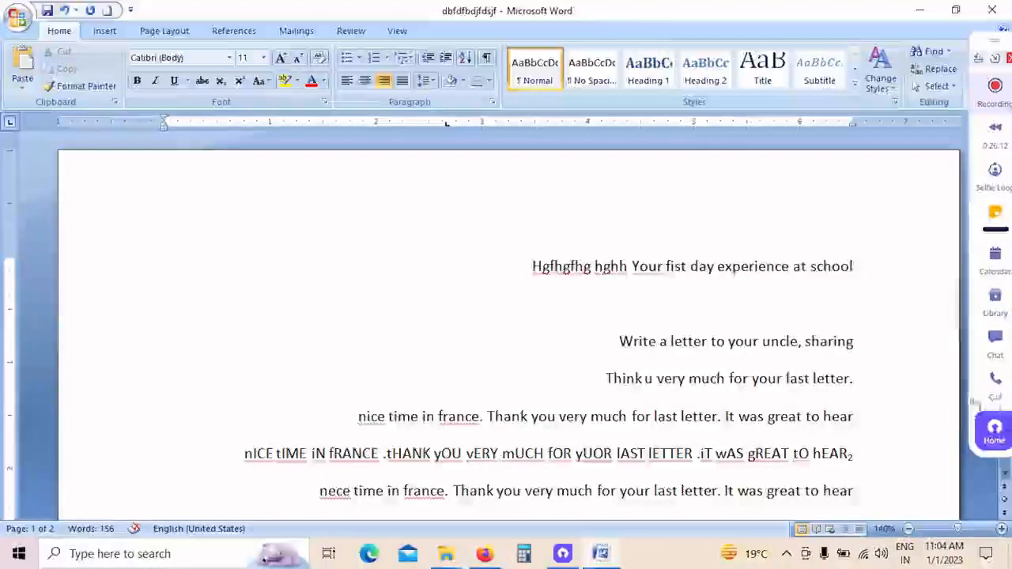
pyautogui.write('dfkfdvfvfbvfbvfivbeiube')
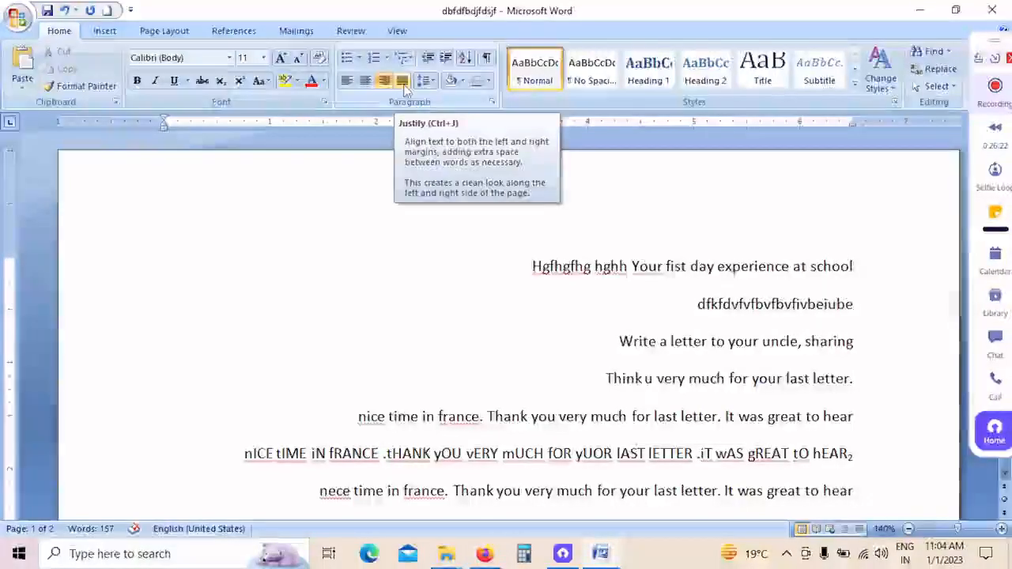
# Step: Turn justified alignment on and off again for the paragraph "dfkfdvfvfbvfbvfivbeiube"
pyautogui.click(402, 82)
pyautogui.click(402, 82)
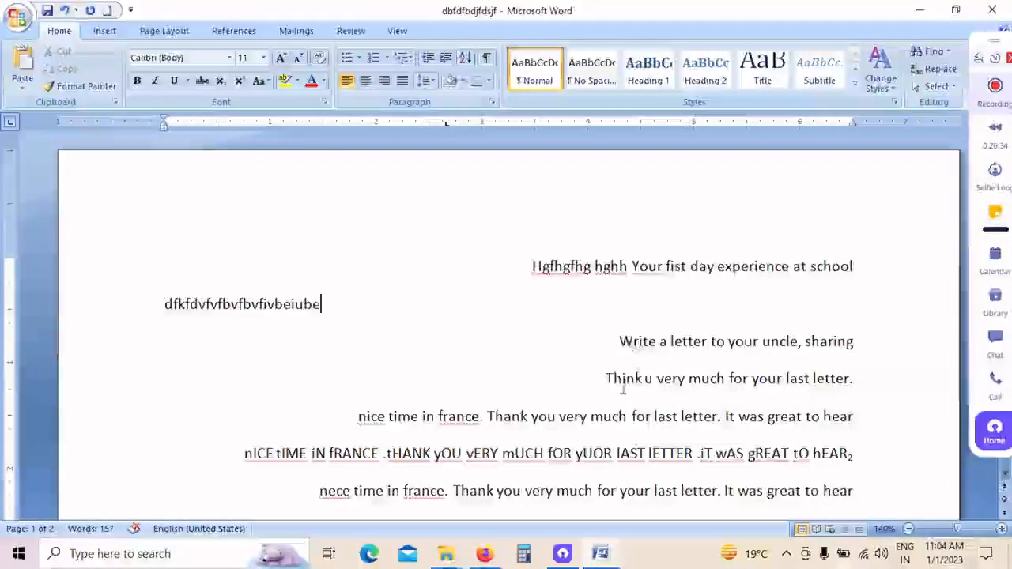
# Step: Try 3.0 line spacing on the paragraph "Write a letter to your uncle, sharing", remove the space after it, and finish with 1.0 spacing
pyautogui.click(659, 340)
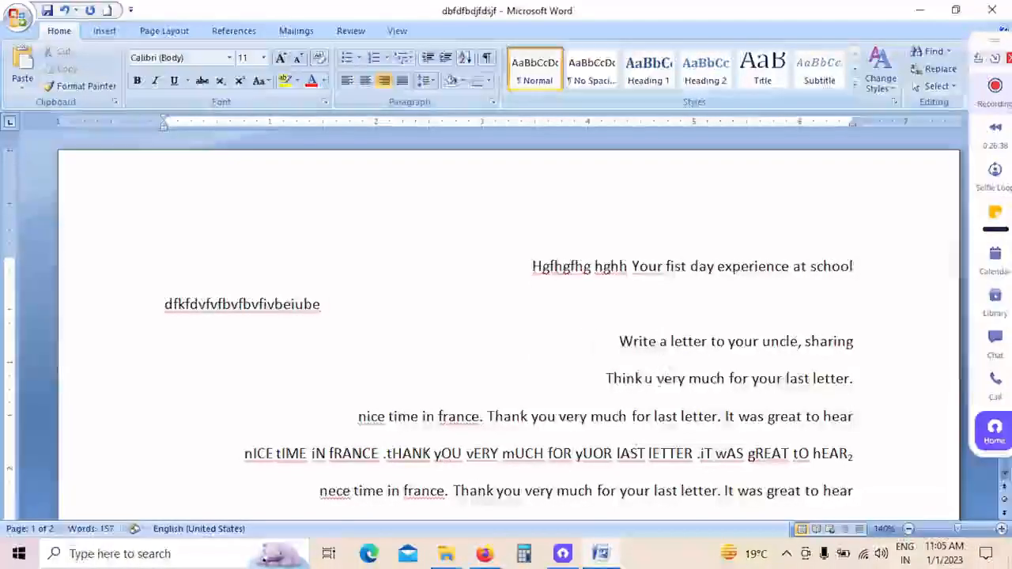
pyautogui.click(428, 82)
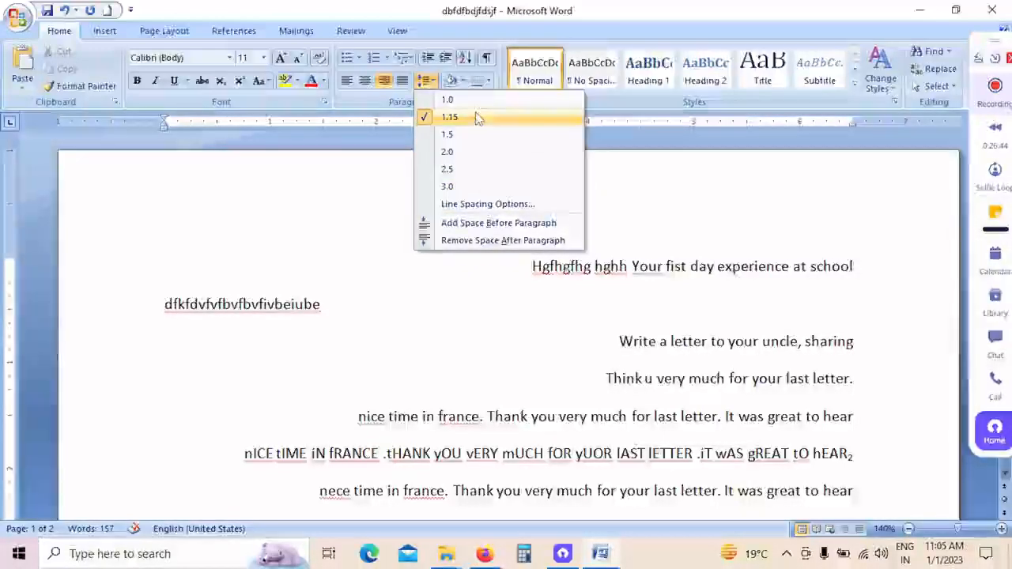
pyautogui.click(470, 187)
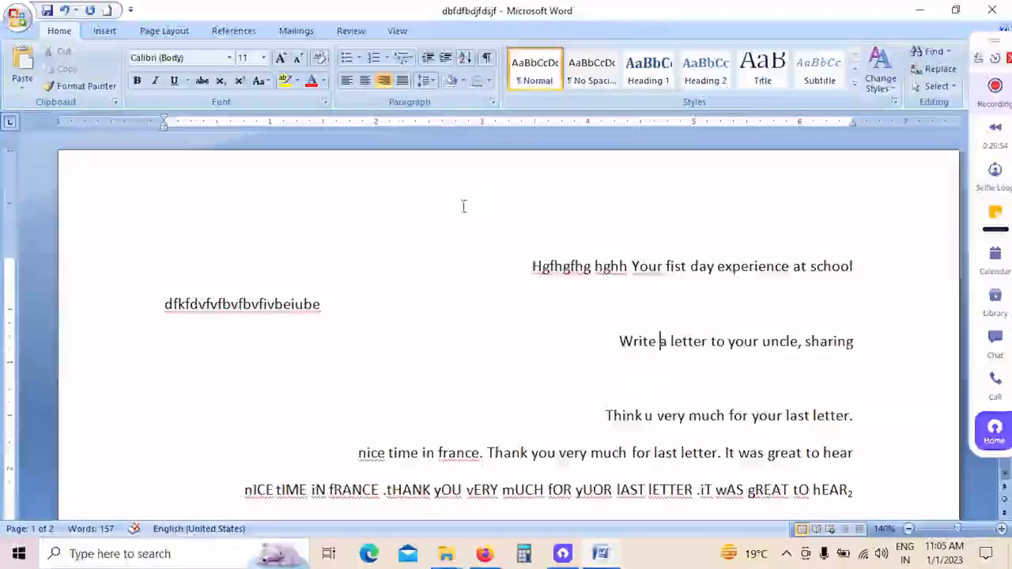
pyautogui.click(431, 81)
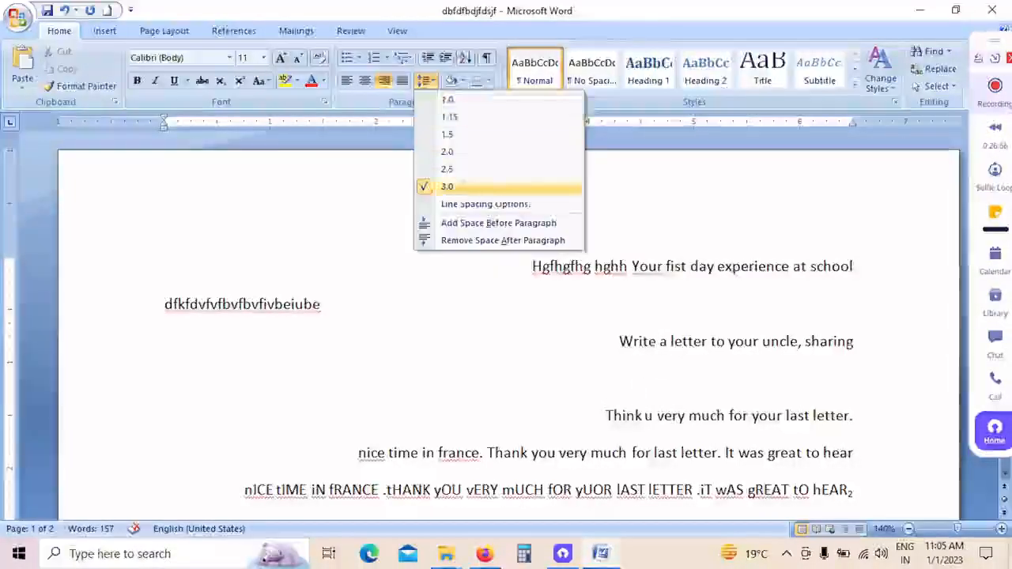
pyautogui.click(533, 242)
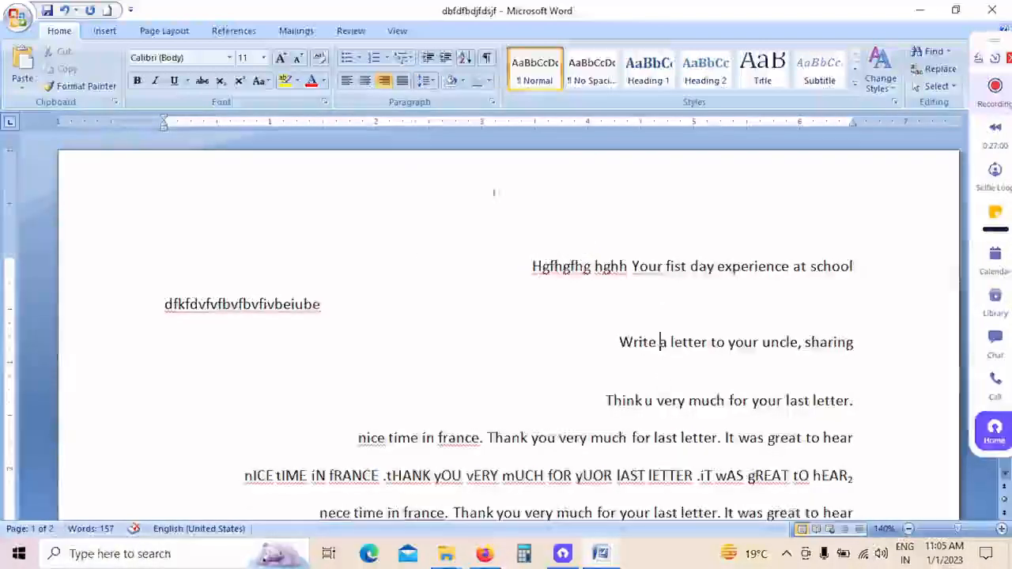
pyautogui.click(428, 80)
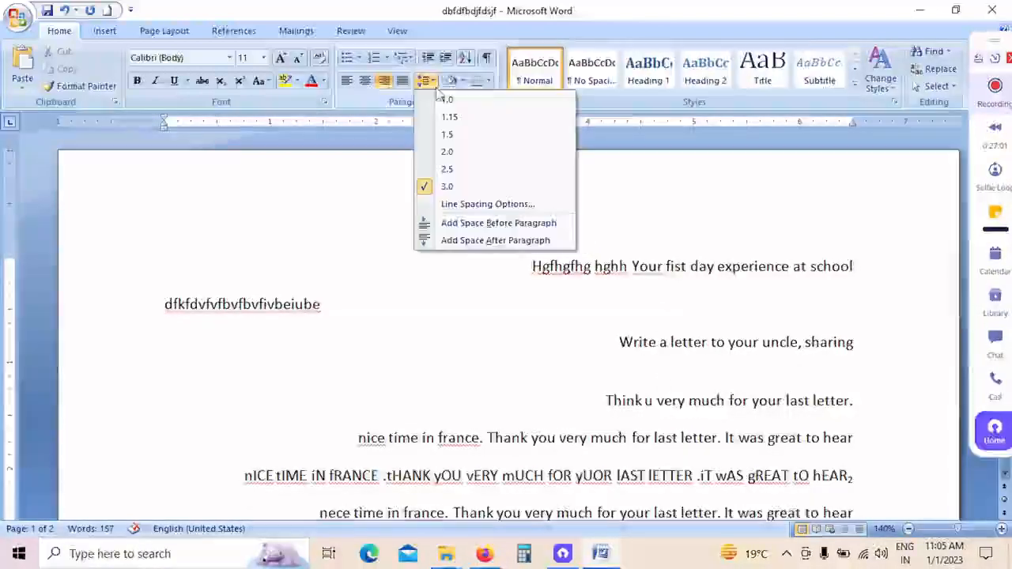
pyautogui.click(474, 105)
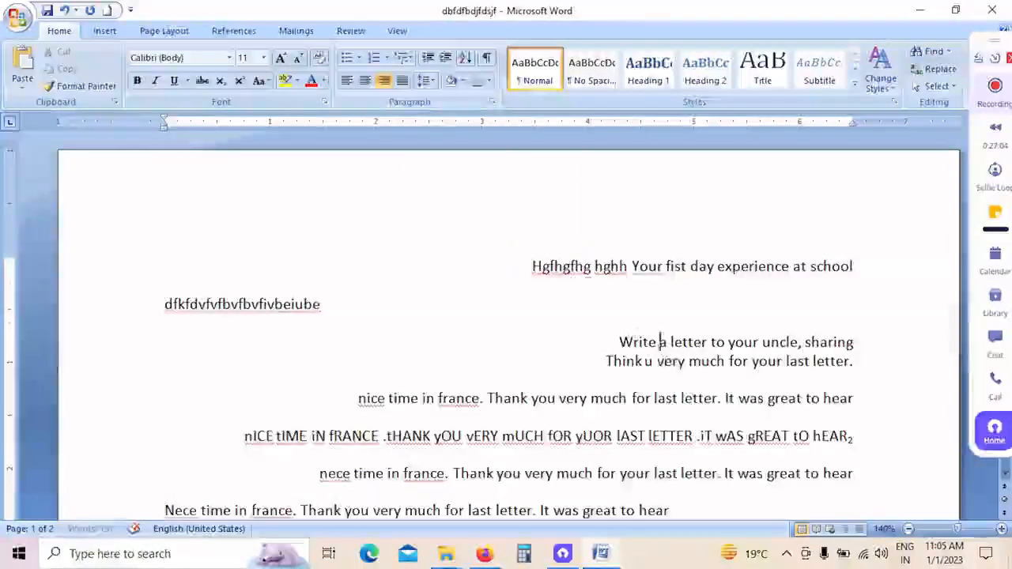
# Step: Apply yellow shading from the standard colours to the paragraph "Write a letter to your uncle, sharing"
pyautogui.click(659, 342)
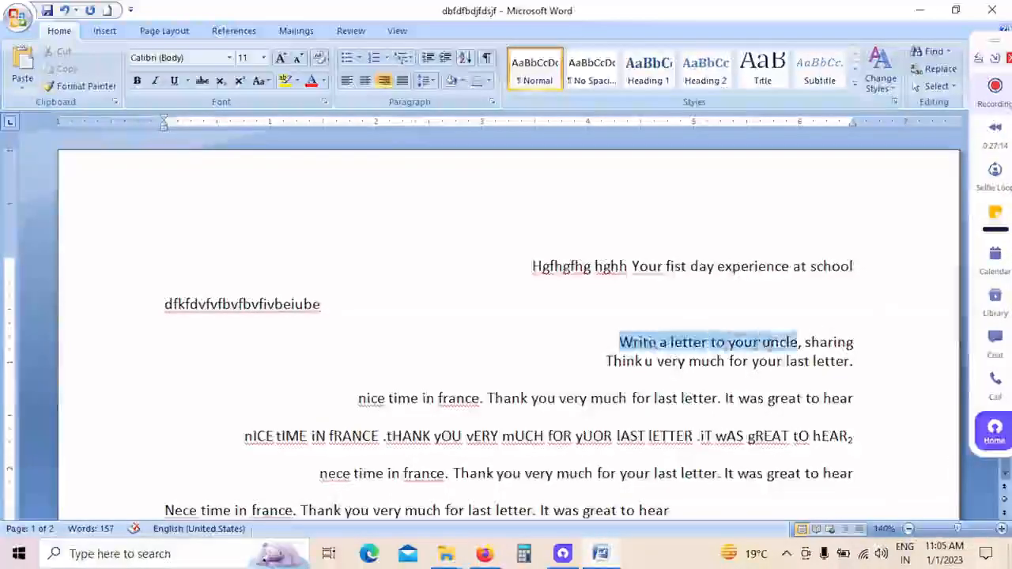
pyautogui.moveTo(822, 345); pyautogui.dragTo(825, 352)
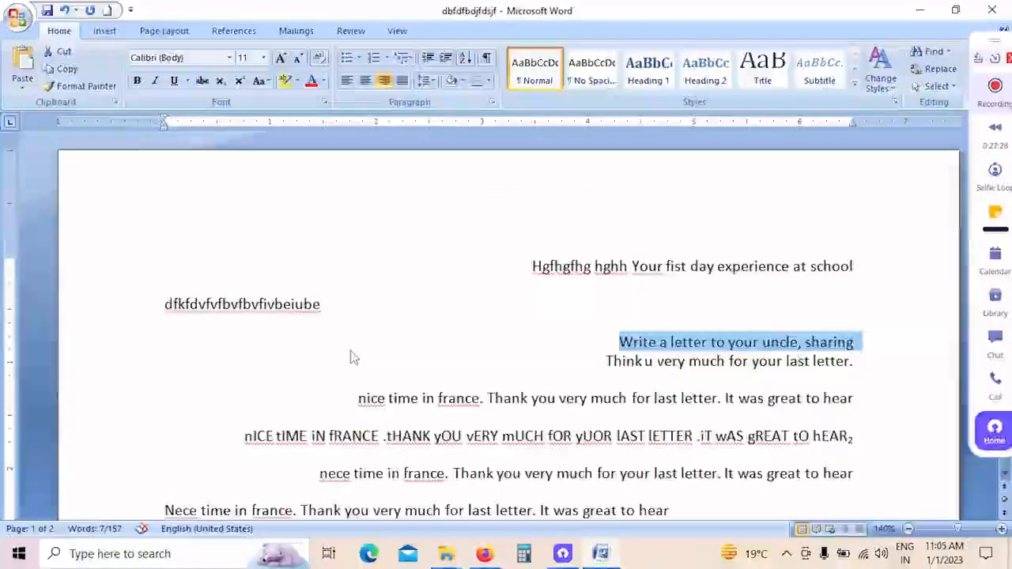
pyautogui.click(651, 361)
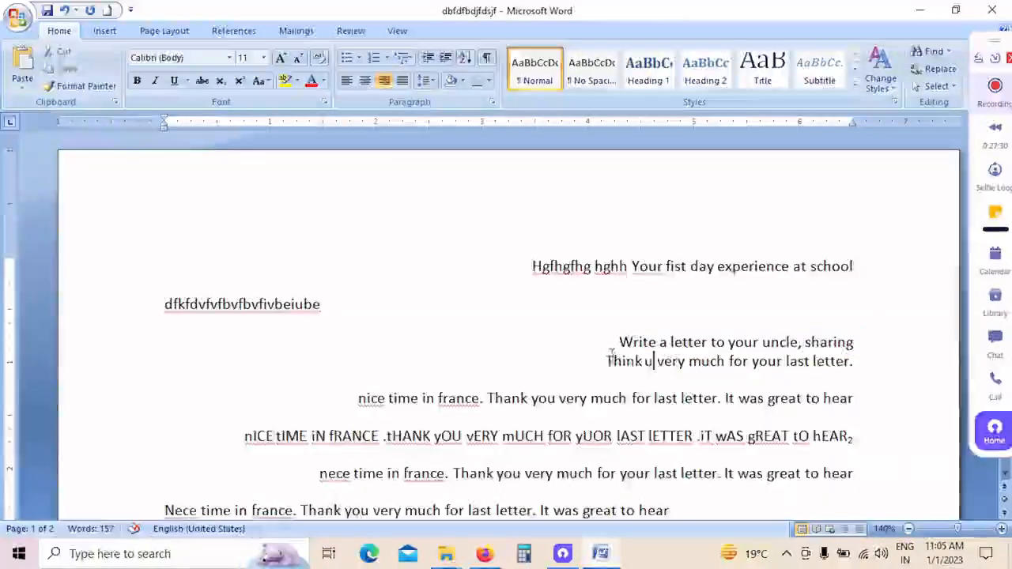
pyautogui.moveTo(621, 342); pyautogui.dragTo(851, 343)
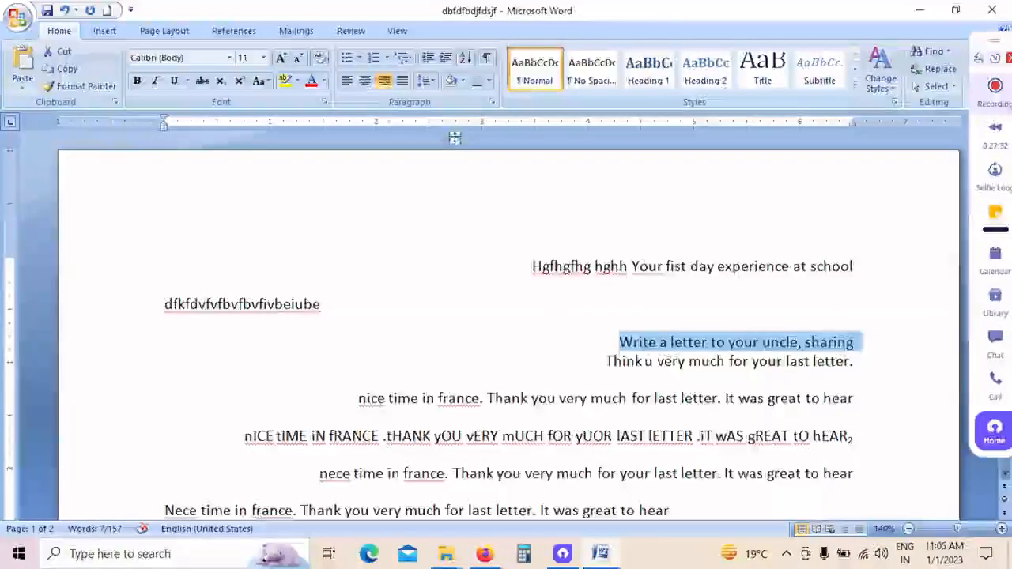
pyautogui.click(464, 81)
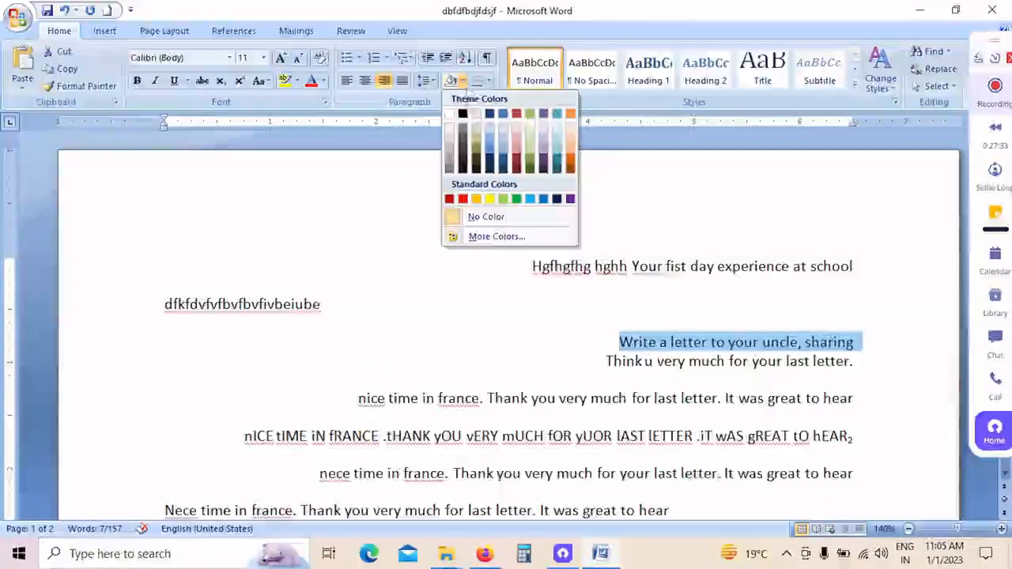
pyautogui.click(489, 199)
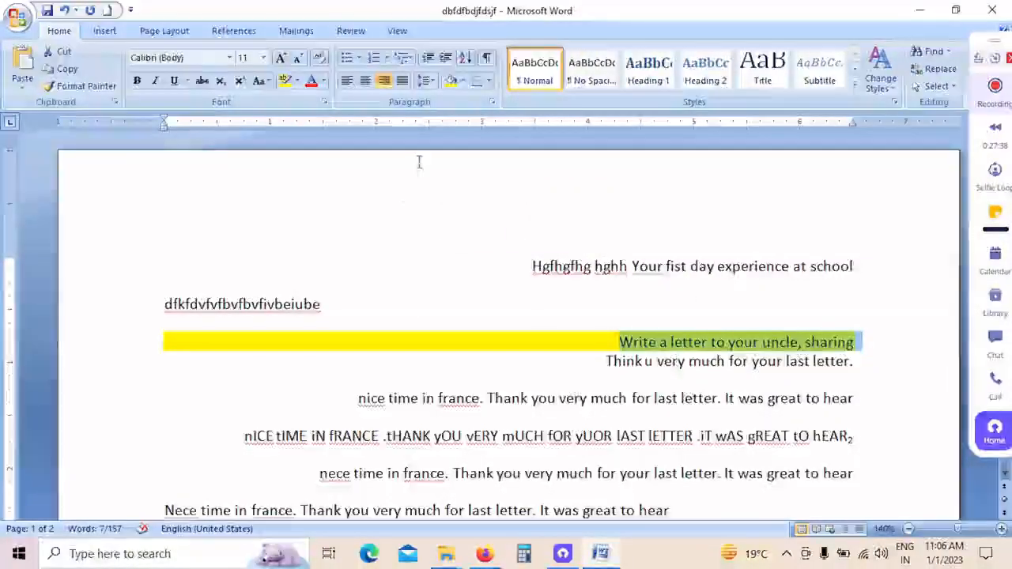
pyautogui.click(545, 322)
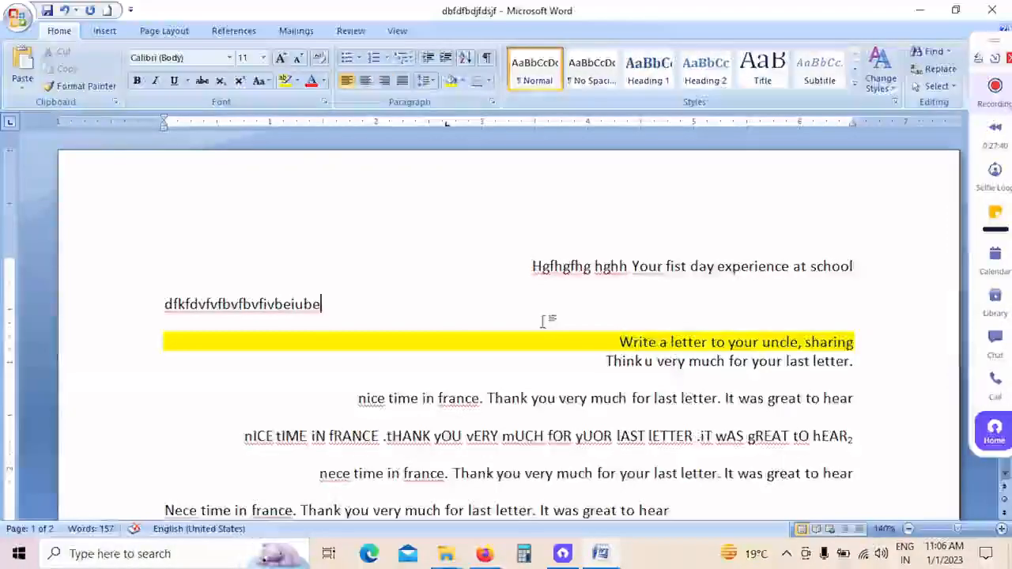
# Step: Add bottom, top, left and right borders one by one to the paragraph with inverted capitalisation beginning "nICE tIME iN fRANCE"
pyautogui.scroll(-2, 546, 321)
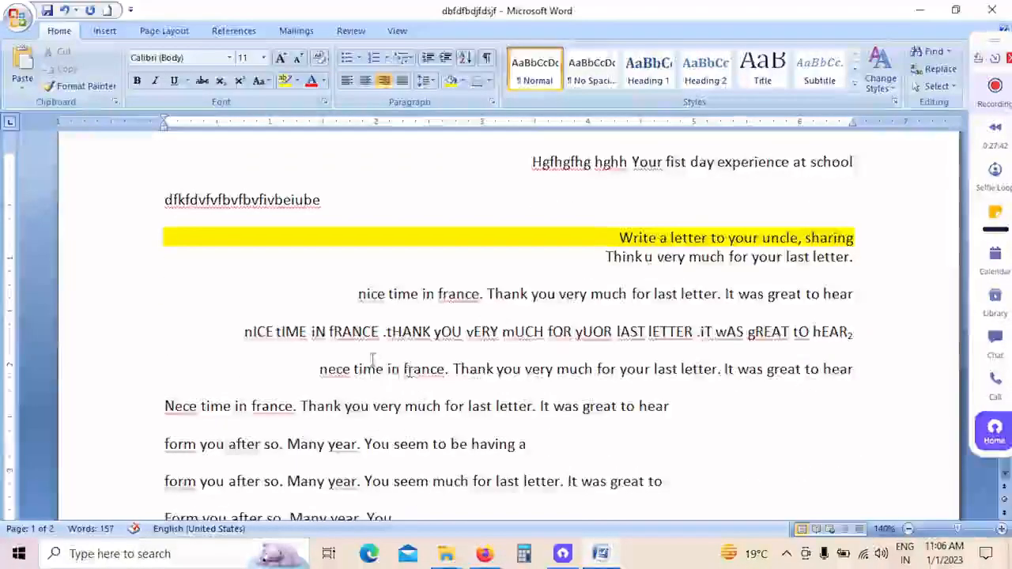
pyautogui.click(568, 346)
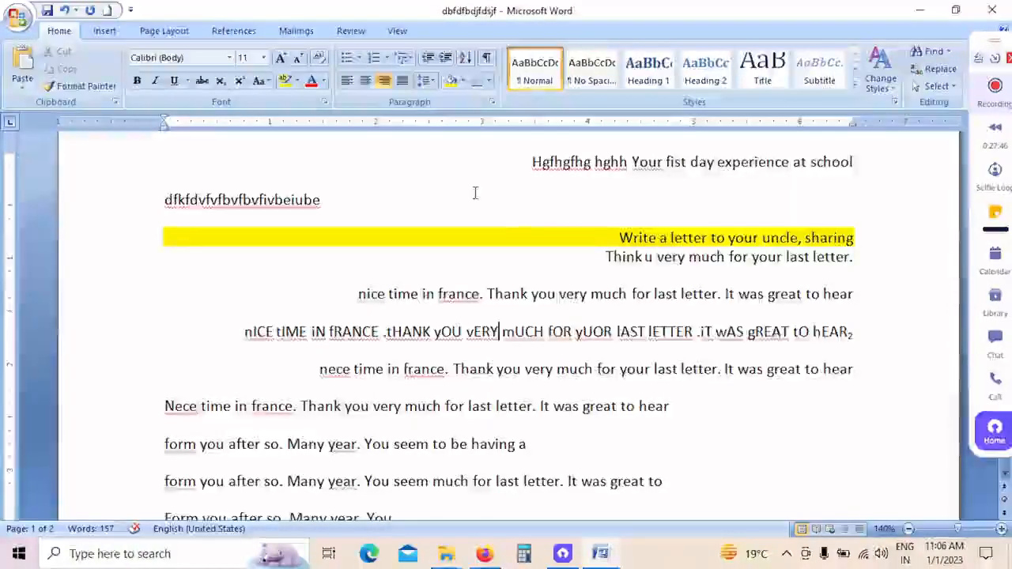
pyautogui.click(490, 89)
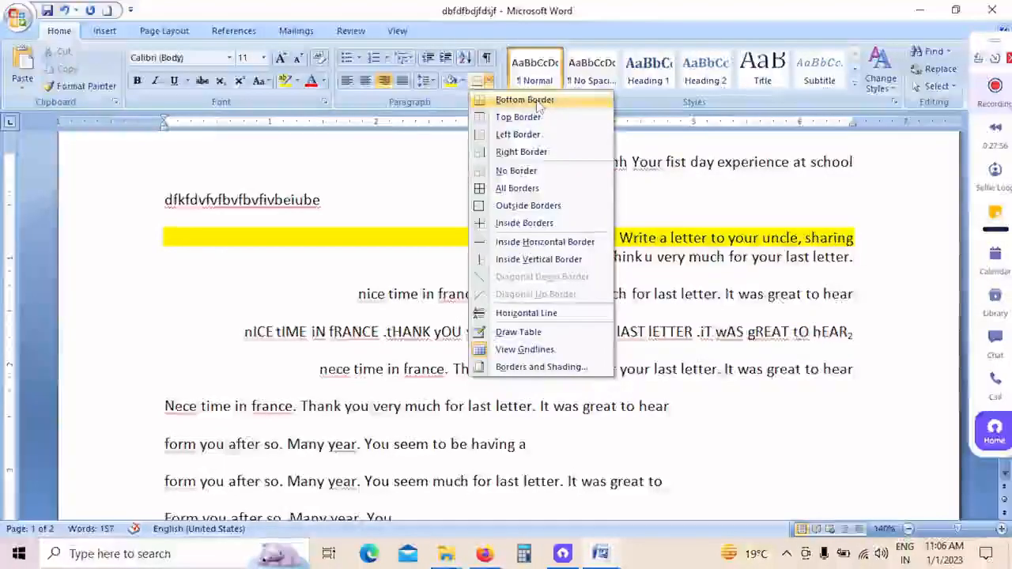
pyautogui.click(538, 101)
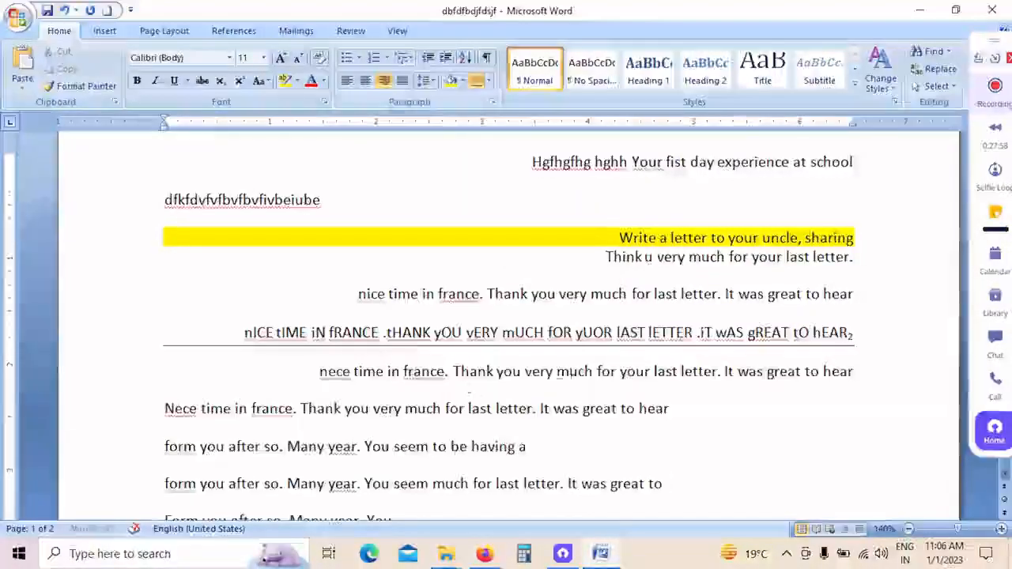
pyautogui.click(490, 88)
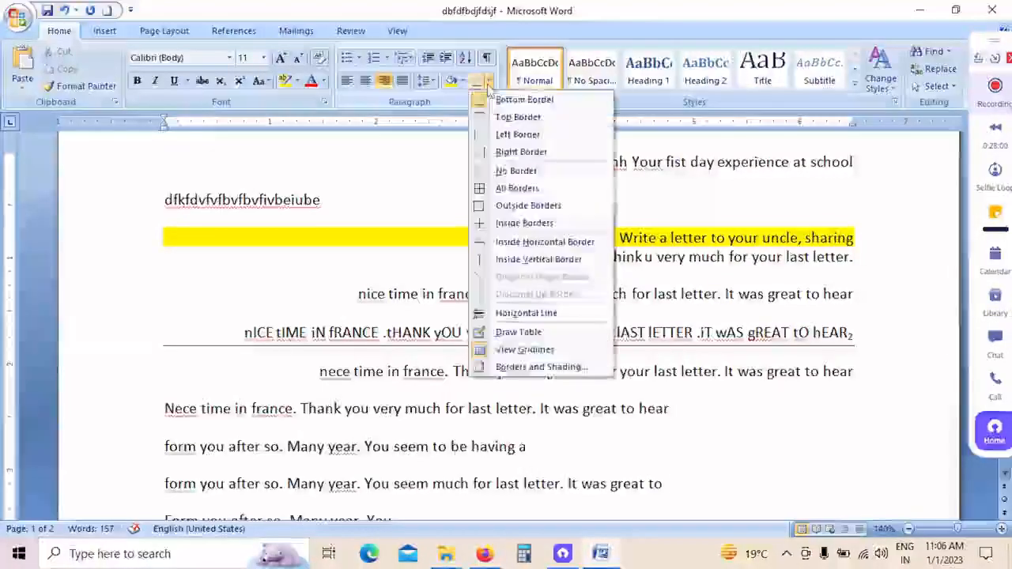
pyautogui.click(522, 116)
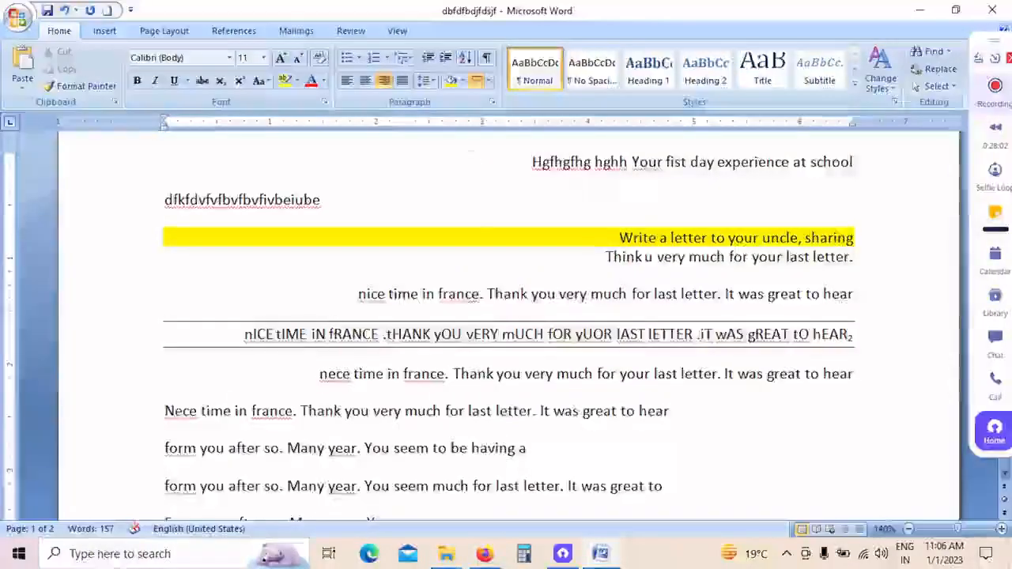
pyautogui.click(489, 83)
pyautogui.click(522, 134)
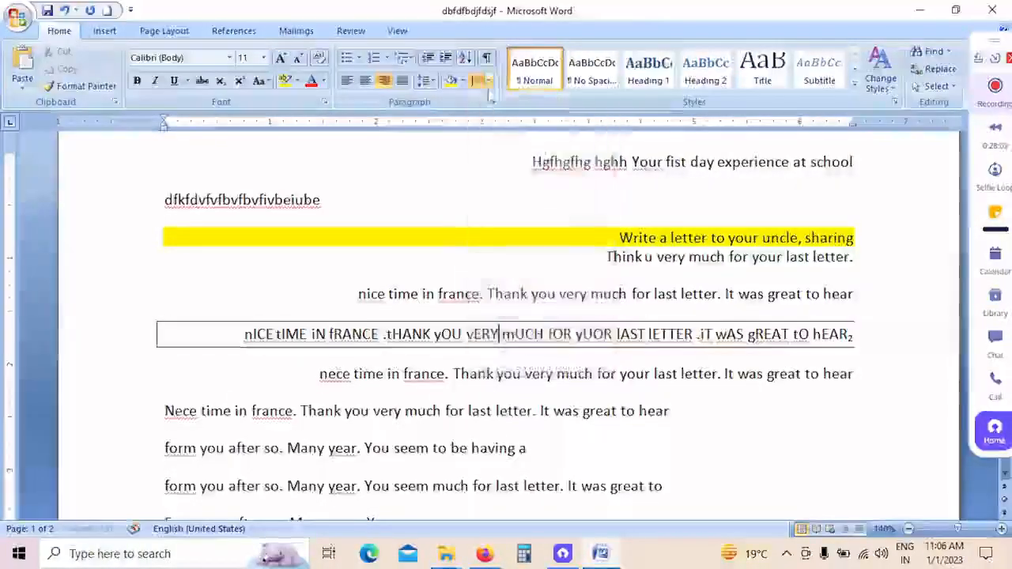
pyautogui.click(490, 82)
pyautogui.click(522, 151)
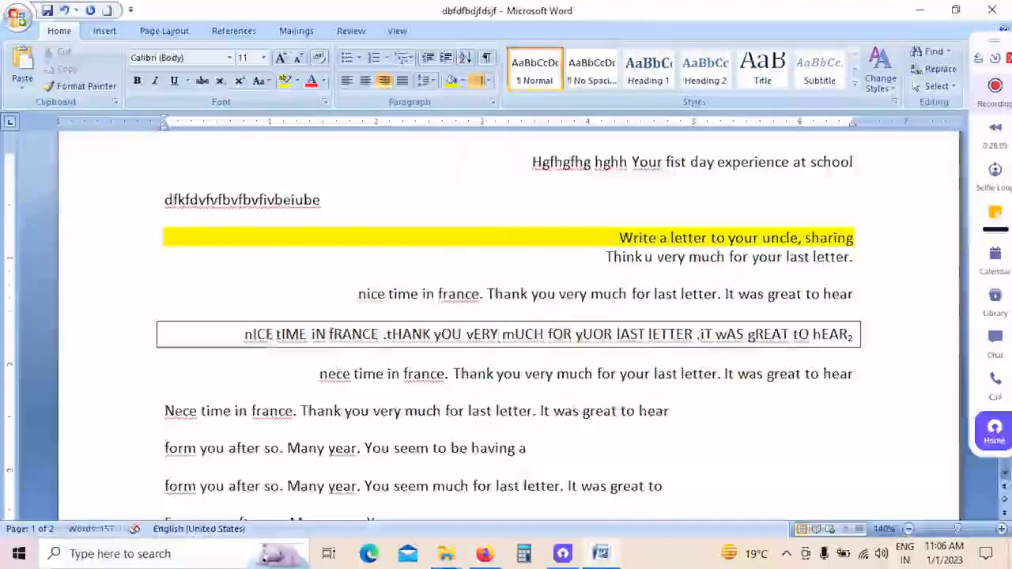
pyautogui.click(489, 83)
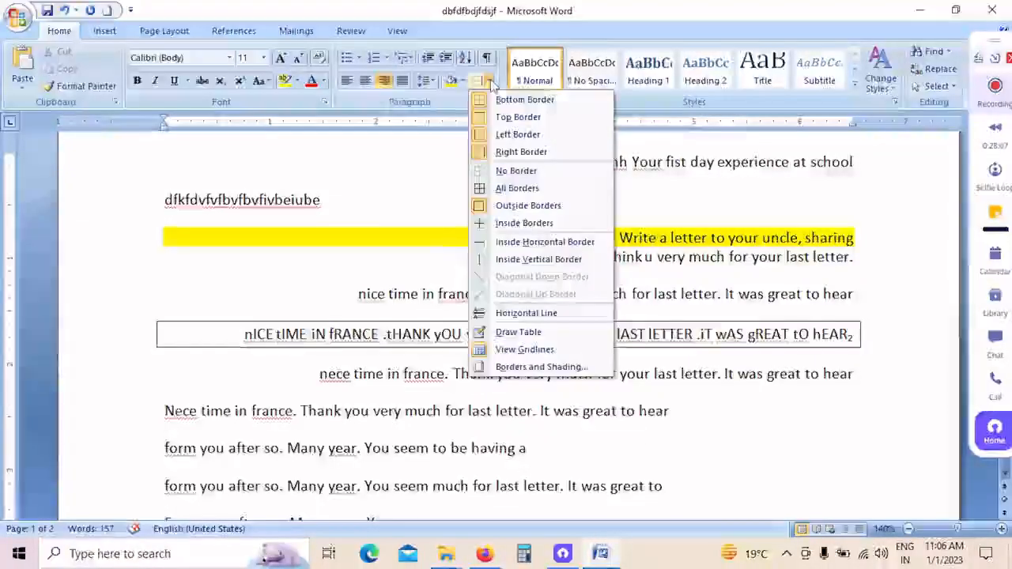
# Step: Try All Borders on the left-edge paragraph beginning "Nece time in france" and remove its borders again
pyautogui.click(438, 408)
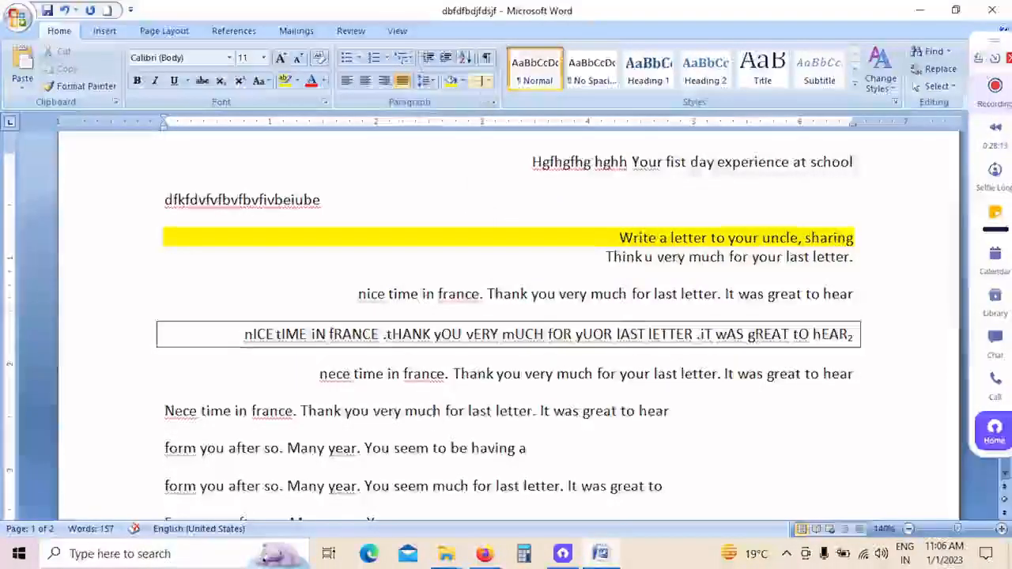
pyautogui.click(488, 80)
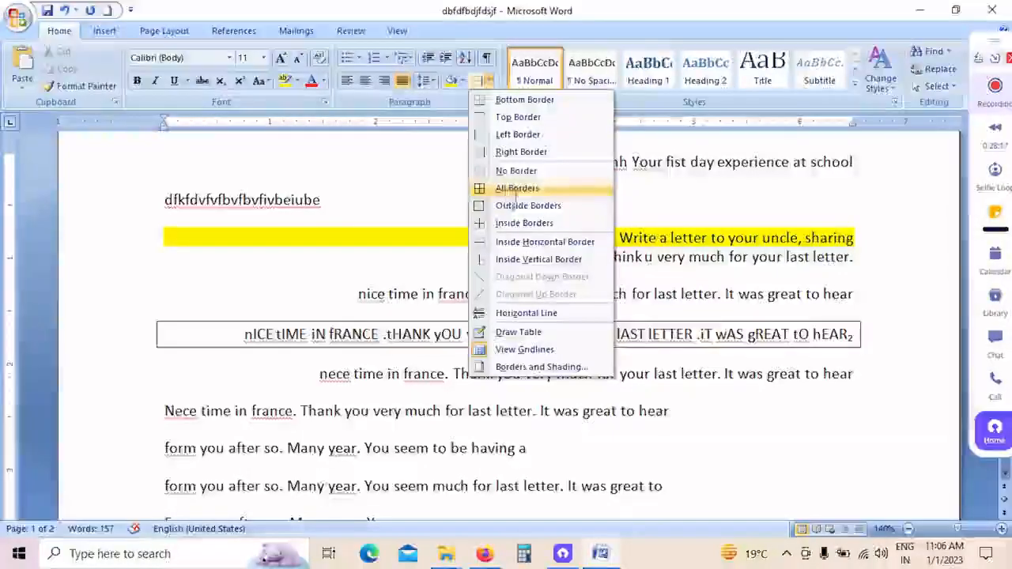
pyautogui.click(515, 191)
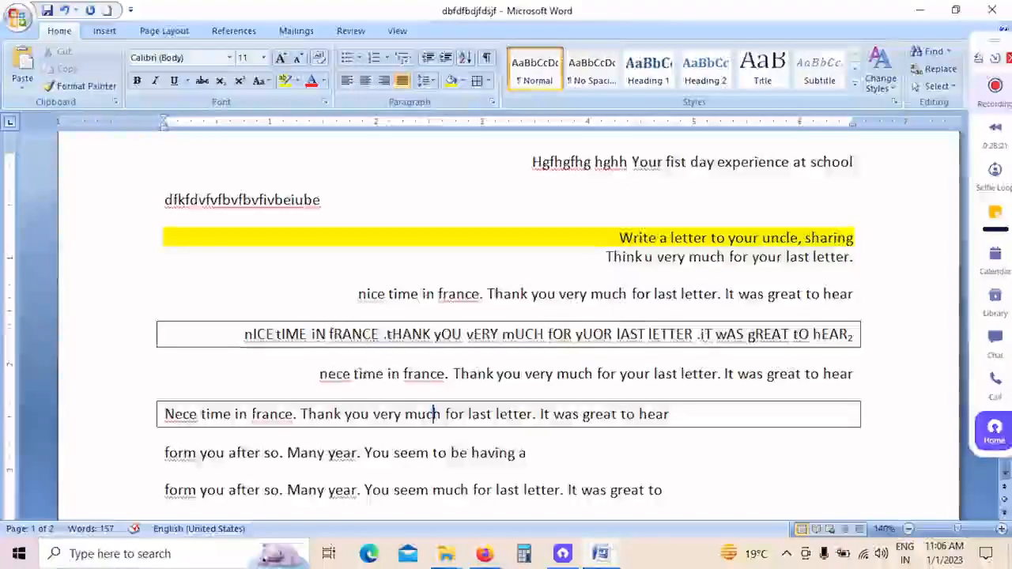
pyautogui.click(489, 81)
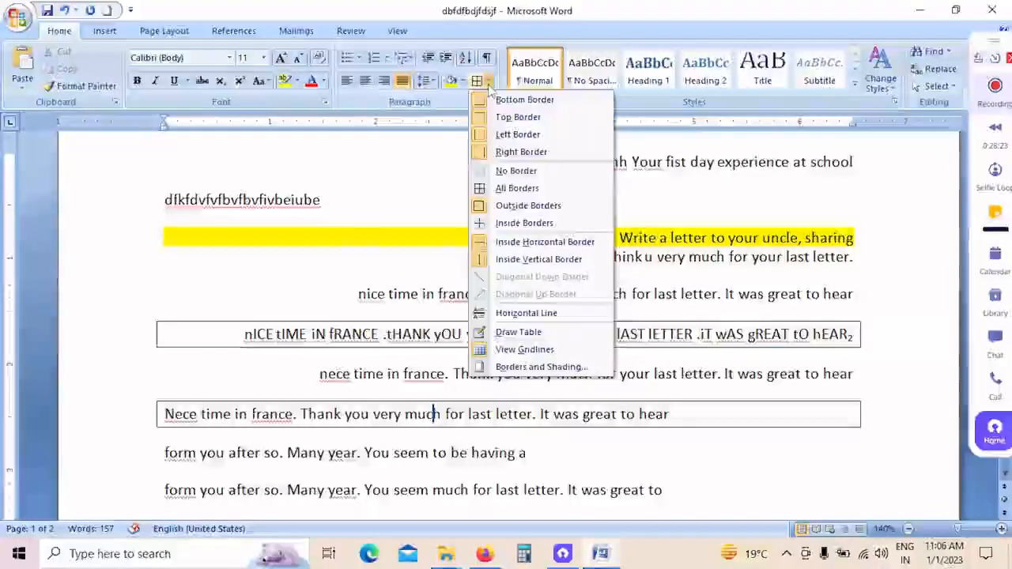
pyautogui.click(572, 172)
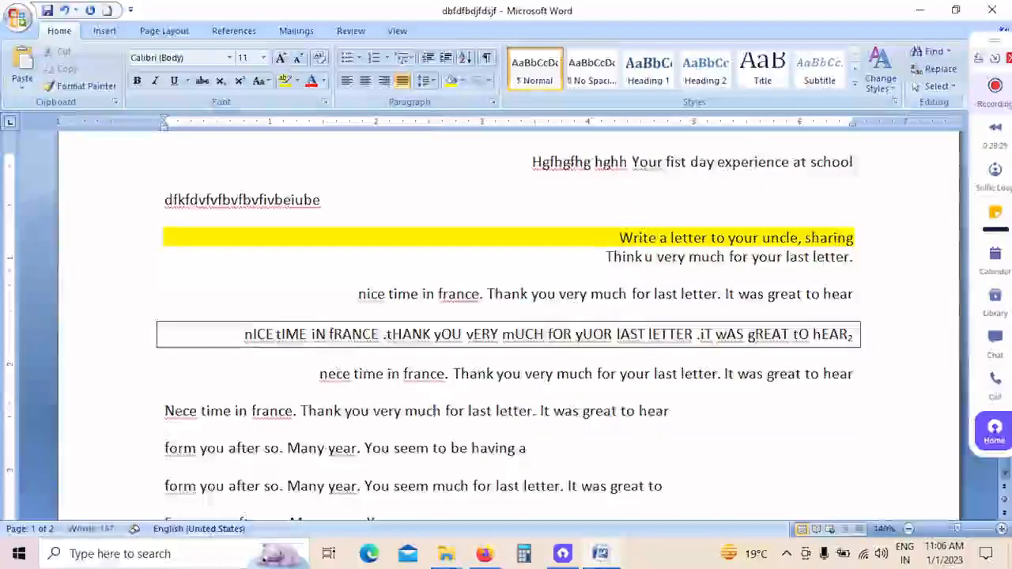
# Step: Remove all borders from the paragraph beginning "nICE tIME iN fRANCE"
pyautogui.click(242, 334)
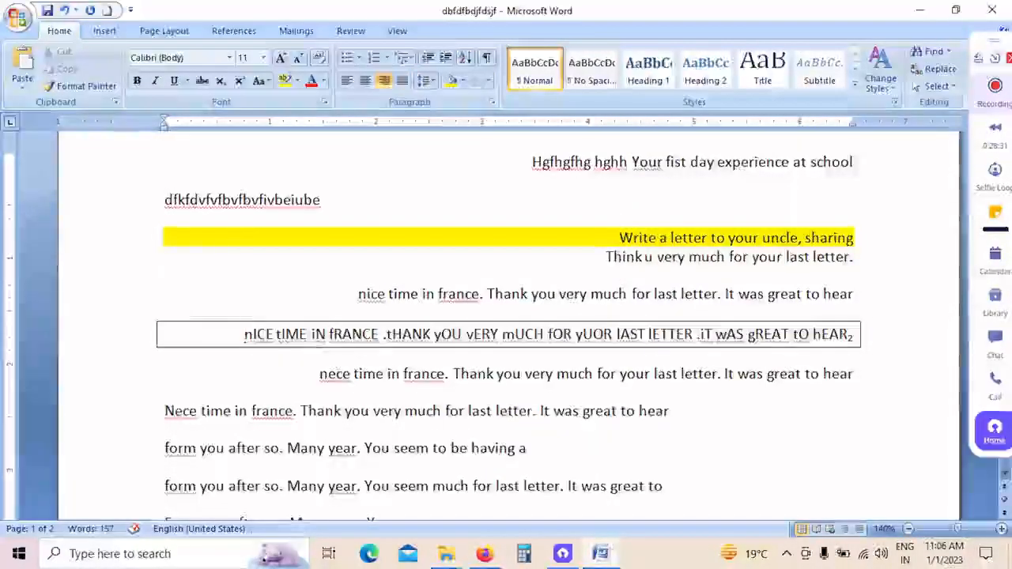
pyautogui.click(491, 80)
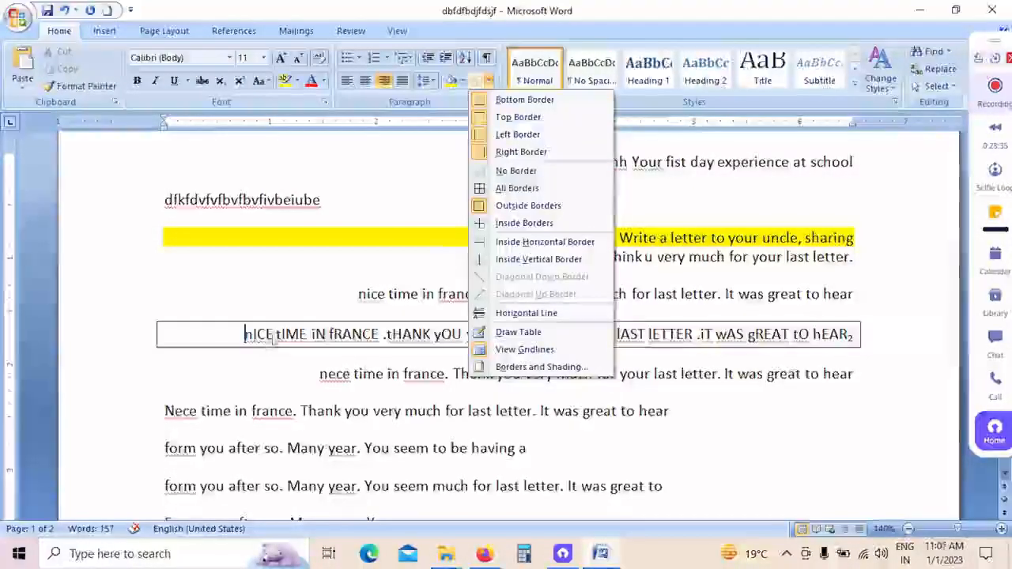
pyautogui.click(516, 171)
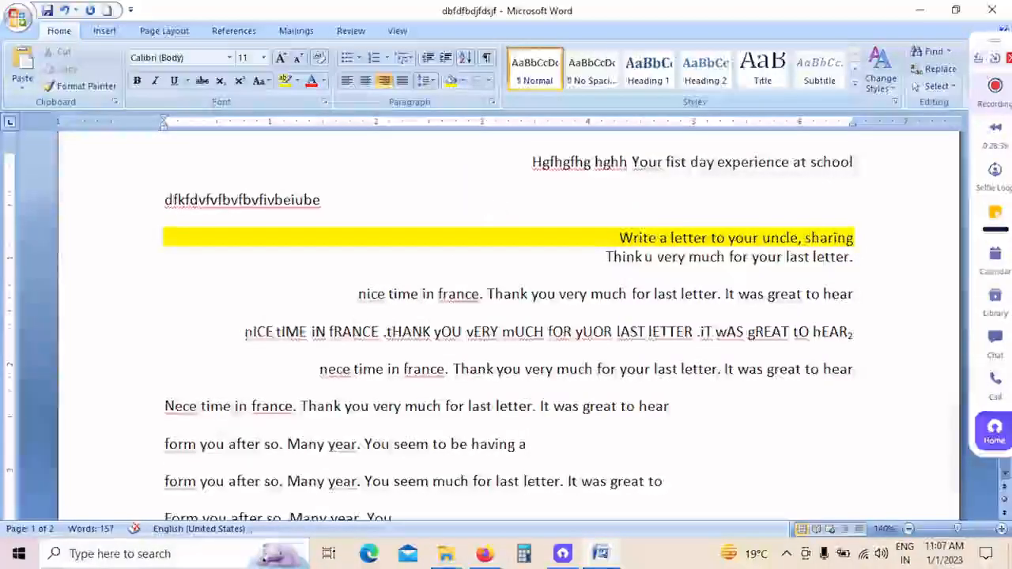
pyautogui.click(488, 81)
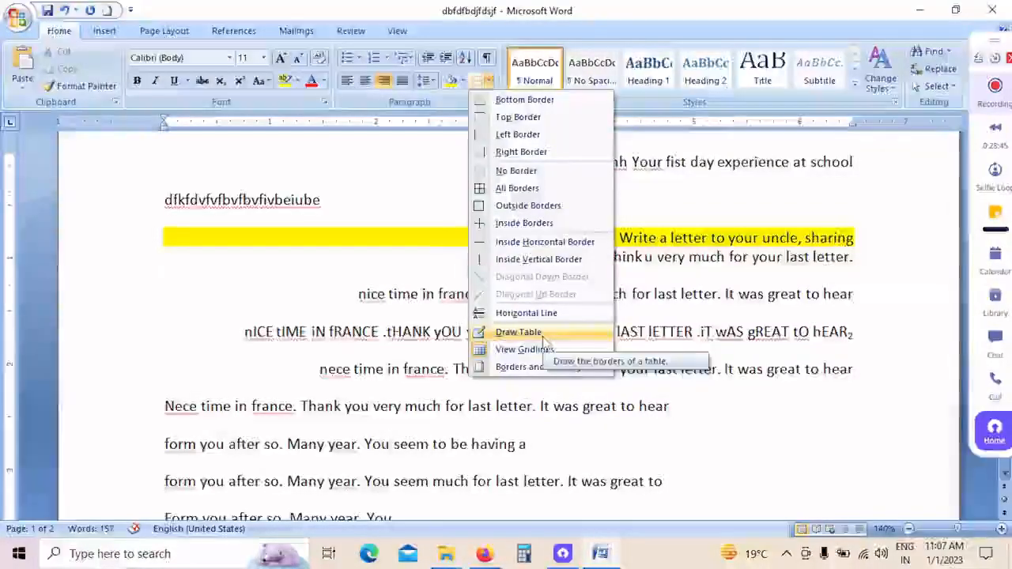
pyautogui.click(666, 245)
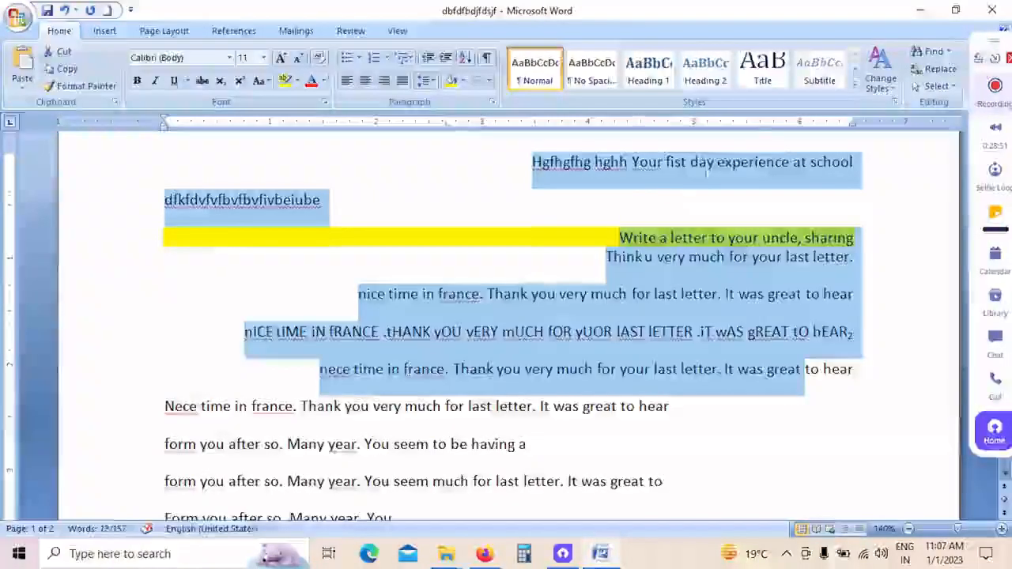
# Step: Preview the available quick styles, including Intense Reference, on the selected paragraphs without applying one
pyautogui.click(855, 81)
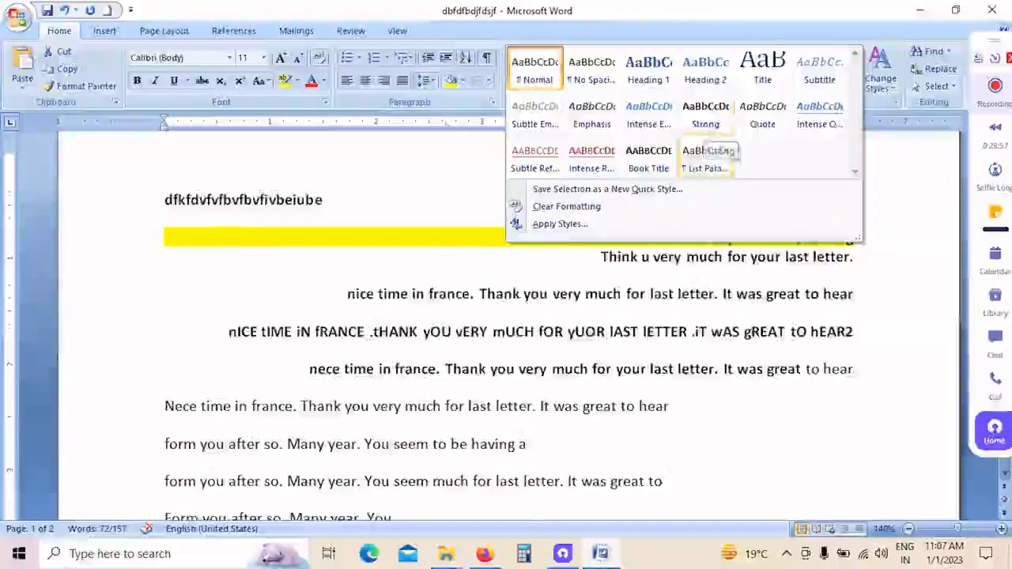
pyautogui.click(892, 181)
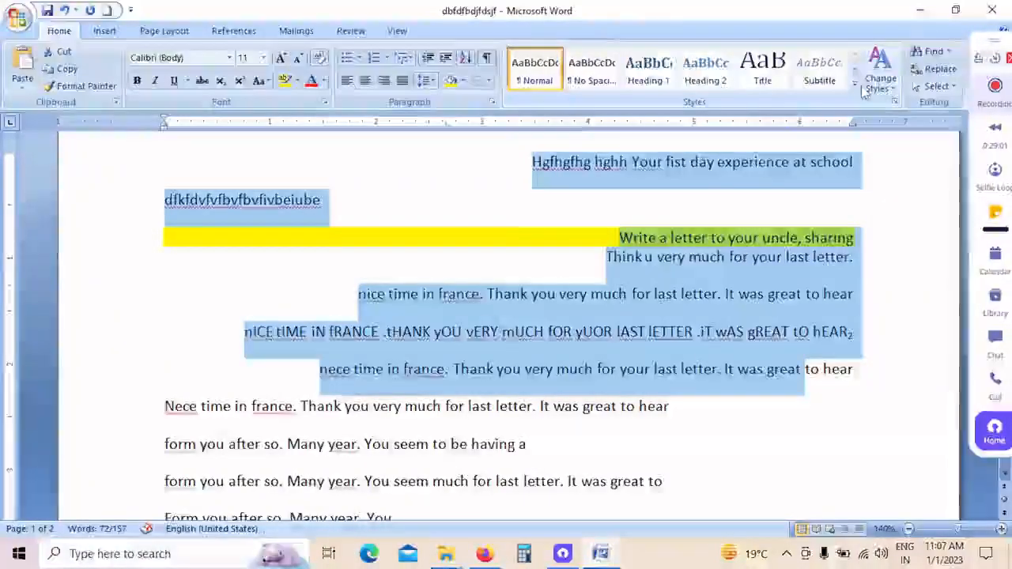
pyautogui.click(855, 89)
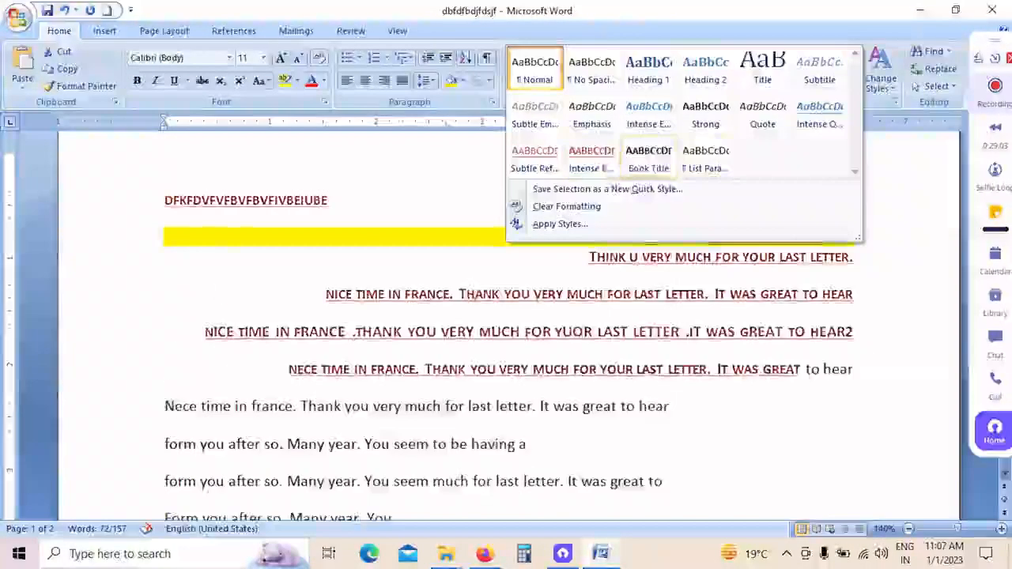
pyautogui.click(893, 149)
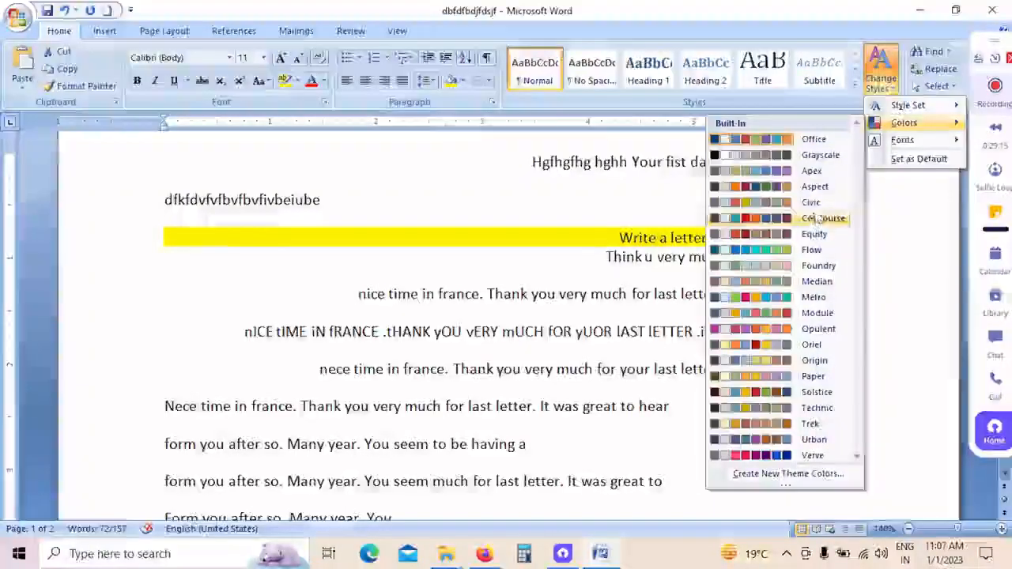
# Step: Change the document's theme fonts to Office Classic 2 (Arial headings and Arial body)
pyautogui.moveTo(913, 143)
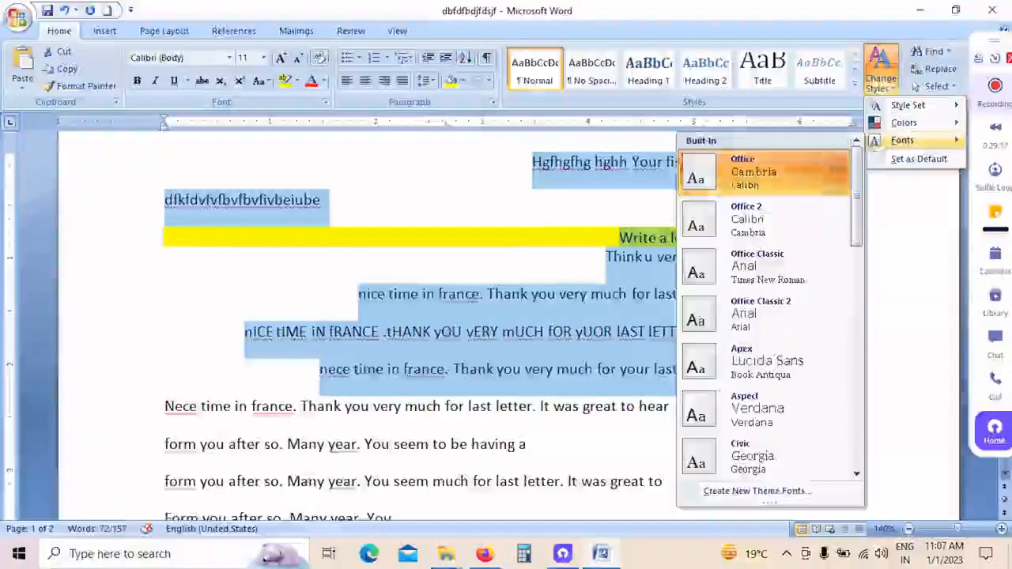
pyautogui.click(781, 331)
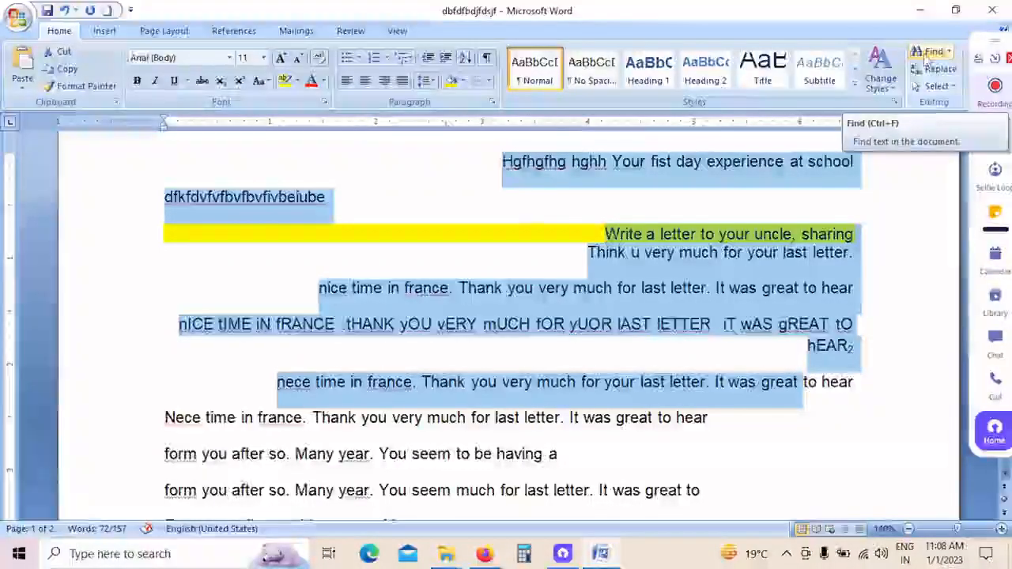
# Step: Search the selected paragraphs for the word "day", continuing through the remainder of the document
pyautogui.click(918, 54)
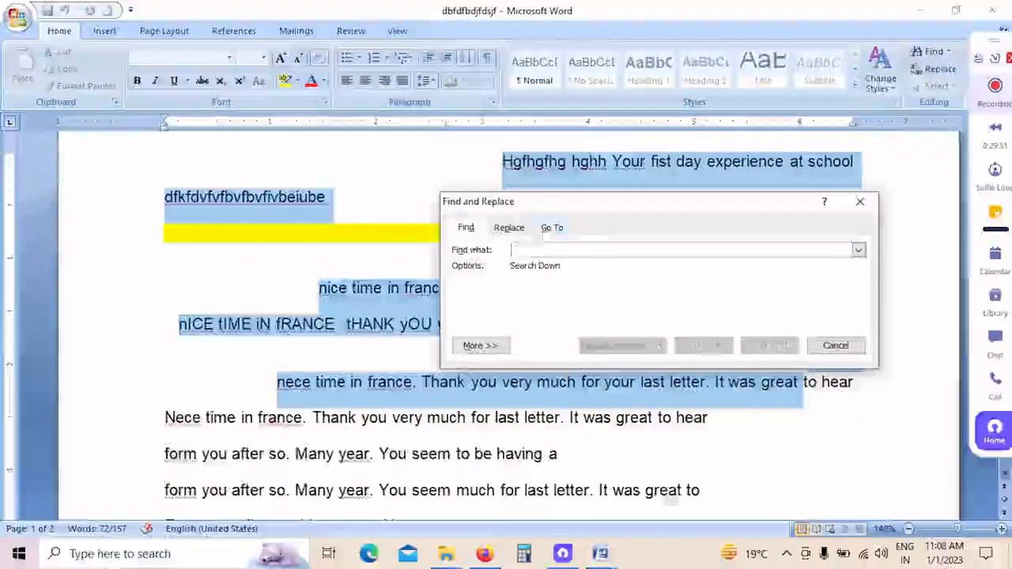
pyautogui.moveTo(601, 202); pyautogui.dragTo(659, 187)
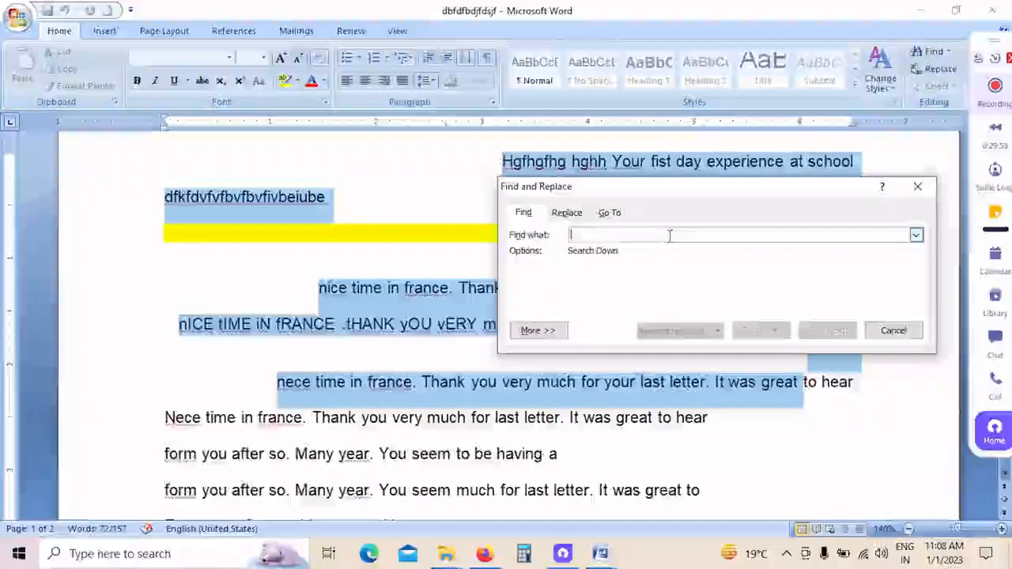
pyautogui.write('djsy')
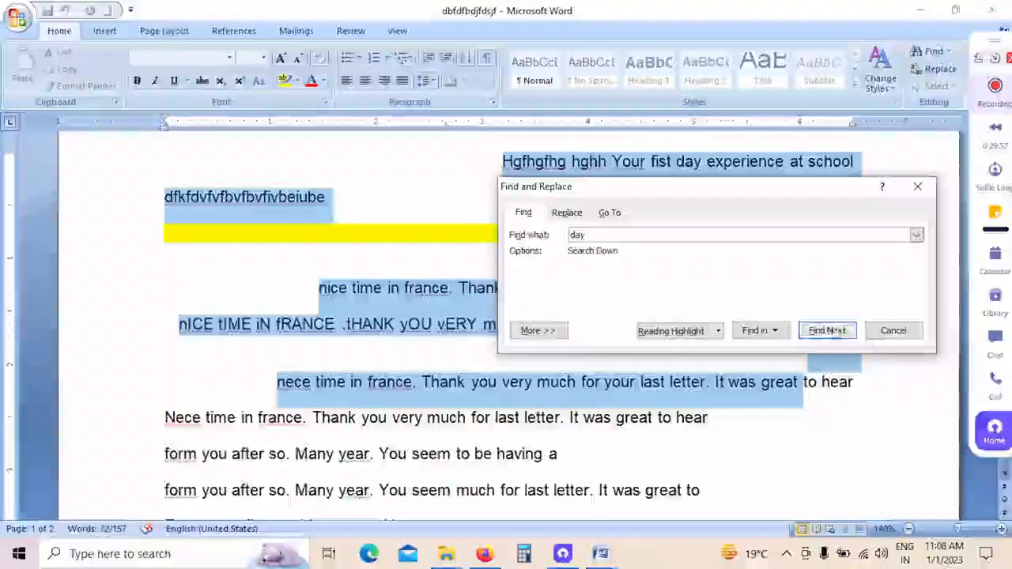
pyautogui.click(835, 333)
pyautogui.moveTo(708, 190); pyautogui.dragTo(785, 10)
pyautogui.click(886, 155)
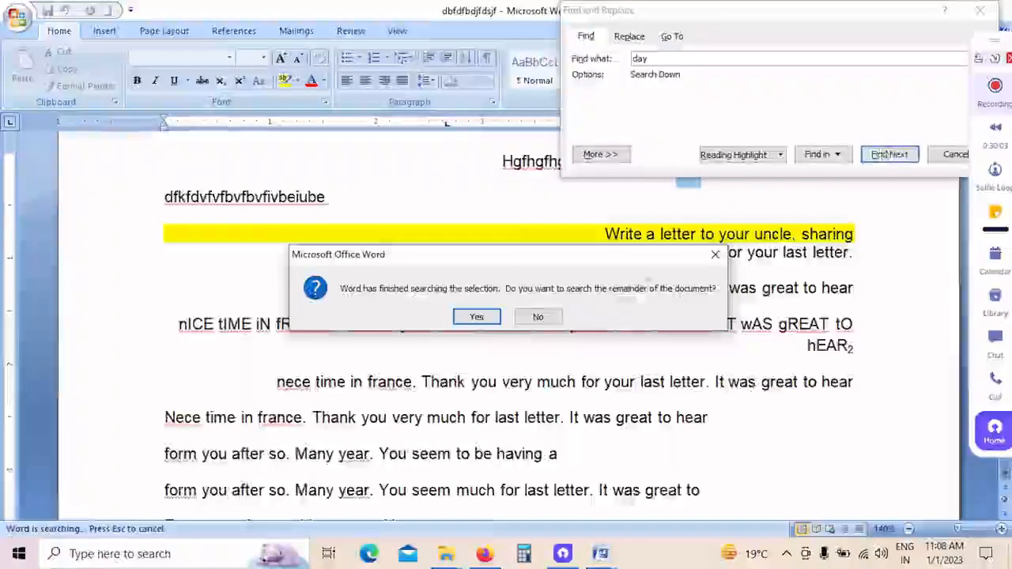
pyautogui.press('Return')
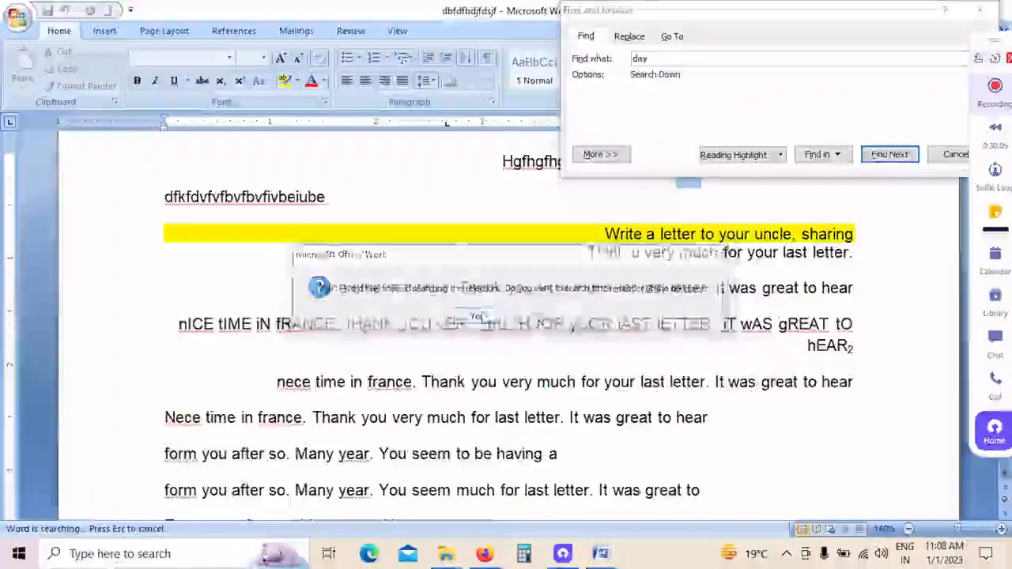
pyautogui.press('Return')
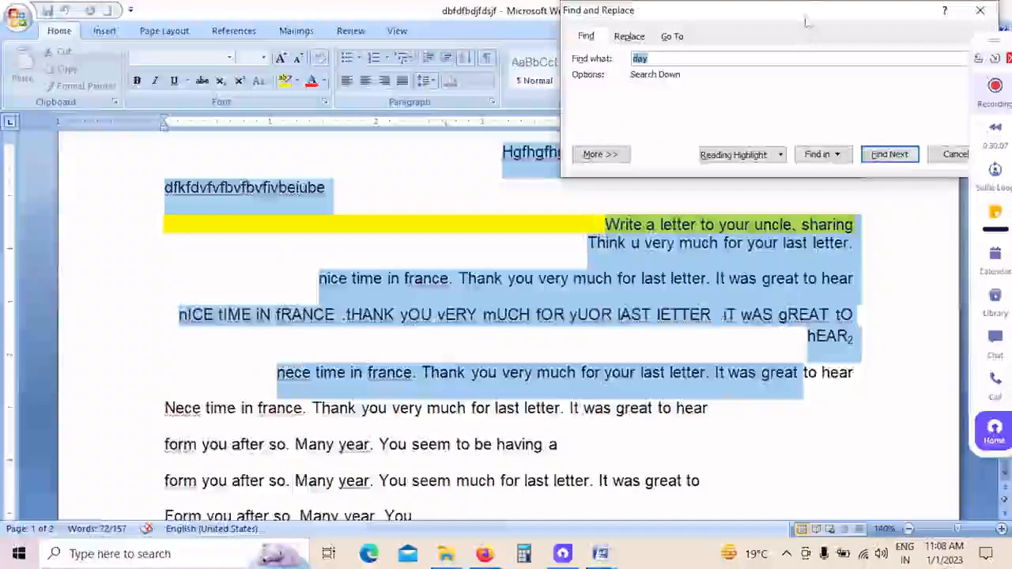
# Step: Search for "thank you", stepping through the matches in the selection and on through the remainder of the document
pyautogui.moveTo(810, 18); pyautogui.dragTo(823, 180)
pyautogui.click(783, 225)
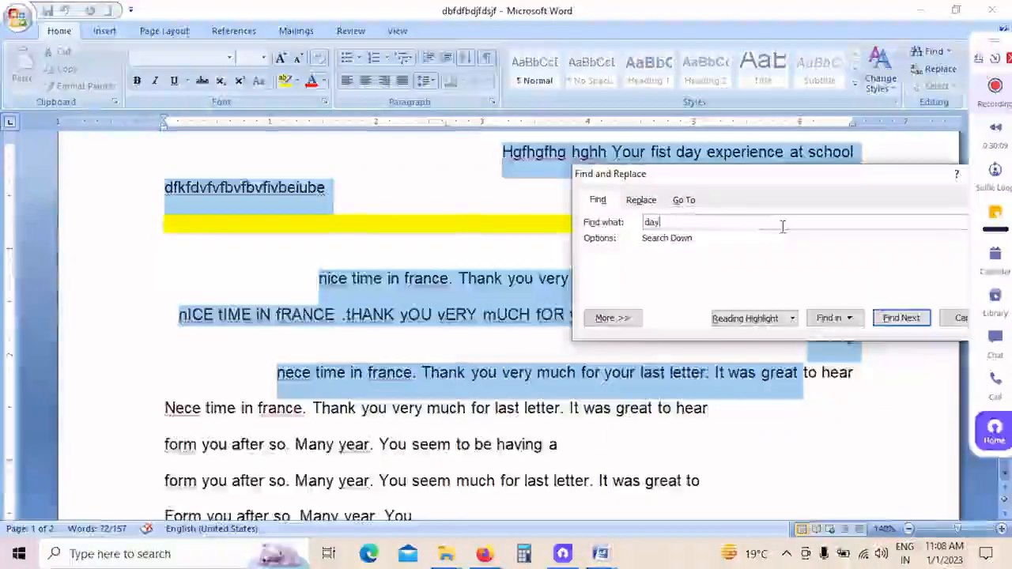
pyautogui.press('BackSpace')
pyautogui.press('BackSpace')
pyautogui.press('BackSpace')
pyautogui.write('f')
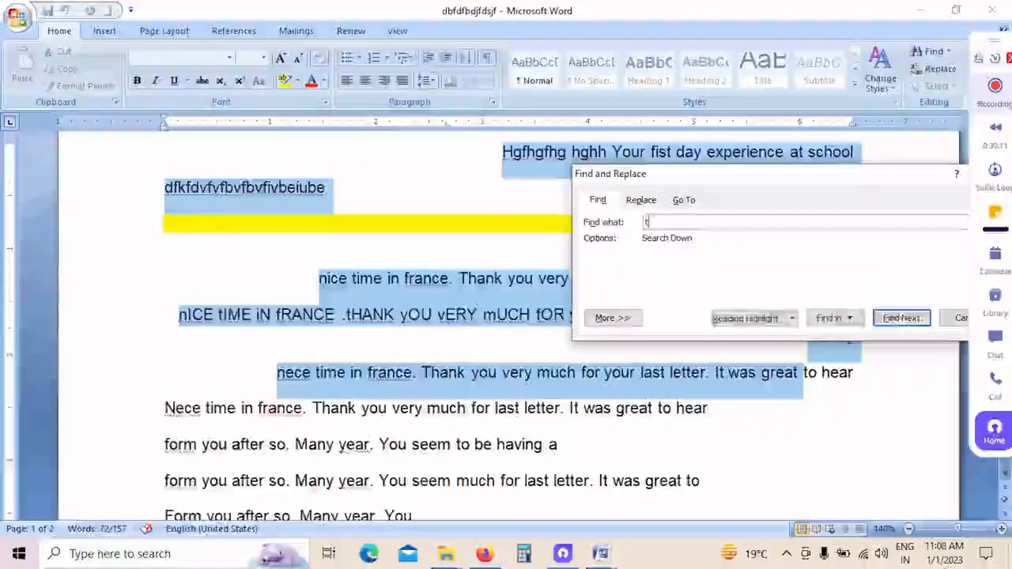
pyautogui.write('aokn')
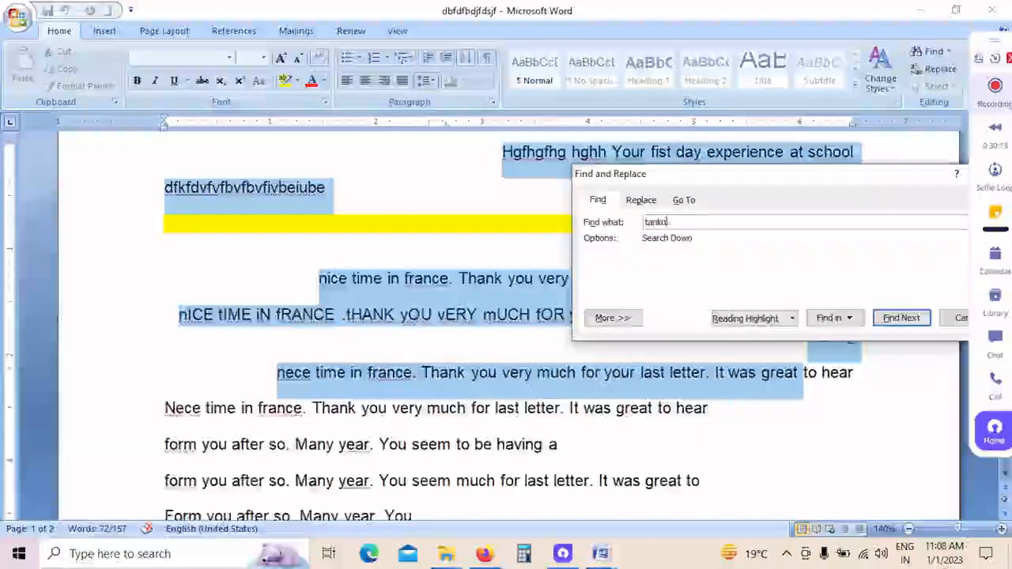
pyautogui.press('BackSpace')
pyautogui.press('BackSpace')
pyautogui.press('BackSpace')
pyautogui.write('n')
pyautogui.press('BackSpace')
pyautogui.press('BackSpace')
pyautogui.write('hi')
pyautogui.press('BackSpace')
pyautogui.write('ank ')
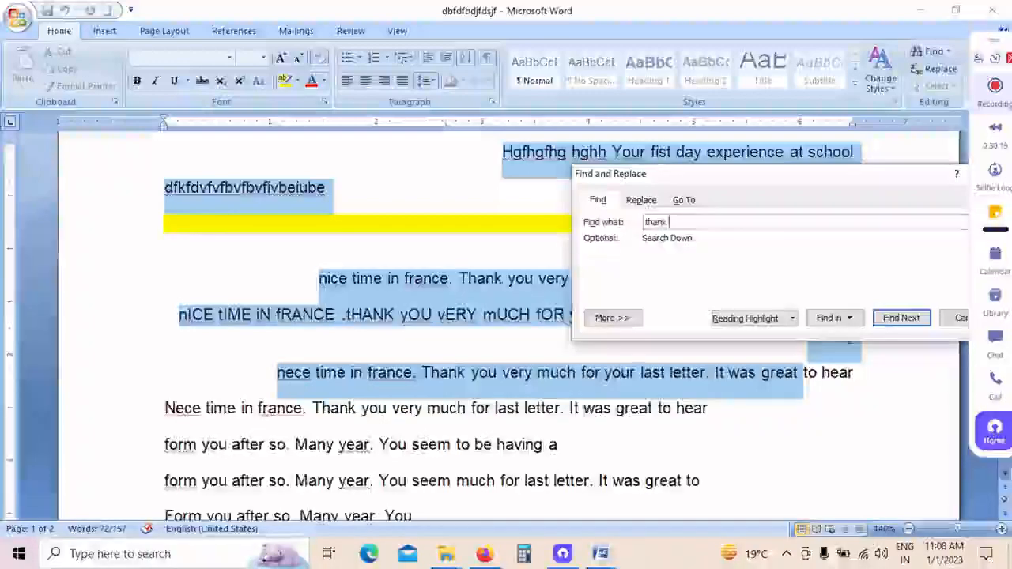
pyautogui.write('you')
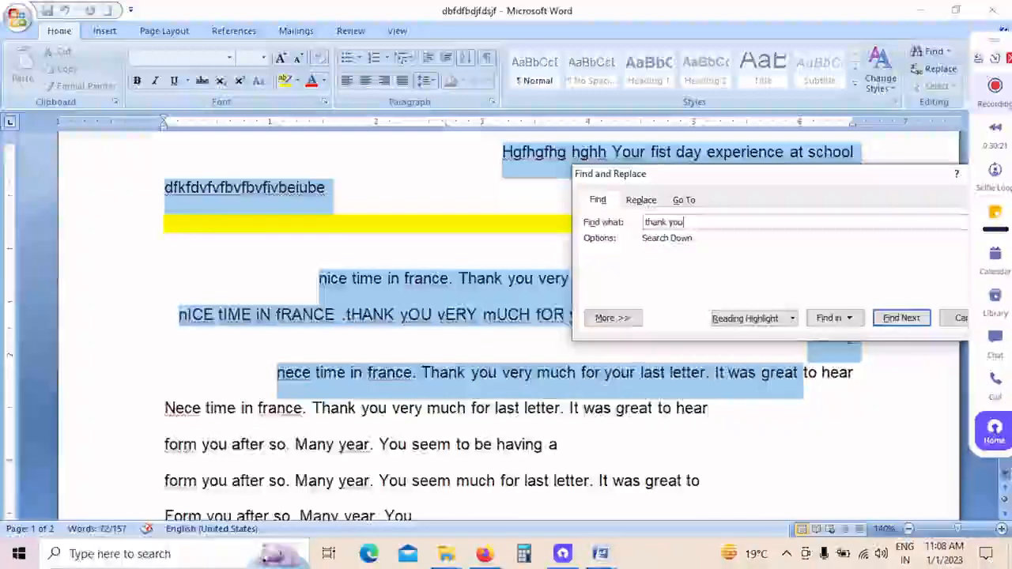
pyautogui.click(901, 317)
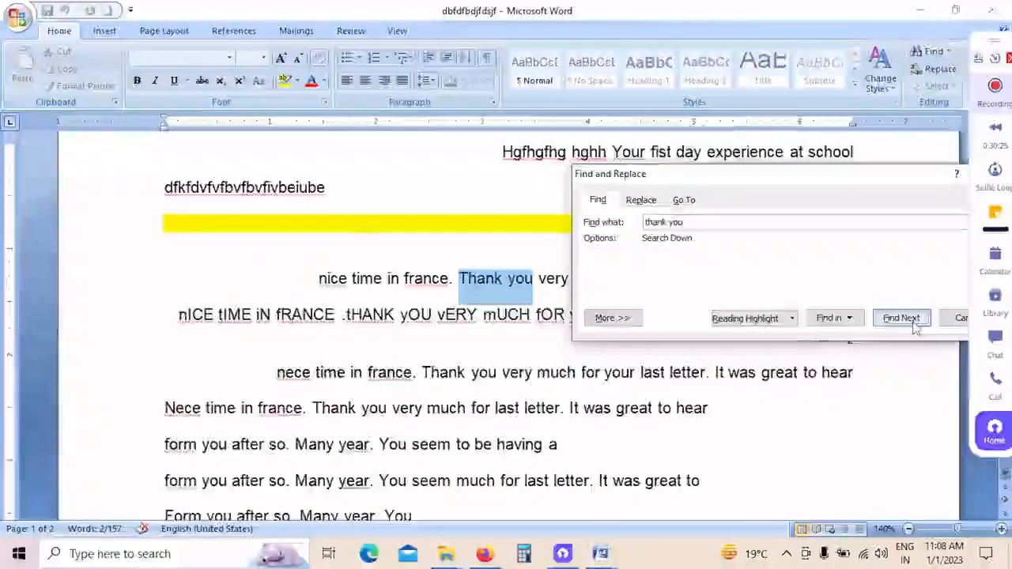
pyautogui.click(914, 326)
pyautogui.click(913, 325)
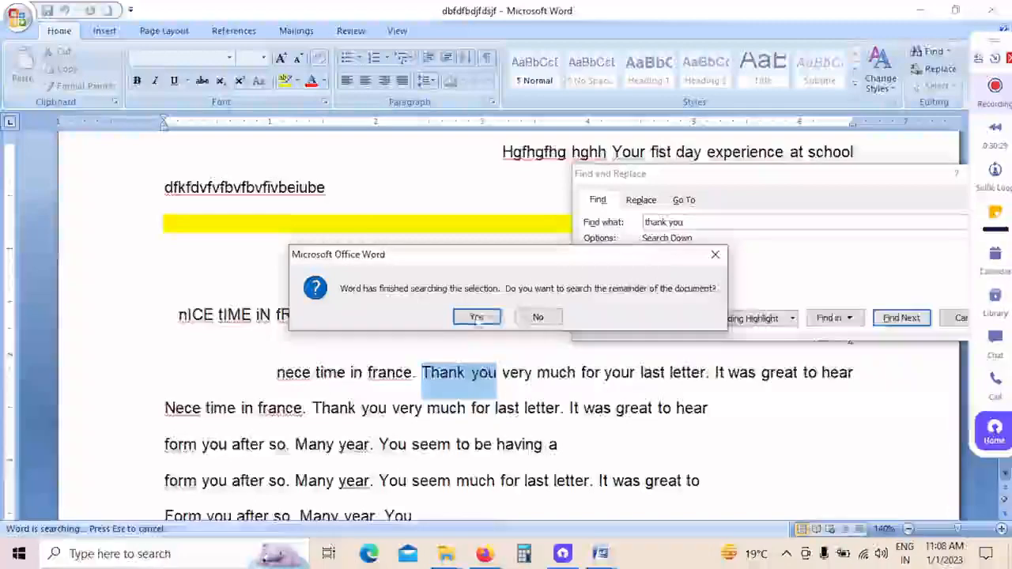
pyautogui.click(477, 316)
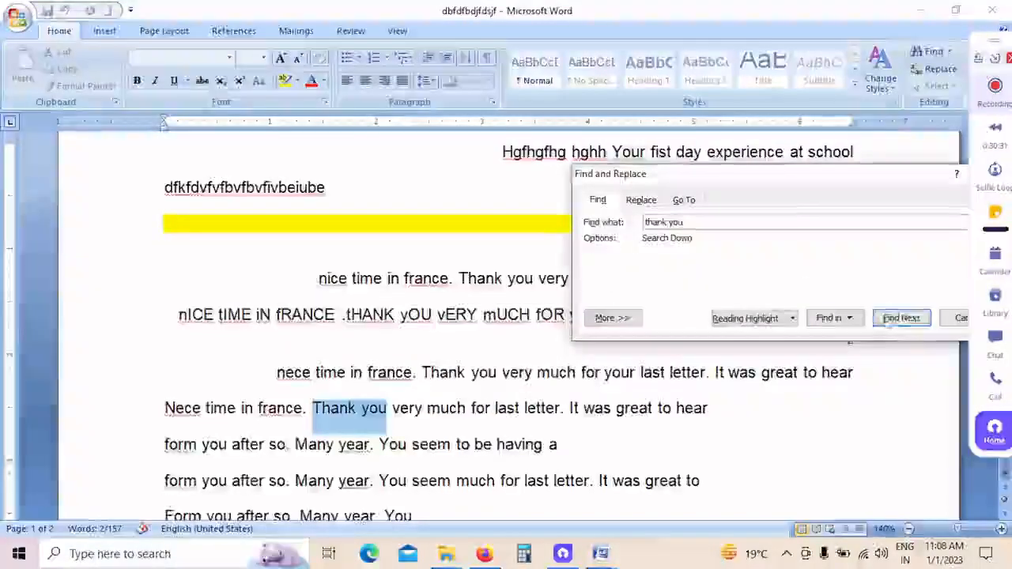
pyautogui.click(889, 321)
pyautogui.click(507, 318)
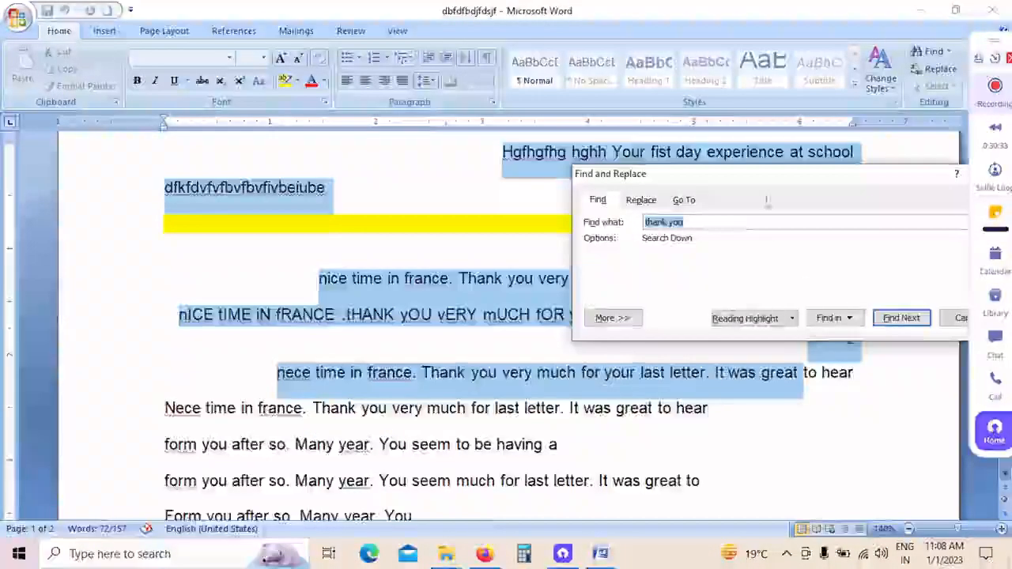
# Step: Find the first "thank you" in the selected paragraphs once more and close the search
pyautogui.moveTo(784, 182); pyautogui.dragTo(623, 201)
pyautogui.click(738, 336)
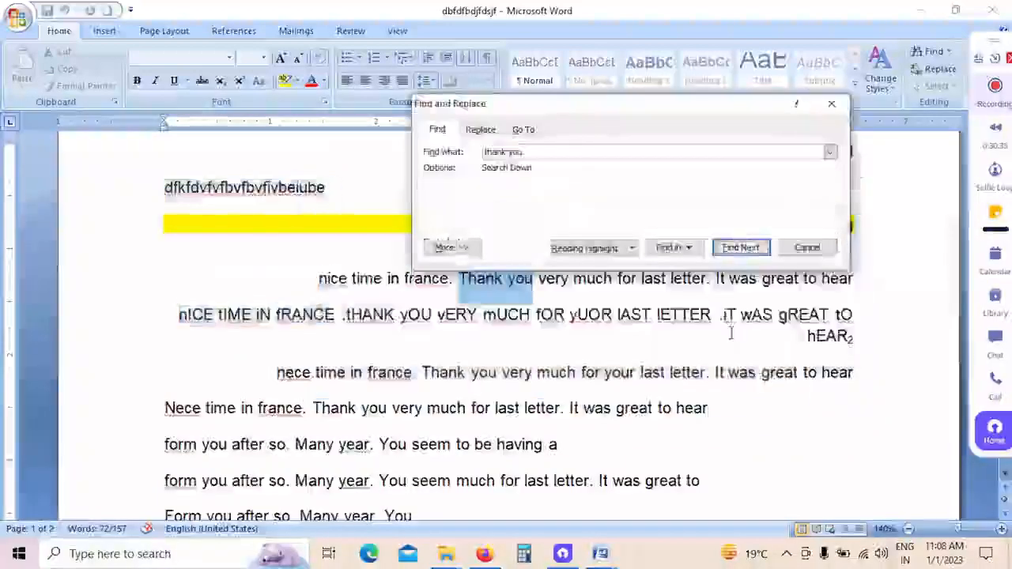
pyautogui.click(832, 103)
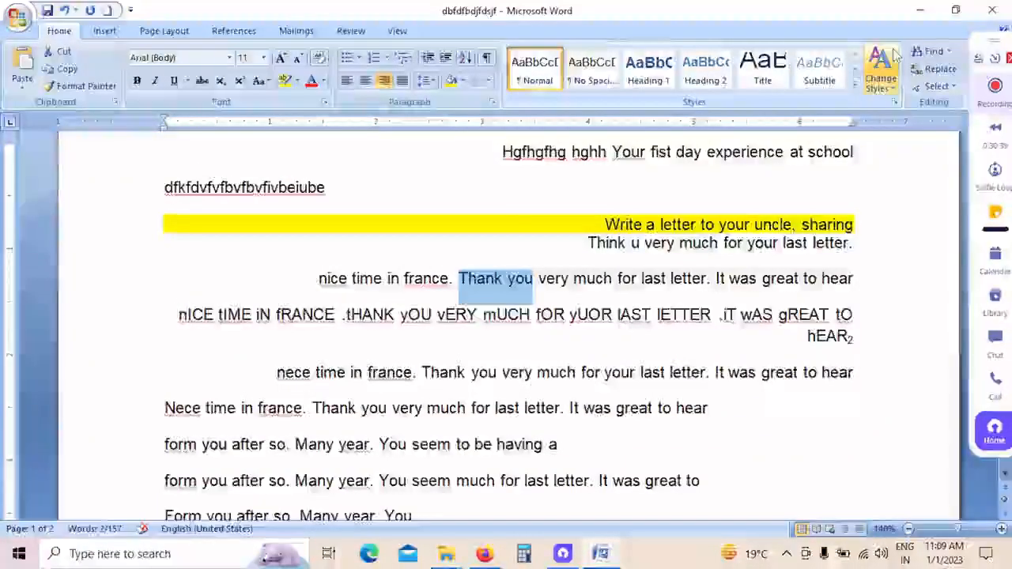
# Step: Replace the first three occurrences of "thank you" with "so much", one at a time
pyautogui.click(950, 73)
pyautogui.moveTo(241, 30); pyautogui.dragTo(498, 74)
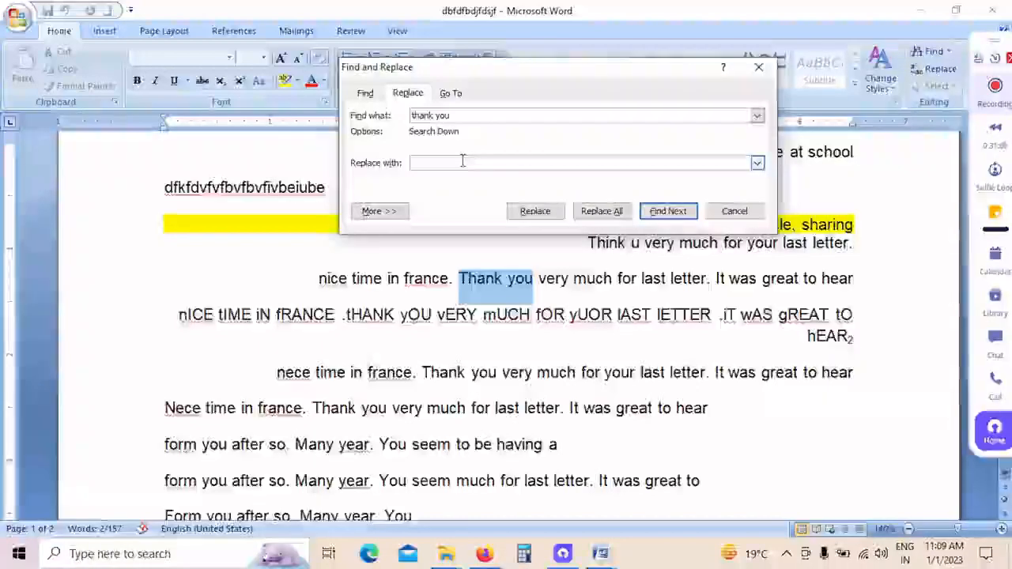
pyautogui.write('much')
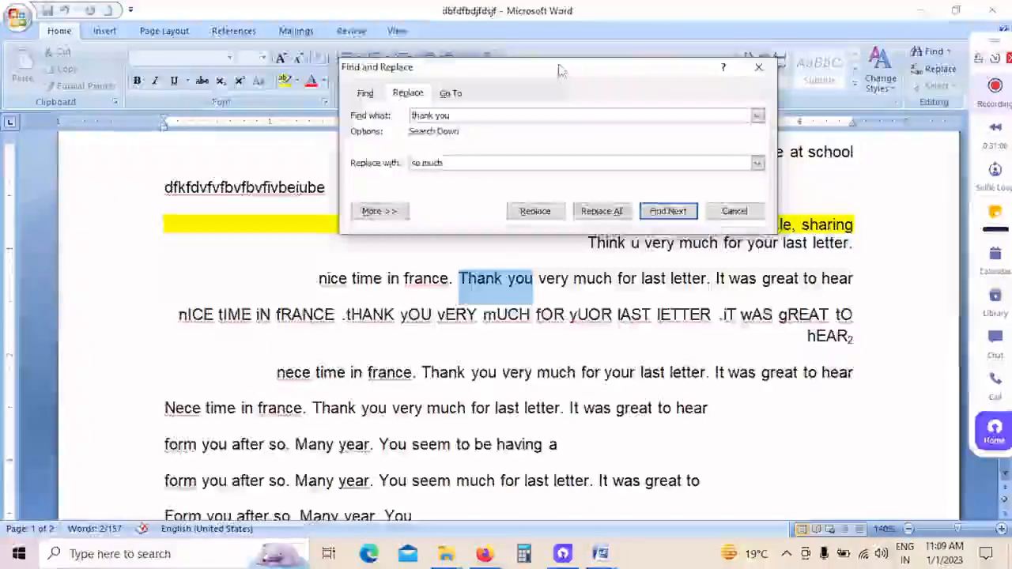
pyautogui.moveTo(558, 71); pyautogui.dragTo(432, 14)
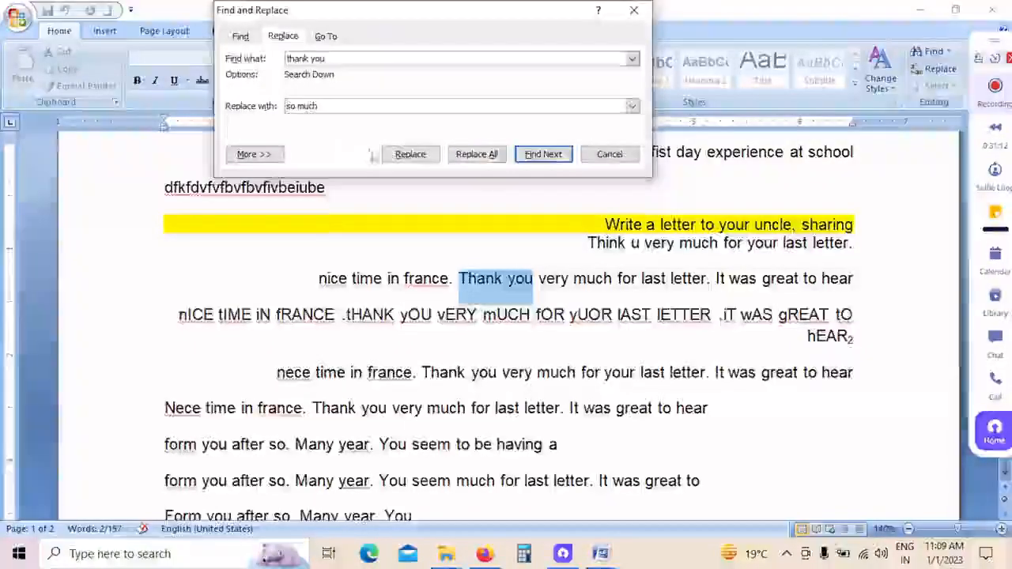
pyautogui.click(432, 160)
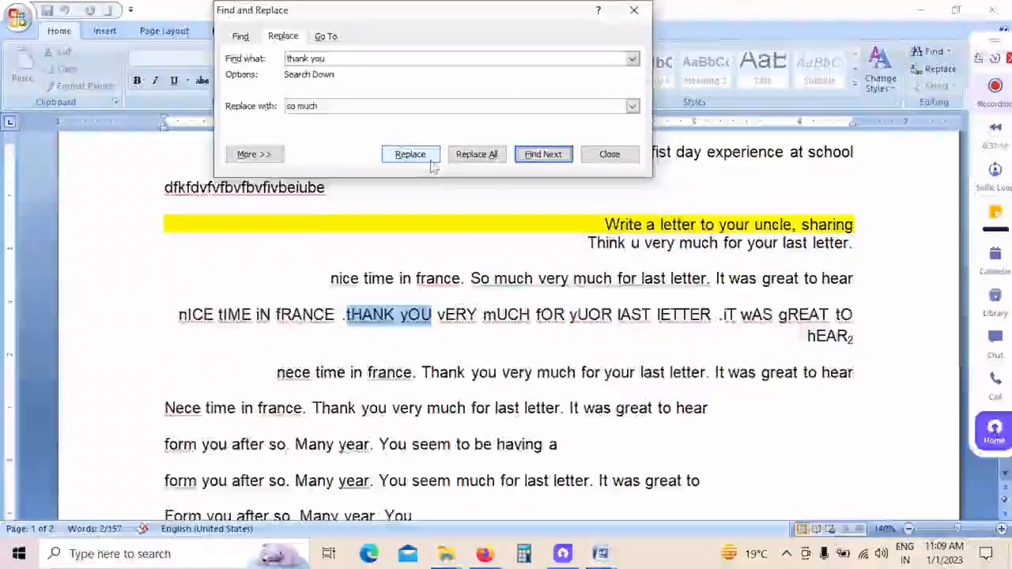
pyautogui.click(431, 161)
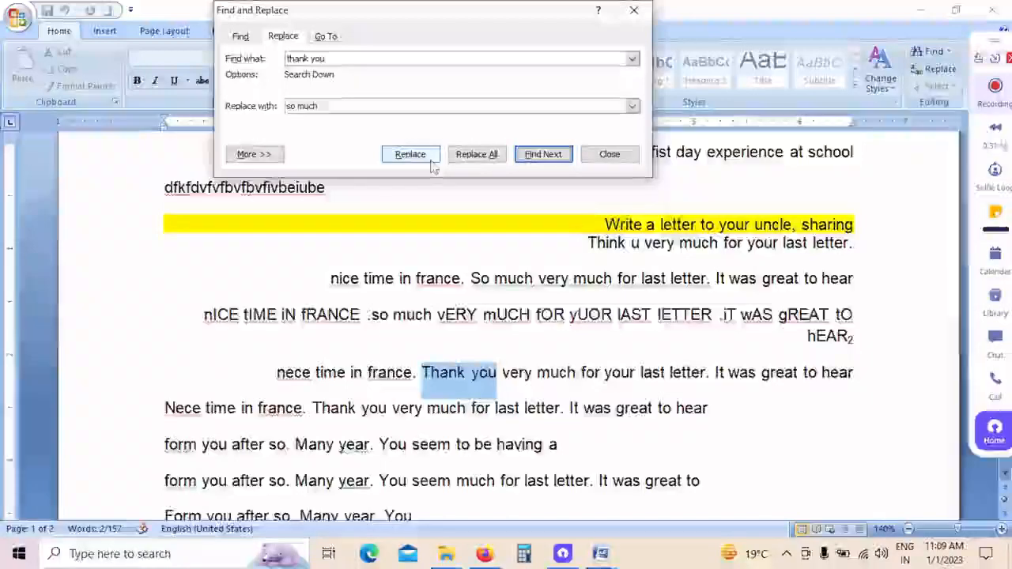
pyautogui.click(431, 160)
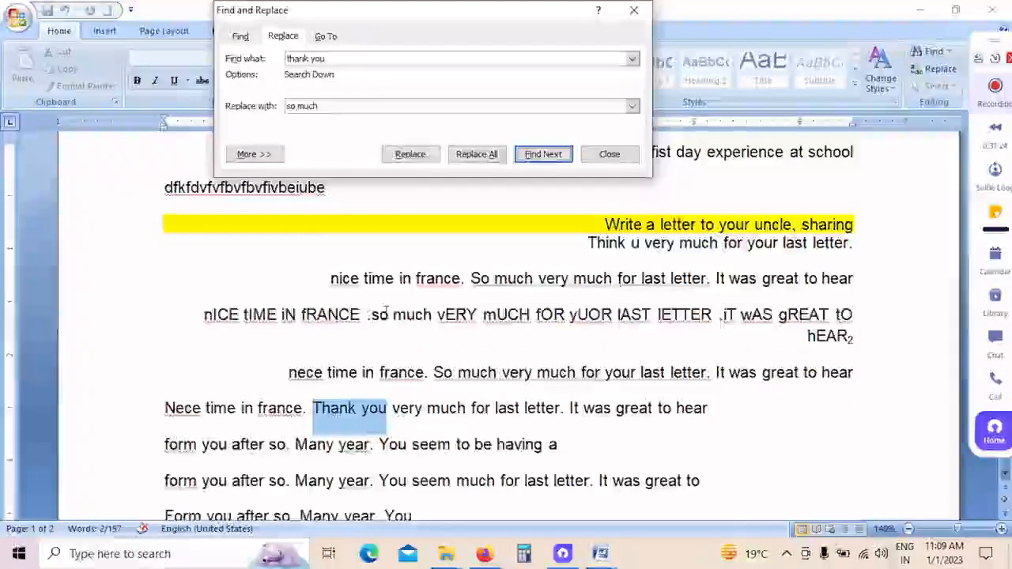
# Step: Replace all remaining occurrences of "thank you" with "so much" throughout the document and close the replace dialog
pyautogui.click(494, 156)
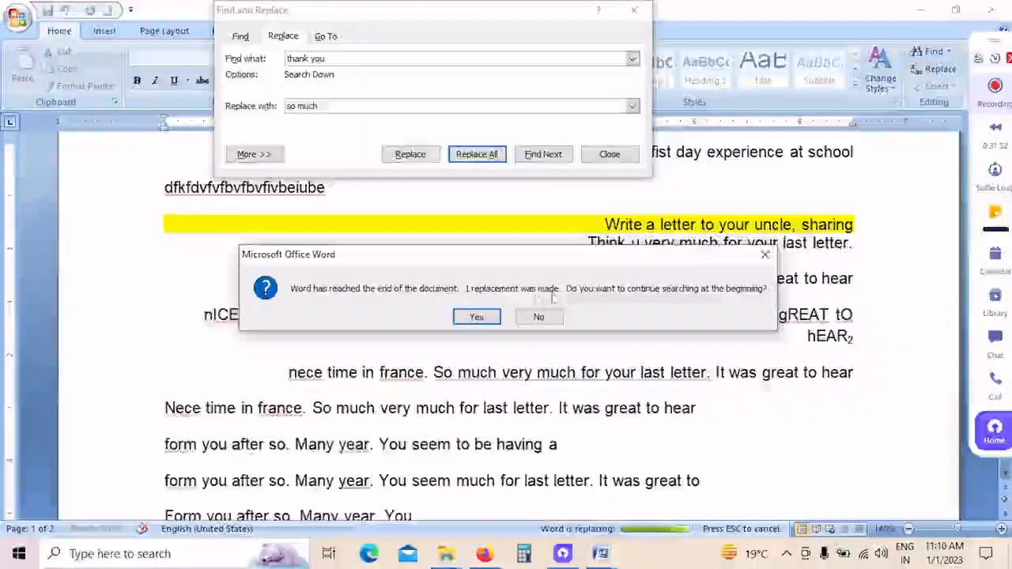
pyautogui.click(483, 319)
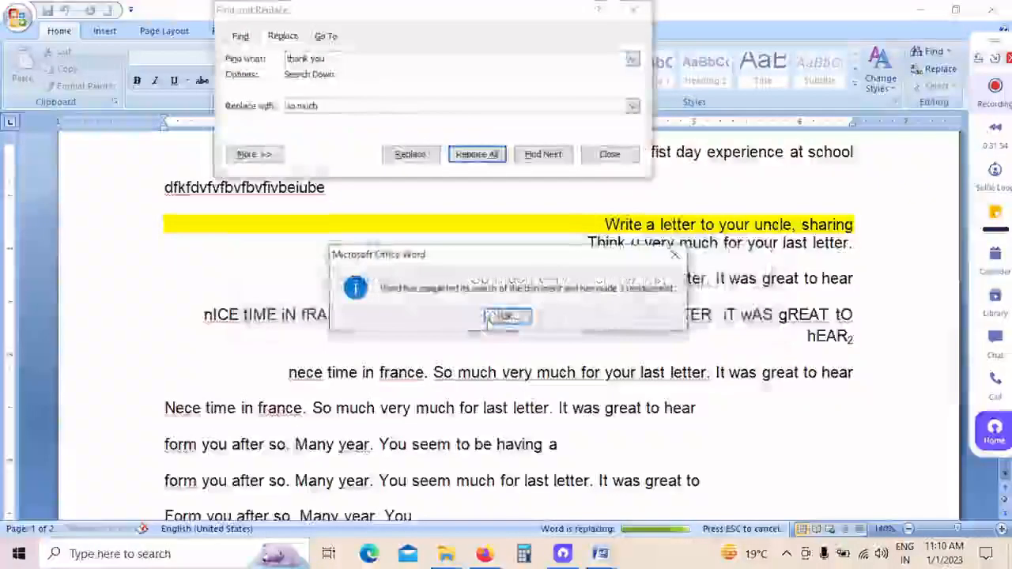
pyautogui.click(506, 318)
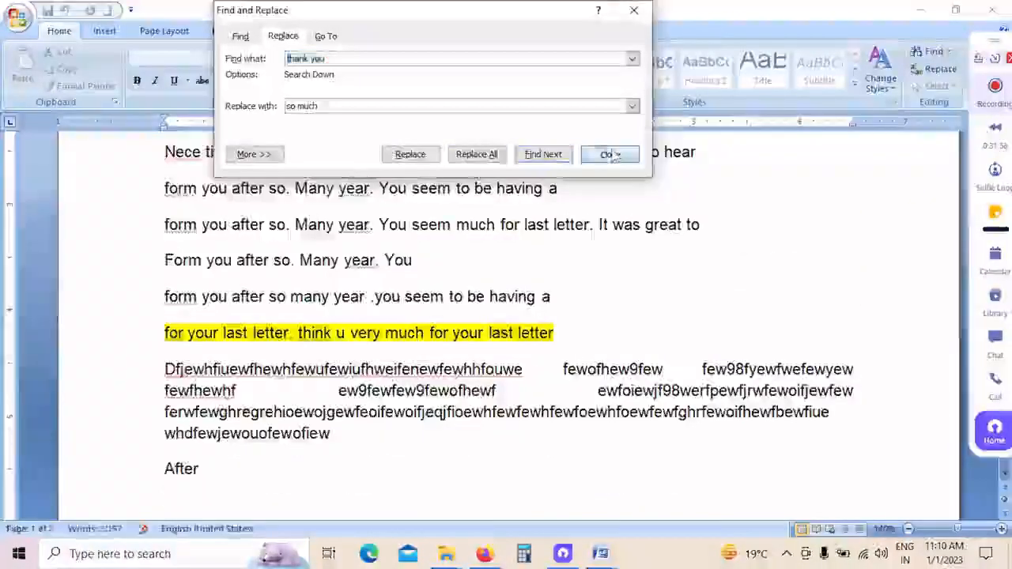
pyautogui.click(609, 153)
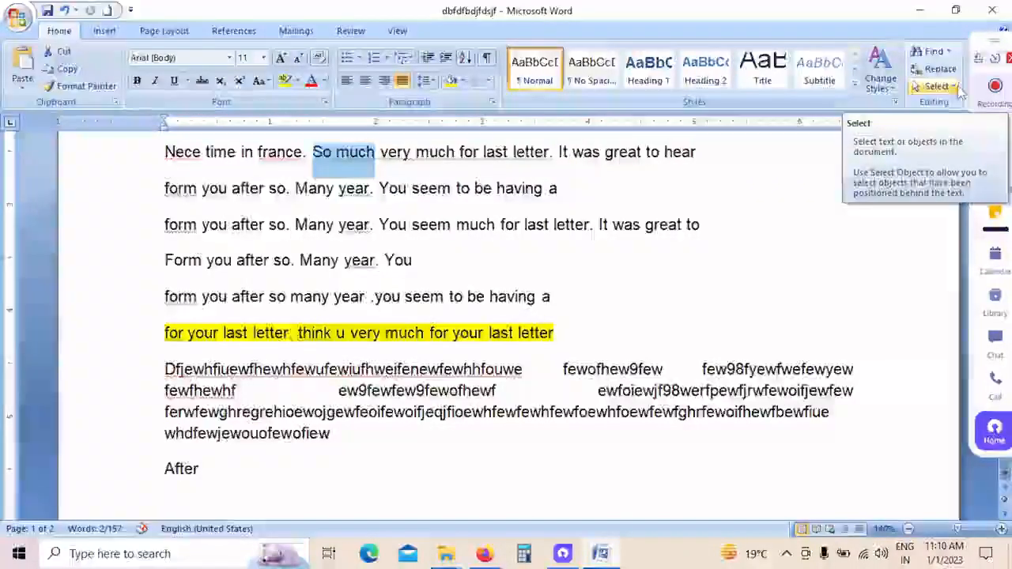
pyautogui.click(959, 88)
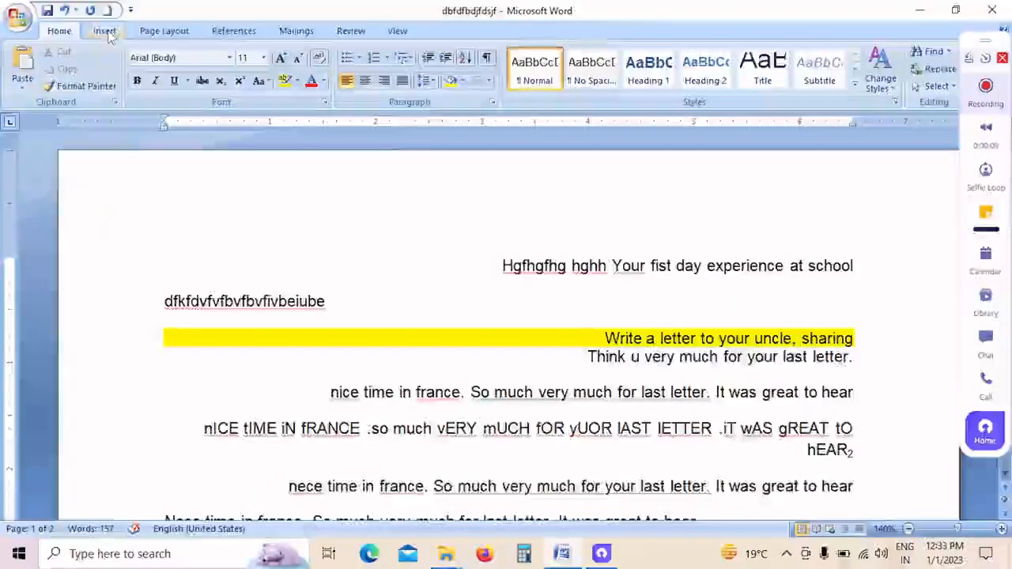
# Step: Insert the built-in Exposure cover page at the start of the document and look it over
pyautogui.click(105, 31)
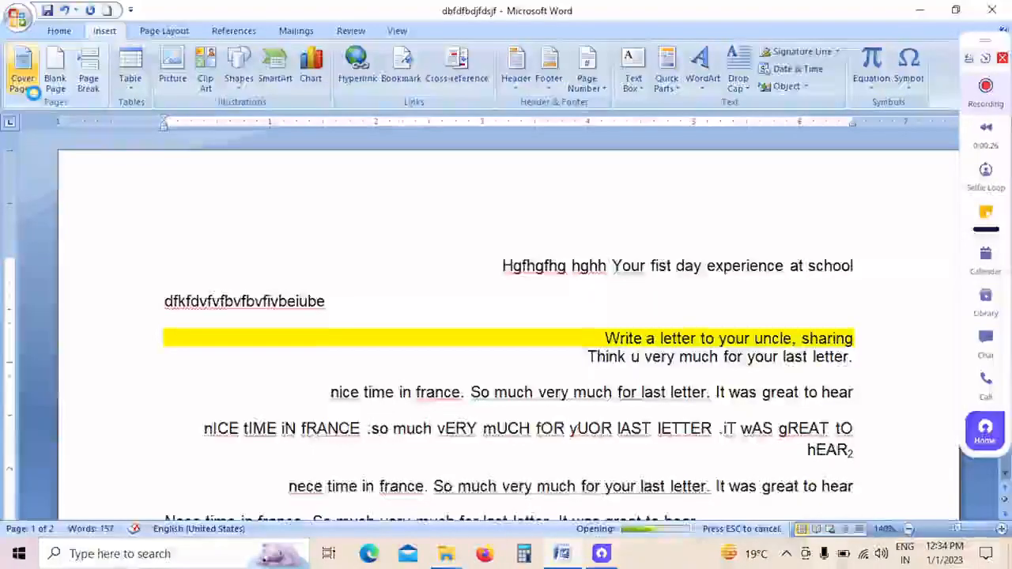
pyautogui.click(31, 92)
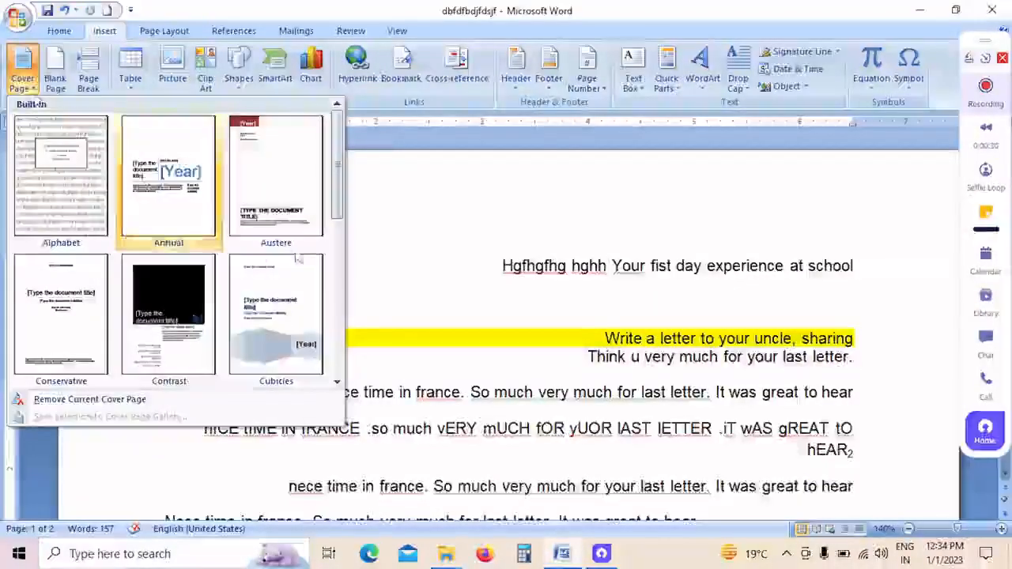
pyautogui.moveTo(342, 207); pyautogui.dragTo(341, 294)
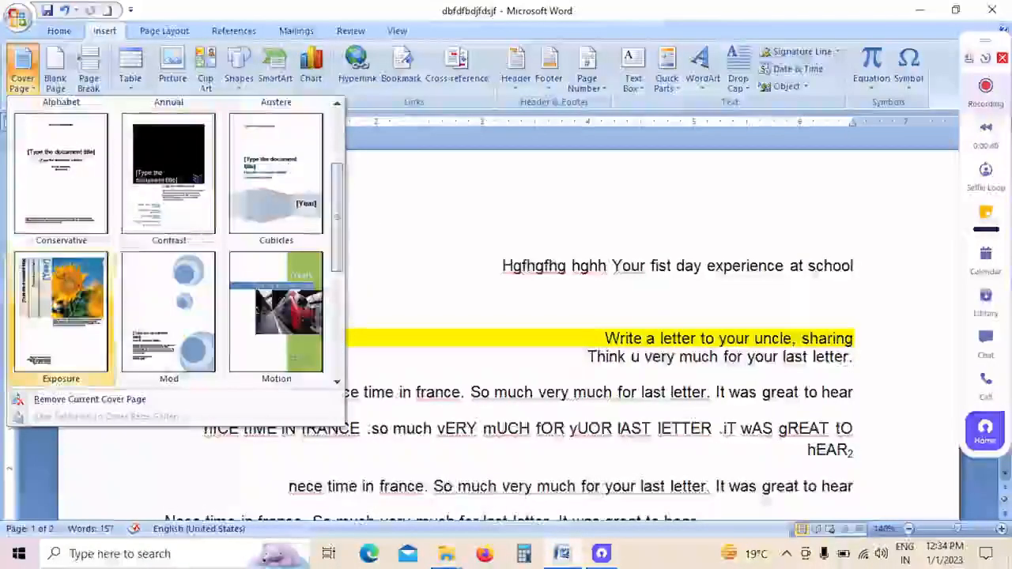
pyautogui.click(52, 308)
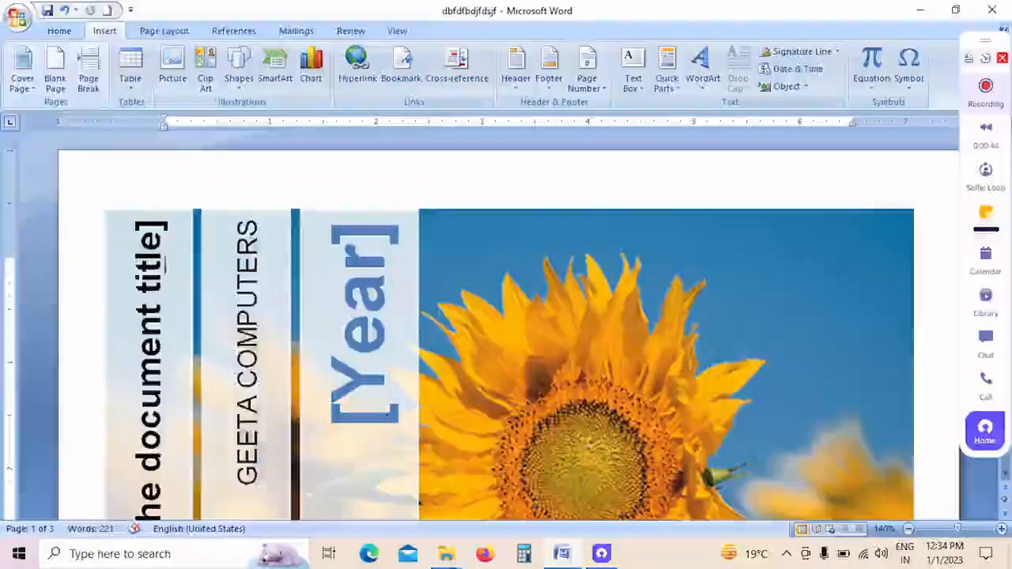
pyautogui.scroll(-5, 451, 266)
pyautogui.scroll(-8, 466, 271)
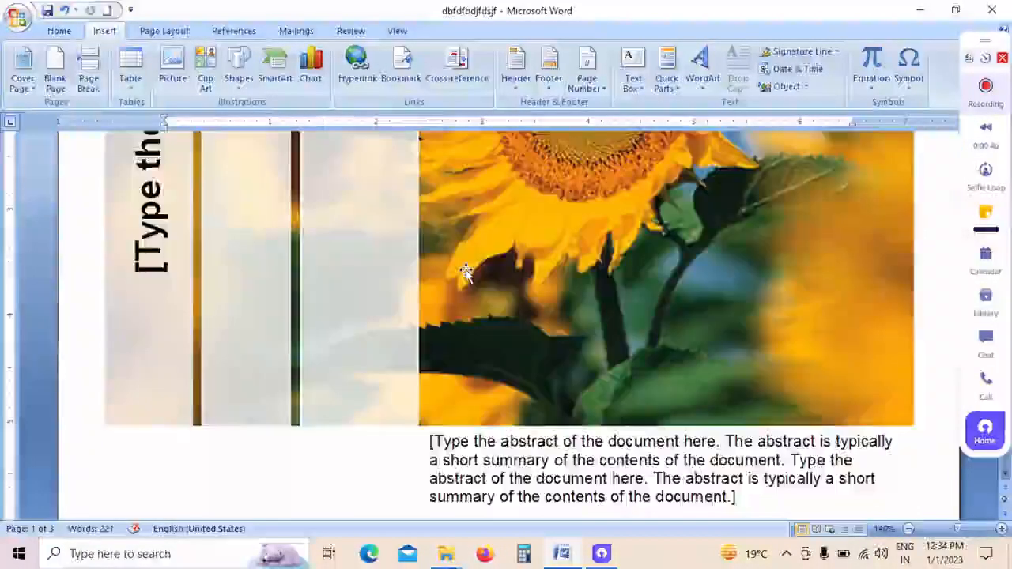
pyautogui.scroll(-10, 464, 264)
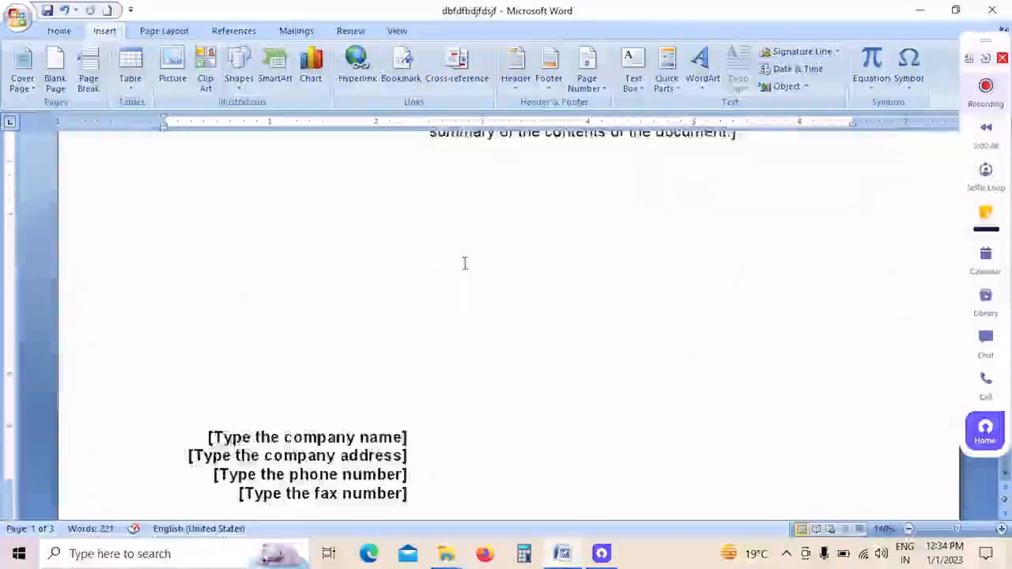
pyautogui.scroll(6, 465, 263)
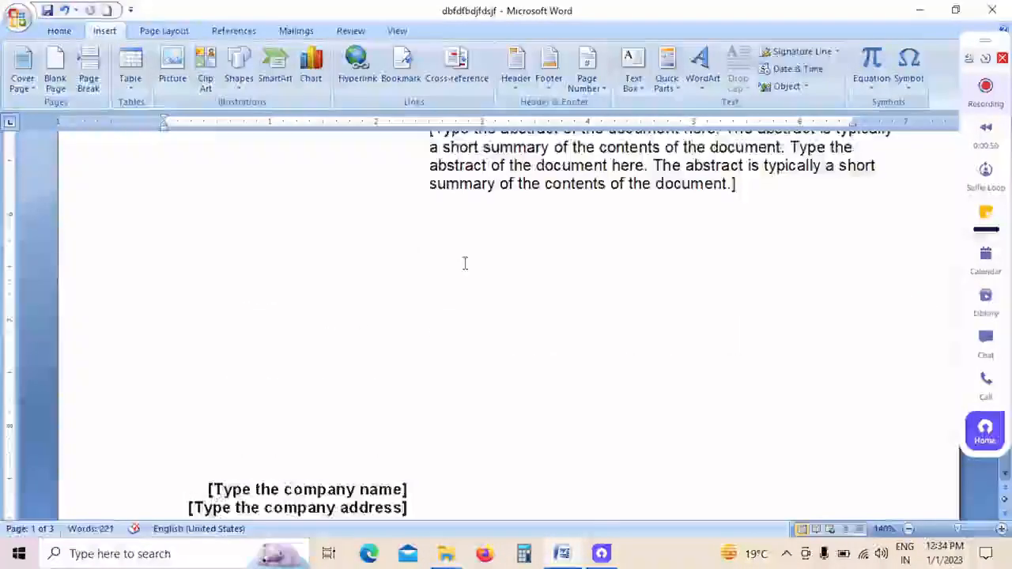
pyautogui.scroll(12, 465, 263)
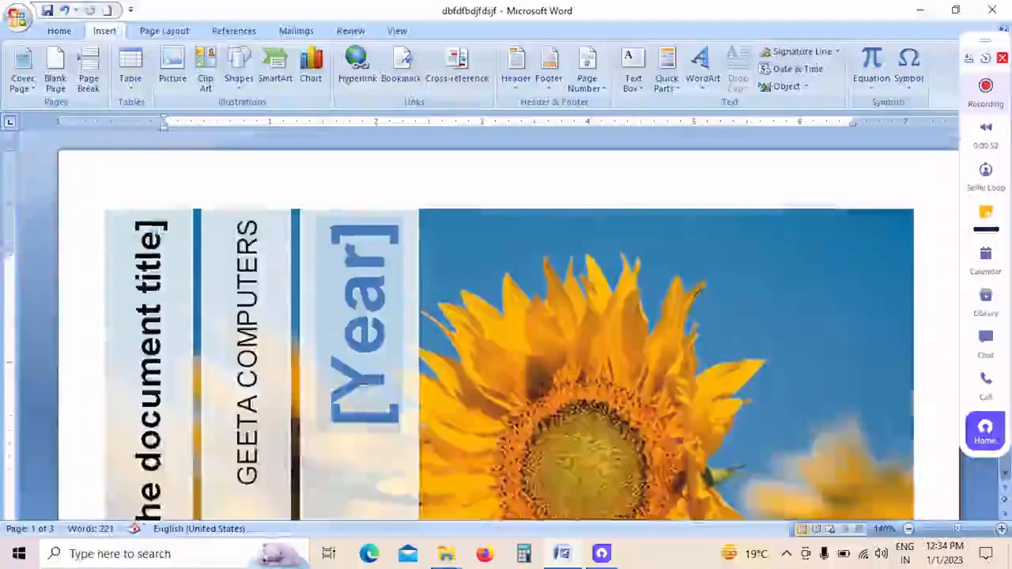
# Step: Set the year on the cover page to 2022 and select the abstract placeholder below the picture
pyautogui.click(362, 304)
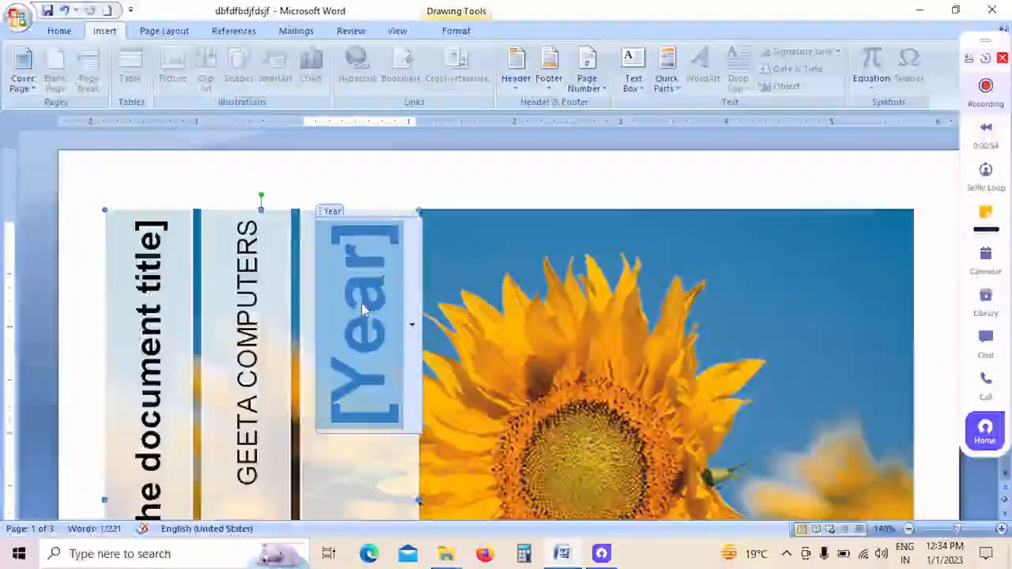
pyautogui.write('2022')
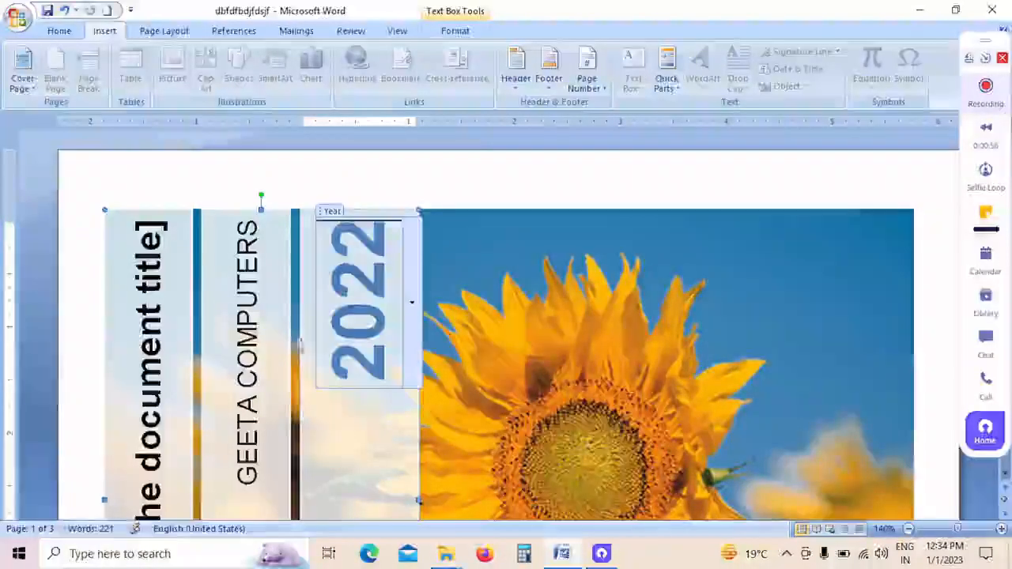
pyautogui.scroll(-2, 506, 324)
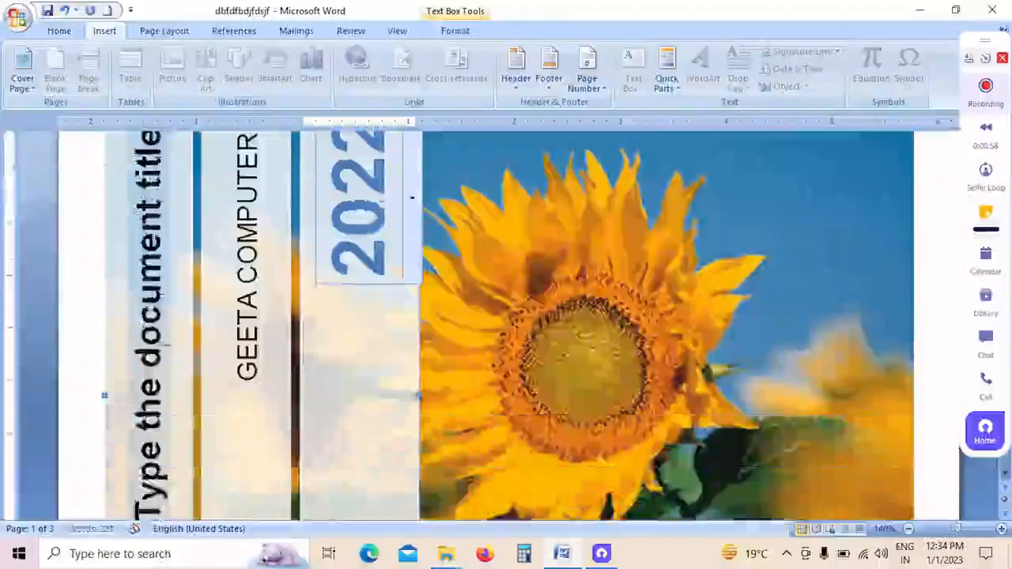
pyautogui.scroll(-8, 463, 296)
pyautogui.click(583, 237)
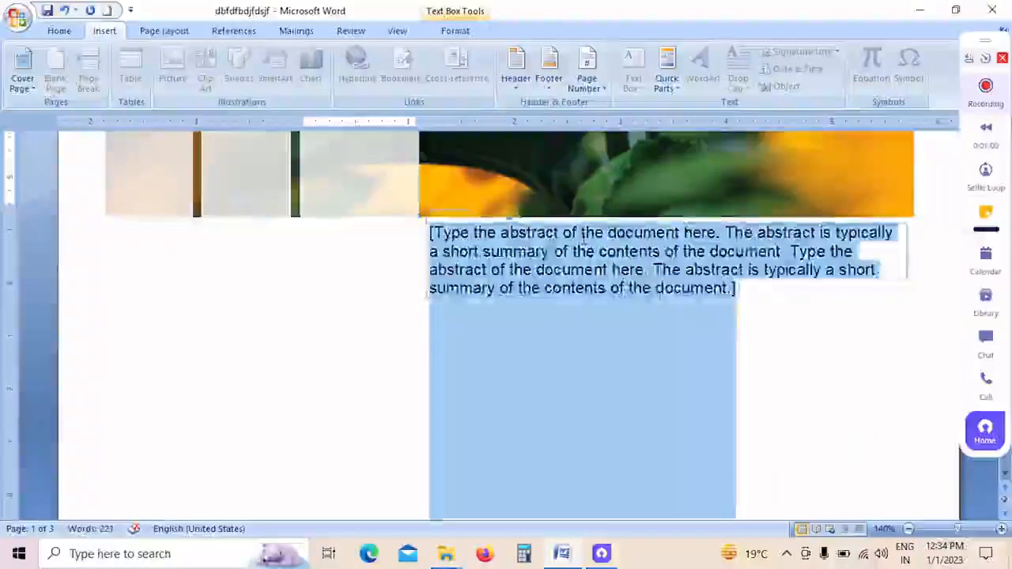
pyautogui.scroll(-5, 751, 262)
pyautogui.scroll(-6, 680, 252)
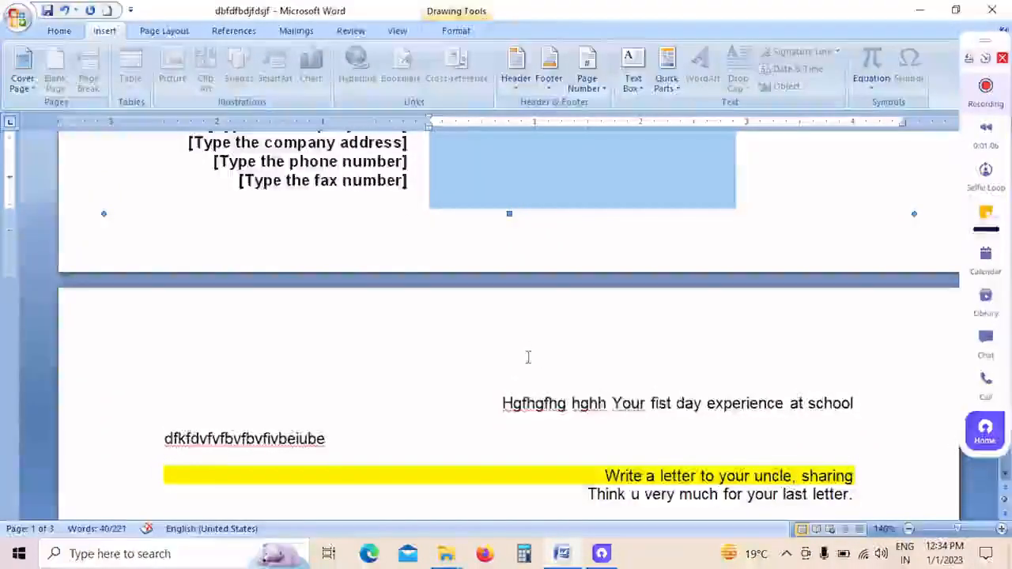
# Step: Insert a blank page before the first text line following the cover page and check the resulting pages
pyautogui.click(506, 379)
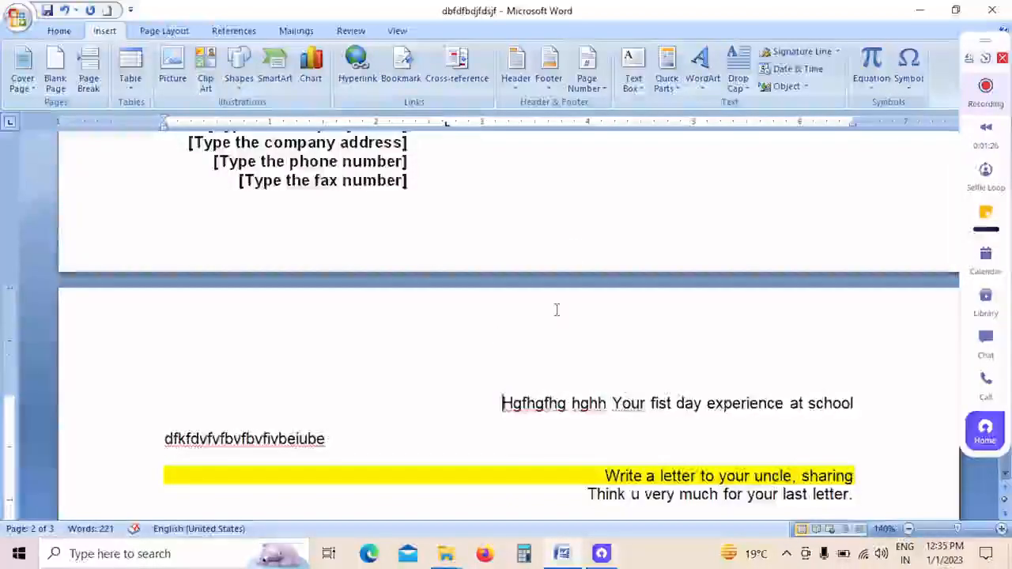
pyautogui.scroll(-4, 561, 309)
pyautogui.scroll(3, 596, 315)
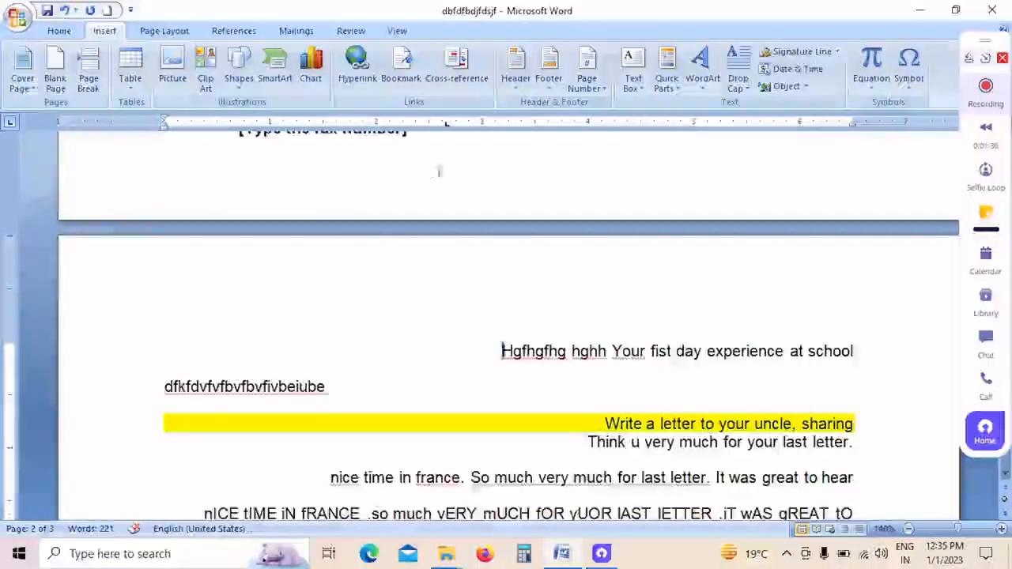
pyautogui.scroll(4, 515, 213)
pyautogui.scroll(-5, 515, 213)
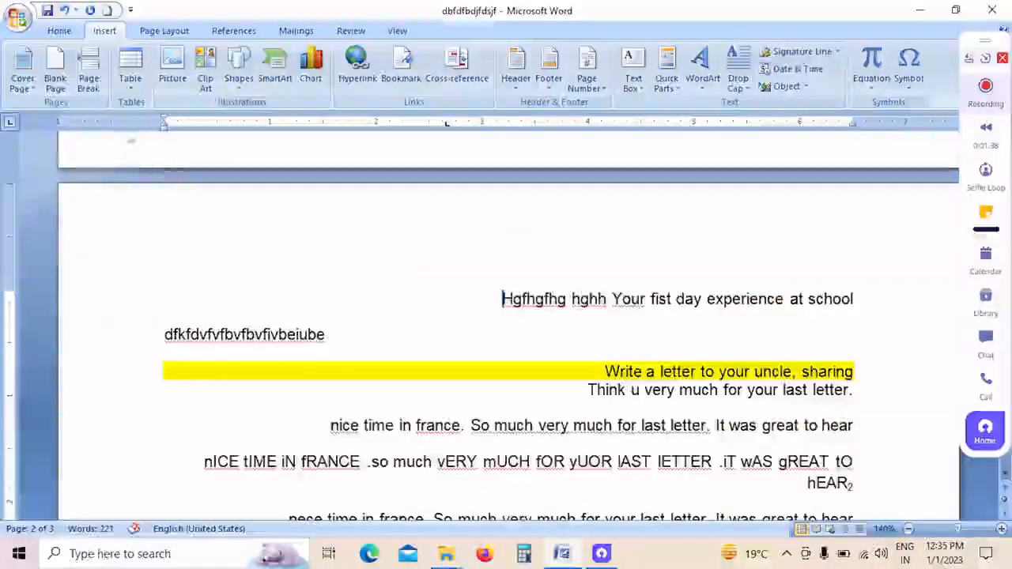
pyautogui.click(66, 89)
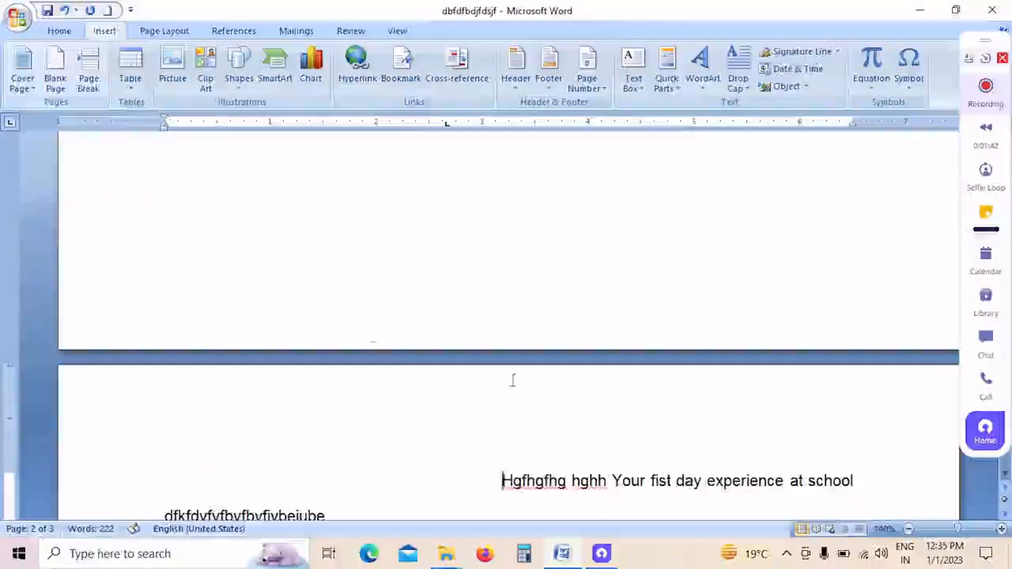
pyautogui.scroll(4, 513, 384)
pyautogui.scroll(10, 513, 383)
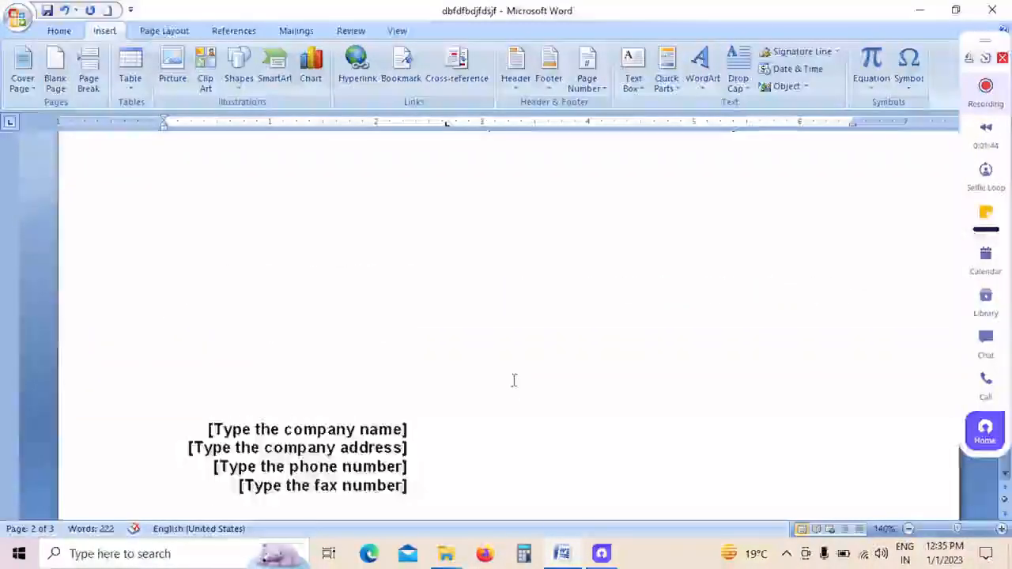
pyautogui.scroll(-10, 510, 375)
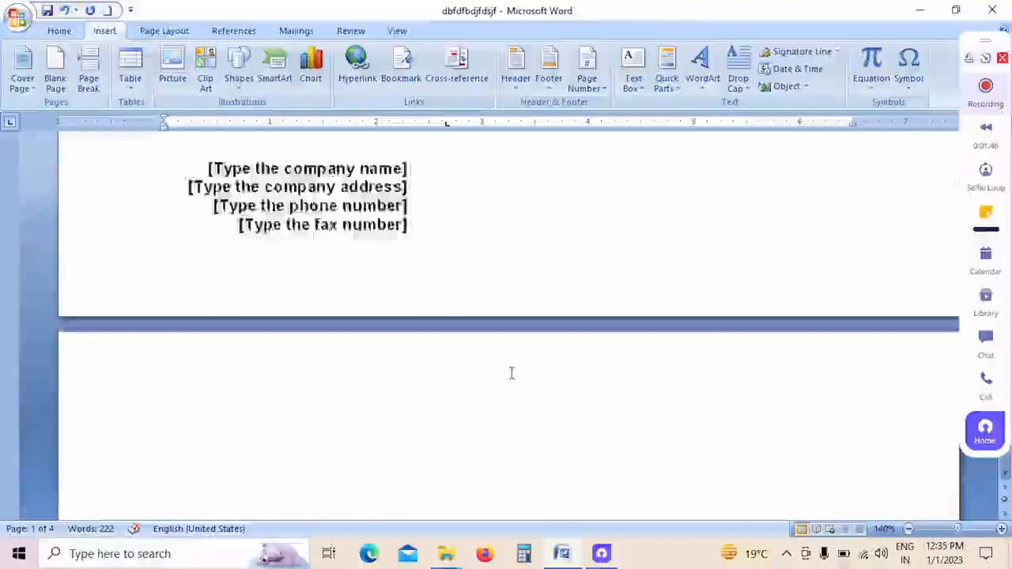
pyautogui.scroll(-8, 510, 379)
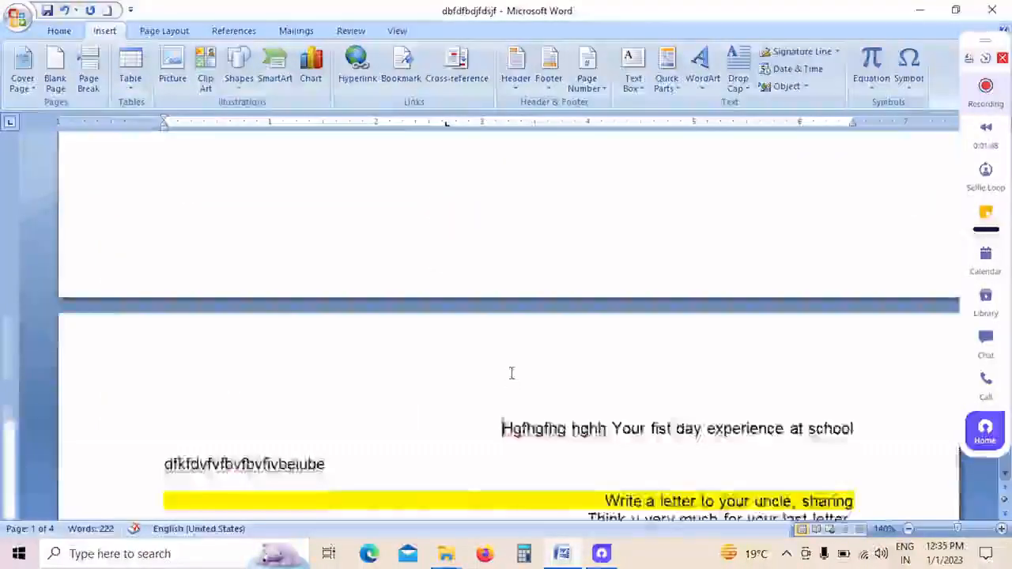
pyautogui.scroll(-10, 526, 273)
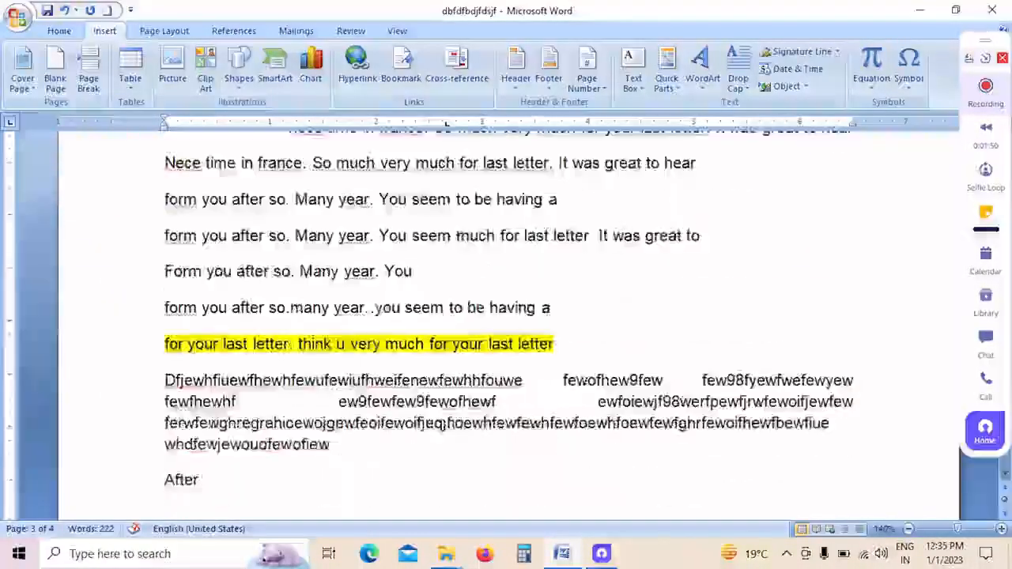
# Step: Add short filler lines such as "B", "Fg", "Fdg" and "Dfg" below "After", continuing onto the next page
pyautogui.press('Return')
pyautogui.write('b fg fdg fg dfg ')
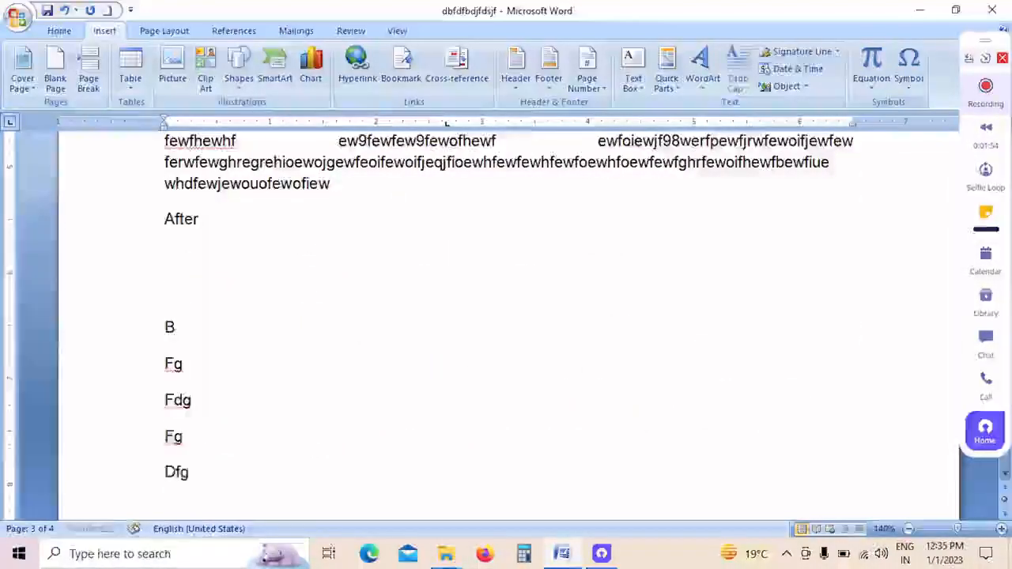
pyautogui.write('dfg fg dfg')
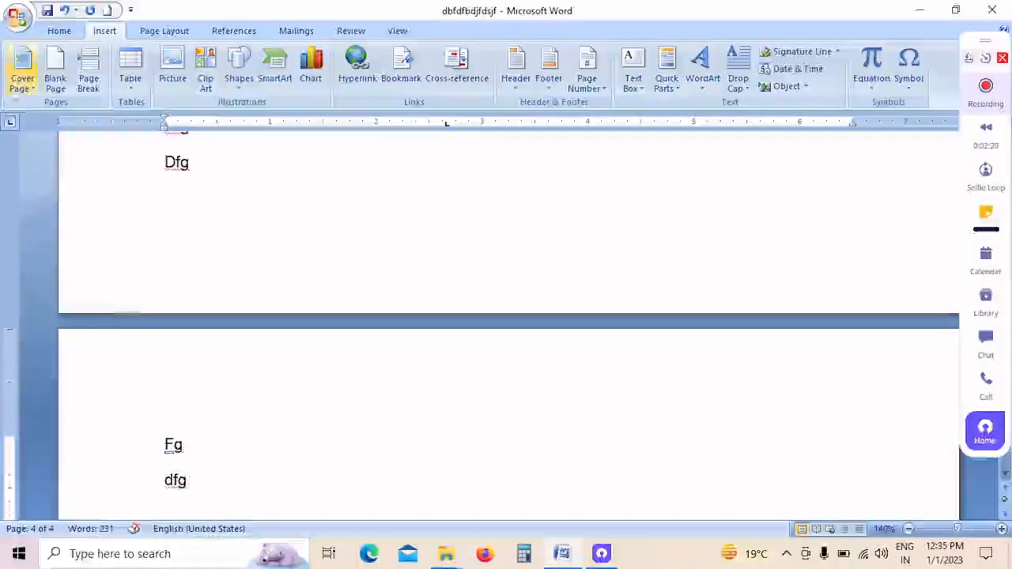
# Step: Insert a blank page between the last two filler lines, "Fg" and "dfg", and check the pages around it
pyautogui.click(57, 89)
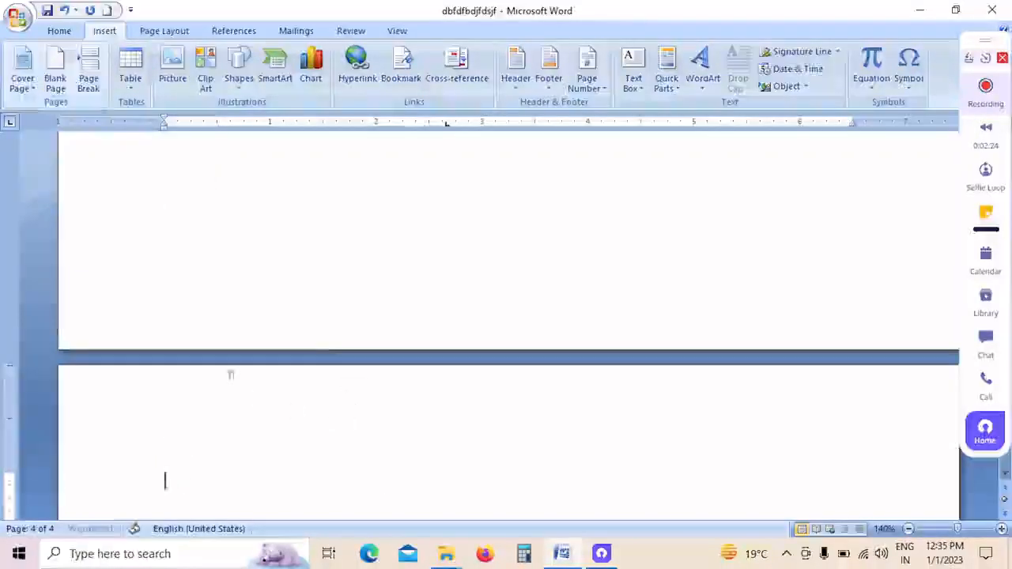
pyautogui.scroll(-6, 217, 352)
pyautogui.scroll(7, 213, 354)
pyautogui.scroll(2, 213, 353)
pyautogui.scroll(3, 213, 353)
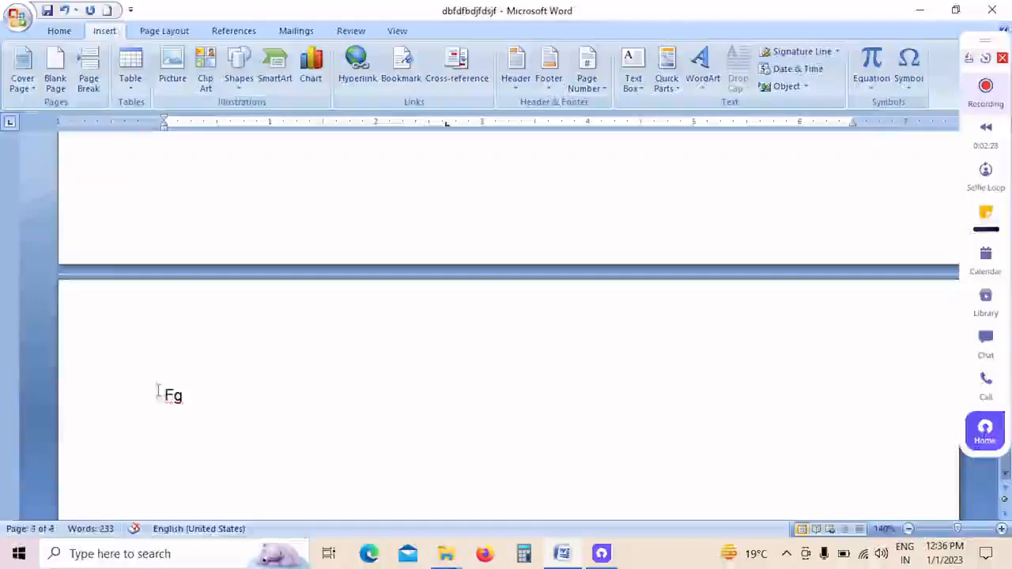
pyautogui.scroll(10, 325, 358)
pyautogui.scroll(-6, 325, 357)
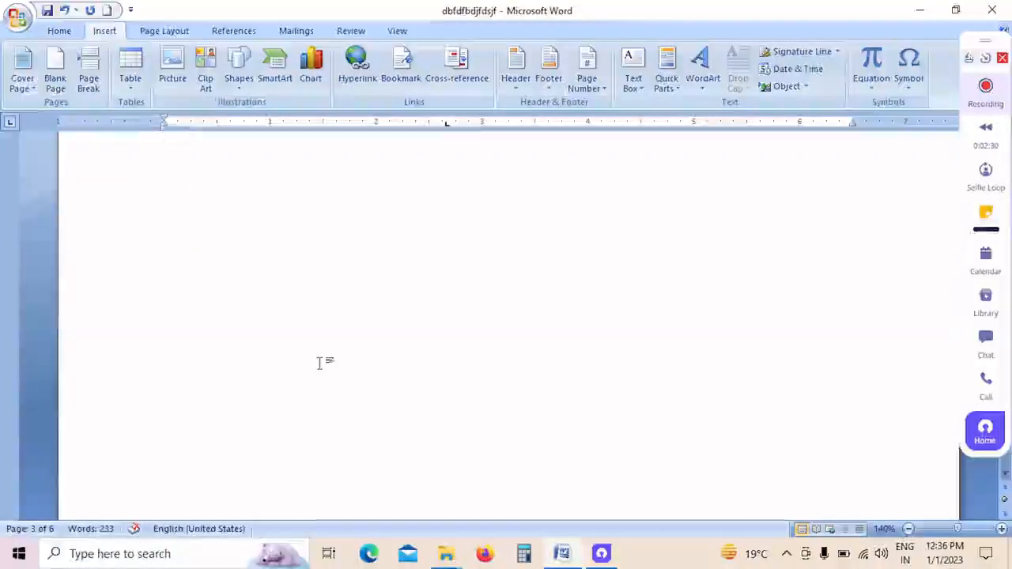
pyautogui.scroll(-5, 319, 363)
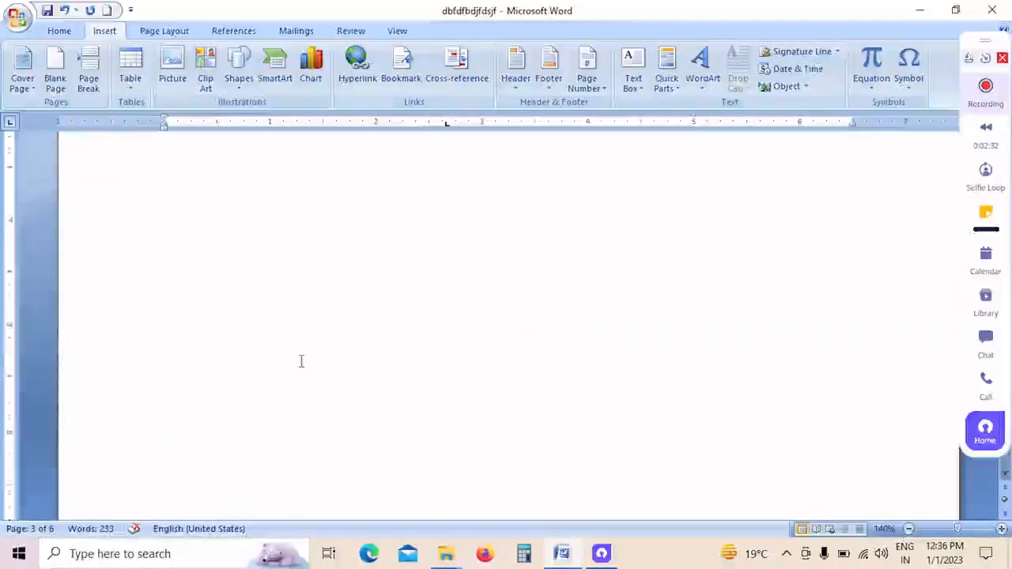
pyautogui.scroll(-5, 301, 361)
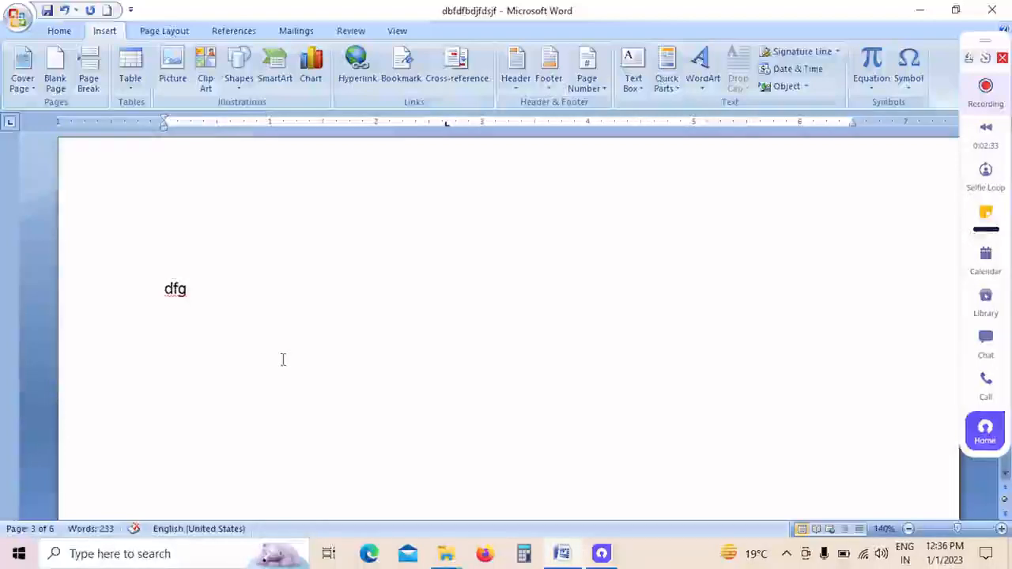
pyautogui.scroll(-4, 283, 360)
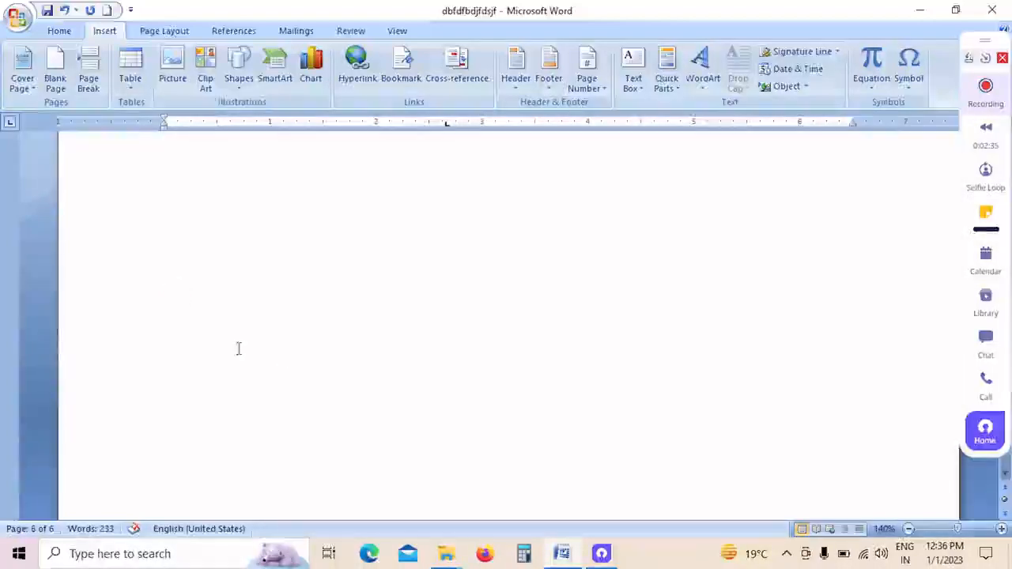
# Step: Insert a page break at the end of the highlighted line "for your last letter. think u very much for your last letter"
pyautogui.scroll(1, 238, 349)
pyautogui.scroll(10, 238, 348)
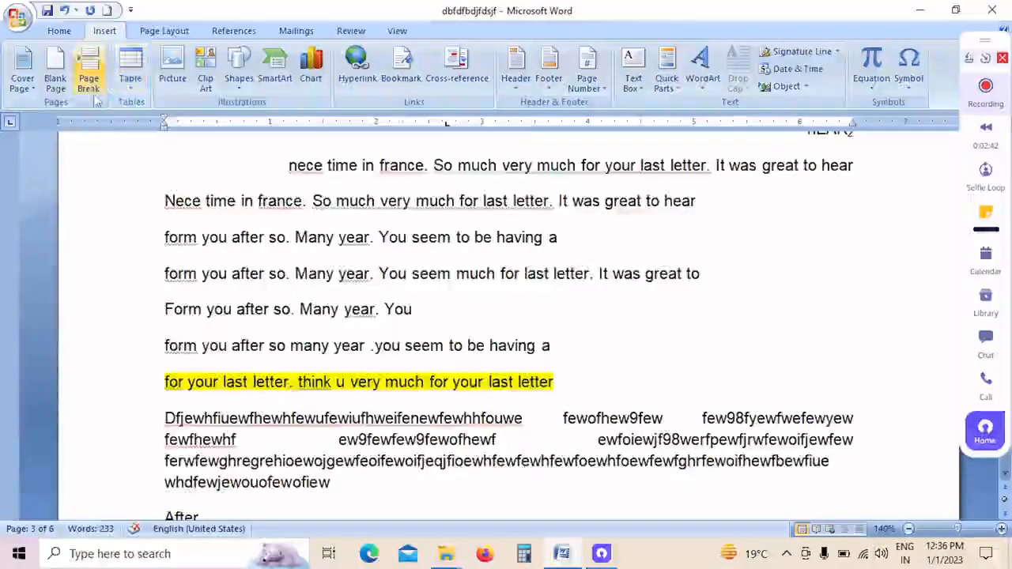
pyautogui.scroll(-5, 612, 363)
pyautogui.scroll(-7, 470, 364)
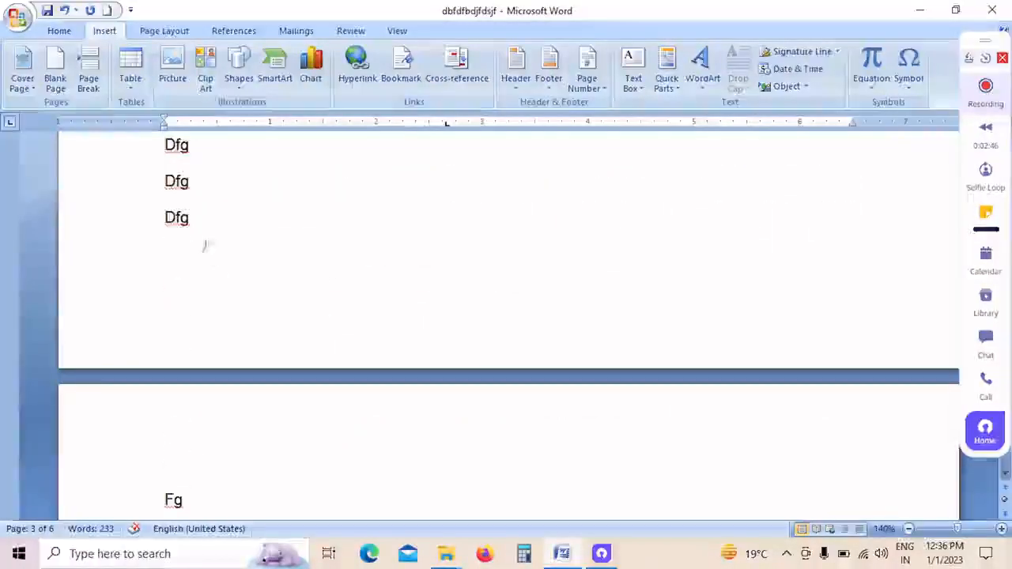
pyautogui.scroll(10, 317, 245)
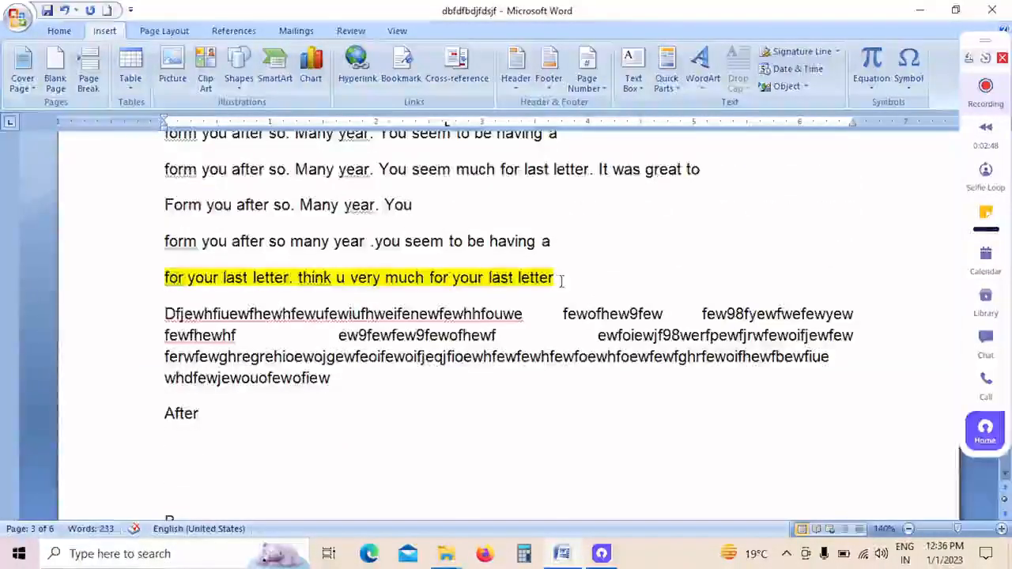
pyautogui.click(562, 281)
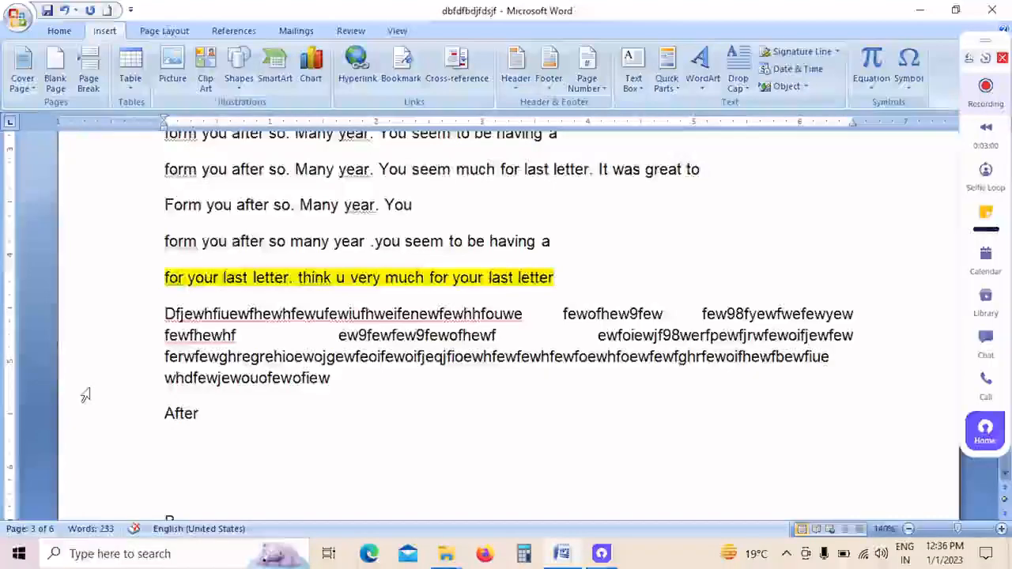
pyautogui.scroll(-1, 86, 395)
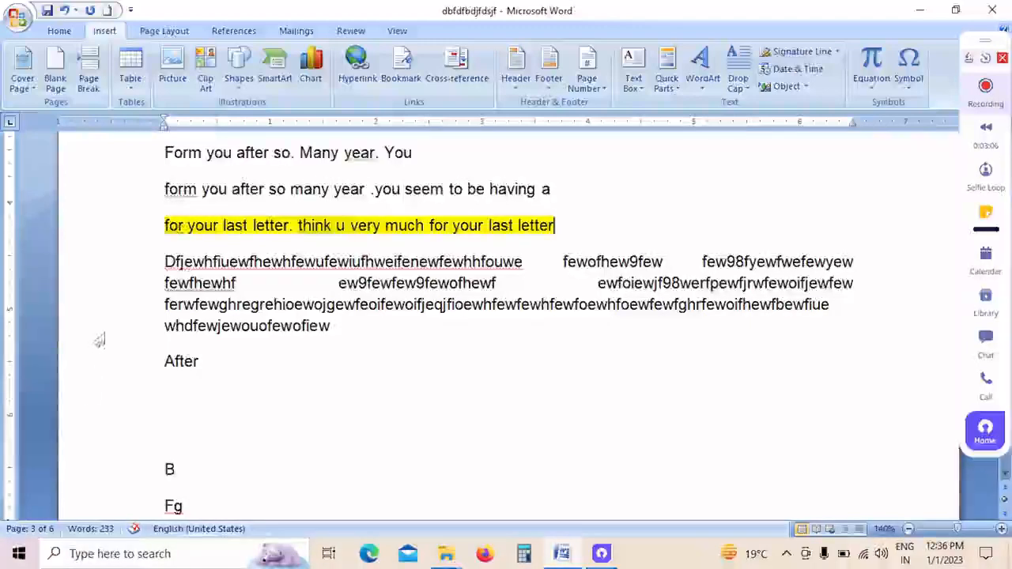
pyautogui.click(96, 84)
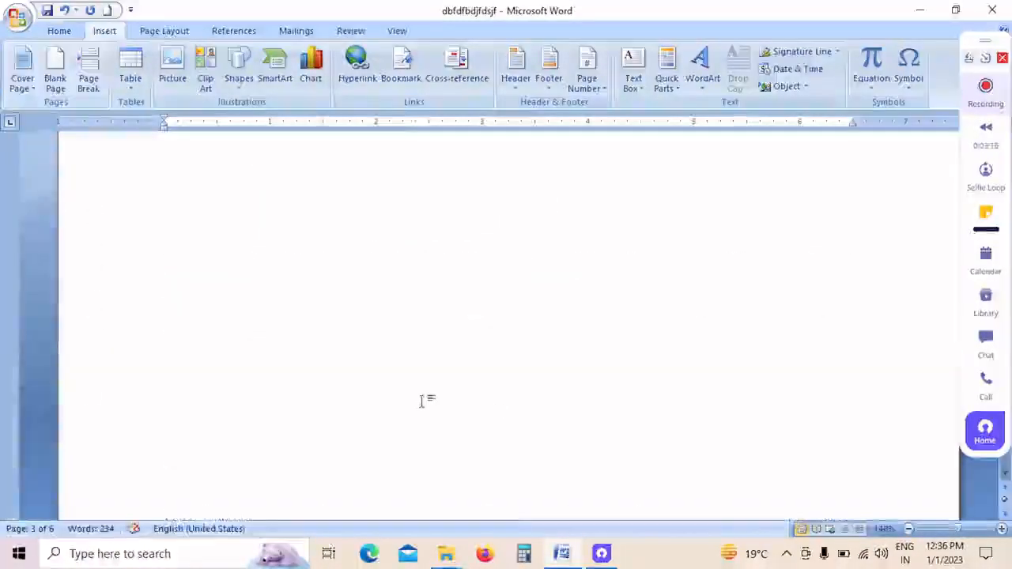
# Step: Check the pages around the inserted page break, from the following text back to the cover page
pyautogui.press('BackSpace')
pyautogui.click(574, 211)
pyautogui.scroll(-2, 557, 223)
pyautogui.scroll(-5, 556, 223)
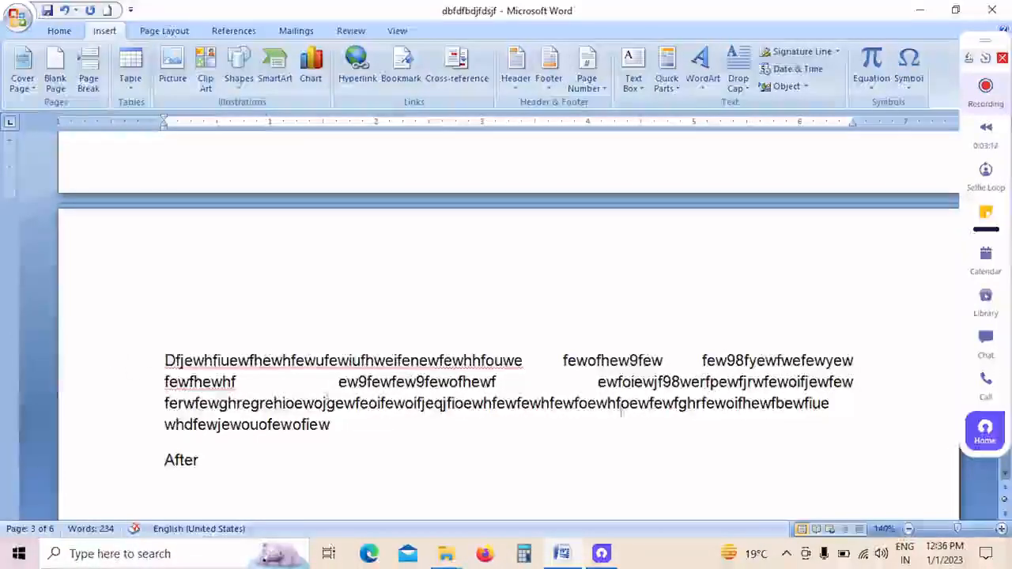
pyautogui.scroll(7, 268, 344)
pyautogui.scroll(15, 268, 343)
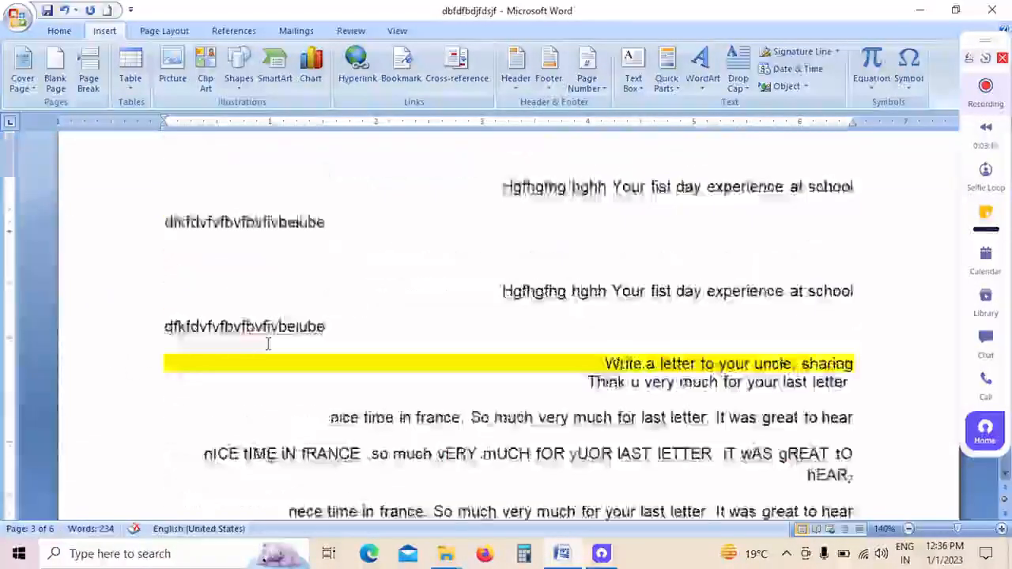
pyautogui.scroll(6, 268, 345)
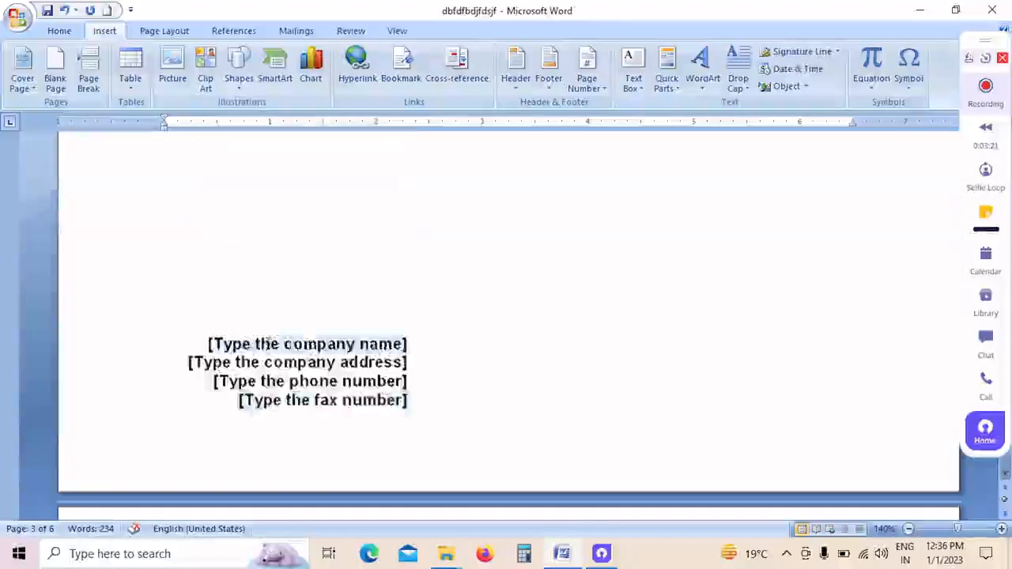
# Step: Insert a 5x5 table at the start of the blank page following the cover page
pyautogui.scroll(-5, 268, 344)
pyautogui.click(201, 315)
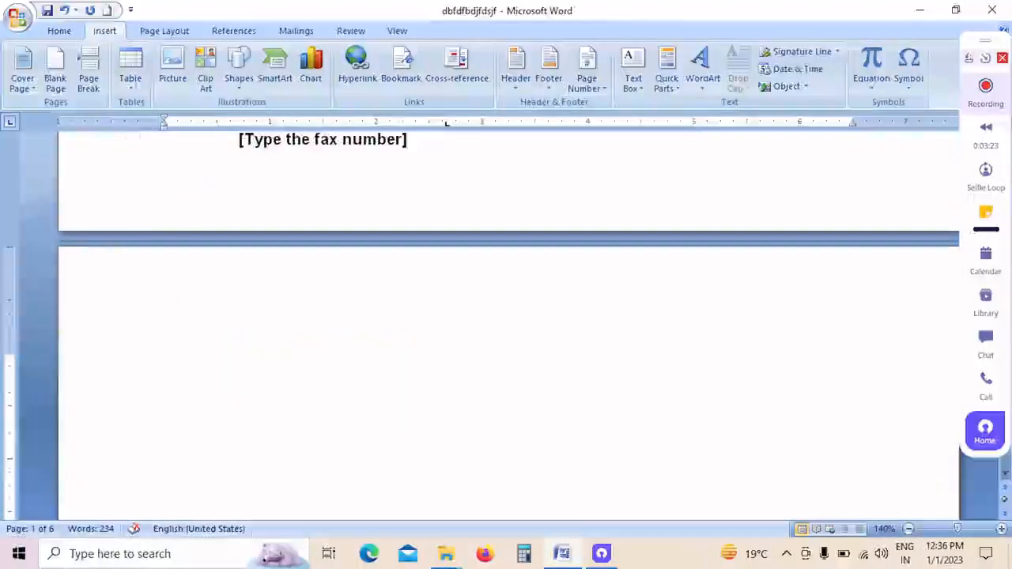
pyautogui.click(135, 89)
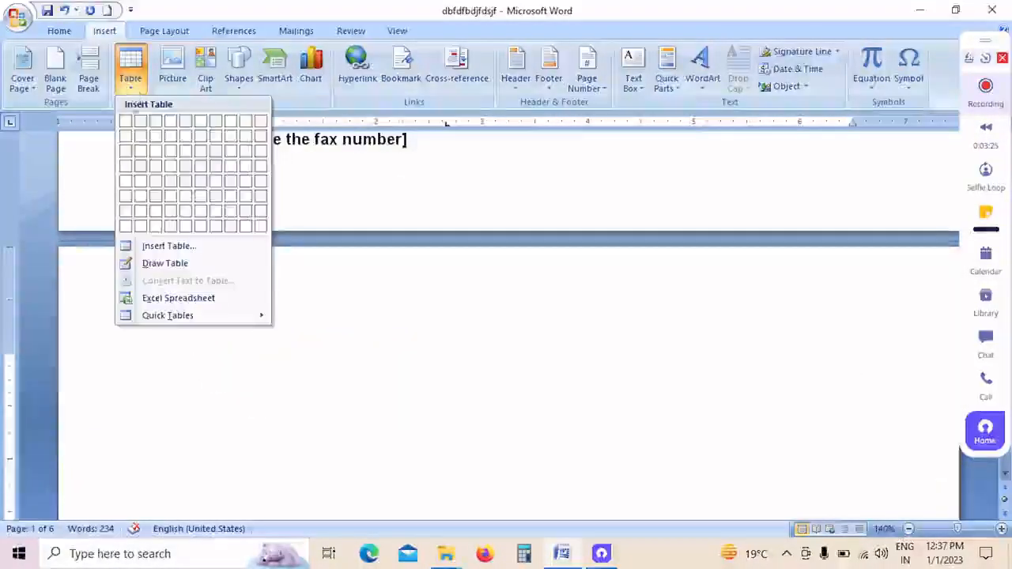
pyautogui.click(182, 186)
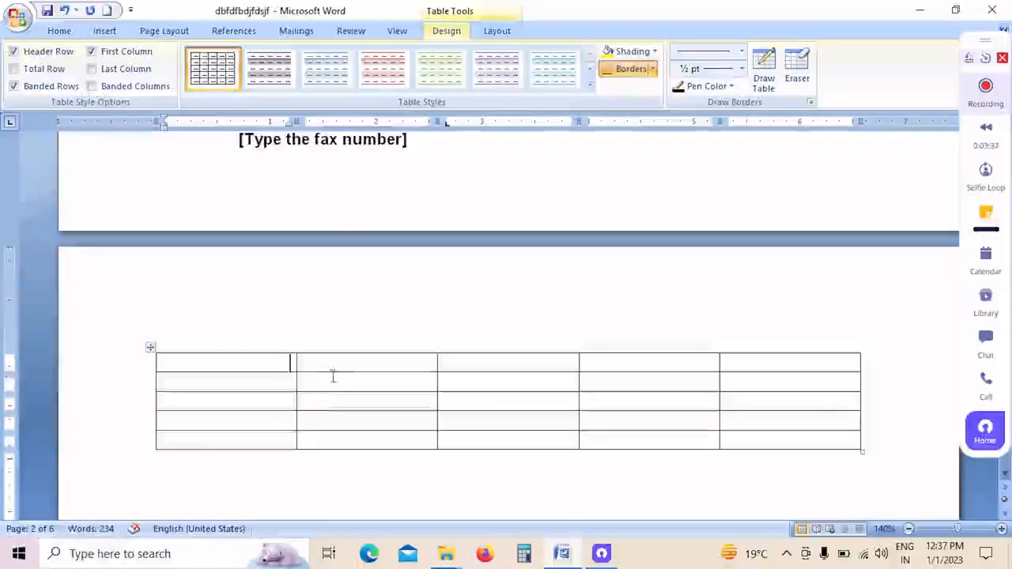
# Step: Place the cursor alternately below and inside the 5x5 table to see when the Table Tools are available
pyautogui.scroll(-1, 329, 371)
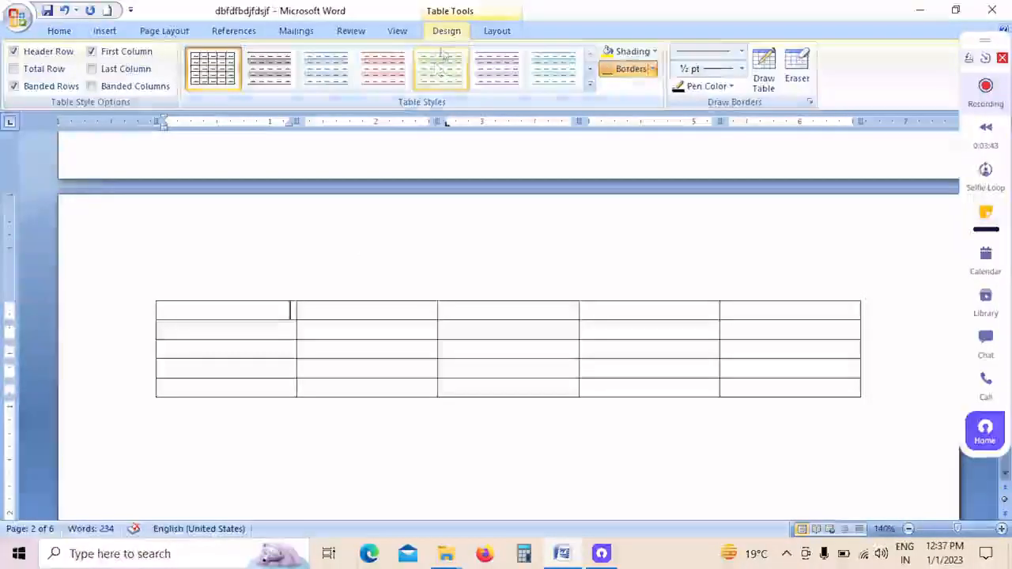
pyautogui.click(854, 406)
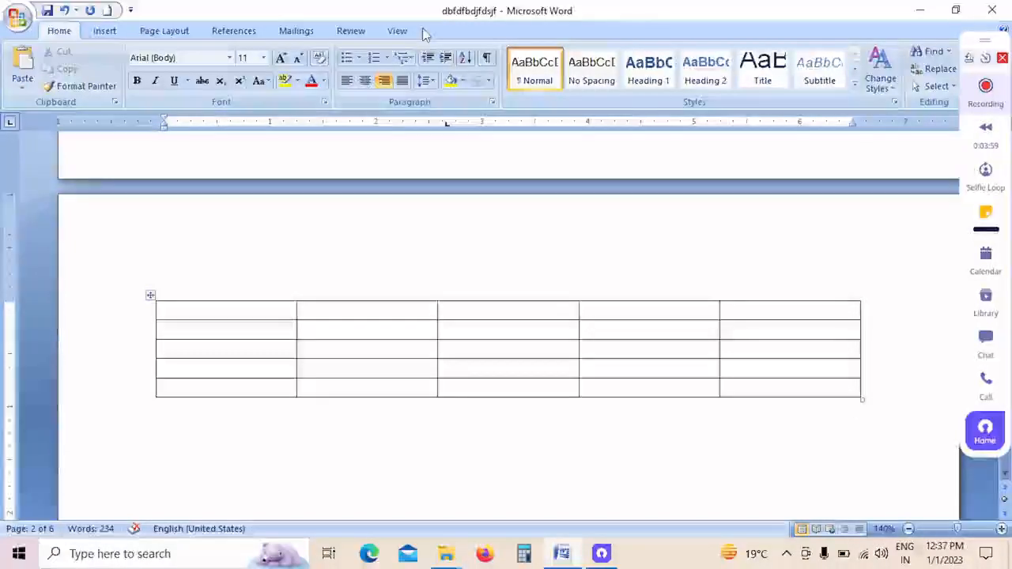
pyautogui.click(487, 331)
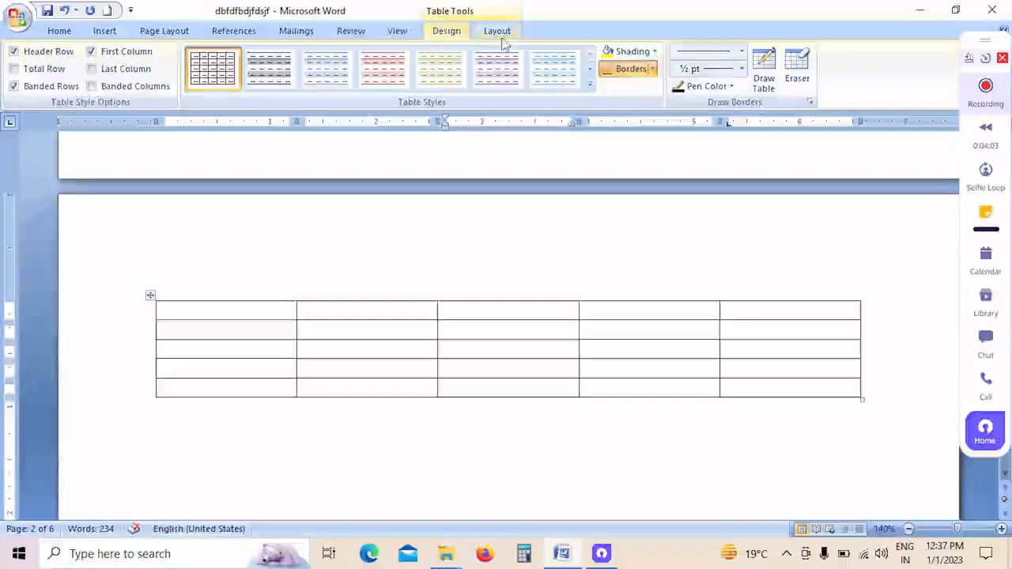
pyautogui.click(457, 431)
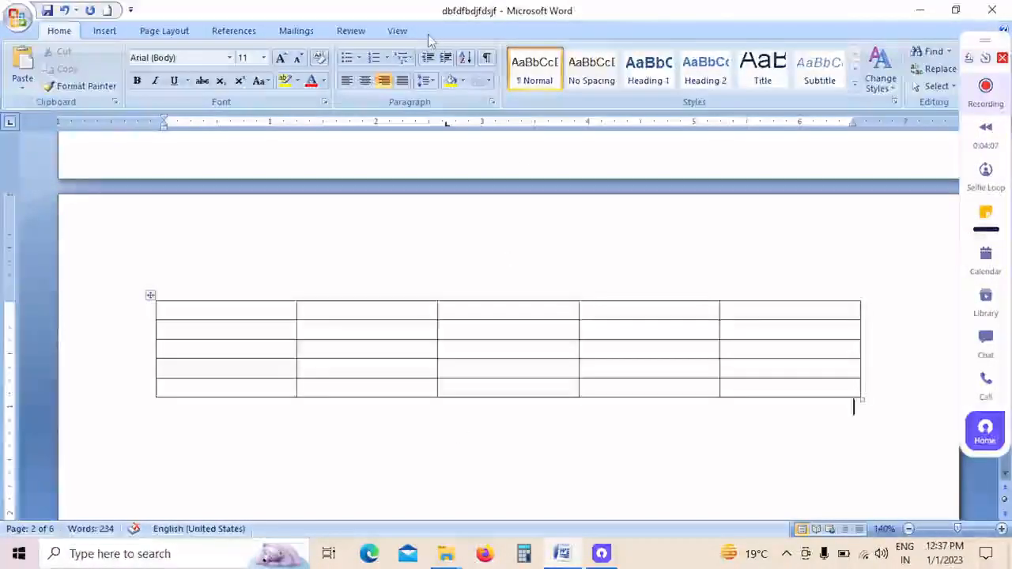
# Step: Try inserting a table with 14 columns and 30 rows directly below the 5x5 table, and undo the insertion
pyautogui.click(117, 35)
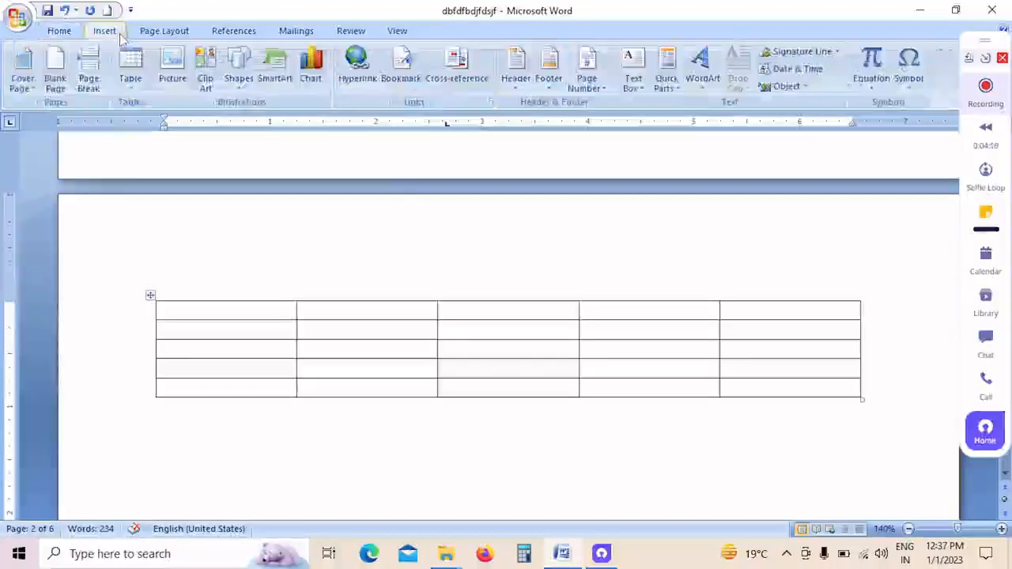
pyautogui.click(131, 67)
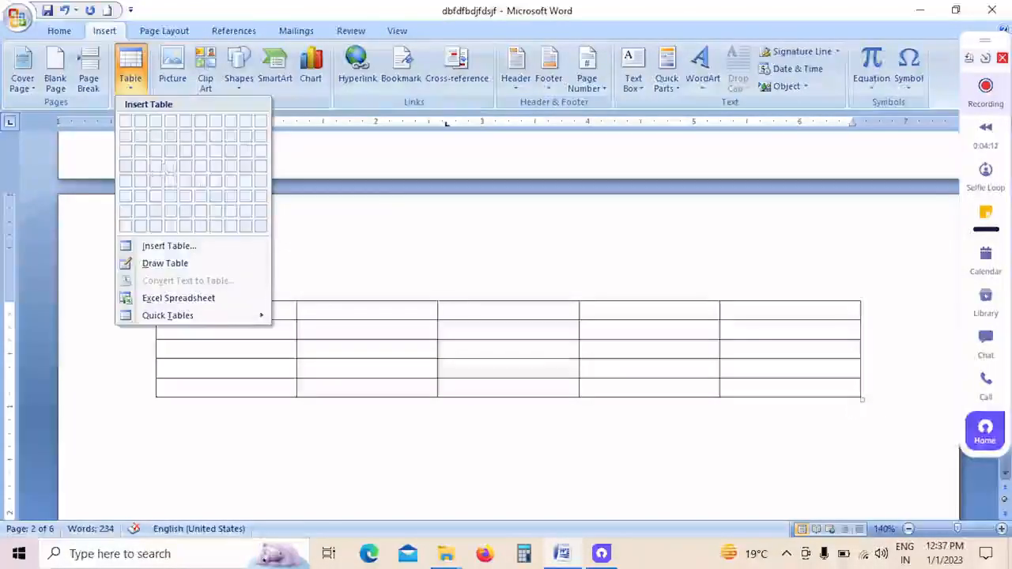
pyautogui.click(168, 248)
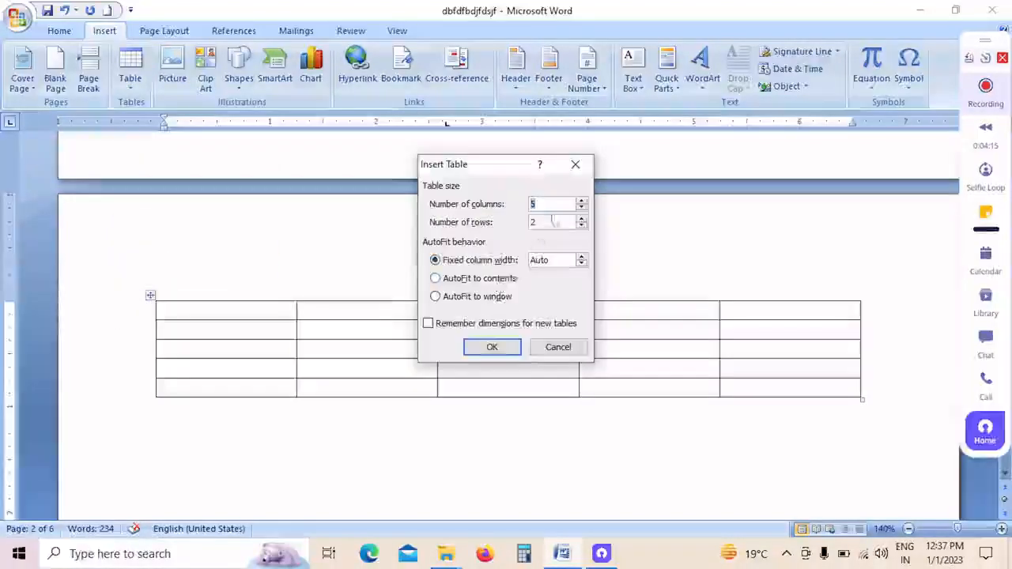
pyautogui.click(582, 207)
pyautogui.click(582, 207)
pyautogui.click(583, 202)
pyautogui.click(583, 202)
pyautogui.click(583, 202)
pyautogui.click(583, 202)
pyautogui.click(583, 202)
pyautogui.click(489, 226)
pyautogui.write('30')
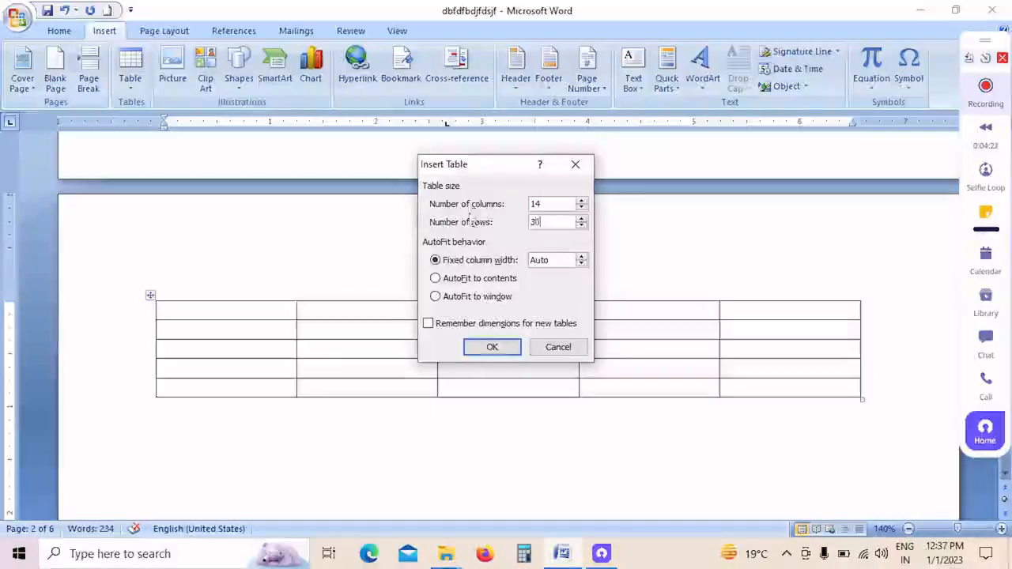
pyautogui.click(492, 347)
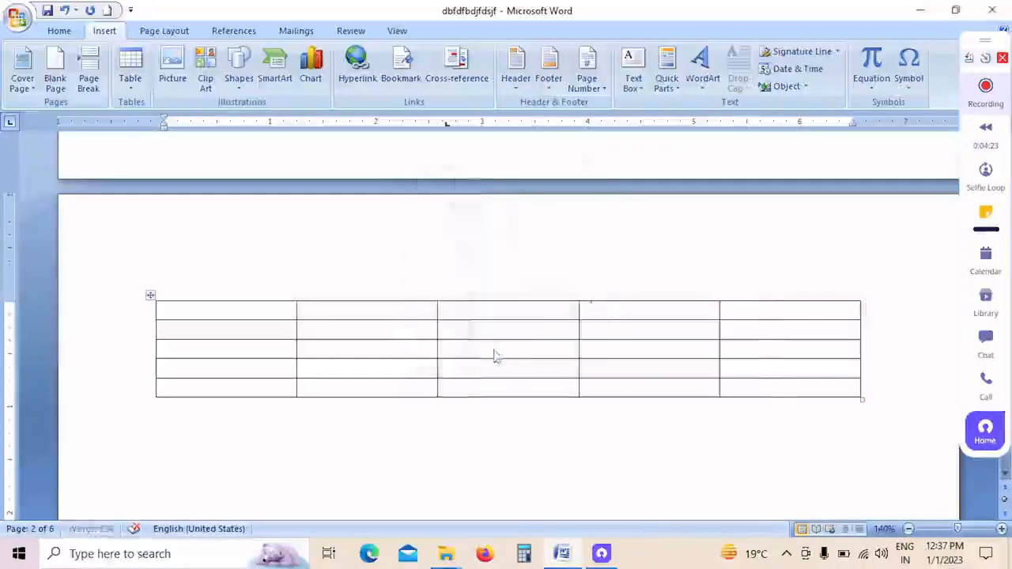
pyautogui.scroll(-3, 500, 332)
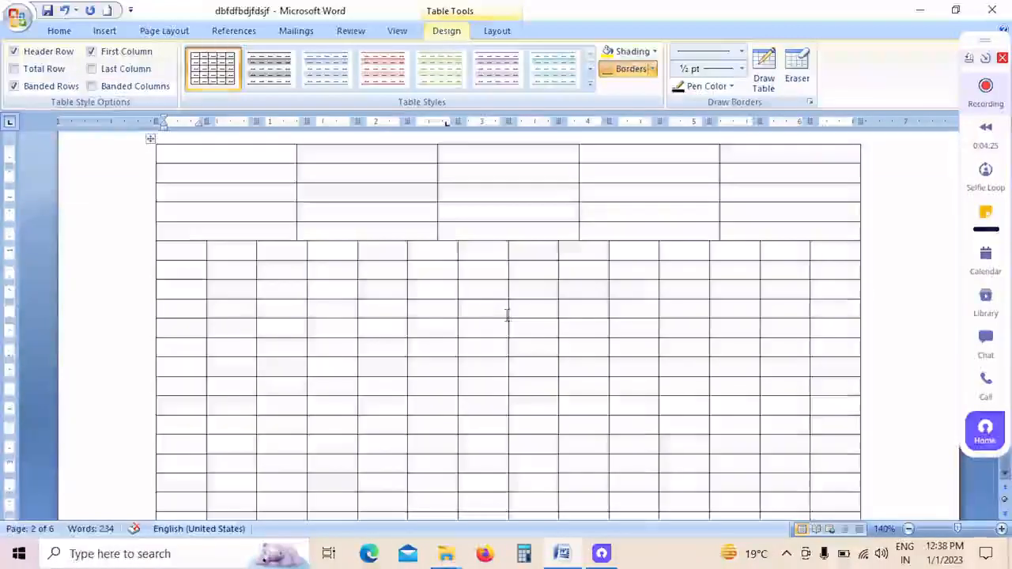
pyautogui.hotkey('ctrl', 'z')
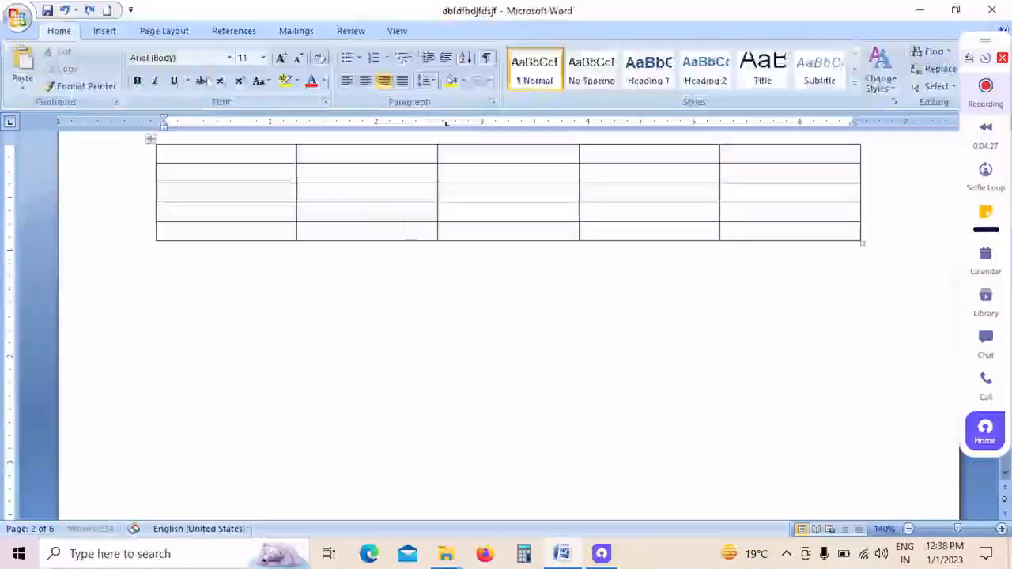
# Step: Draw an extra, taller row beneath the 5x5 table, with one cell spanning the first three columns and another spanning the last two
pyautogui.scroll(2, 855, 249)
pyautogui.click(104, 30)
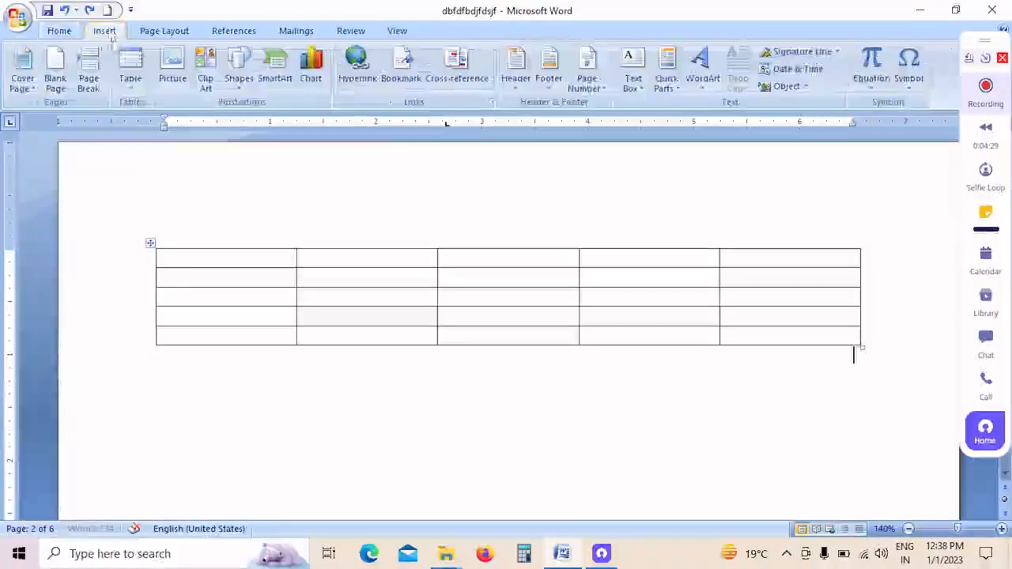
pyautogui.click(130, 69)
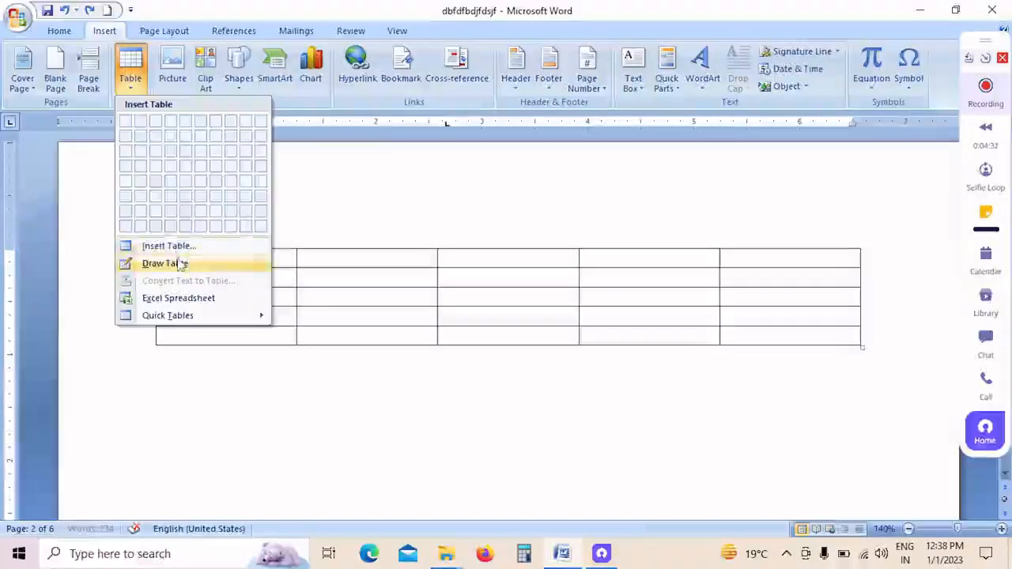
pyautogui.click(199, 265)
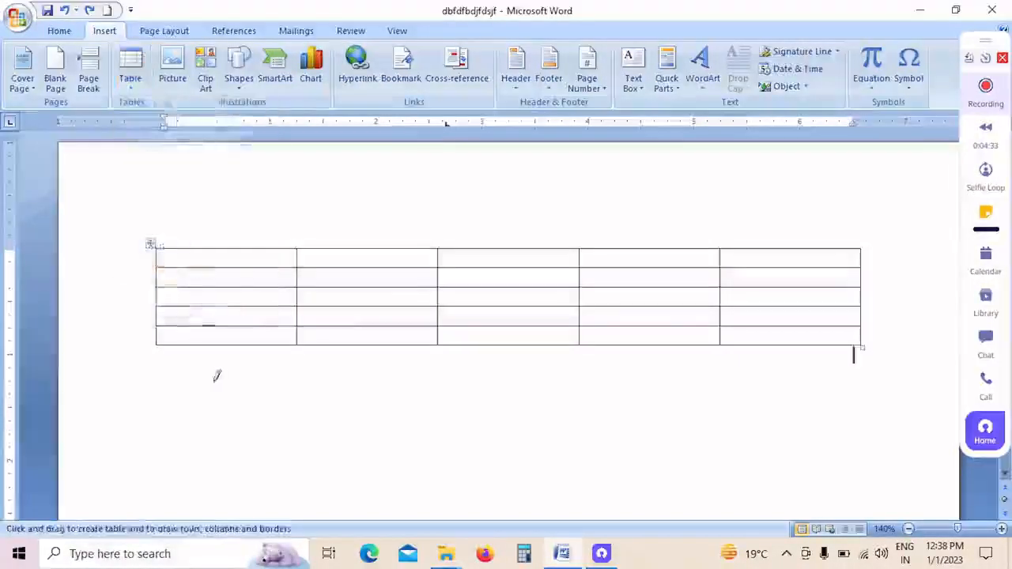
pyautogui.moveTo(158, 341); pyautogui.dragTo(178, 353)
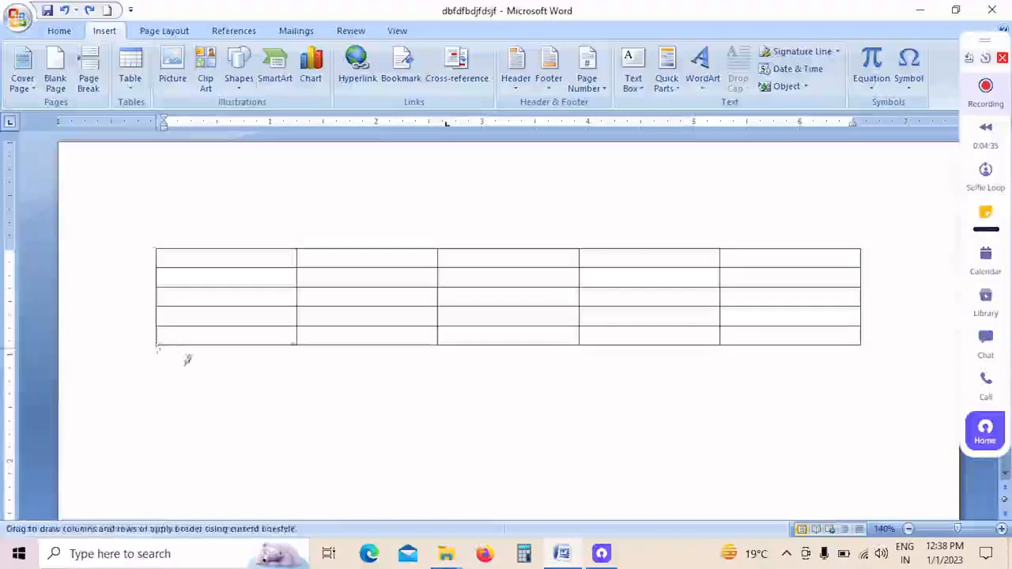
pyautogui.moveTo(270, 373); pyautogui.dragTo(411, 386)
pyautogui.moveTo(492, 379)
pyautogui.mouseDown()
pyautogui.moveTo(598, 378)
pyautogui.moveTo(586, 380)
pyautogui.mouseUp()
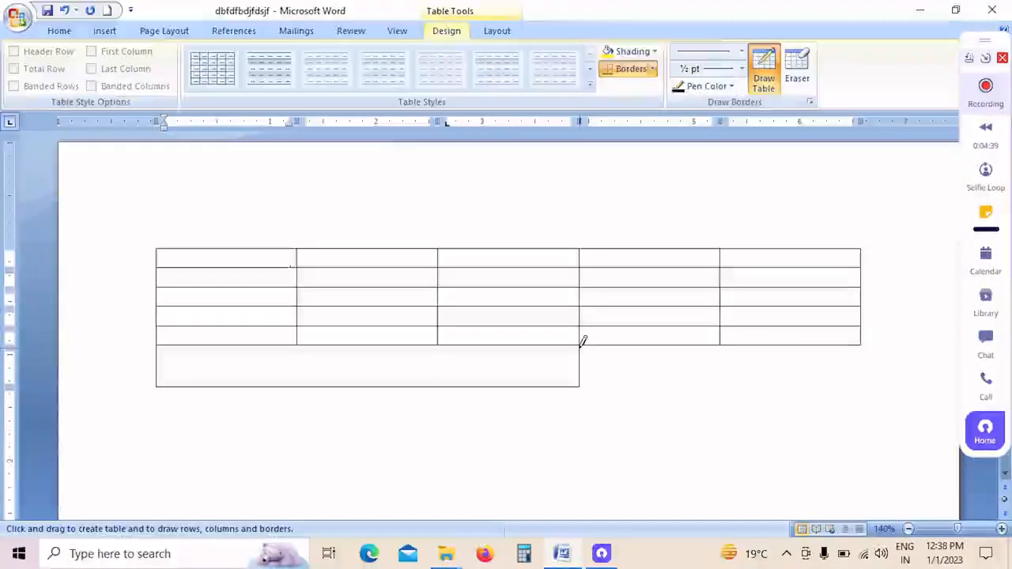
pyautogui.moveTo(686, 394)
pyautogui.mouseDown()
pyautogui.moveTo(795, 402)
pyautogui.moveTo(855, 381)
pyautogui.mouseUp()
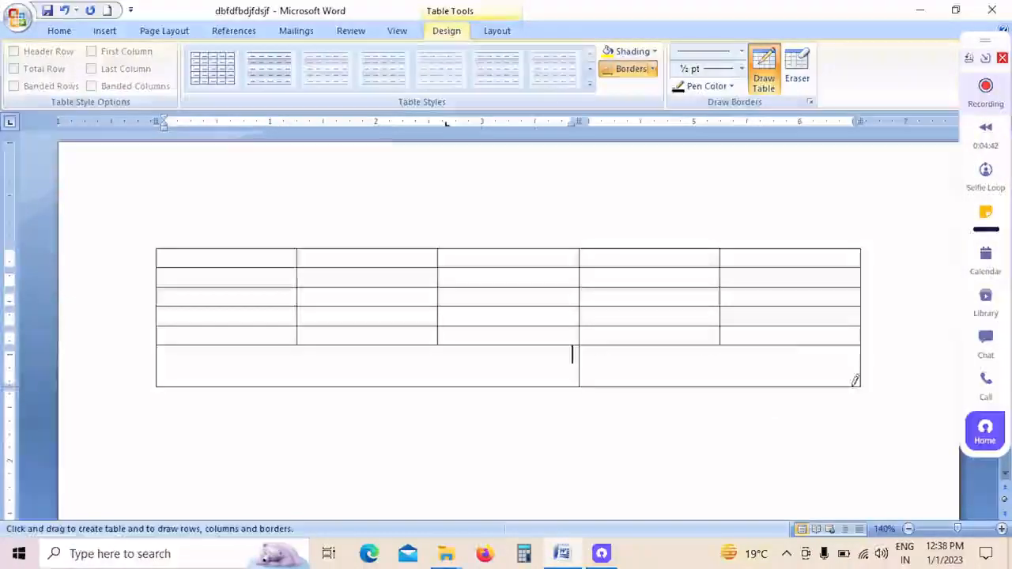
# Step: Turn off Draw Table mode to return to the normal text cursor
pyautogui.click(108, 33)
pyautogui.click(130, 67)
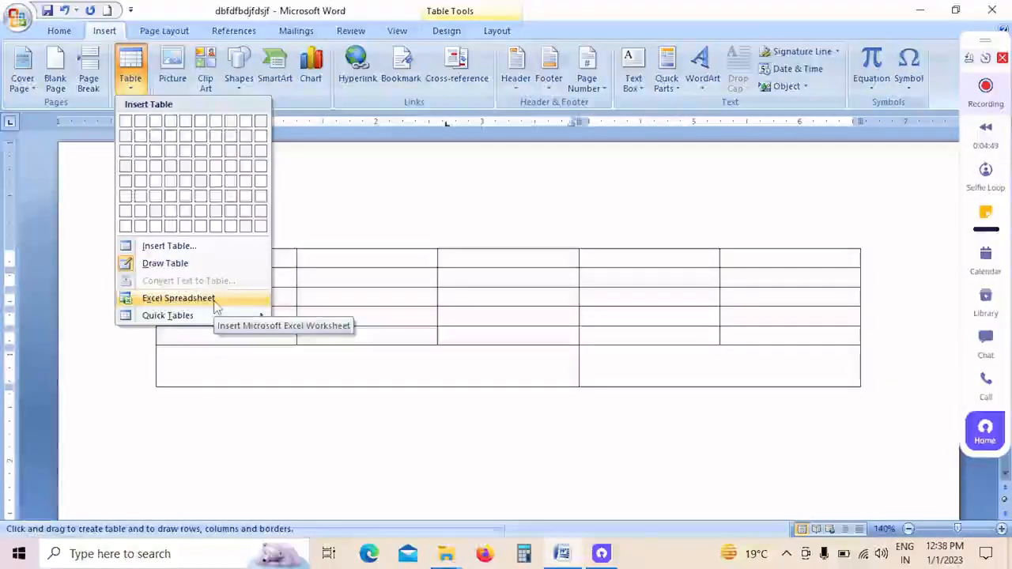
pyautogui.click(165, 263)
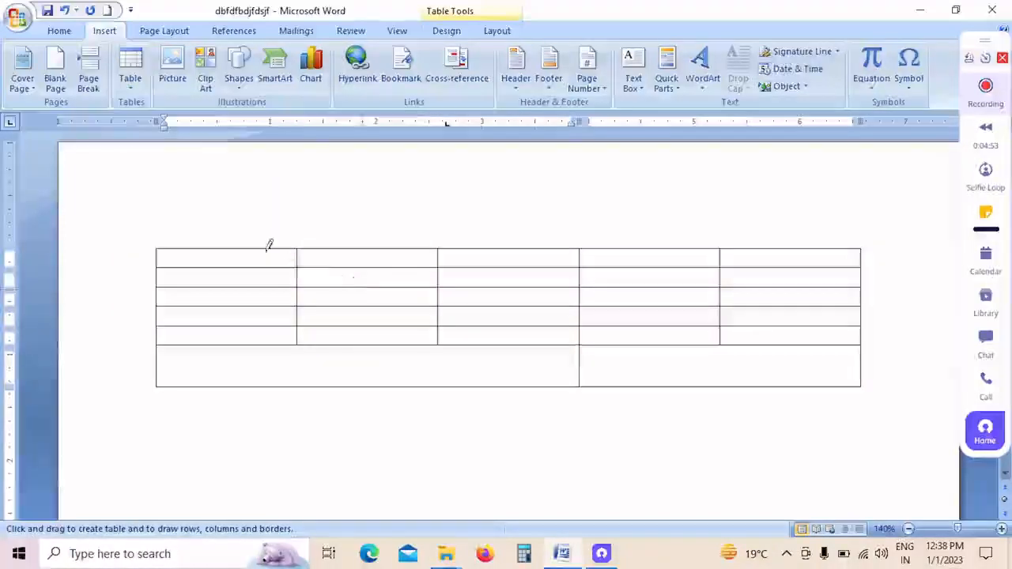
pyautogui.click(259, 256)
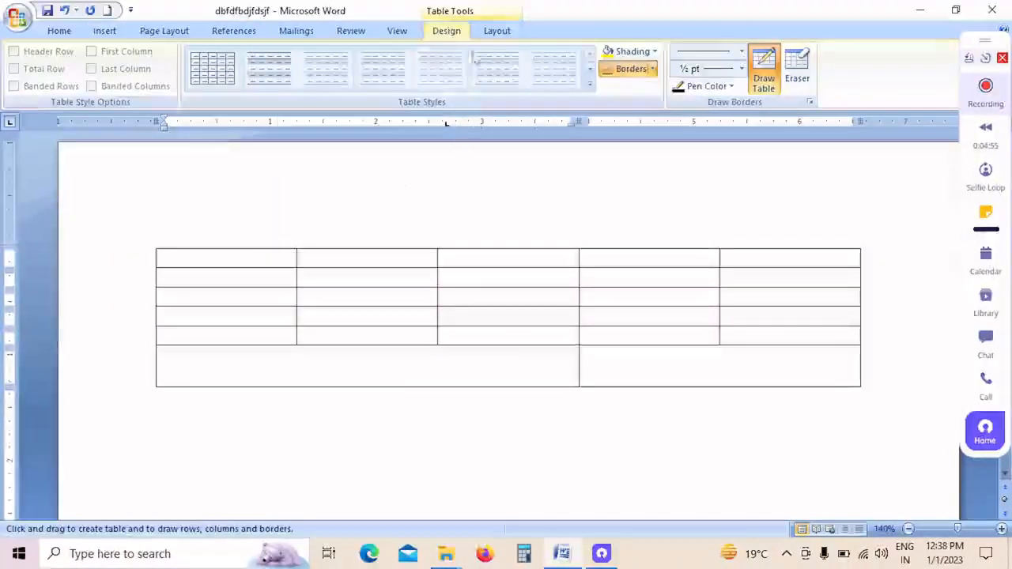
pyautogui.click(103, 31)
pyautogui.click(144, 93)
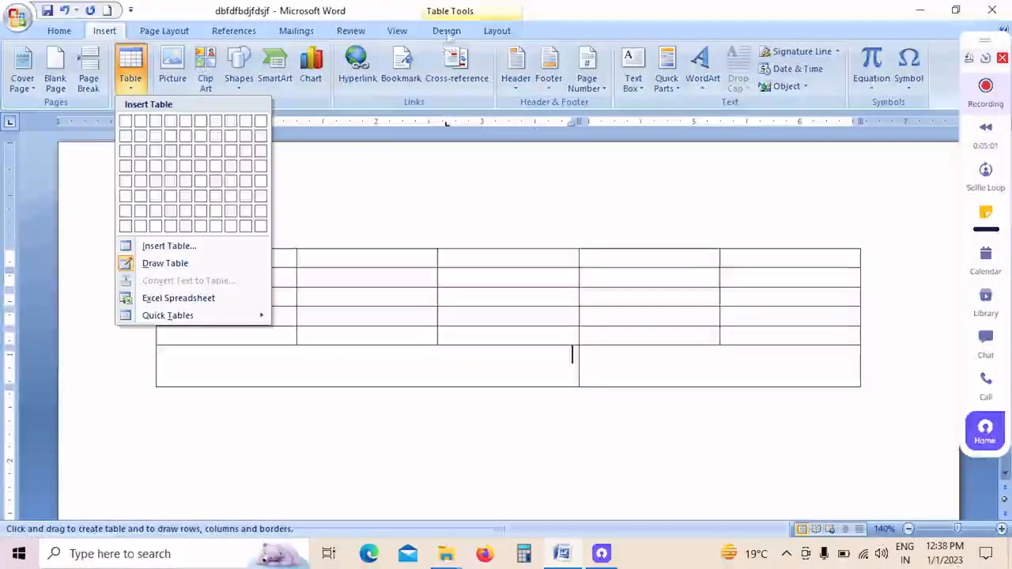
pyautogui.click(422, 272)
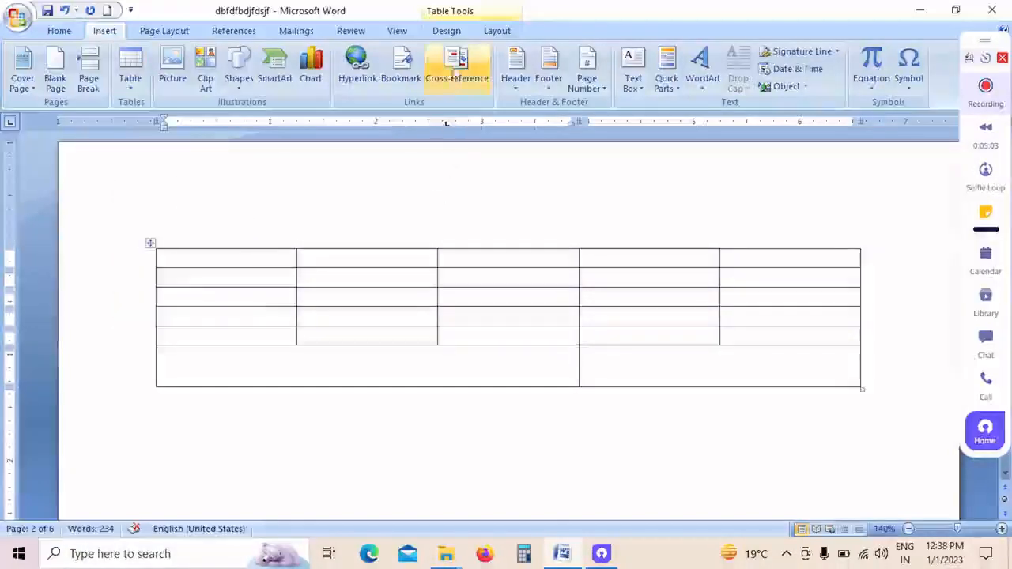
# Step: Enable Total Row, Last Column and Banded Columns for the table and apply the green style from the fourth built-in row
pyautogui.click(459, 32)
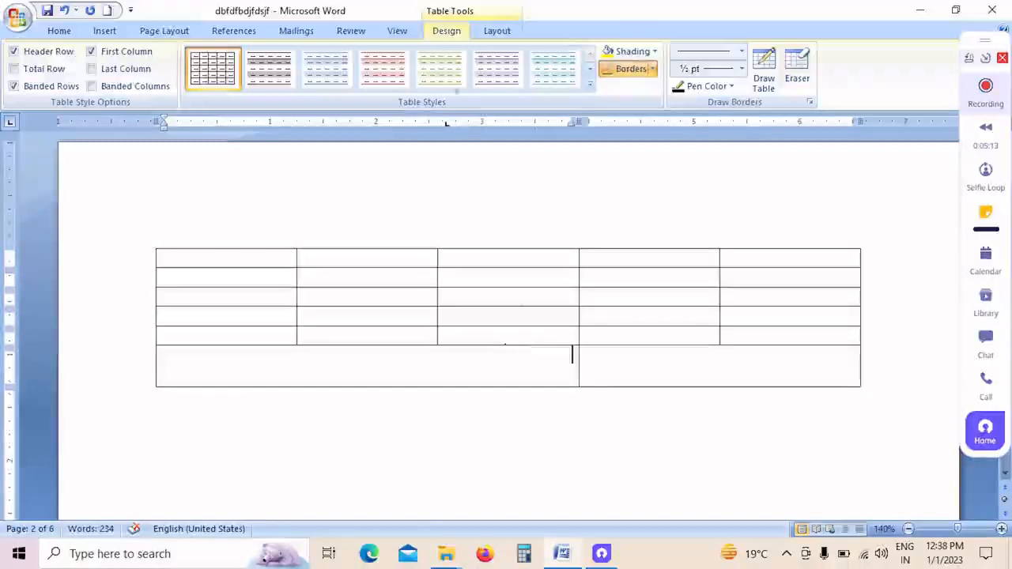
pyautogui.click(44, 70)
pyautogui.click(119, 85)
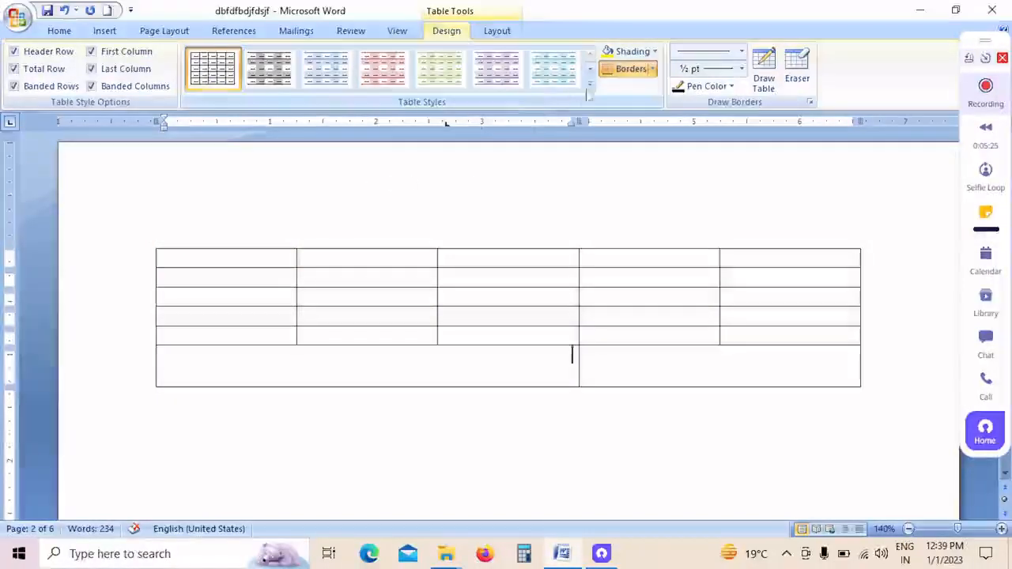
pyautogui.click(590, 85)
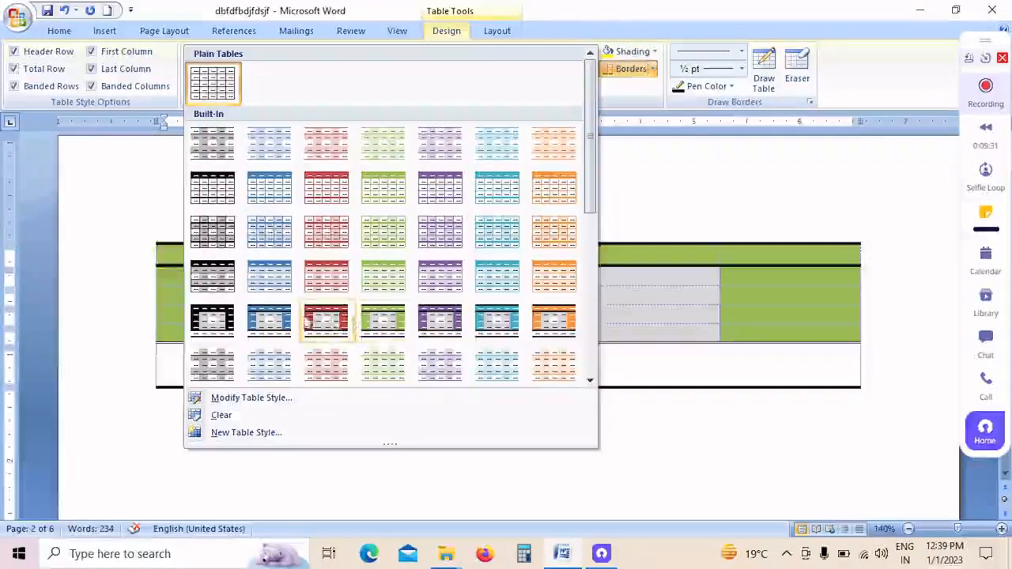
pyautogui.click(399, 274)
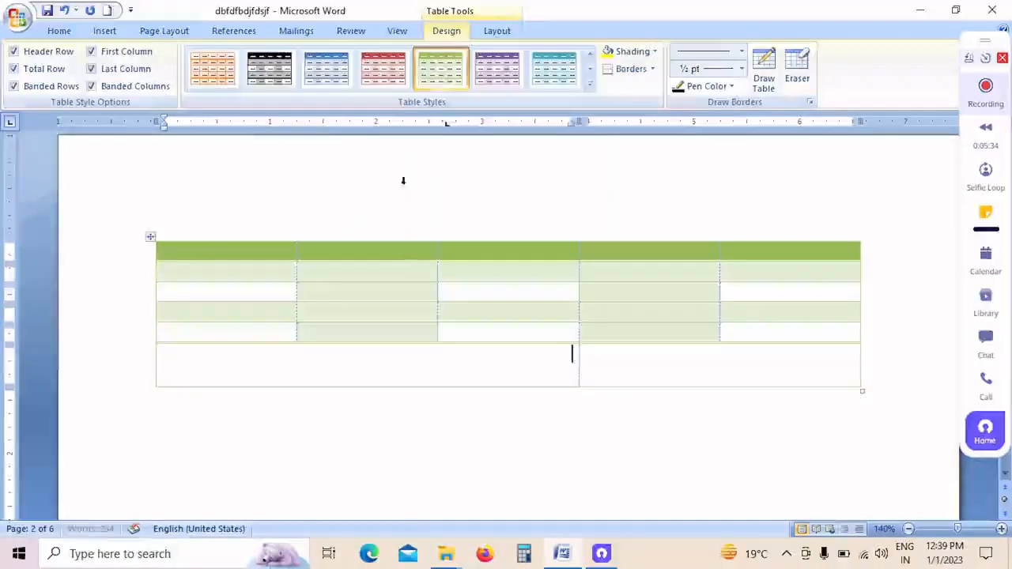
# Step: Shade both cells of the table's tall bottom row light orange
pyautogui.click(654, 51)
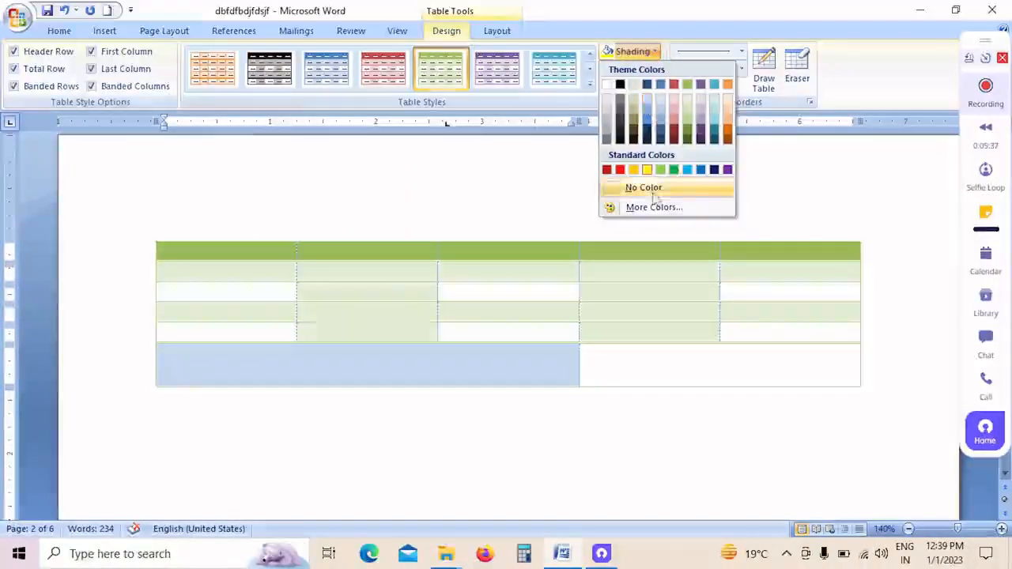
pyautogui.click(647, 381)
pyautogui.moveTo(629, 377); pyautogui.dragTo(496, 369)
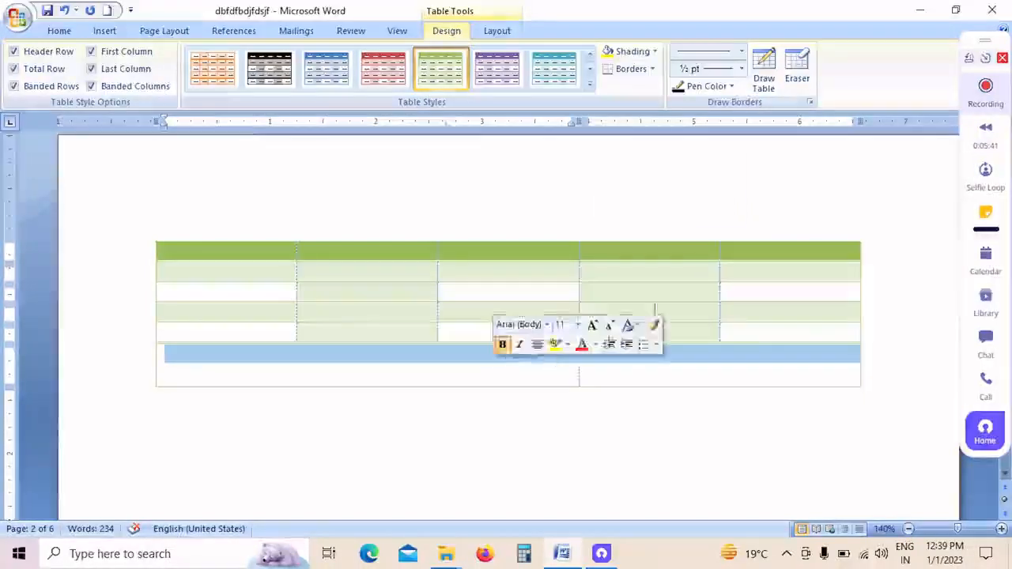
pyautogui.click(652, 52)
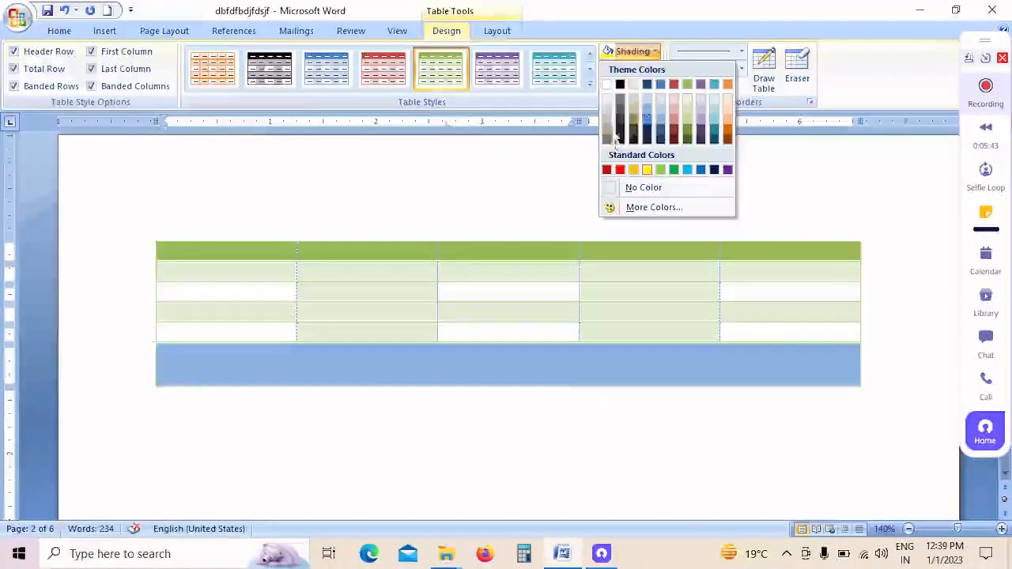
pyautogui.click(729, 118)
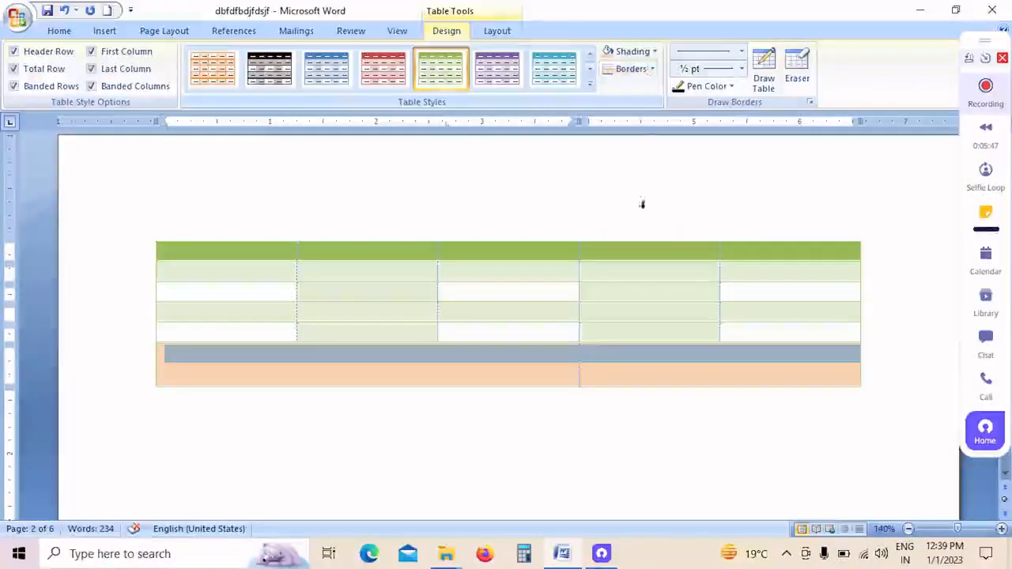
# Step: Add a bottom border to the fourth cell of the table's third row
pyautogui.click(643, 286)
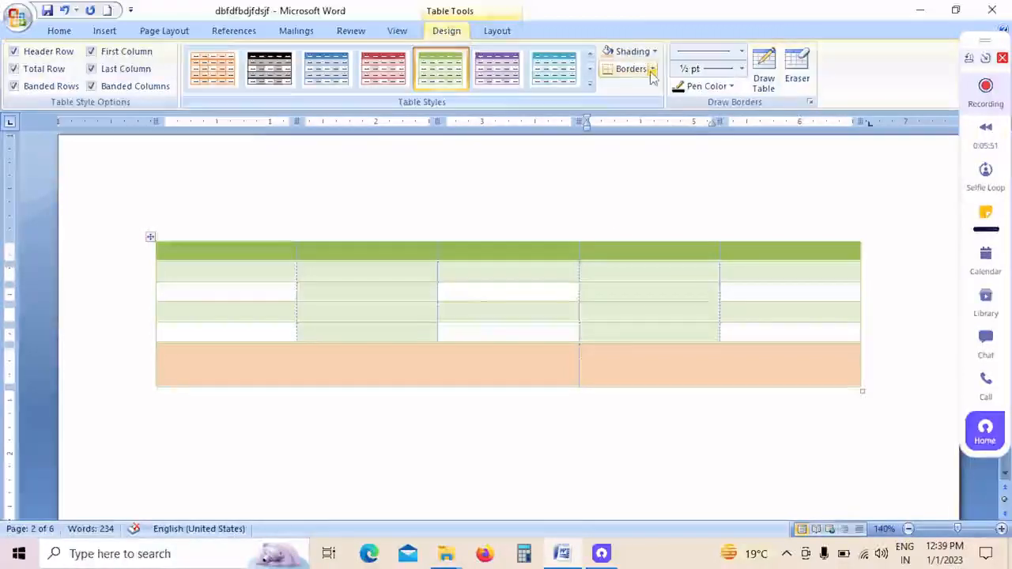
pyautogui.click(652, 69)
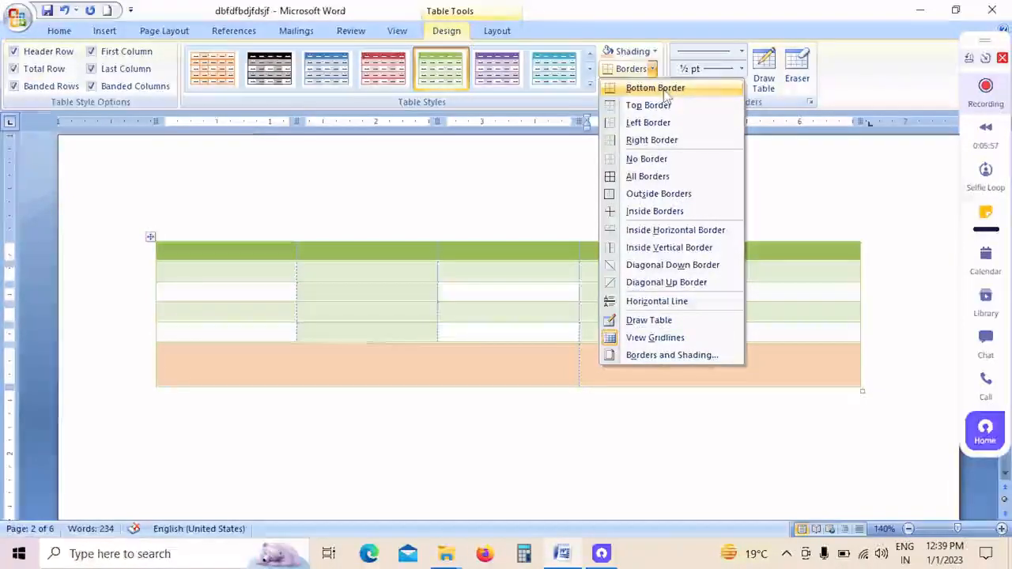
pyautogui.click(667, 89)
pyautogui.click(591, 305)
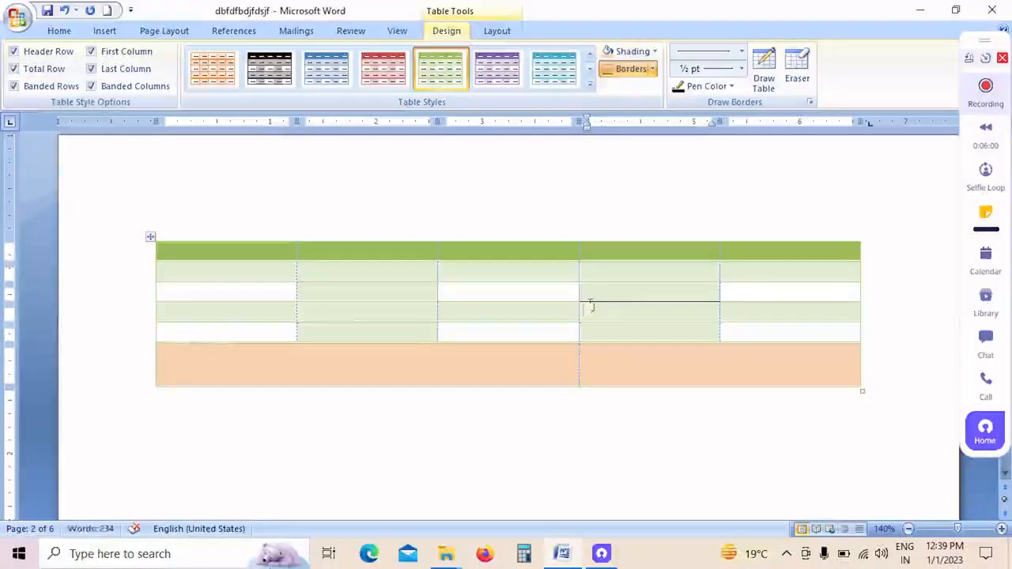
pyautogui.click(242, 289)
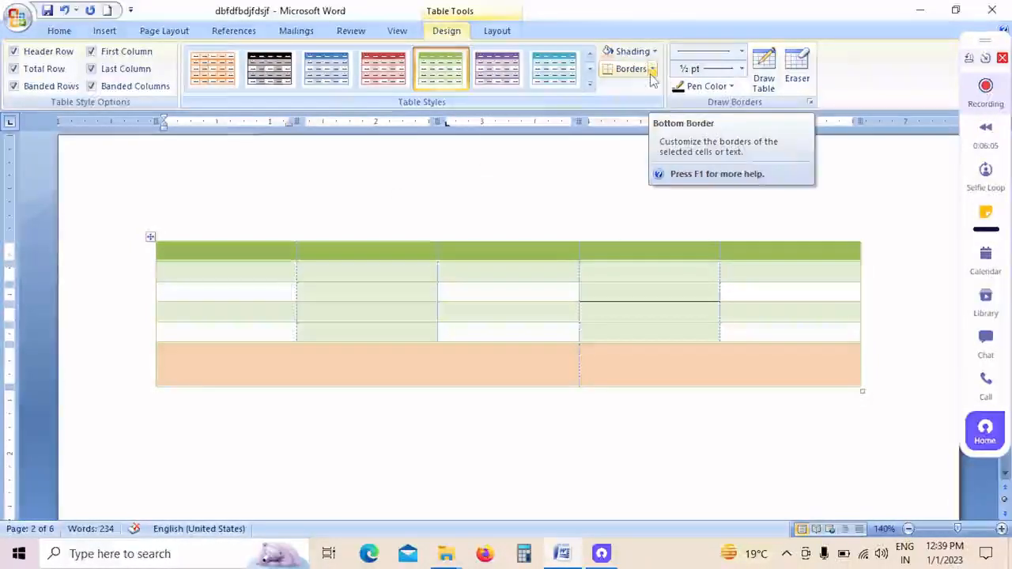
pyautogui.click(208, 296)
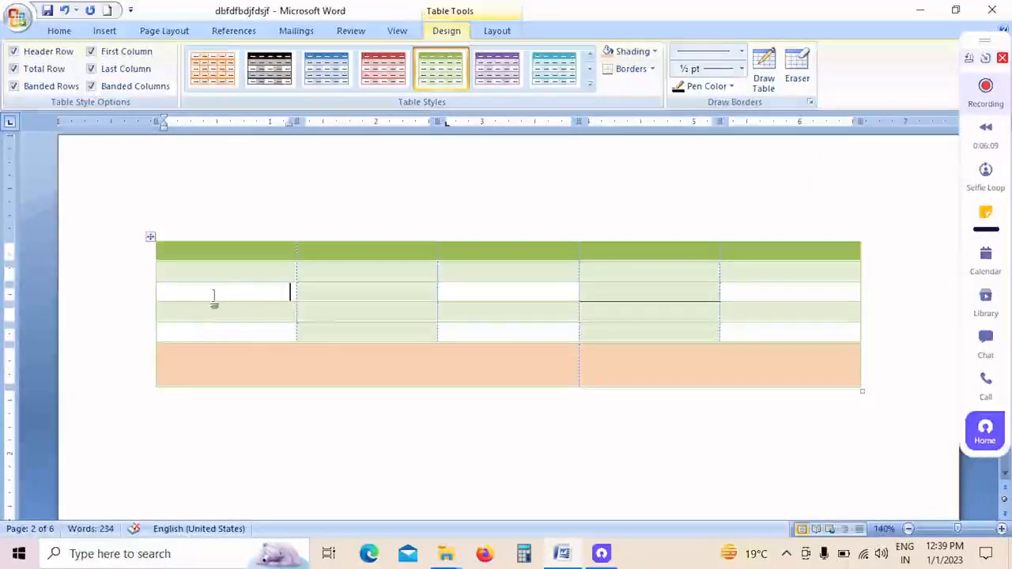
pyautogui.moveTo(255, 252); pyautogui.dragTo(246, 375)
pyautogui.click(269, 301)
pyautogui.moveTo(276, 250); pyautogui.dragTo(250, 344)
pyautogui.moveTo(266, 251); pyautogui.dragTo(256, 341)
pyautogui.click(242, 276)
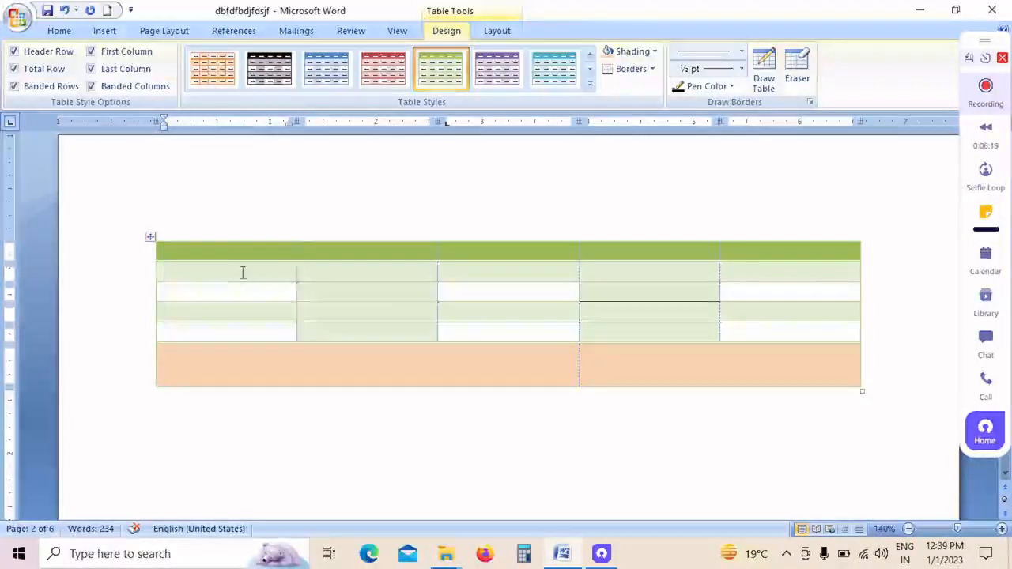
pyautogui.moveTo(770, 274); pyautogui.dragTo(270, 281)
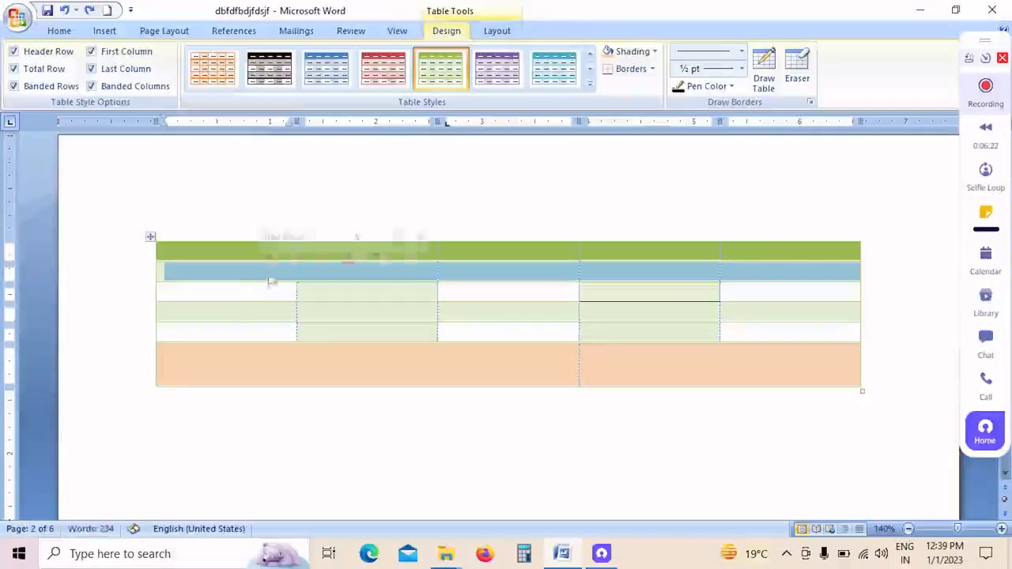
# Step: Add bottom, top, left and right borders to the first cell of the table's third row
pyautogui.click(181, 296)
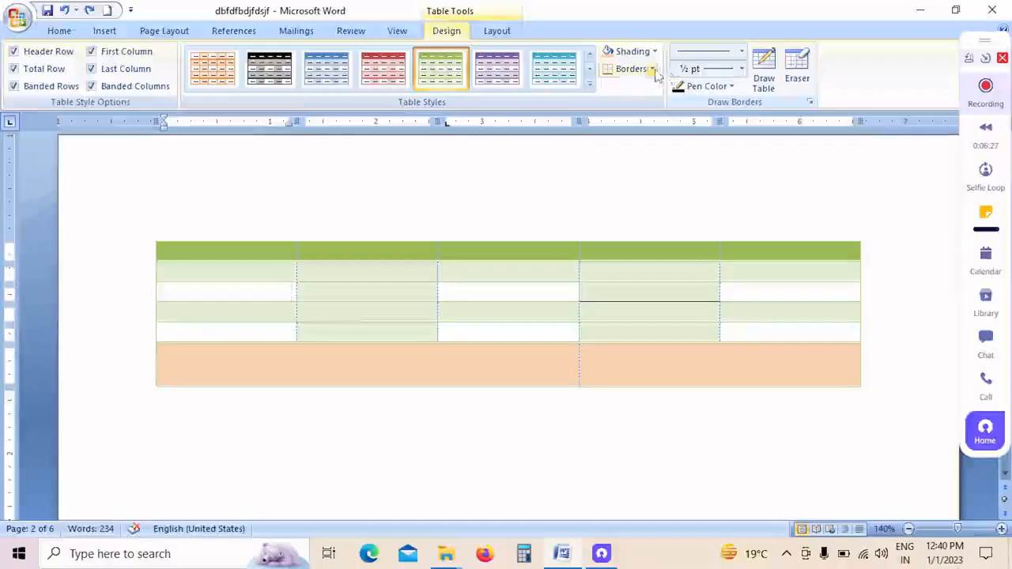
pyautogui.click(652, 69)
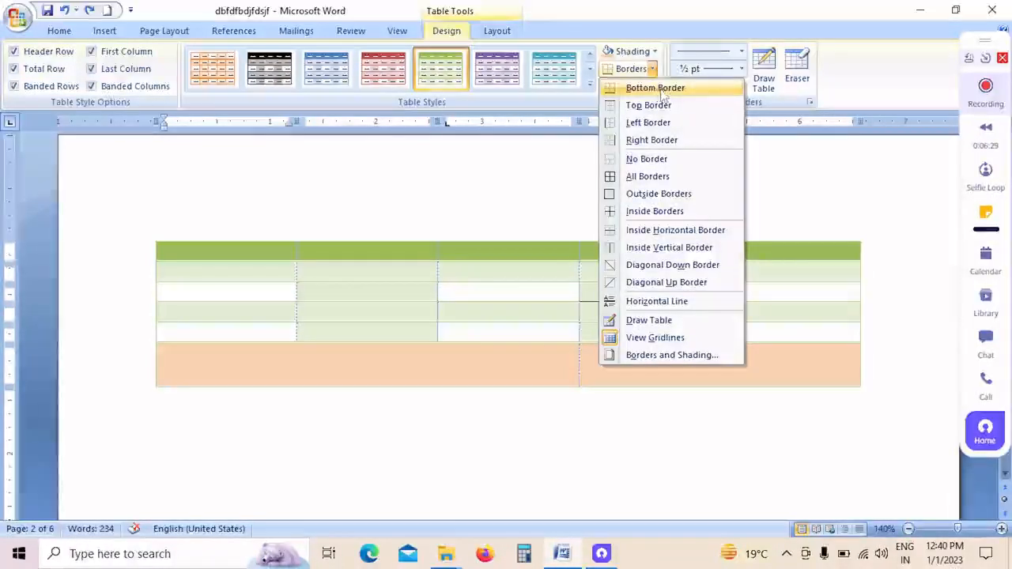
pyautogui.click(661, 89)
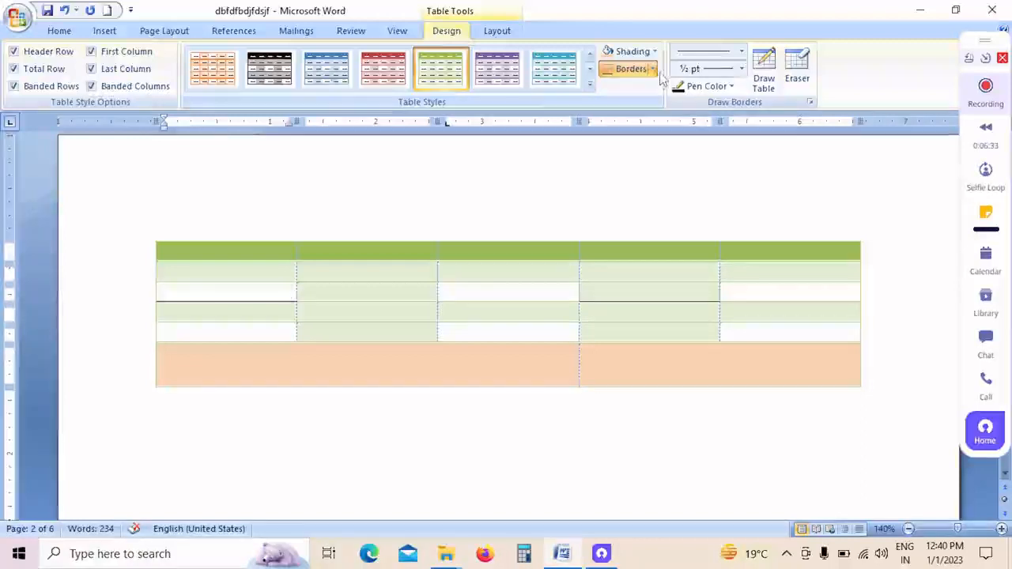
pyautogui.click(653, 69)
pyautogui.click(651, 104)
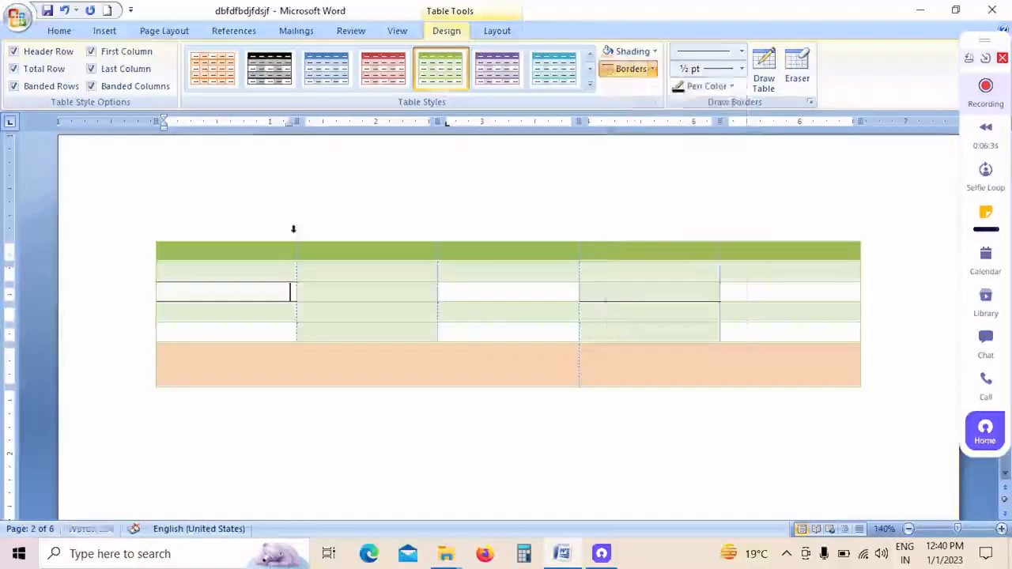
pyautogui.click(652, 68)
pyautogui.click(605, 123)
pyautogui.click(653, 69)
pyautogui.click(661, 140)
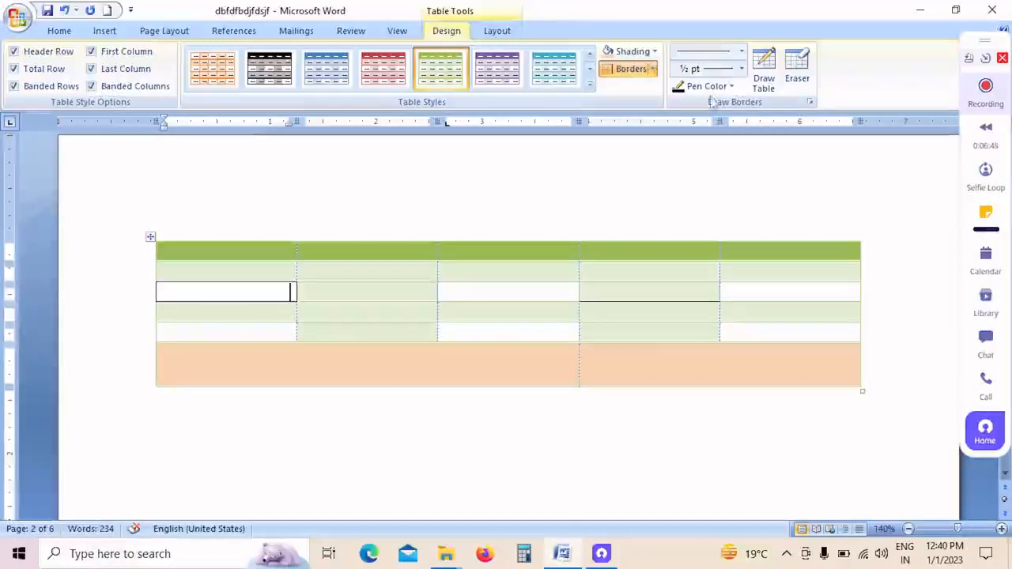
# Step: Choose a heavy thin-thick-thin triple line style for drawing table borders
pyautogui.click(712, 50)
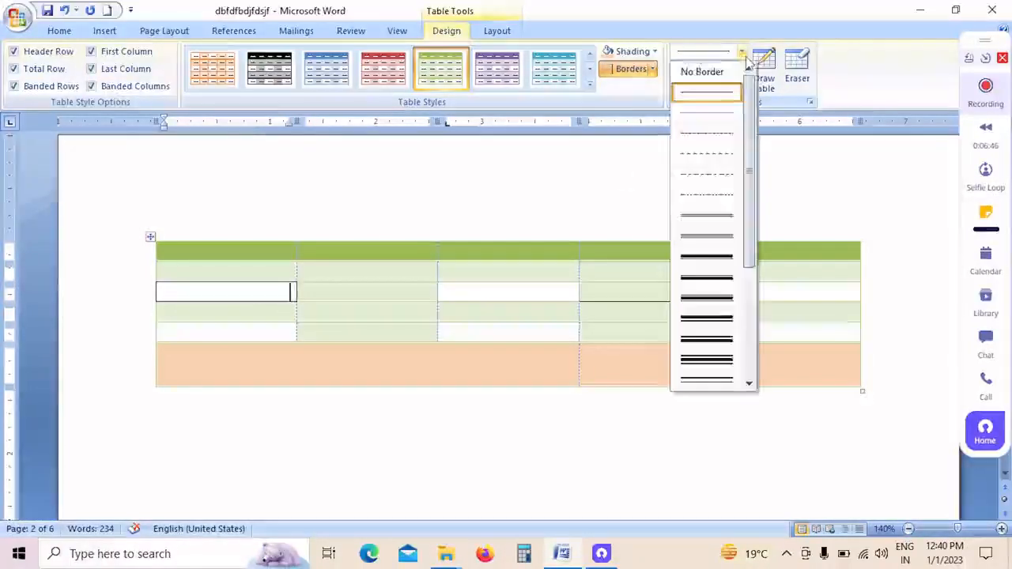
pyautogui.click(867, 114)
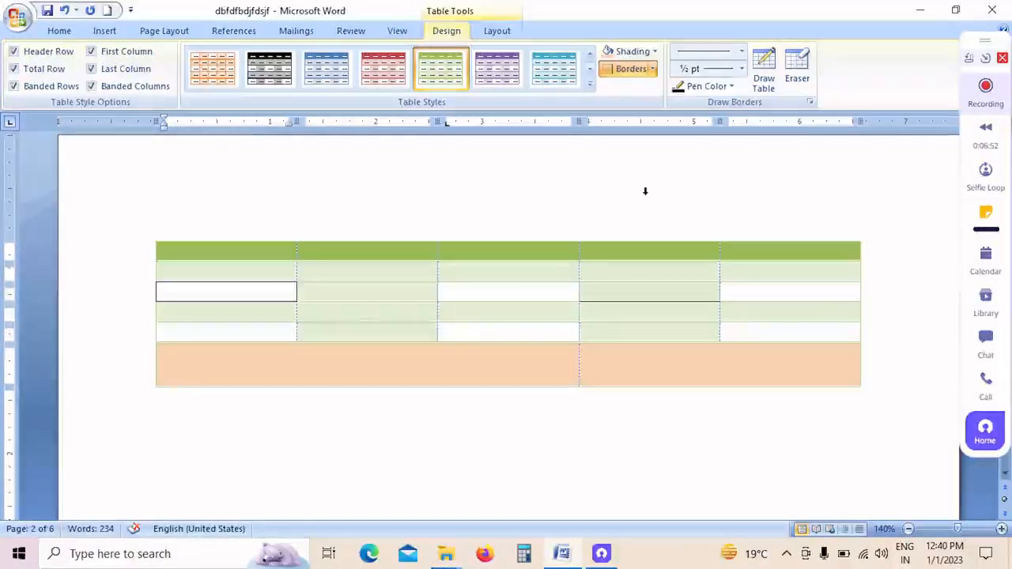
pyautogui.click(744, 53)
pyautogui.scroll(-2, 751, 176)
pyautogui.scroll(-2, 751, 175)
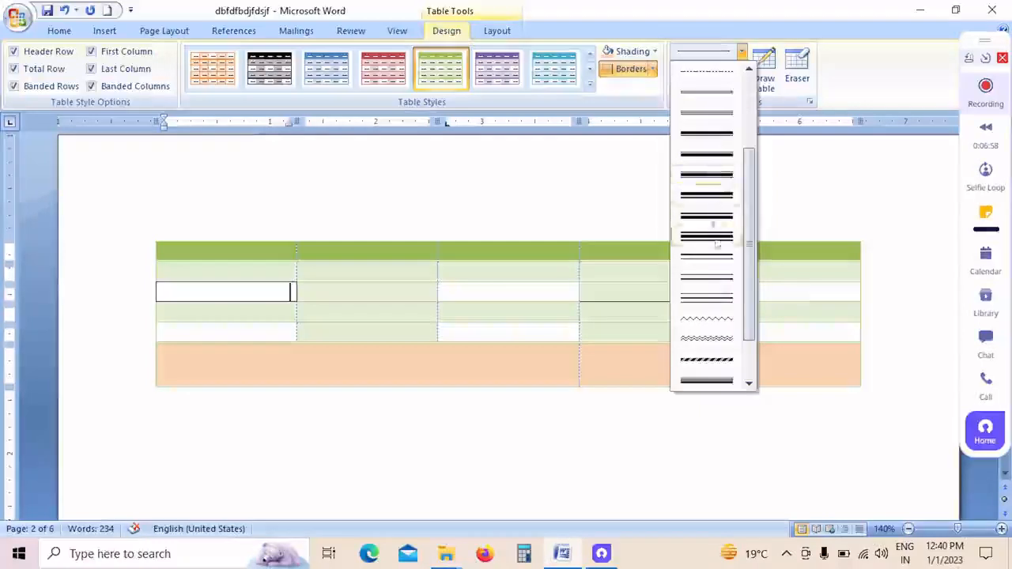
pyautogui.scroll(-2, 757, 317)
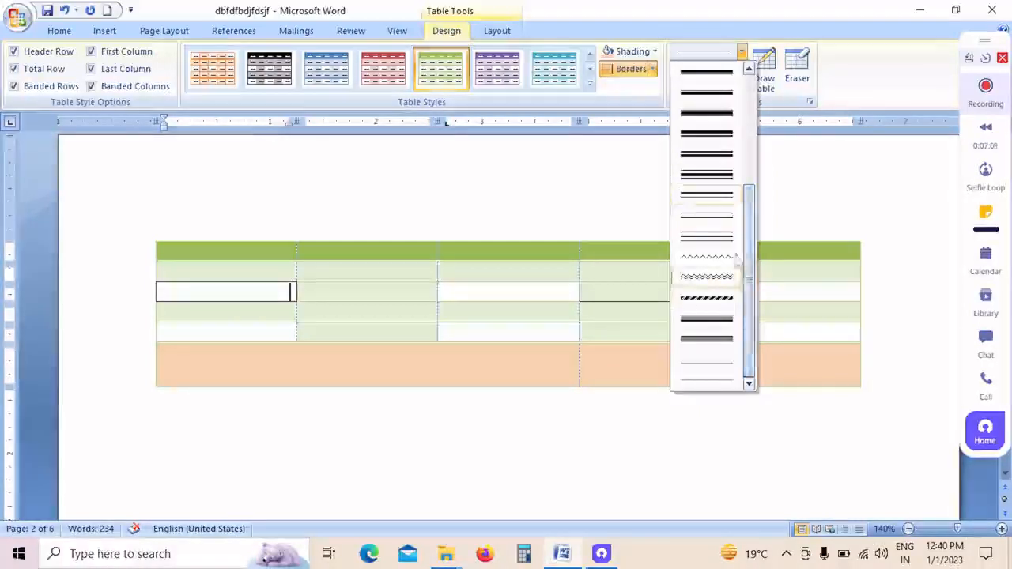
pyautogui.click(718, 176)
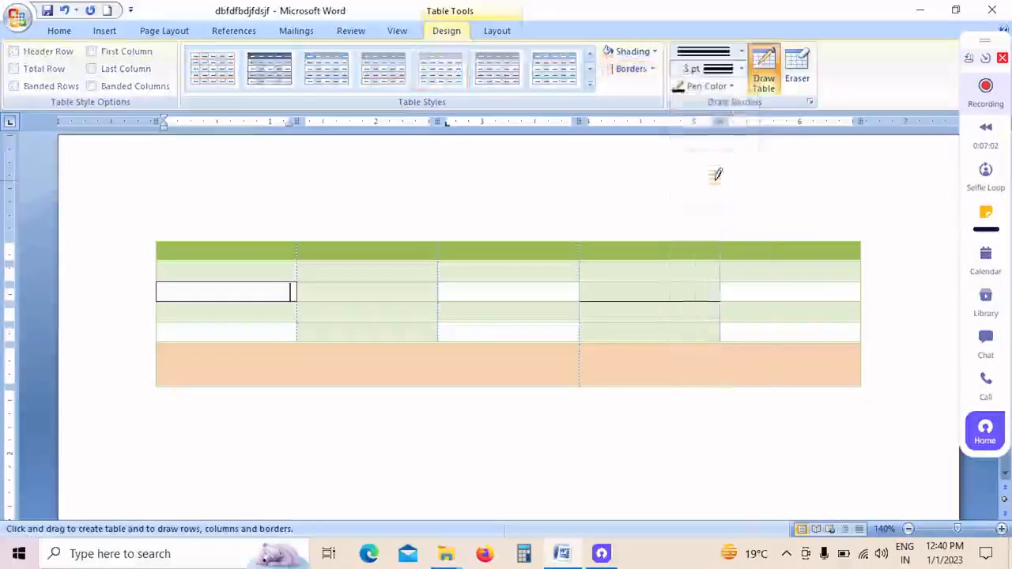
# Step: Set the border pen's weight to 1 pt and its color to red
pyautogui.click(742, 69)
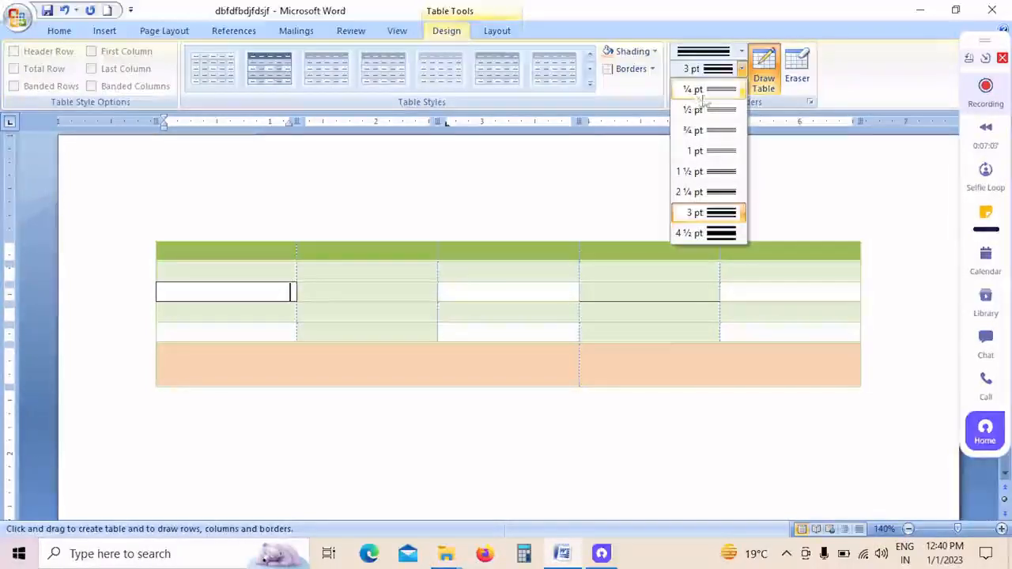
pyautogui.click(726, 151)
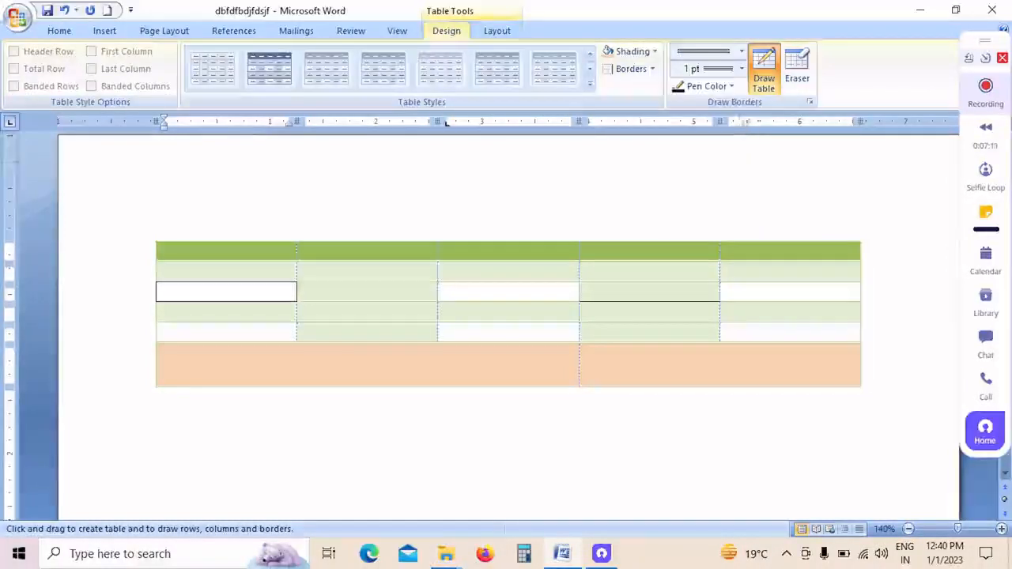
pyautogui.click(731, 87)
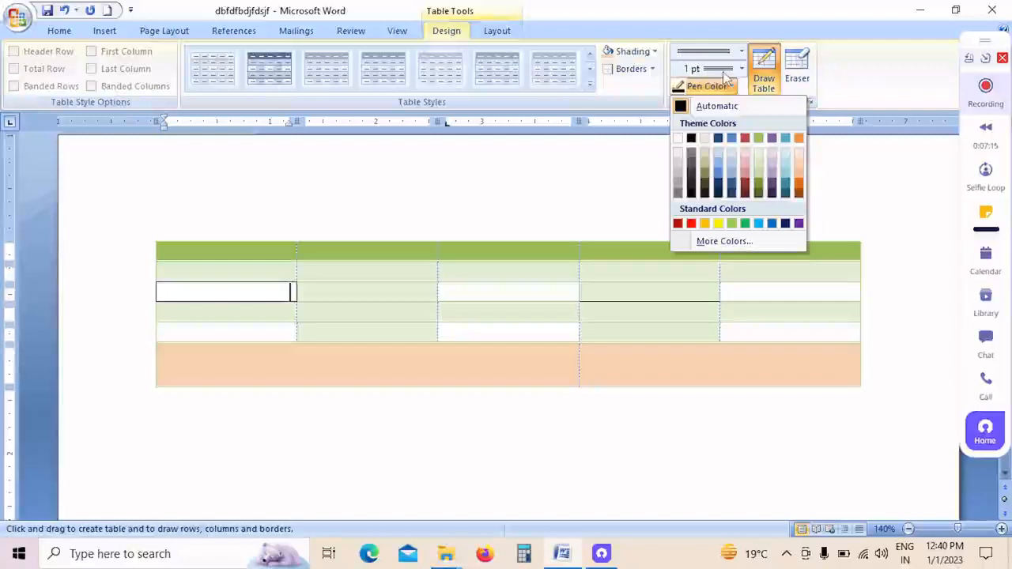
pyautogui.click(692, 223)
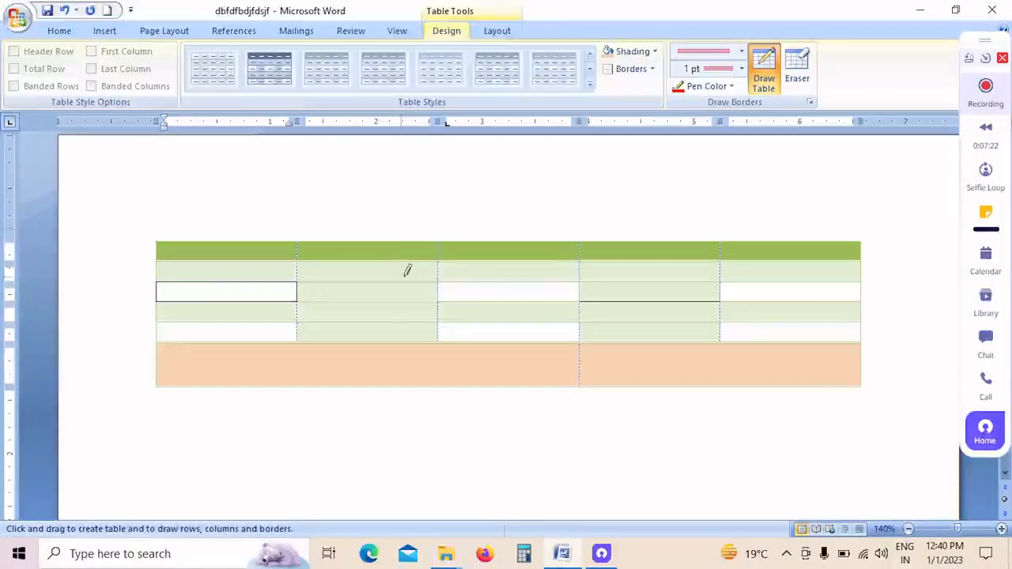
# Step: Draw red borders around the second- and third-column cells of rows three and four, extending the lower line under the first column
pyautogui.moveTo(439, 276); pyautogui.dragTo(492, 277)
pyautogui.moveTo(567, 281); pyautogui.dragTo(514, 280)
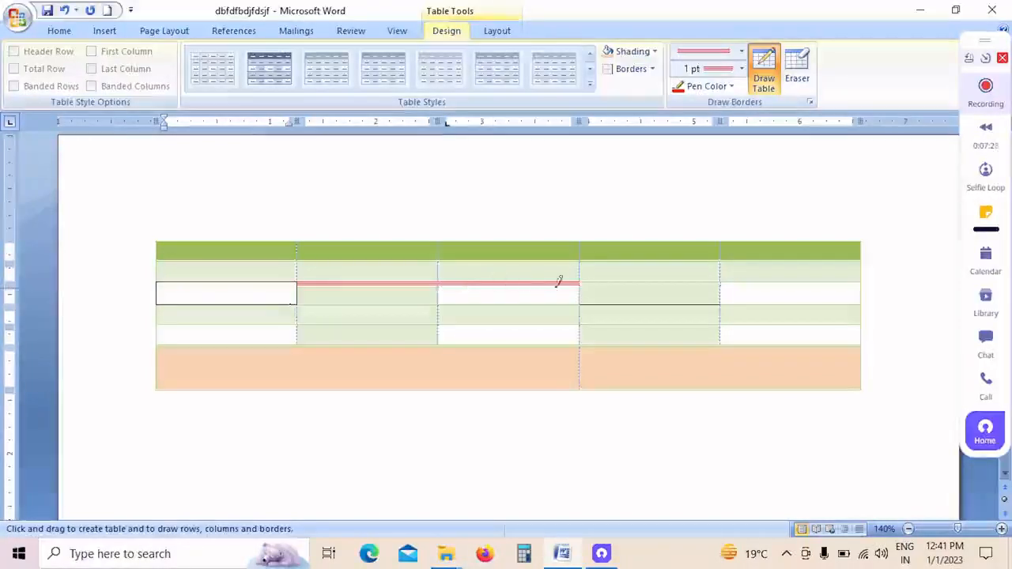
pyautogui.moveTo(578, 307); pyautogui.dragTo(450, 324)
pyautogui.moveTo(289, 315); pyautogui.dragTo(295, 295)
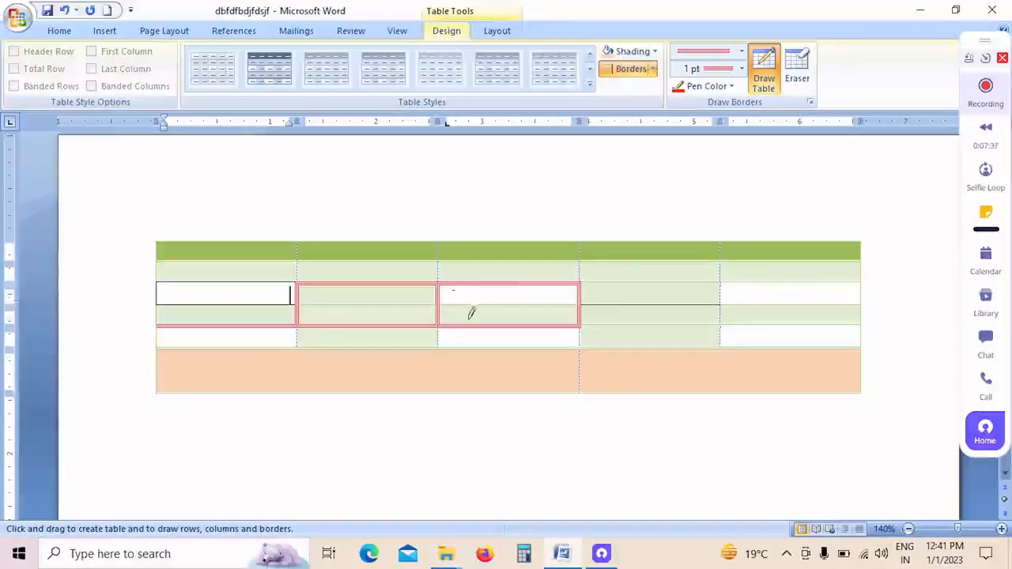
# Step: Erase the red borders around the second- and third-column cells of rows three and four with the table Eraser
pyautogui.click(807, 81)
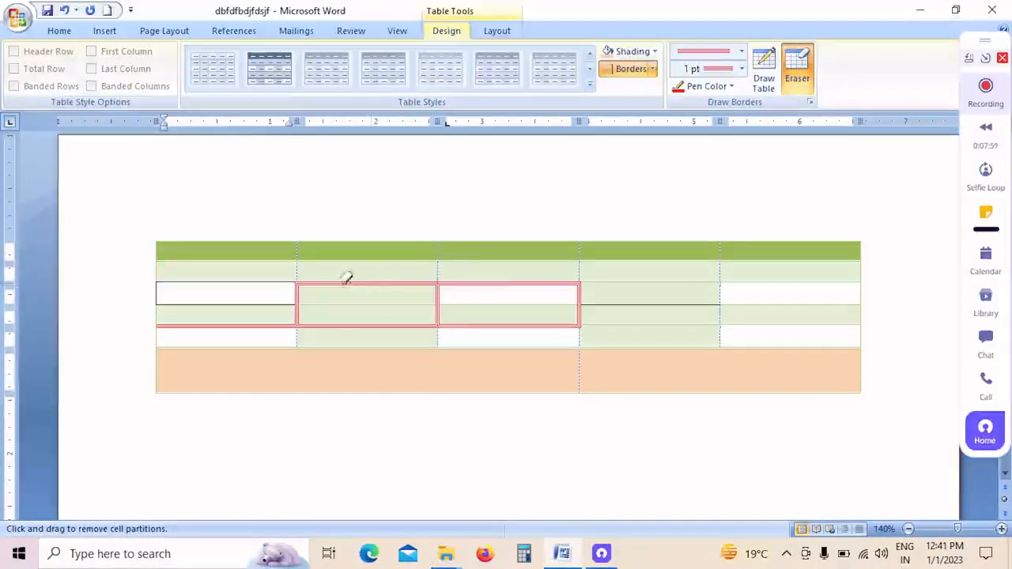
pyautogui.click(515, 281)
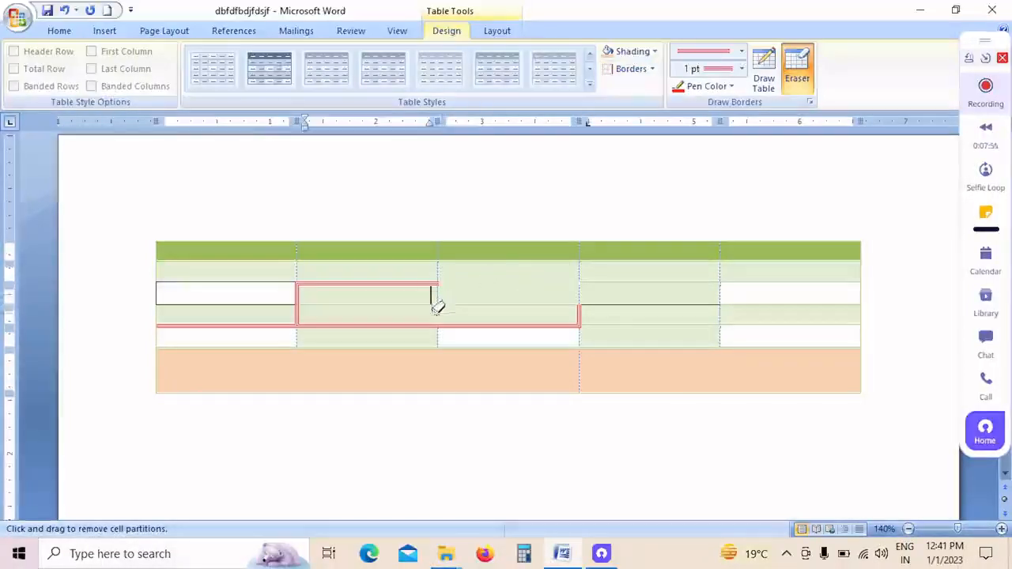
pyautogui.click(413, 276)
pyautogui.click(340, 320)
pyautogui.click(299, 314)
pyautogui.moveTo(488, 316); pyautogui.dragTo(416, 321)
pyautogui.click(579, 313)
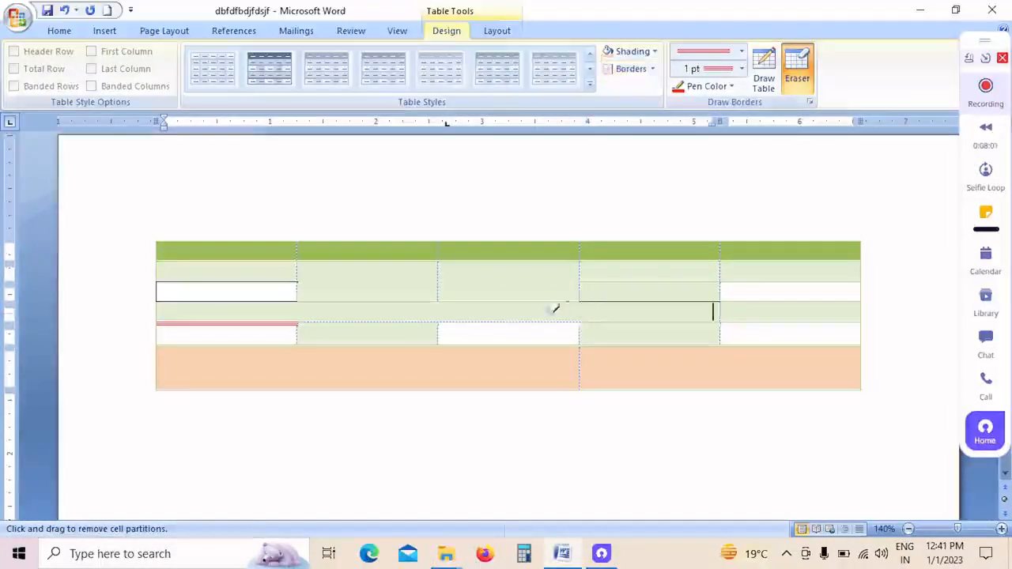
# Step: Erase the remaining red line beneath the first column and the border between its second- and third-row cells
pyautogui.click(282, 318)
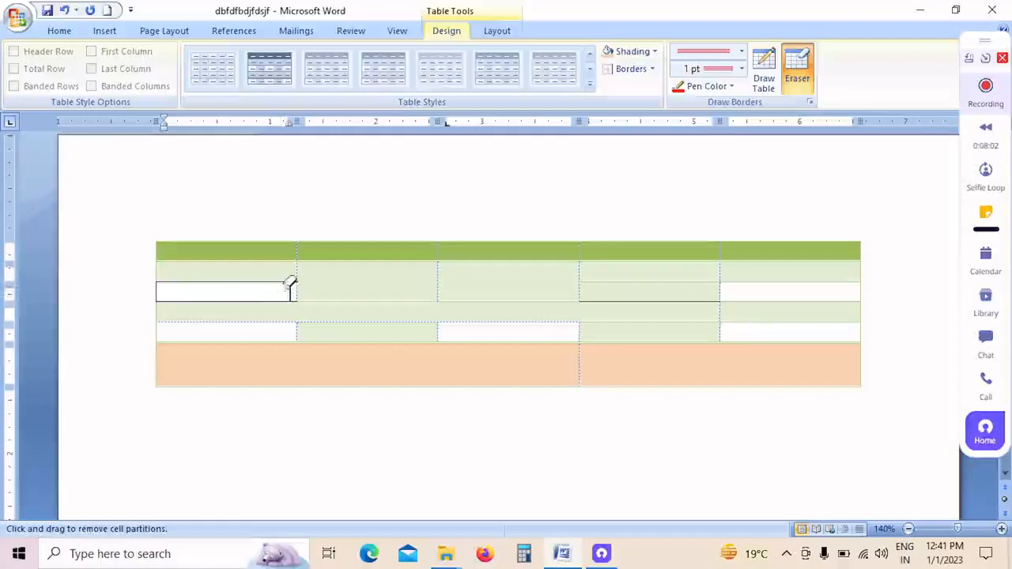
pyautogui.click(286, 291)
pyautogui.click(286, 296)
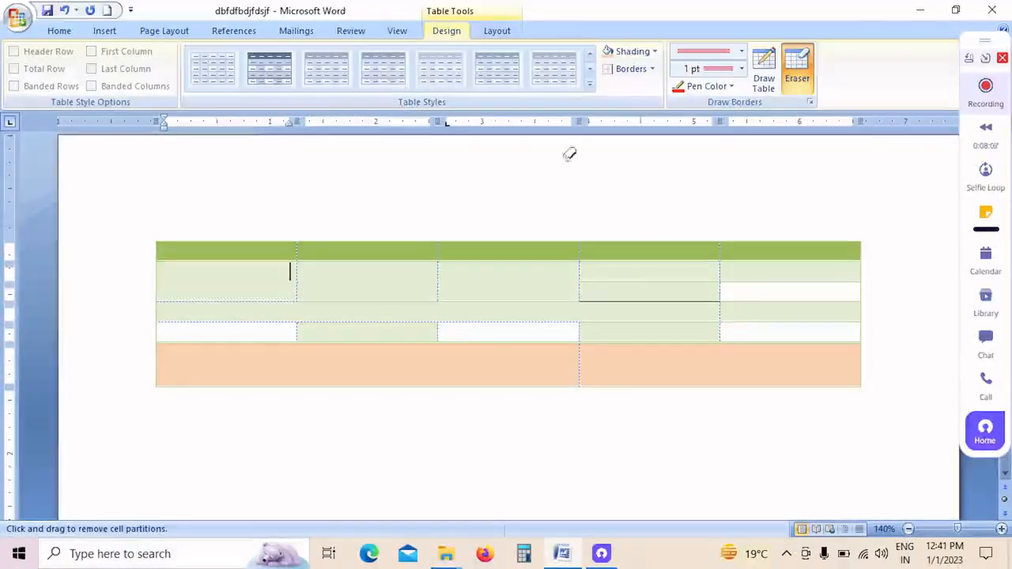
# Step: Select the second-column cell in the second row of the green-styled table with the table's Select Cell command
pyautogui.click(499, 35)
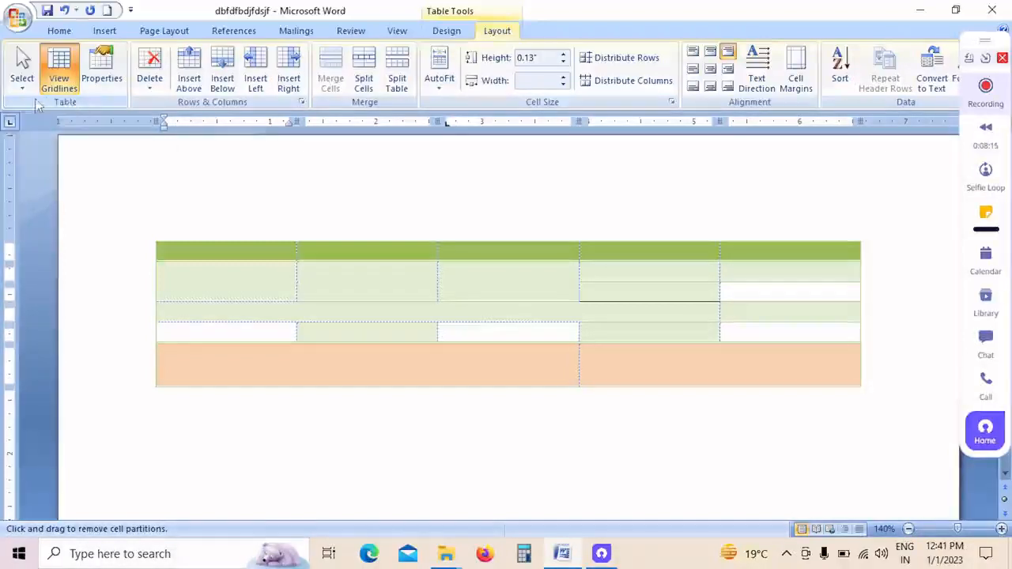
pyautogui.click(23, 79)
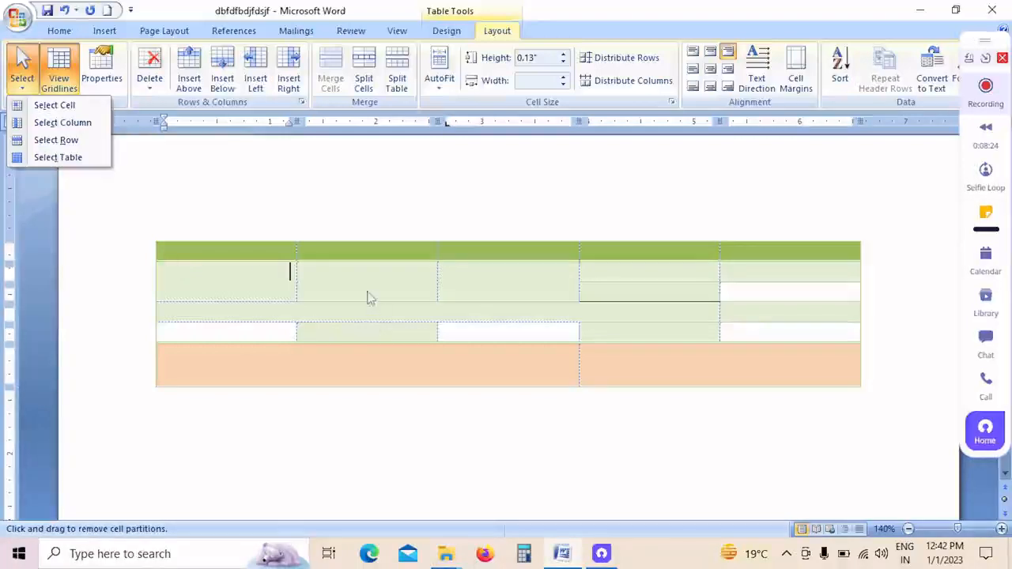
pyautogui.click(497, 279)
pyautogui.doubleClick(409, 283)
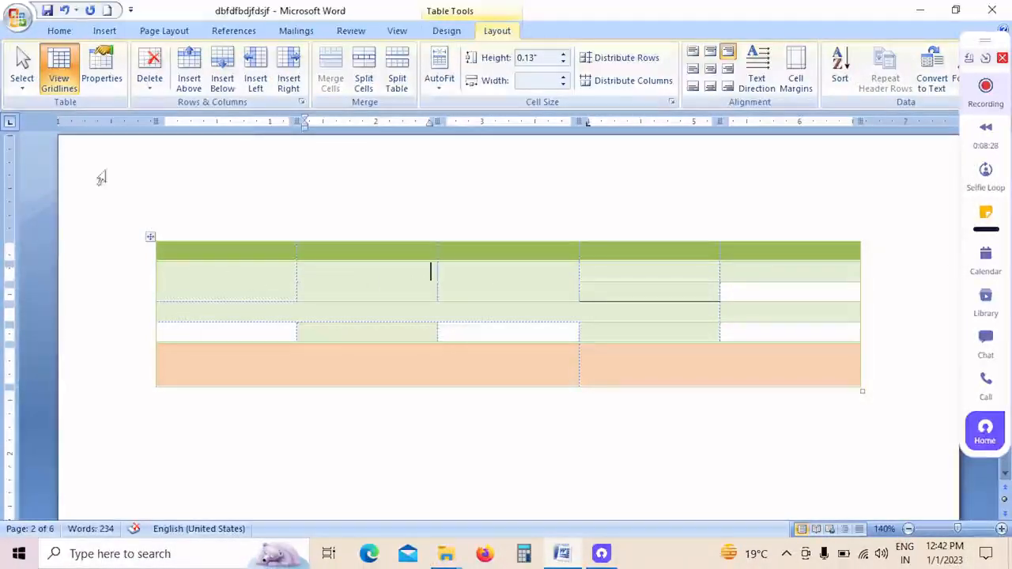
pyautogui.click(22, 70)
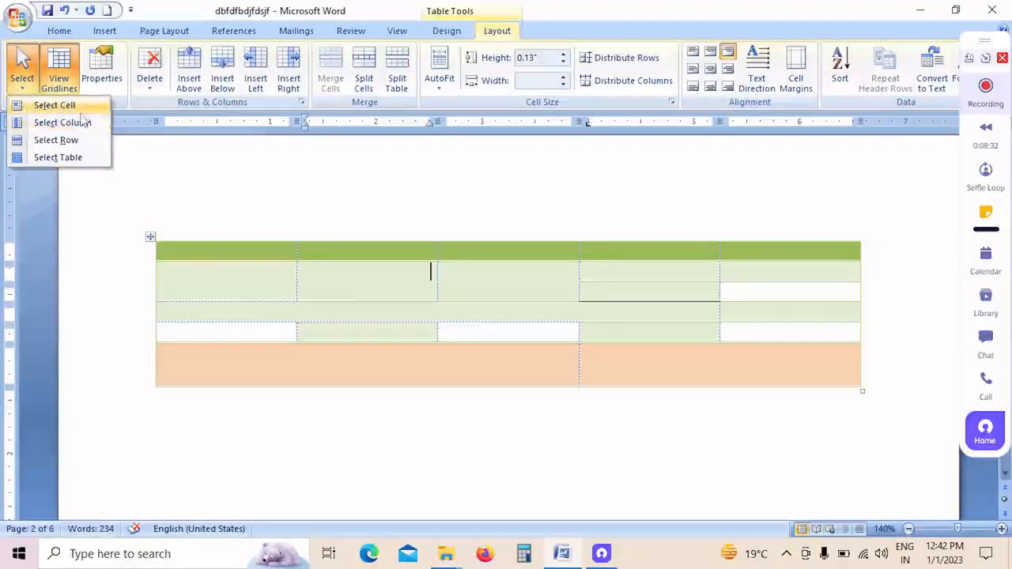
pyautogui.click(36, 106)
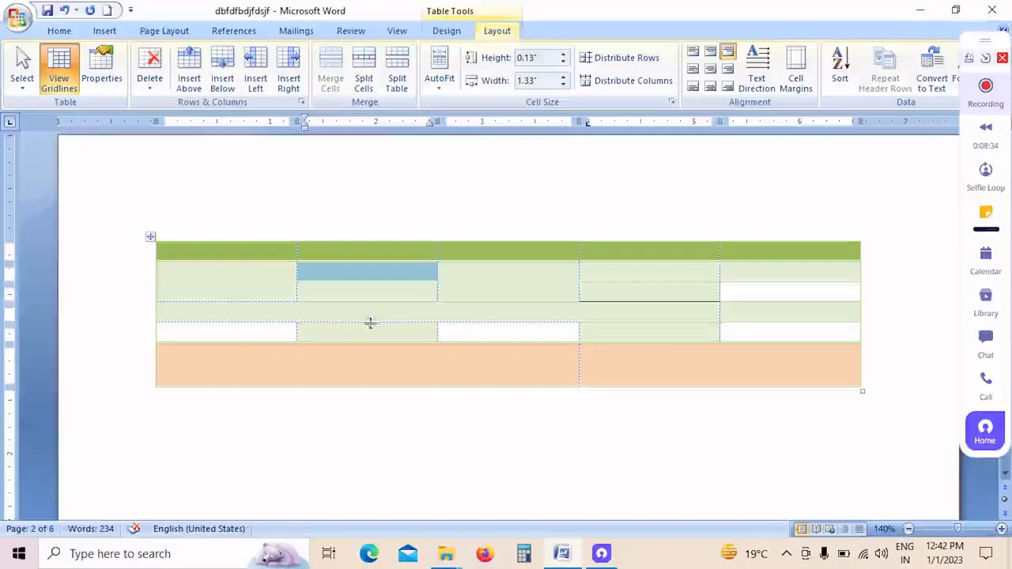
# Step: Select the first column of the green-styled table with the Select Column command, and clear the selection
pyautogui.click(211, 293)
pyautogui.click(22, 71)
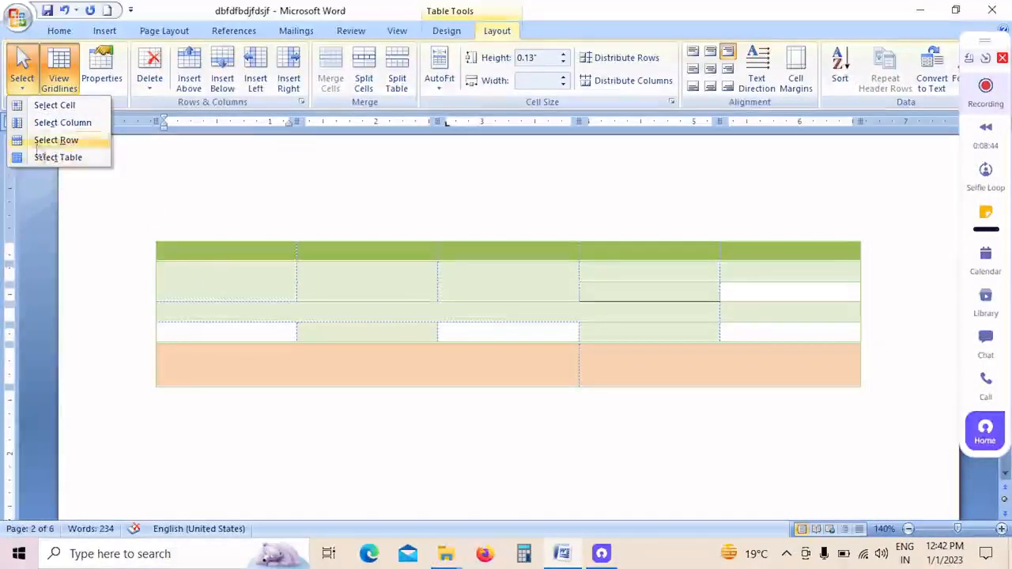
pyautogui.click(70, 124)
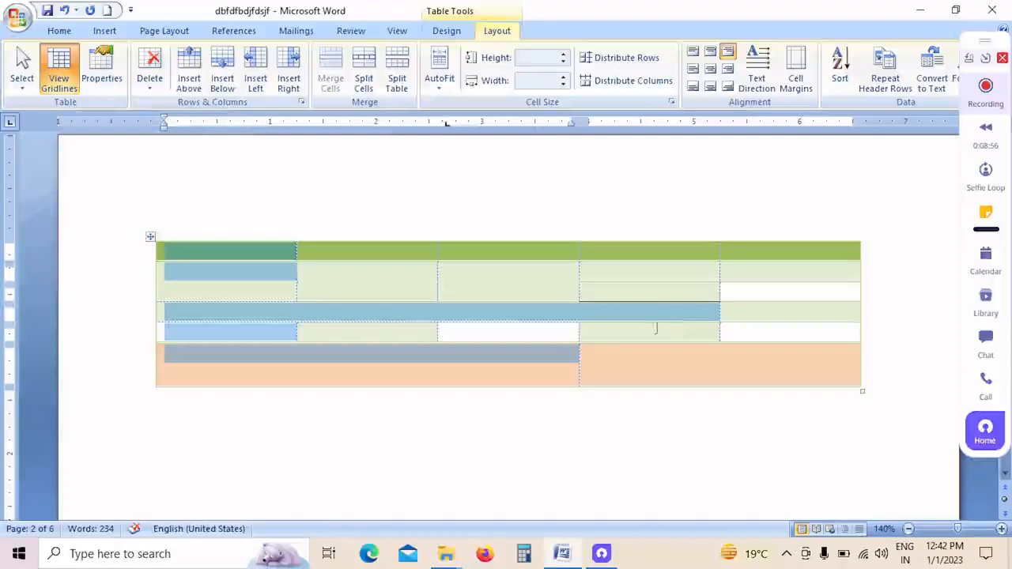
pyautogui.click(431, 270)
# Step: Insert a new table with four columns and four rows below the green-styled table
pyautogui.scroll(-3, 420, 290)
pyautogui.click(379, 348)
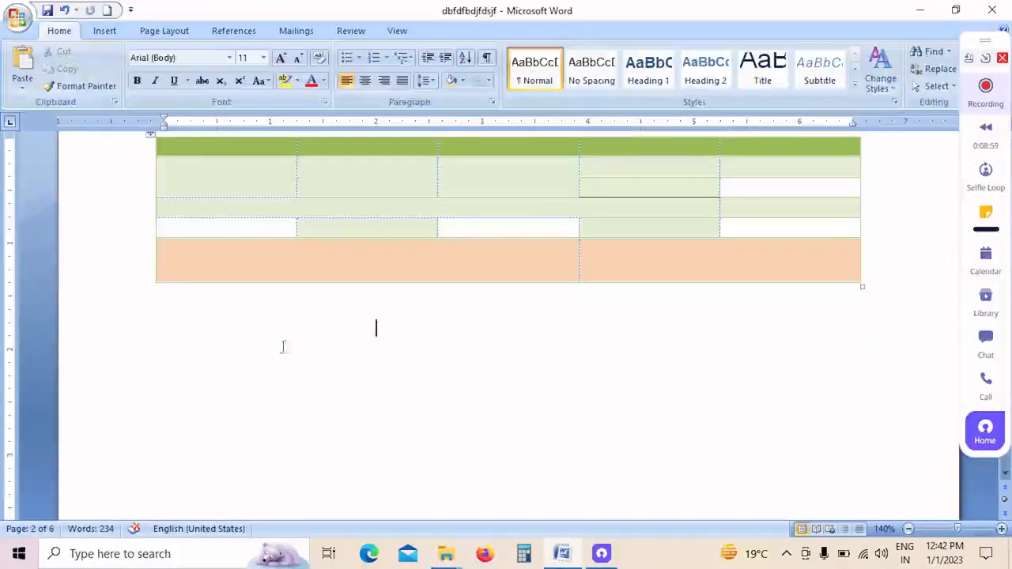
pyautogui.click(104, 30)
pyautogui.click(131, 79)
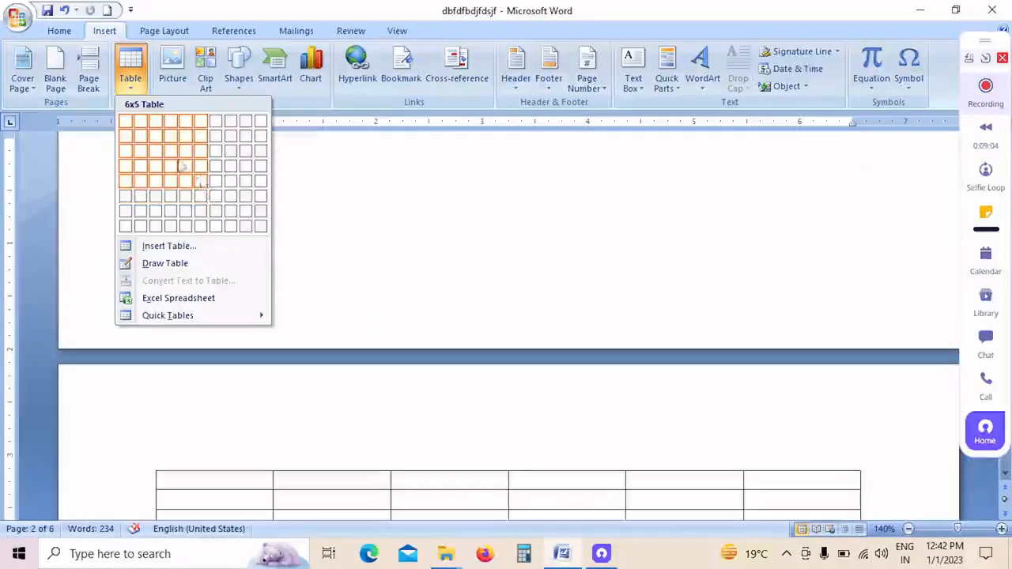
pyautogui.click(176, 166)
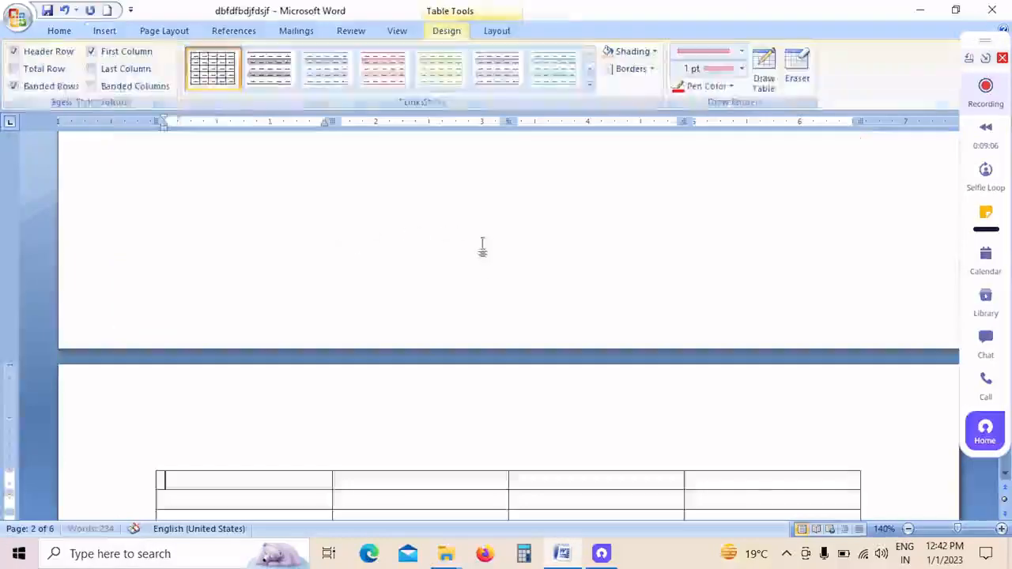
pyautogui.click(296, 290)
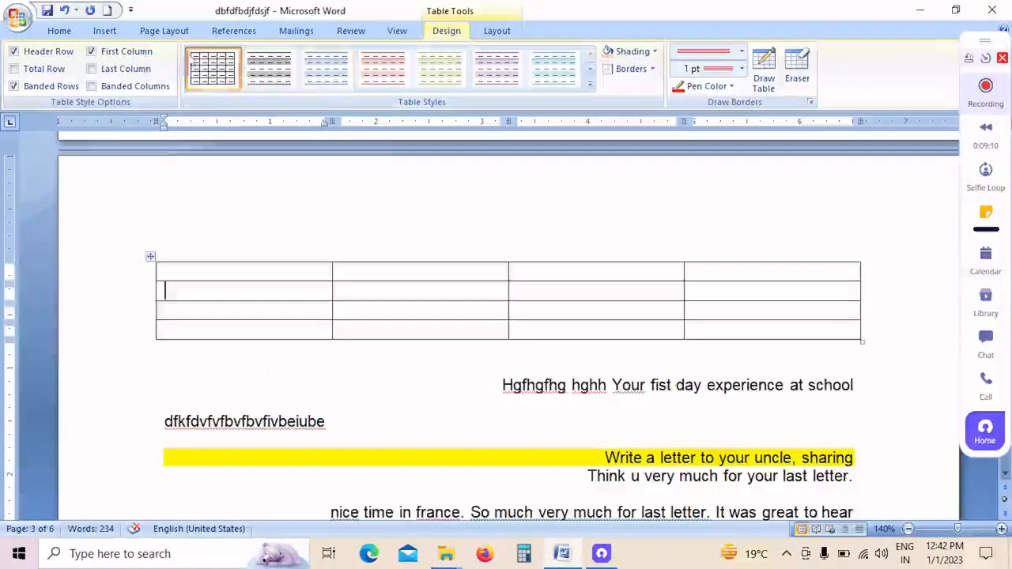
pyautogui.click(59, 31)
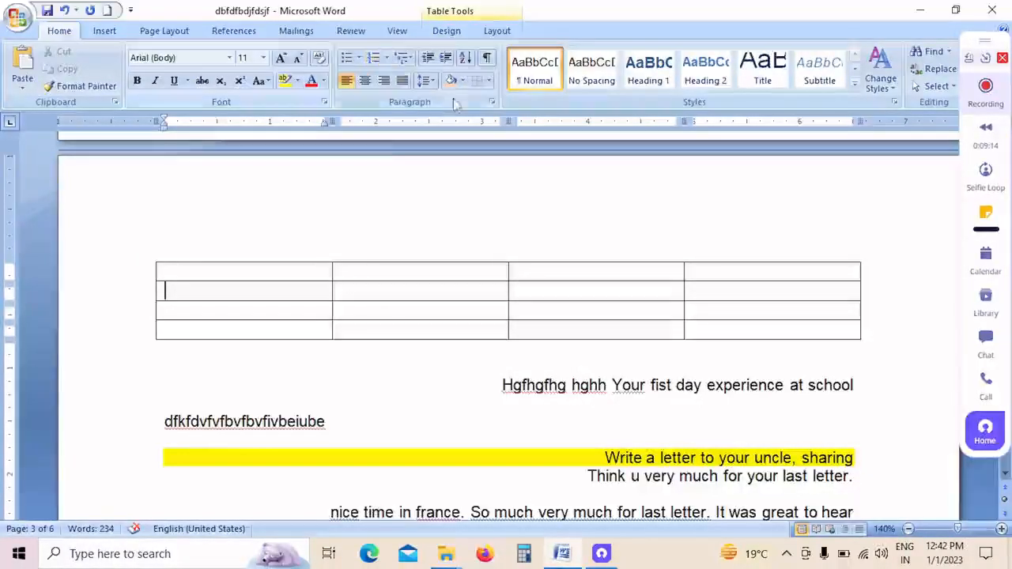
pyautogui.click(462, 80)
pyautogui.click(412, 280)
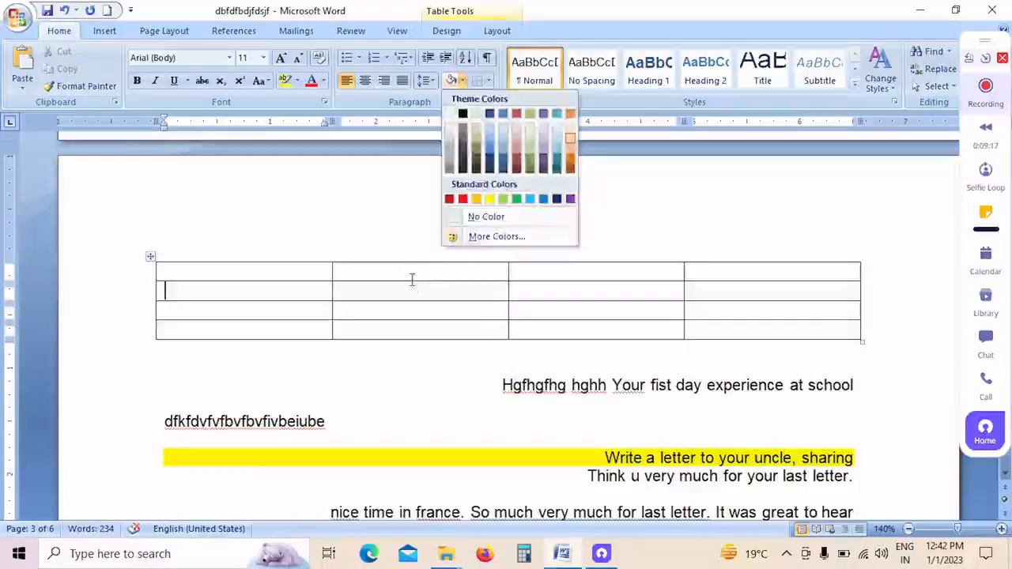
pyautogui.click(166, 31)
pyautogui.click(111, 31)
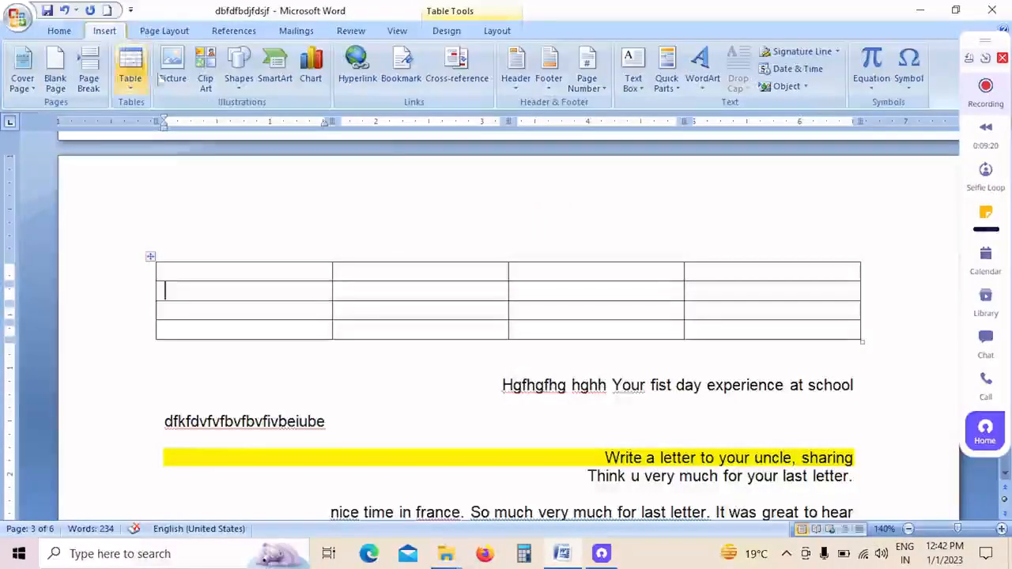
# Step: Set the document's page color to a light aqua theme color
pyautogui.click(164, 31)
pyautogui.click(421, 87)
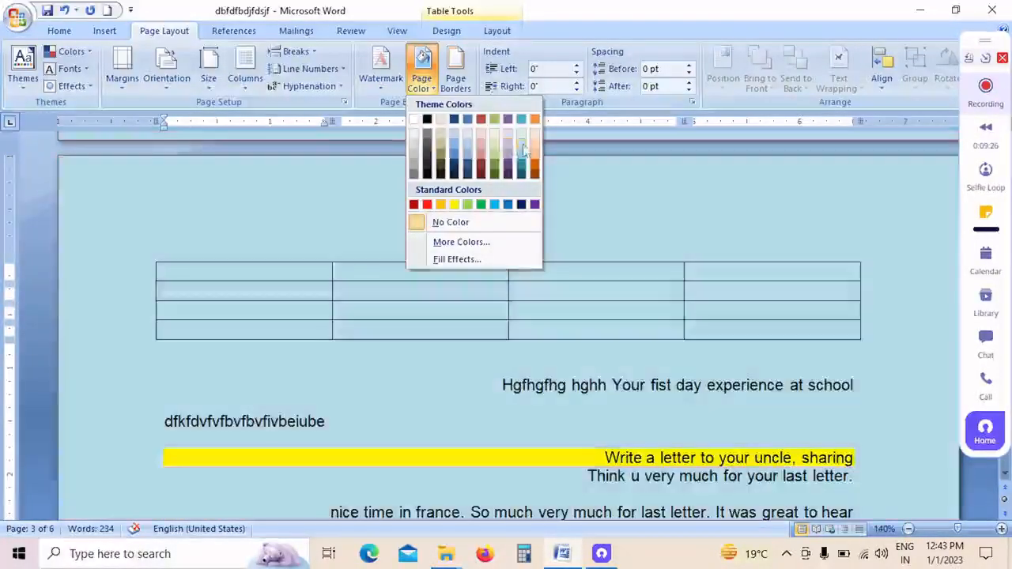
pyautogui.click(521, 145)
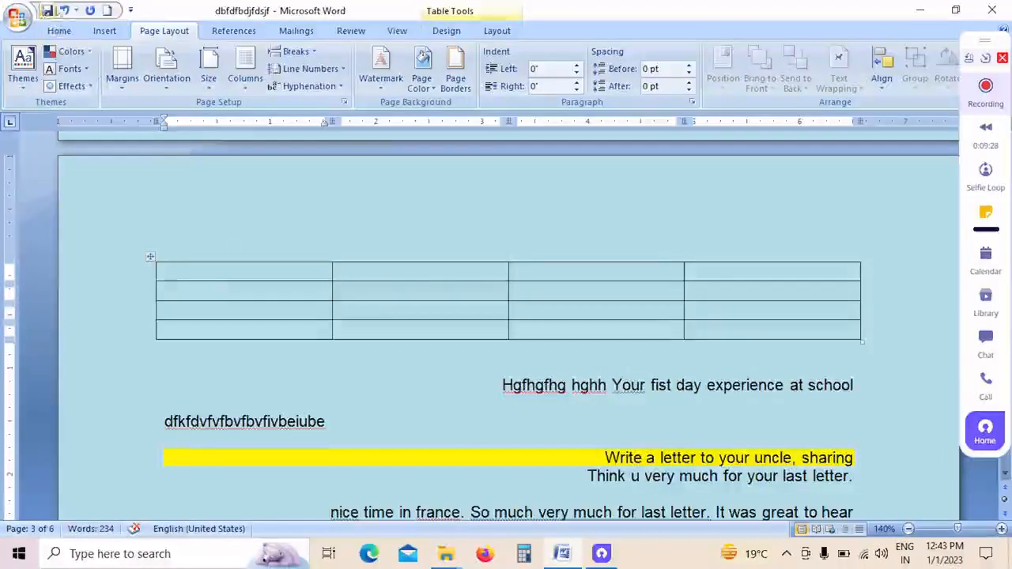
# Step: Select the first cell of the new four-column table with the Select Cell command
pyautogui.click(103, 31)
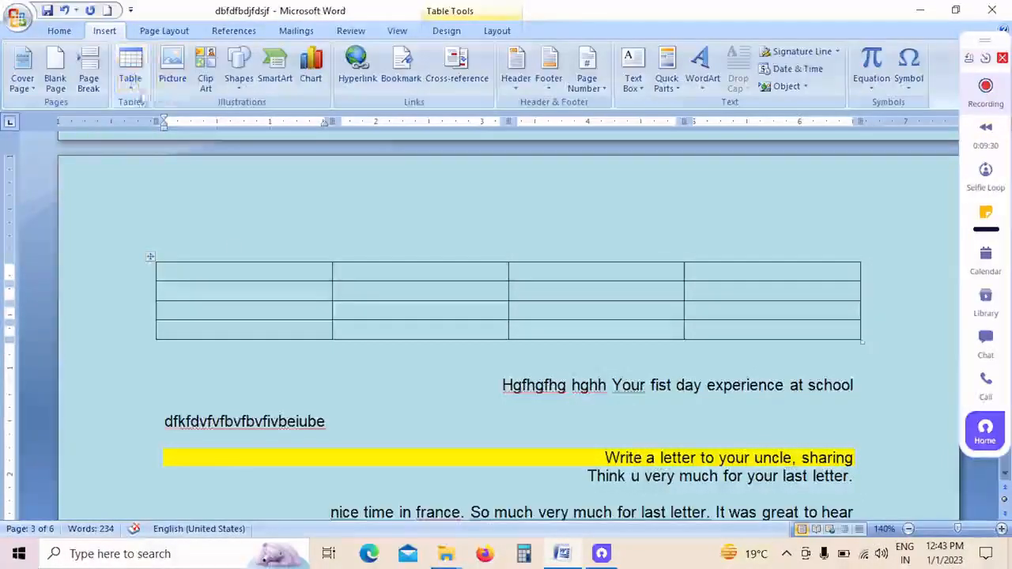
pyautogui.click(498, 32)
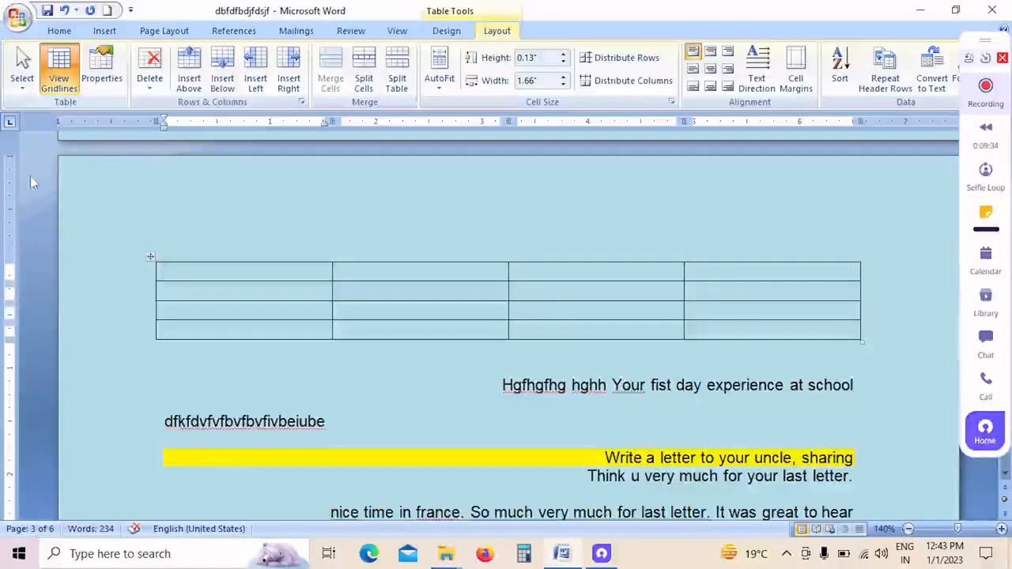
pyautogui.click(35, 86)
pyautogui.click(52, 103)
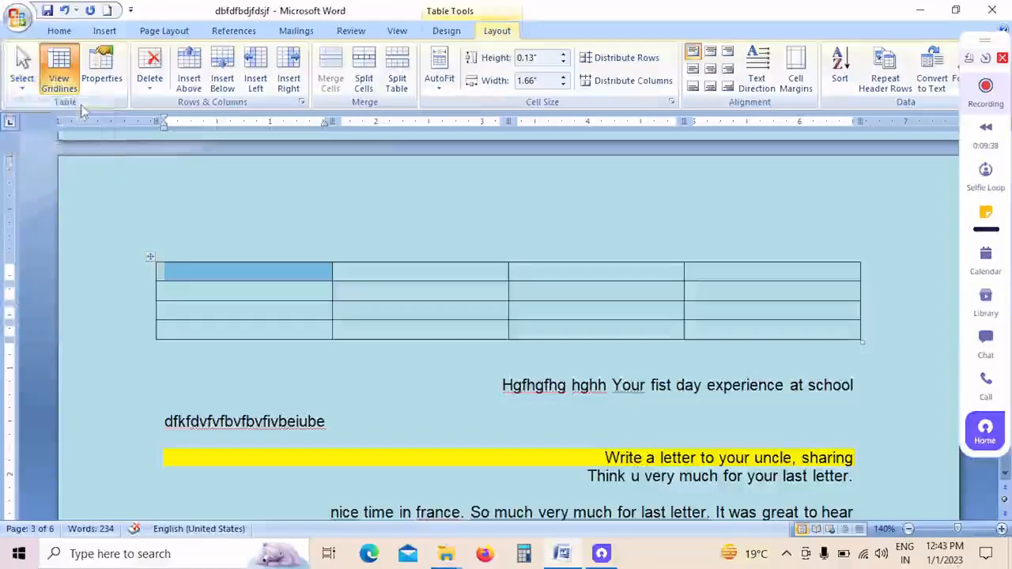
# Step: Select all four cells of the new table's first column by sweeping down through its rows
pyautogui.click(23, 82)
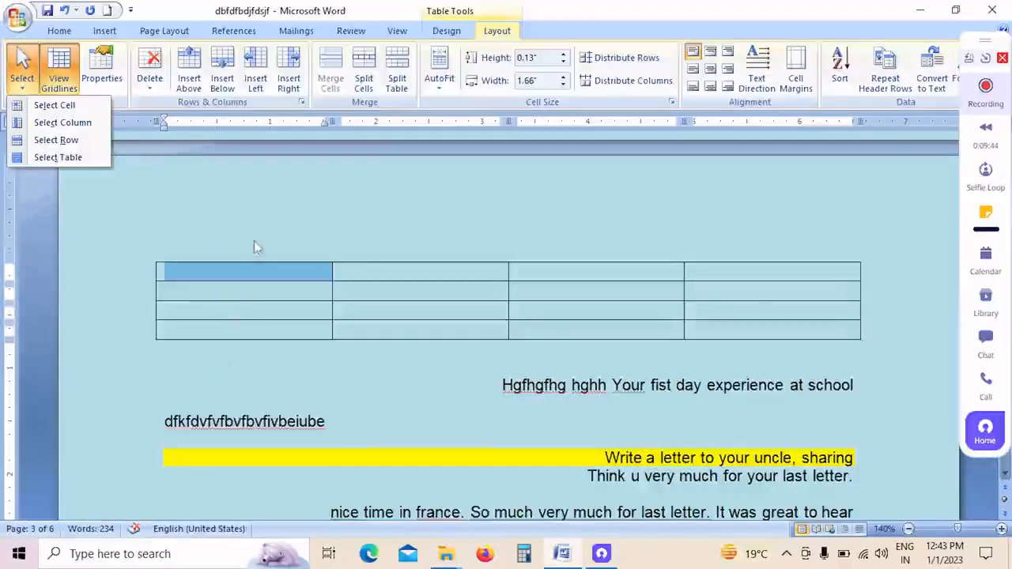
pyautogui.click(252, 294)
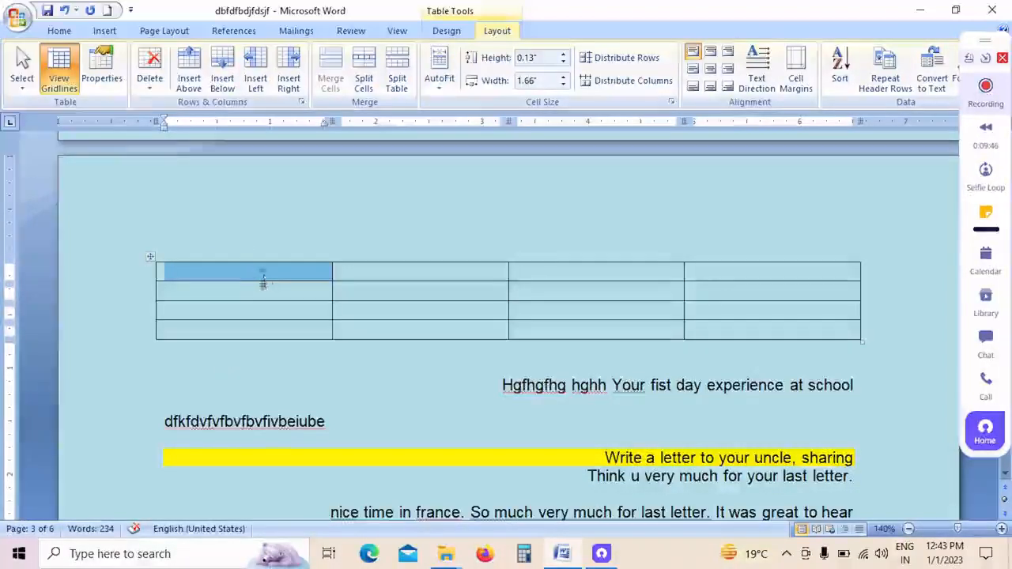
pyautogui.click(266, 282)
pyautogui.moveTo(258, 282); pyautogui.dragTo(253, 339)
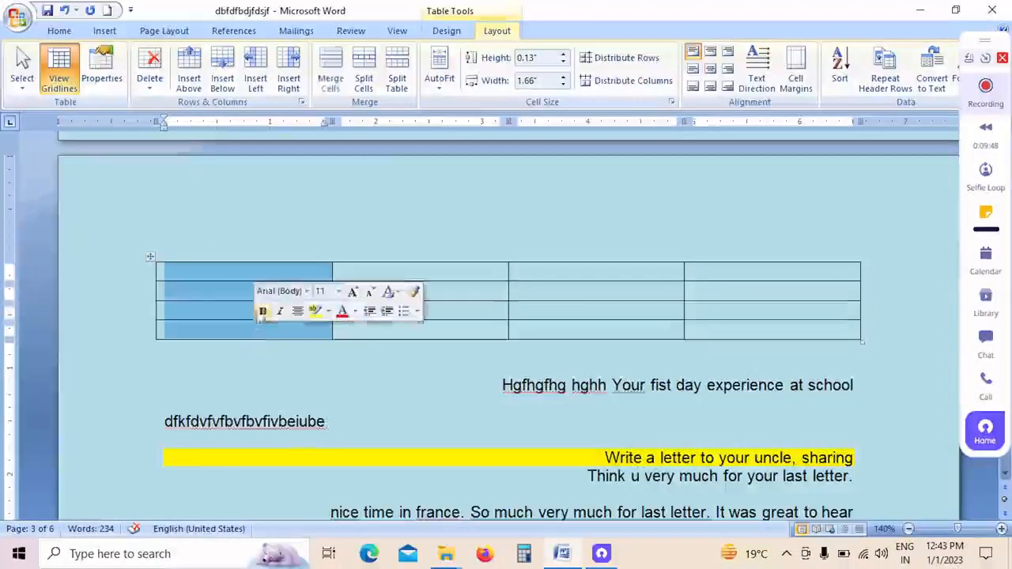
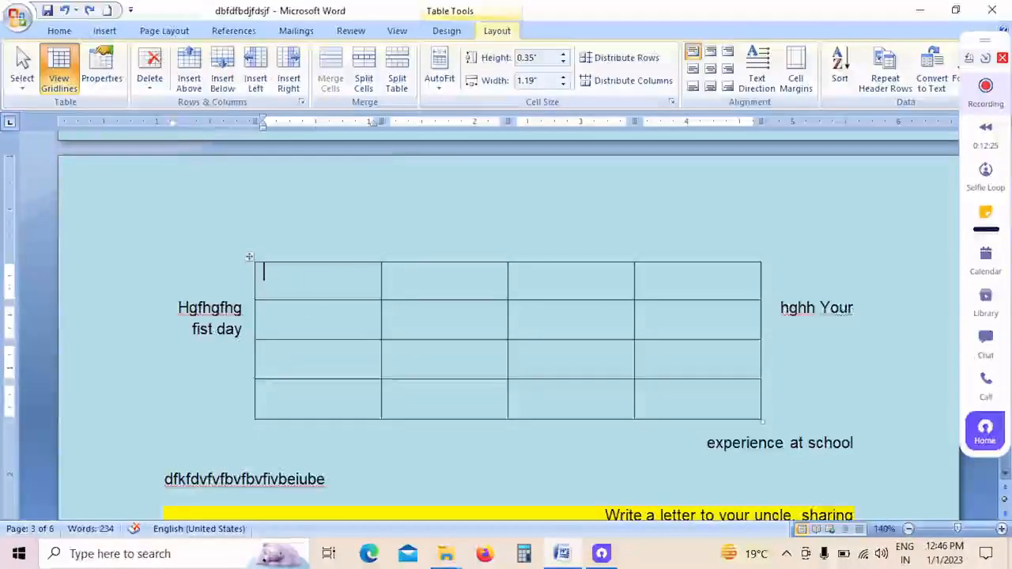
# Step: Try deleting the four-column table's first row and the whole table, and undo both deletions
pyautogui.click(150, 79)
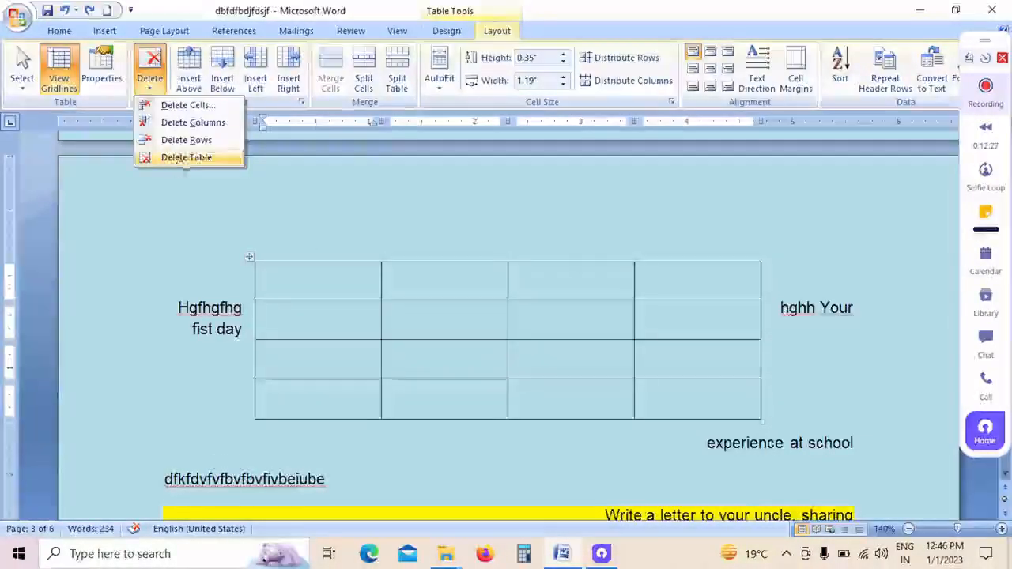
pyautogui.click(186, 140)
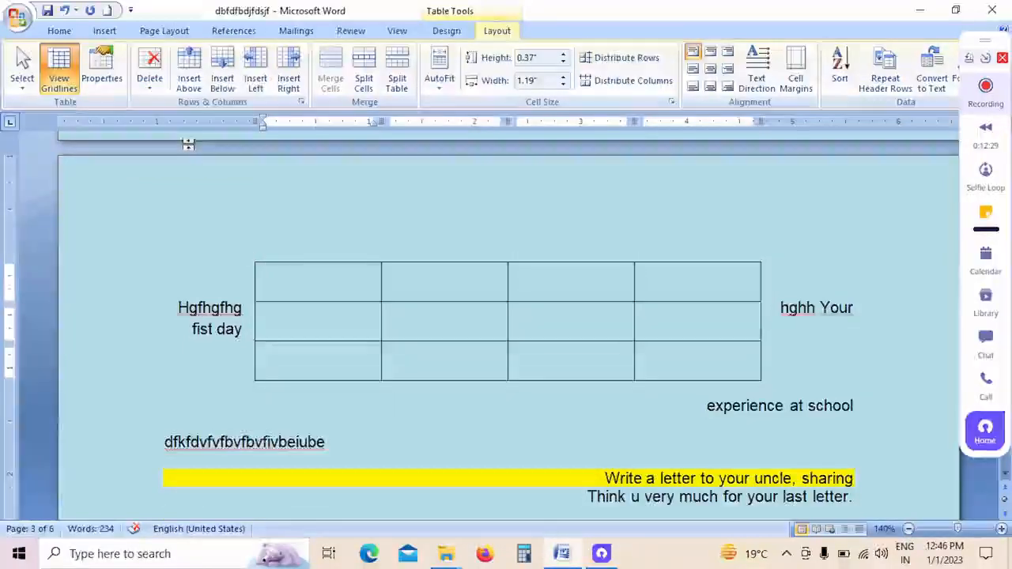
pyautogui.click(150, 79)
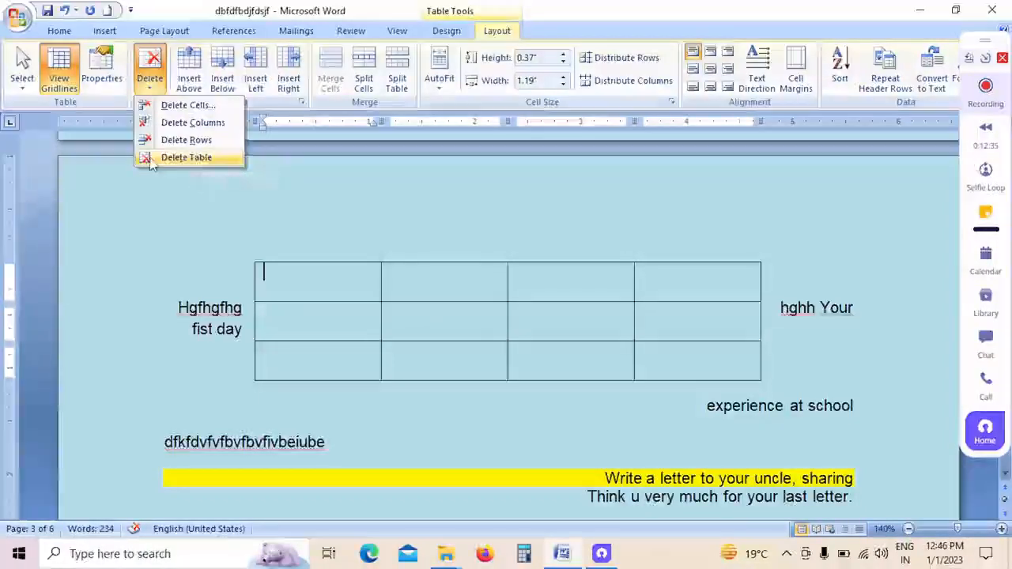
pyautogui.click(190, 159)
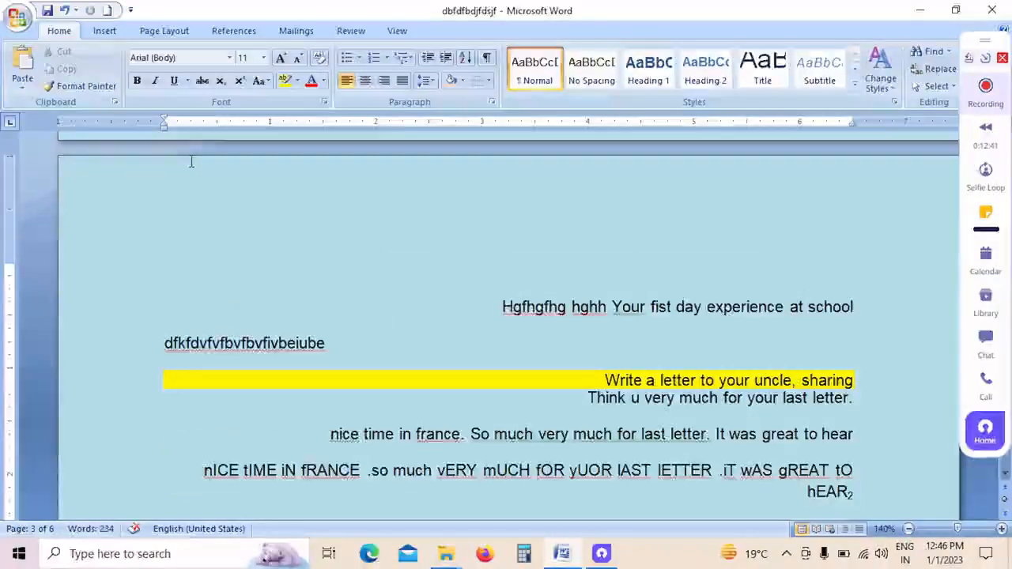
pyautogui.hotkey('ctrl', 'z')
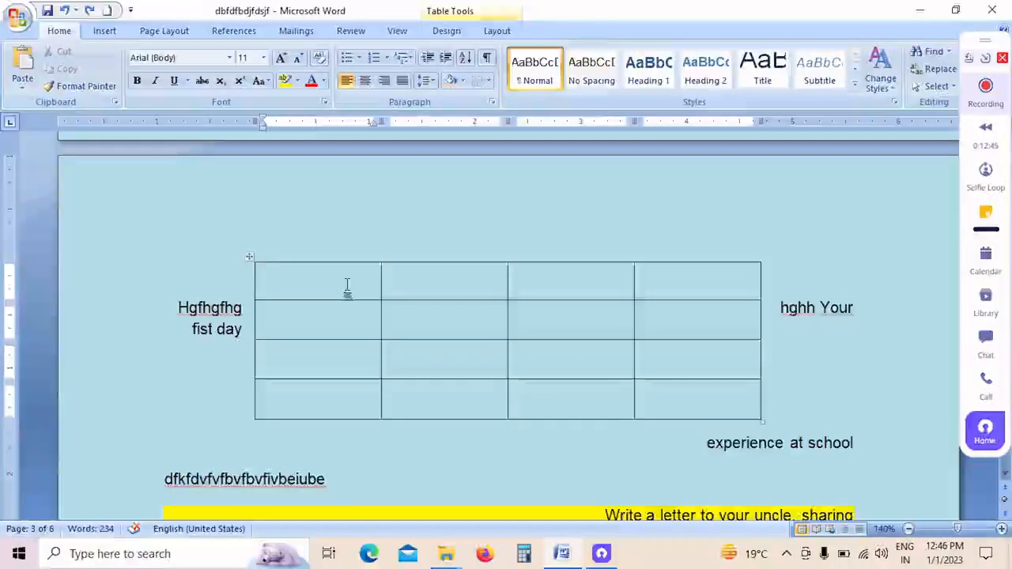
# Step: Number the four cells of the table's first column 1, 2, 3 and 4 from the first row down
pyautogui.click(494, 31)
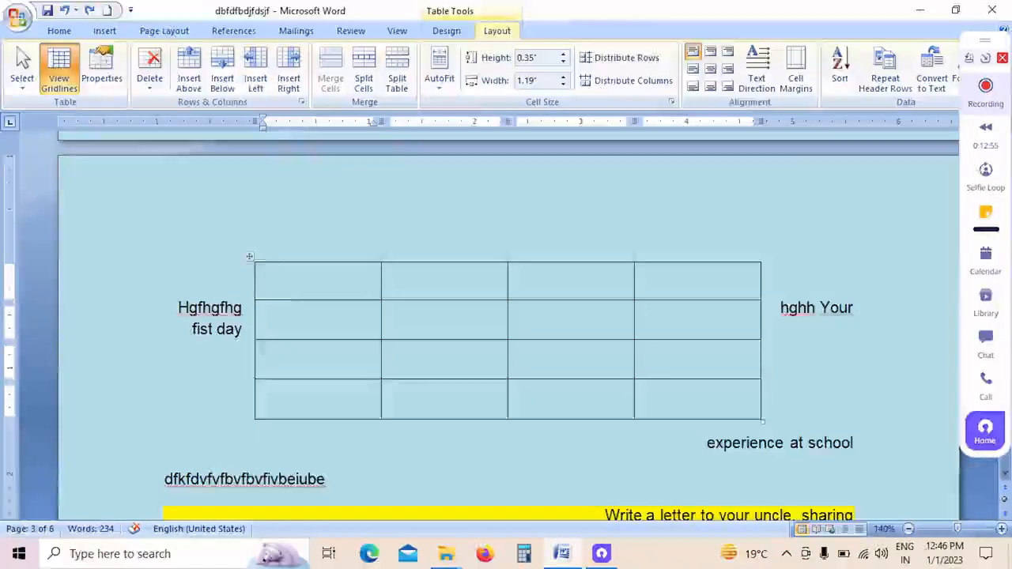
pyautogui.click(306, 313)
pyautogui.click(332, 274)
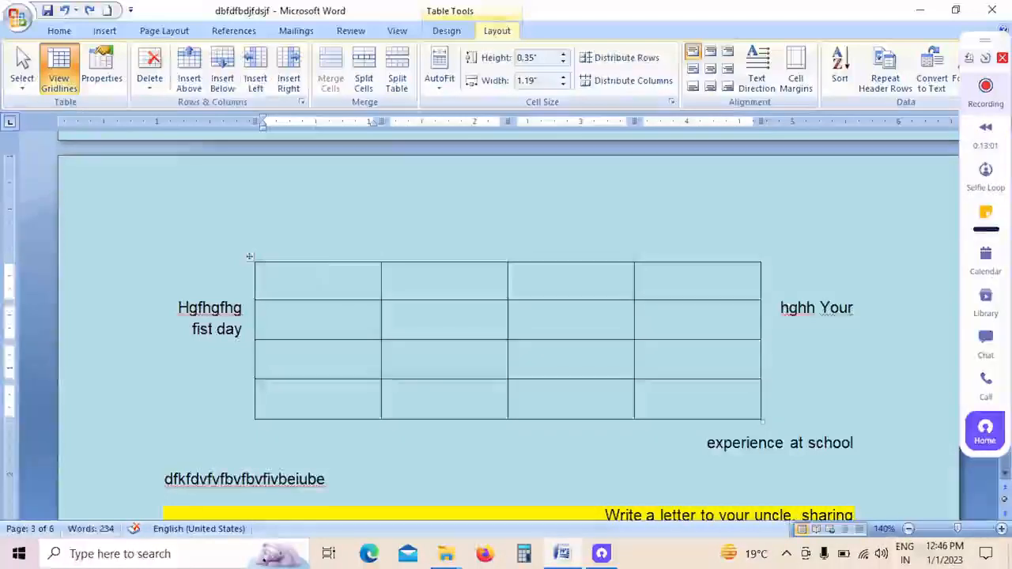
pyautogui.write('1')
pyautogui.press('Down')
pyautogui.write('2')
pyautogui.press('Down')
pyautogui.write('3')
pyautogui.press('Down')
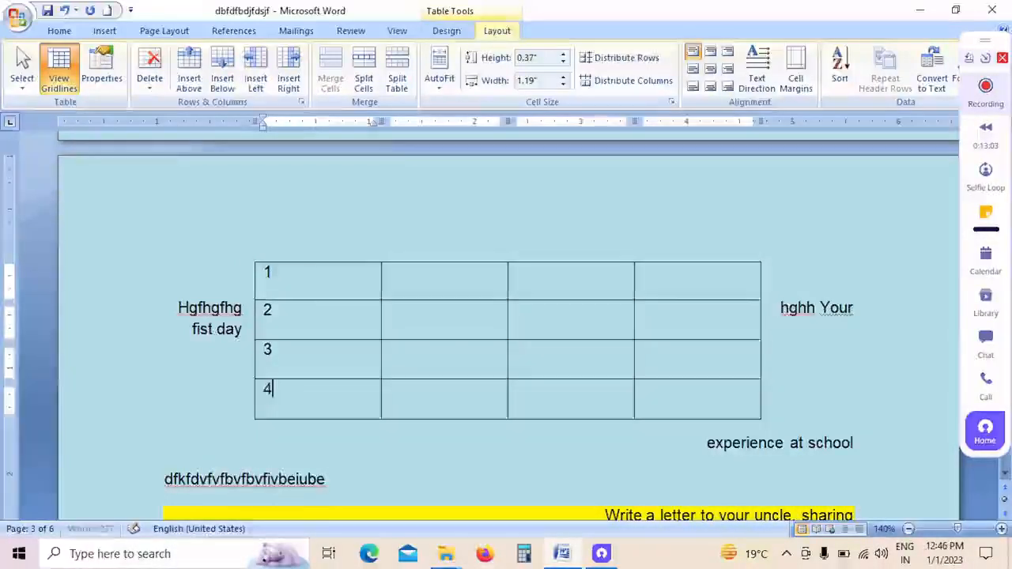
pyautogui.write('4')
# Step: Fill the remaining three cells of the table's first row with 2, 3 and 4
pyautogui.click(398, 273)
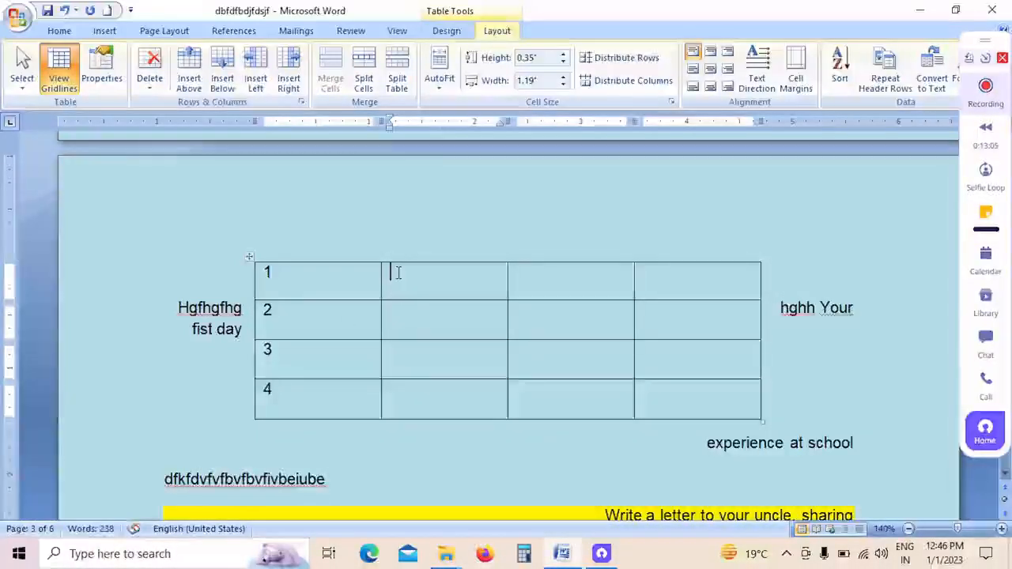
pyautogui.press('Tab')
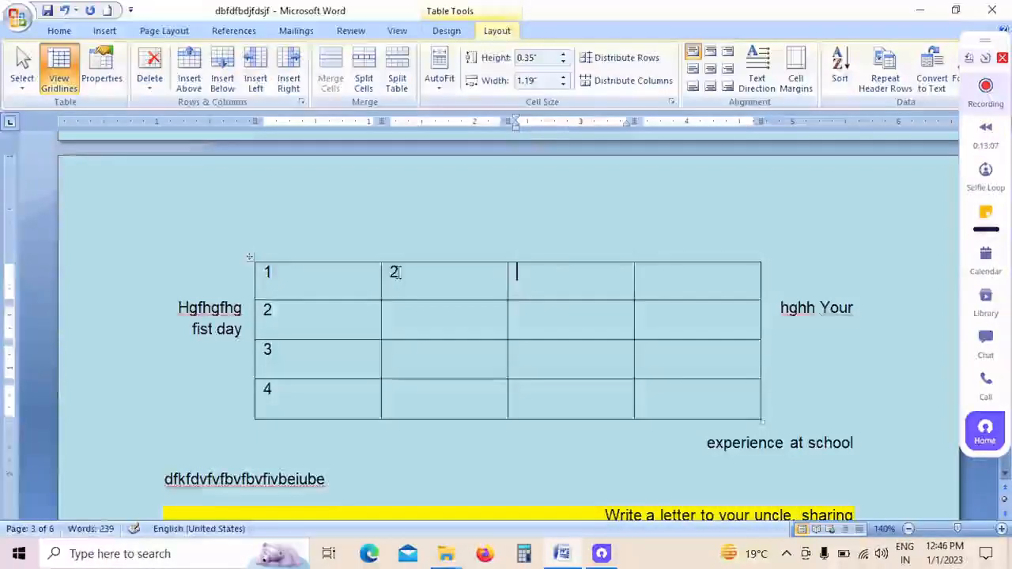
pyautogui.write('4')
pyautogui.press('Tab')
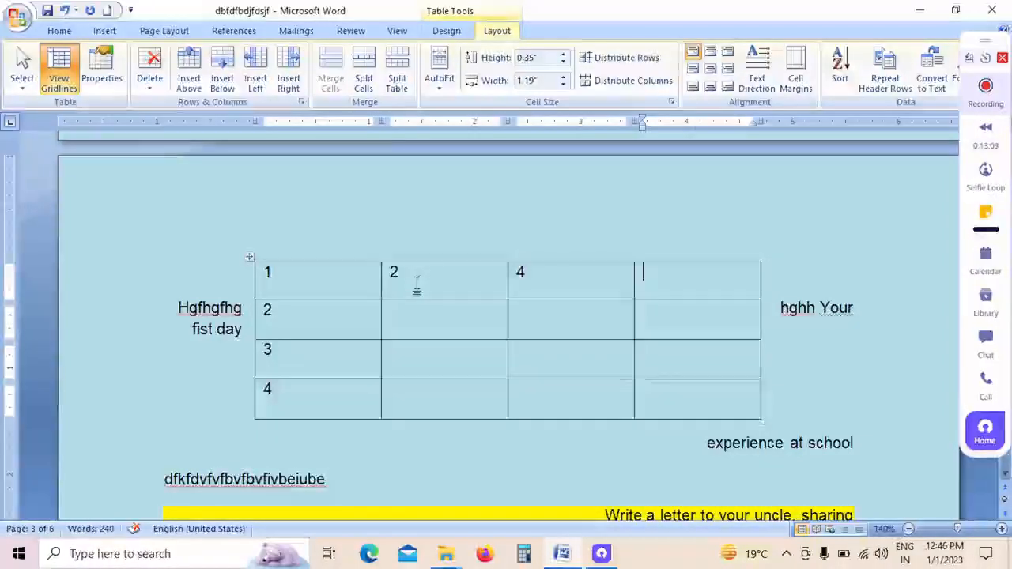
pyautogui.click(521, 291)
pyautogui.press('BackSpace')
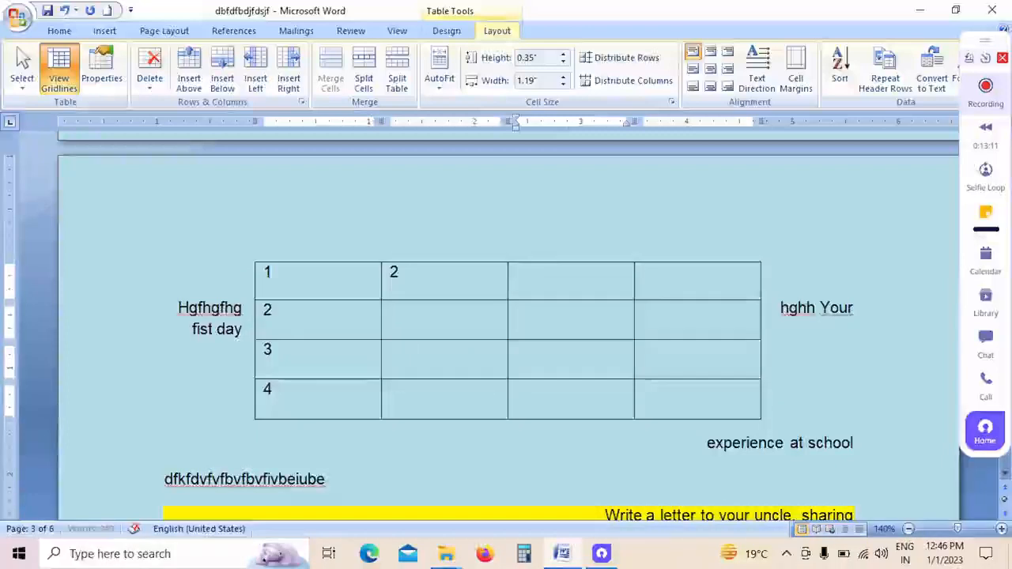
pyautogui.press('Tab')
pyautogui.write('4')
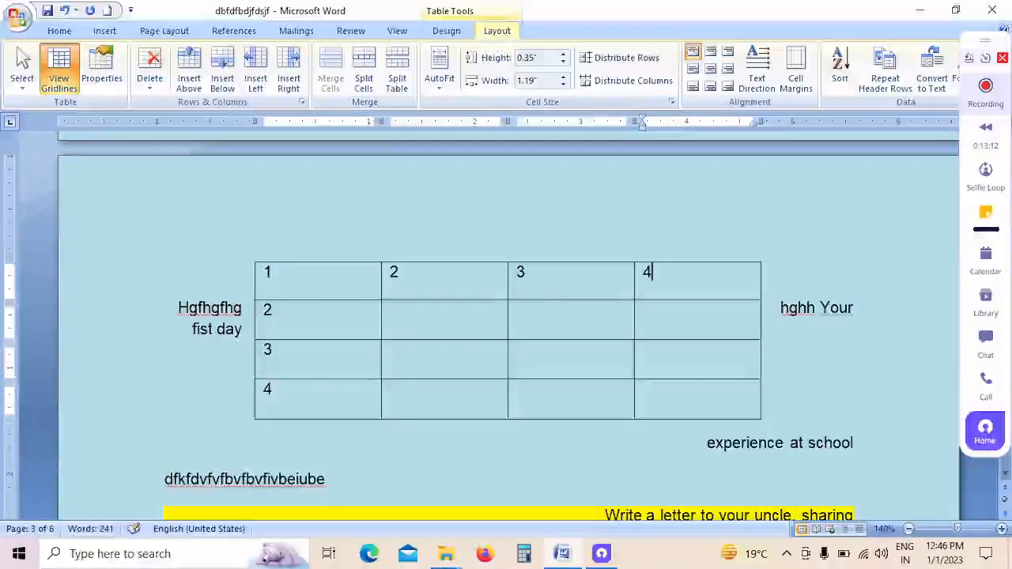
# Step: Insert two empty rows above the numbered first row of the table
pyautogui.click(336, 288)
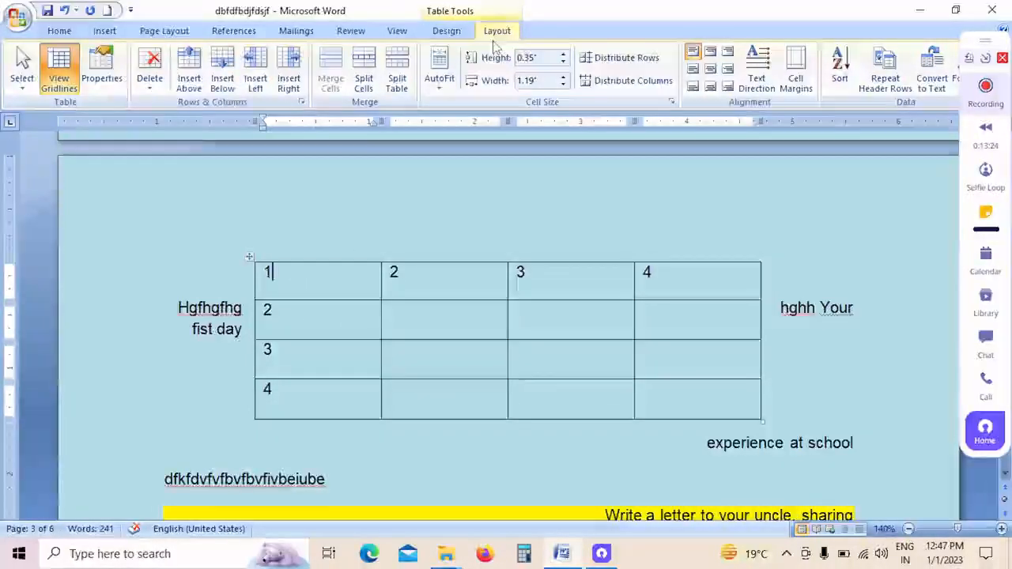
pyautogui.click(316, 318)
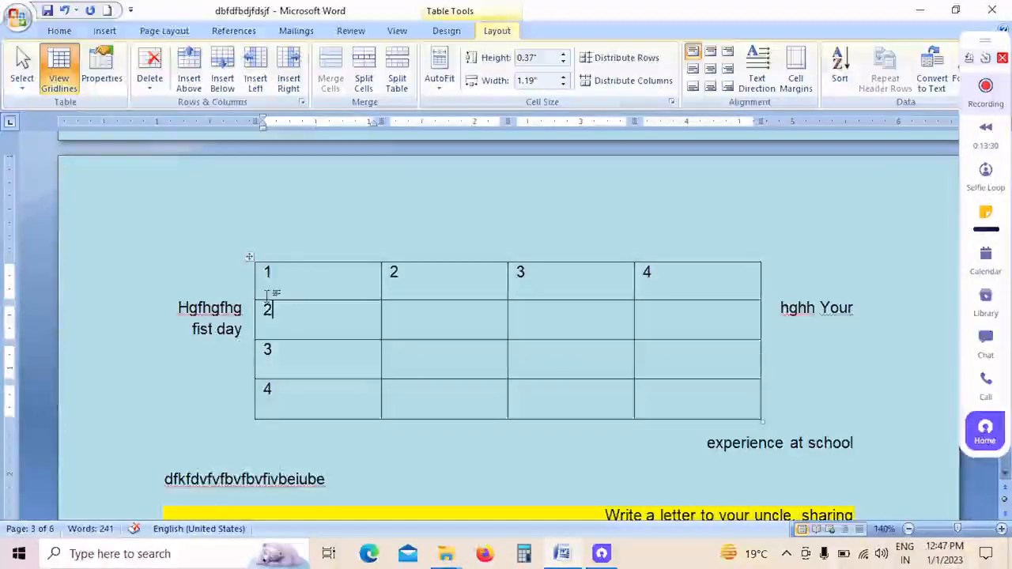
pyautogui.click(285, 277)
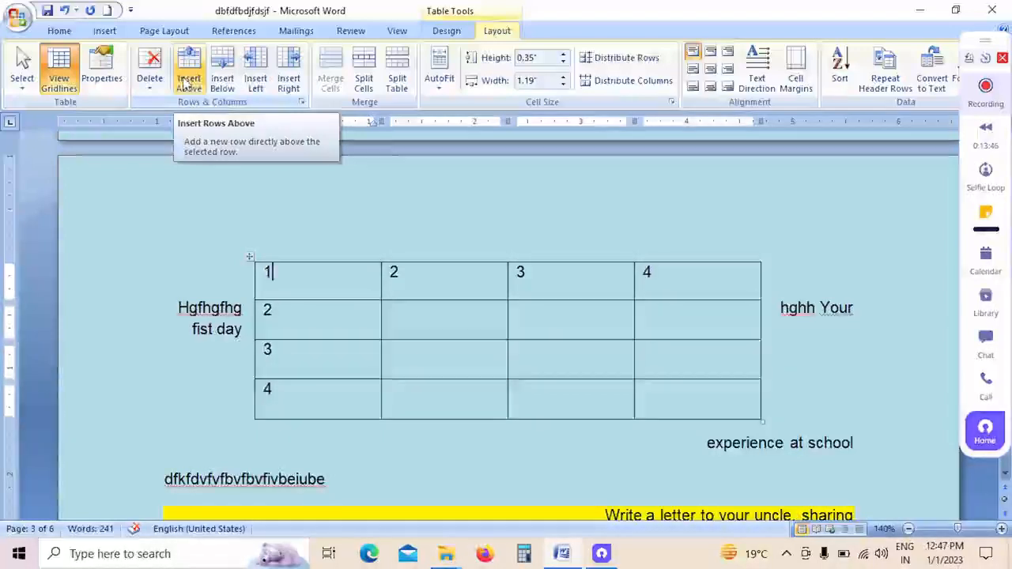
pyautogui.click(189, 80)
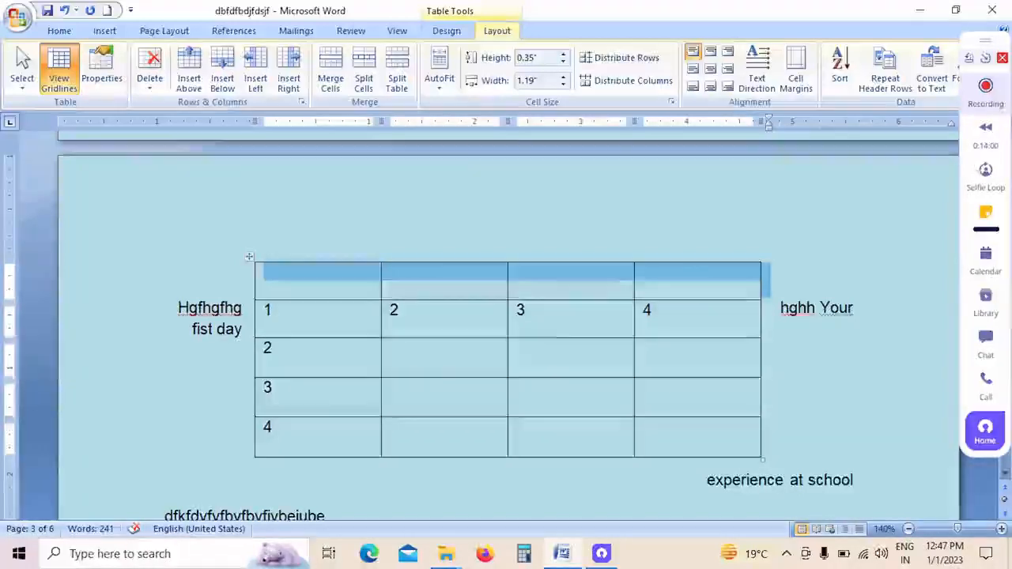
pyautogui.click(286, 290)
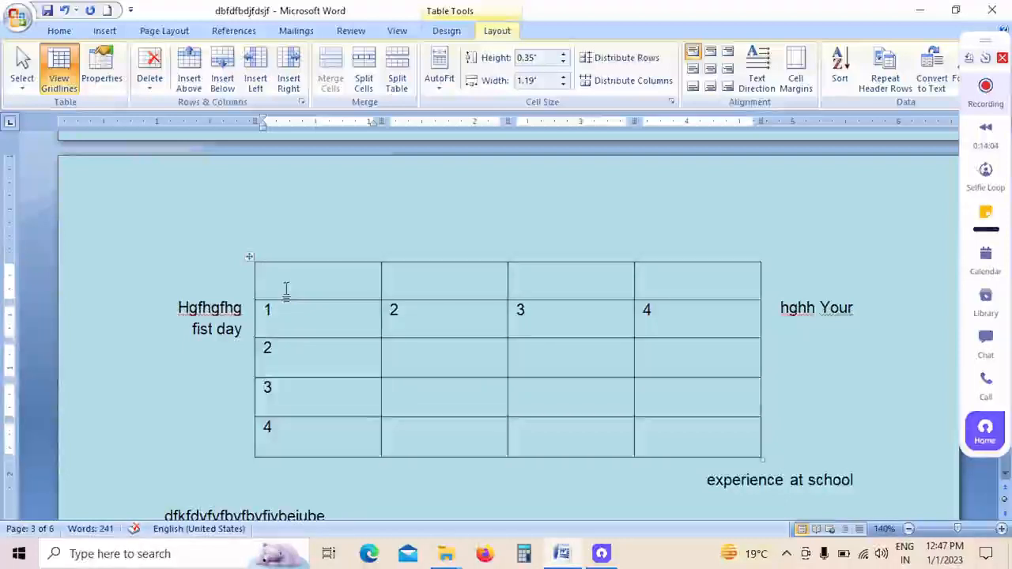
pyautogui.click(190, 77)
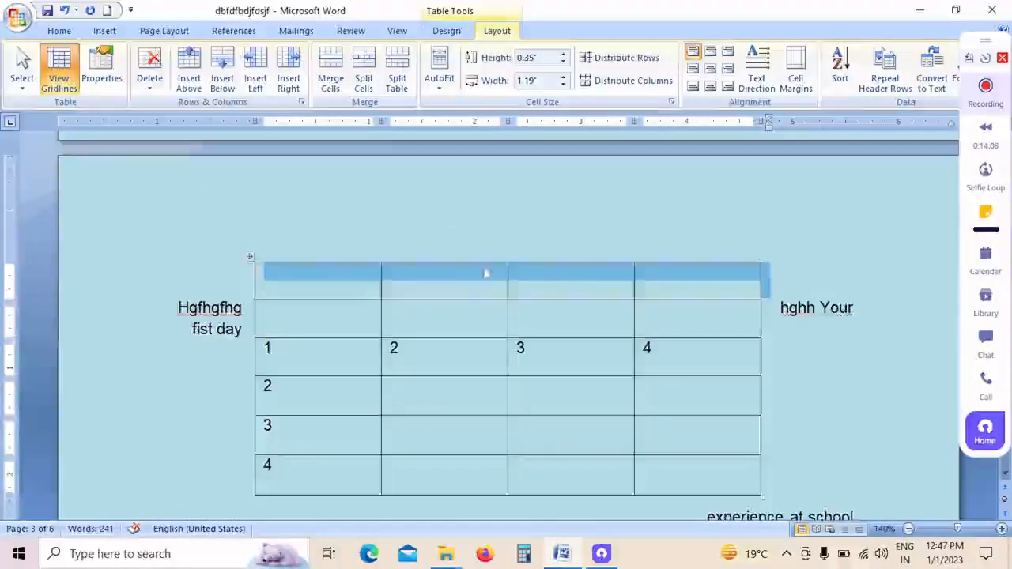
# Step: Insert one empty row below the table's last row, which starts with 4
pyautogui.scroll(-3, 489, 265)
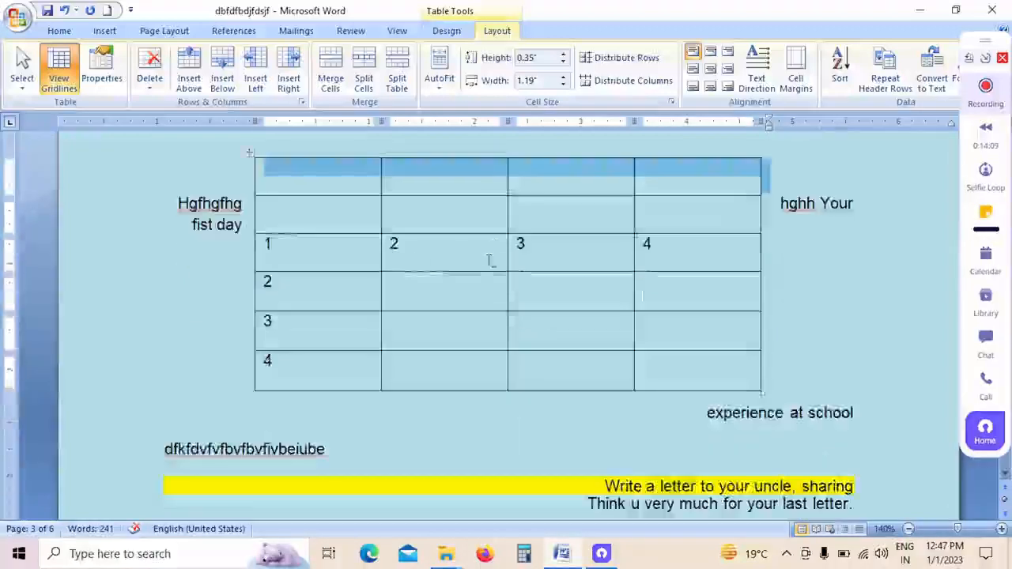
pyautogui.click(313, 376)
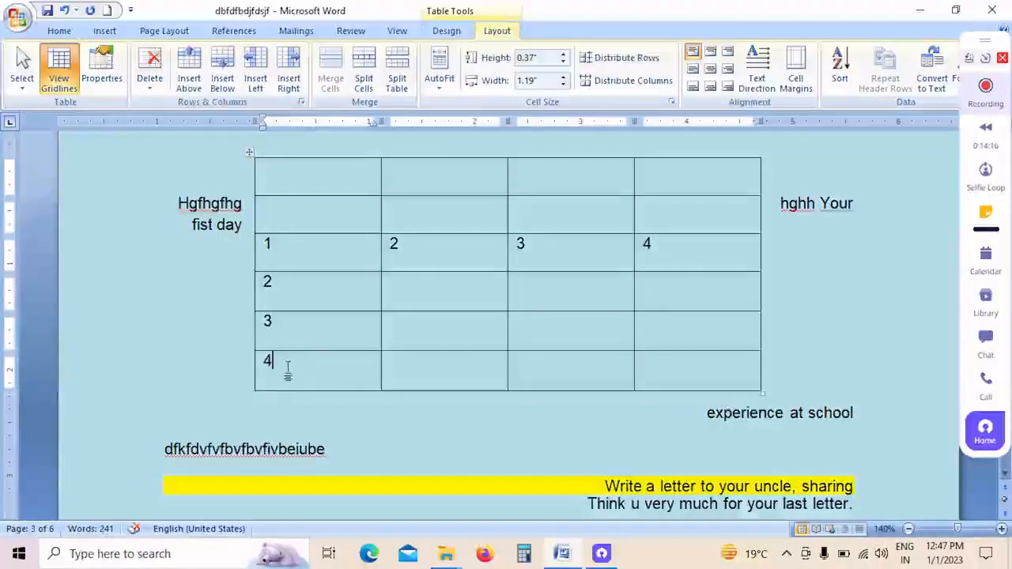
pyautogui.click(221, 79)
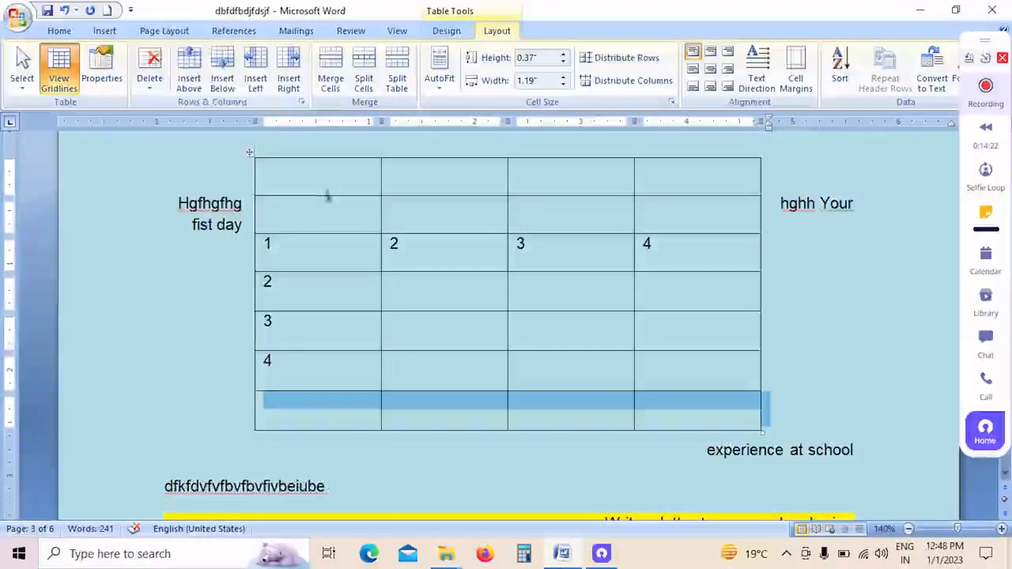
# Step: Add an empty column before the table's first column and another after its last column
pyautogui.click(291, 193)
pyautogui.click(255, 80)
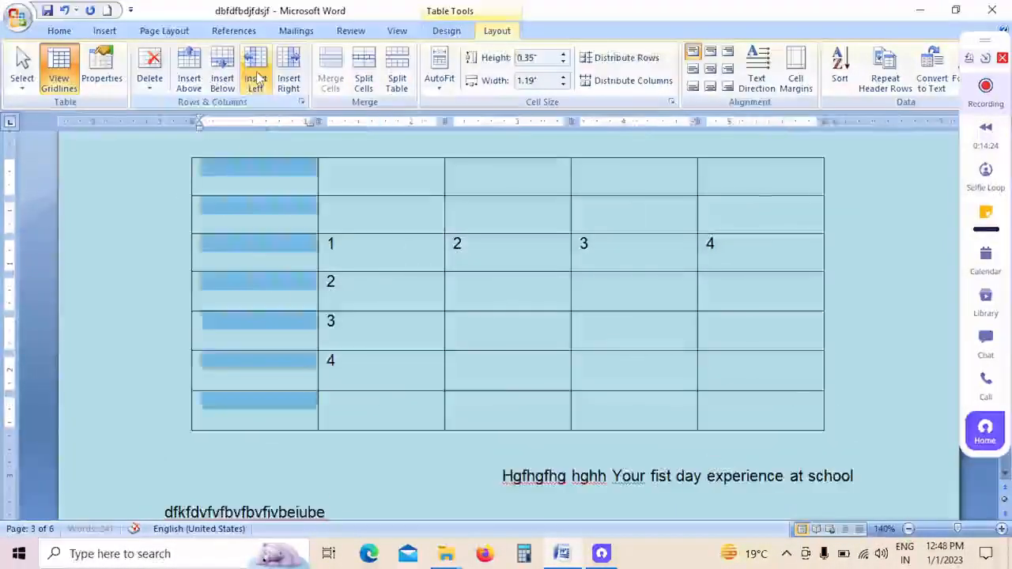
pyautogui.click(749, 200)
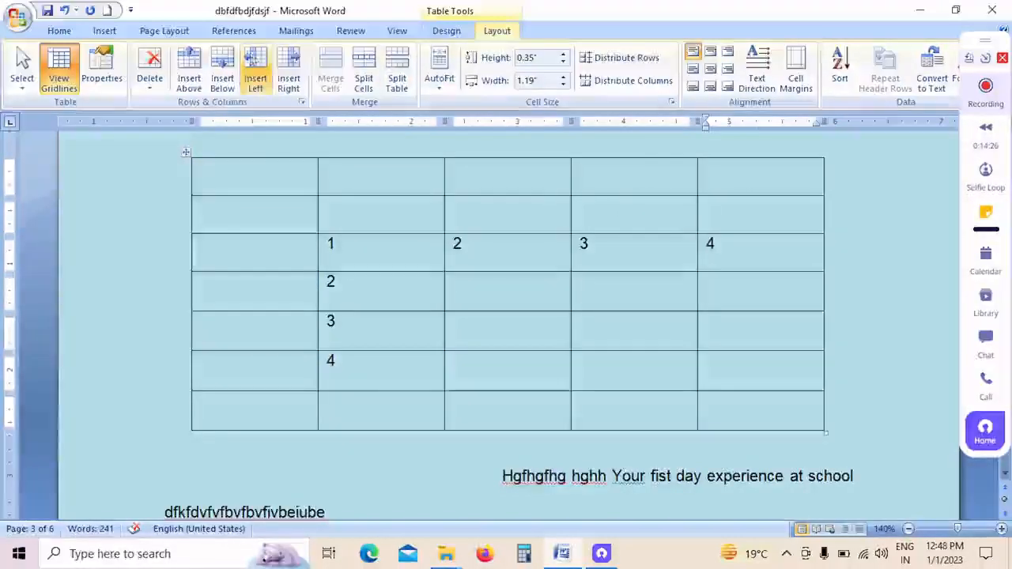
pyautogui.click(290, 78)
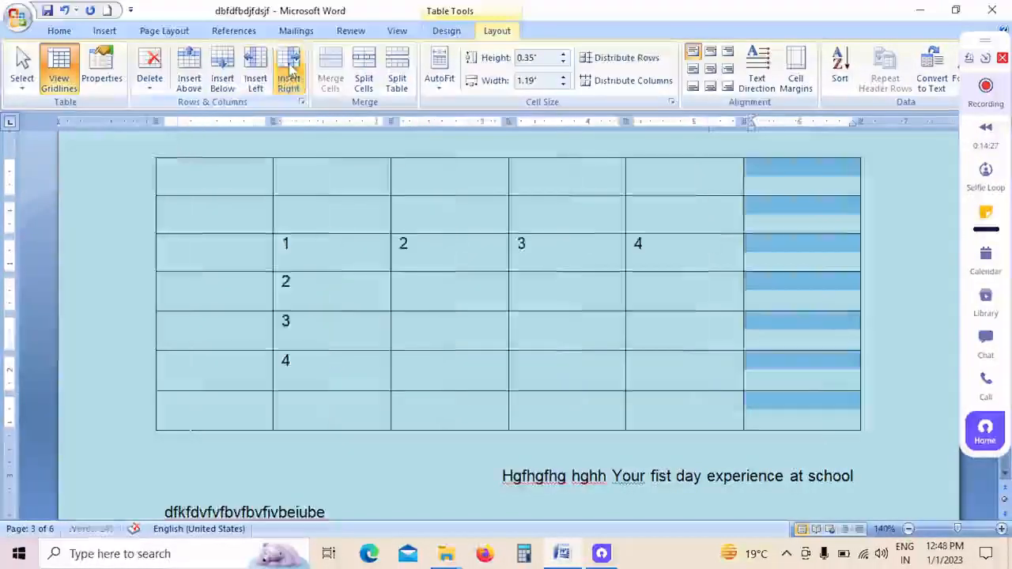
pyautogui.click(547, 298)
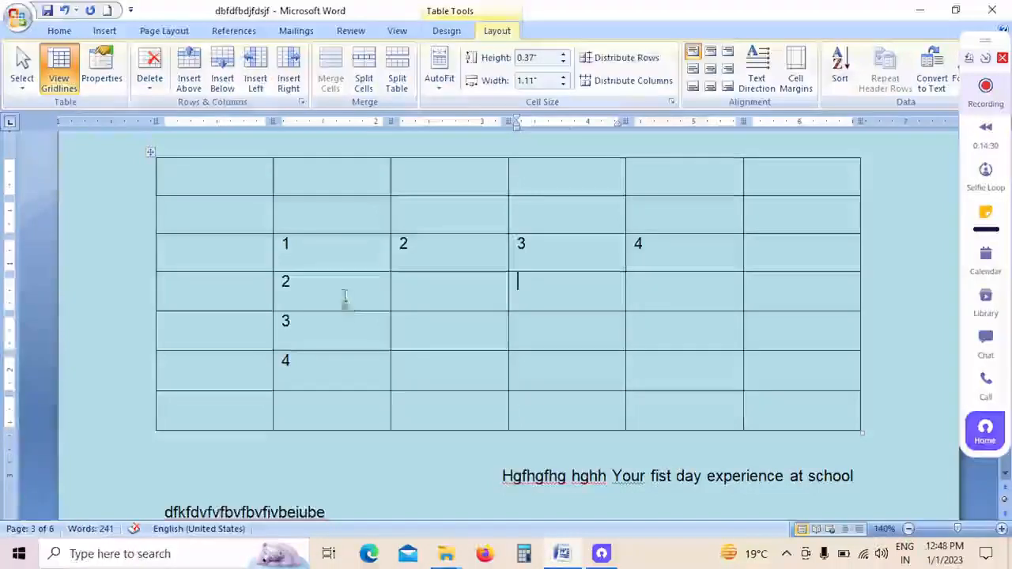
# Step: Merge all cells of the table's two empty top rows into one cell
pyautogui.moveTo(330, 267); pyautogui.dragTo(469, 269)
pyautogui.moveTo(372, 220); pyautogui.dragTo(707, 218)
pyautogui.hotkey('shift', 'Up')
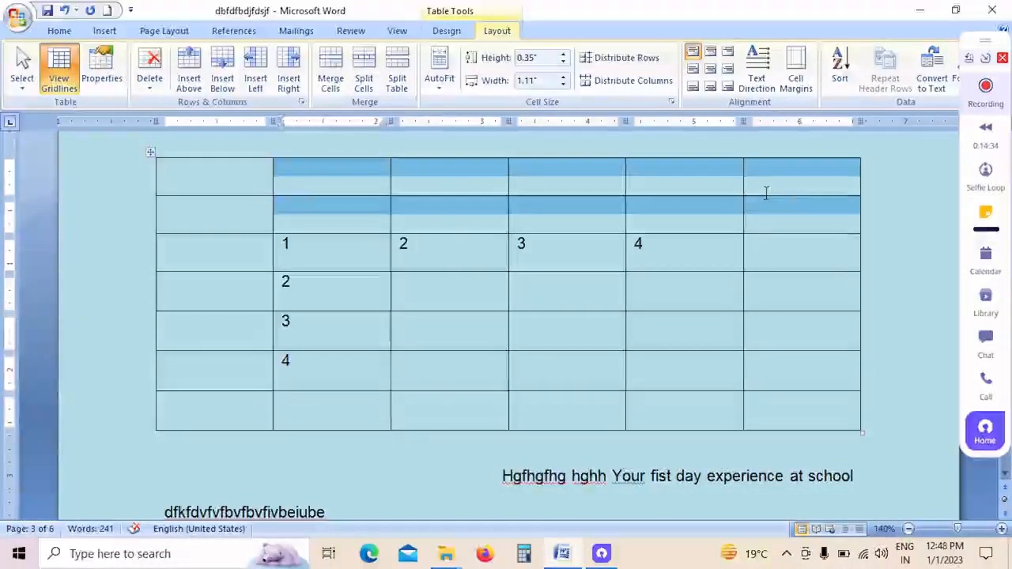
pyautogui.moveTo(168, 169); pyautogui.dragTo(798, 215)
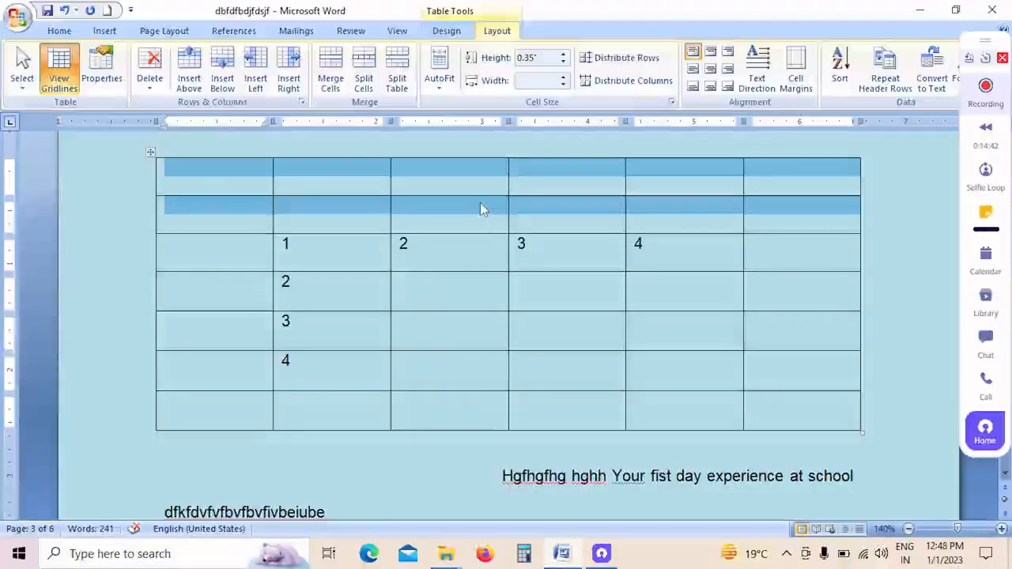
pyautogui.click(308, 265)
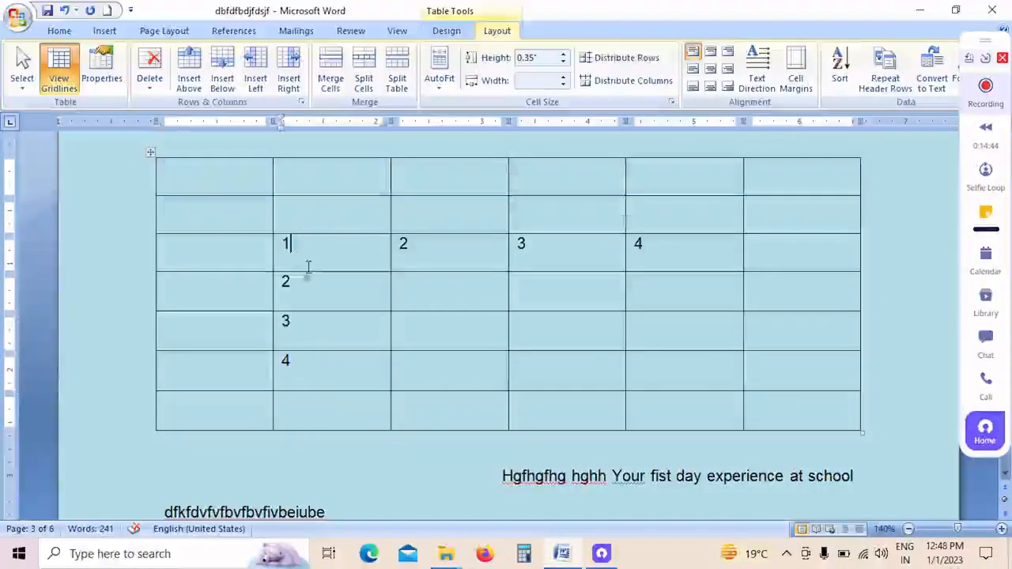
pyautogui.moveTo(246, 196); pyautogui.dragTo(818, 219)
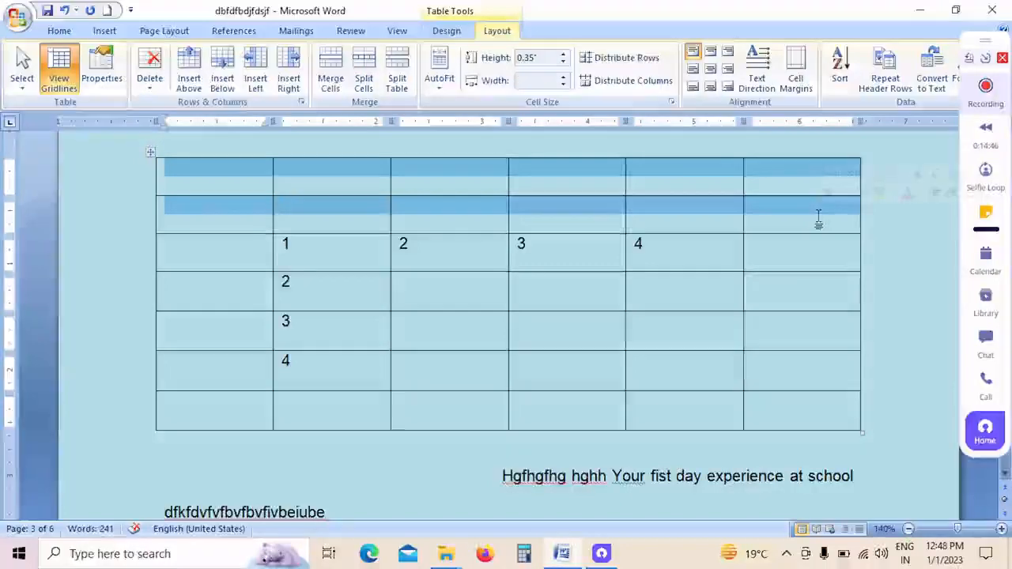
pyautogui.click(331, 82)
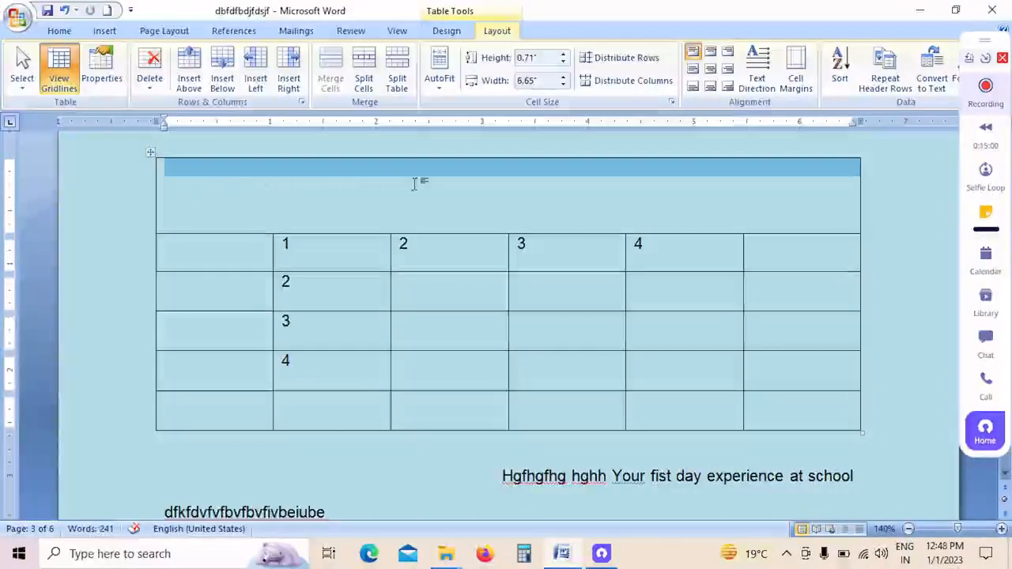
# Step: Split the merged cell at the top of the table into 10 columns and 1 row
pyautogui.click(321, 210)
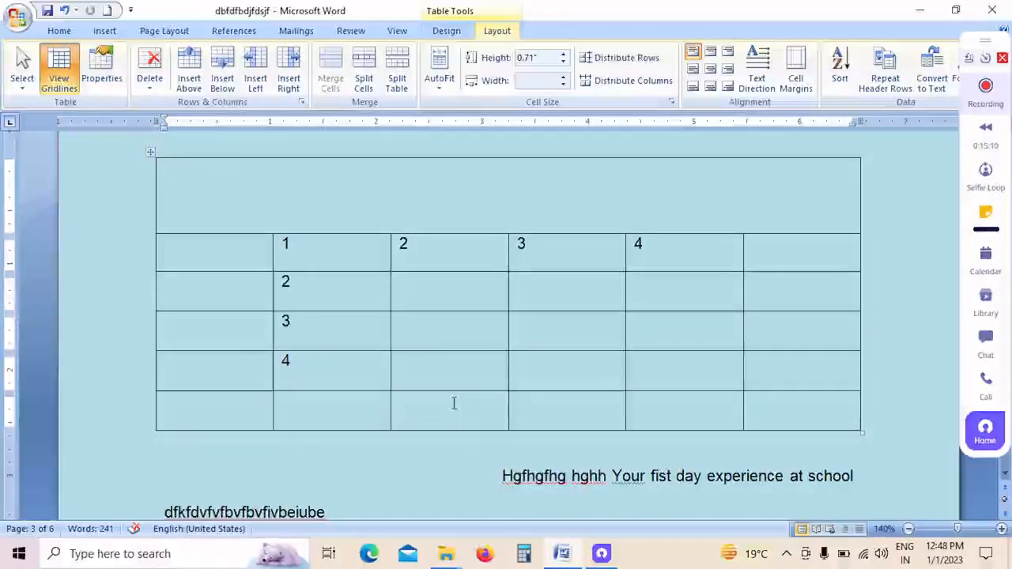
pyautogui.click(496, 344)
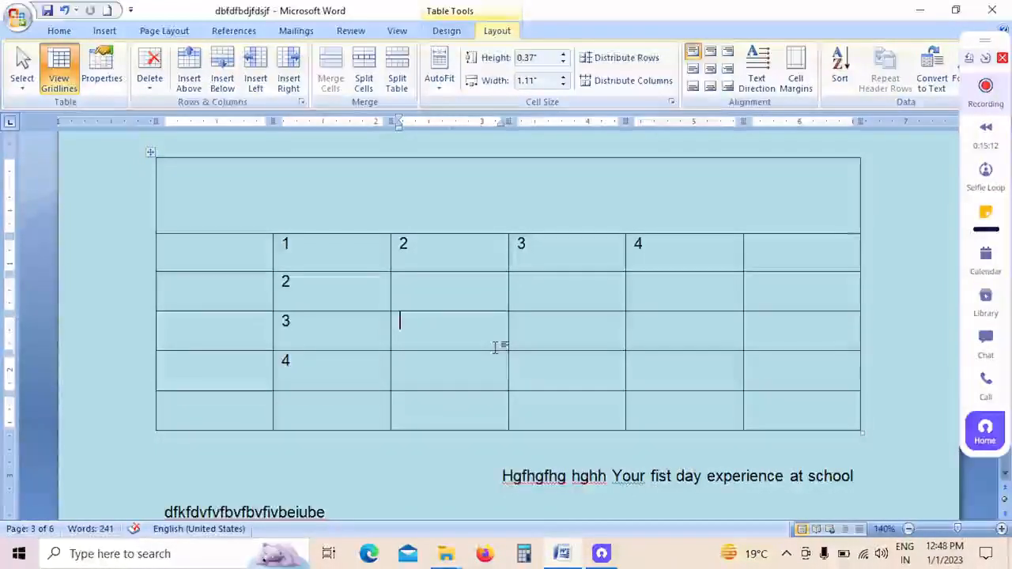
pyautogui.click(362, 204)
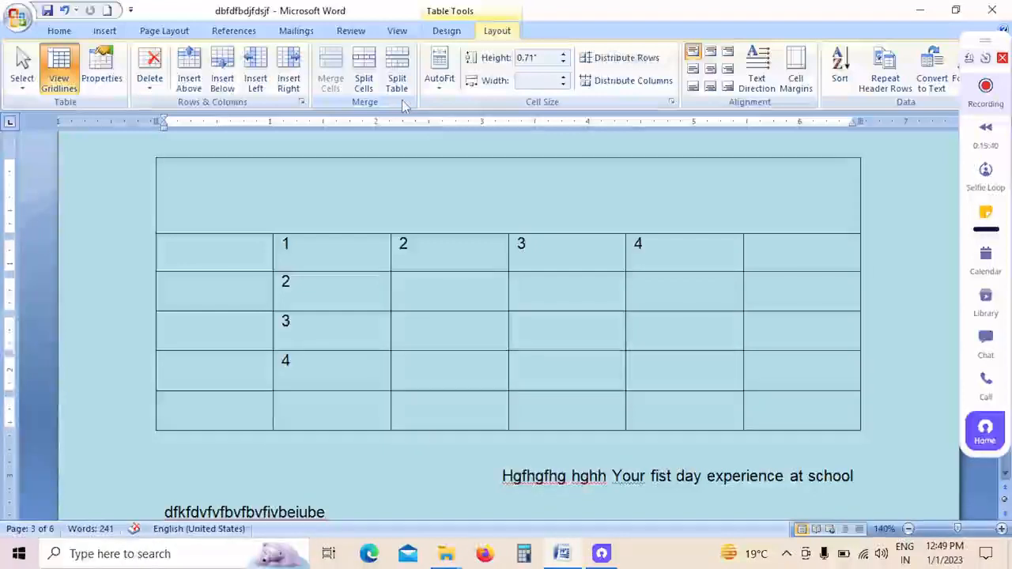
pyautogui.click(364, 89)
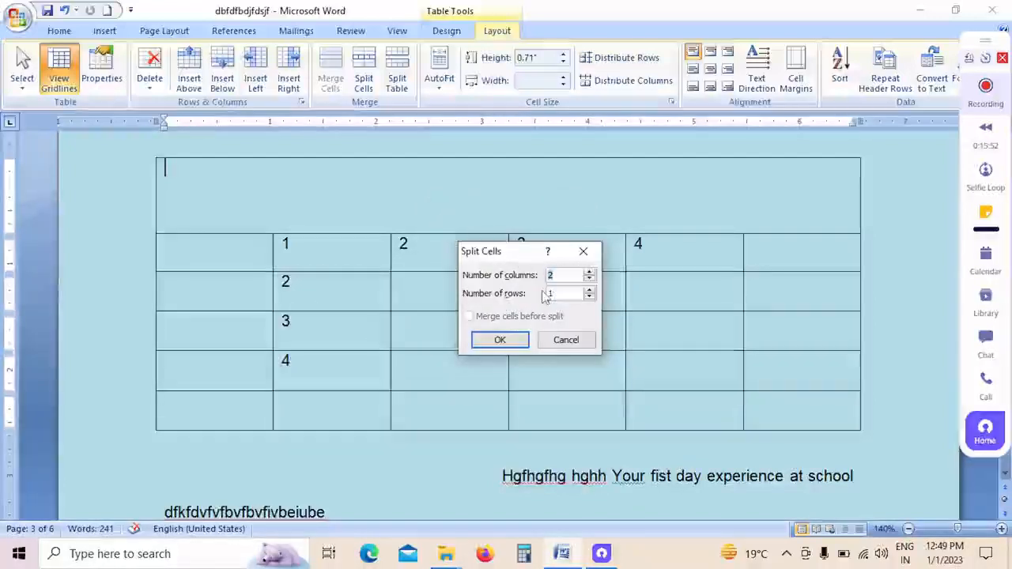
pyautogui.write('10')
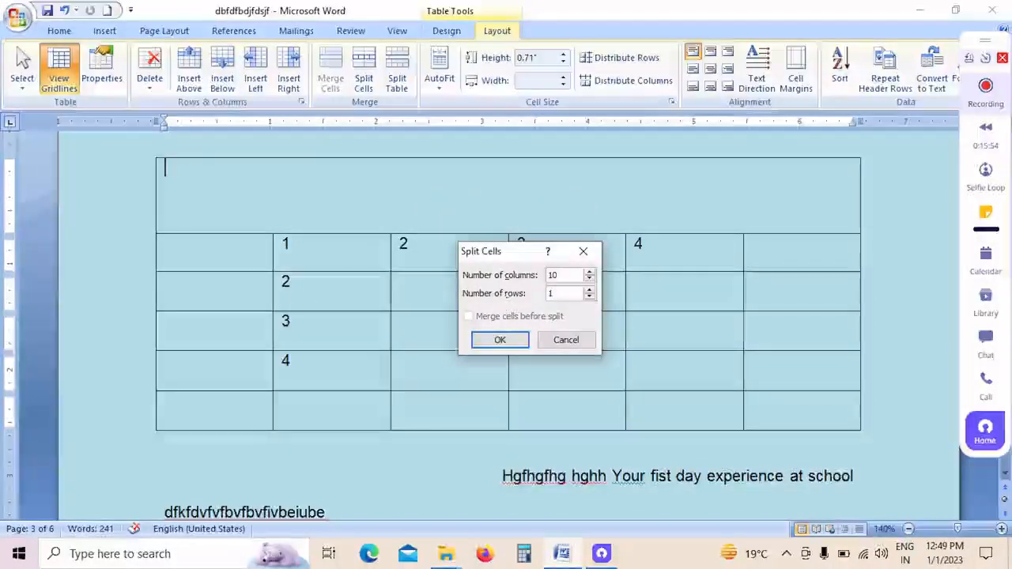
pyautogui.click(514, 339)
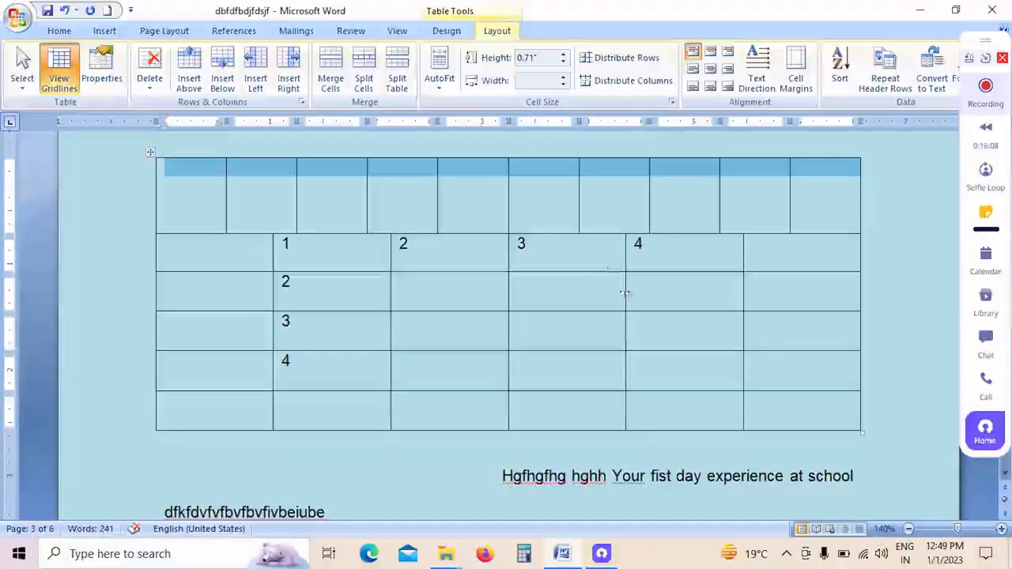
# Step: Split the table into two at the row numbered 3, so that row starts the lower table
pyautogui.click(870, 329)
pyautogui.click(813, 330)
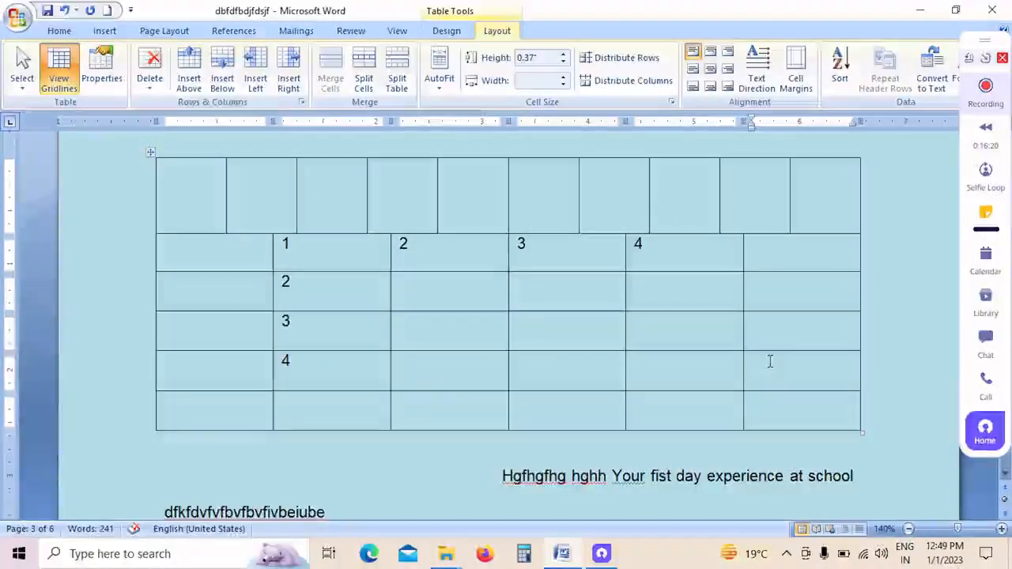
pyautogui.click(398, 84)
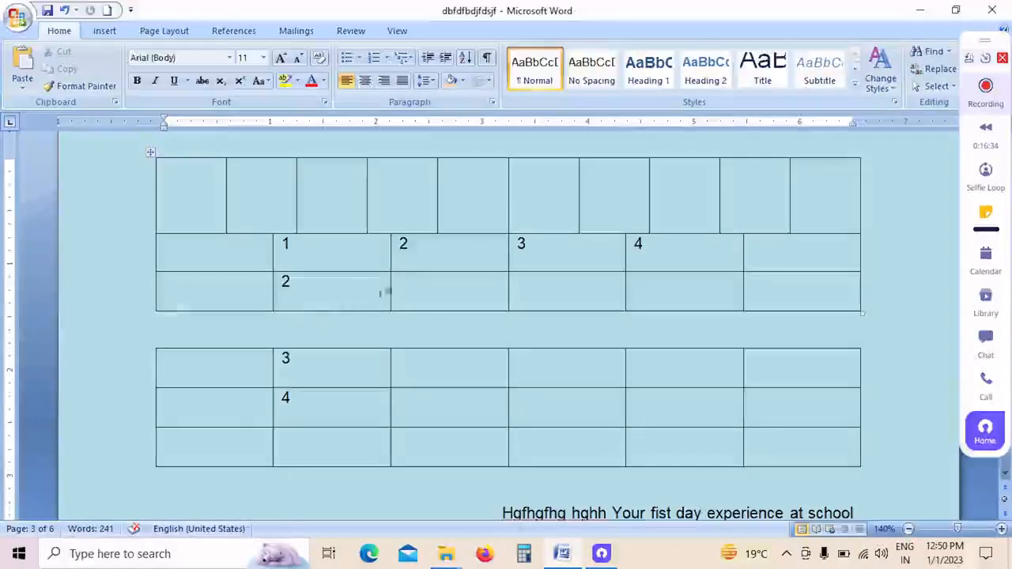
# Step: In the upper table's numbered row, enter gfdgdfg in the empty first cell, and append jkdfkdfjf after 1 and fdsf after 2
pyautogui.click(417, 298)
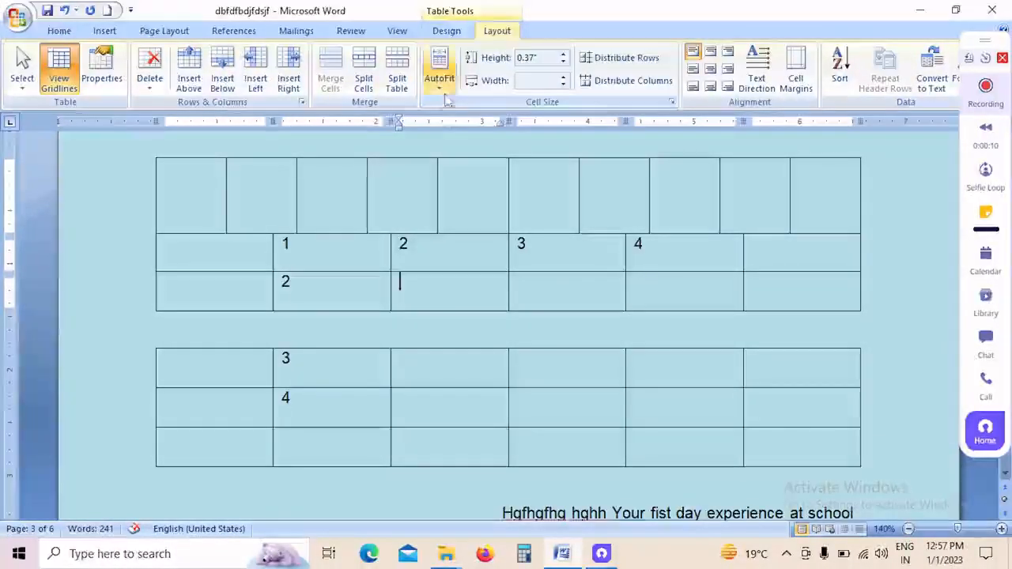
pyautogui.click(330, 242)
pyautogui.write('jkdfkdfjf')
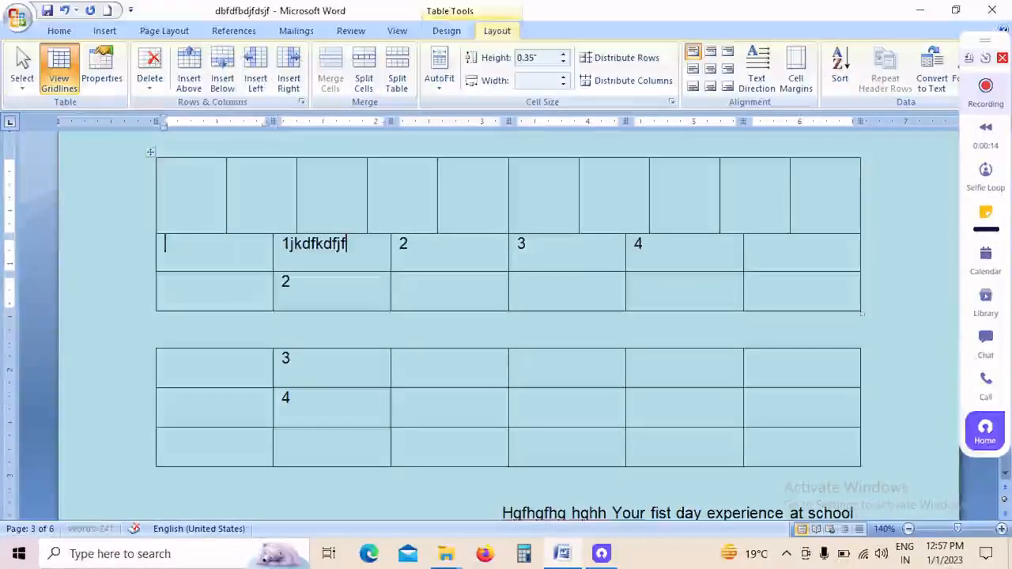
pyautogui.write('gfdgdfg')
pyautogui.click(479, 263)
pyautogui.write('fdsf')
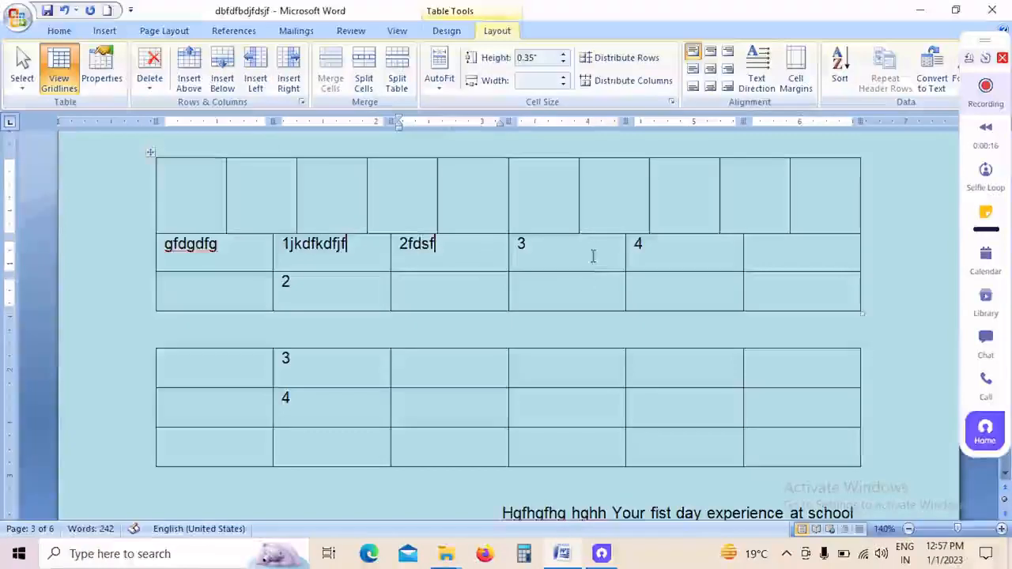
# Step: In the same row, append ds after 3 and s after 4, and enter dfdgfgfjgfgfjgfjghjhjhjghhjgj in the last cell
pyautogui.click(593, 255)
pyautogui.write('ds')
pyautogui.click(665, 259)
pyautogui.write('s')
pyautogui.click(764, 255)
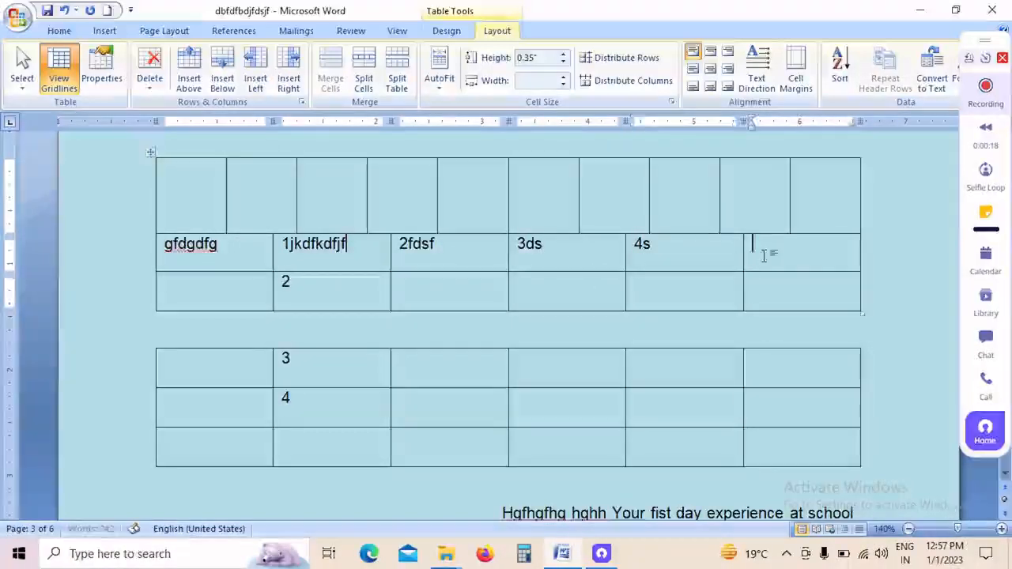
pyautogui.write('dfdgfgfjgfgfjgfjghjhjhj')
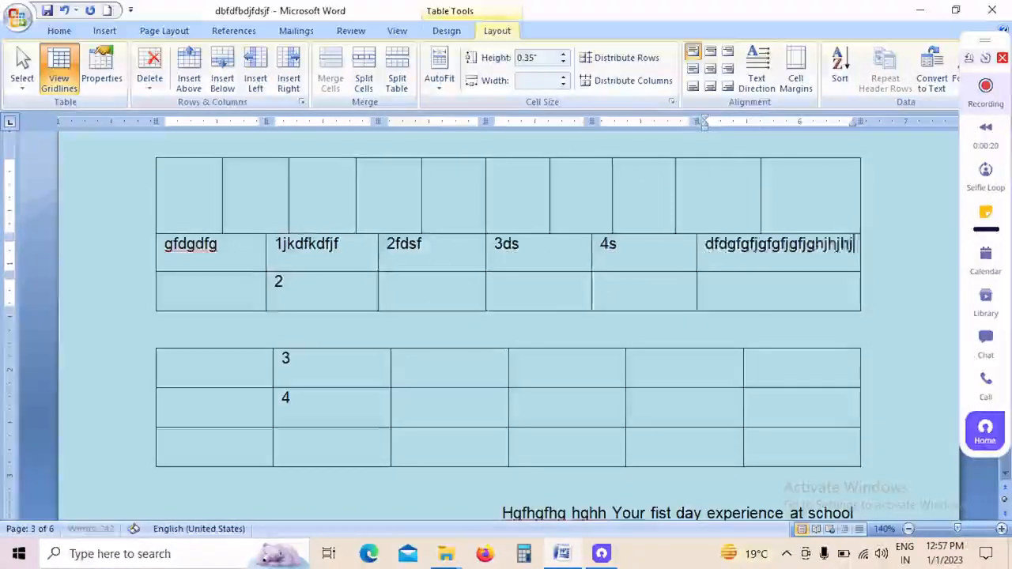
pyautogui.write('ghhjgj')
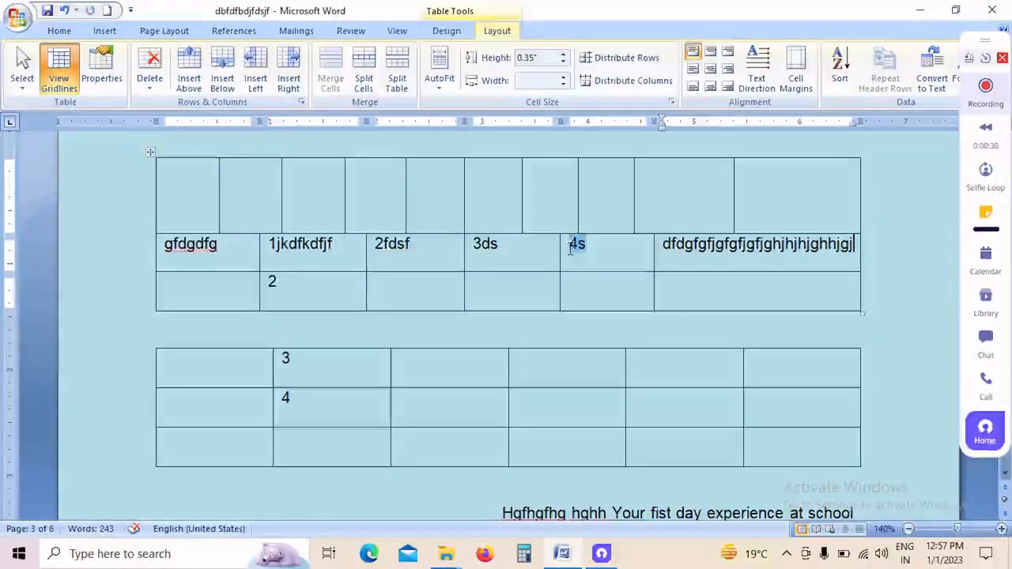
# Step: Apply AutoFit Contents to the upper table so its columns shrink to their text
pyautogui.moveTo(571, 250); pyautogui.dragTo(600, 251)
pyautogui.click(501, 252)
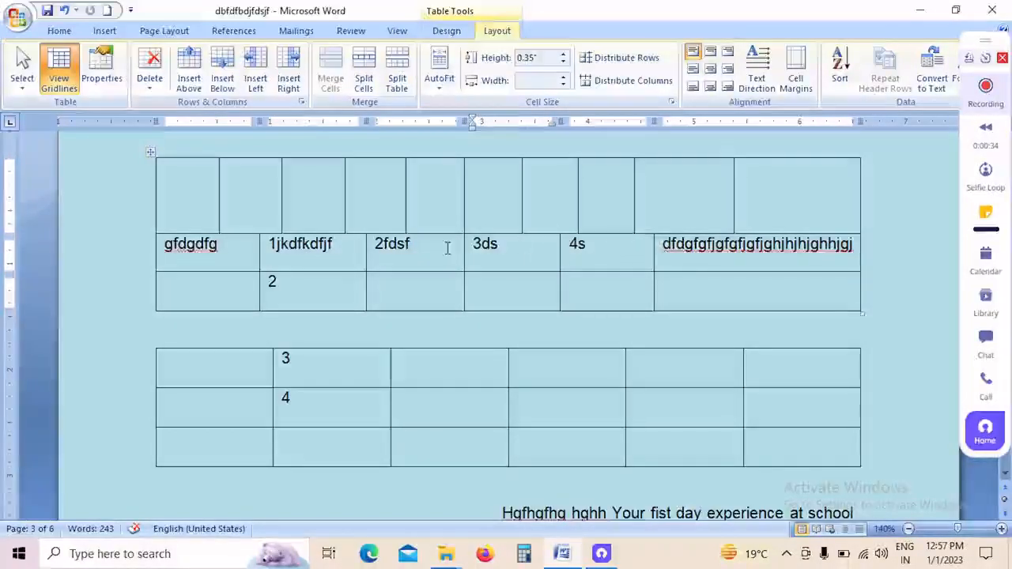
pyautogui.click(417, 249)
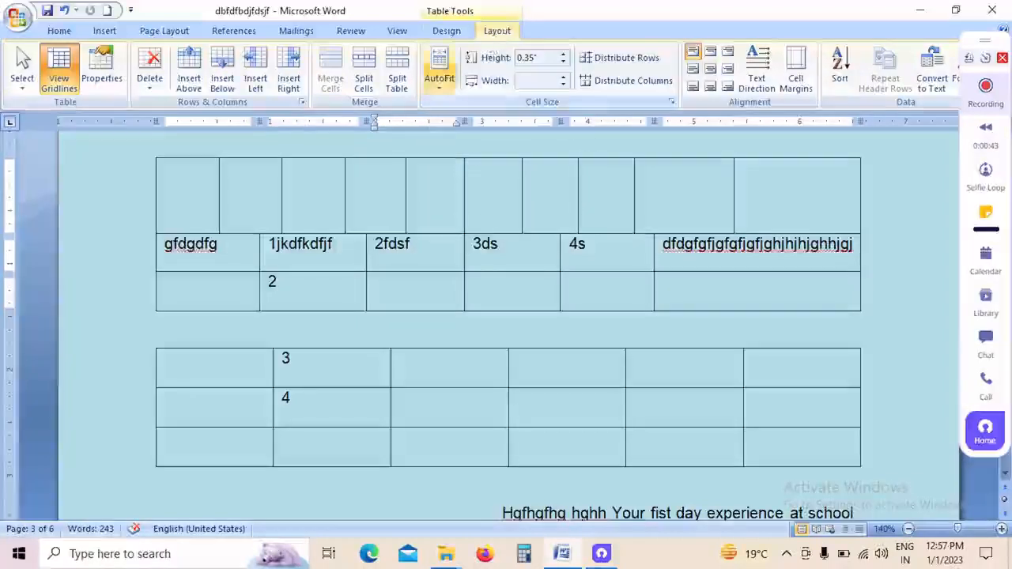
pyautogui.click(443, 89)
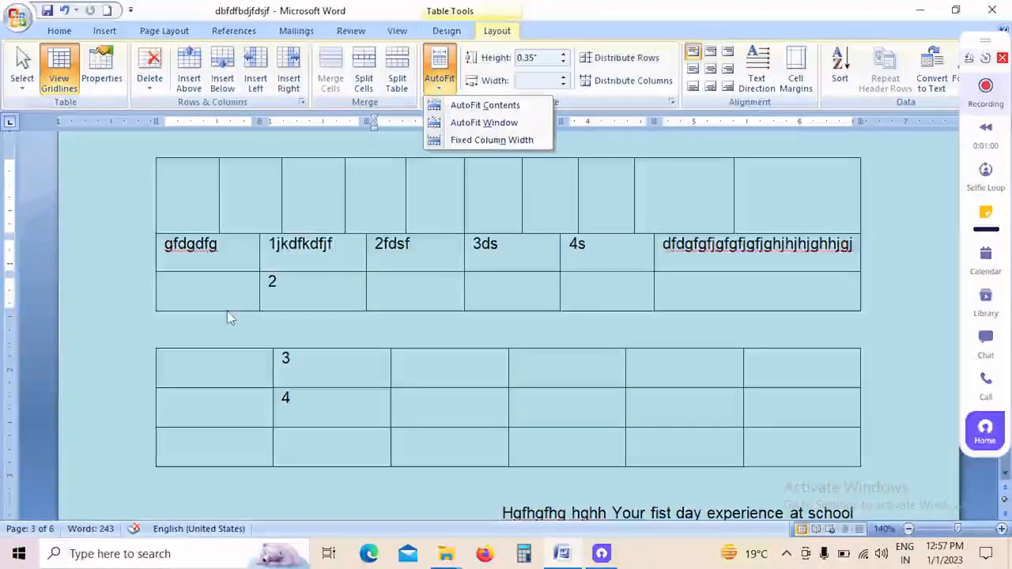
pyautogui.click(513, 109)
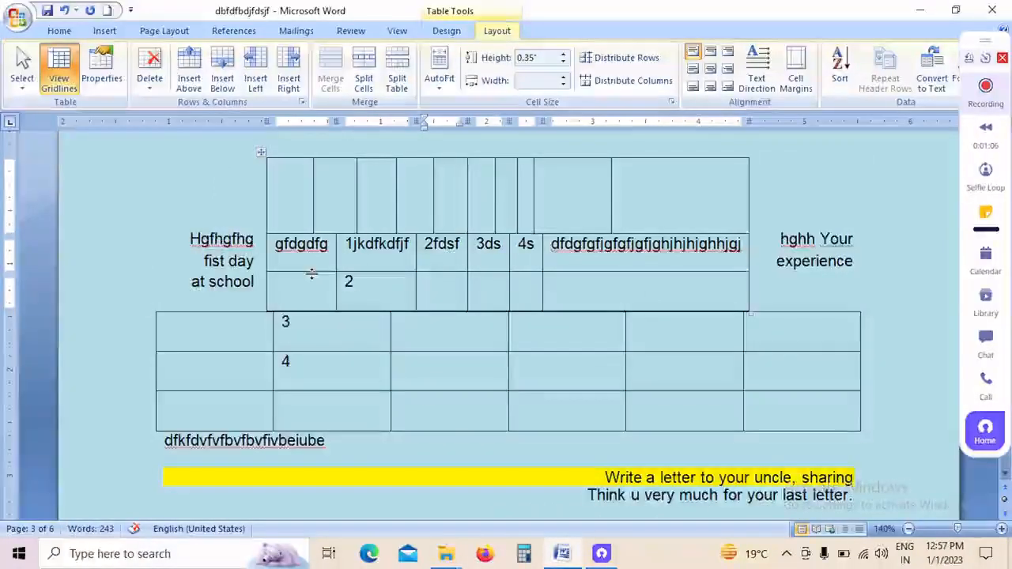
# Step: Apply AutoFit Window to the upper table and set it to Fixed Column Width
pyautogui.moveTo(283, 249); pyautogui.dragTo(325, 253)
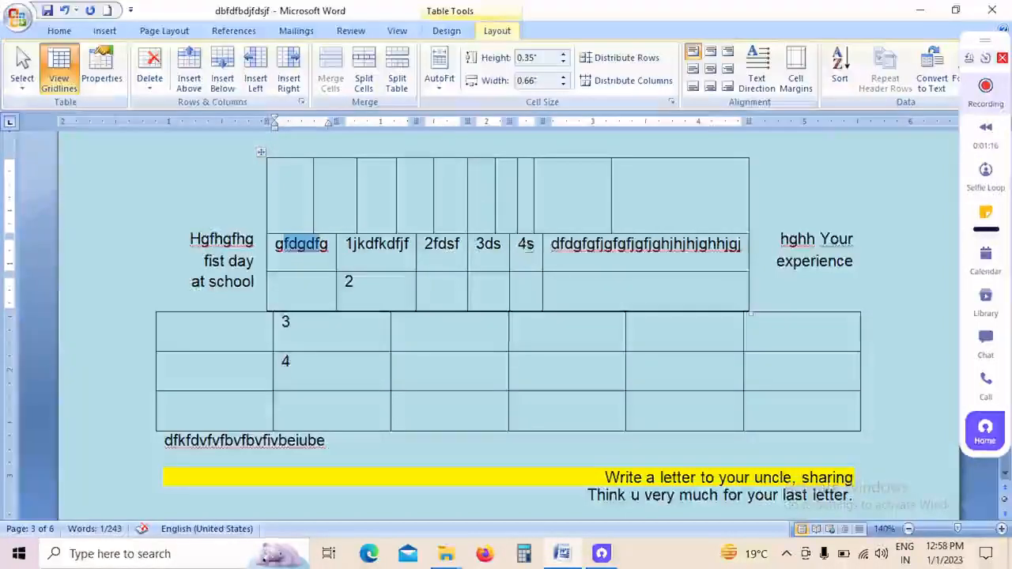
pyautogui.click(436, 79)
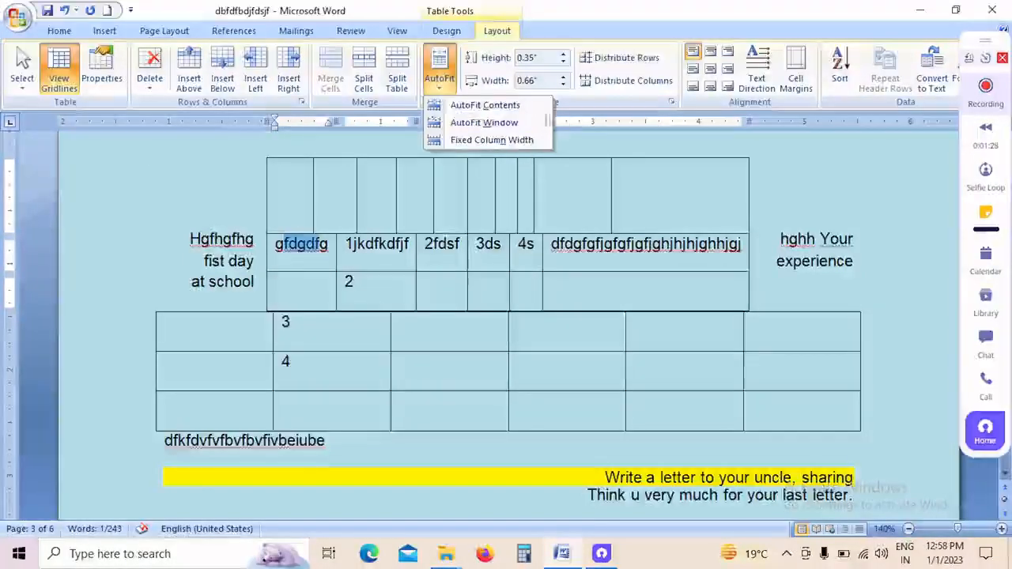
pyautogui.click(484, 122)
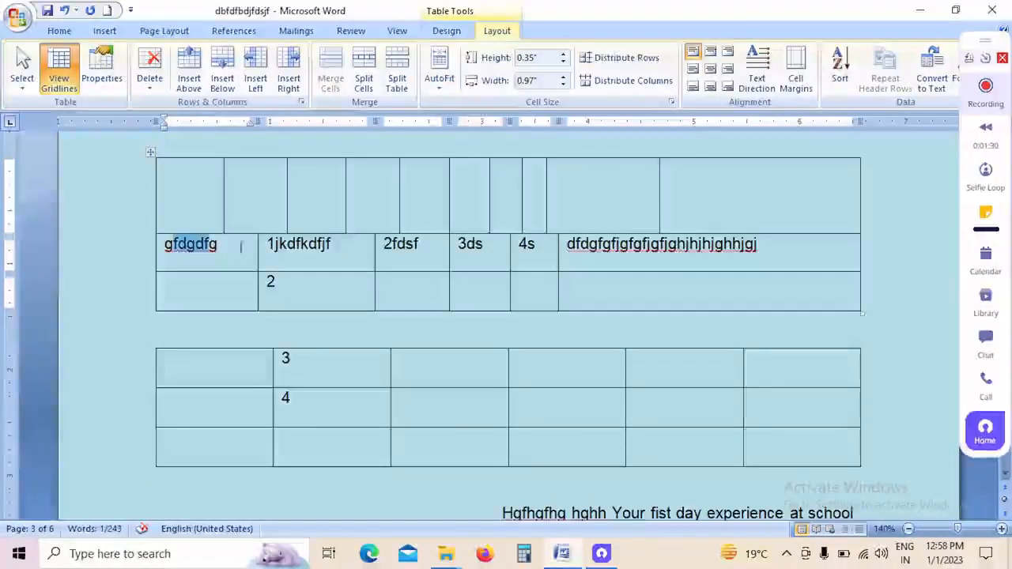
pyautogui.click(444, 91)
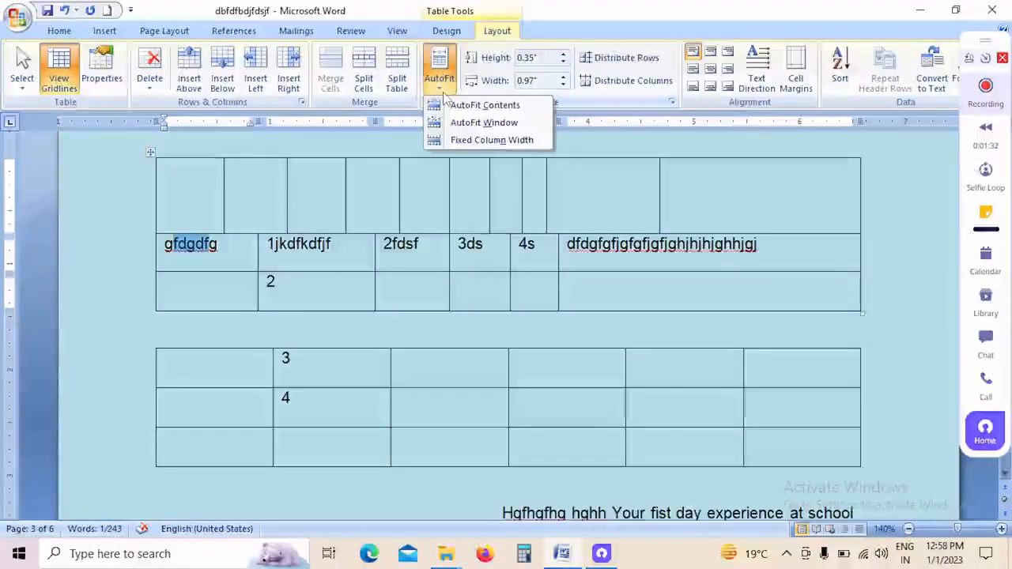
pyautogui.click(460, 140)
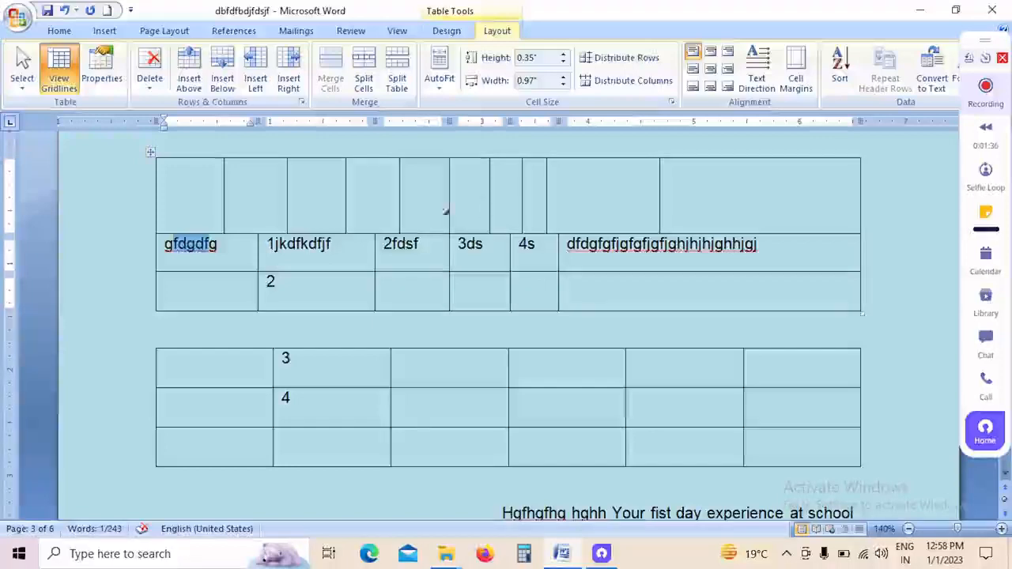
# Step: Set the height of the upper table's row starting with gfdgdfg to 1.5"
pyautogui.click(228, 250)
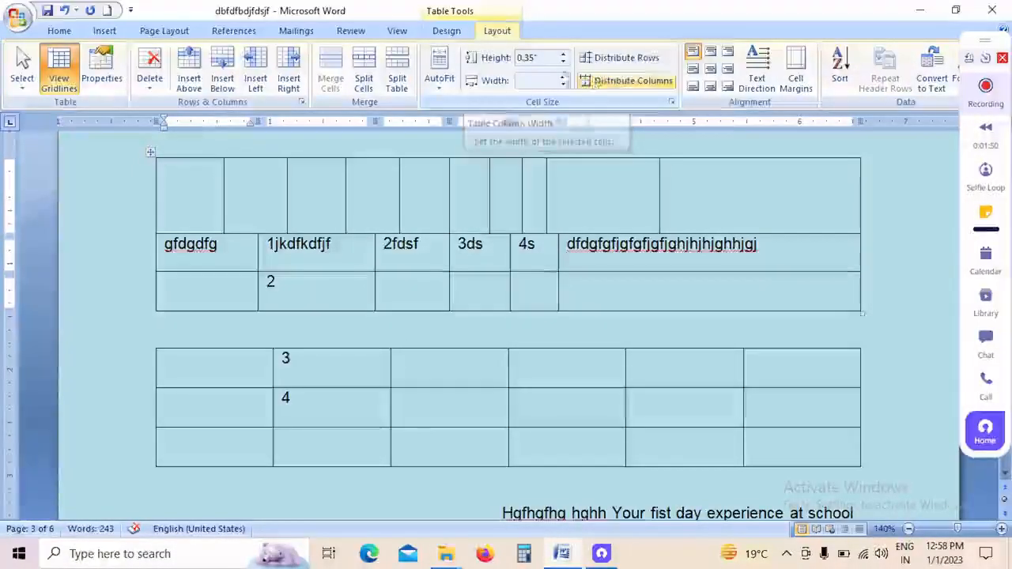
pyautogui.click(565, 56)
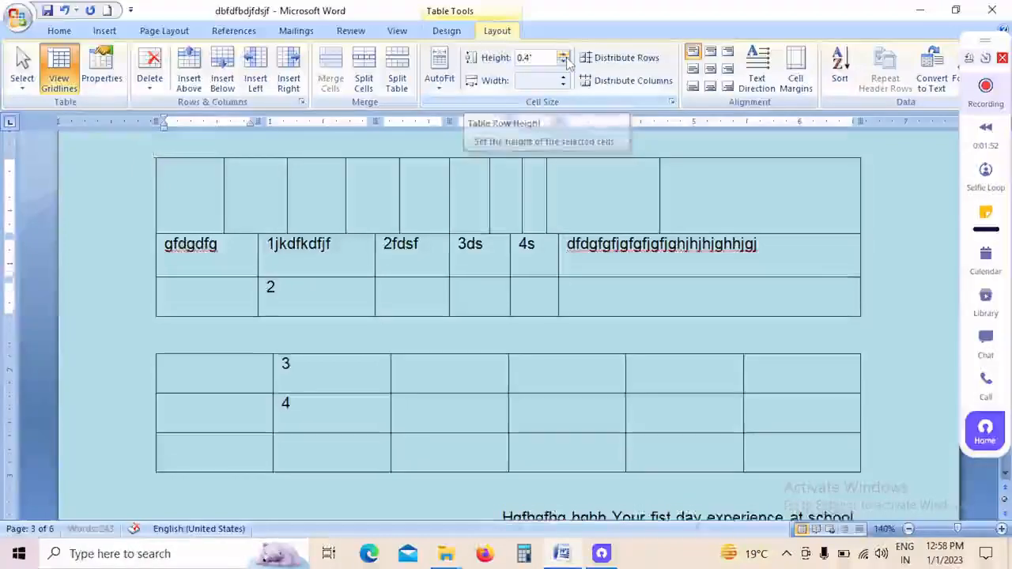
pyautogui.click(566, 55)
pyautogui.click(565, 55)
pyautogui.click(566, 55)
pyautogui.click(564, 57)
pyautogui.click(565, 57)
pyautogui.click(565, 57)
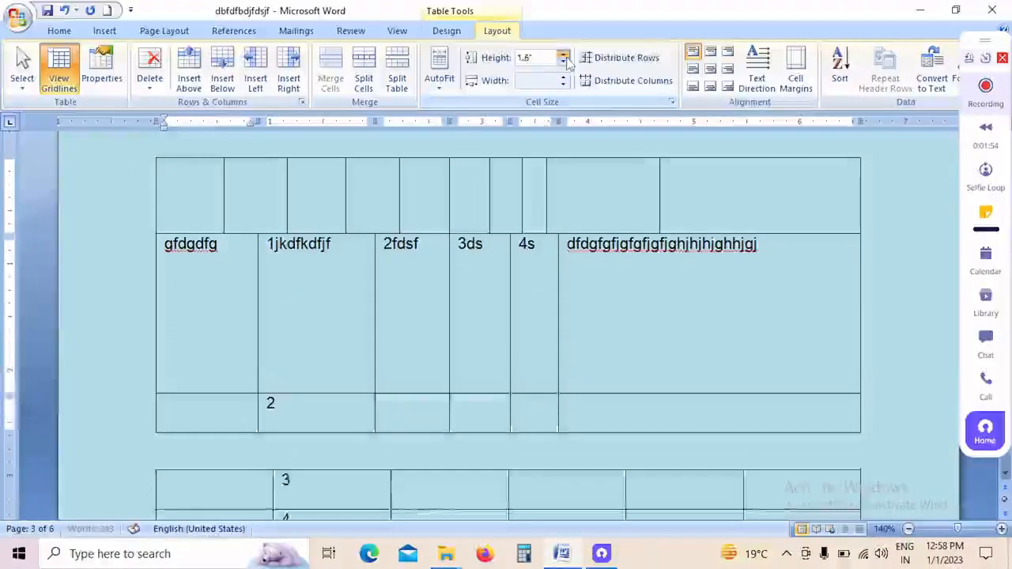
pyautogui.click(564, 57)
pyautogui.click(565, 57)
pyautogui.click(565, 57)
pyautogui.click(565, 56)
pyautogui.click(565, 57)
pyautogui.click(565, 57)
pyautogui.click(565, 56)
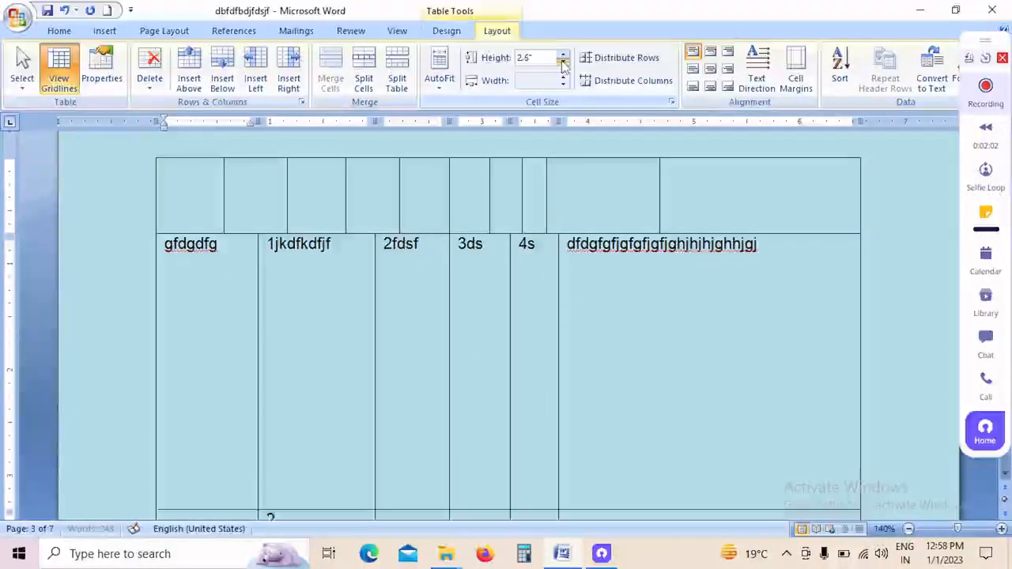
pyautogui.click(564, 63)
pyautogui.click(564, 62)
pyautogui.click(563, 62)
pyautogui.click(563, 62)
pyautogui.click(563, 63)
pyautogui.click(563, 63)
pyautogui.click(563, 62)
pyautogui.click(564, 63)
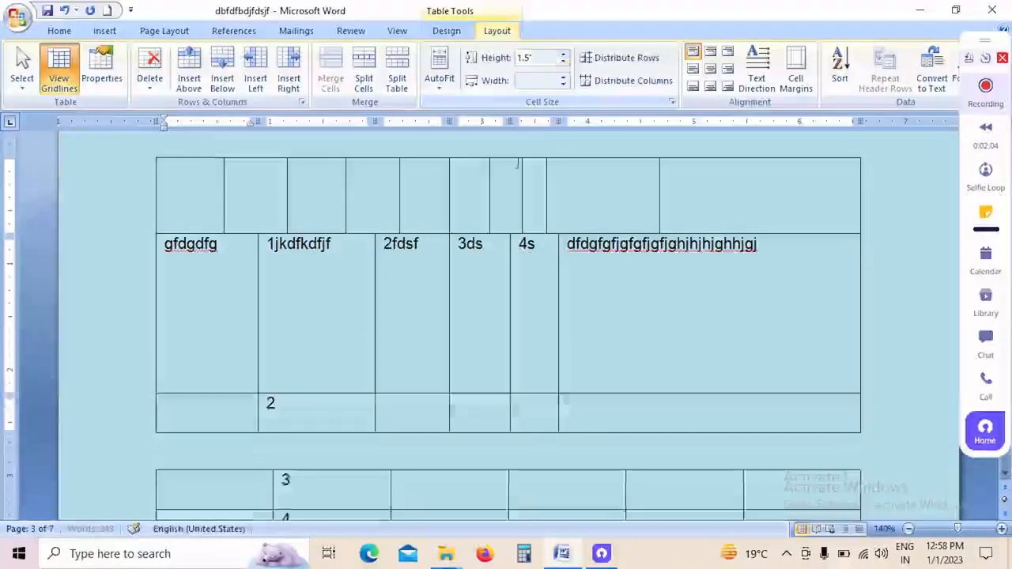
# Step: Set the width of the column containing 3ds in the upper table to 1.3"
pyautogui.click(489, 246)
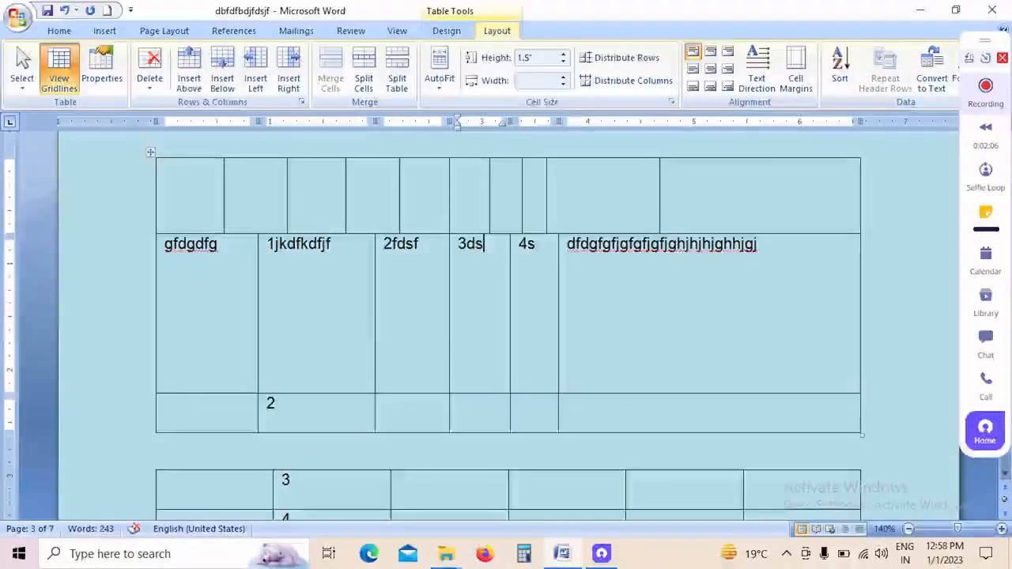
pyautogui.click(564, 78)
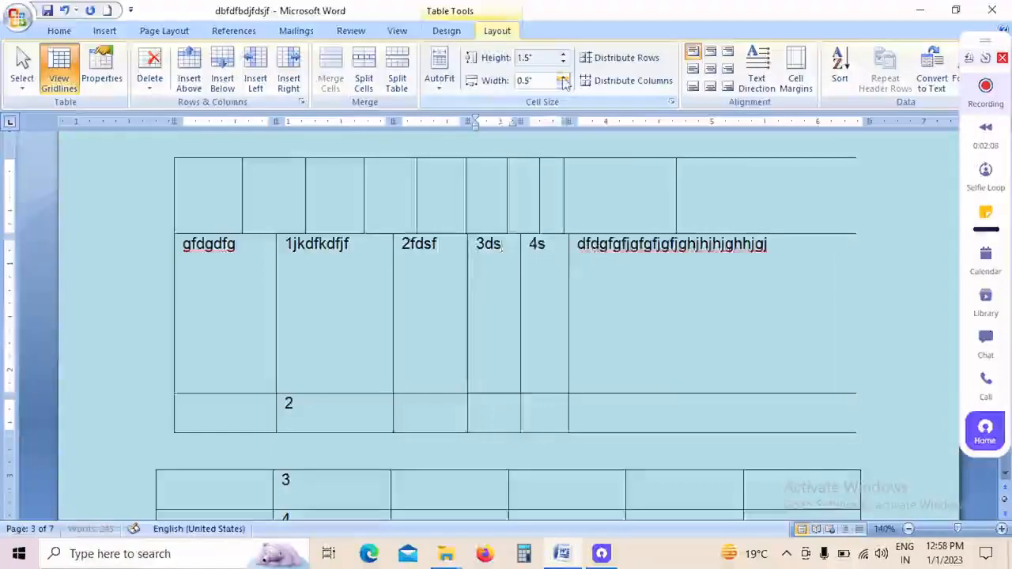
pyautogui.click(563, 78)
pyautogui.click(563, 78)
pyautogui.click(563, 78)
pyautogui.click(563, 78)
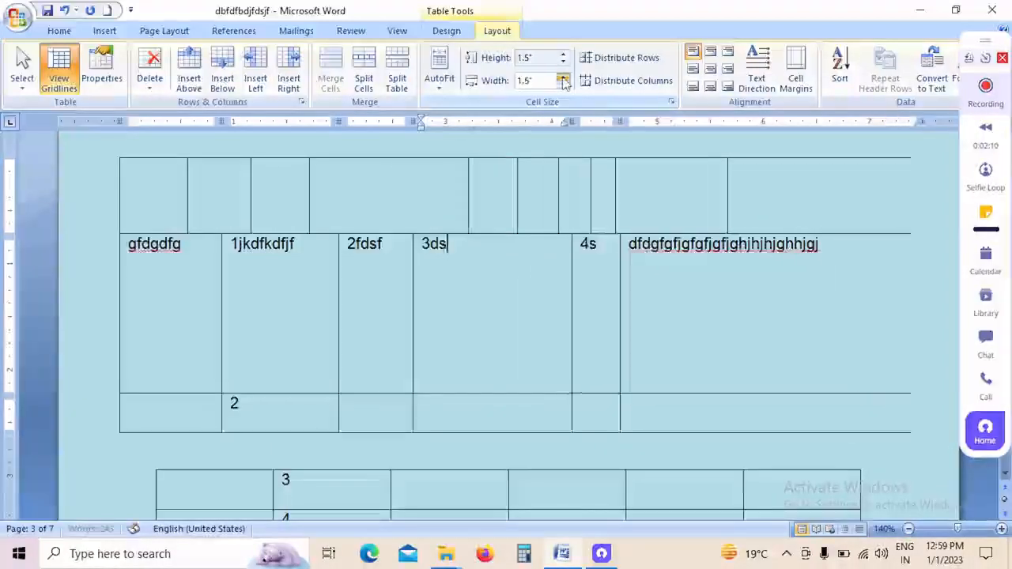
pyautogui.click(564, 77)
pyautogui.click(563, 78)
pyautogui.click(563, 77)
pyautogui.click(563, 78)
pyautogui.click(563, 83)
pyautogui.click(563, 83)
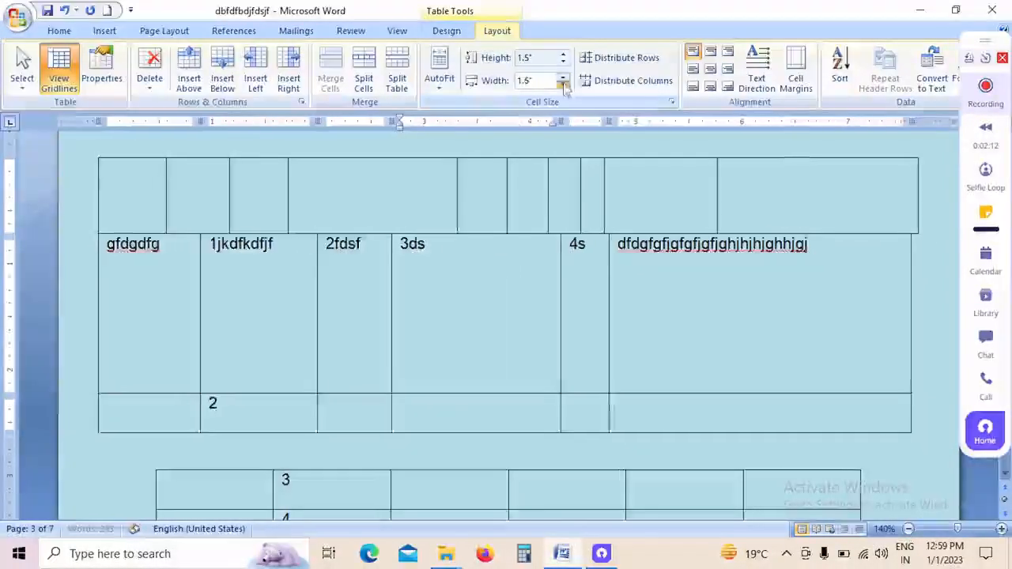
pyautogui.click(563, 83)
pyautogui.click(563, 83)
pyautogui.click(563, 83)
# Step: Apply AutoFit Window to the widened upper table and select the text 3ds in its tall row
pyautogui.click(439, 79)
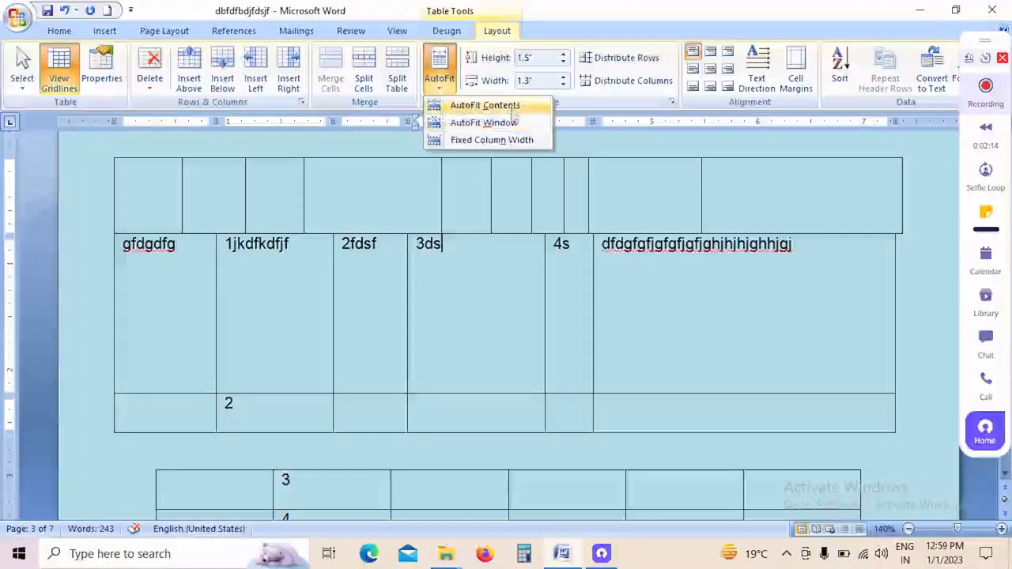
pyautogui.click(475, 123)
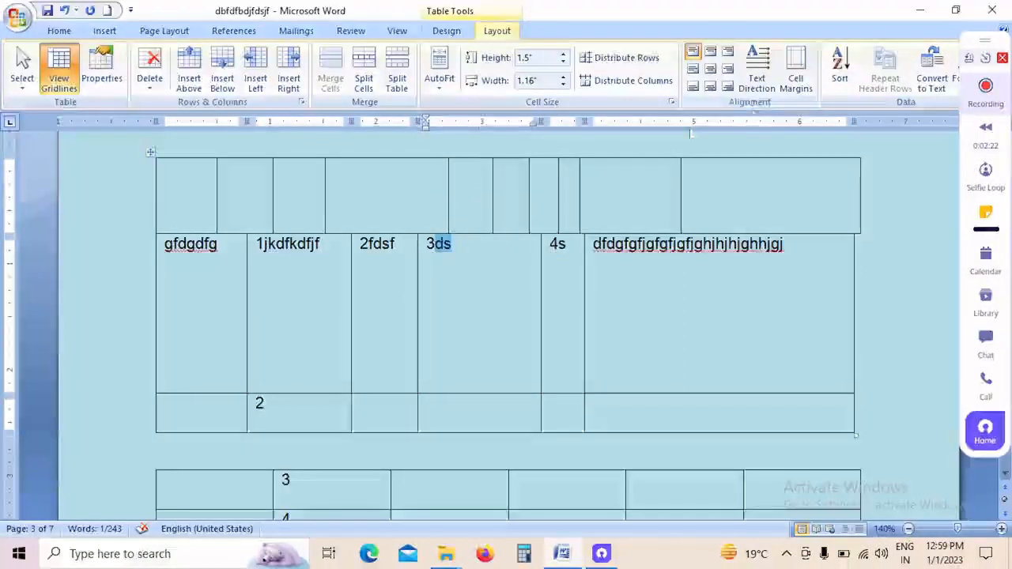
pyautogui.click(475, 299)
pyautogui.moveTo(470, 264); pyautogui.dragTo(427, 264)
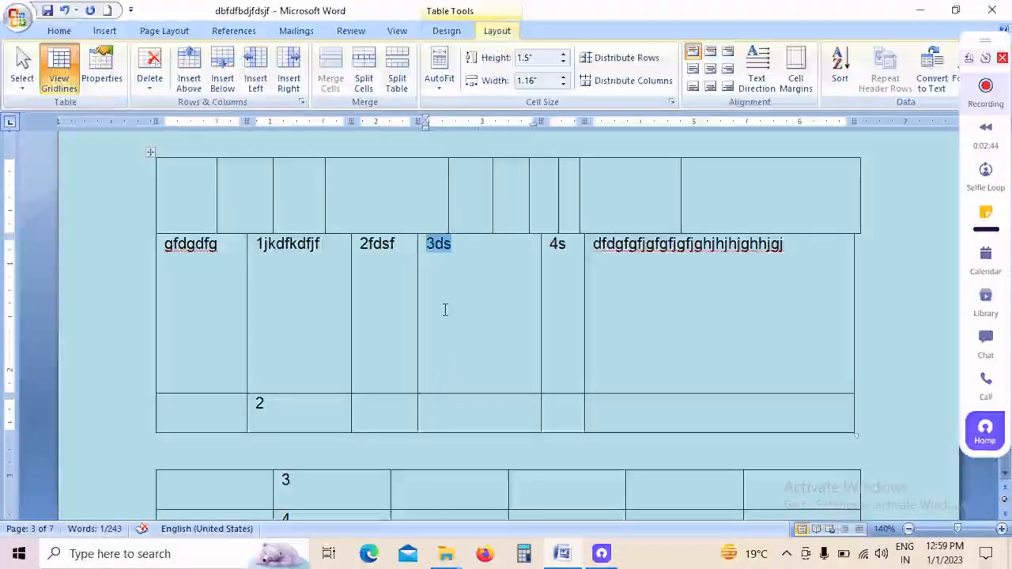
# Step: Try several alignments for the 3ds cell in the upper table, finishing with Align Bottom Right
pyautogui.click(479, 244)
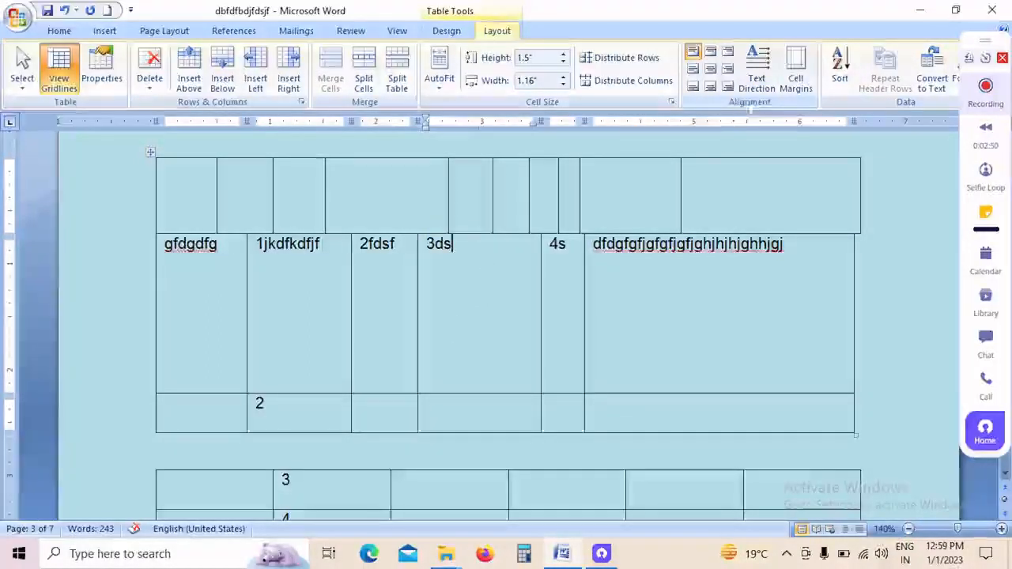
pyautogui.click(728, 52)
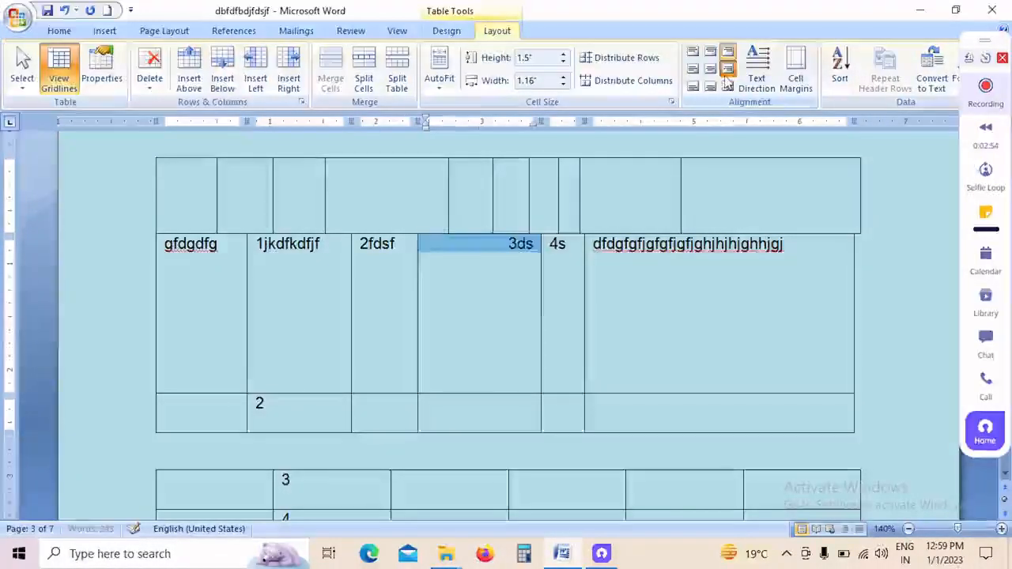
pyautogui.click(728, 69)
pyautogui.click(693, 69)
pyautogui.click(710, 69)
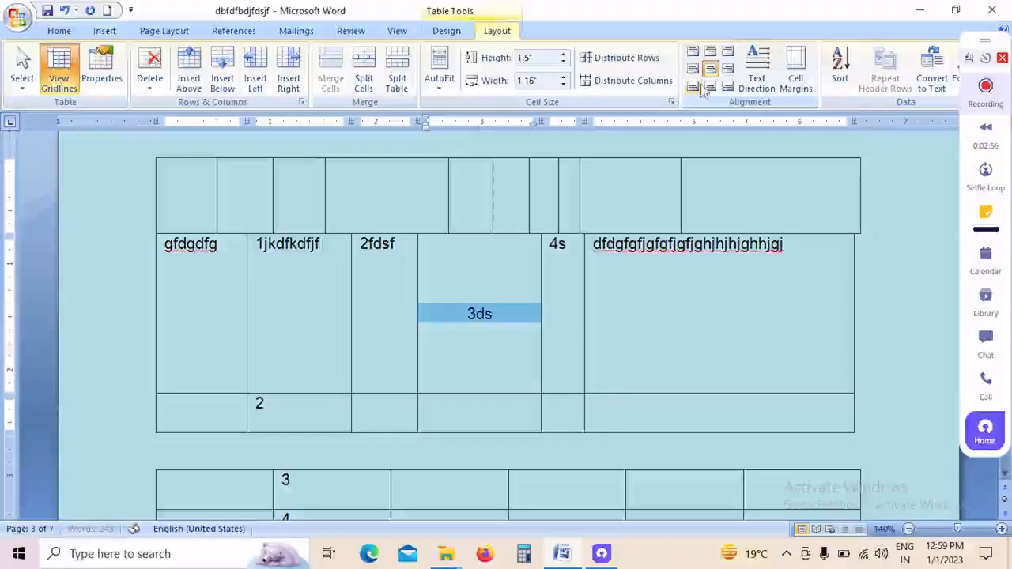
pyautogui.click(693, 86)
pyautogui.click(710, 87)
pyautogui.click(728, 86)
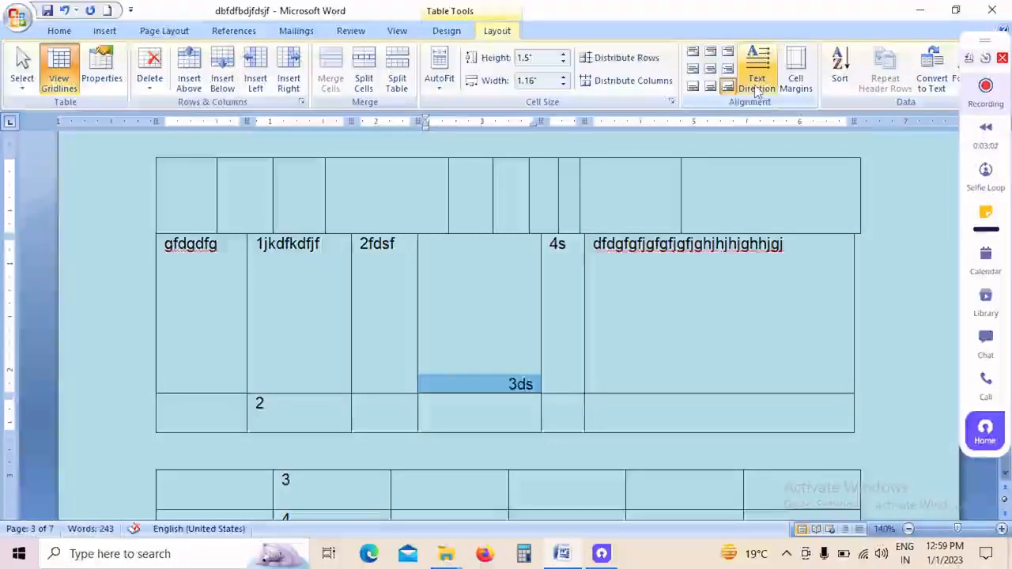
# Step: Select the 3ds and 4s cells and cycle their text direction through both vertical orientations, ending at horizontal
pyautogui.click(533, 378)
pyautogui.moveTo(508, 384); pyautogui.dragTo(541, 385)
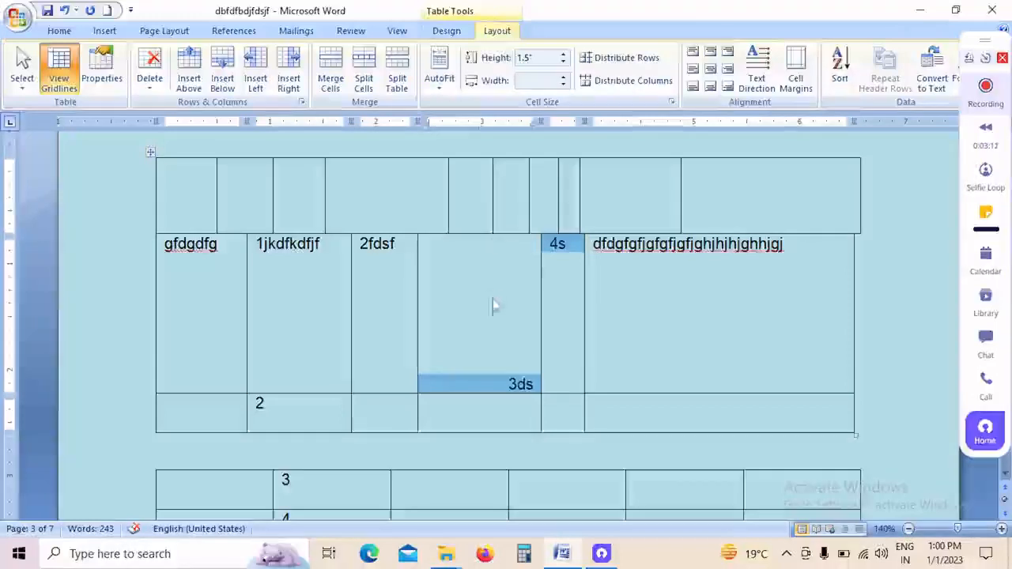
pyautogui.click(761, 82)
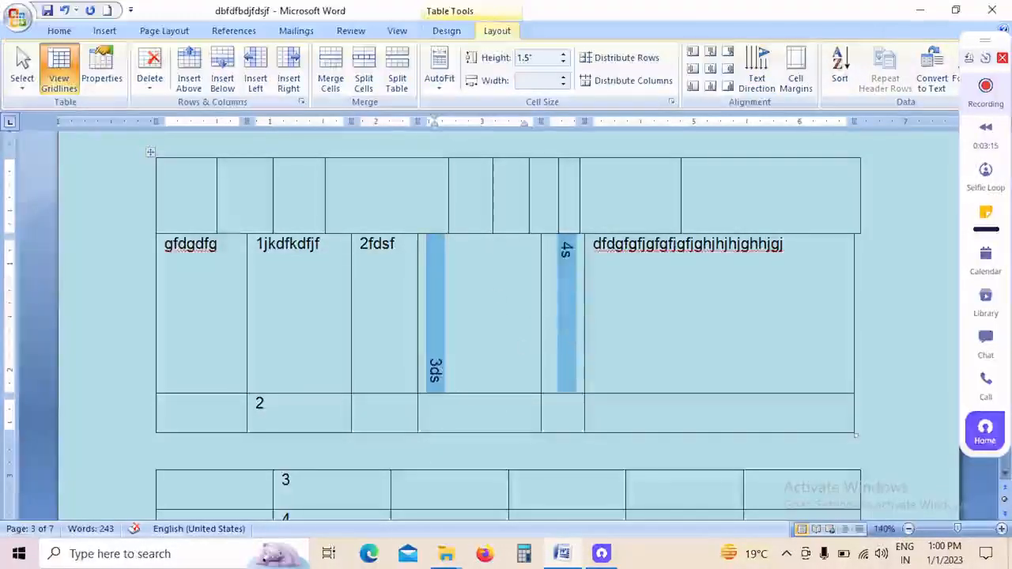
pyautogui.click(773, 71)
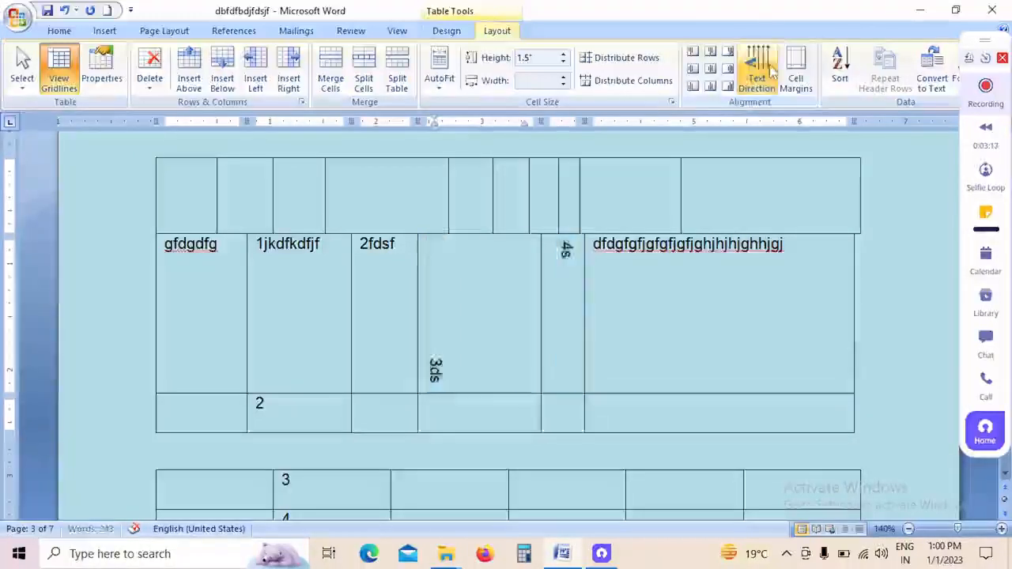
pyautogui.click(773, 71)
pyautogui.click(773, 71)
pyautogui.click(773, 72)
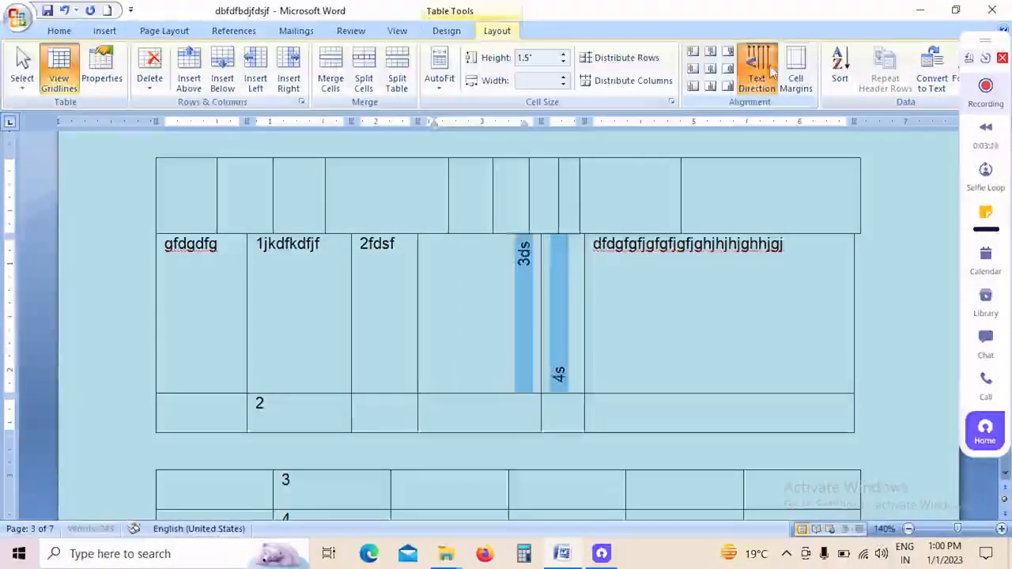
pyautogui.click(773, 71)
pyautogui.click(772, 71)
pyautogui.click(773, 72)
pyautogui.click(772, 71)
pyautogui.click(773, 71)
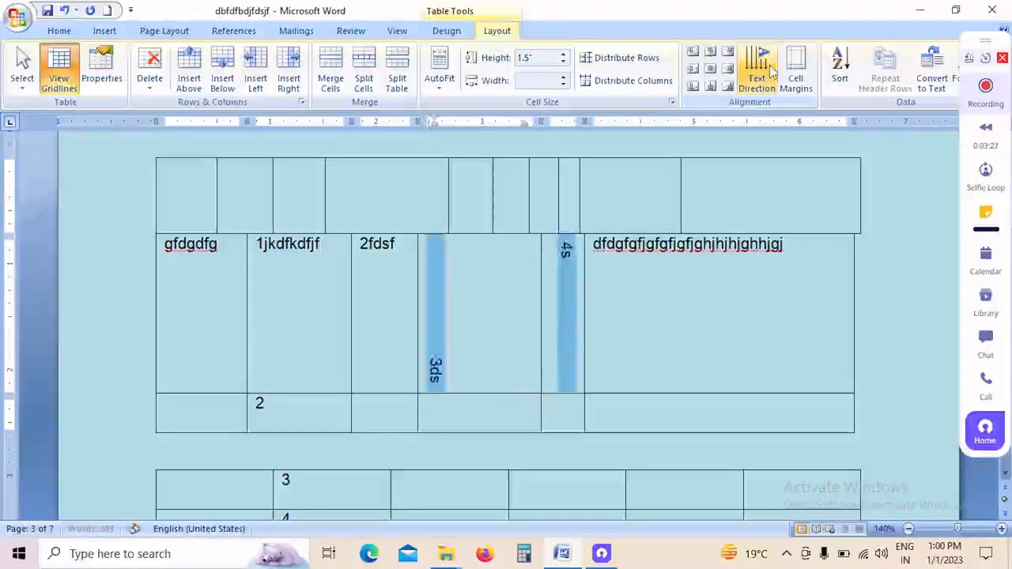
pyautogui.click(773, 71)
pyautogui.click(773, 71)
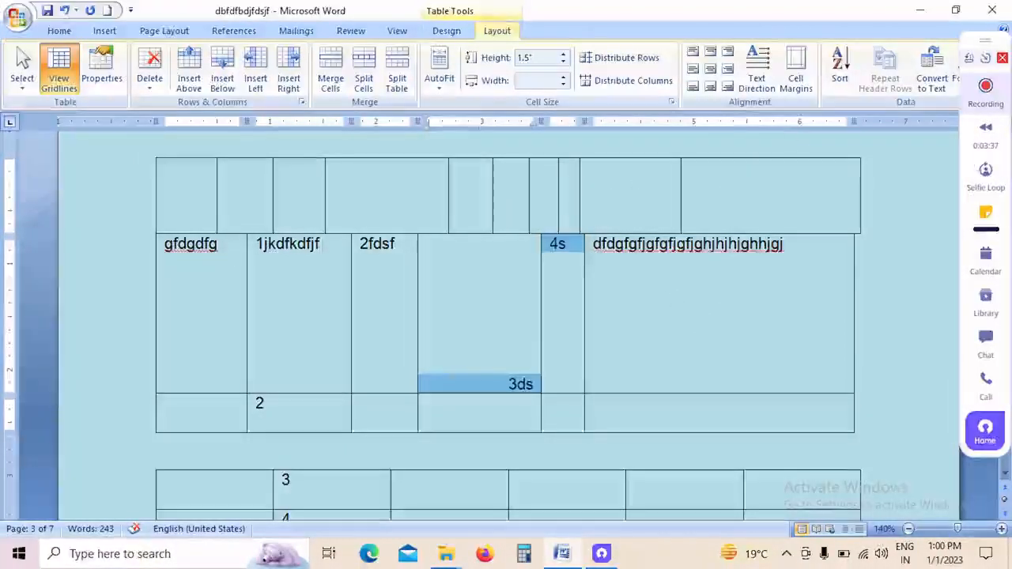
# Step: Open the upper table's cell margin options and accept the default margins
pyautogui.click(796, 84)
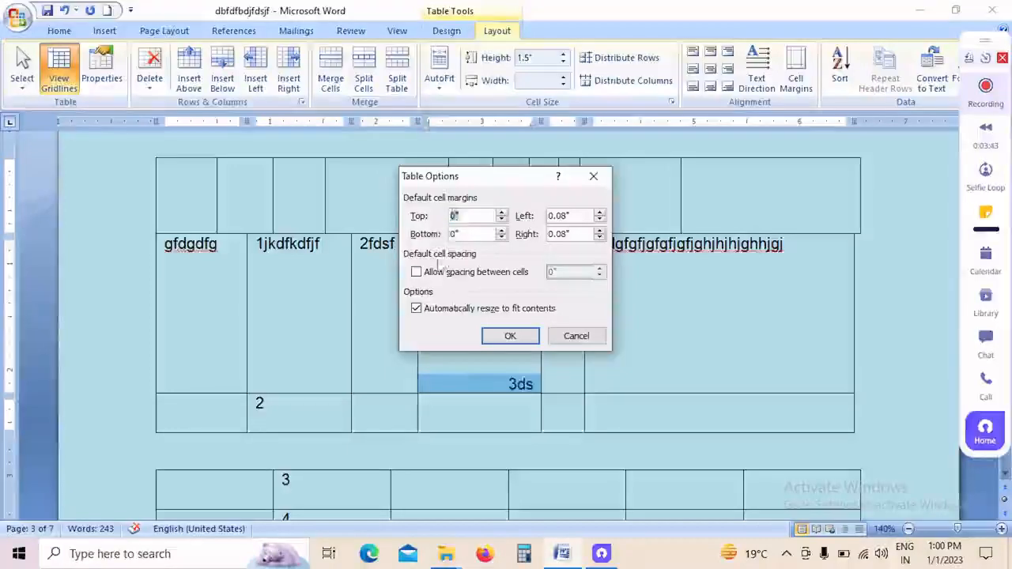
pyautogui.click(511, 336)
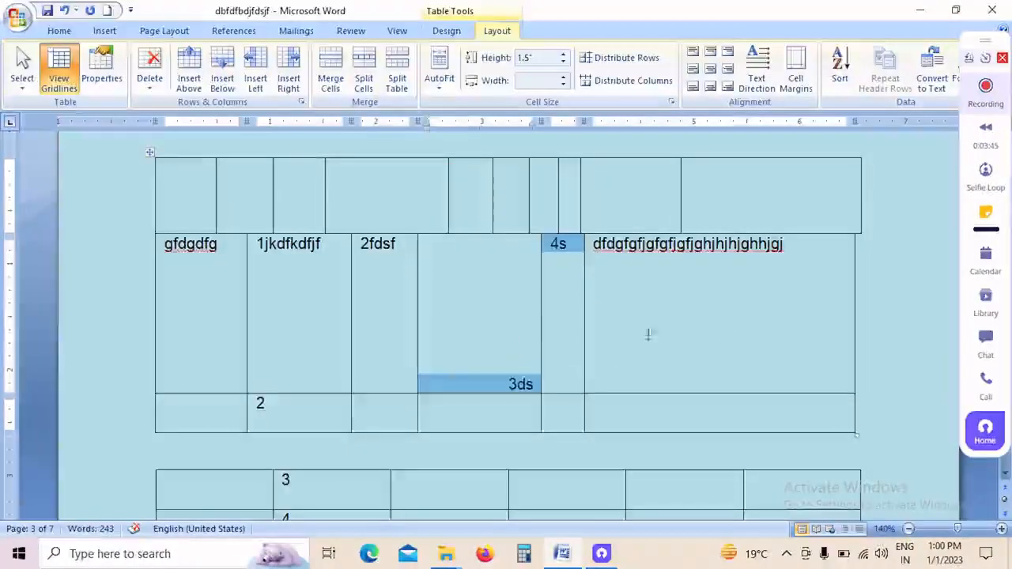
pyautogui.moveTo(975, 50); pyautogui.dragTo(981, 130)
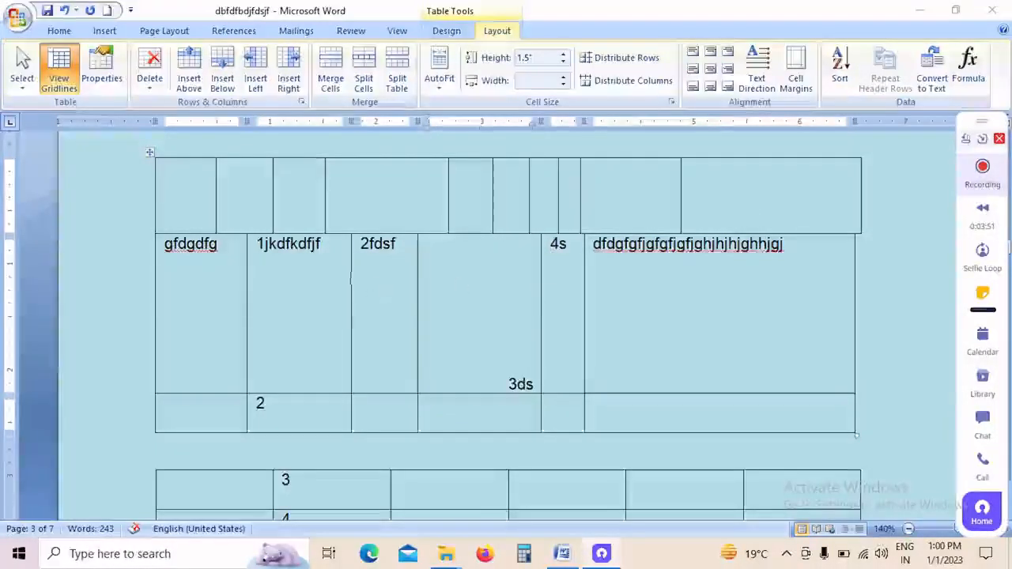
# Step: Enter 2, 3 and 6 in the first column of the upper table's rows, and 4 in the lower table's first cell
pyautogui.click(191, 211)
pyautogui.click(191, 208)
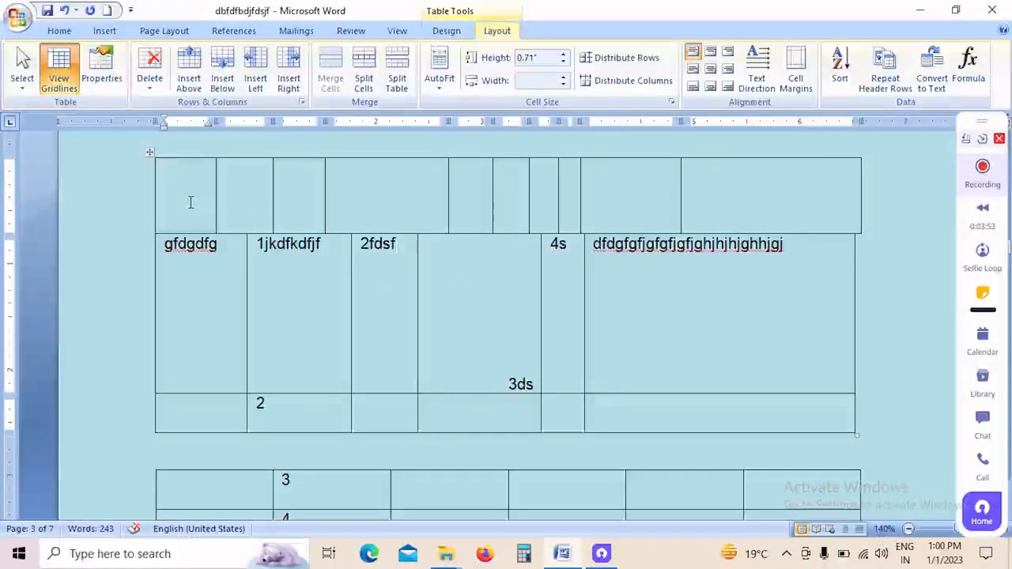
pyautogui.write('2')
pyautogui.press('Down')
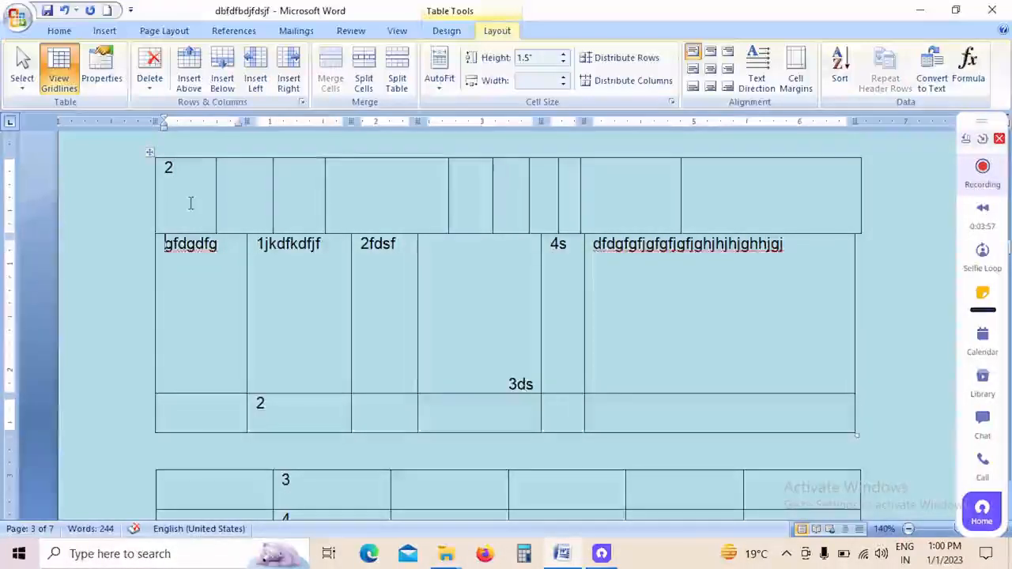
pyautogui.write('3')
pyautogui.press('Down')
pyautogui.write('6')
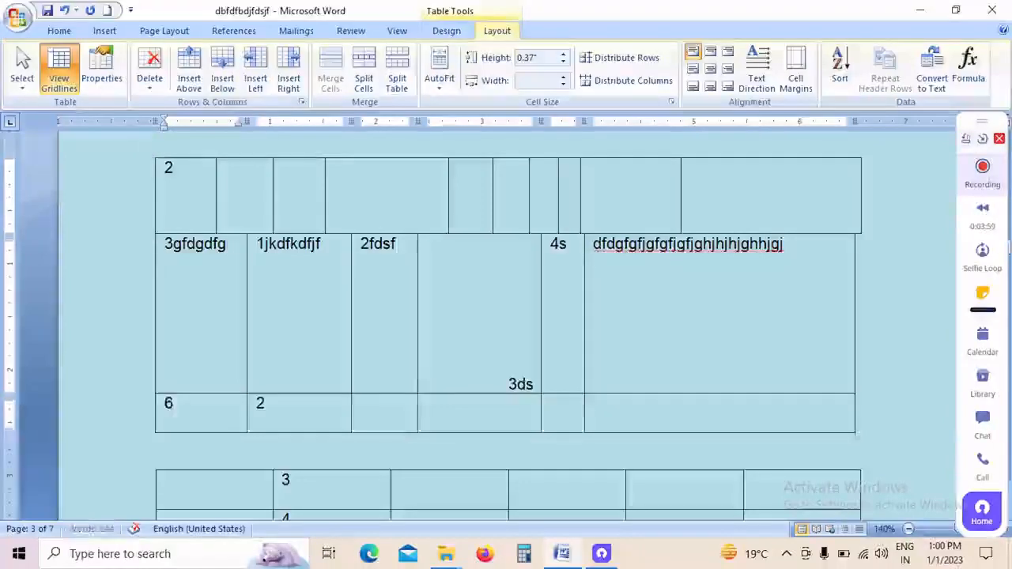
pyautogui.press('Down')
pyautogui.press('Down')
pyautogui.write('4')
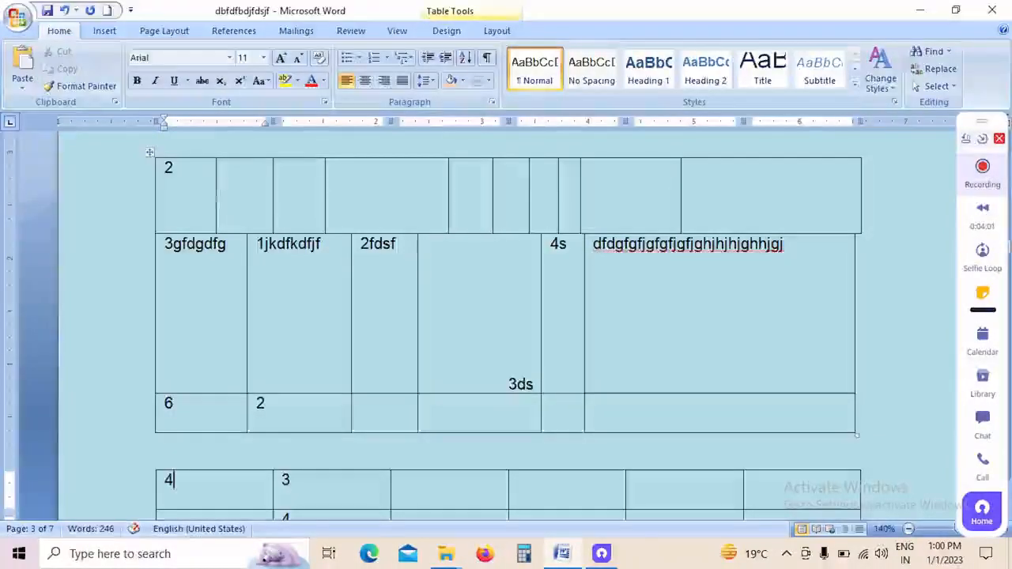
# Step: Select the whole upper table and sort it by column 2 as Number in ascending order, with a header row
pyautogui.moveTo(440, 414); pyautogui.dragTo(224, 244)
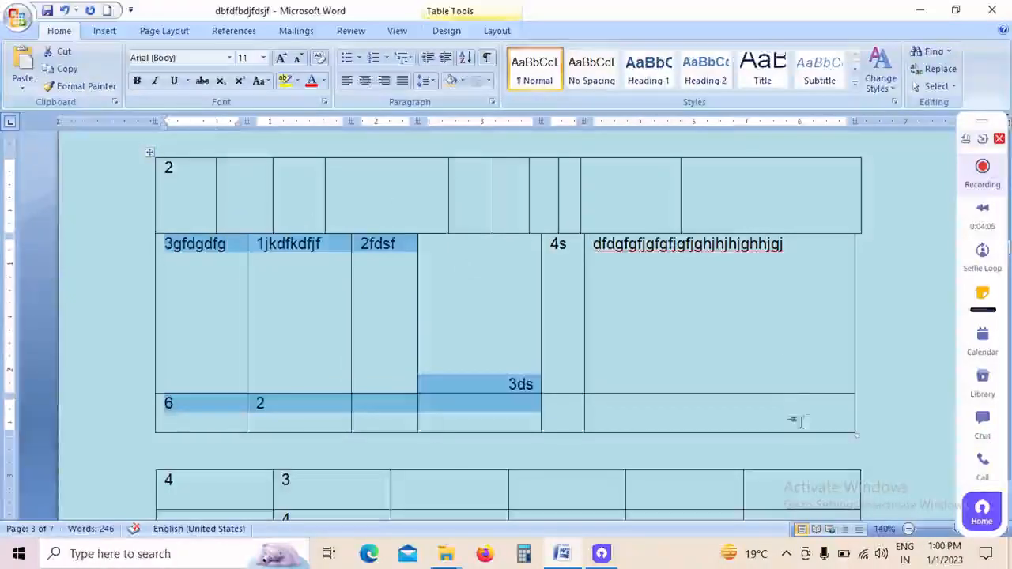
pyautogui.moveTo(796, 420); pyautogui.dragTo(183, 157)
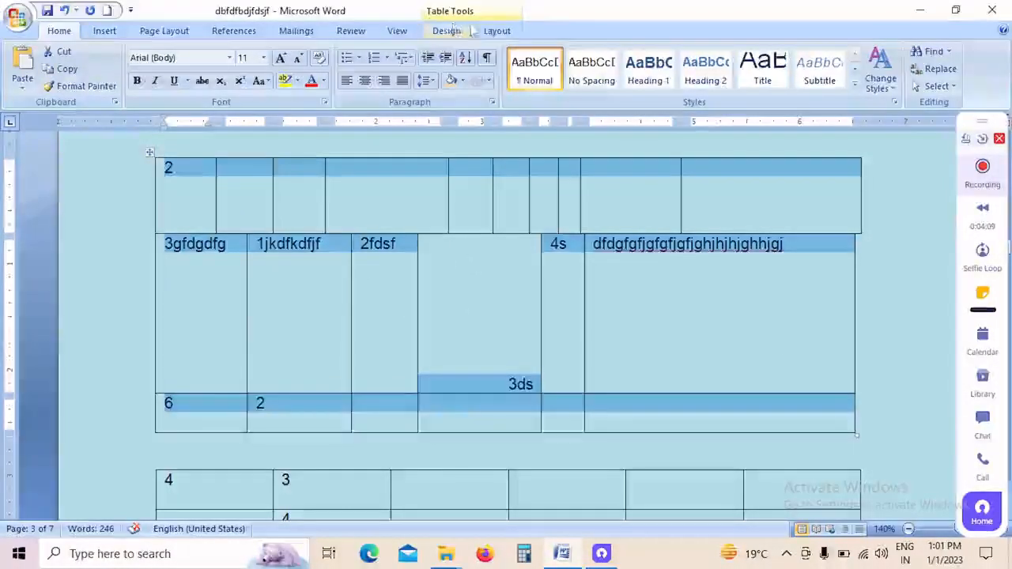
pyautogui.click(497, 32)
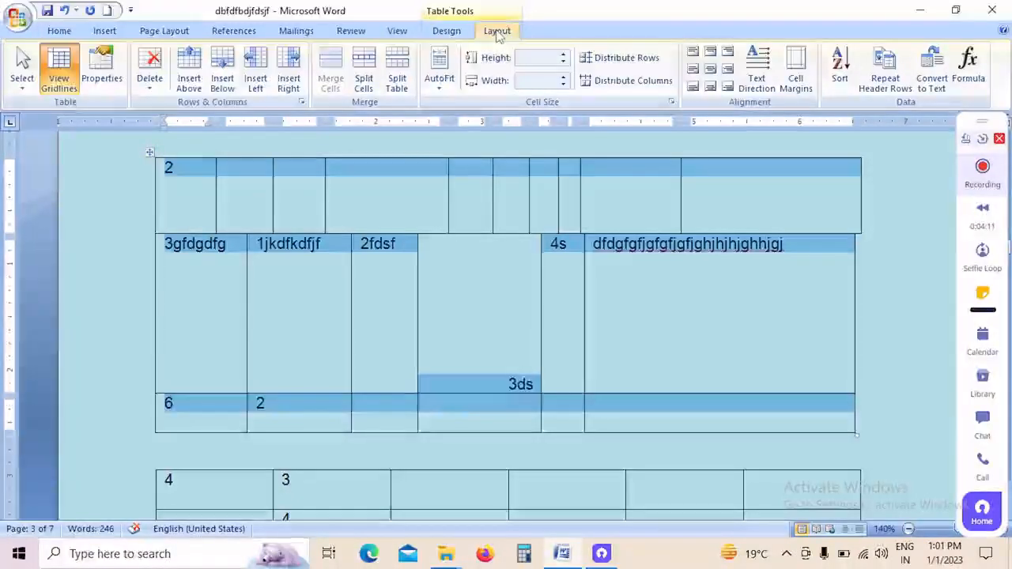
pyautogui.click(840, 68)
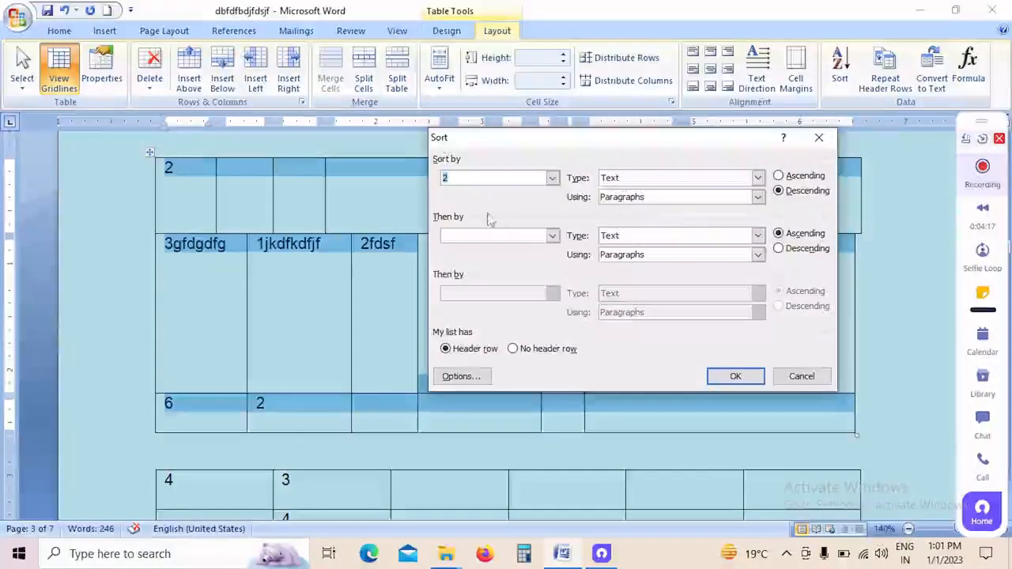
pyautogui.click(552, 178)
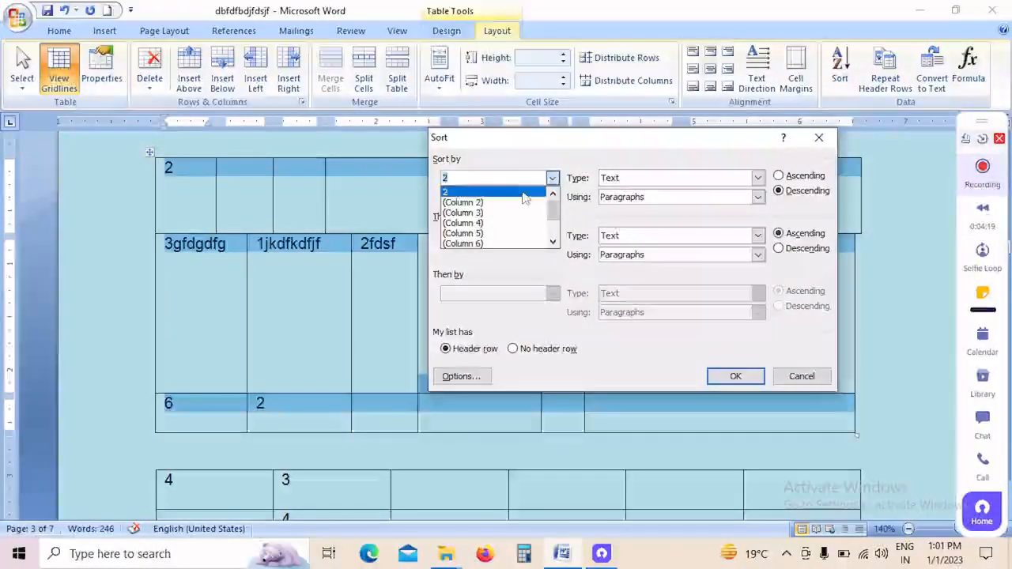
pyautogui.click(526, 193)
pyautogui.click(757, 178)
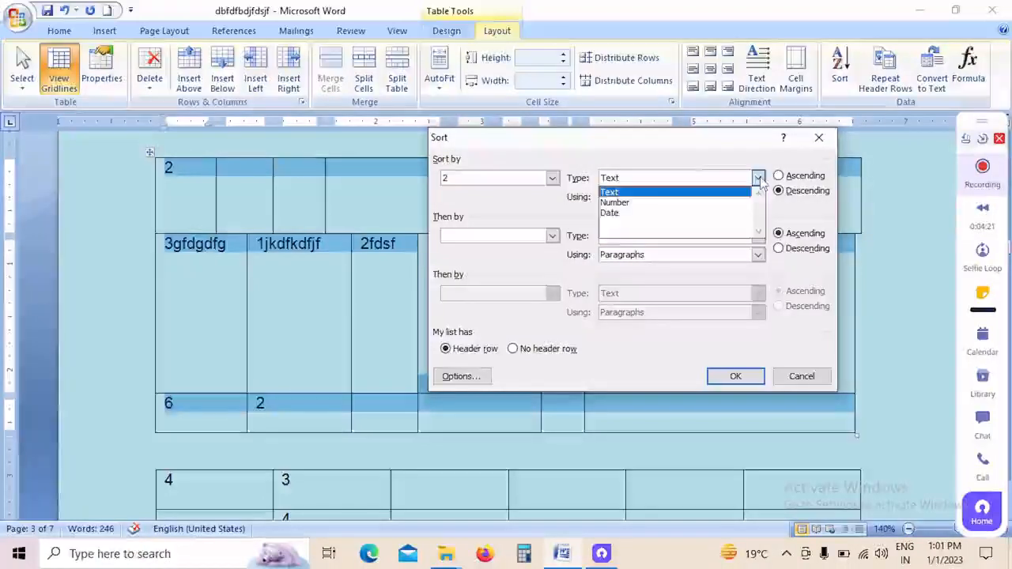
pyautogui.click(686, 206)
pyautogui.click(779, 176)
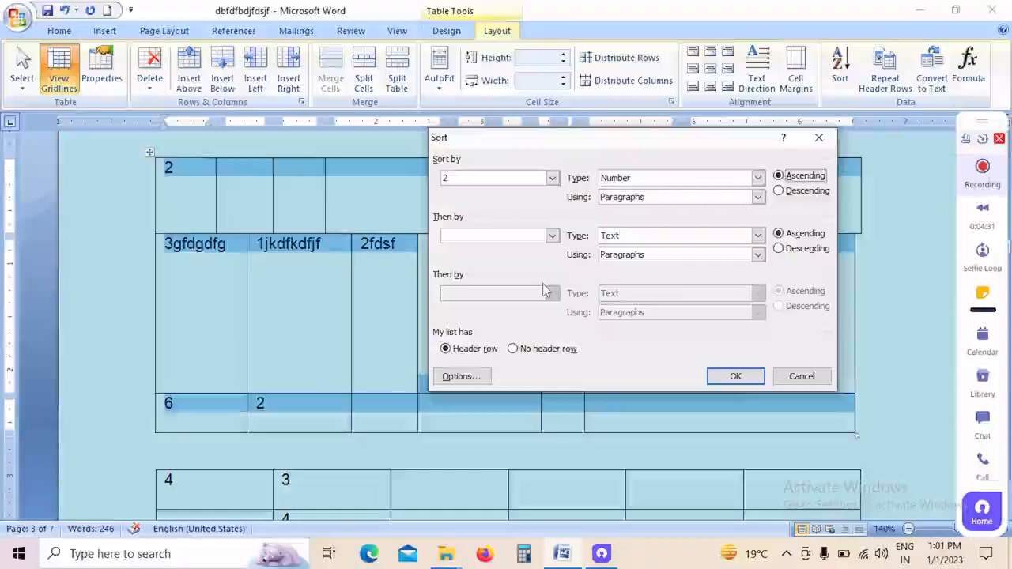
pyautogui.click(733, 377)
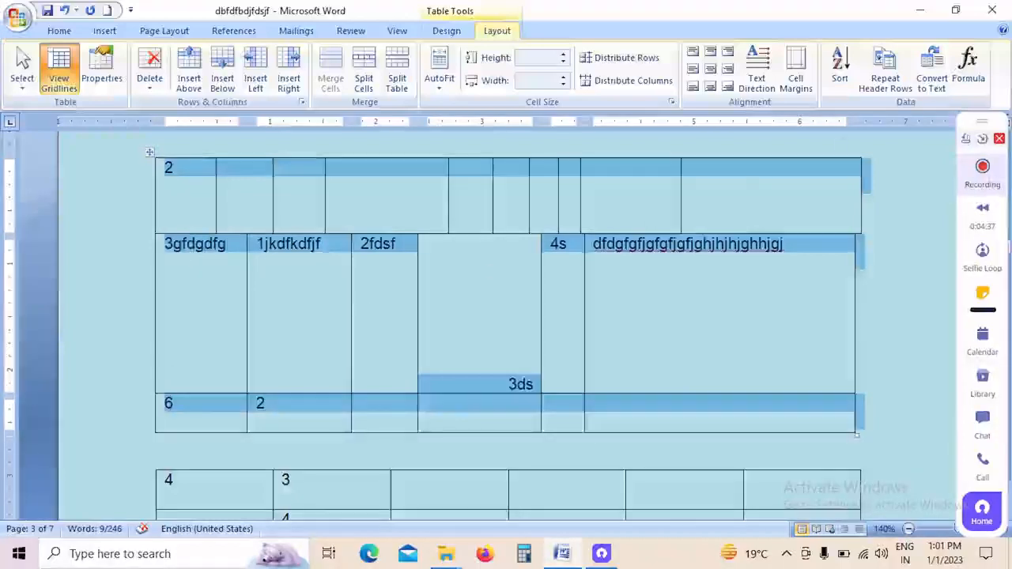
# Step: Sort the upper table by column 2 as Number in descending order
pyautogui.click(835, 79)
pyautogui.click(797, 192)
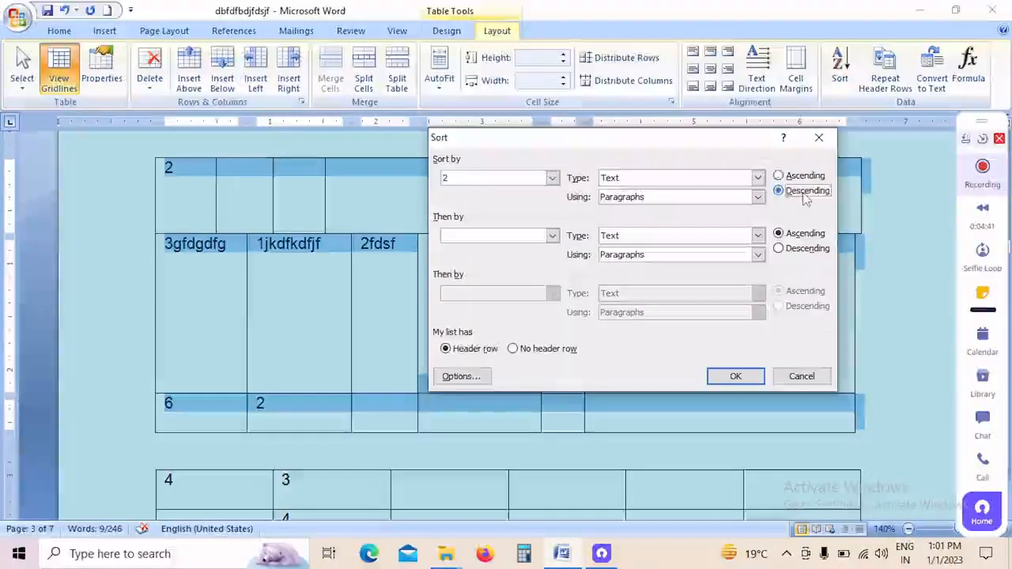
pyautogui.click(758, 178)
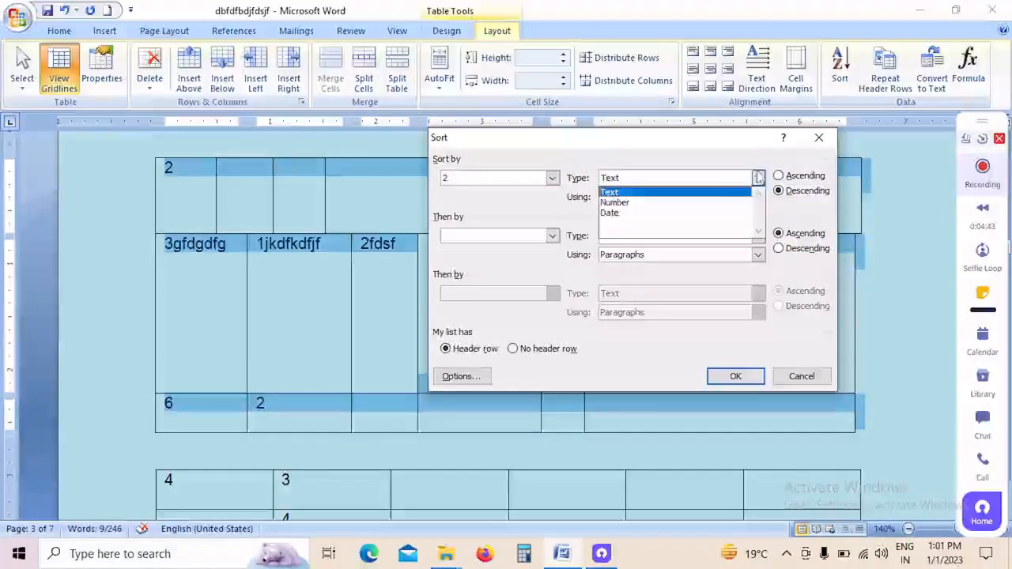
pyautogui.click(702, 205)
pyautogui.click(723, 375)
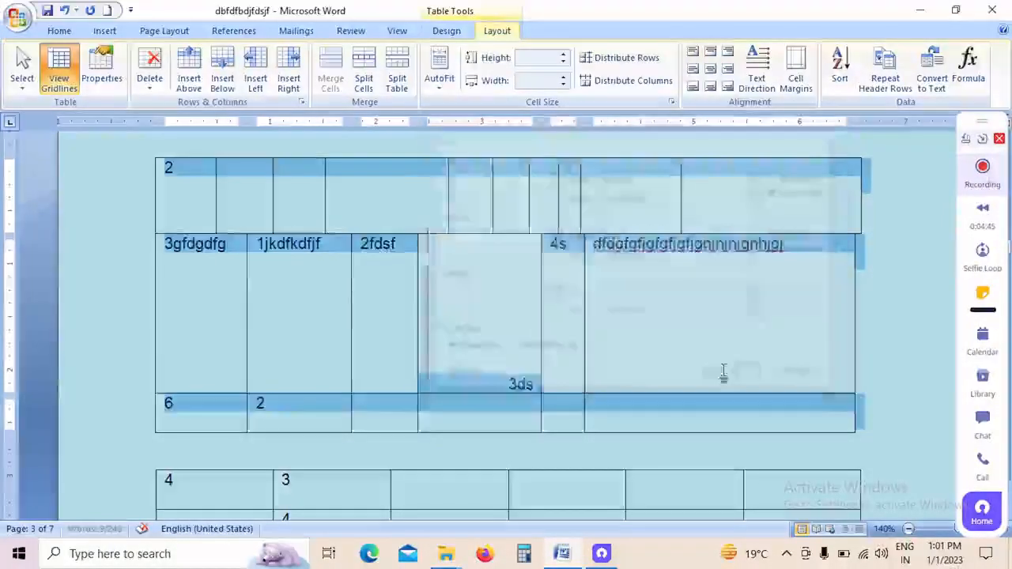
pyautogui.click(250, 261)
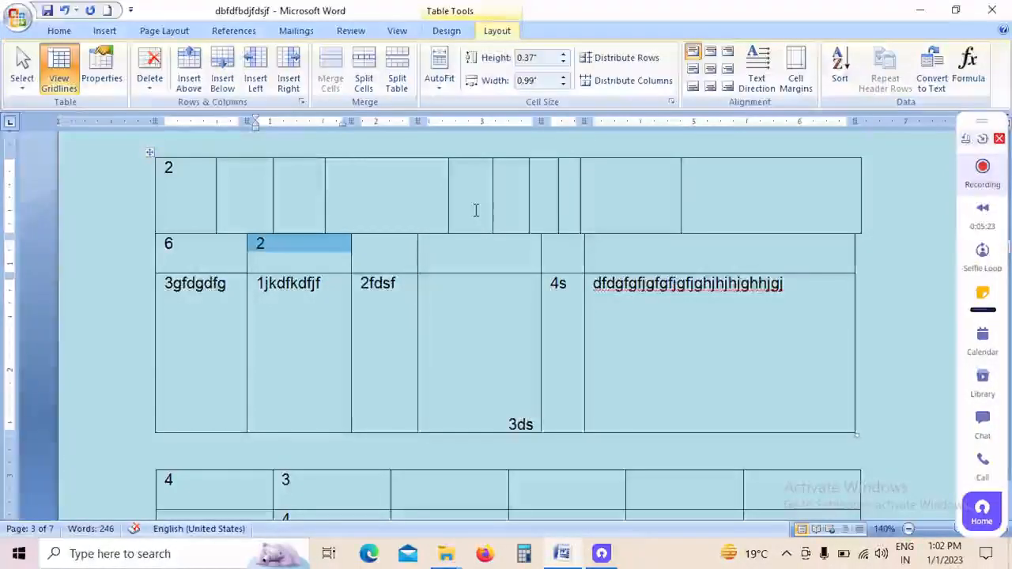
# Step: Insert gdhtrhtrt before 3ds and enter tht in the cell directly above it
pyautogui.click(496, 354)
pyautogui.write('gdhtrh')
pyautogui.write('rt')
pyautogui.click(459, 250)
pyautogui.write('tht')
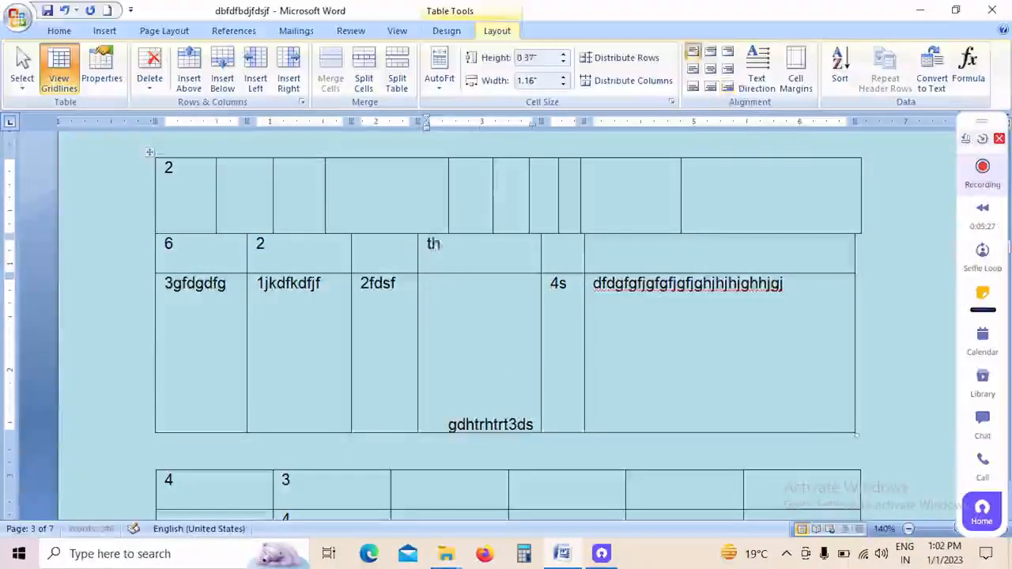
# Step: Fill four empty cells of the upper table's first row with htrhtr, trhtrh, trhtrhthtrhtrhth and thtrhtrhrth
pyautogui.click(388, 181)
pyautogui.write('htrhtr')
pyautogui.click(508, 182)
pyautogui.write('trhtrh')
pyautogui.click(549, 182)
pyautogui.write('trhtrhthtrhtrhth')
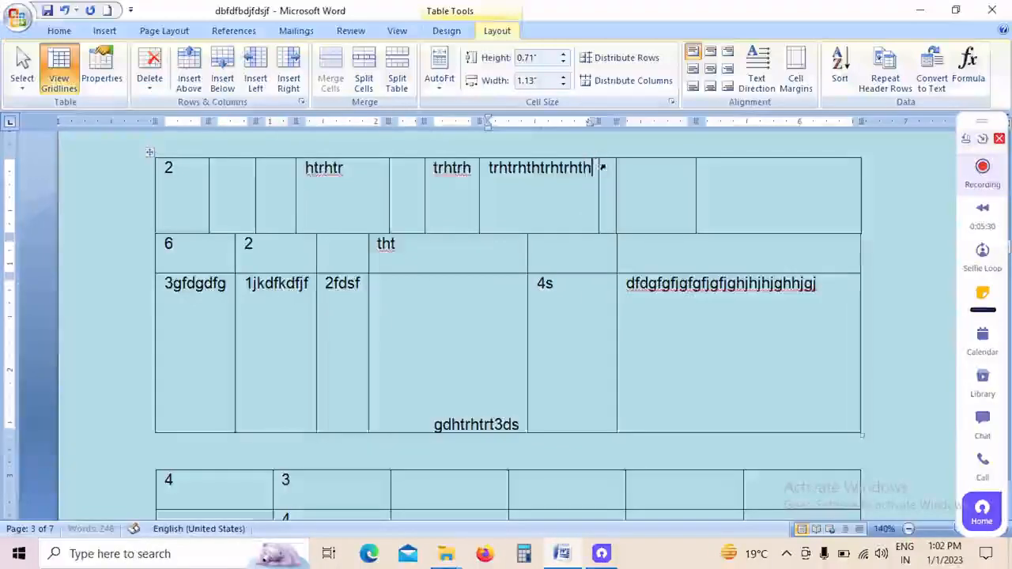
pyautogui.press('Tab')
pyautogui.click(626, 184)
pyautogui.write('thtrhtrhrth')
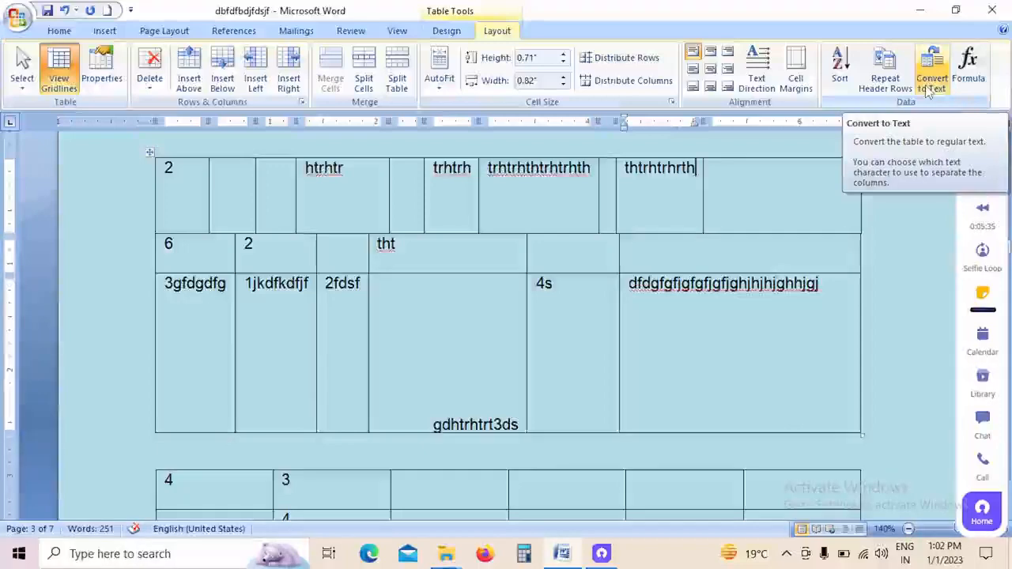
# Step: Convert the upper table to text, using $ as the custom separator between cells
pyautogui.click(931, 79)
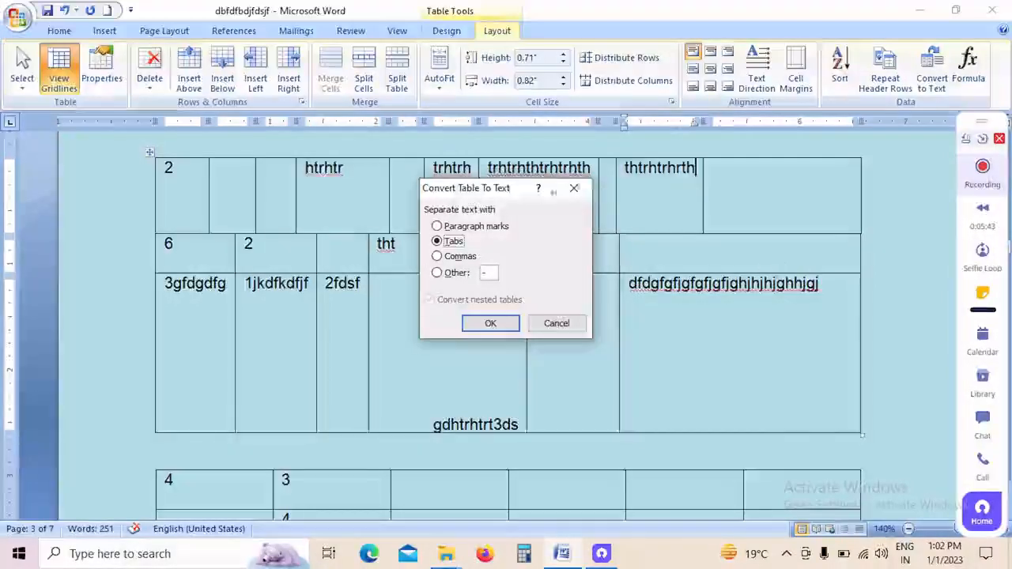
pyautogui.moveTo(554, 192); pyautogui.dragTo(692, 217)
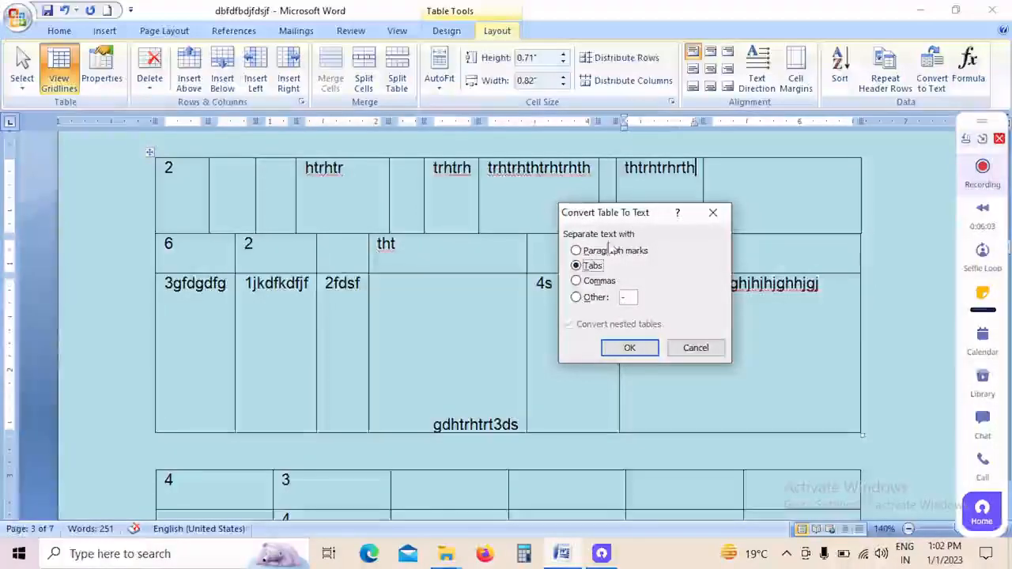
pyautogui.click(577, 299)
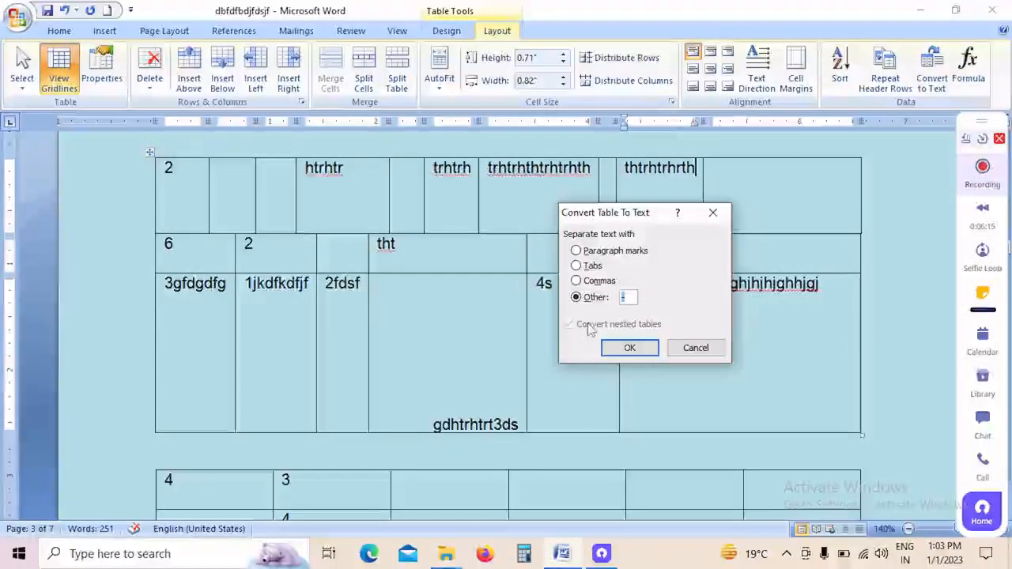
pyautogui.write('s')
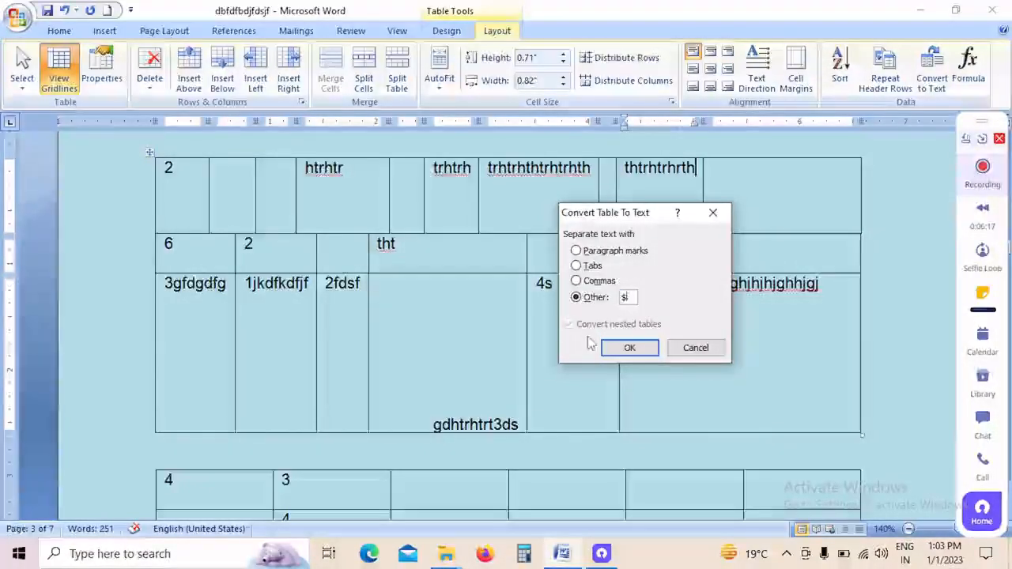
pyautogui.click(611, 349)
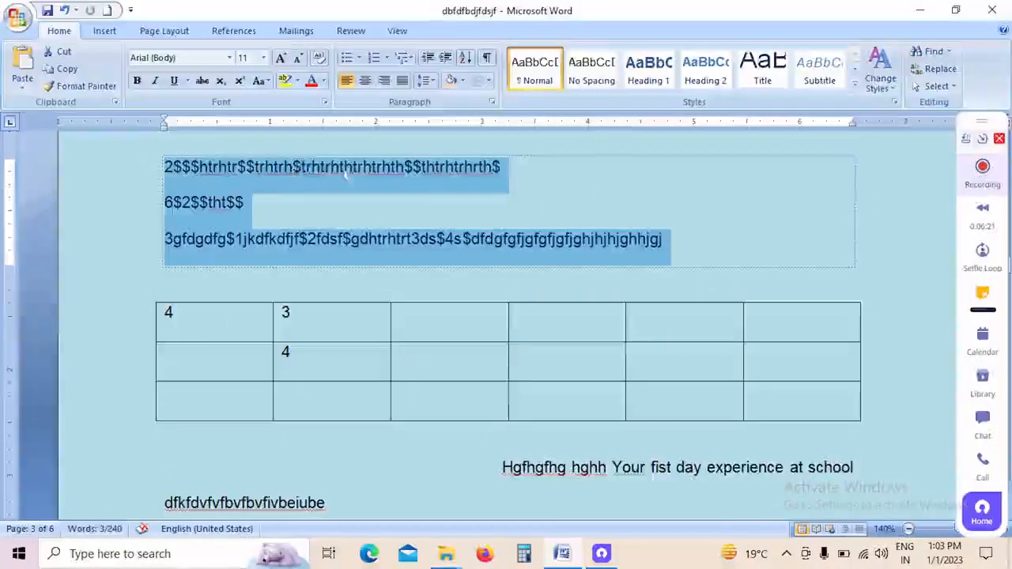
pyautogui.click(379, 207)
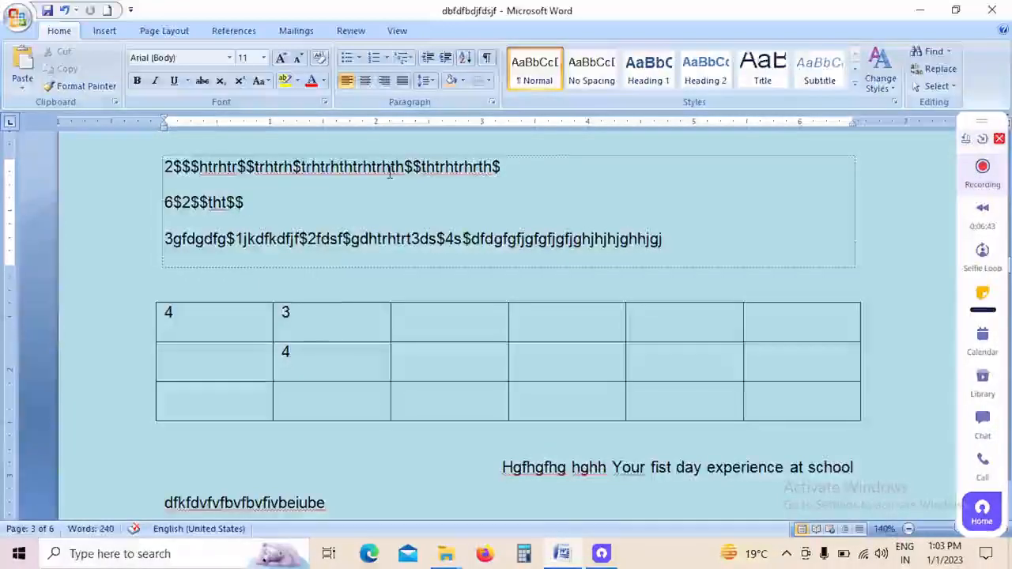
# Step: Undo the table-to-text conversion and bring back the table layout tools
pyautogui.hotkey('ctrl', 'z')
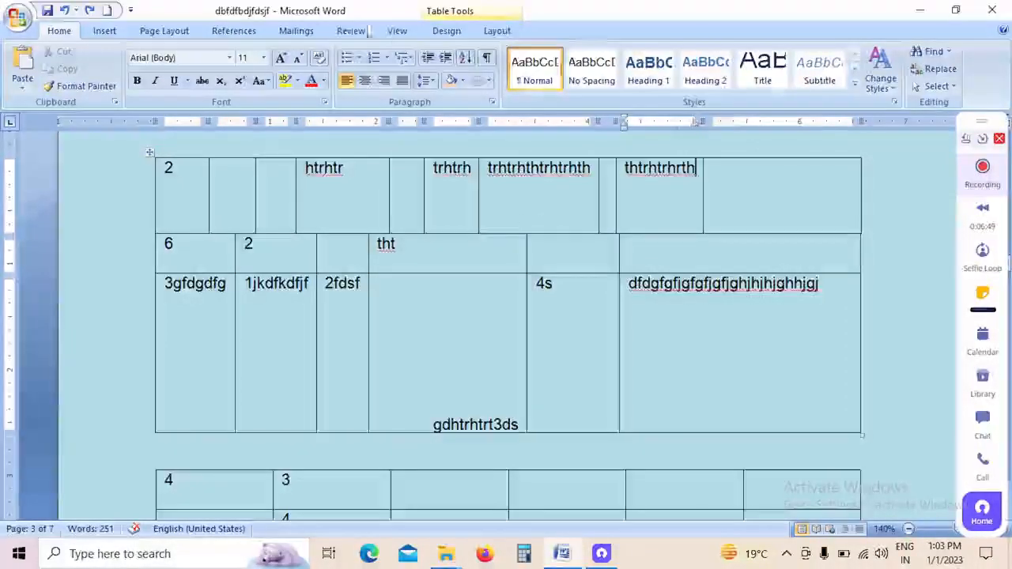
pyautogui.click(408, 207)
pyautogui.click(496, 31)
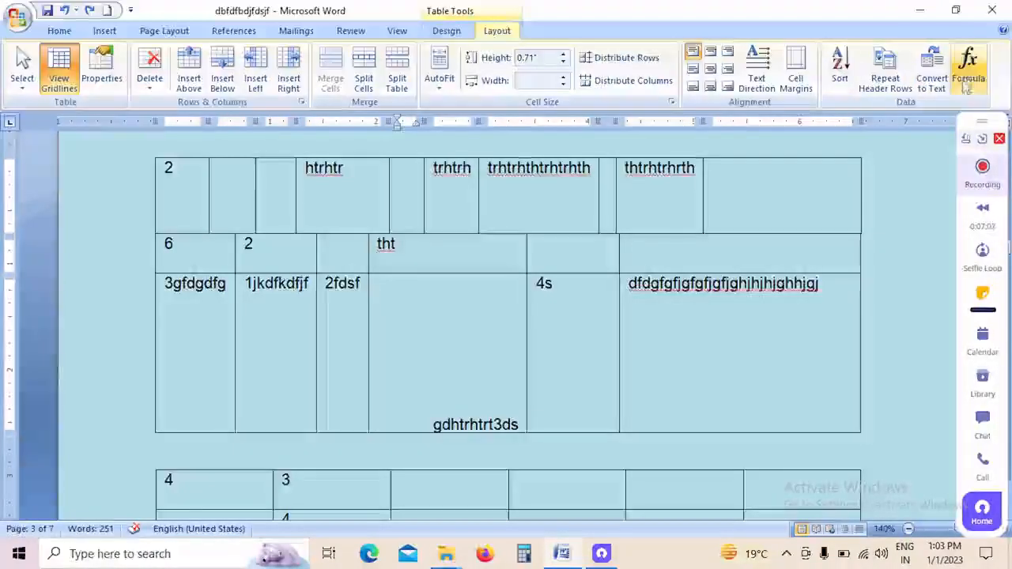
# Step: Insert the picture bgbgngn from the Desktop folder om computer on the blank area of page 4
pyautogui.click(106, 31)
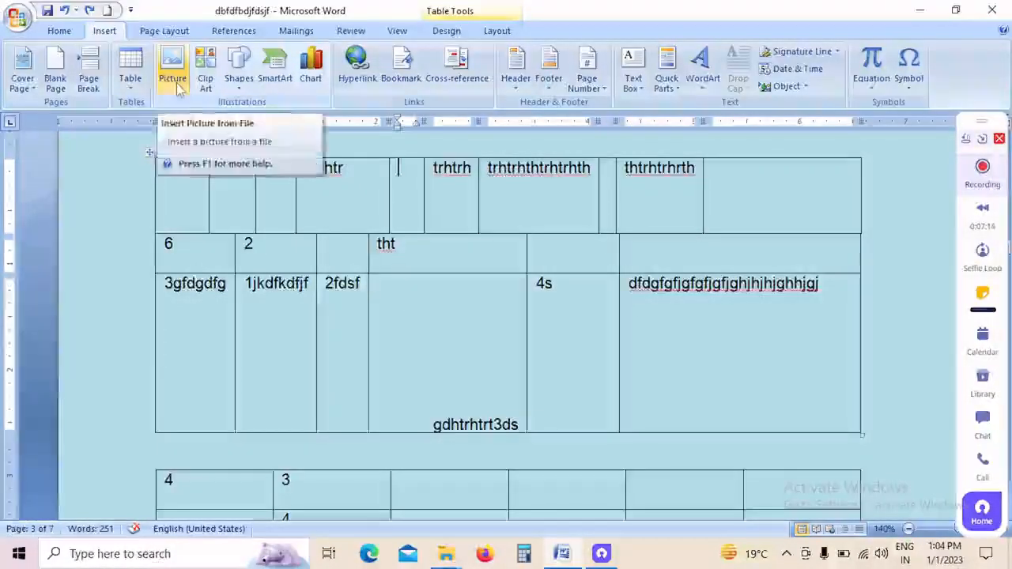
pyautogui.scroll(-5, 599, 343)
pyautogui.scroll(-8, 609, 336)
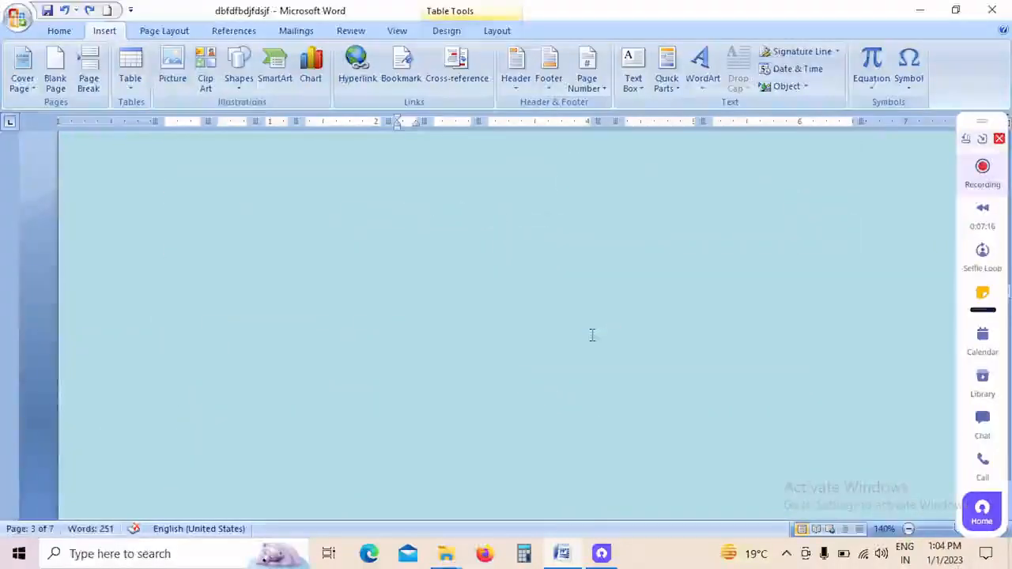
pyautogui.scroll(4, 593, 335)
pyautogui.scroll(-3, 431, 373)
pyautogui.click(409, 339)
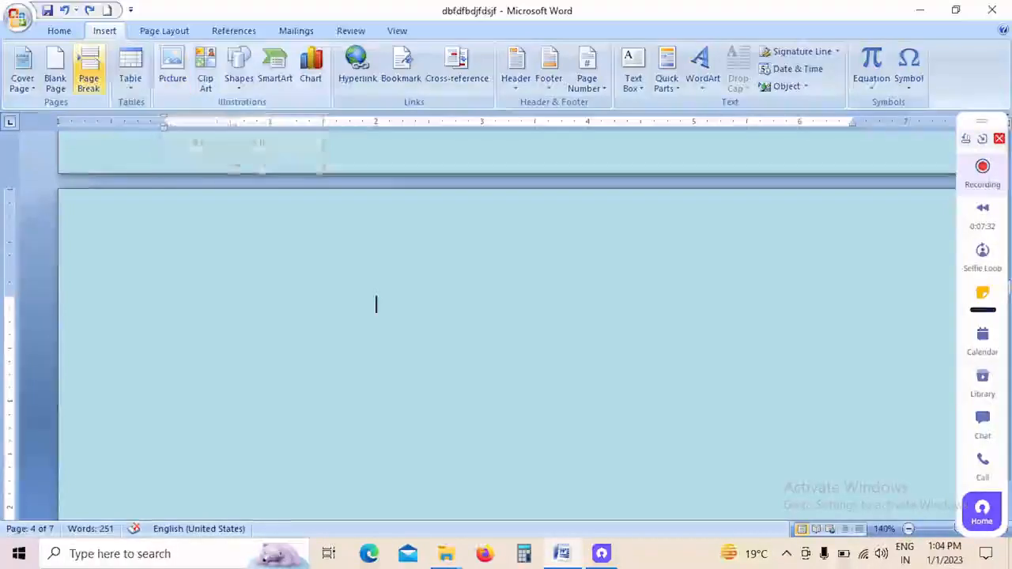
pyautogui.click(187, 75)
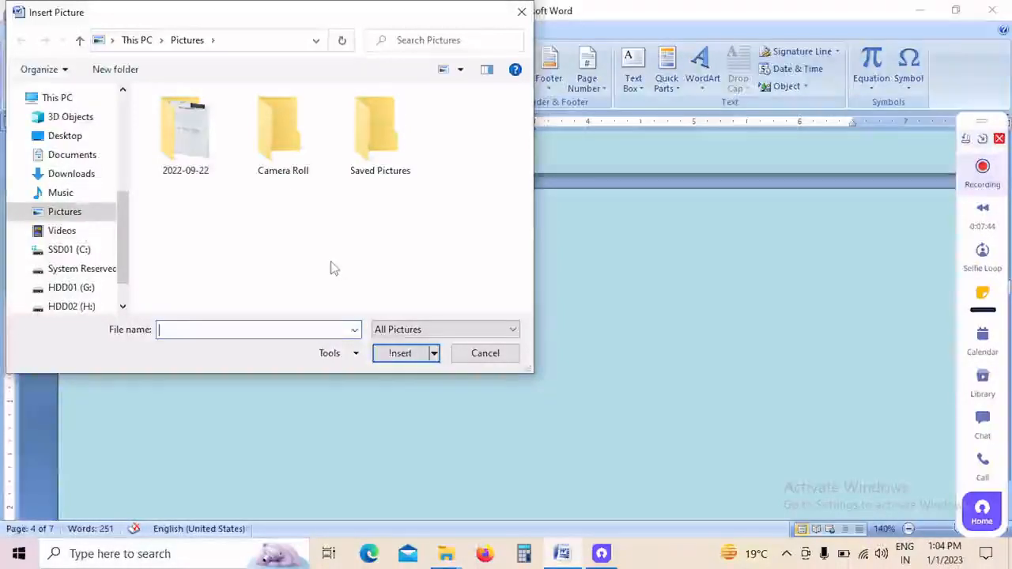
pyautogui.click(79, 145)
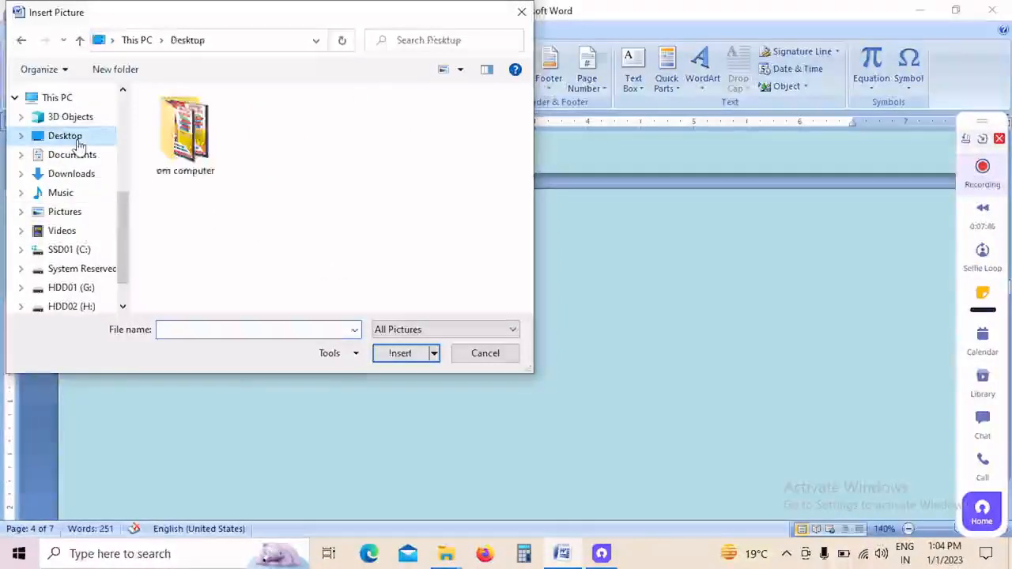
pyautogui.doubleClick(190, 139)
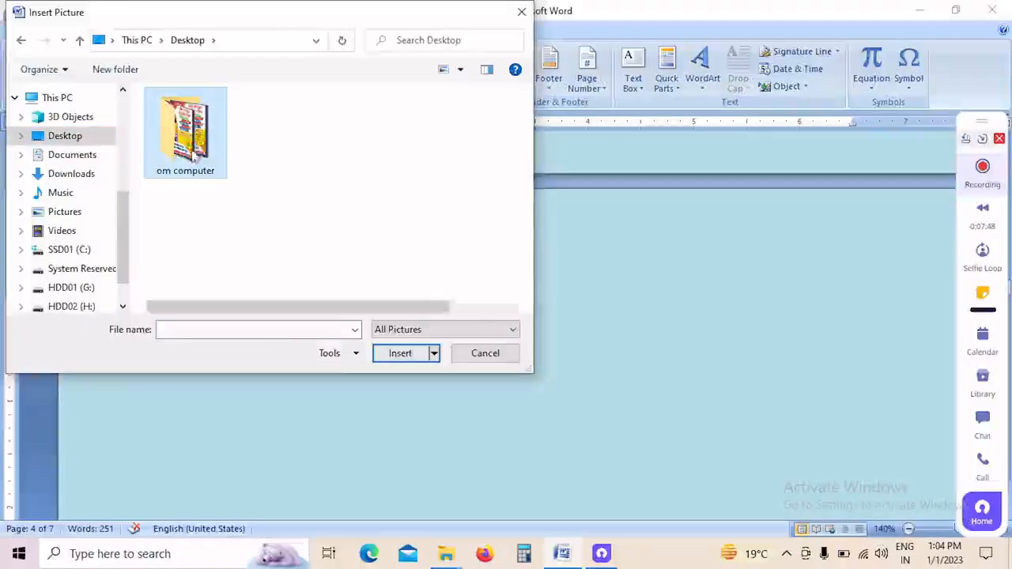
pyautogui.click(194, 198)
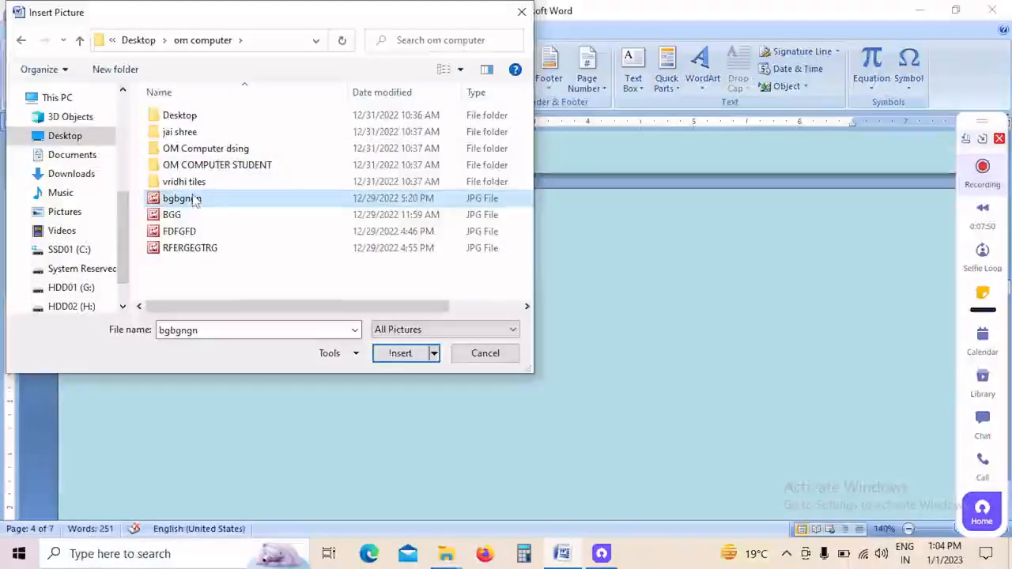
pyautogui.click(390, 356)
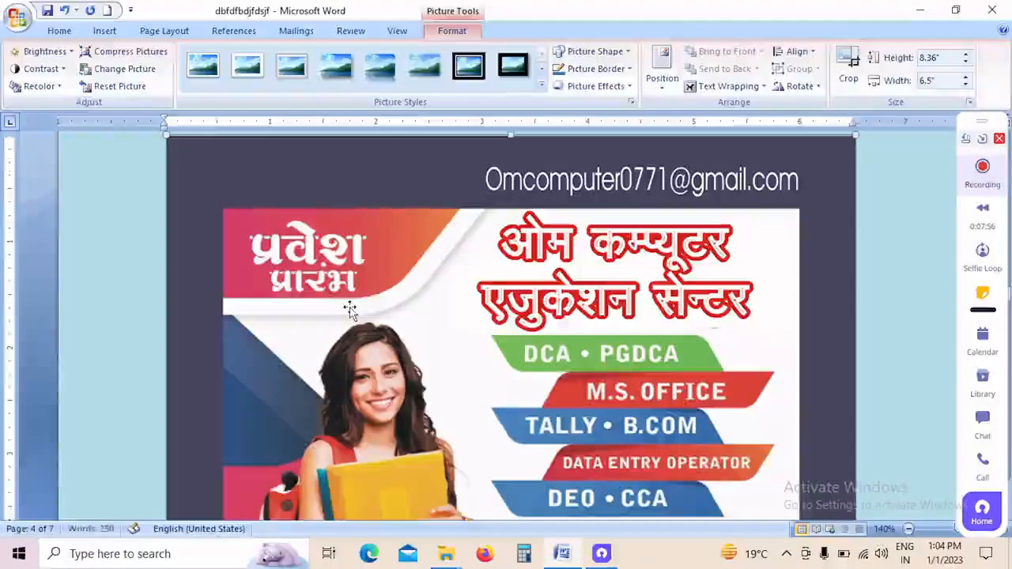
# Step: Apply the tilted perspective picture style with rounded, bevelled corners to the inserted poster
pyautogui.scroll(-5, 540, 311)
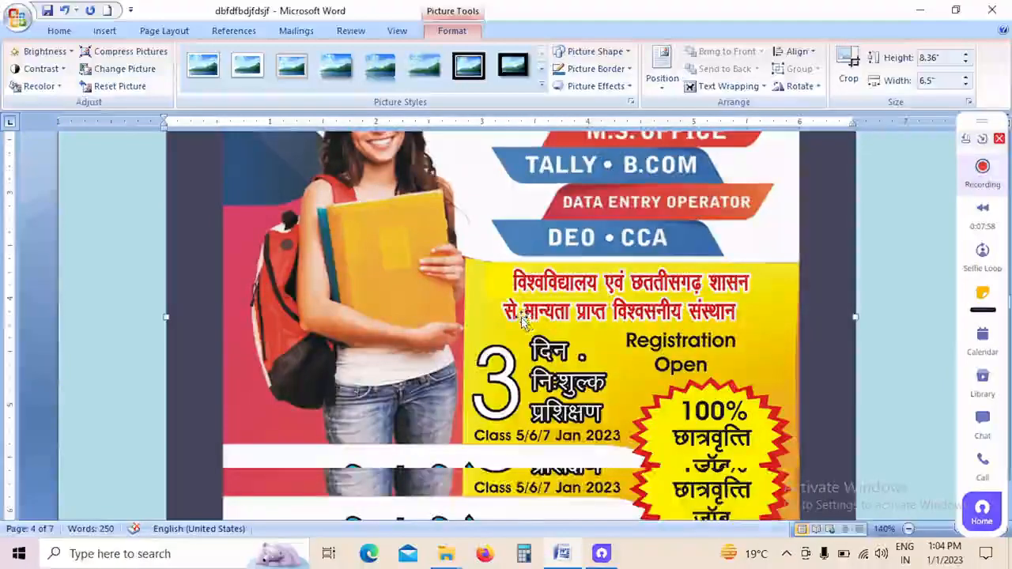
pyautogui.scroll(5, 521, 319)
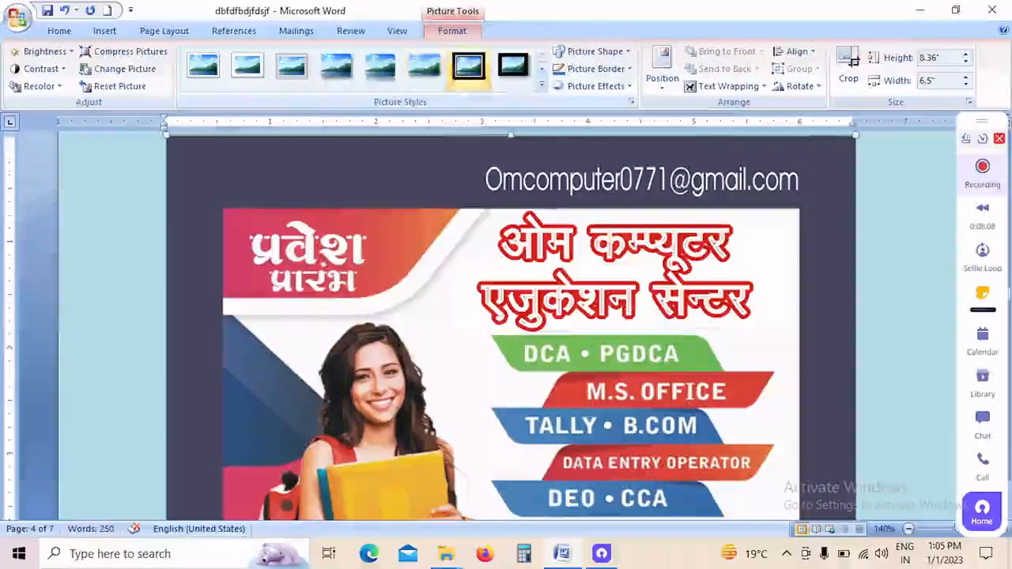
pyautogui.click(541, 87)
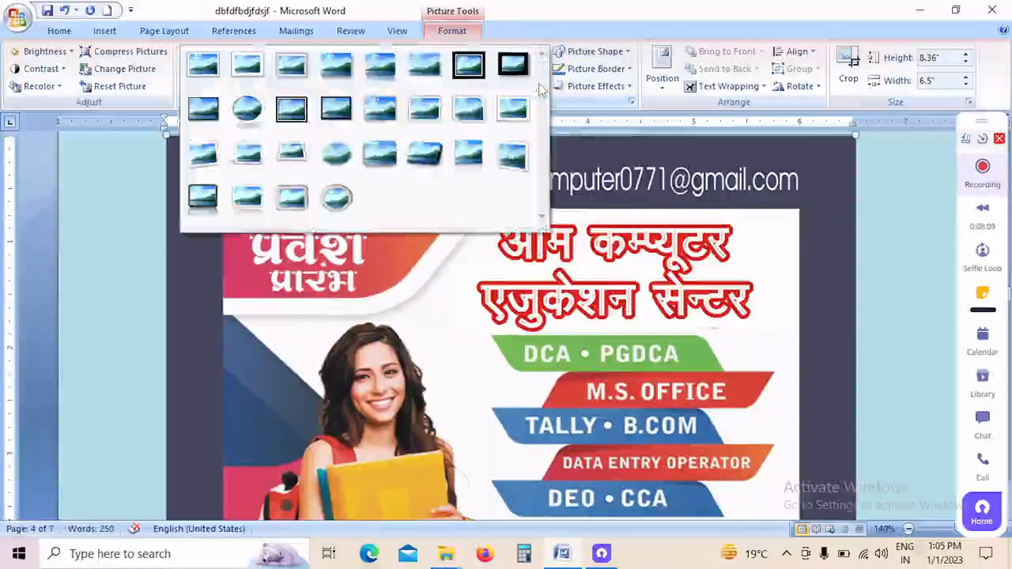
pyautogui.click(419, 160)
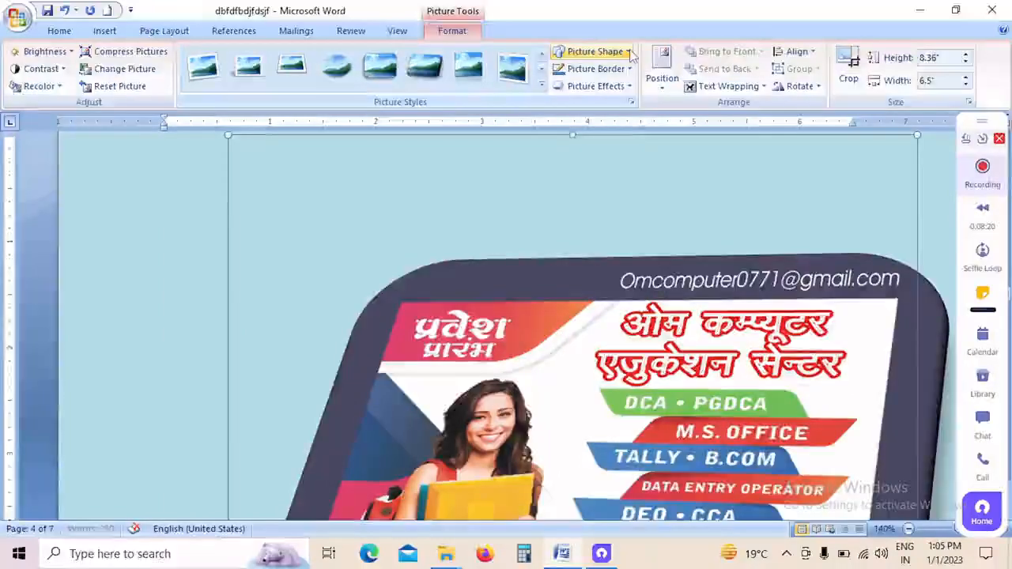
# Step: Change the poster picture's shape to a smiley face and give it a red border
pyautogui.click(594, 51)
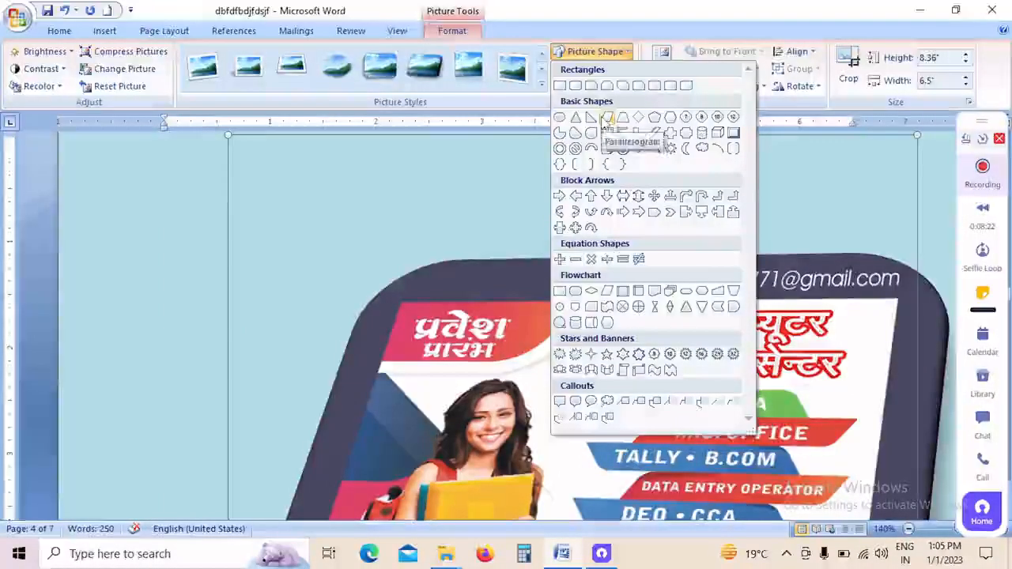
pyautogui.click(622, 147)
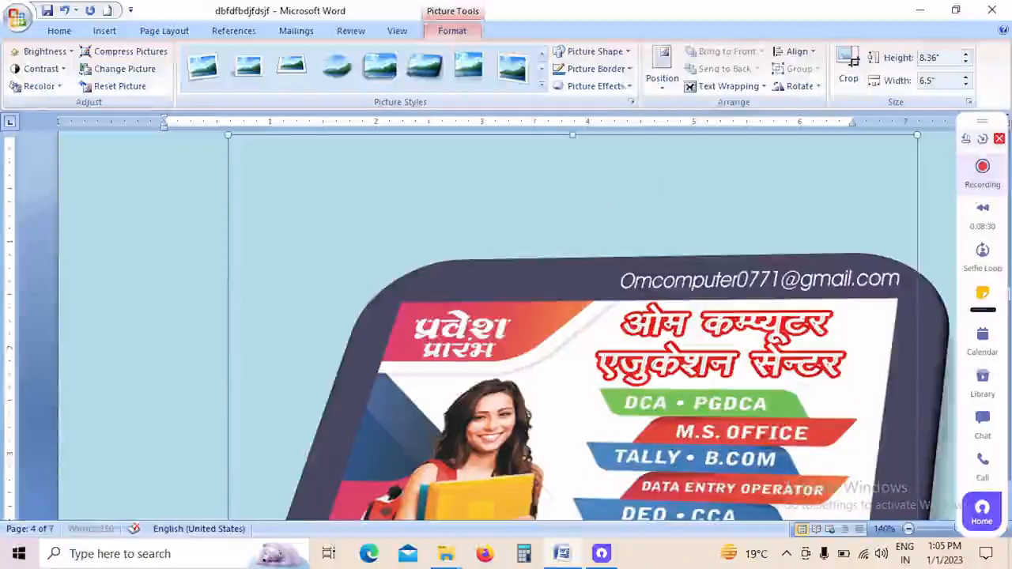
pyautogui.click(631, 69)
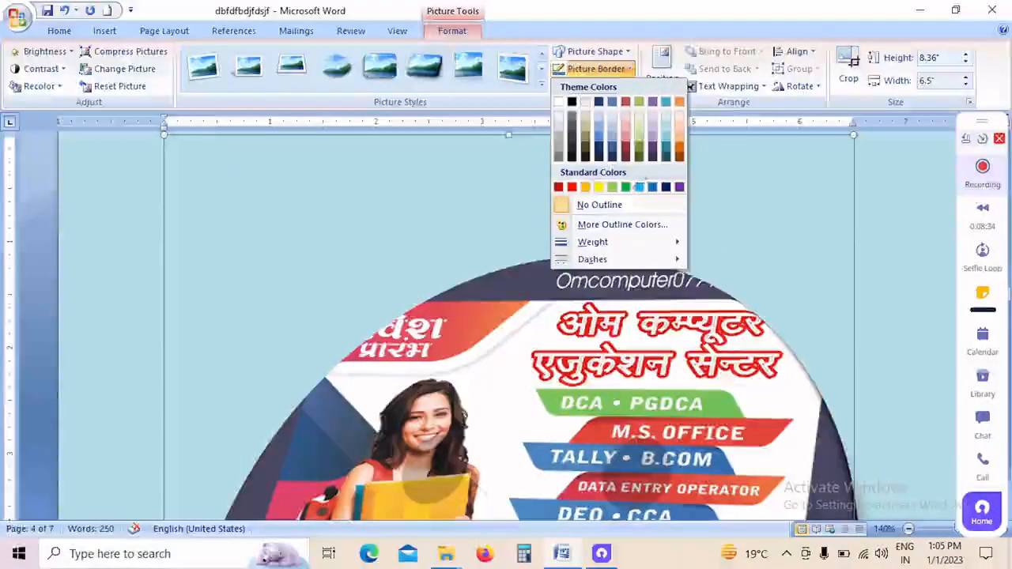
pyautogui.click(575, 196)
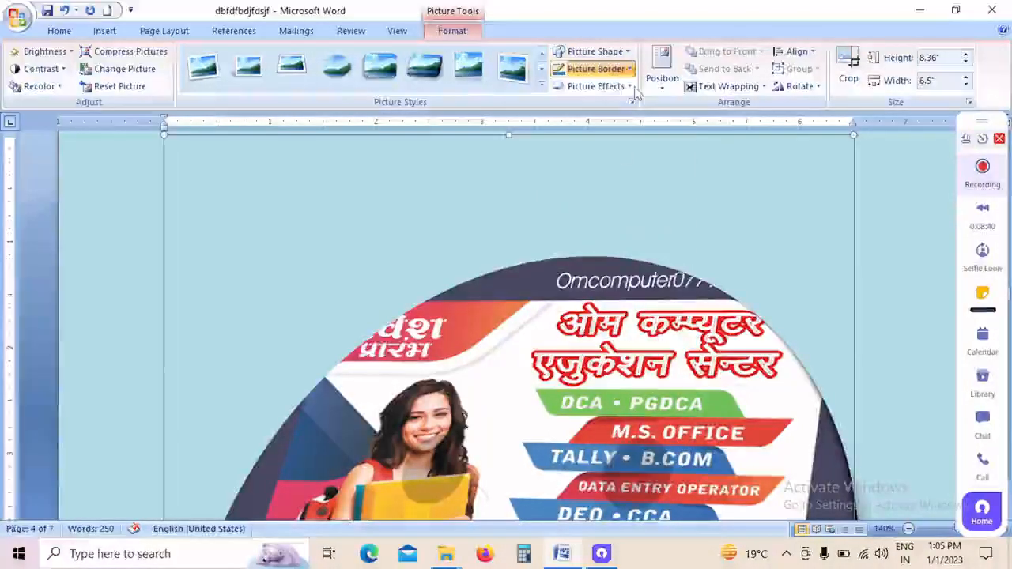
pyautogui.click(627, 87)
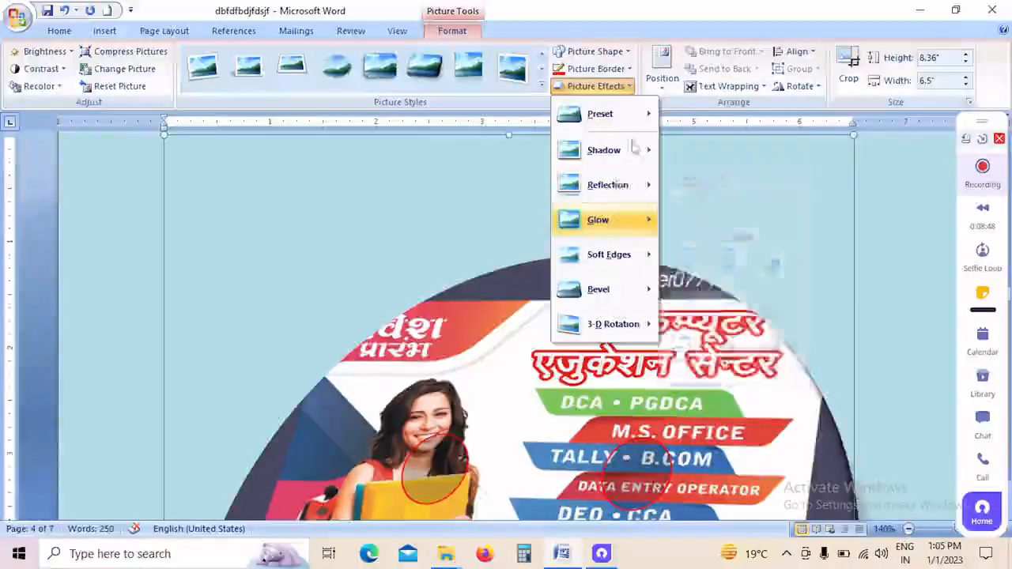
pyautogui.click(518, 191)
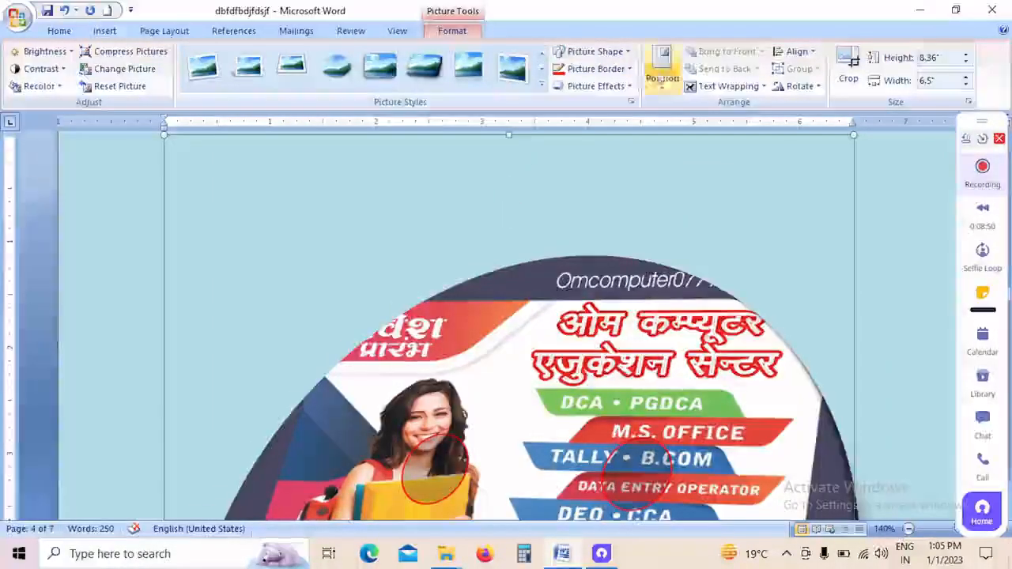
pyautogui.click(674, 95)
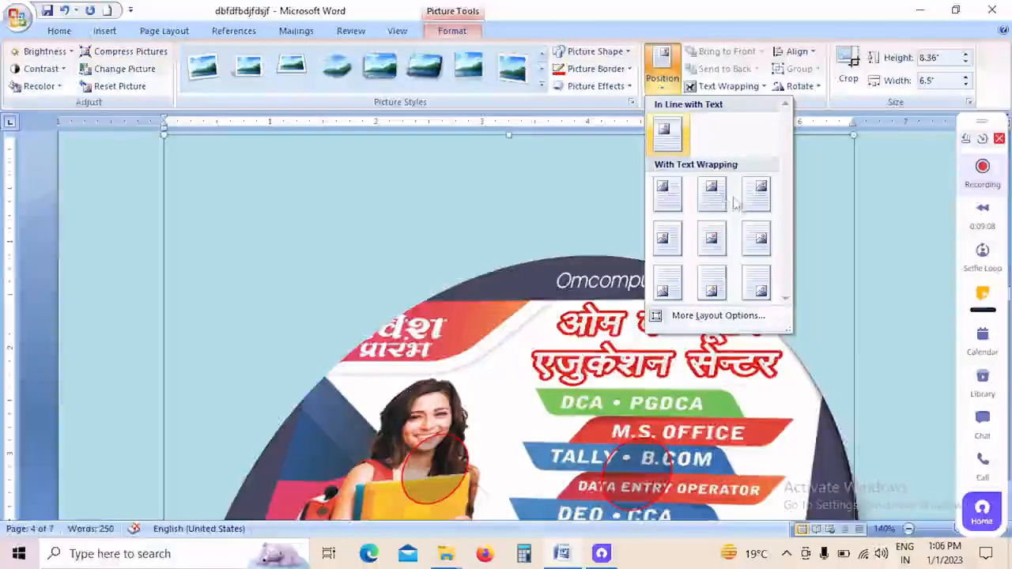
pyautogui.click(822, 228)
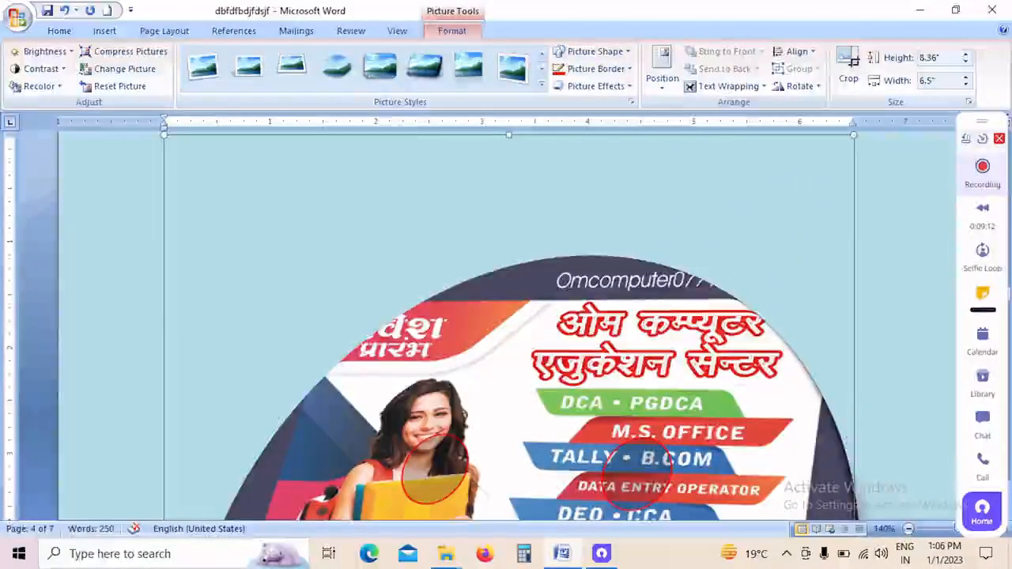
# Step: Shrink the smiley-shaped poster picture to about 5.65" high and 4.4" wide
pyautogui.moveTo(546, 409); pyautogui.dragTo(859, 142)
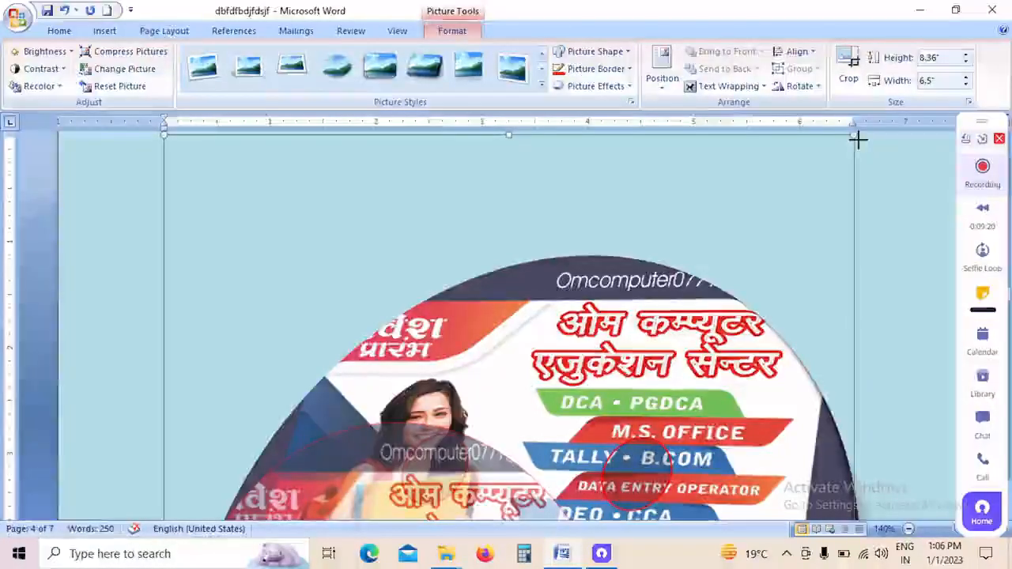
pyautogui.moveTo(859, 140); pyautogui.dragTo(477, 301)
pyautogui.scroll(-2, 478, 301)
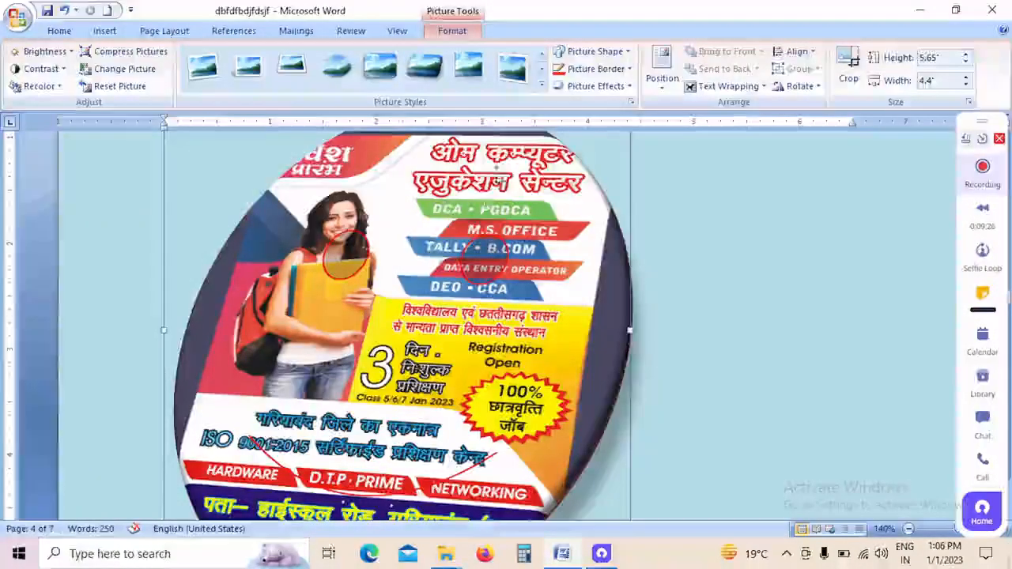
# Step: Bring up the picture formatting tools for the computer picture above the paragraph
pyautogui.click(662, 67)
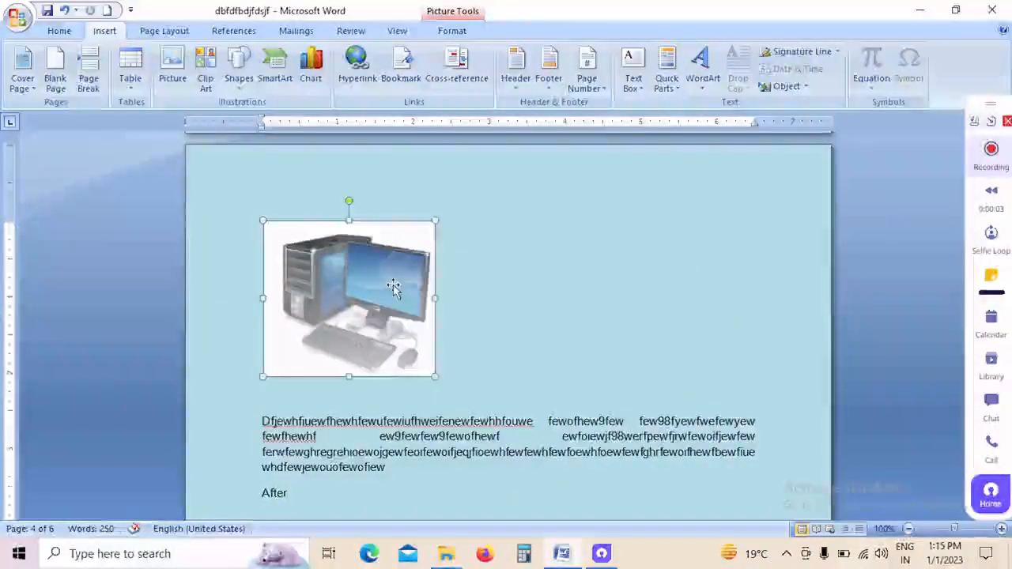
pyautogui.click(447, 35)
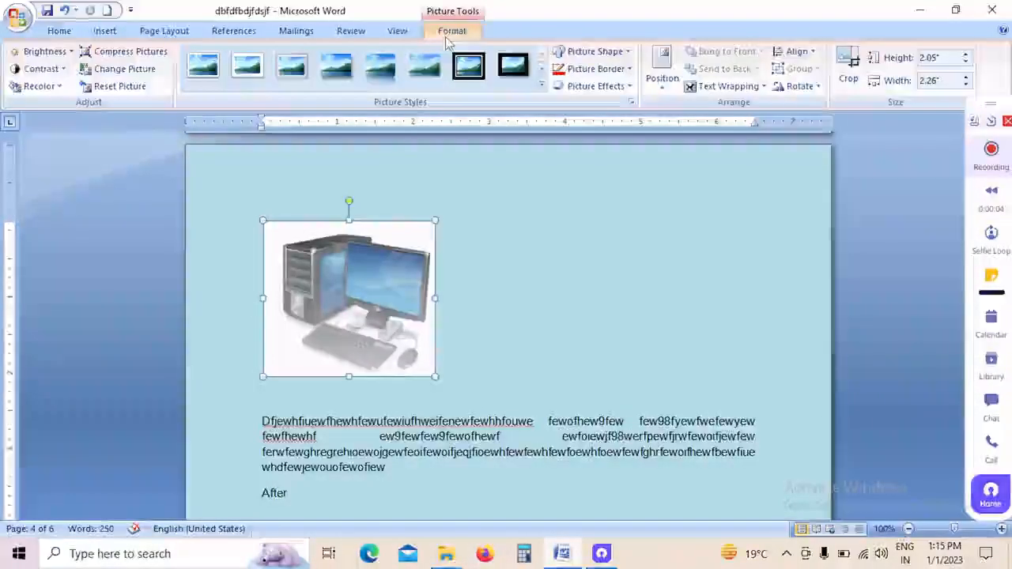
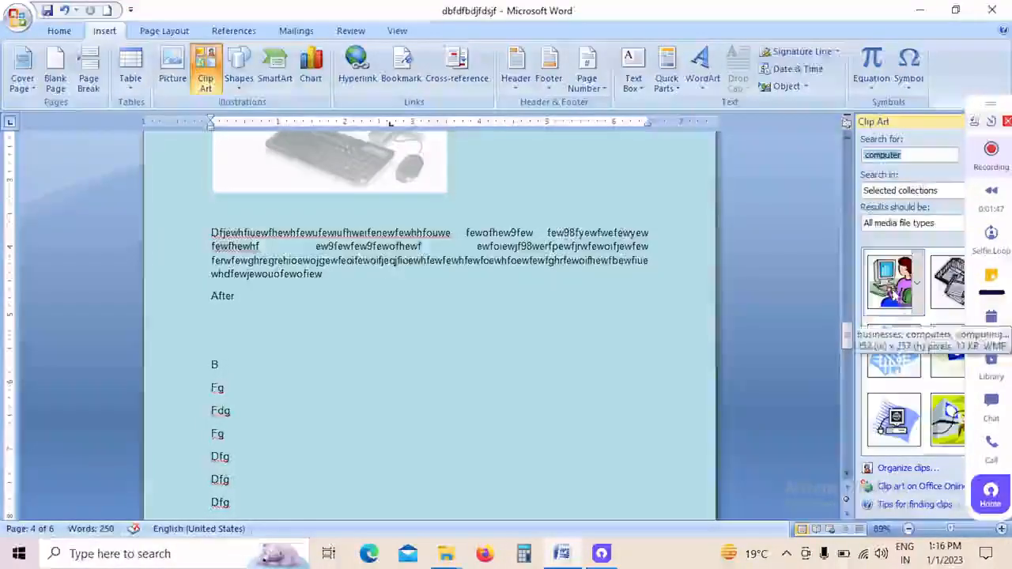
# Step: Insert the clip art of the woman at a computer below "After" and change the picture's shape to a diamond
pyautogui.click(891, 289)
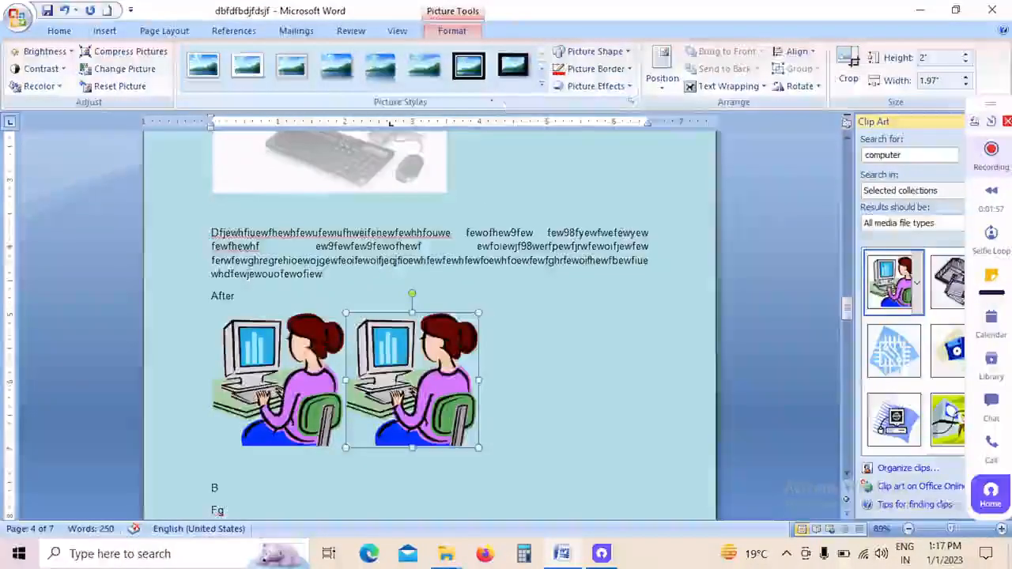
pyautogui.click(543, 87)
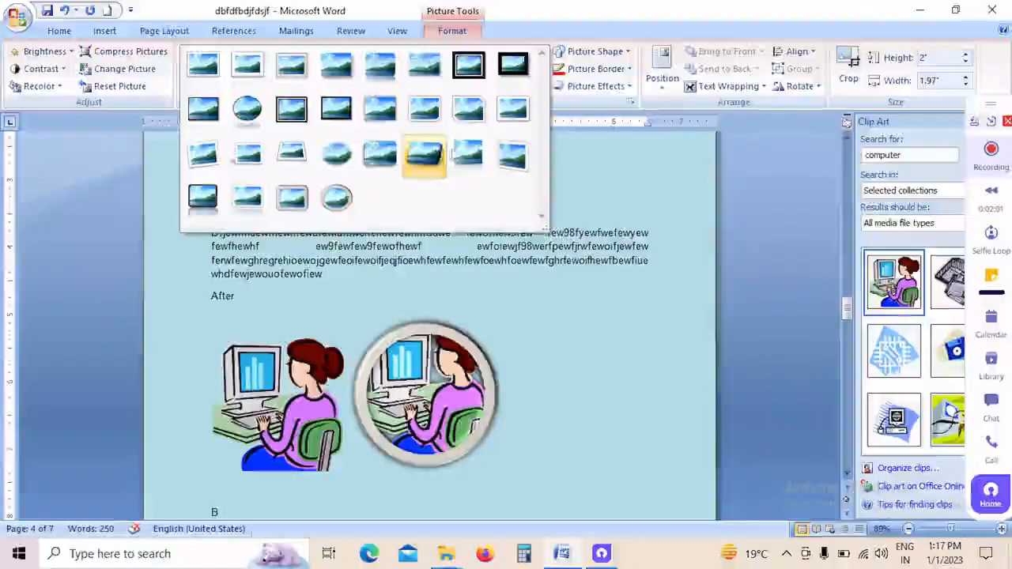
pyautogui.click(594, 51)
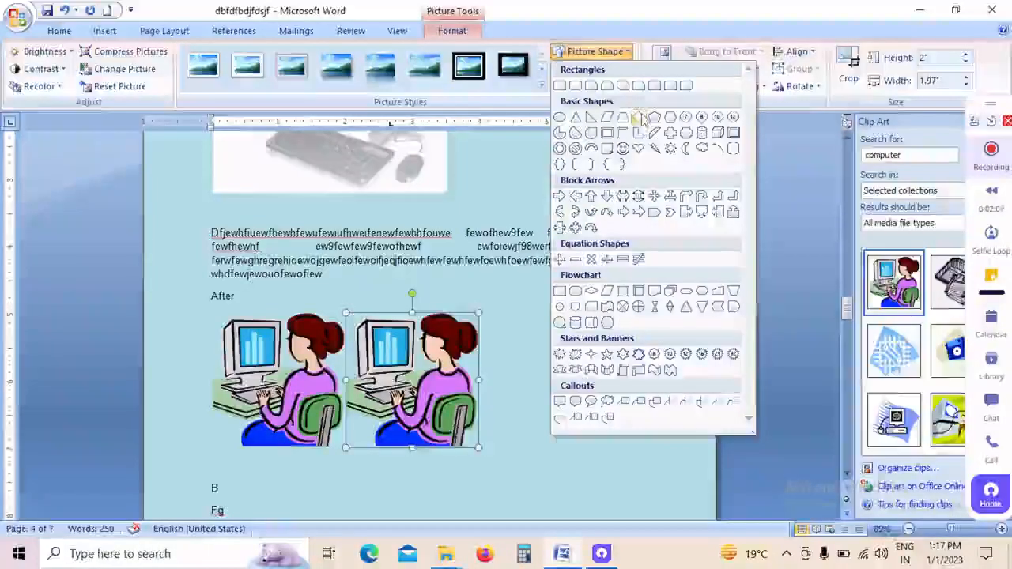
pyautogui.click(640, 117)
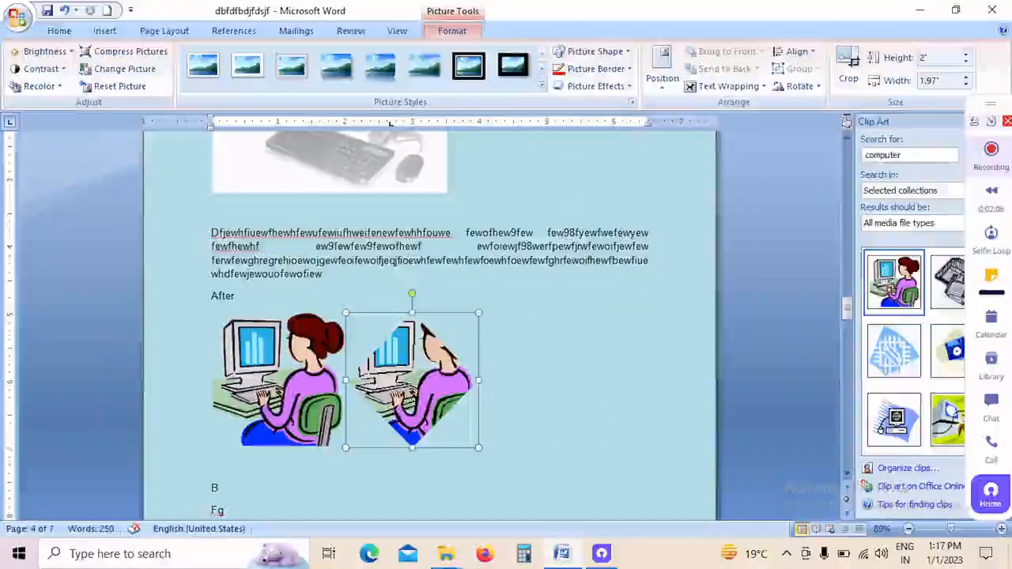
pyautogui.click(813, 52)
pyautogui.click(637, 387)
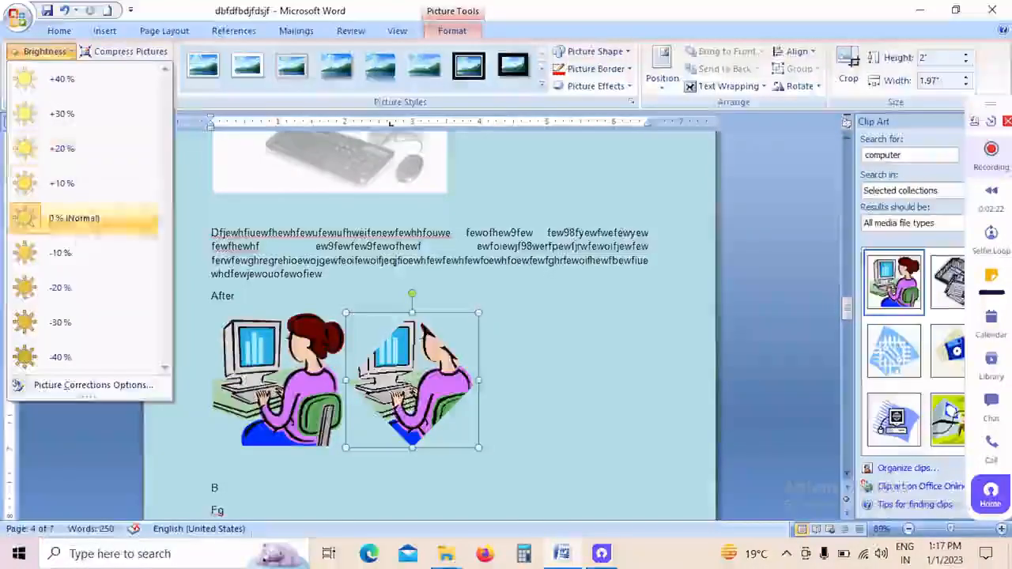
pyautogui.click(63, 218)
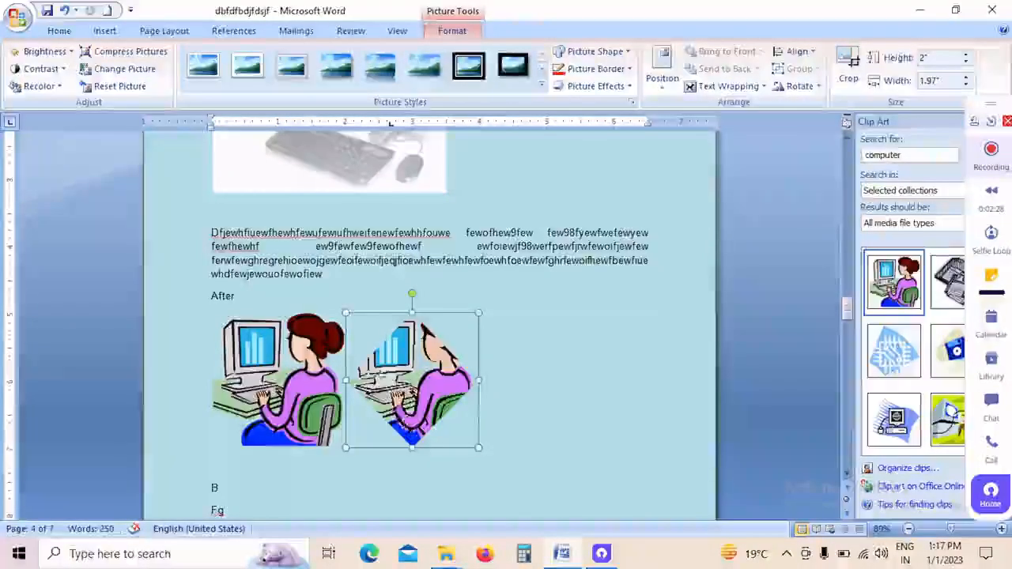
pyautogui.click(119, 70)
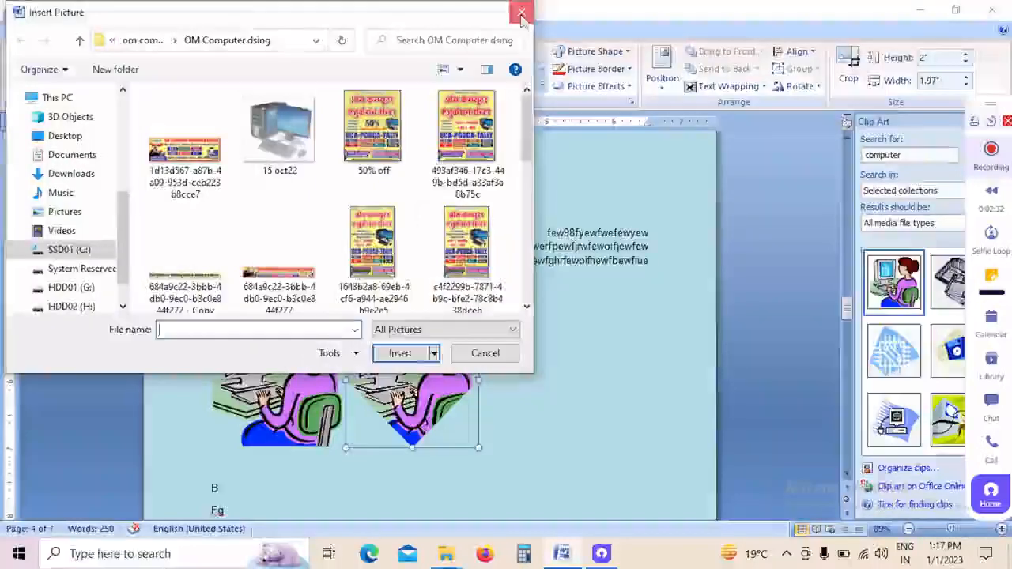
pyautogui.press('Escape')
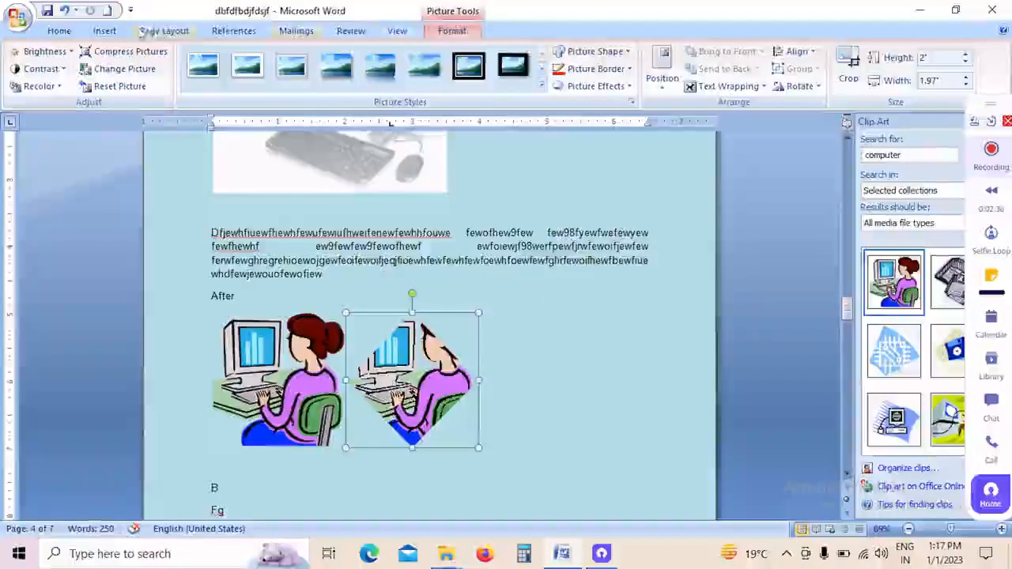
# Step: Place a quad arrow about 2.42" high and 2.27" wide beside the diamond picture and give it the purple gradient shape style
pyautogui.click(111, 32)
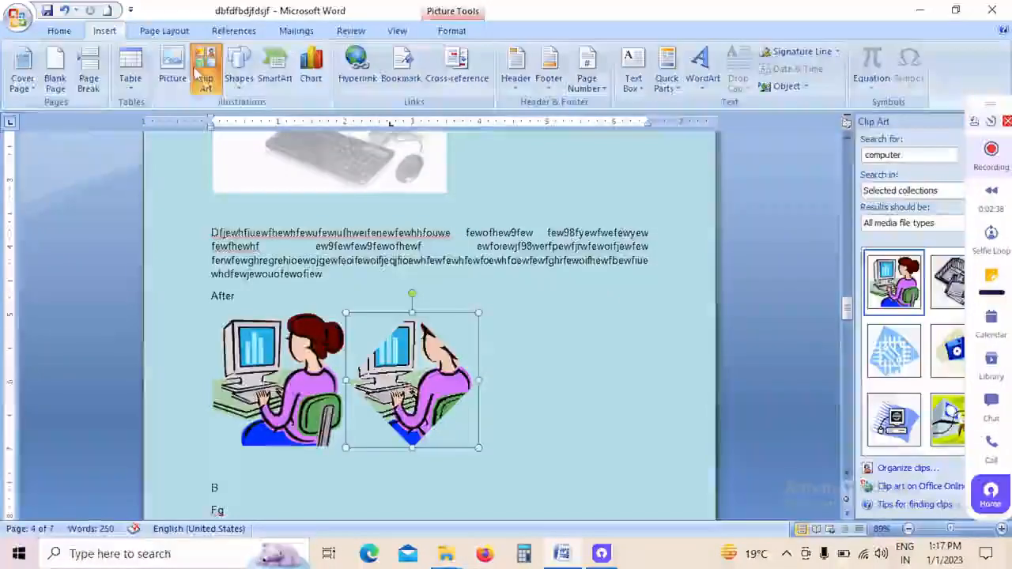
pyautogui.click(239, 75)
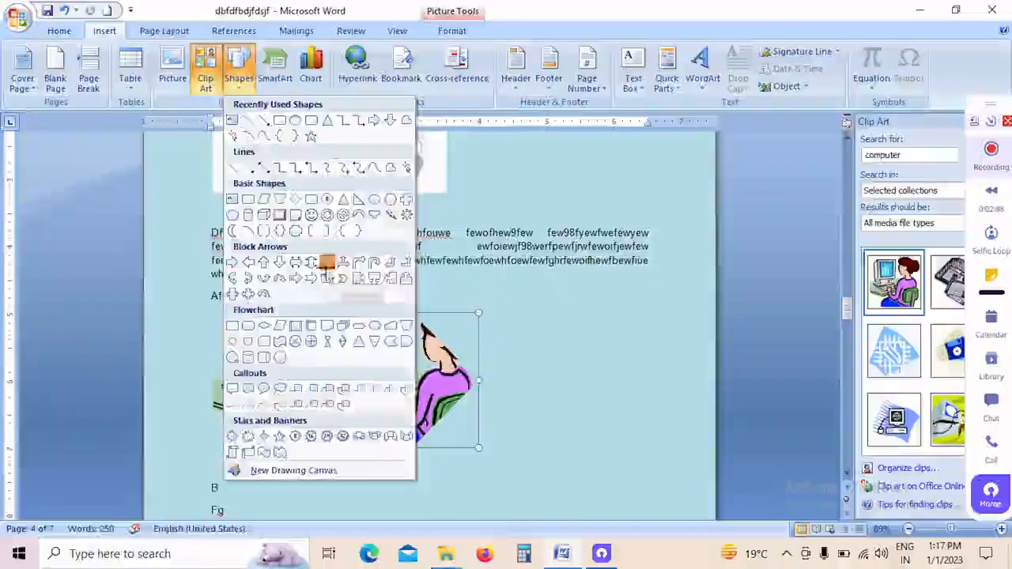
pyautogui.moveTo(542, 312)
pyautogui.mouseDown()
pyautogui.moveTo(666, 481)
pyautogui.moveTo(694, 475)
pyautogui.mouseUp()
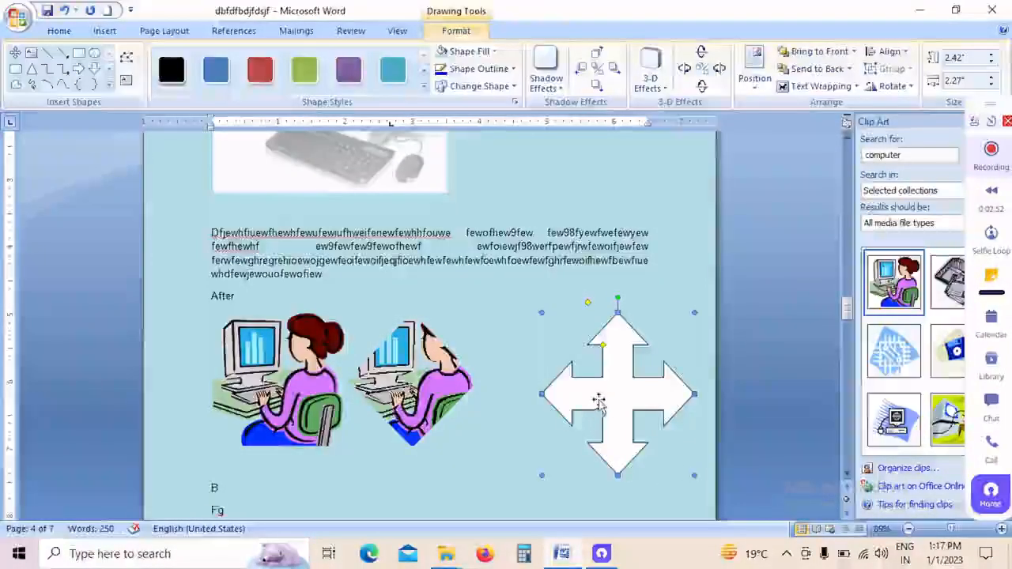
pyautogui.moveTo(595, 399); pyautogui.dragTo(552, 391)
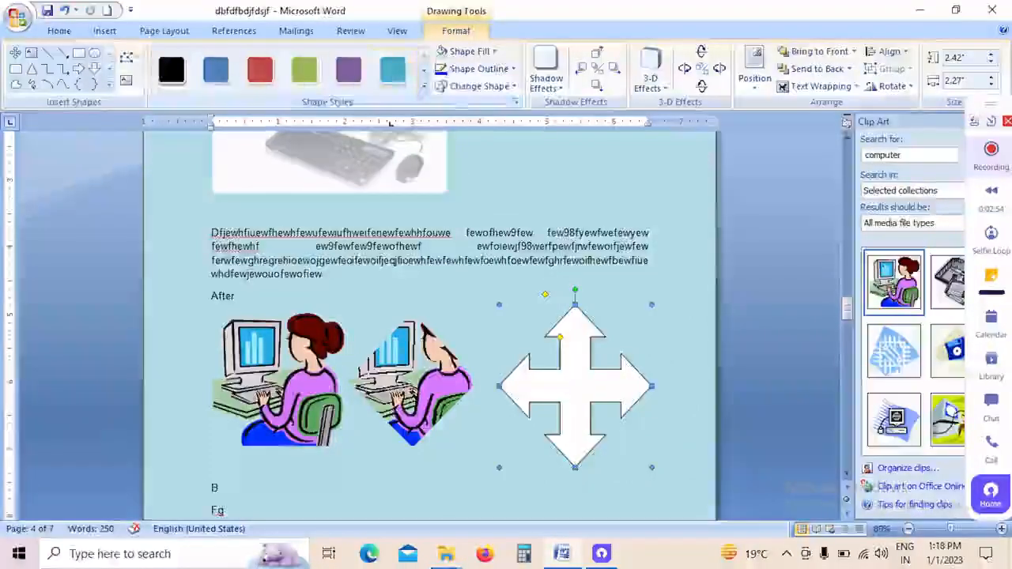
pyautogui.click(425, 88)
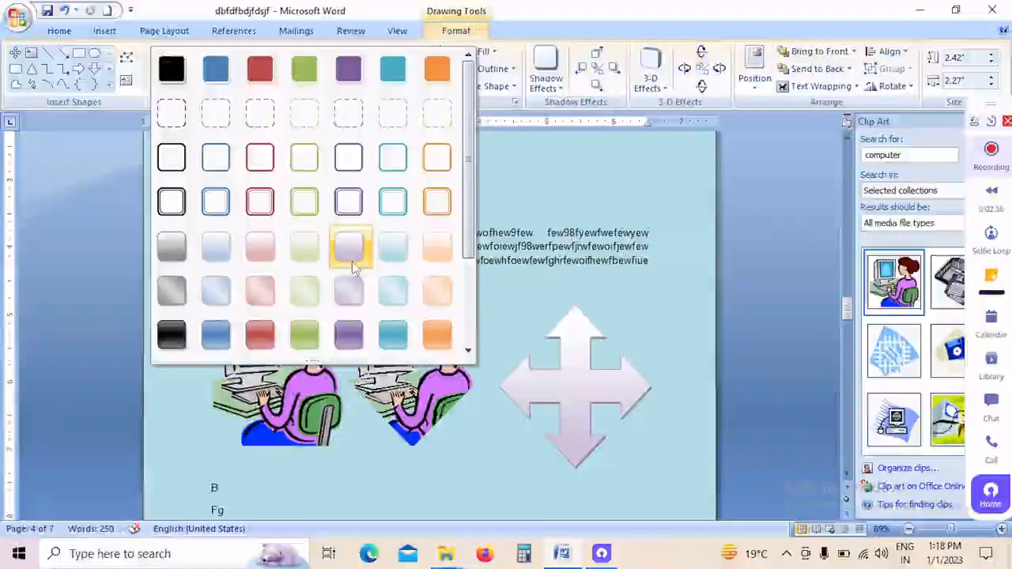
pyautogui.click(349, 336)
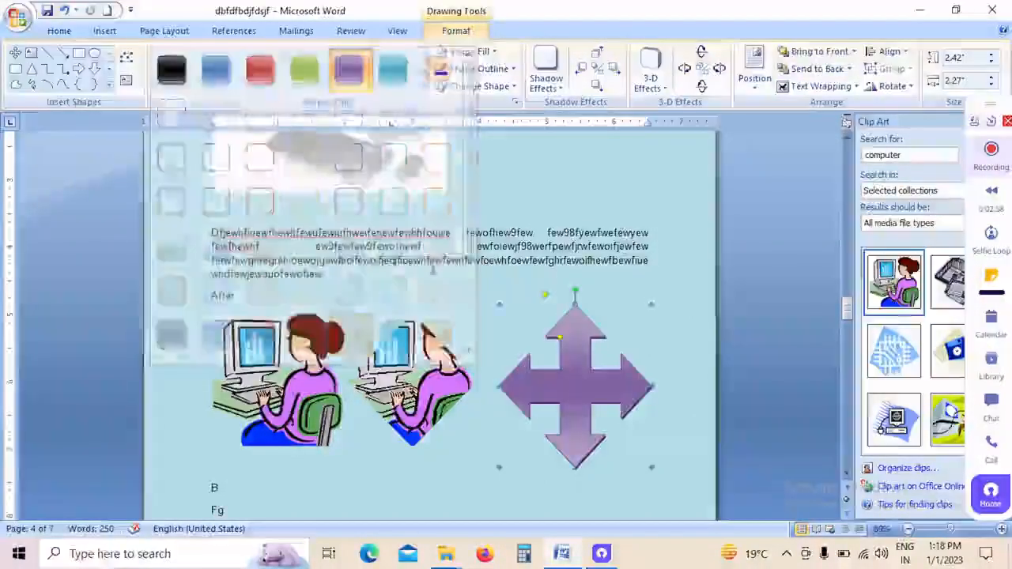
# Step: Try an offset shadow behind the quad arrow and give the arrow a parallel 3-D effect extending up and to the left
pyautogui.click(546, 73)
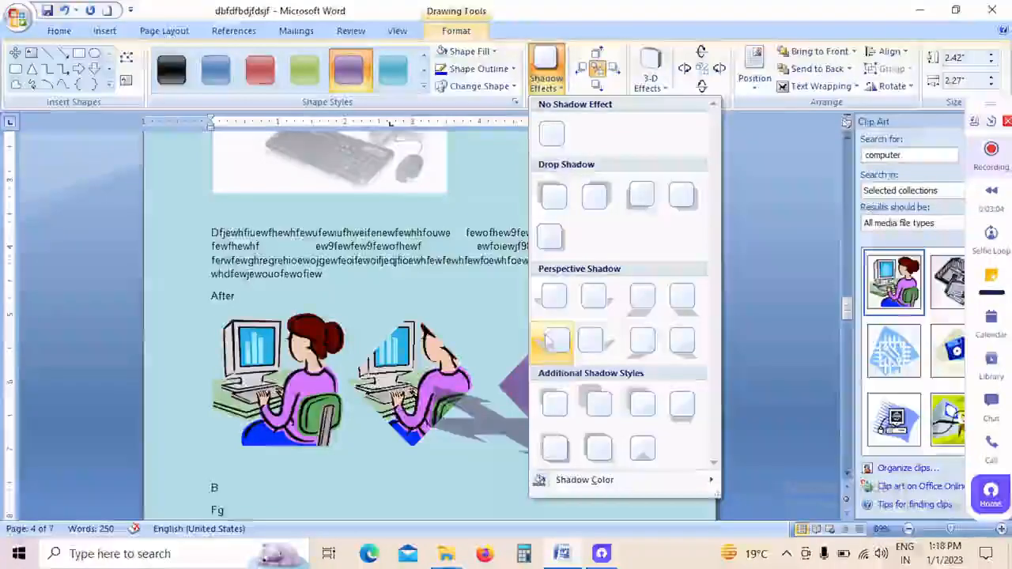
pyautogui.click(607, 410)
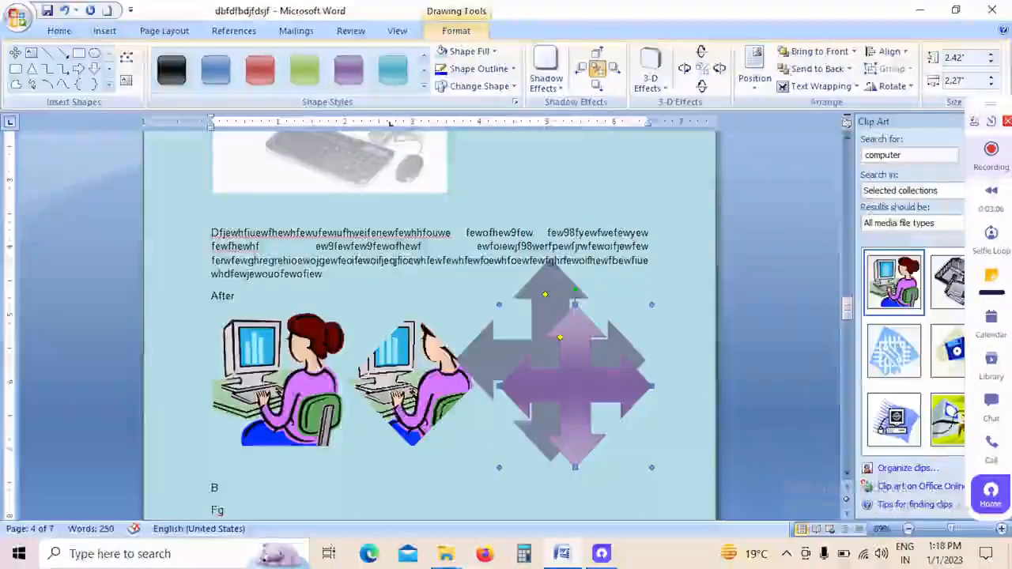
pyautogui.click(665, 89)
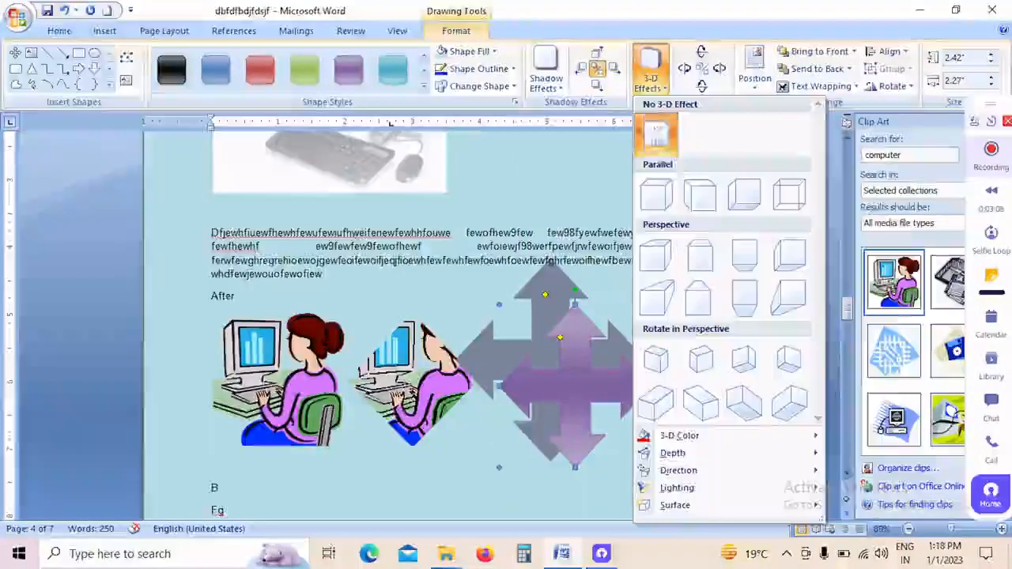
pyautogui.click(704, 197)
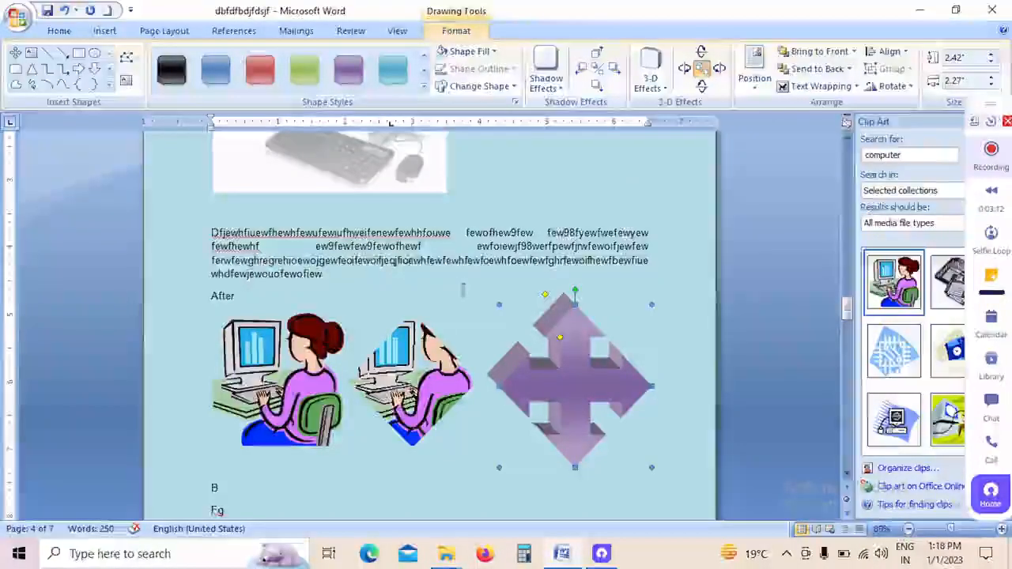
# Step: Draw a "No" symbol about 4.17" high and 3.62" wide over the two clip art pictures
pyautogui.click(110, 84)
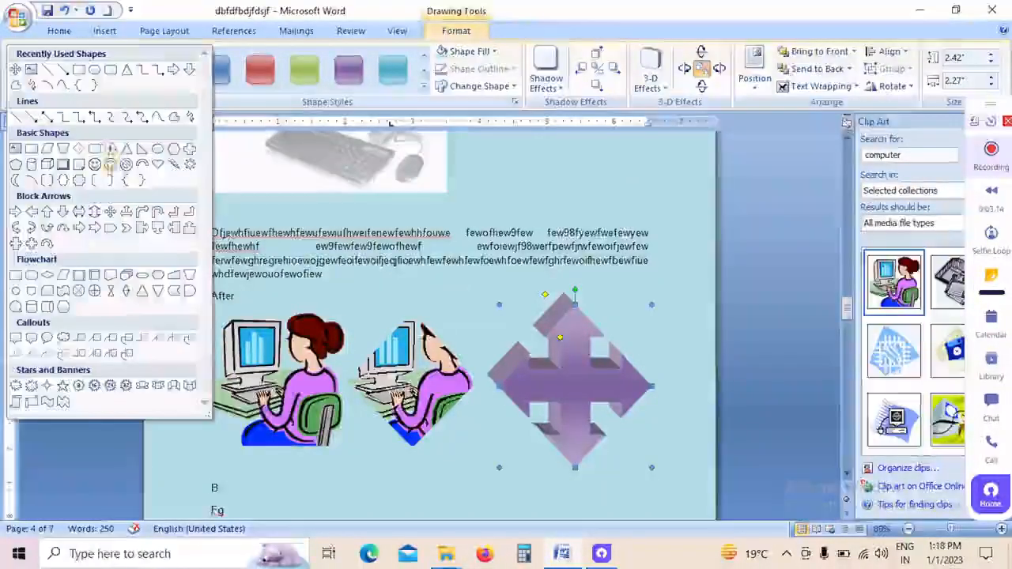
pyautogui.click(125, 167)
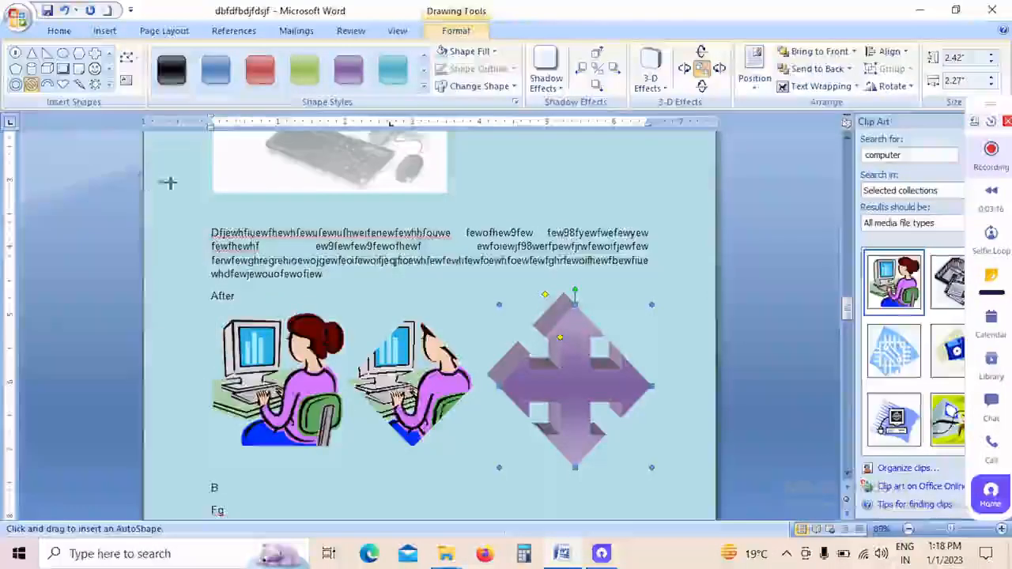
pyautogui.moveTo(461, 445); pyautogui.dragTo(512, 466)
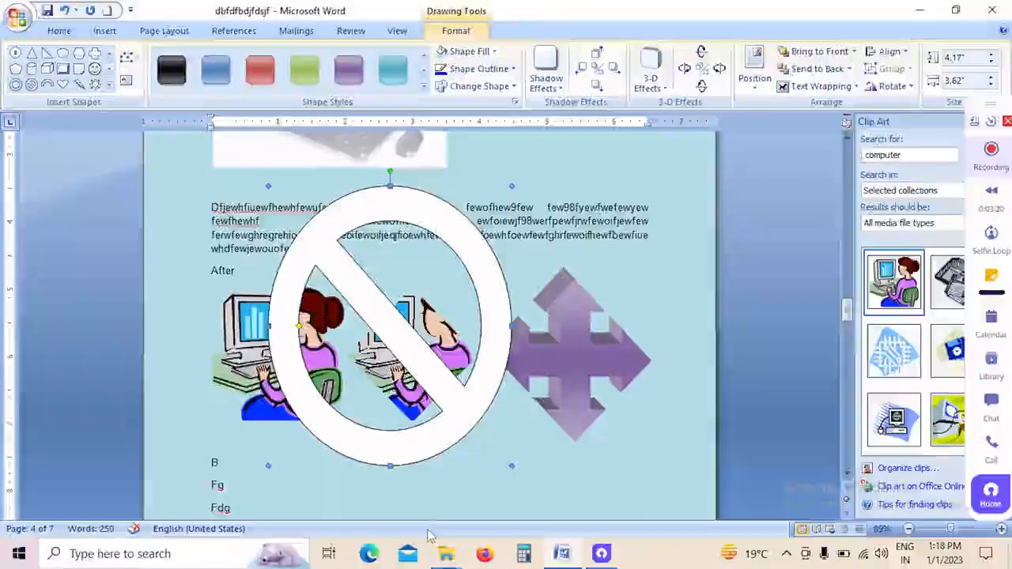
# Step: Increase the height of the "No" symbol to 4.9"
pyautogui.click(105, 31)
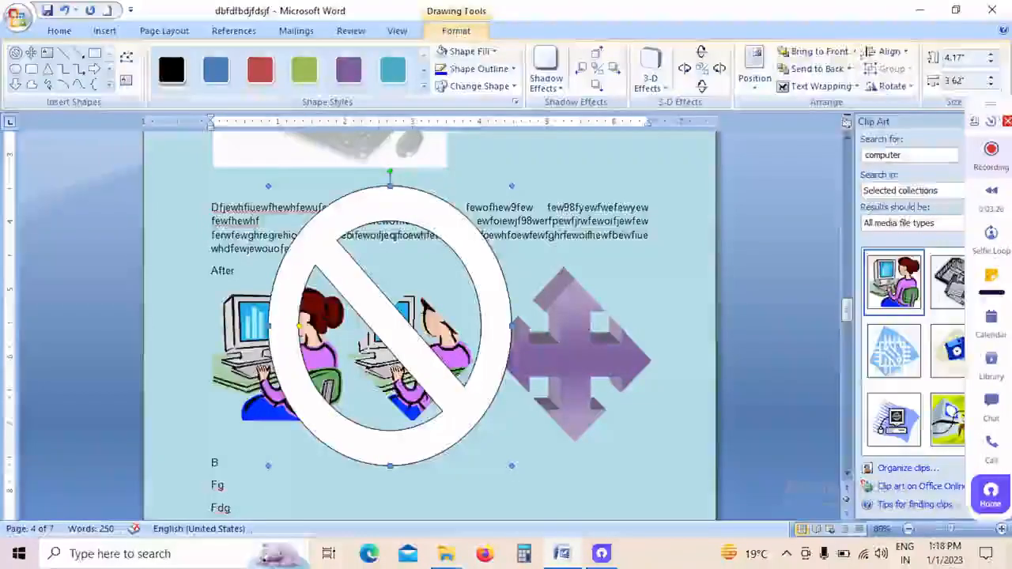
pyautogui.click(992, 57)
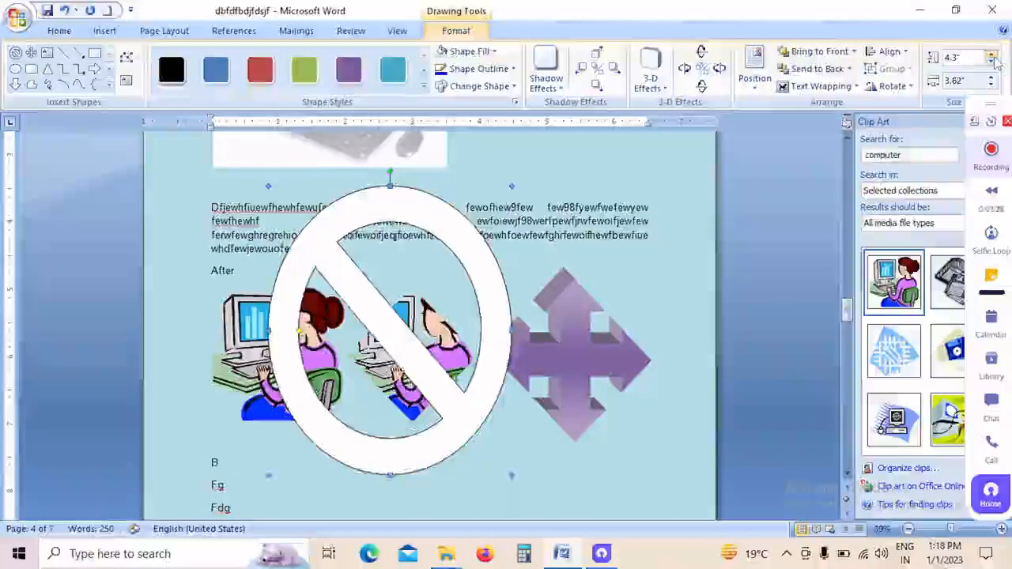
pyautogui.click(993, 57)
pyautogui.click(992, 57)
pyautogui.click(993, 57)
pyautogui.click(996, 82)
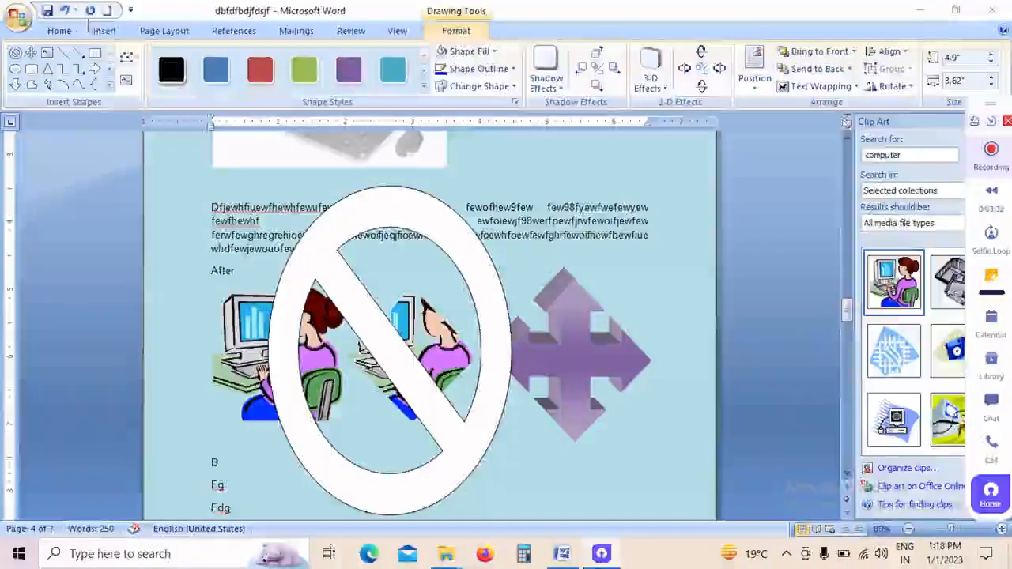
# Step: Insert a Multidirectional Cycle SmartArt graphic at the last "Fg" line on page 5
pyautogui.click(113, 31)
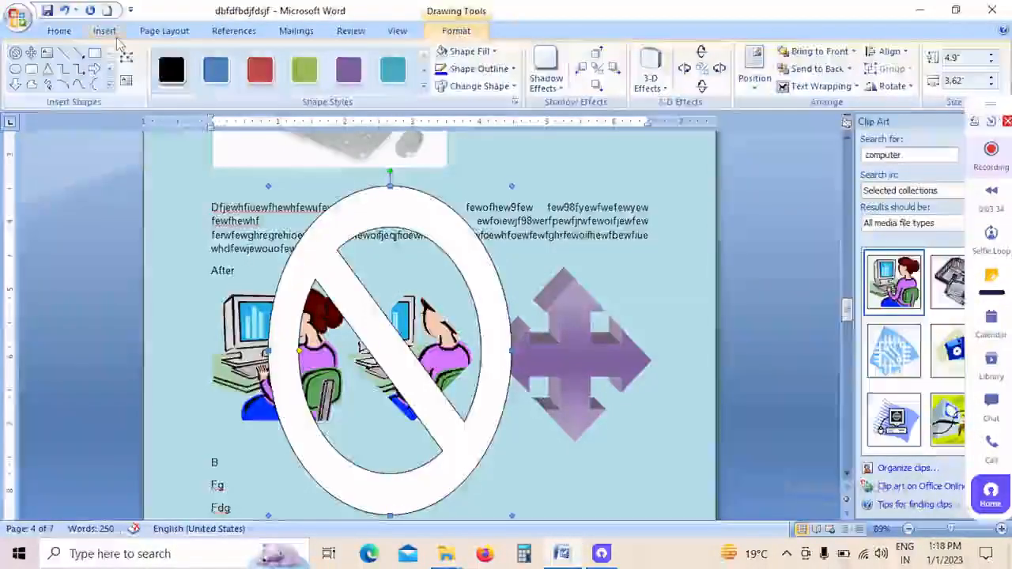
pyautogui.click(105, 31)
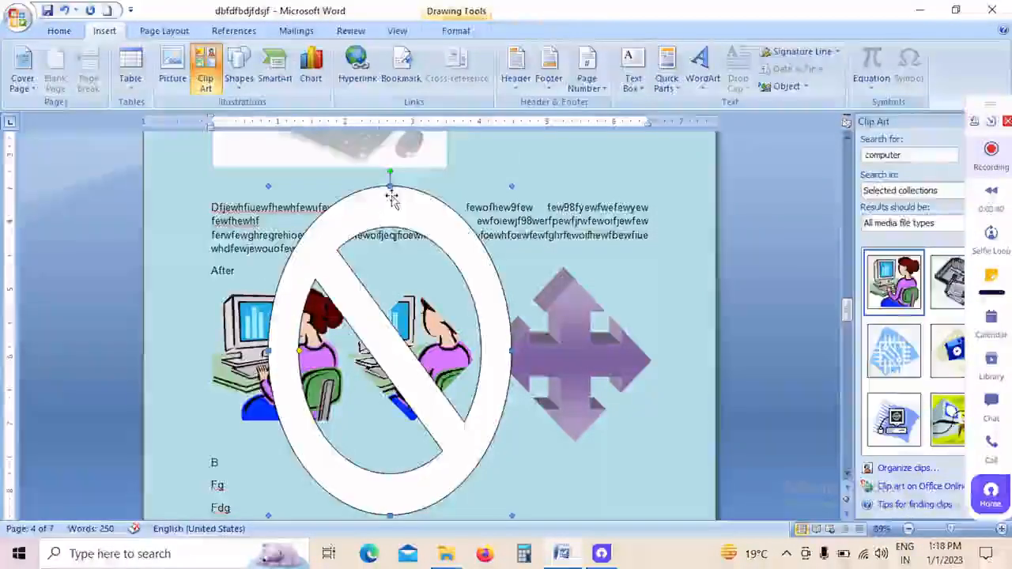
pyautogui.scroll(-5, 459, 339)
pyautogui.scroll(-2, 459, 338)
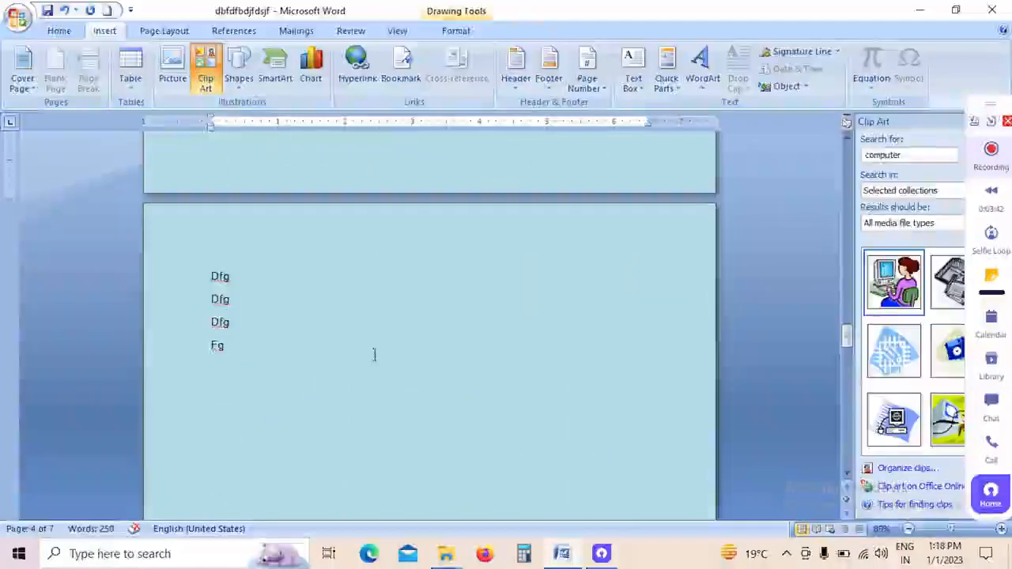
pyautogui.click(373, 355)
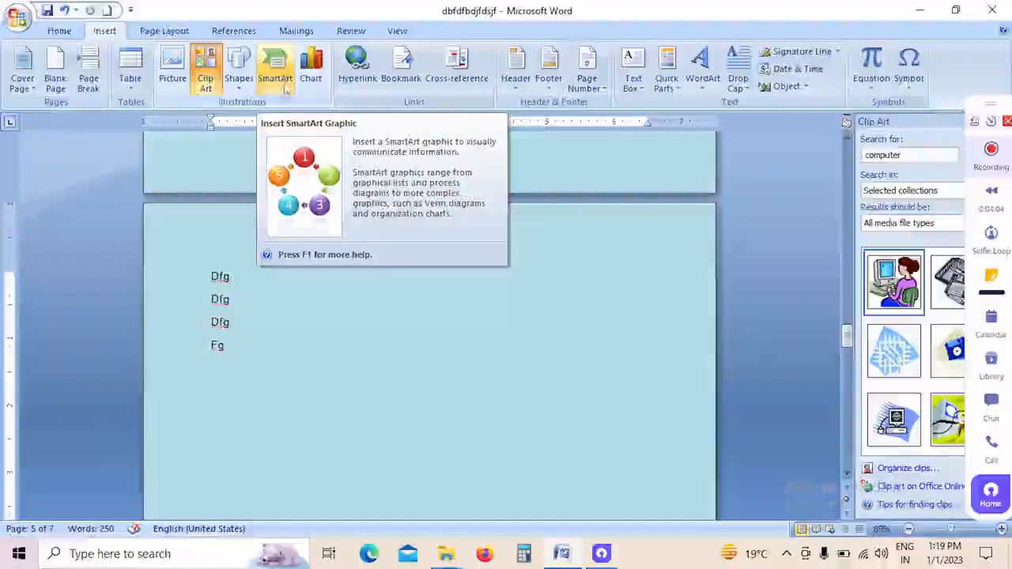
pyautogui.click(274, 68)
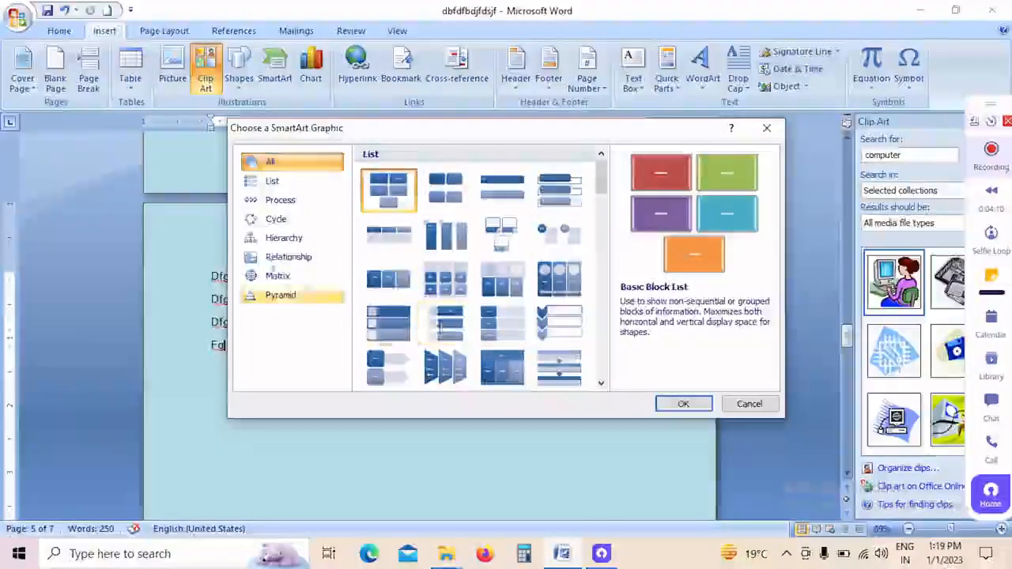
pyautogui.click(283, 295)
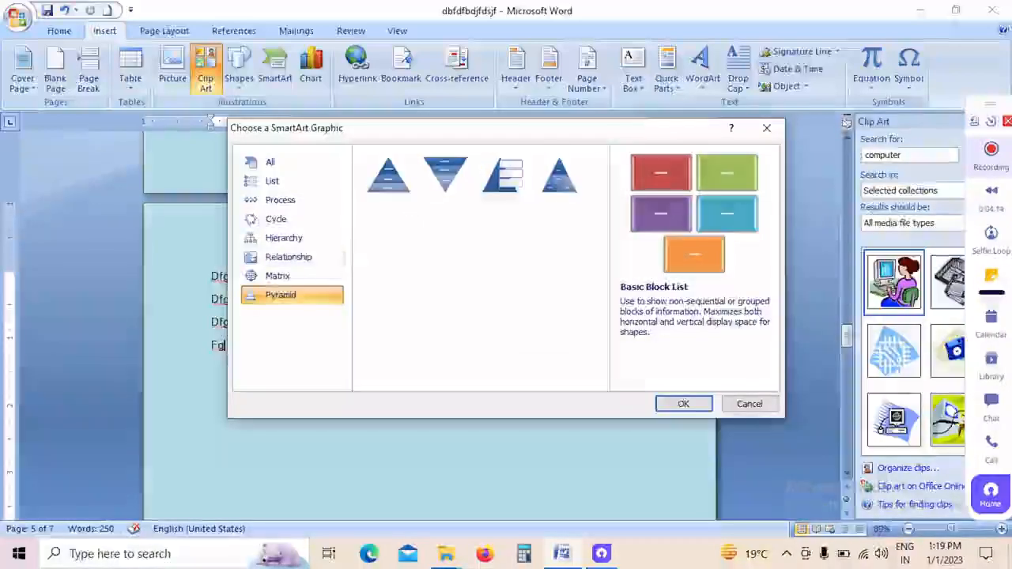
pyautogui.click(290, 223)
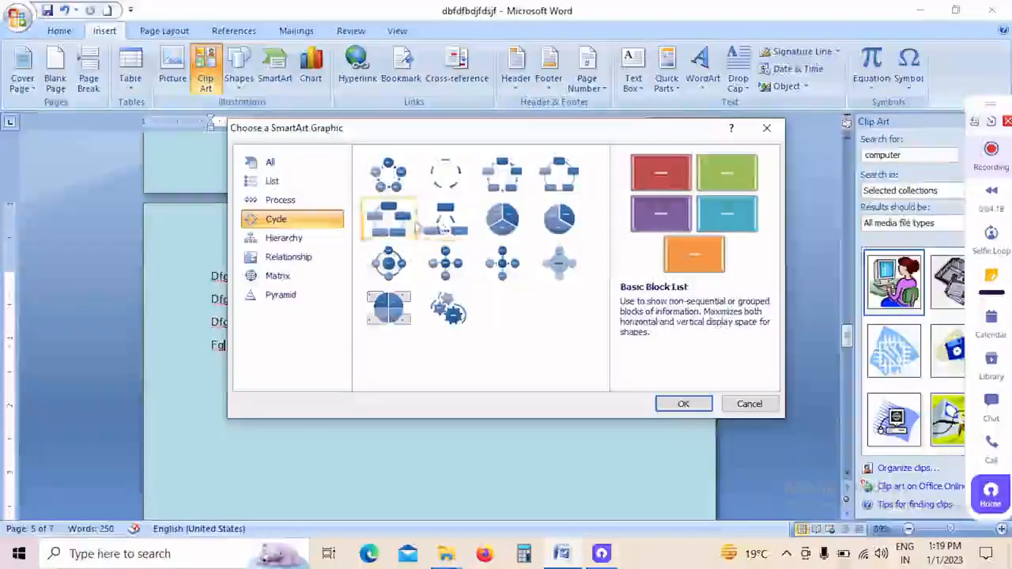
pyautogui.click(389, 178)
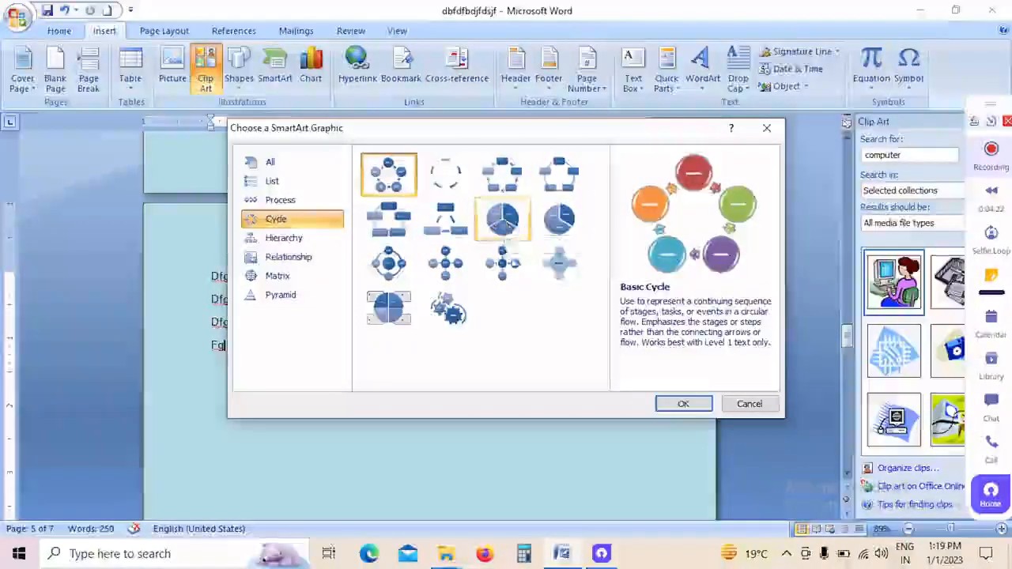
pyautogui.click(446, 221)
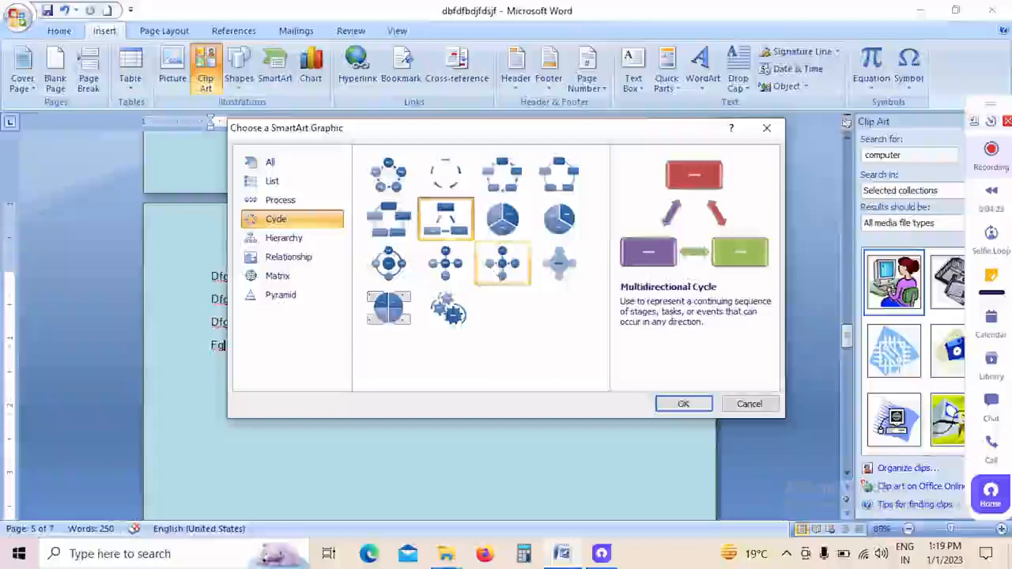
pyautogui.click(671, 402)
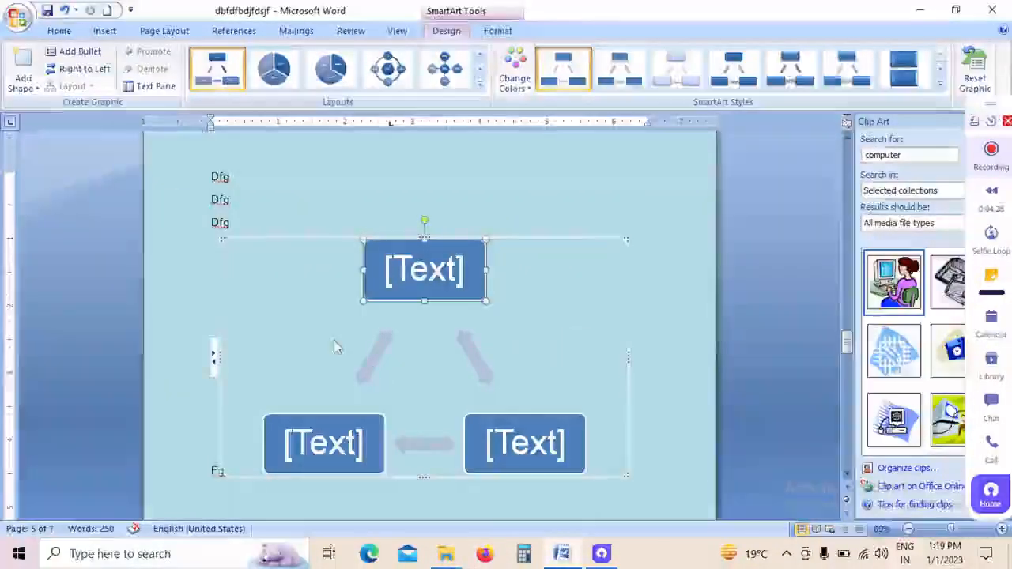
# Step: Label the cycle graphic's boxes: "rain" in the upper one, "winter" in the lower-right one and "summer" in the lower-left one
pyautogui.click(382, 285)
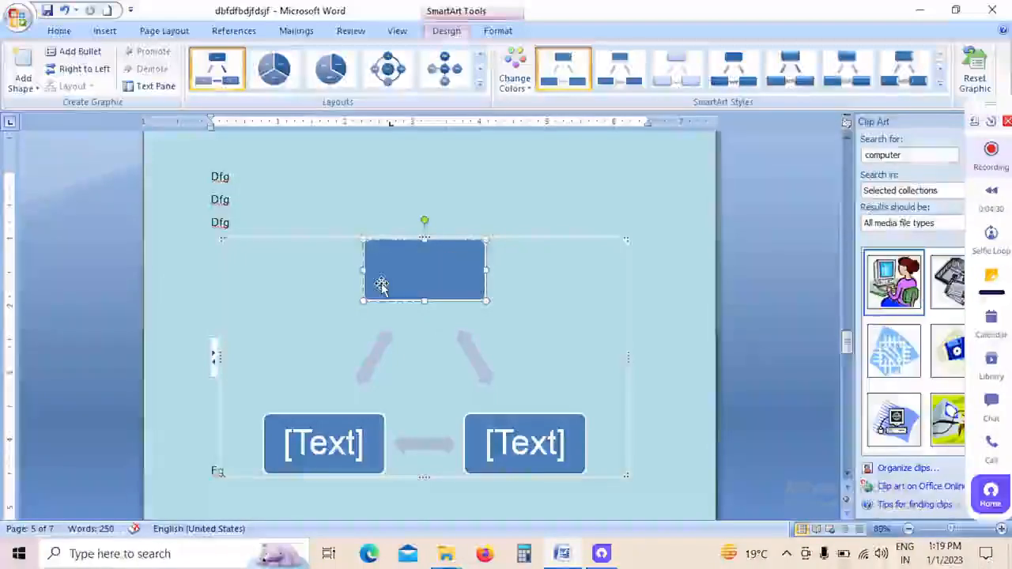
pyautogui.write('rain')
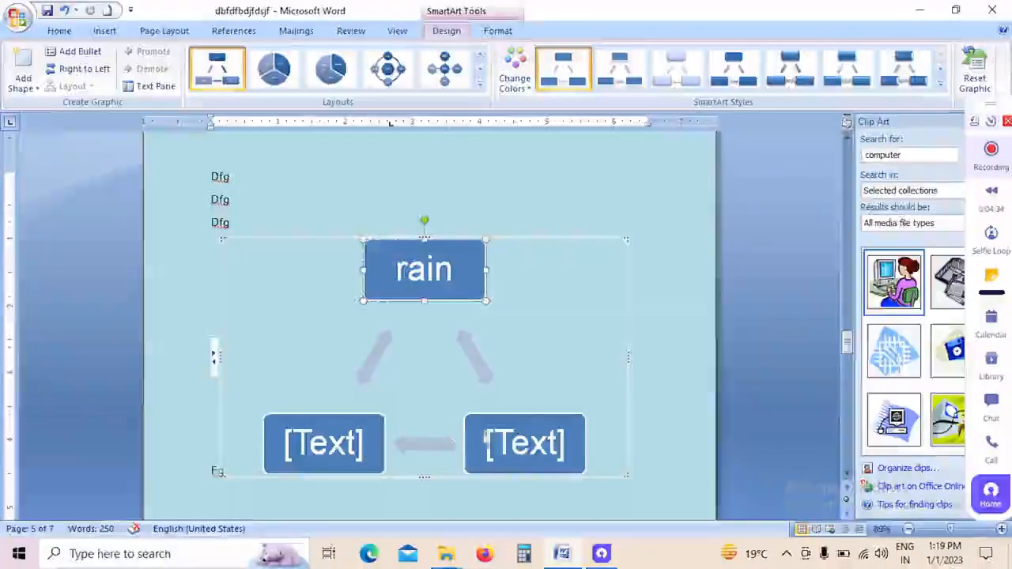
pyautogui.click(487, 440)
pyautogui.write('winter')
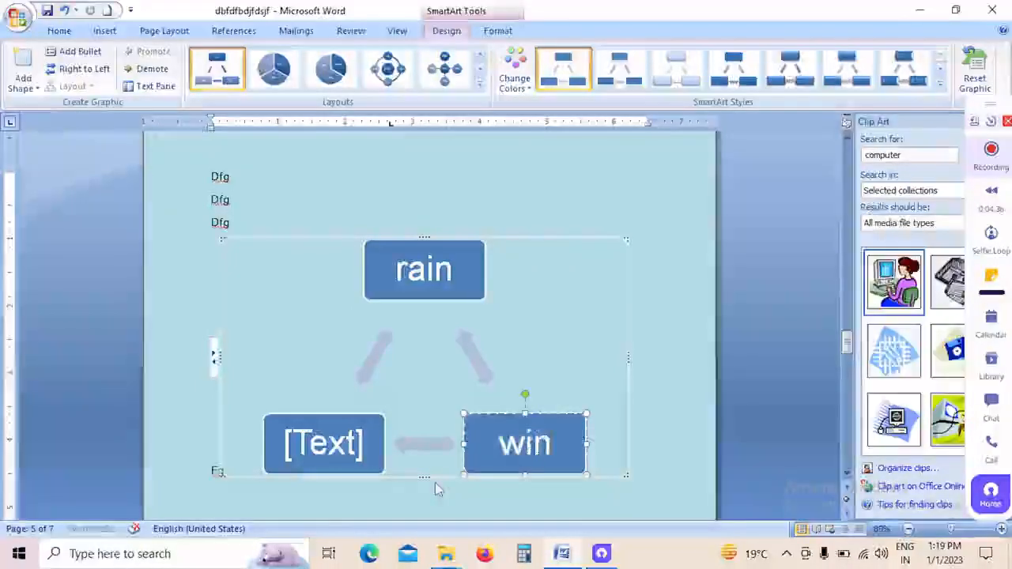
pyautogui.click(351, 455)
pyautogui.write('summer')
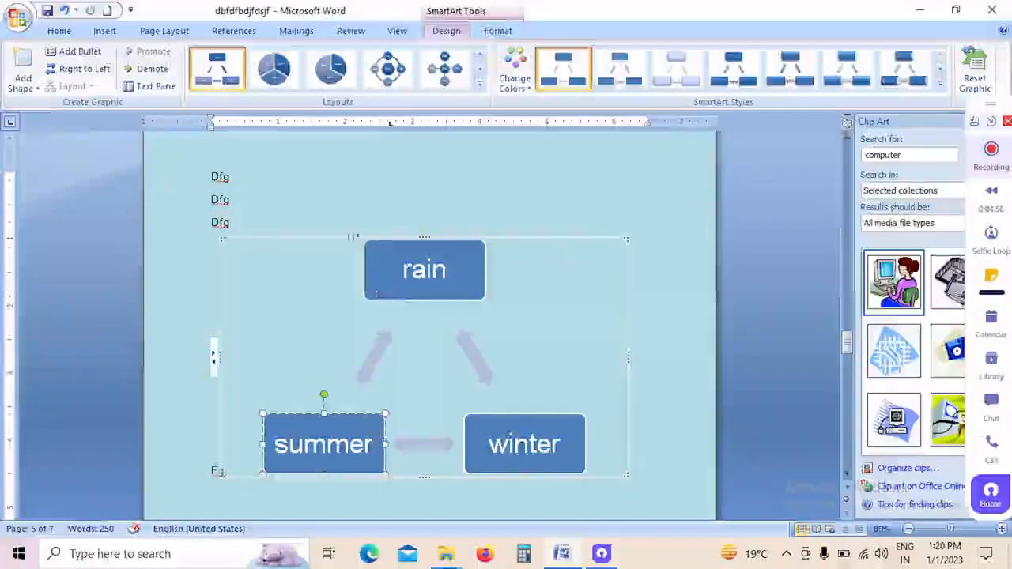
pyautogui.click(23, 83)
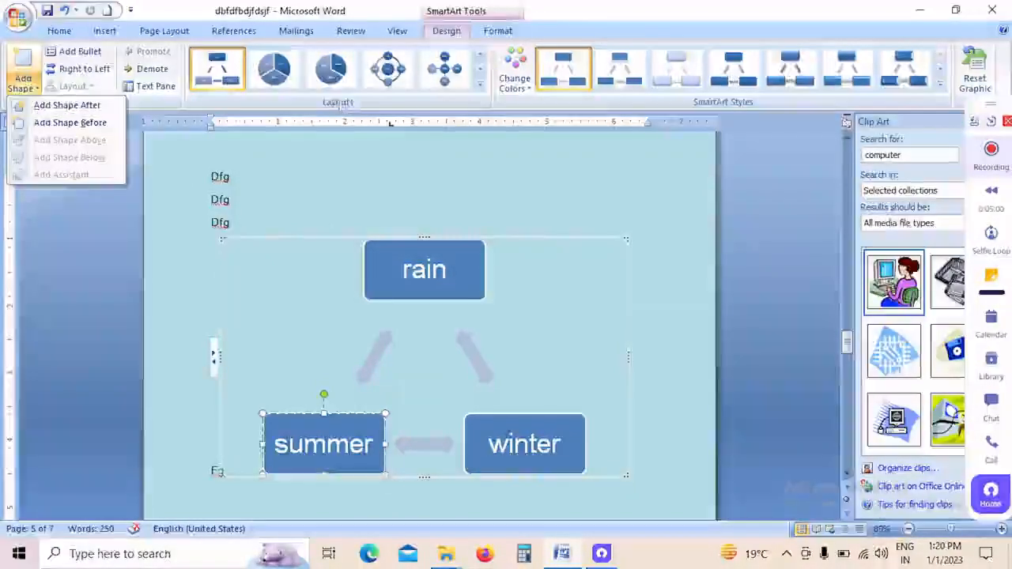
pyautogui.click(479, 89)
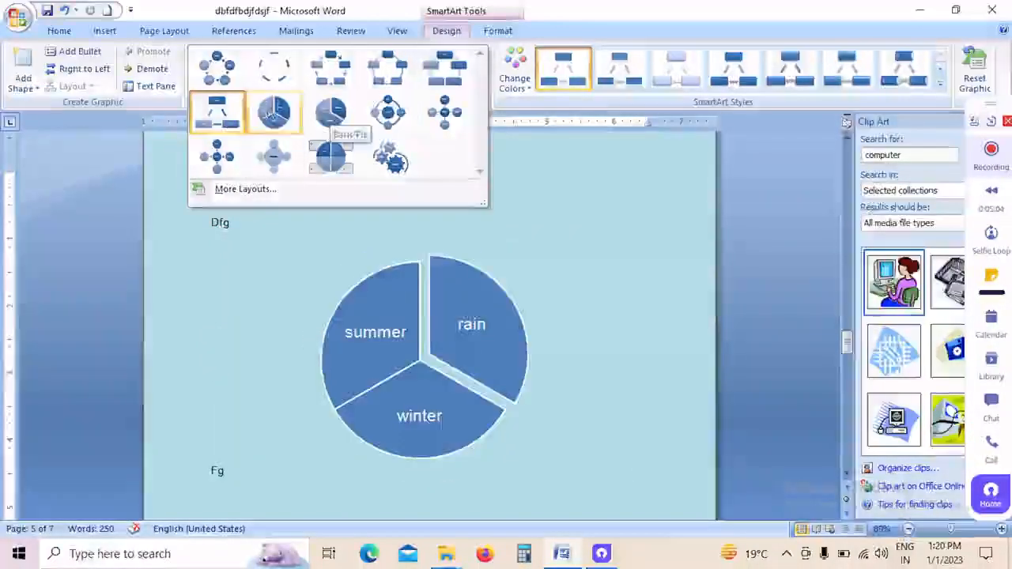
pyautogui.click(235, 129)
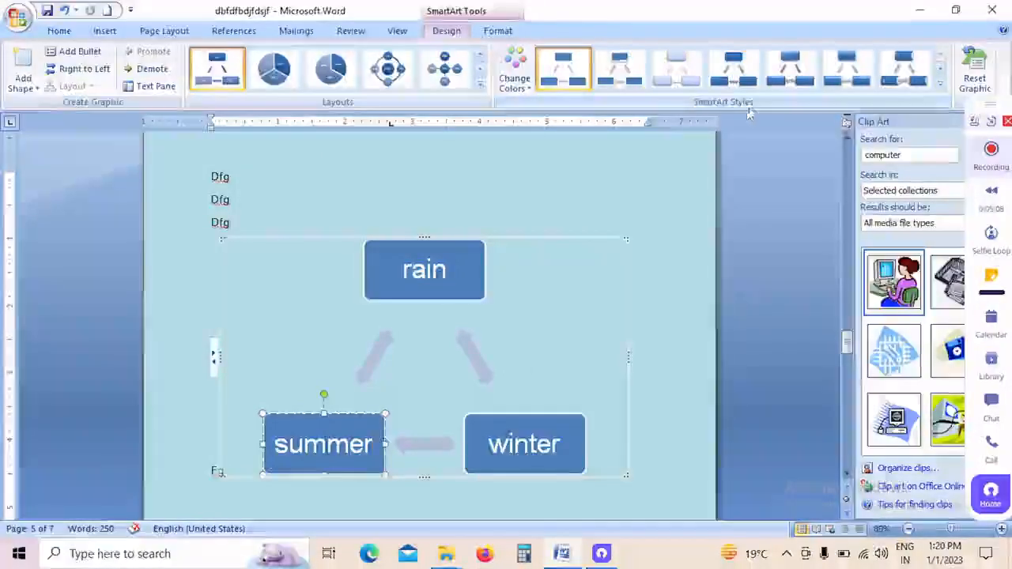
# Step: Apply the last tilted 3-D SmartArt style to the cycle graphic and give the "summer" box the third-row blue shape style with white outline
pyautogui.click(941, 89)
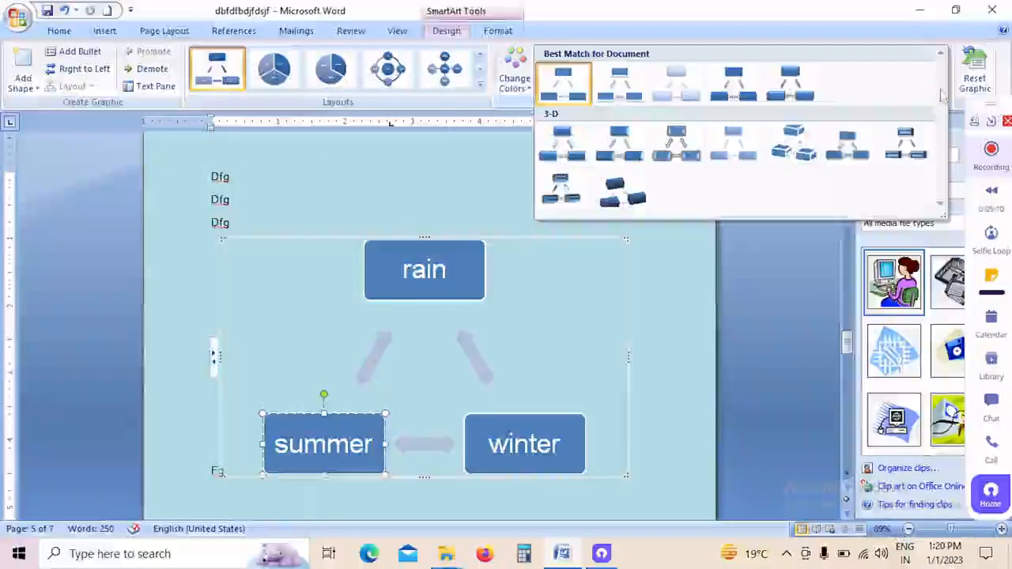
pyautogui.click(615, 189)
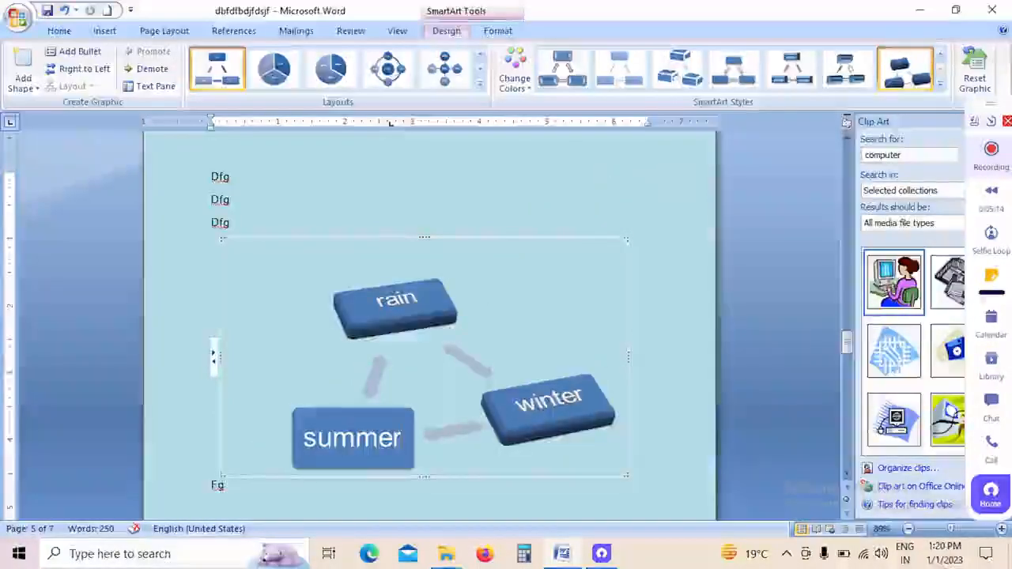
pyautogui.click(500, 29)
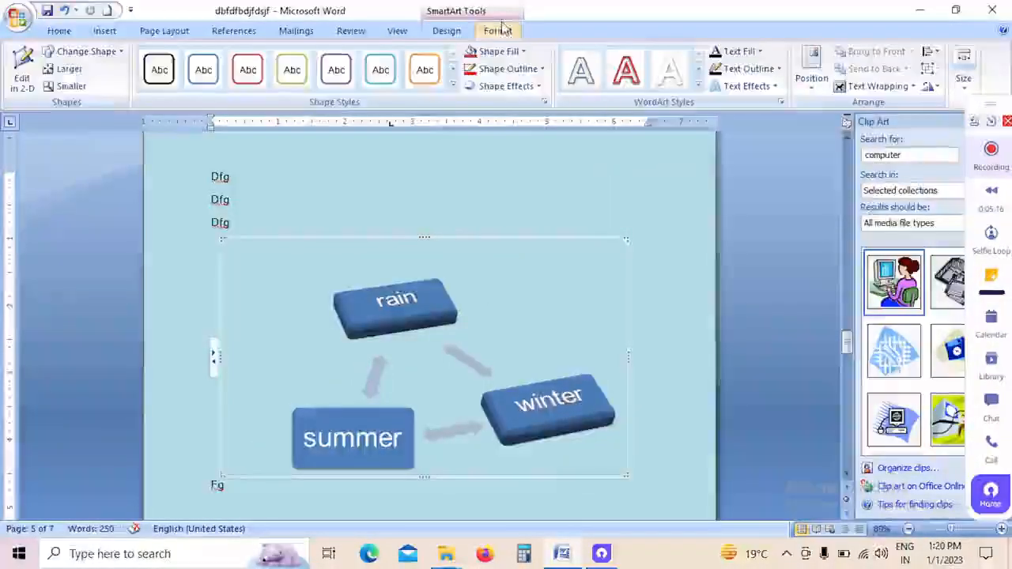
pyautogui.click(452, 86)
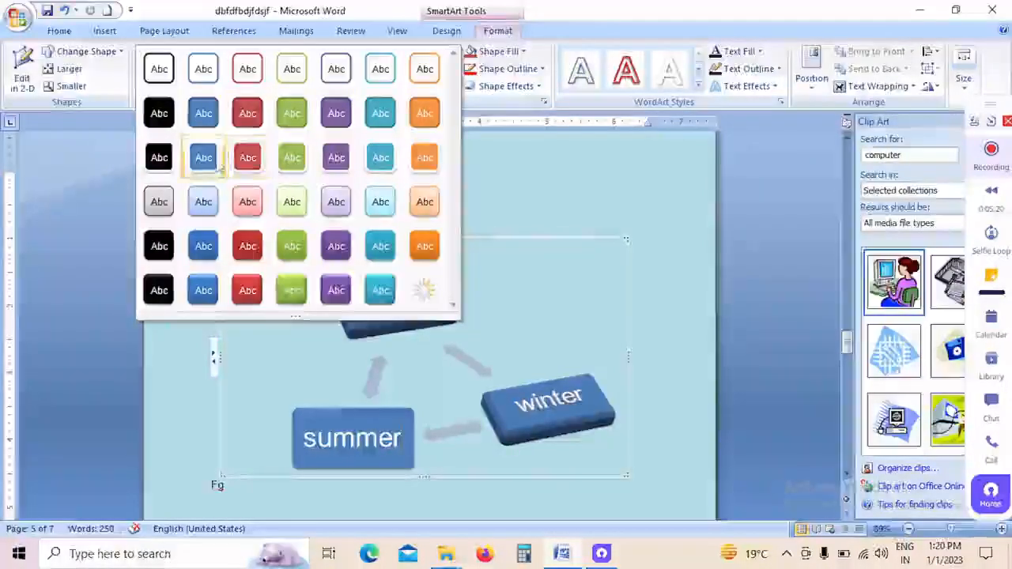
pyautogui.click(216, 158)
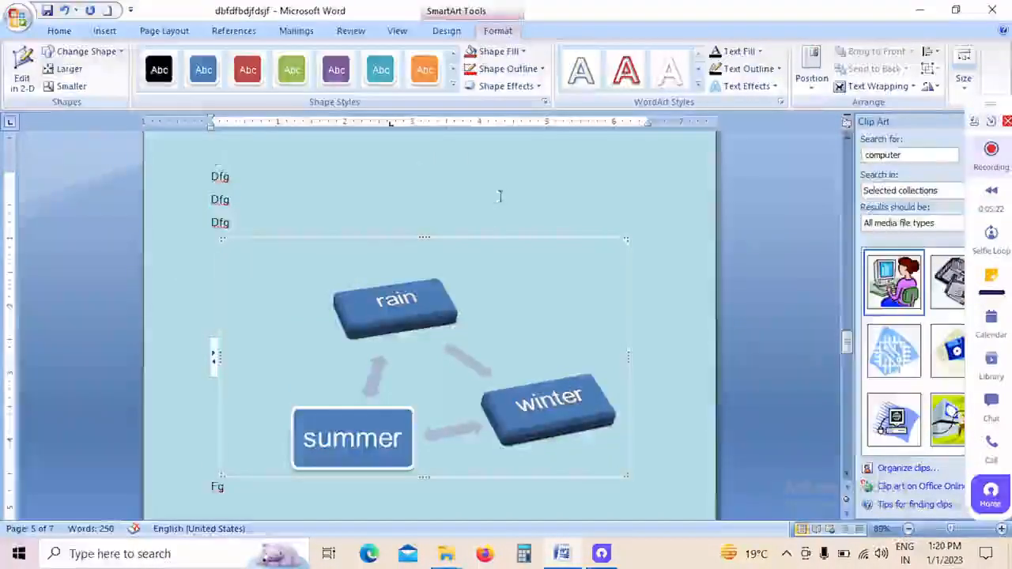
pyautogui.click(699, 87)
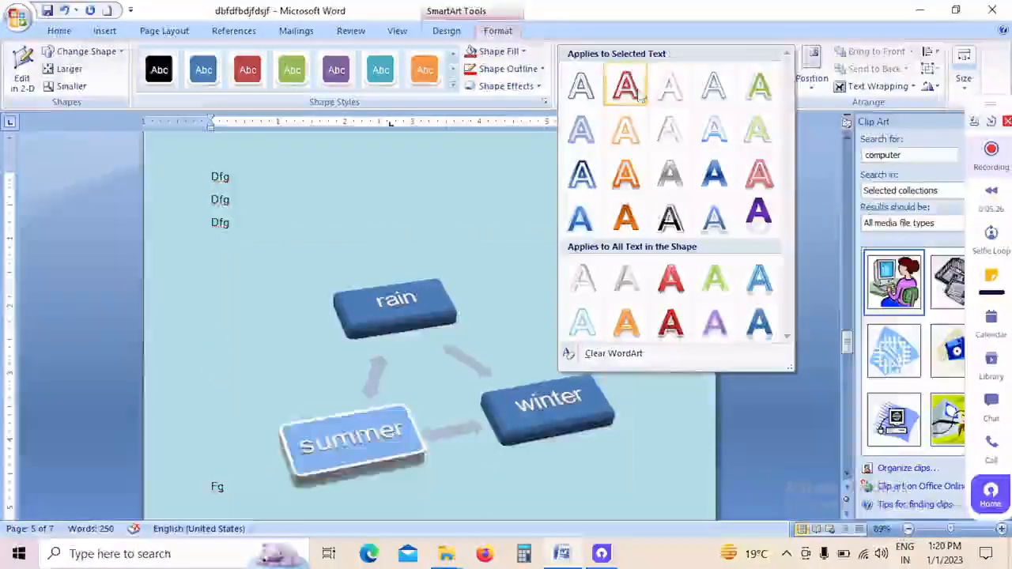
pyautogui.click(382, 452)
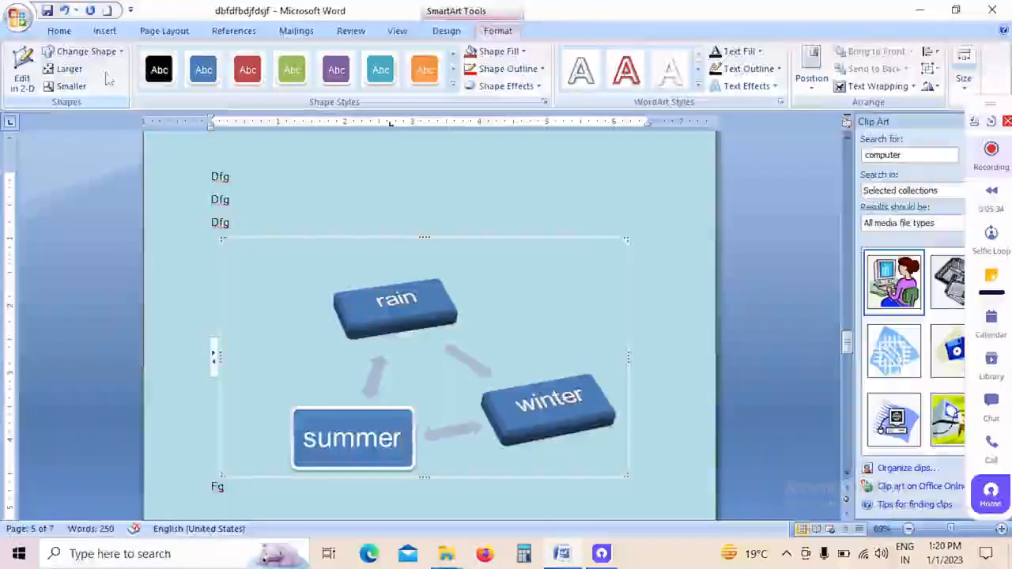
# Step: Insert a clustered column chart after the "Fg" line below the SmartArt graphic
pyautogui.click(105, 30)
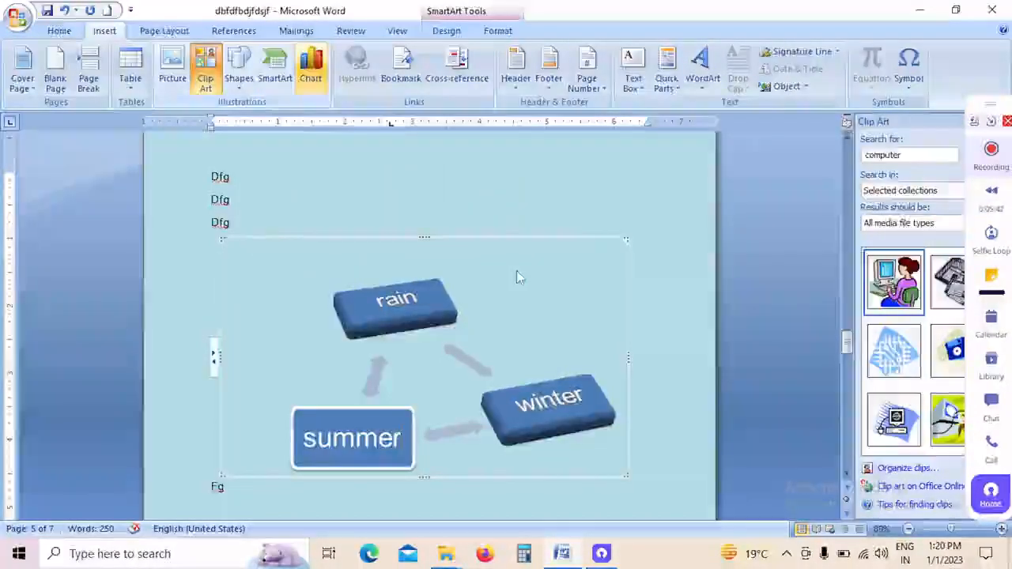
pyautogui.scroll(-8, 344, 283)
pyautogui.click(344, 283)
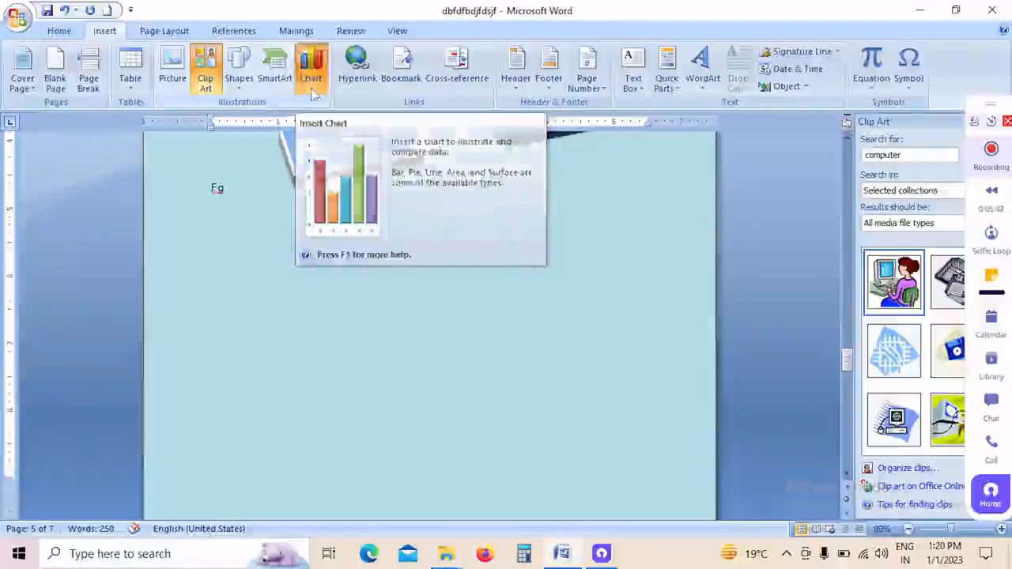
pyautogui.click(312, 79)
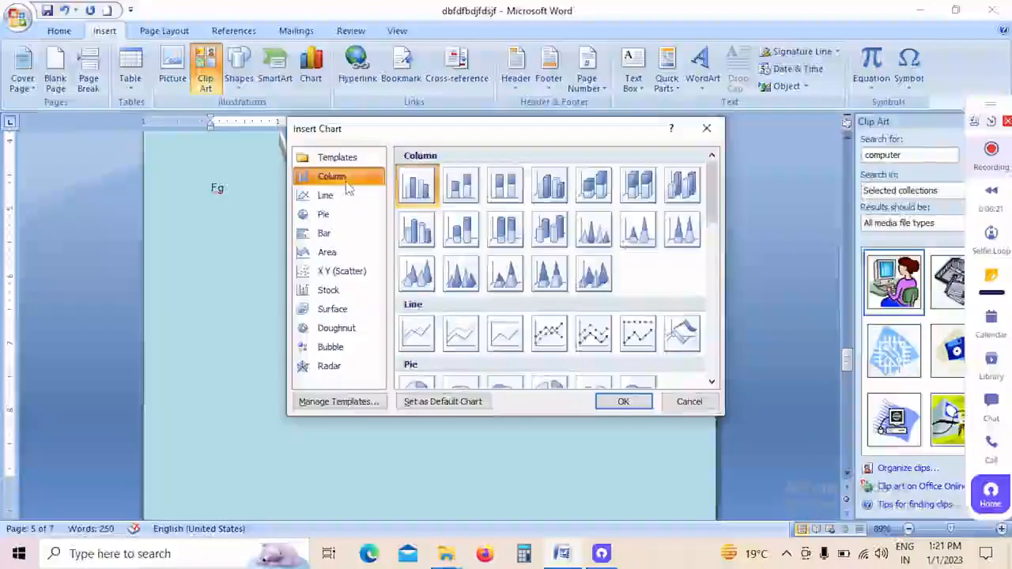
pyautogui.click(338, 220)
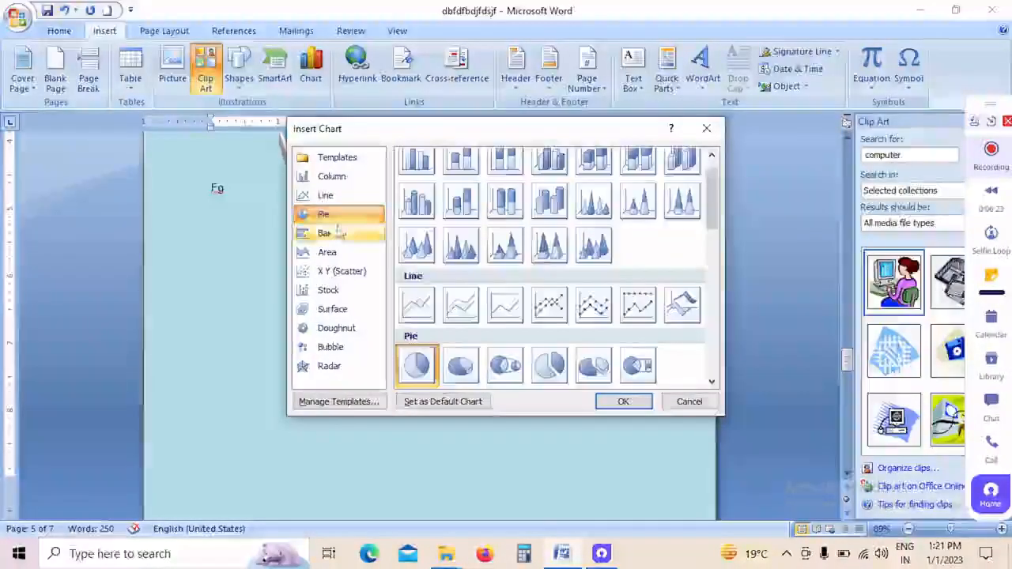
pyautogui.click(338, 234)
pyautogui.click(337, 271)
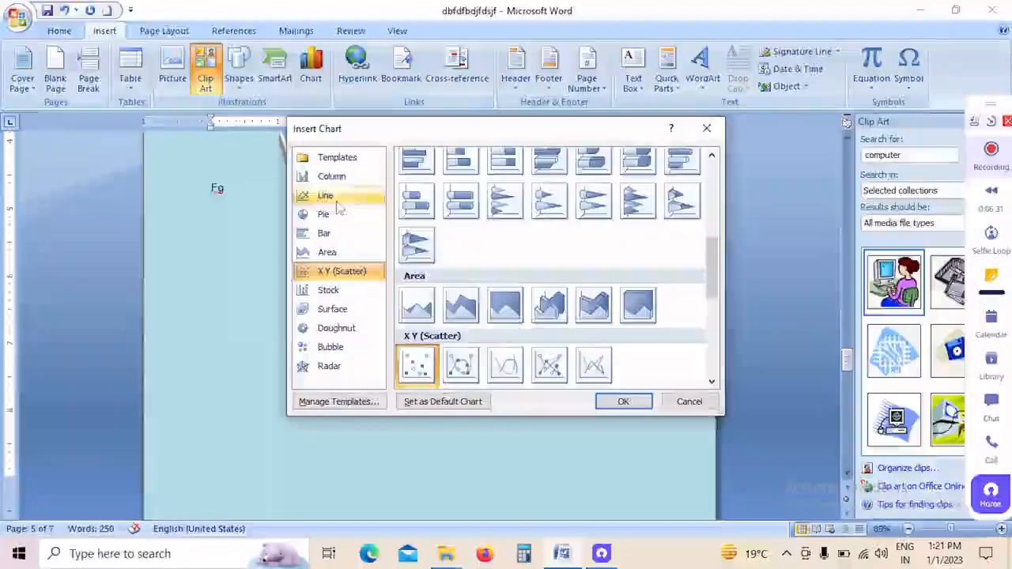
pyautogui.click(340, 177)
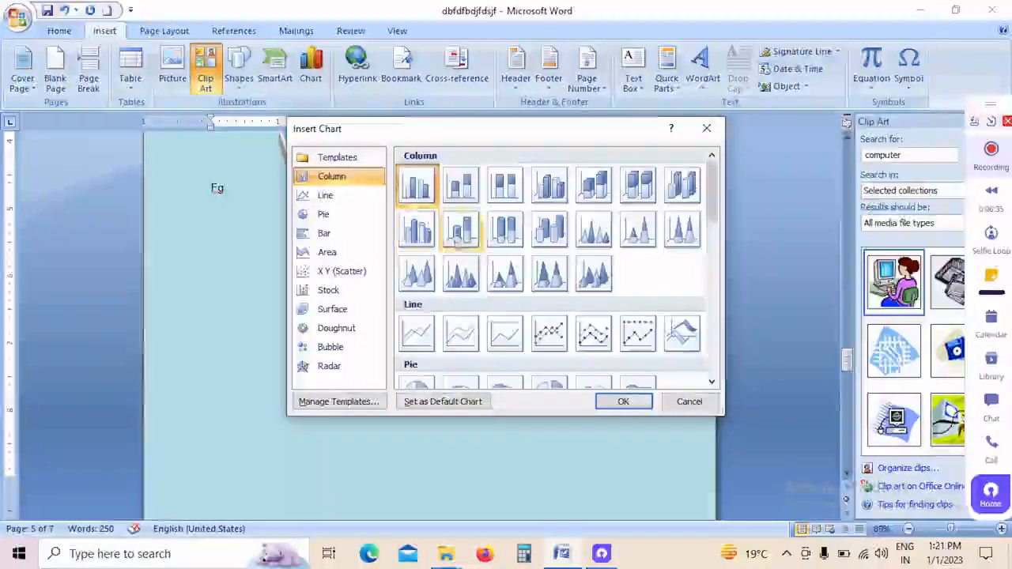
pyautogui.click(632, 403)
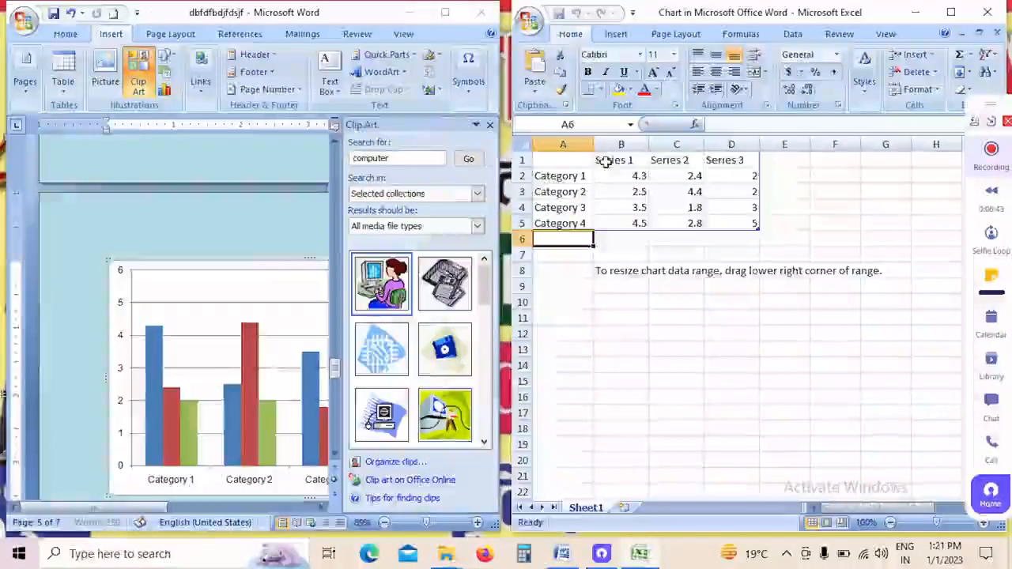
# Step: Rename the three chart series in cells B1 to D1 of the data sheet as 2020, 2021 and 2022
pyautogui.click(605, 162)
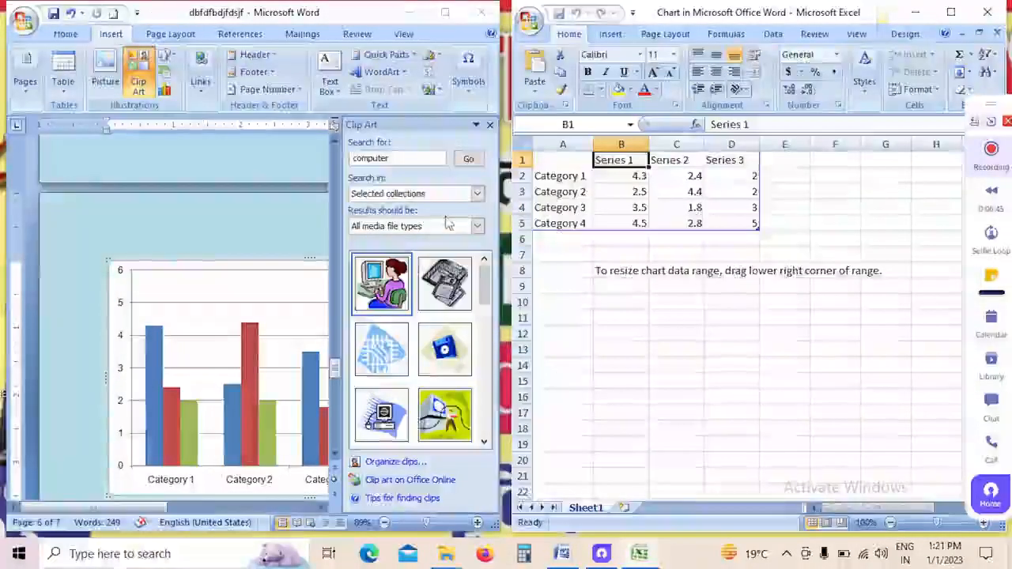
pyautogui.write('20')
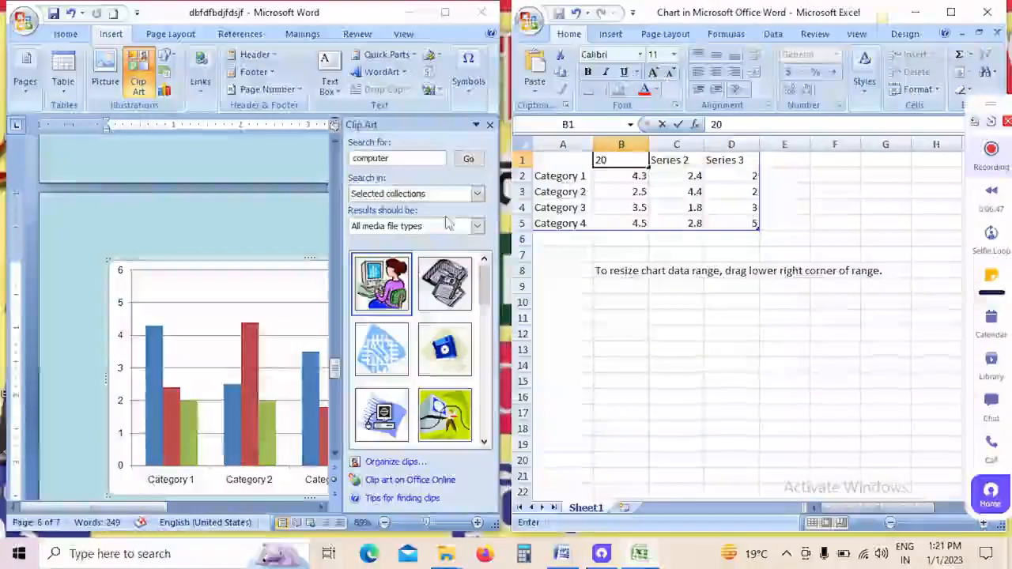
pyautogui.write('20')
pyautogui.press('Tab')
pyautogui.write('20')
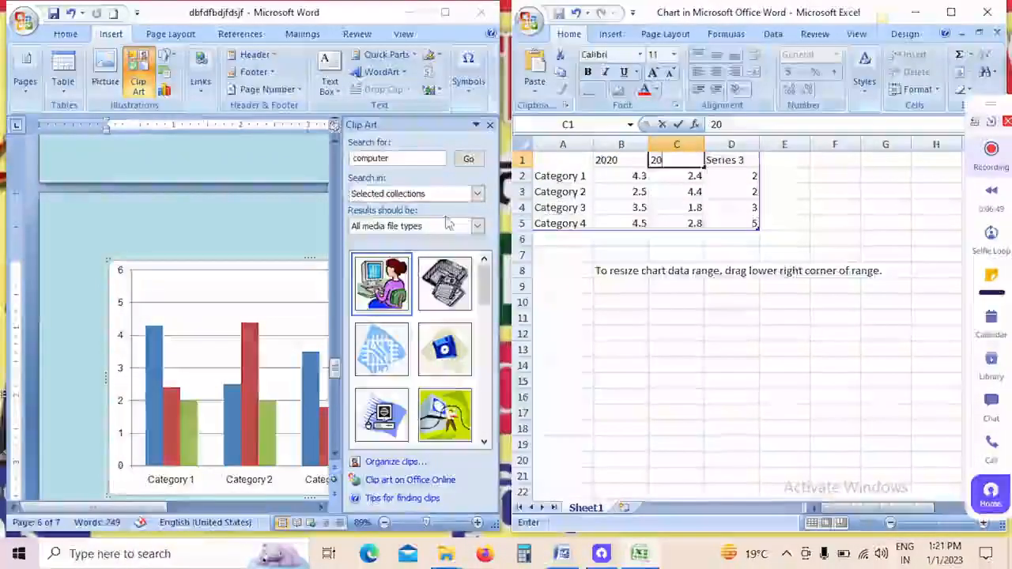
pyautogui.write('21')
pyautogui.press('Tab')
pyautogui.write('20')
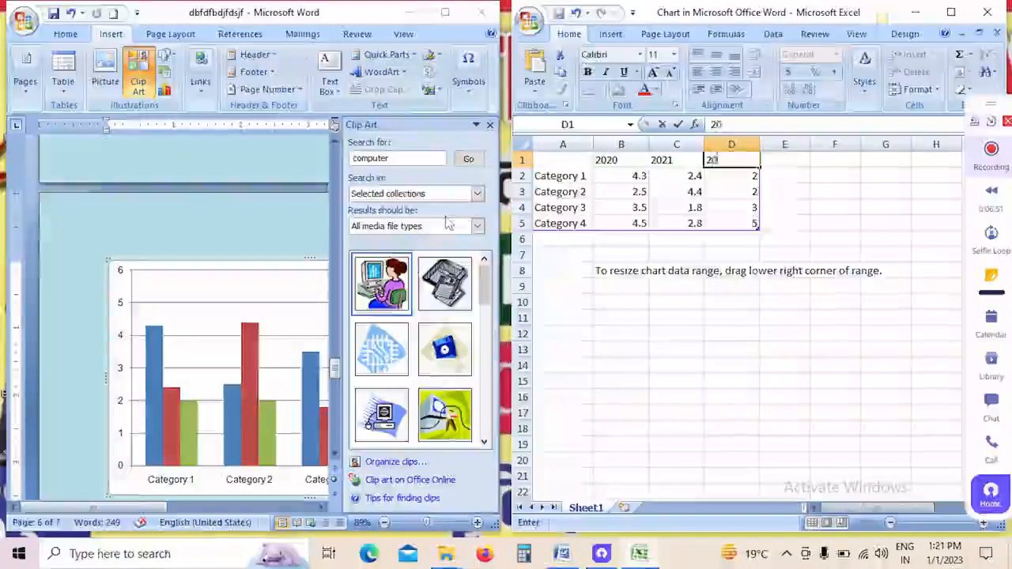
pyautogui.write('22')
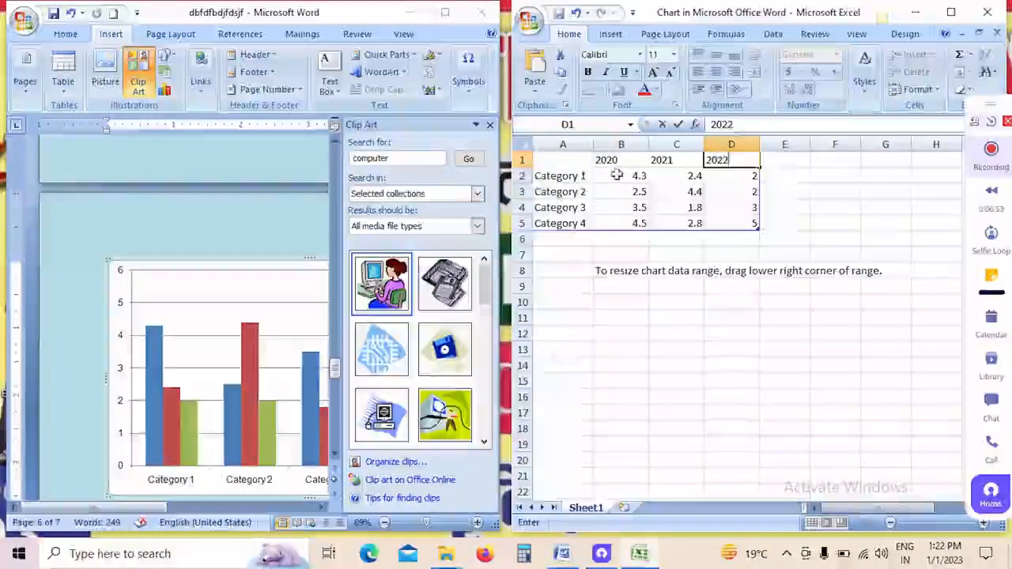
# Step: Rename the four chart categories in cells A2 to A5 as bike, car, byccle and truck
pyautogui.click(574, 182)
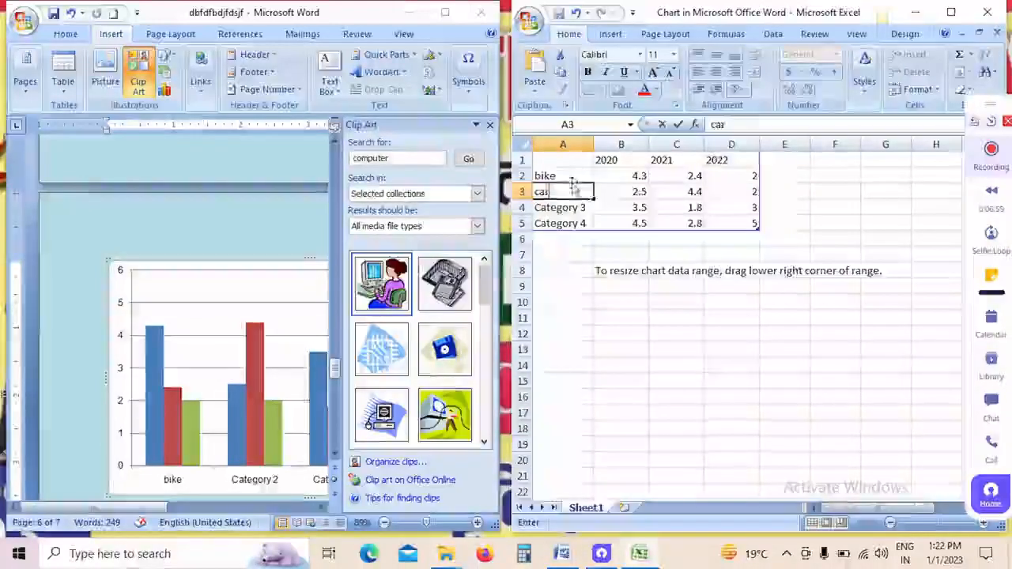
pyautogui.press('Return')
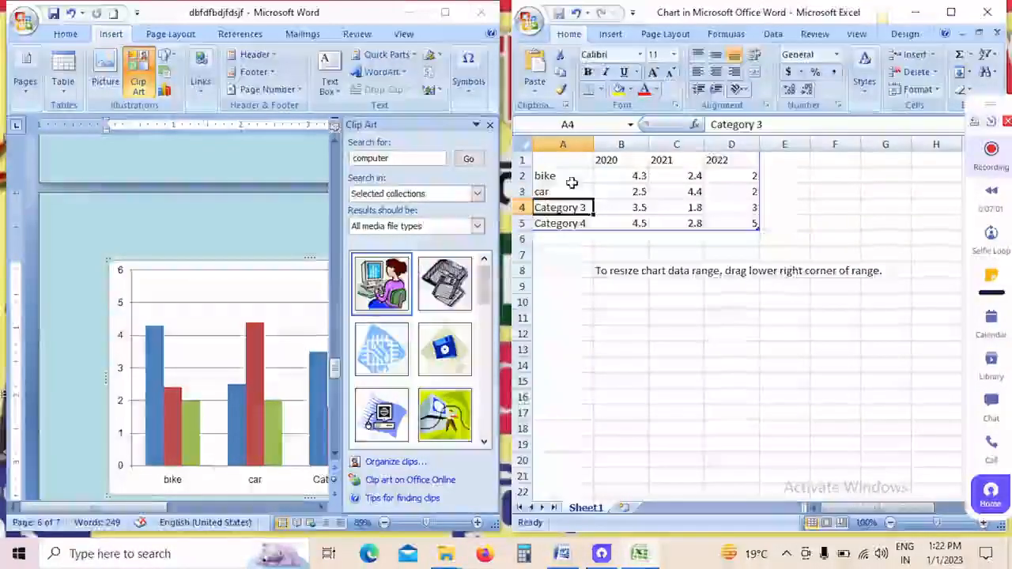
pyautogui.write('byc')
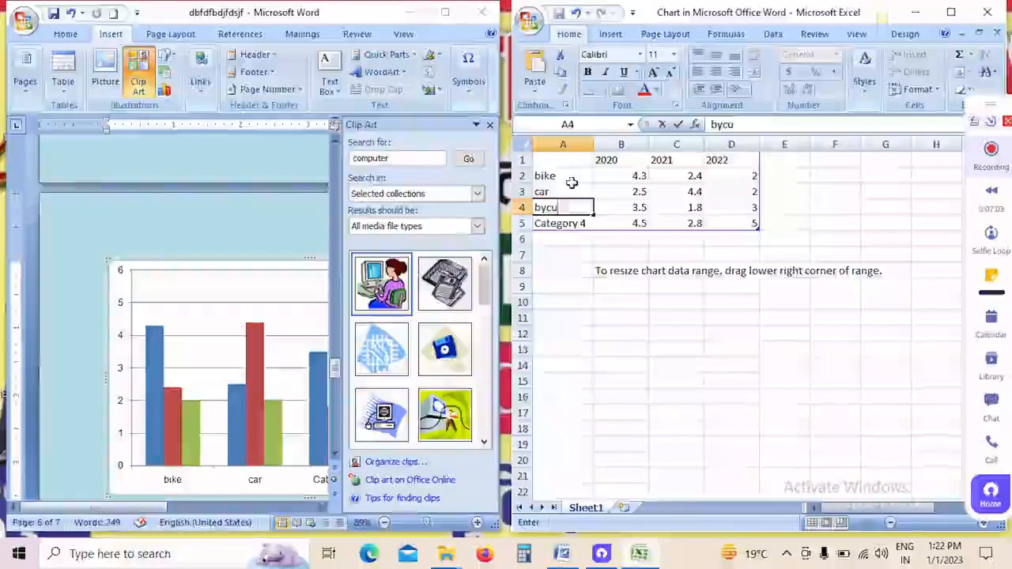
pyautogui.write('cle')
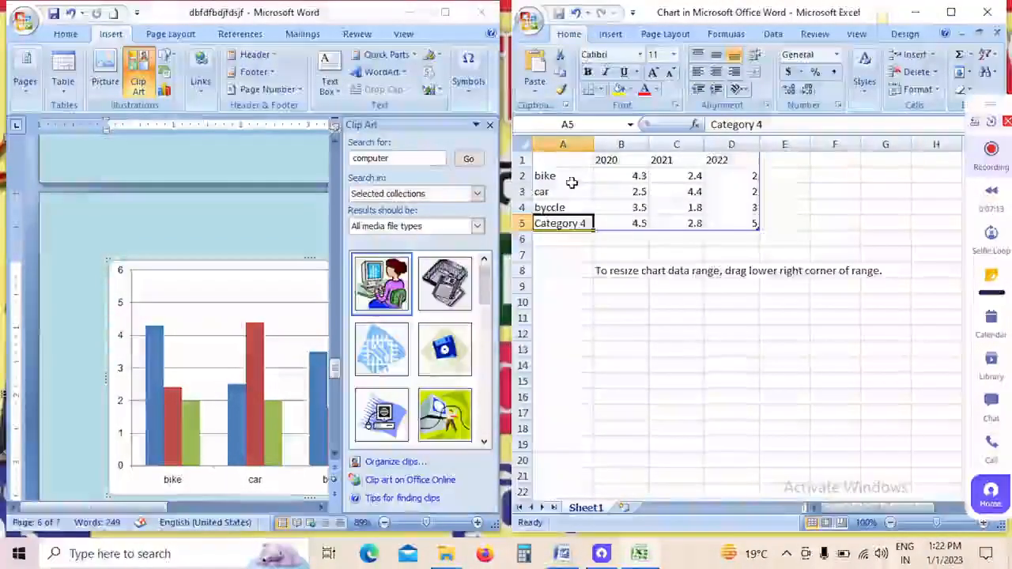
pyautogui.write('truck')
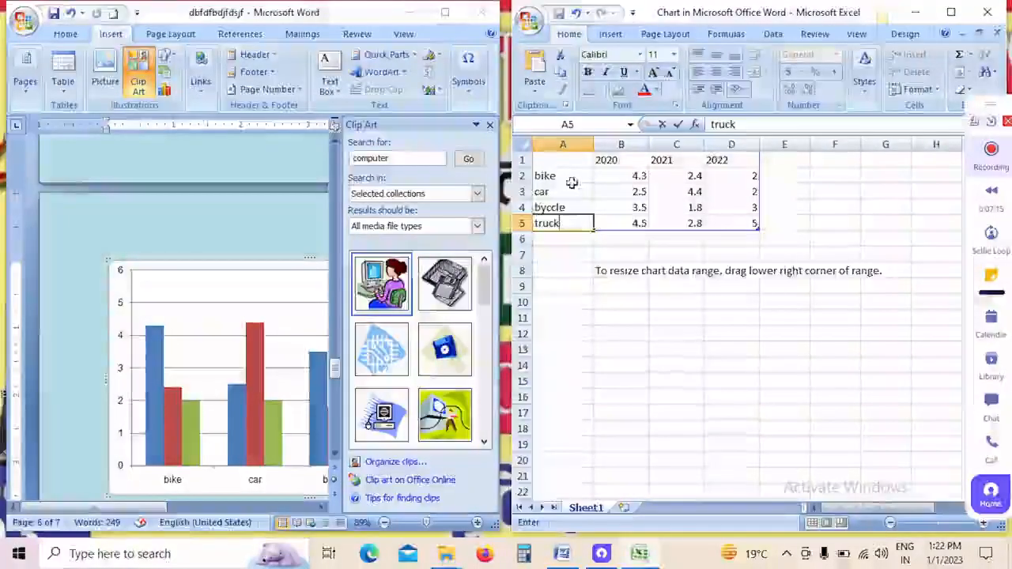
# Step: Enter the bike values 50000, 45000 and 60000 for 2020, 2021 and 2022 in the chart data sheet
pyautogui.click(615, 176)
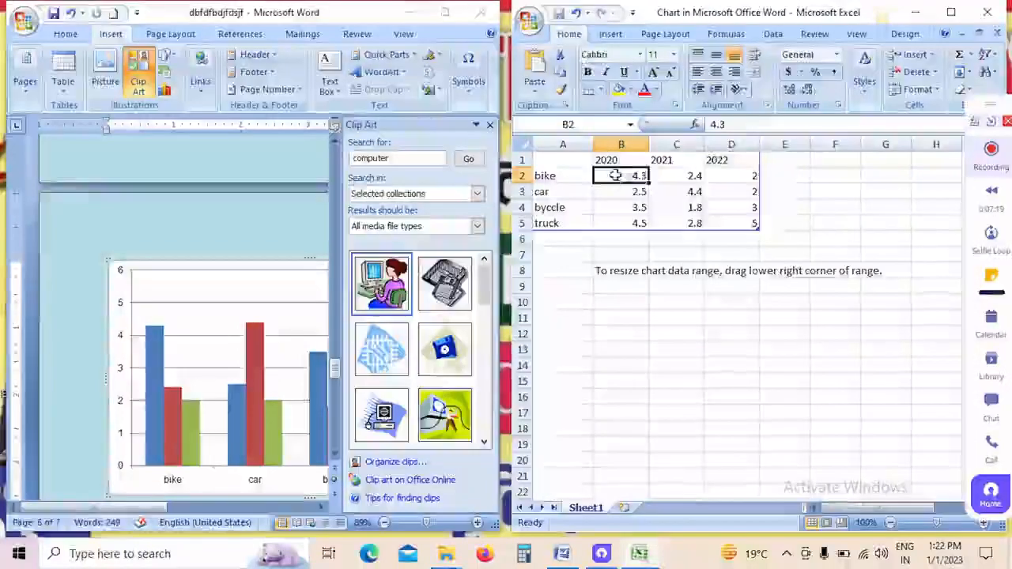
pyautogui.write('50000')
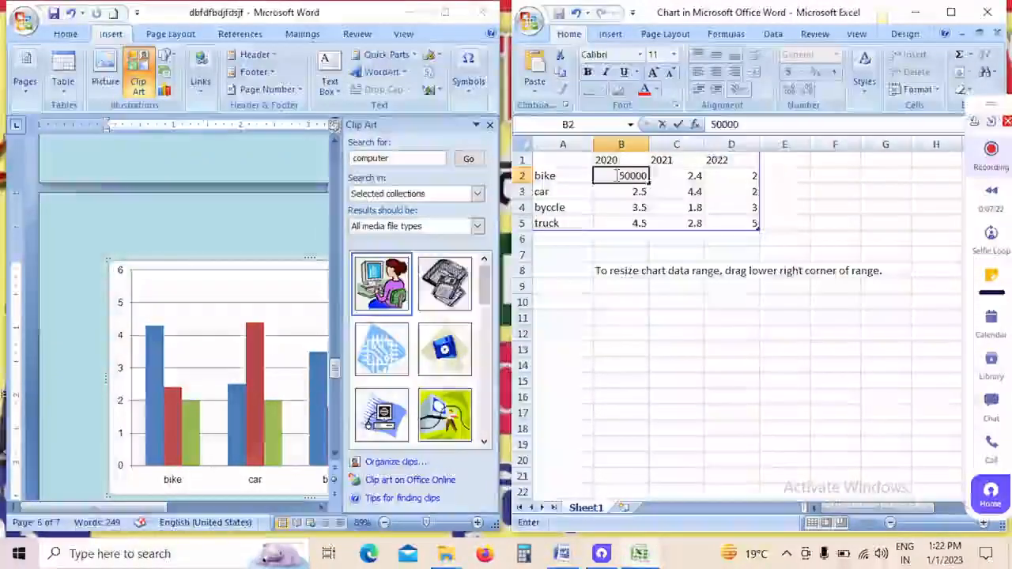
pyautogui.press('Tab')
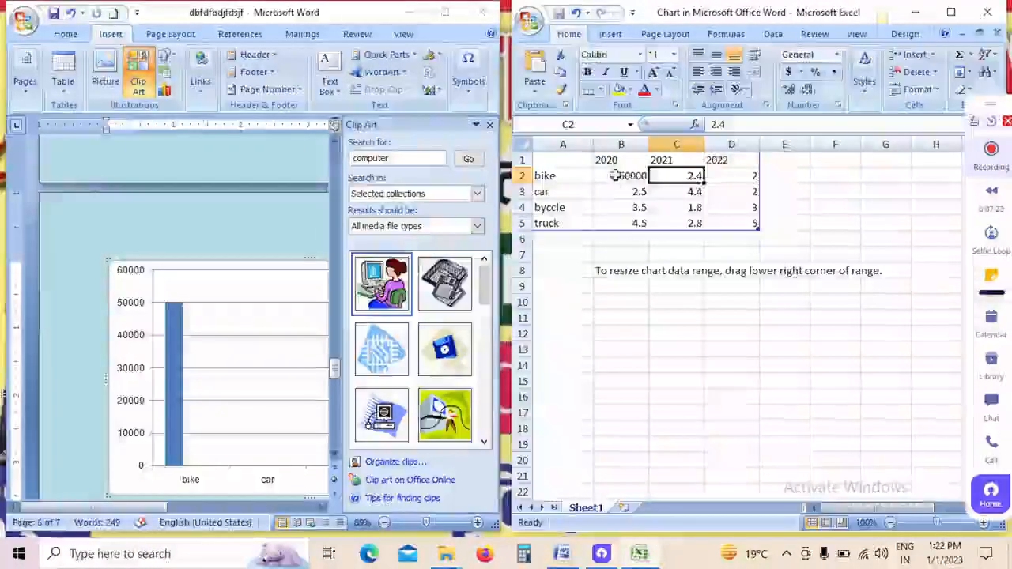
pyautogui.write('45')
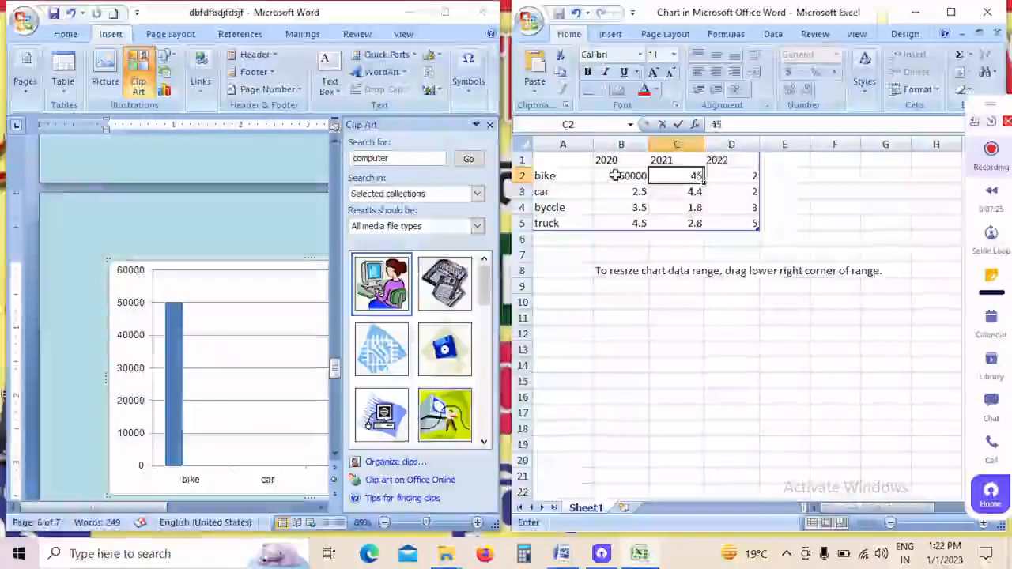
pyautogui.write('000')
pyautogui.press('Tab')
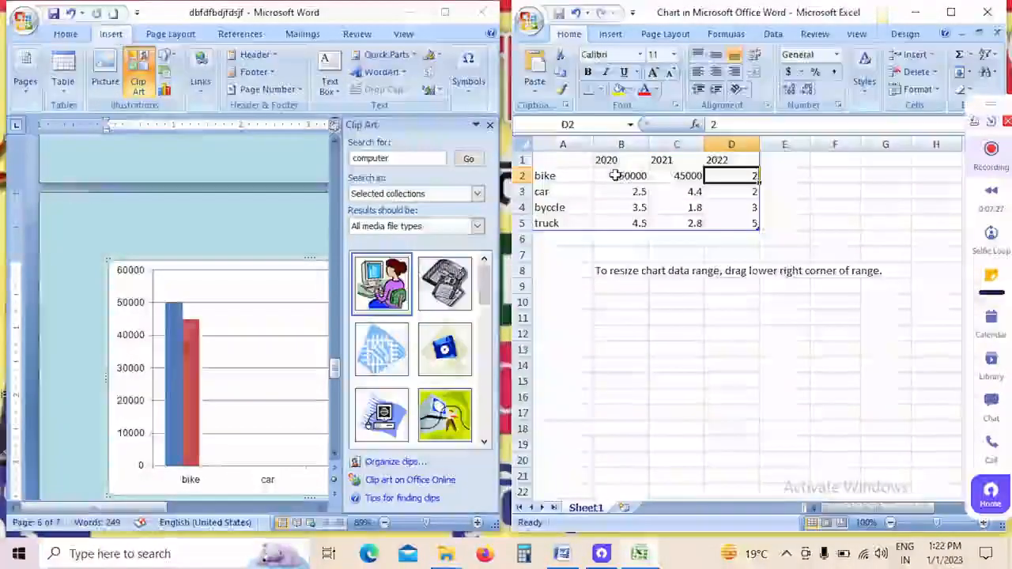
pyautogui.write('6000')
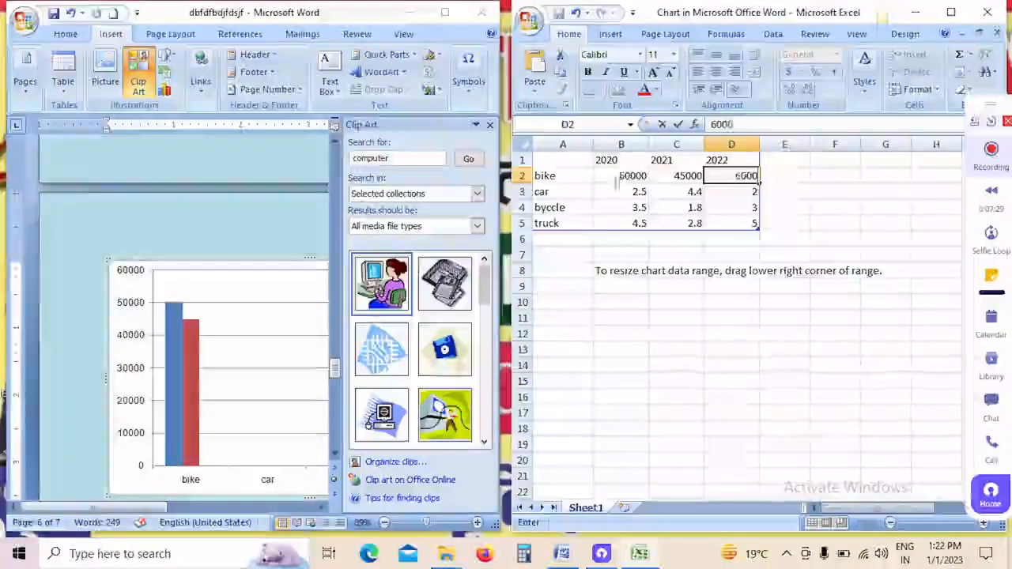
pyautogui.write('0')
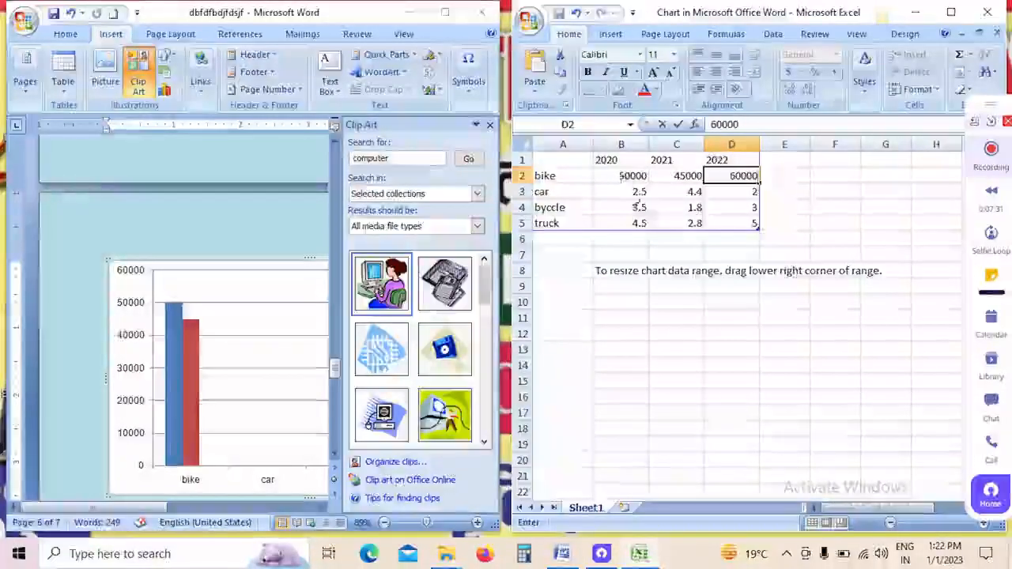
# Step: Enter the car values 35000, 25000 and 55000 for 2020 to 2022 in cells B3 to D3
pyautogui.click(640, 191)
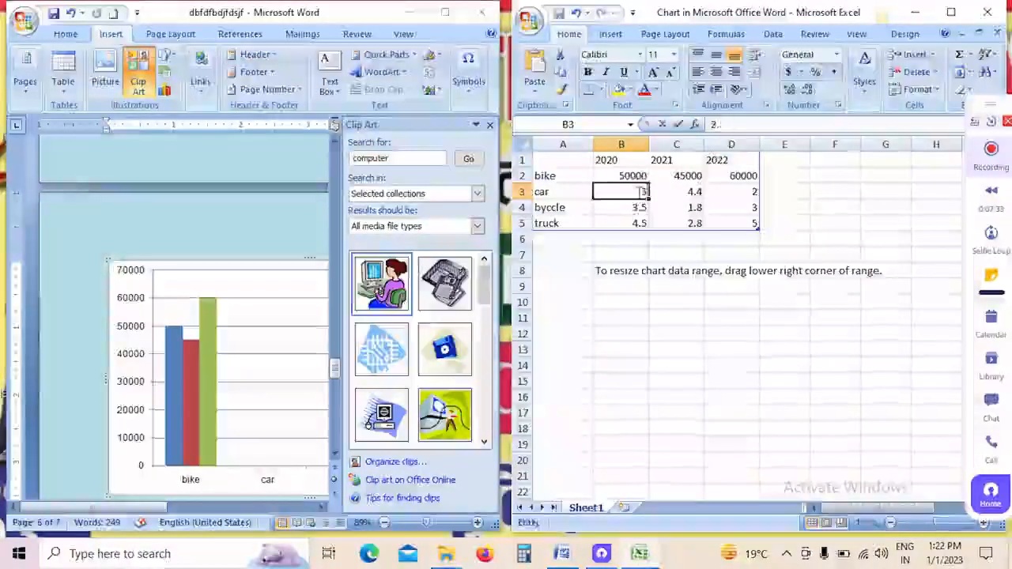
pyautogui.write('3500')
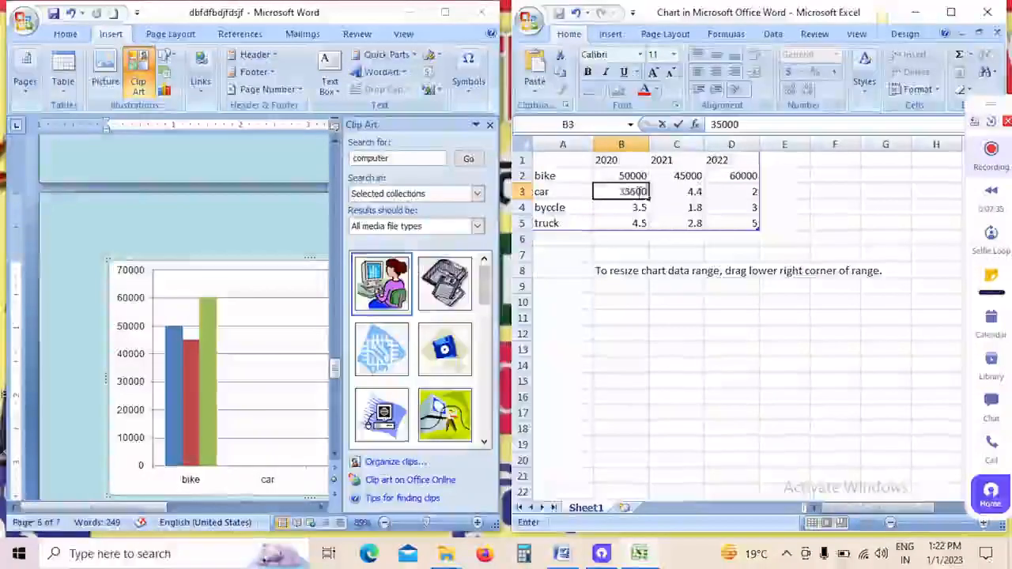
pyautogui.write('0')
pyautogui.press('Tab')
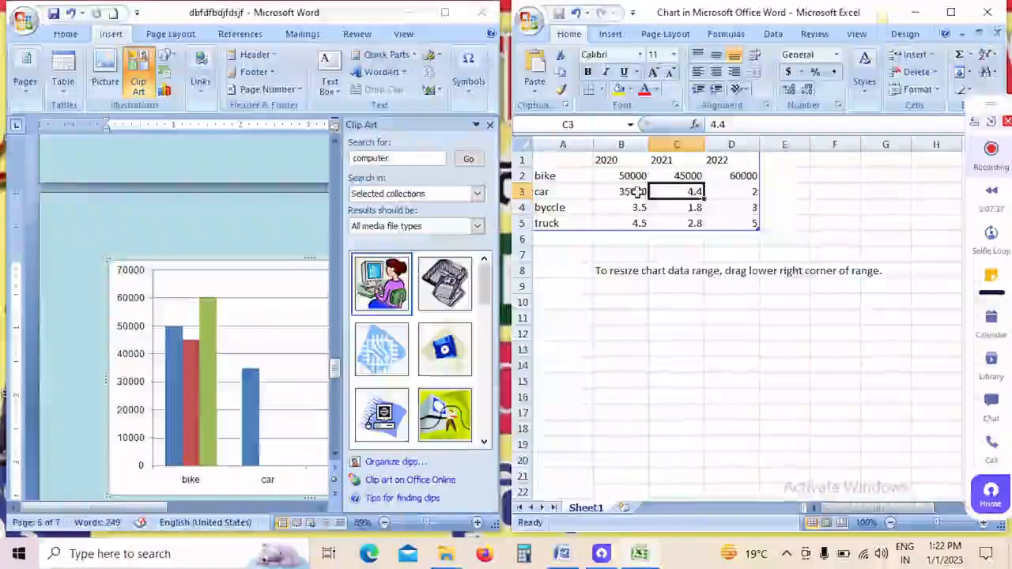
pyautogui.write('2')
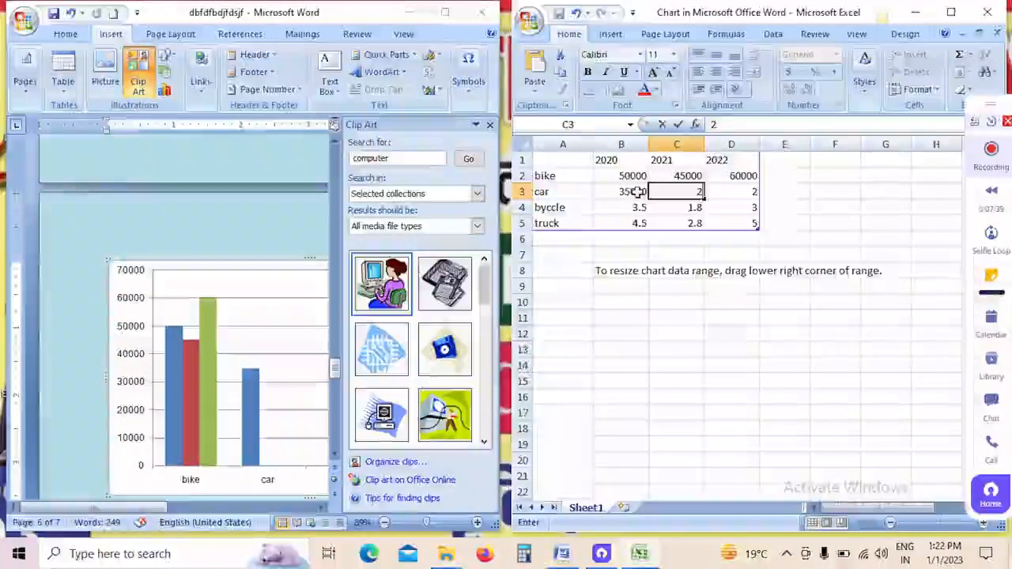
pyautogui.write('5000')
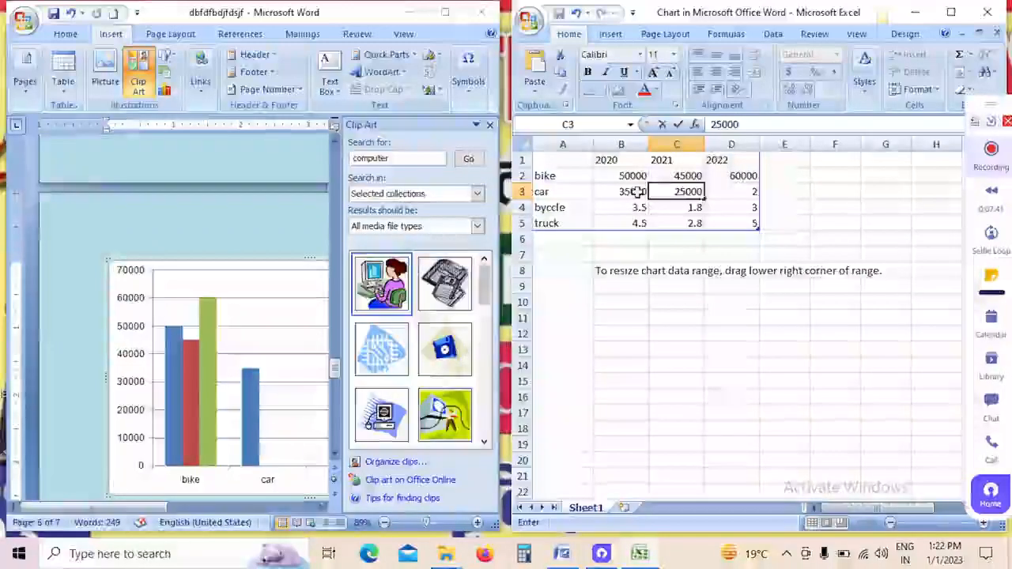
pyautogui.press('Tab')
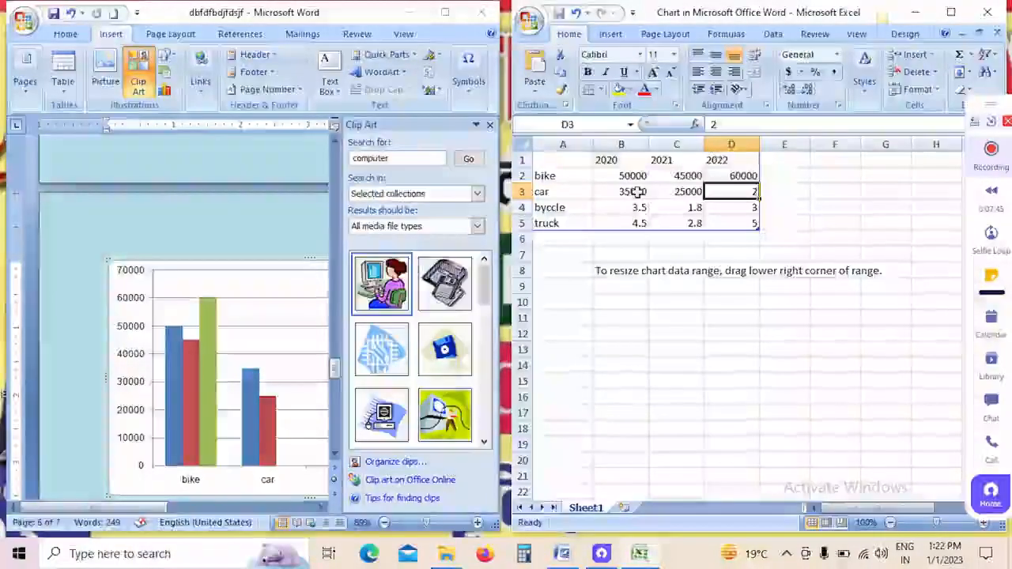
pyautogui.write('55000')
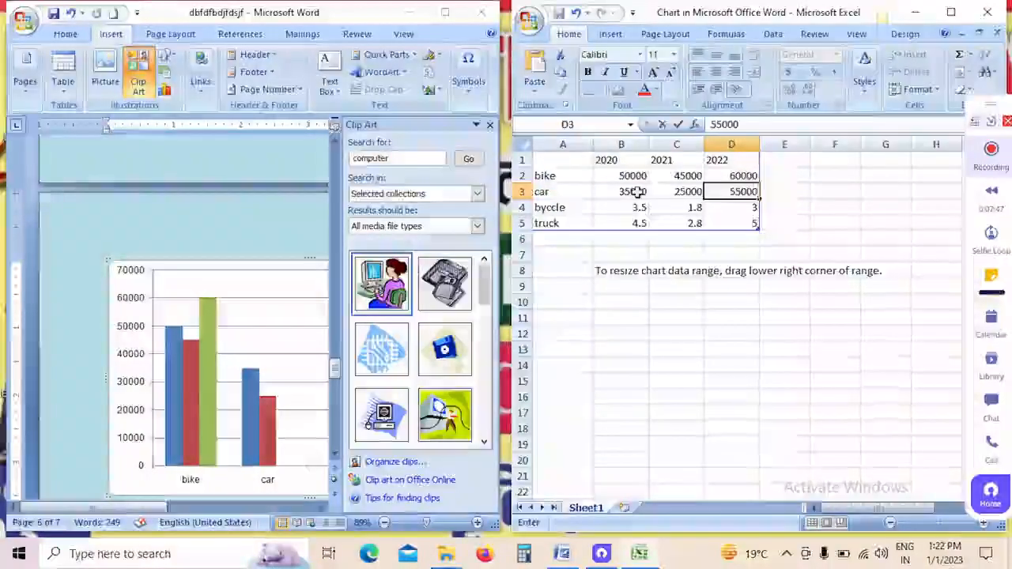
# Step: Enter the byccle values 70000, 60000 and 80000 for 2020 to 2022 in cells B4 to D4
pyautogui.click(638, 207)
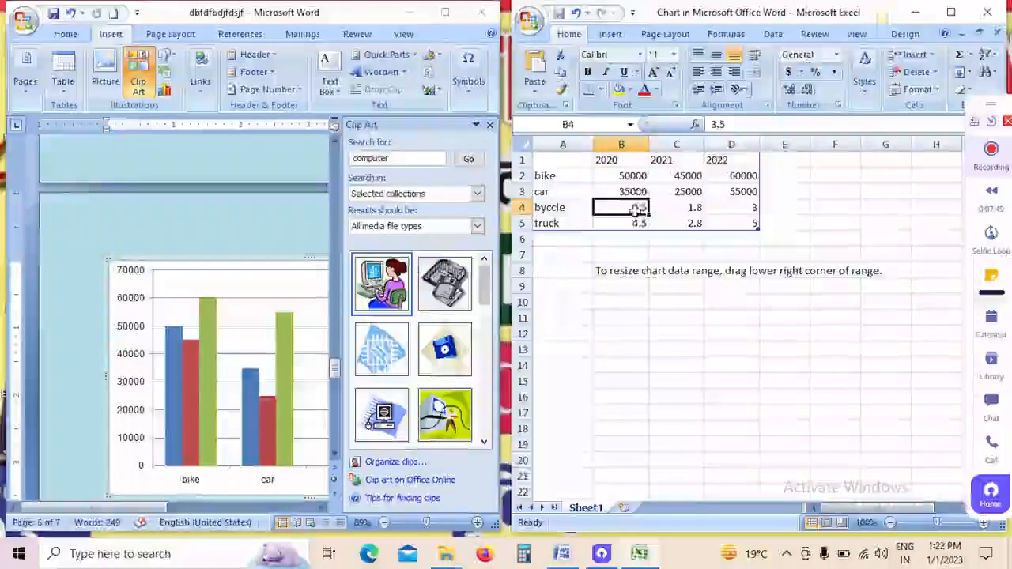
pyautogui.write('70000')
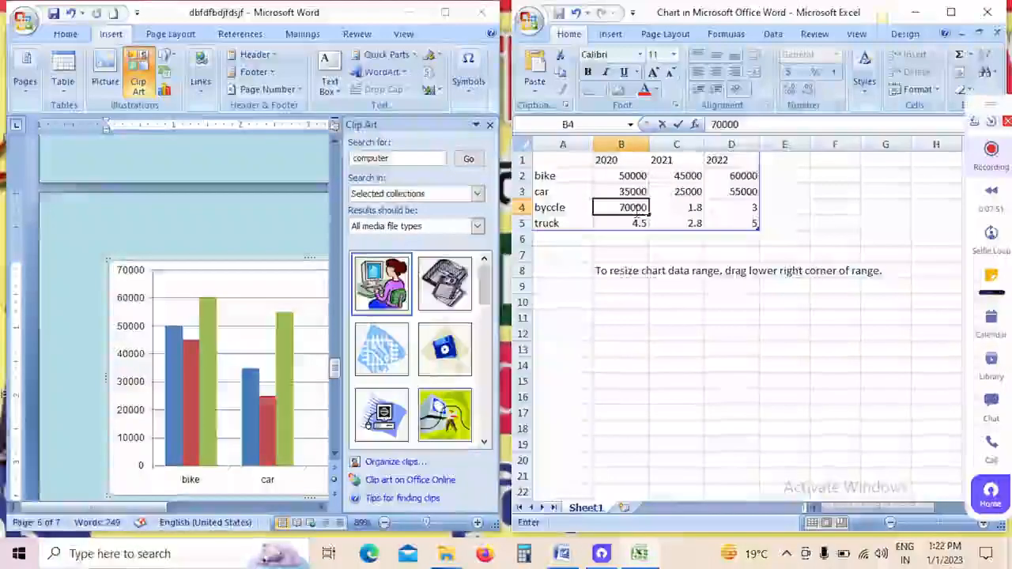
pyautogui.press('Tab')
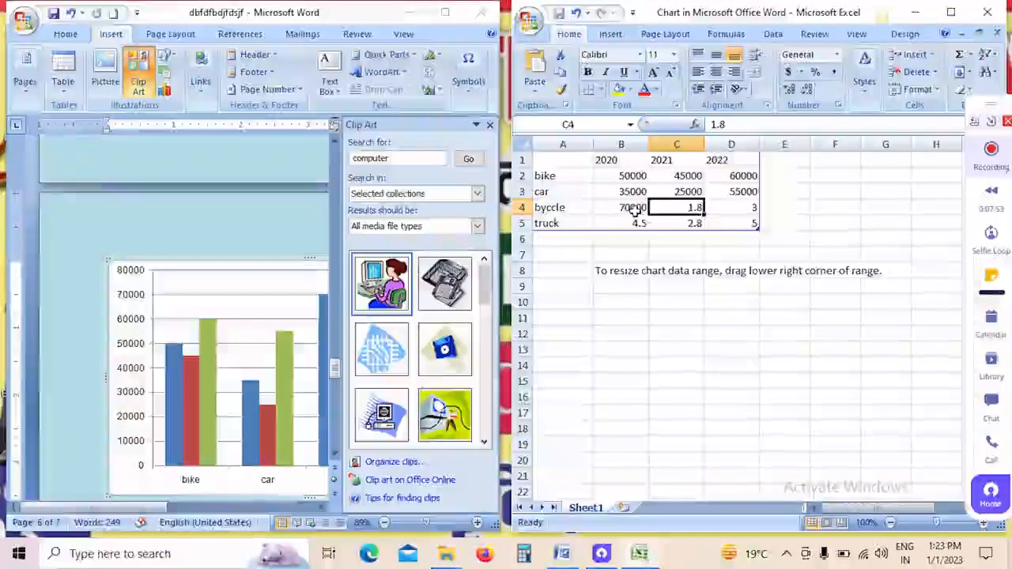
pyautogui.write('60000')
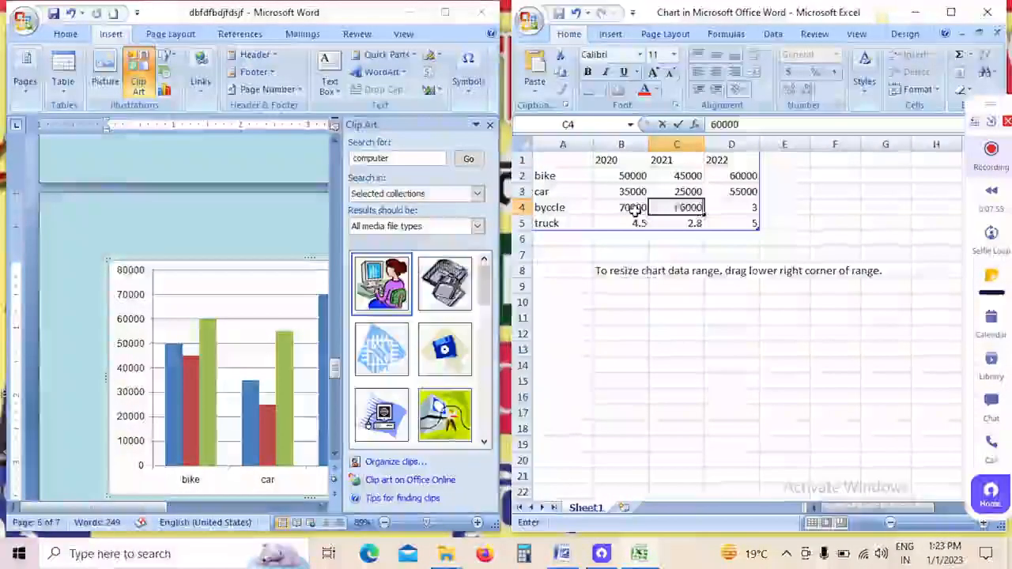
pyautogui.press('Tab')
pyautogui.write('800')
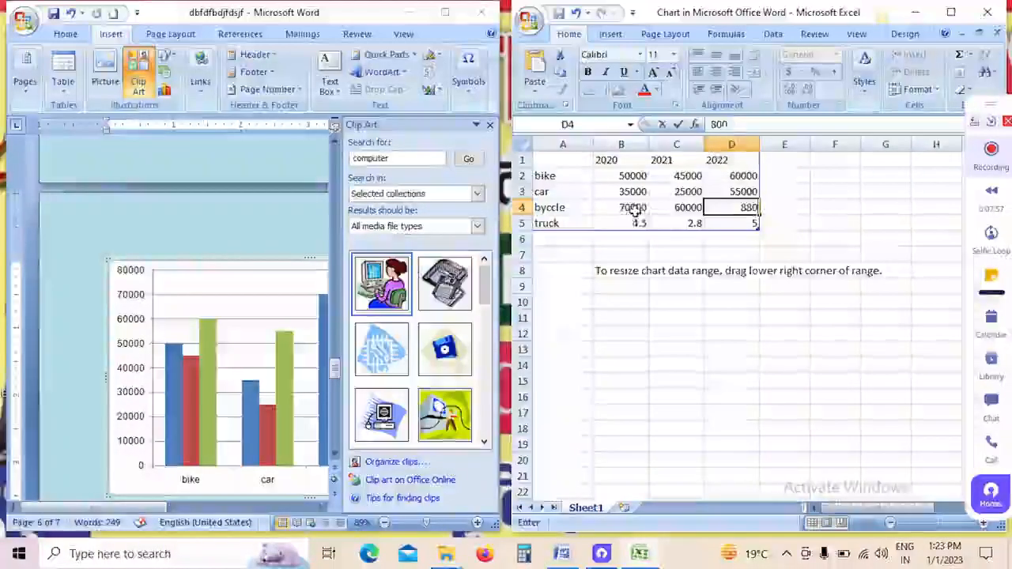
pyautogui.write('00')
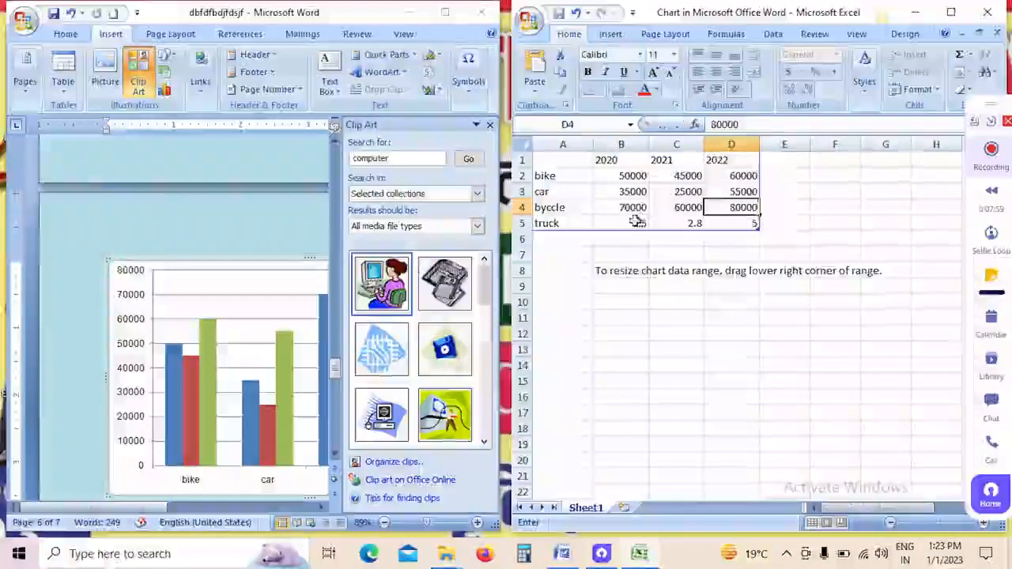
pyautogui.write('1')
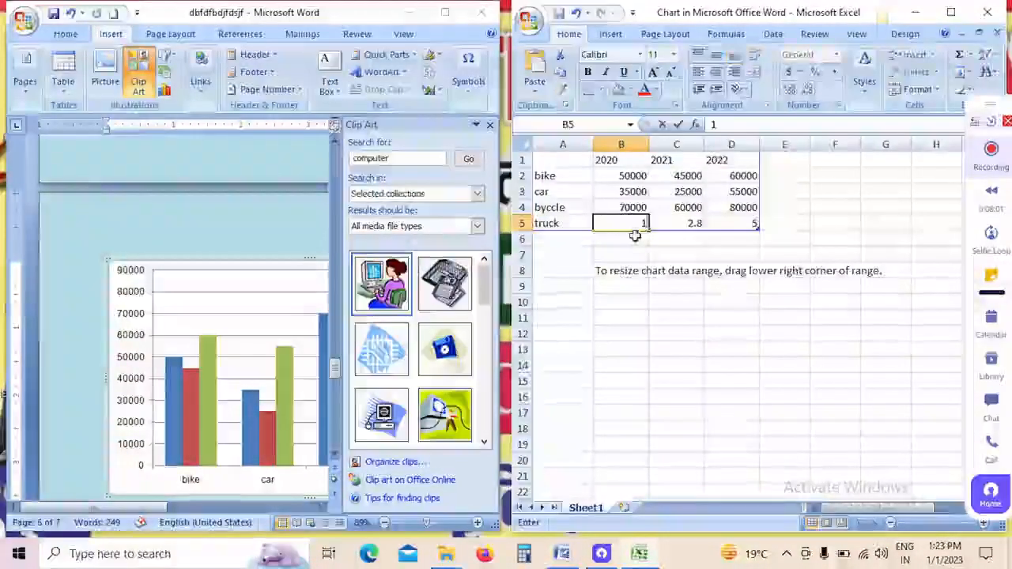
pyautogui.write('000')
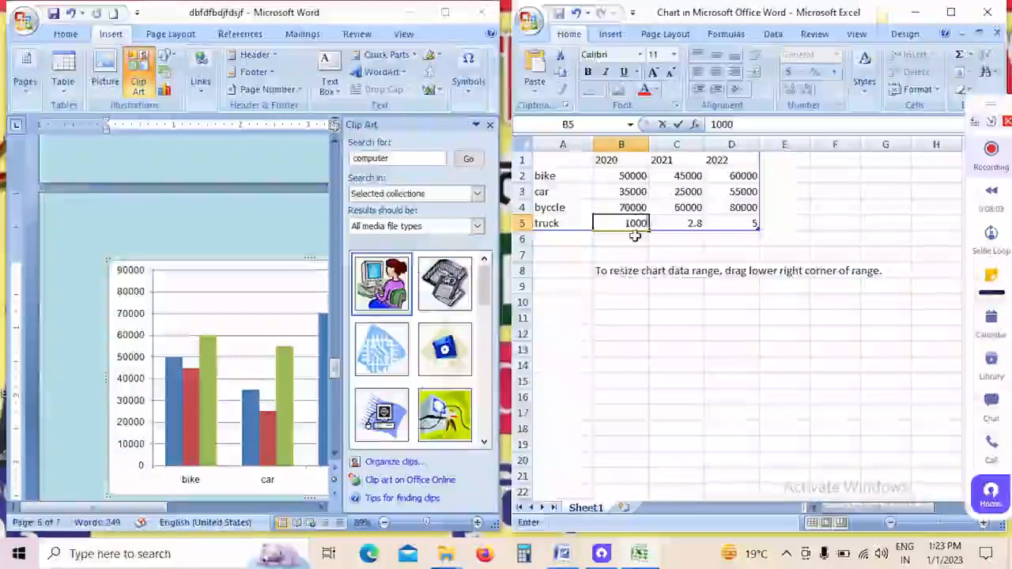
pyautogui.write('0')
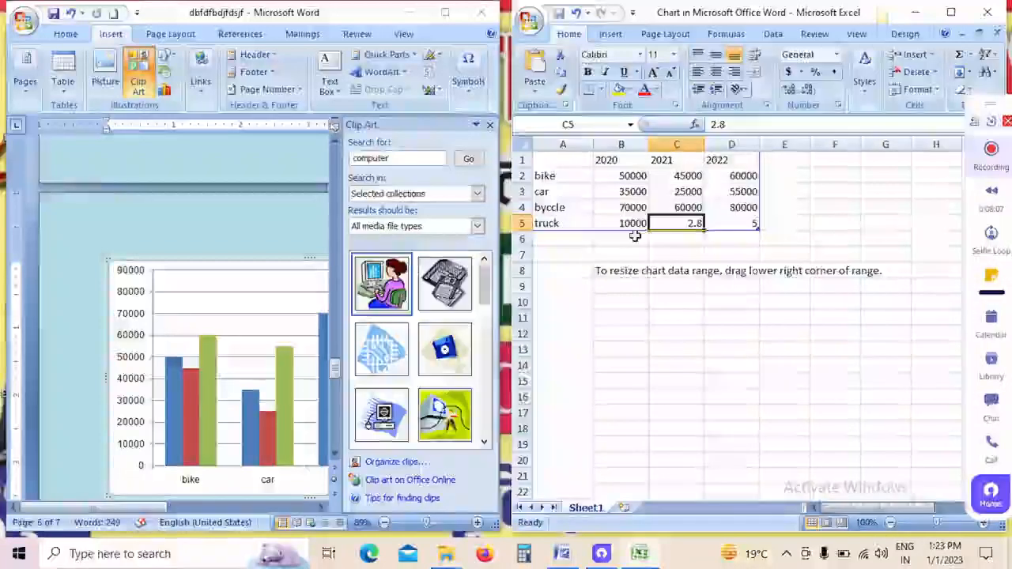
pyautogui.write('8000')
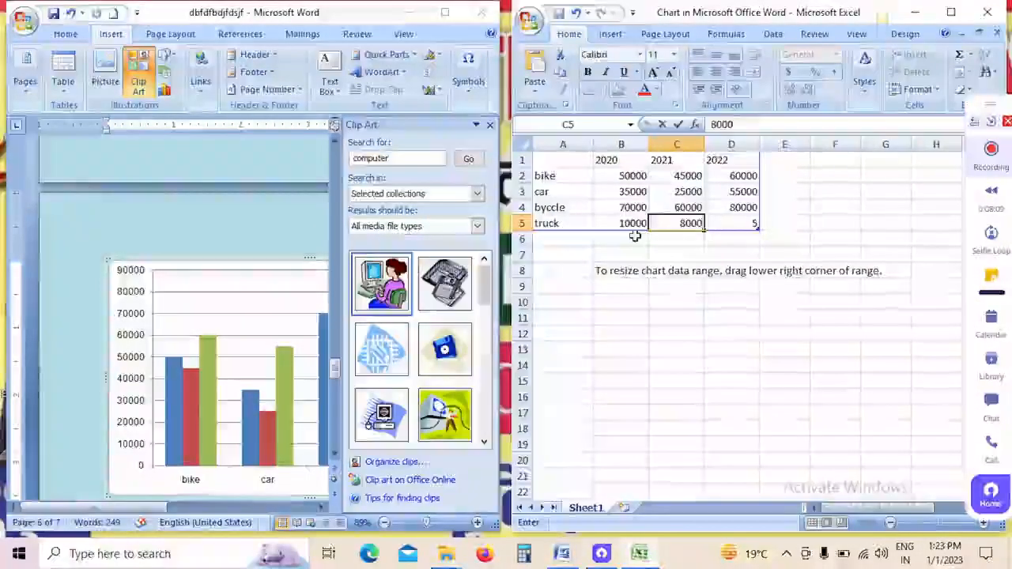
# Step: Enter the truck values 10000, 8000 and 15000 in cells B5 to D5 and close the chart data sheet
pyautogui.press('Tab')
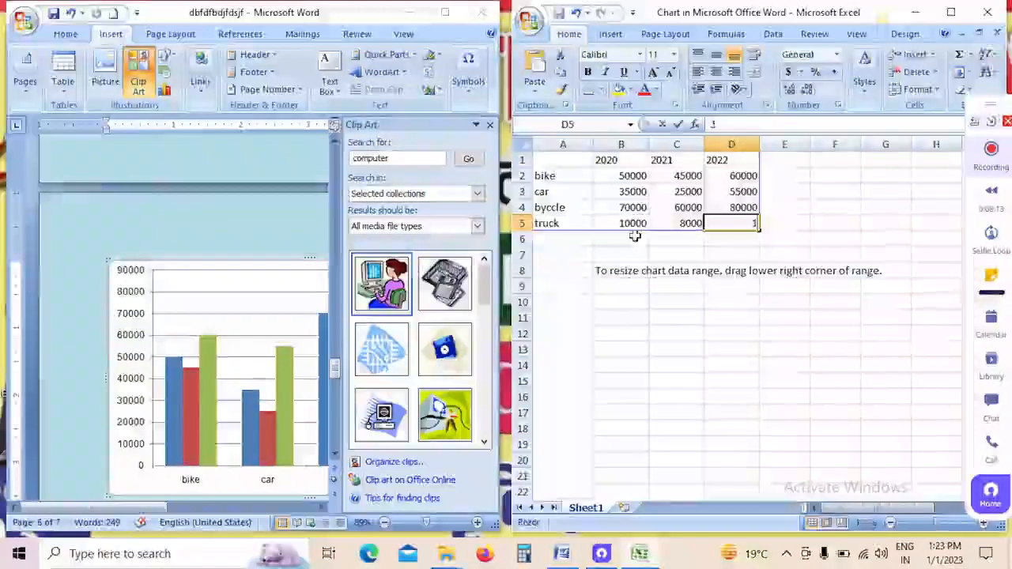
pyautogui.write('15000')
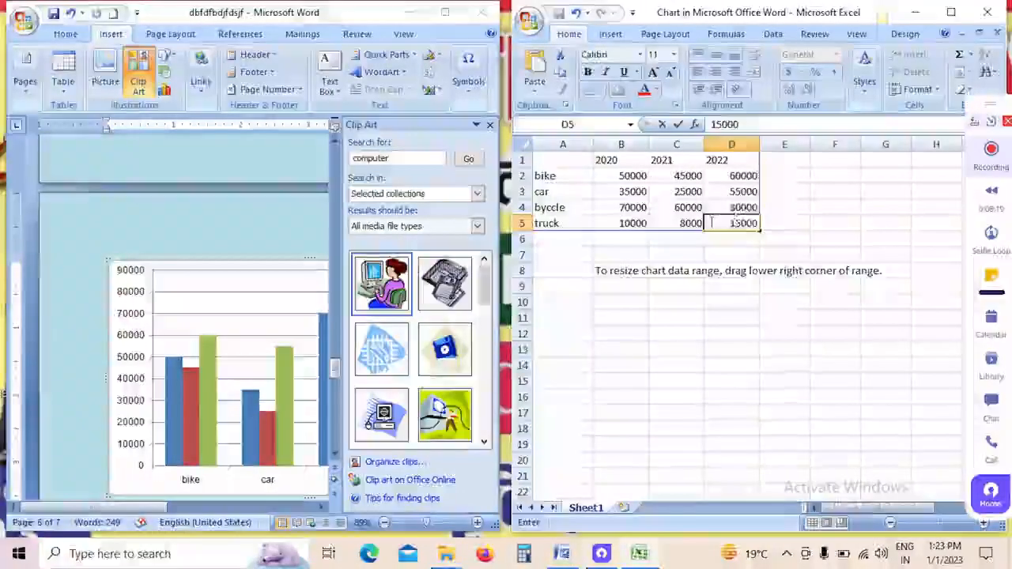
pyautogui.click(985, 11)
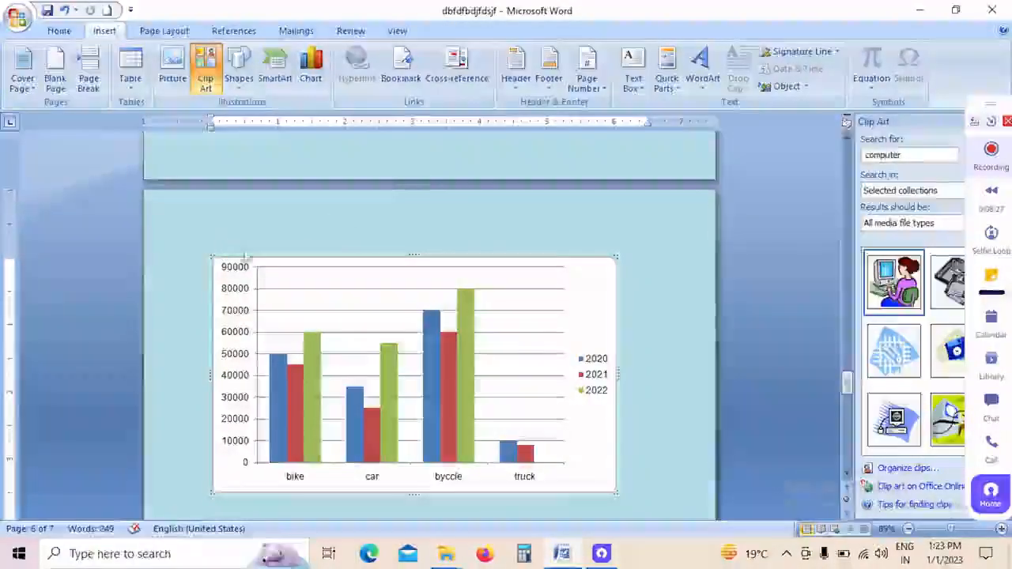
# Step: Write "Sale report" below the column chart and add "dfg" two lines beneath it
pyautogui.scroll(-3, 288, 475)
pyautogui.click(280, 458)
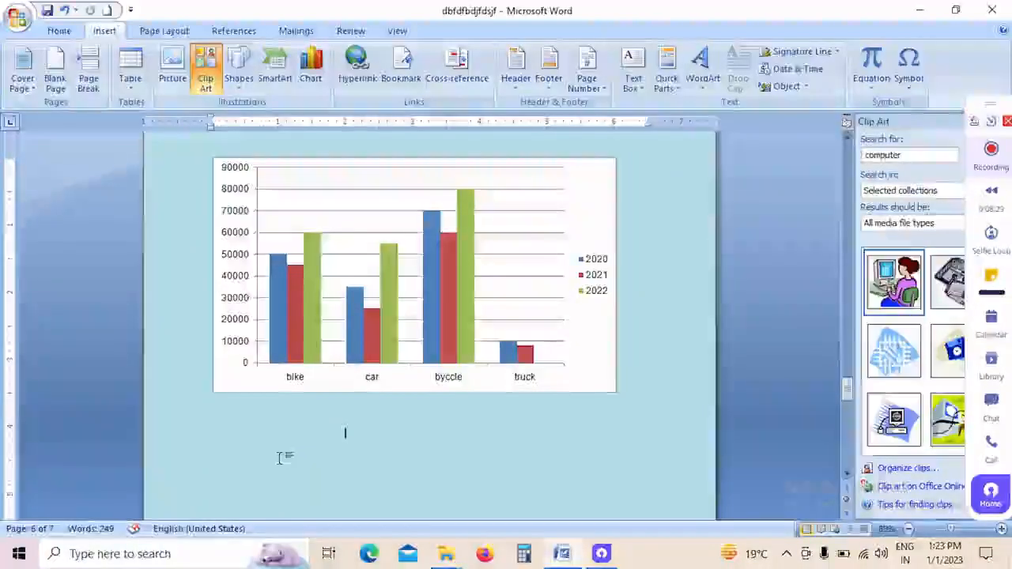
pyautogui.scroll(-5, 261, 463)
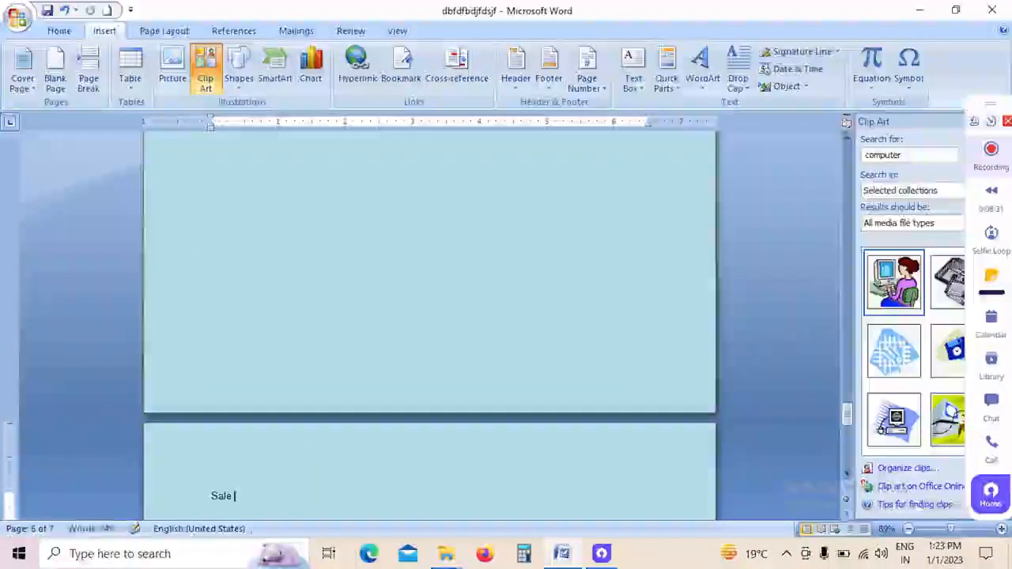
pyautogui.write('report')
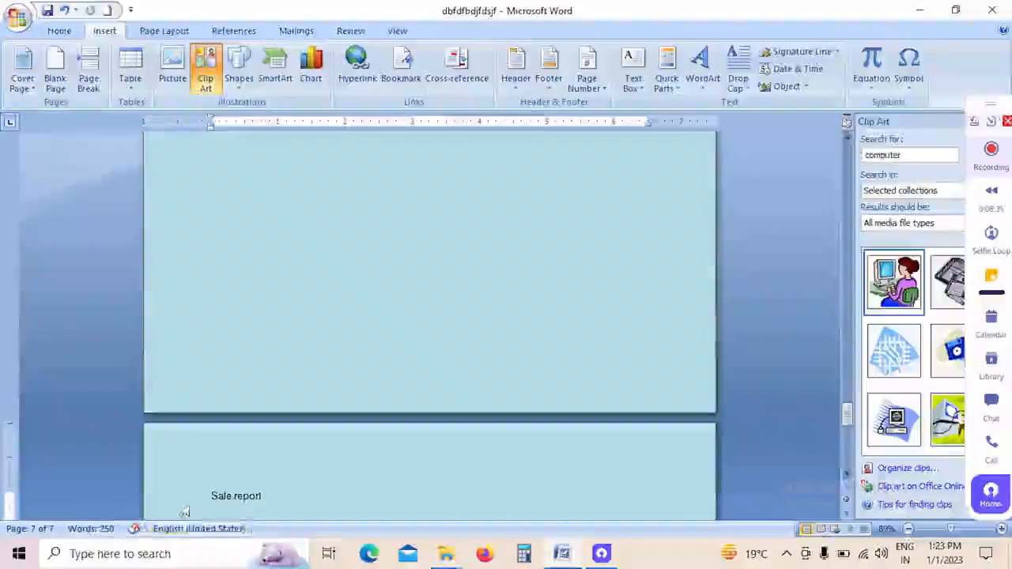
pyautogui.press('Return')
pyautogui.press('Return')
pyautogui.write('dfg')
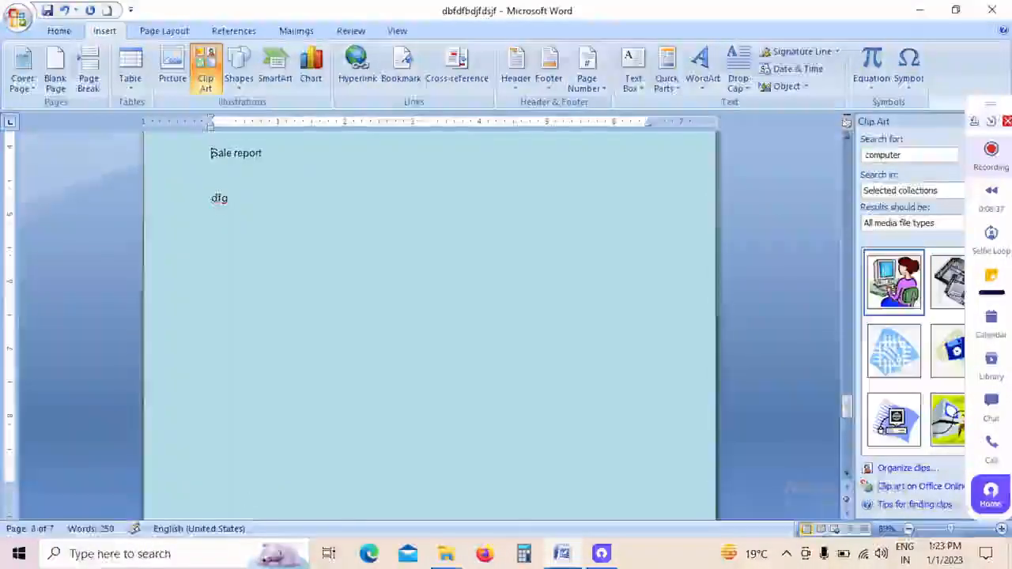
# Step: Apply the green gradient chart style from the third row of styles to the sales column chart
pyautogui.scroll(5, 301, 261)
pyautogui.scroll(2, 319, 319)
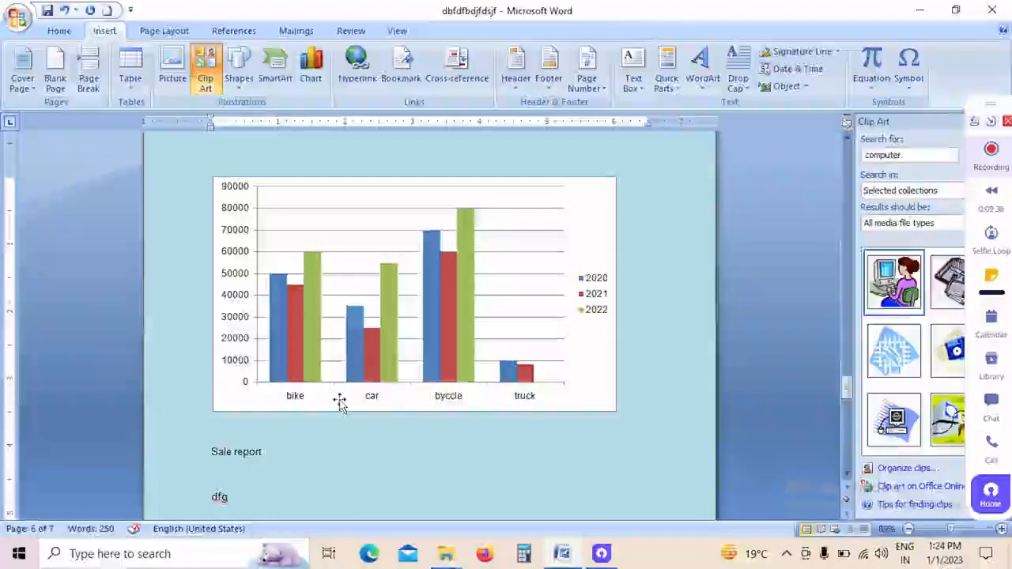
pyautogui.click(449, 365)
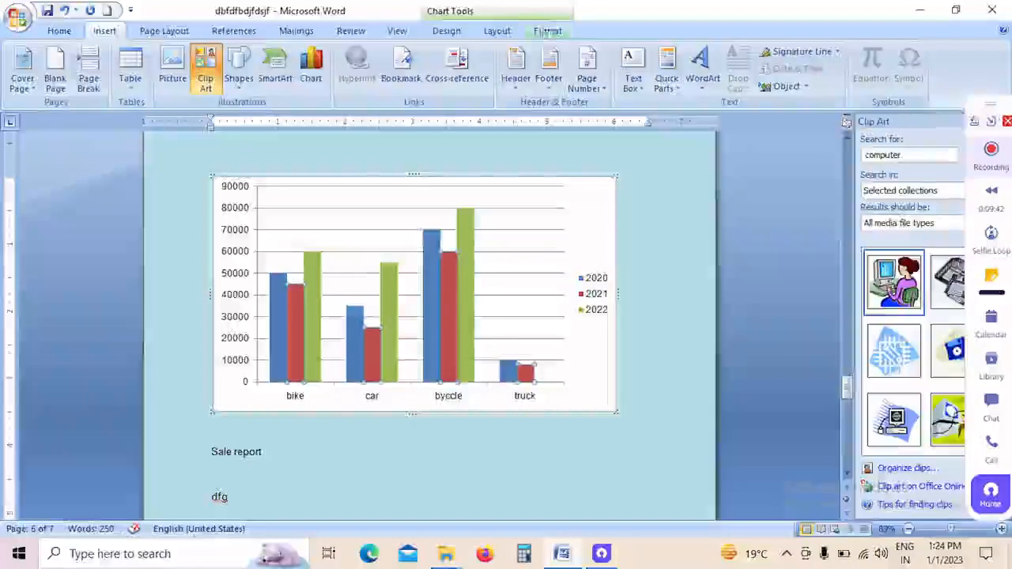
pyautogui.click(470, 34)
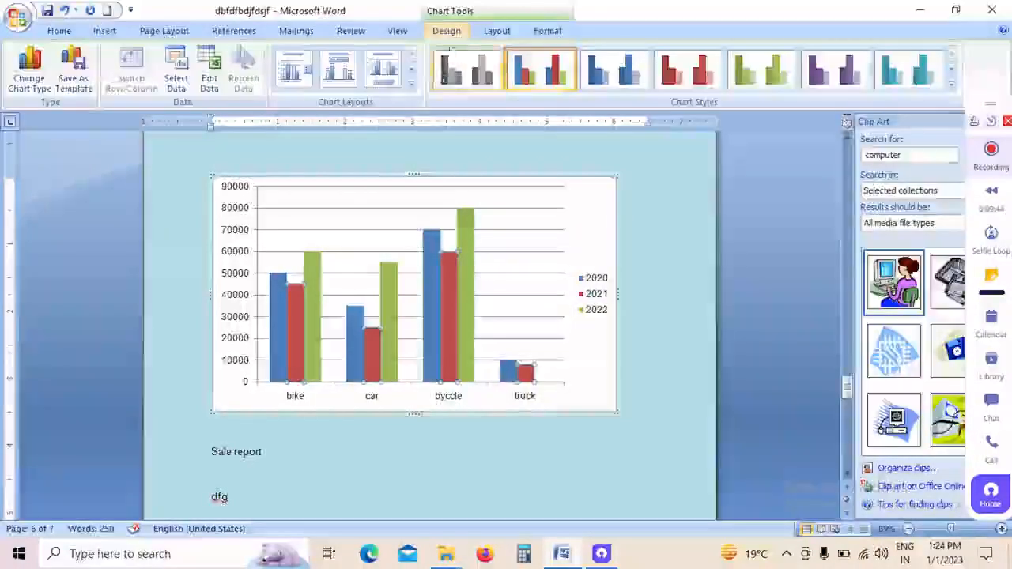
pyautogui.click(952, 84)
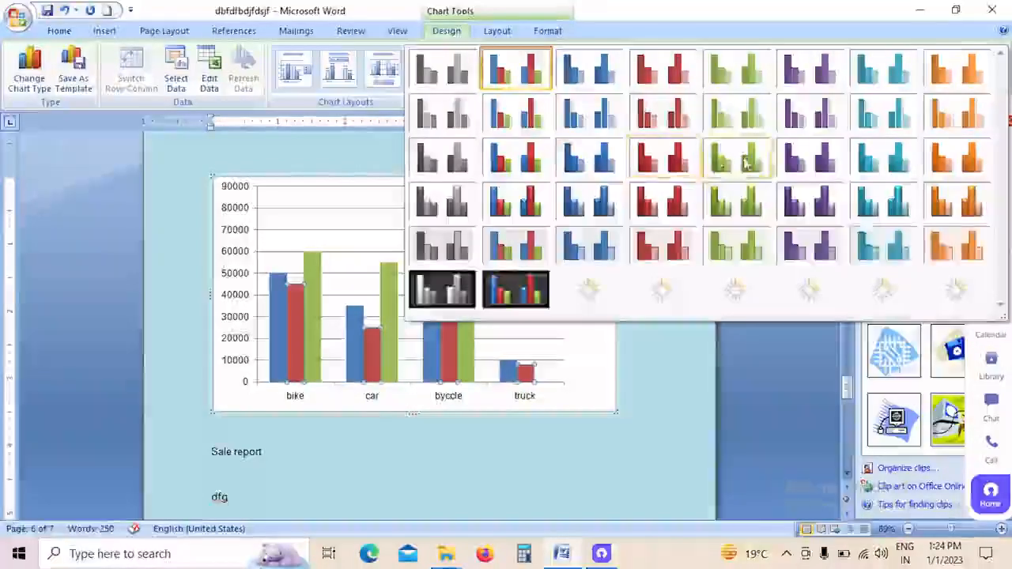
pyautogui.click(735, 156)
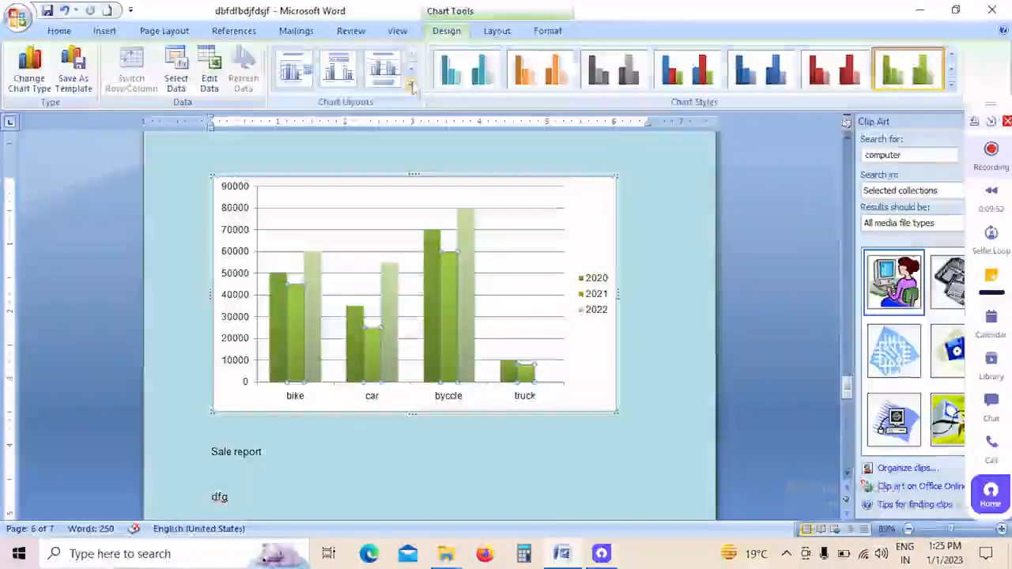
# Step: Apply a chart layout with a chart title, vertical axis title and data labels, and close the chart data sheet
pyautogui.click(411, 88)
pyautogui.click(386, 111)
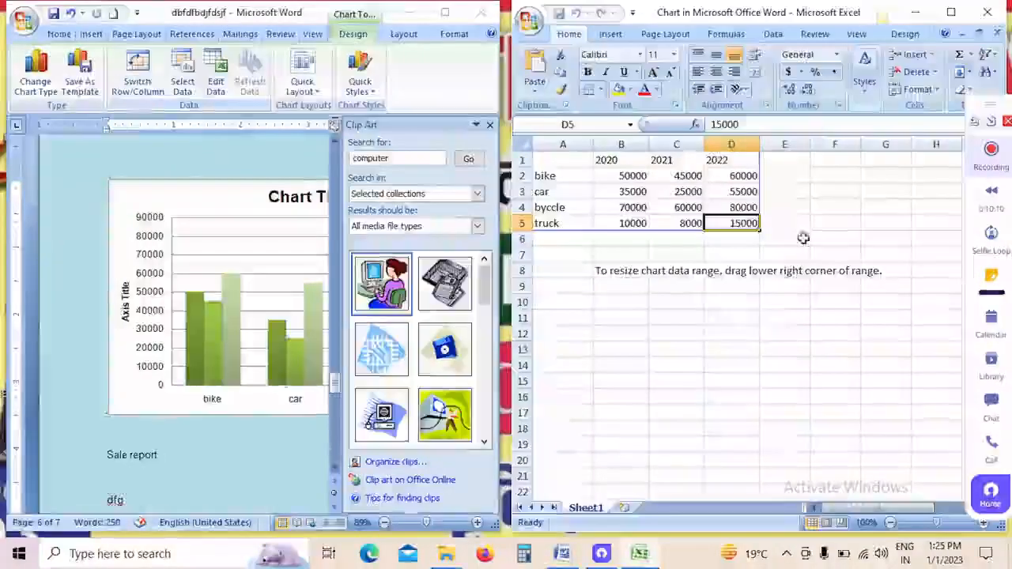
pyautogui.click(992, 14)
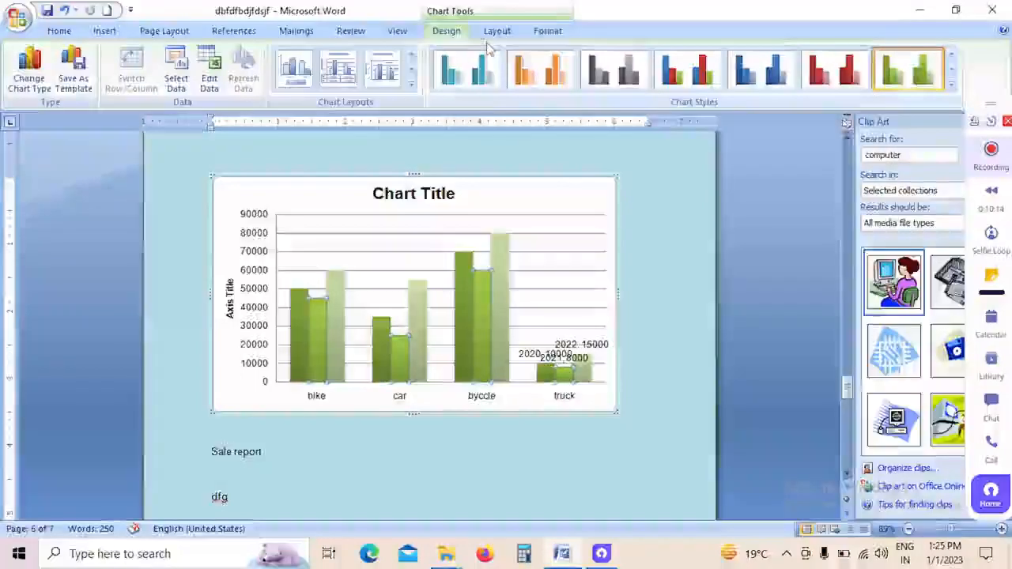
# Step: Change the chart type of the selected 2021 series to X Y (Scatter) with markers only
pyautogui.click(32, 86)
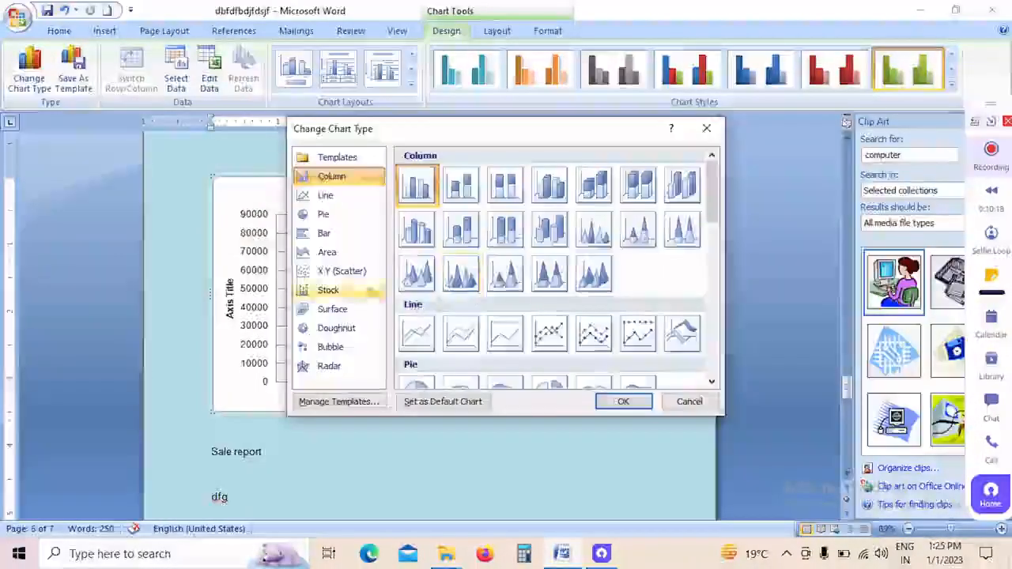
pyautogui.click(343, 214)
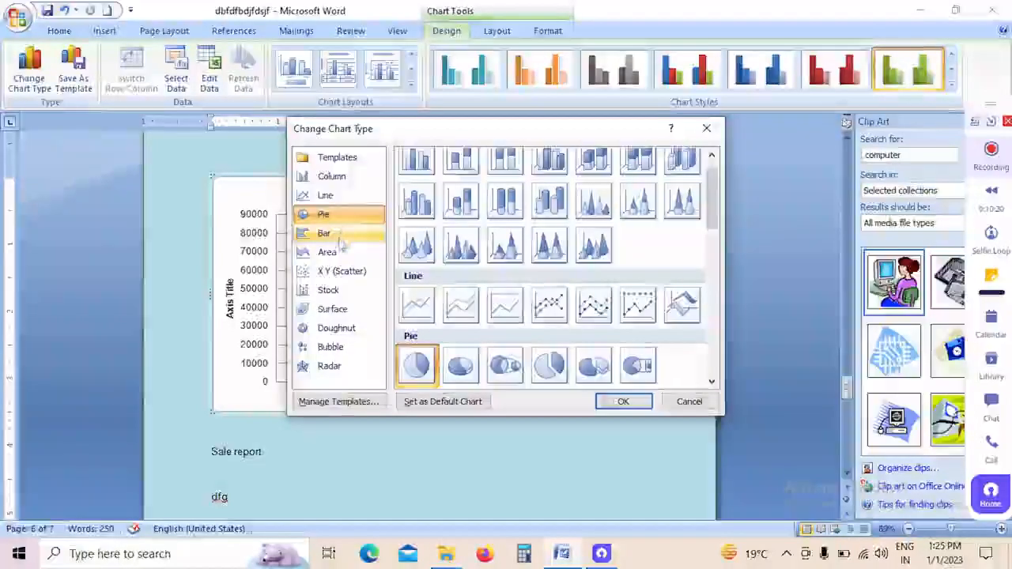
pyautogui.click(325, 233)
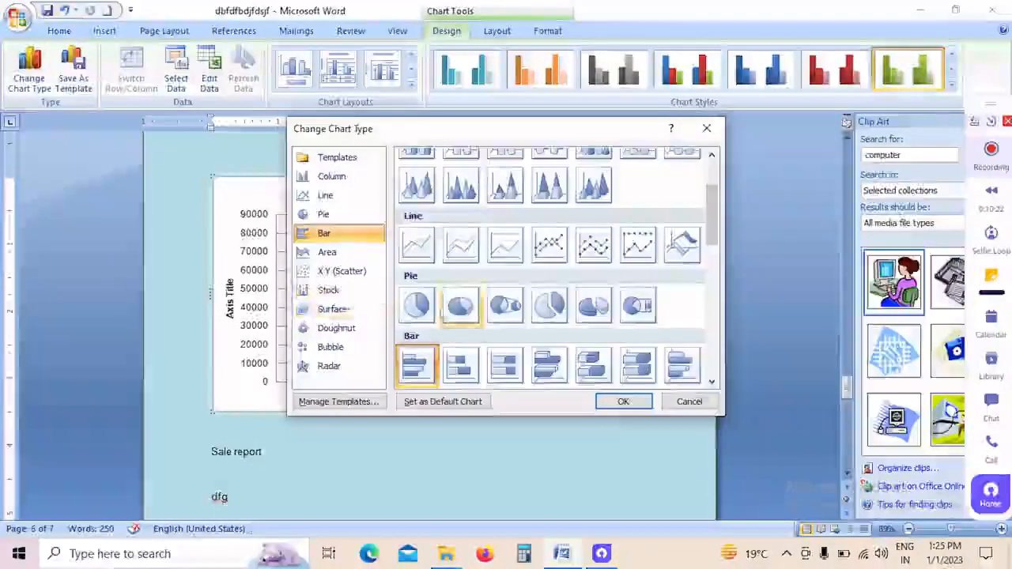
pyautogui.click(350, 293)
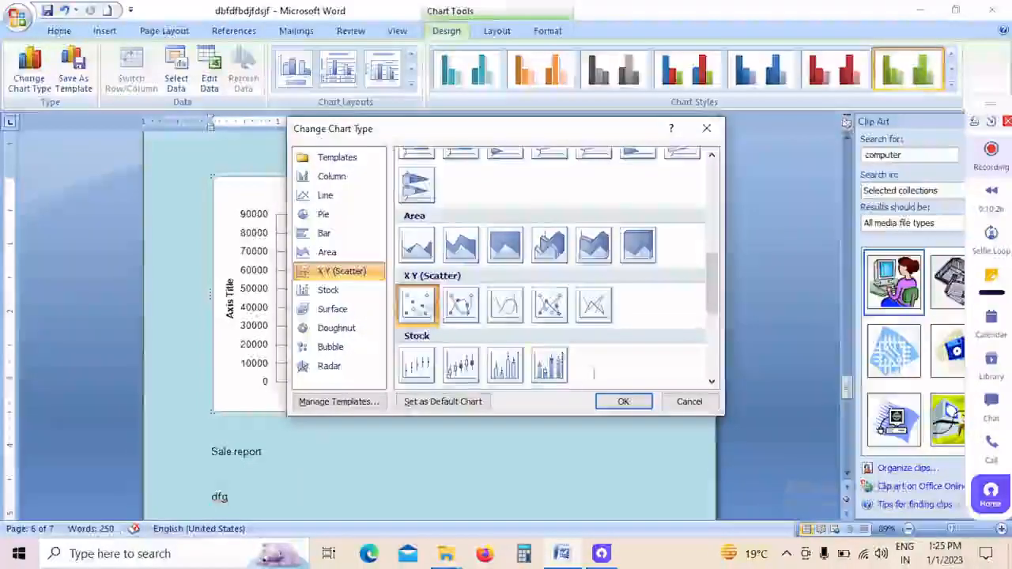
pyautogui.click(621, 401)
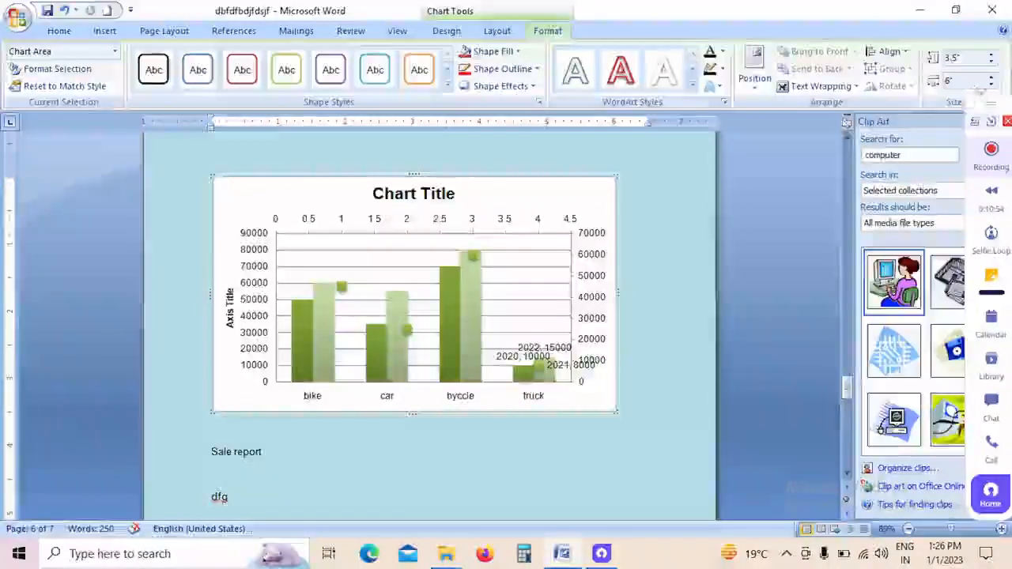
# Step: Set the font size of the "Sale report" text below the chart to 36
pyautogui.click(104, 31)
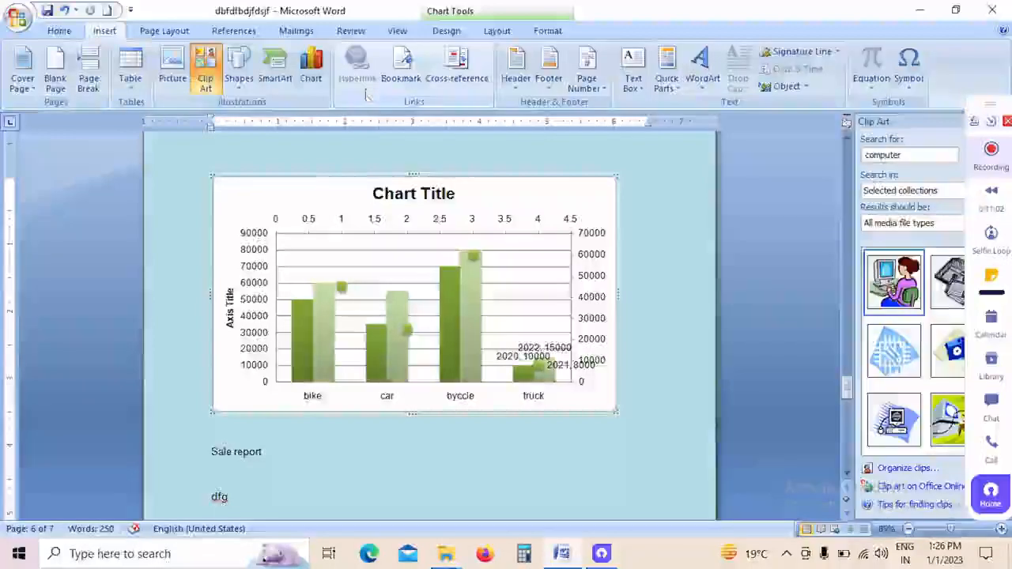
pyautogui.scroll(-8, 572, 255)
pyautogui.scroll(-2, 301, 336)
pyautogui.click(301, 336)
pyautogui.scroll(5, 300, 313)
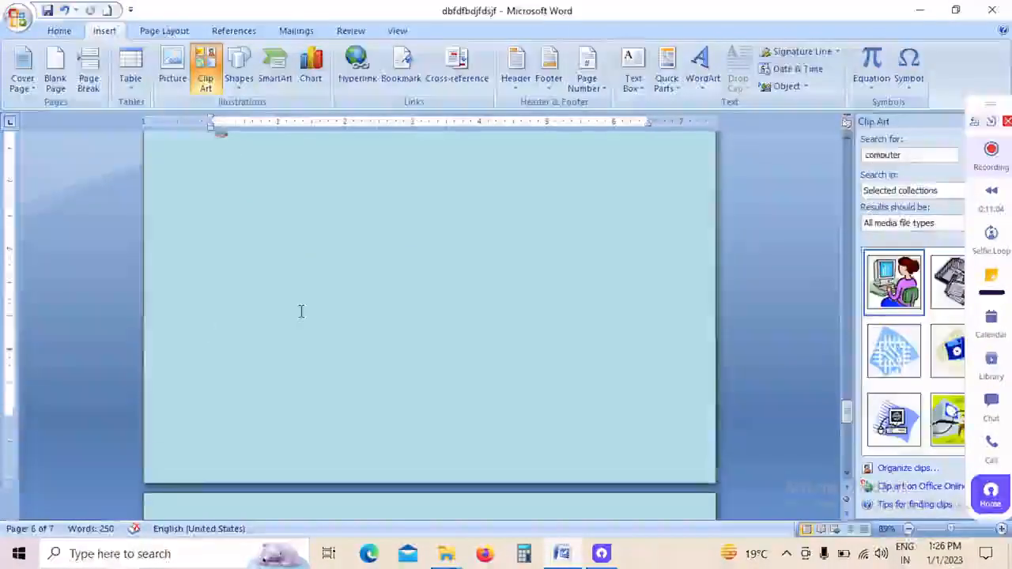
pyautogui.moveTo(293, 230); pyautogui.dragTo(181, 226)
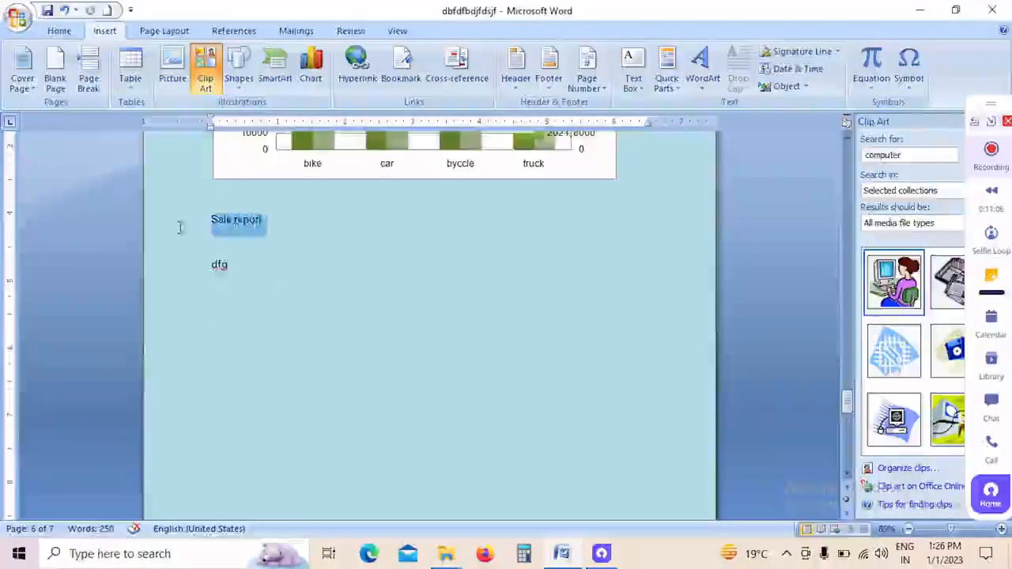
pyautogui.click(59, 30)
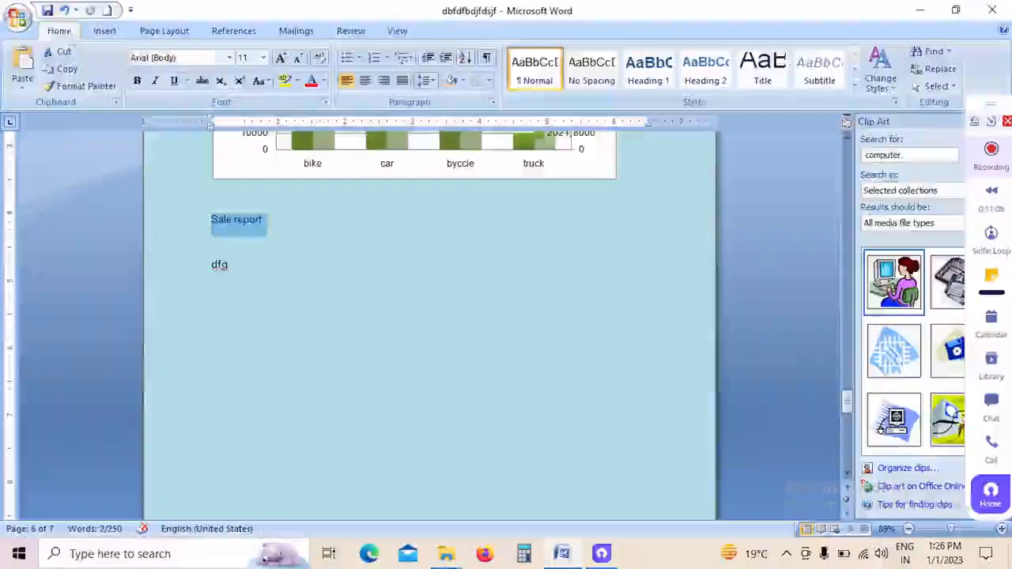
pyautogui.click(263, 59)
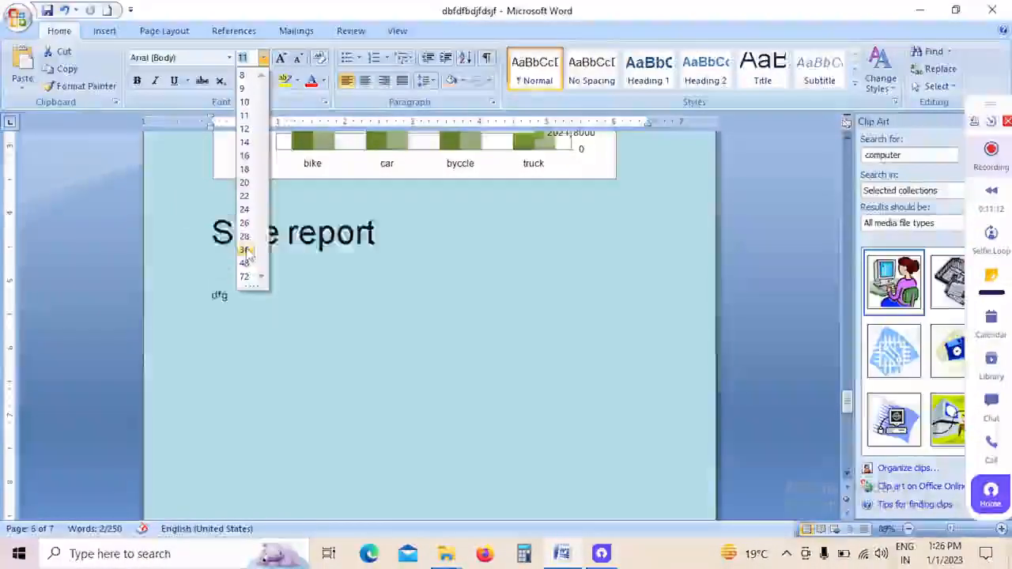
pyautogui.click(247, 250)
pyautogui.click(412, 244)
pyautogui.moveTo(420, 244); pyautogui.dragTo(220, 245)
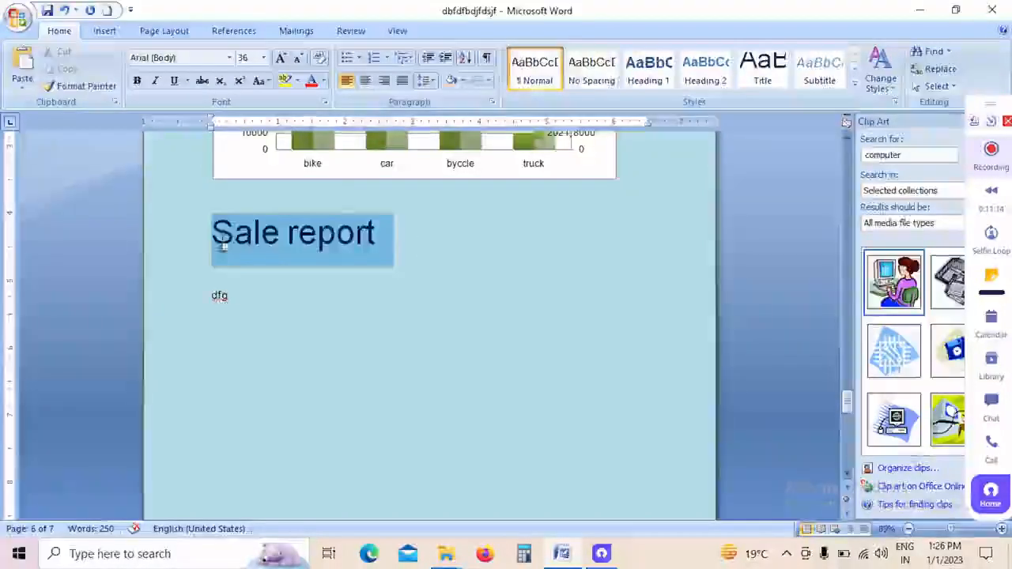
pyautogui.click(364, 275)
# Step: Hyperlink the "Sale report" text to the desktop file "om computer eduction cdfdfdsf.txt" and test the link, closing the opened file
pyautogui.click(106, 31)
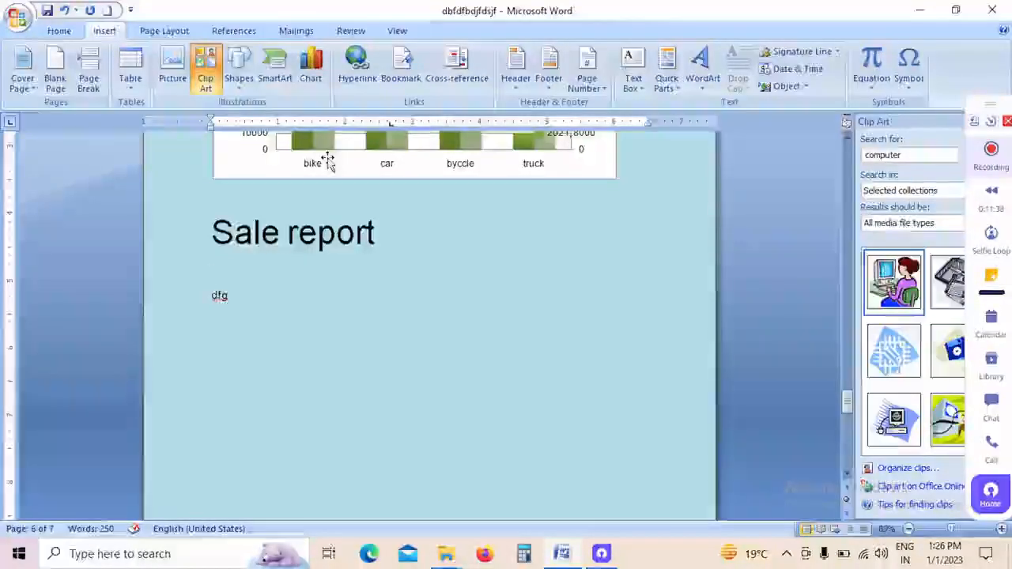
pyautogui.click(406, 240)
pyautogui.moveTo(407, 240); pyautogui.dragTo(185, 245)
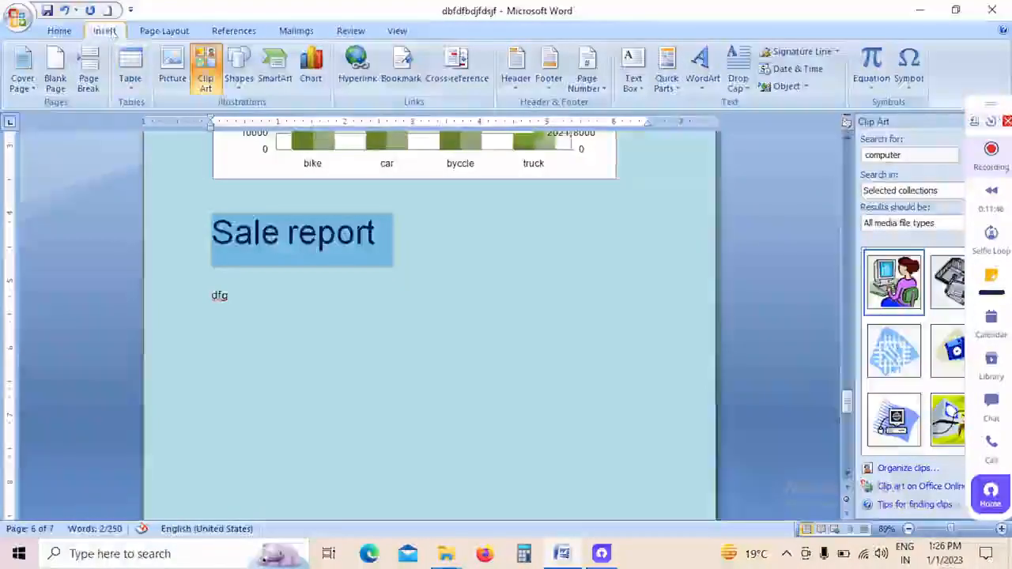
pyautogui.click(354, 82)
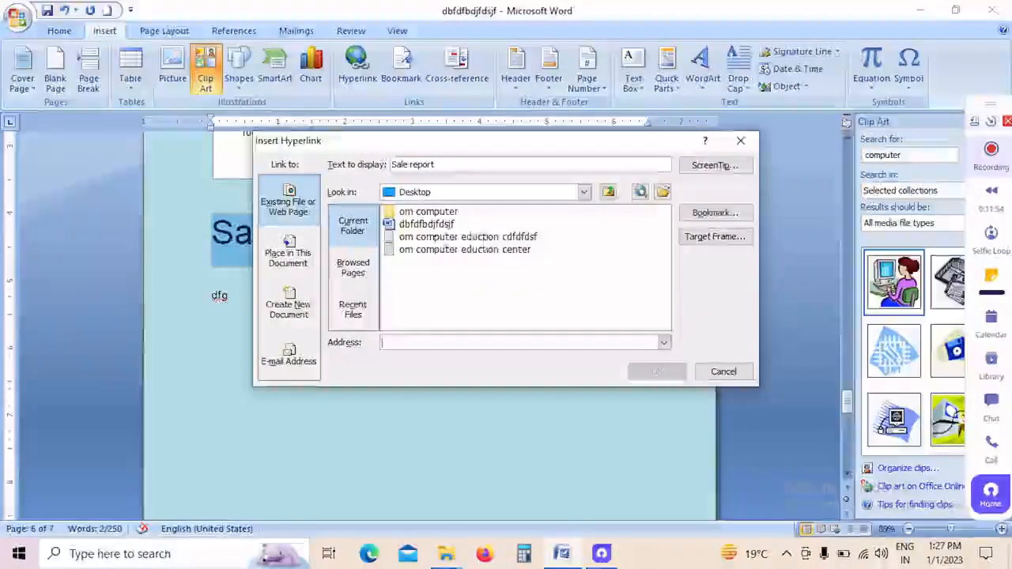
pyautogui.click(453, 238)
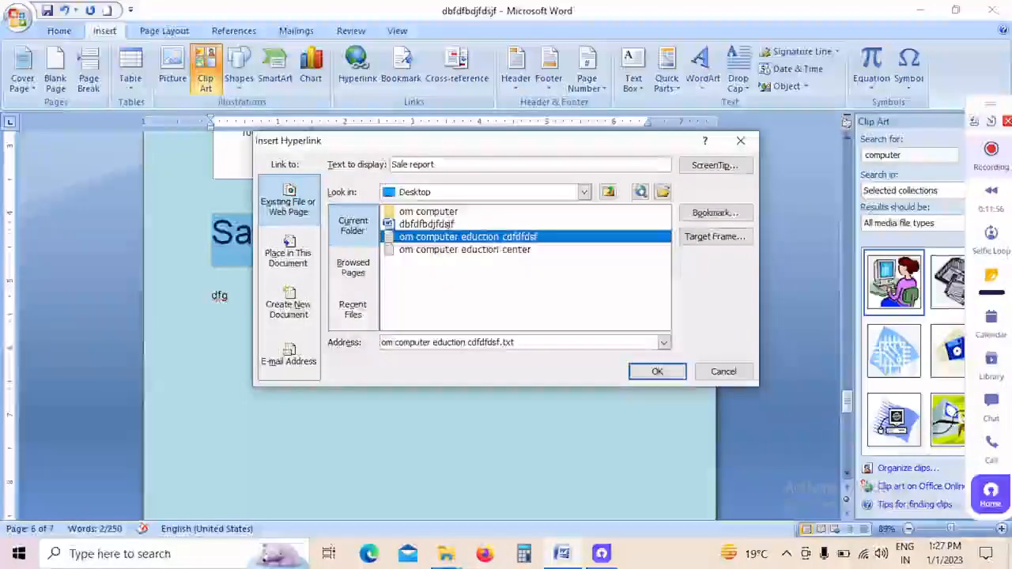
pyautogui.click(653, 376)
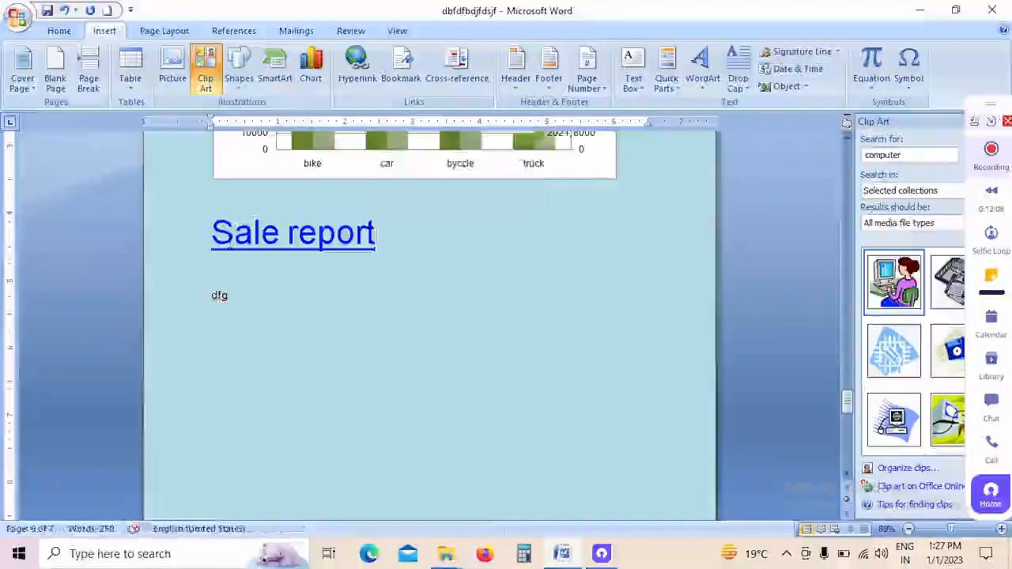
pyautogui.keyDown('ctrl'); pyautogui.click(273, 237); pyautogui.keyUp('ctrl')
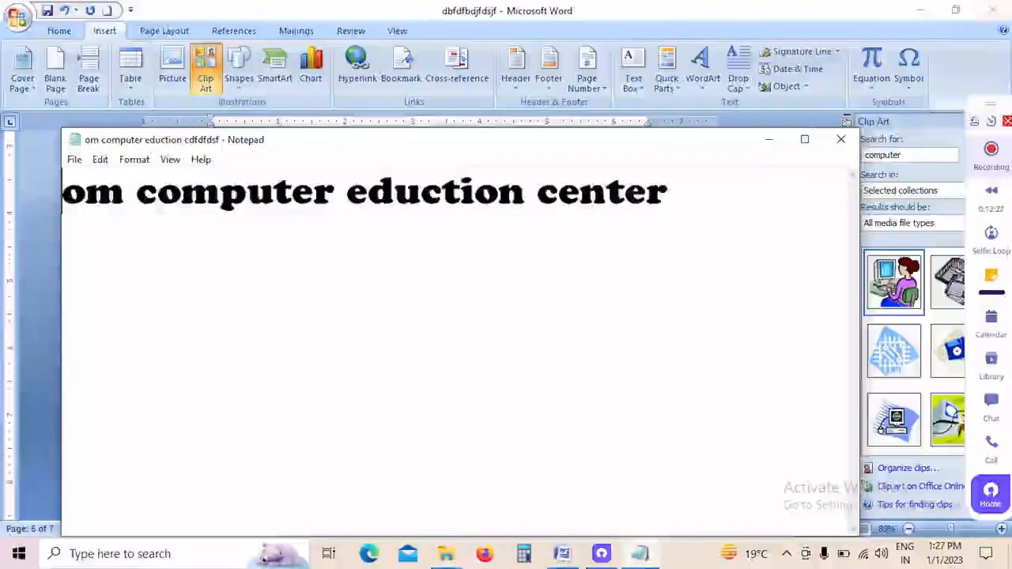
pyautogui.click(842, 139)
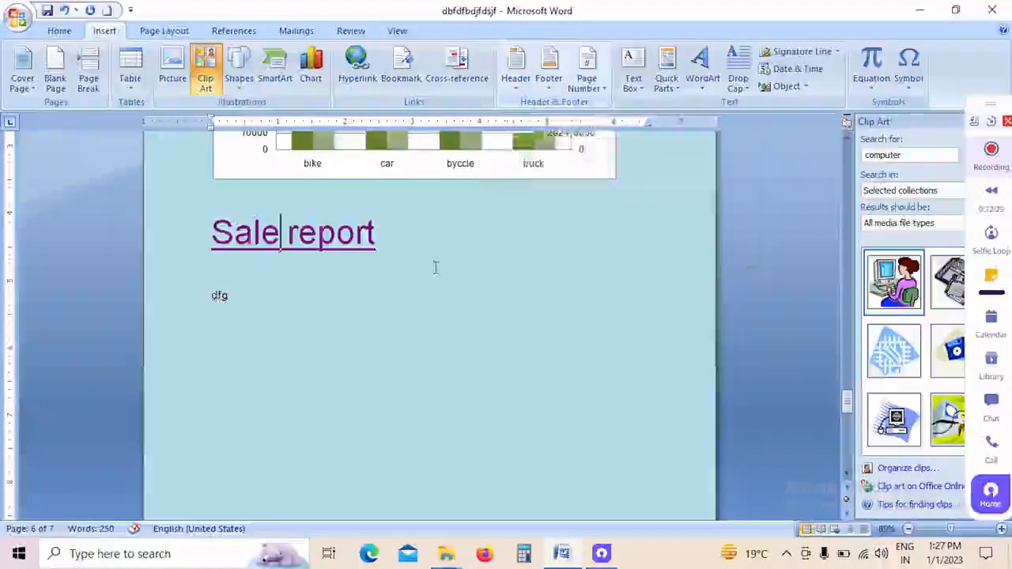
# Step: Insert the built-in Alphabet header into the document
pyautogui.scroll(10, 435, 267)
pyautogui.scroll(15, 435, 267)
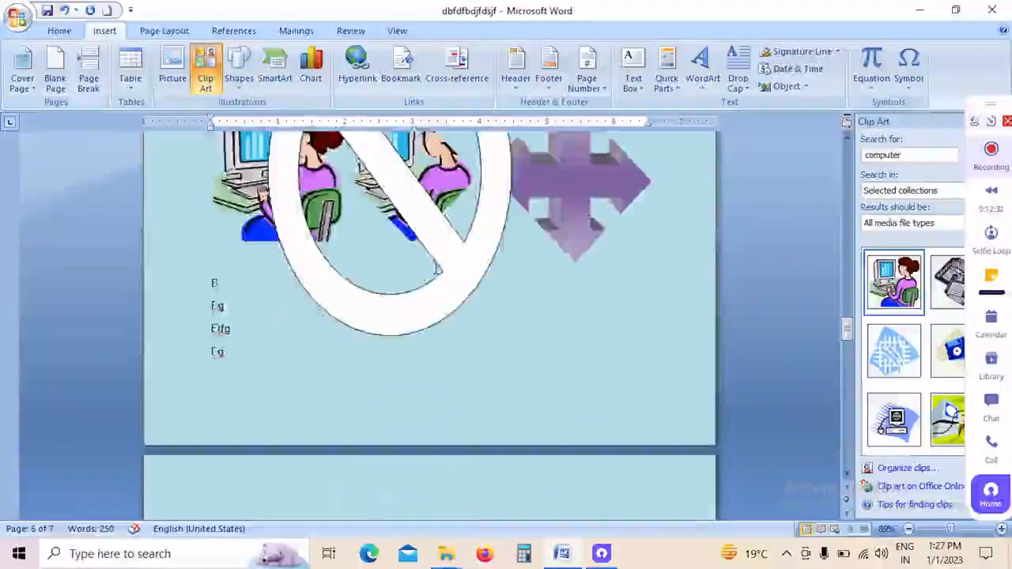
pyautogui.moveTo(849, 300); pyautogui.dragTo(858, 155)
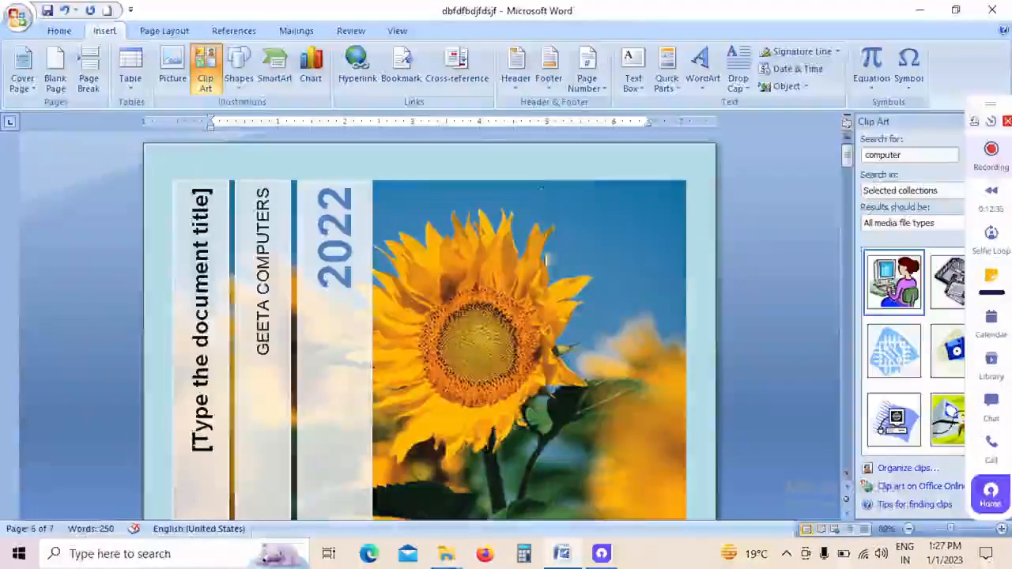
pyautogui.scroll(-8, 555, 271)
pyautogui.scroll(-8, 537, 253)
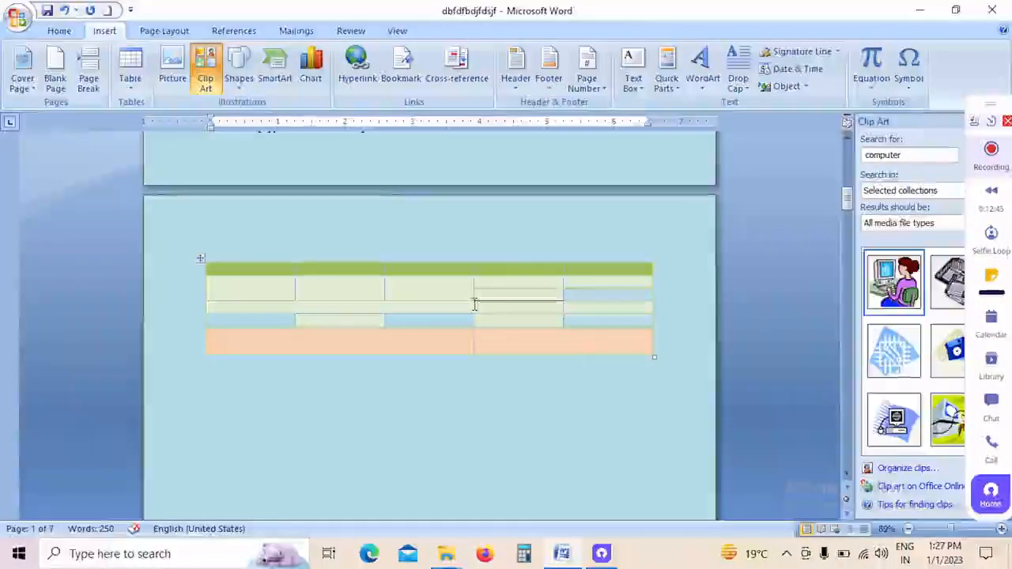
pyautogui.click(517, 91)
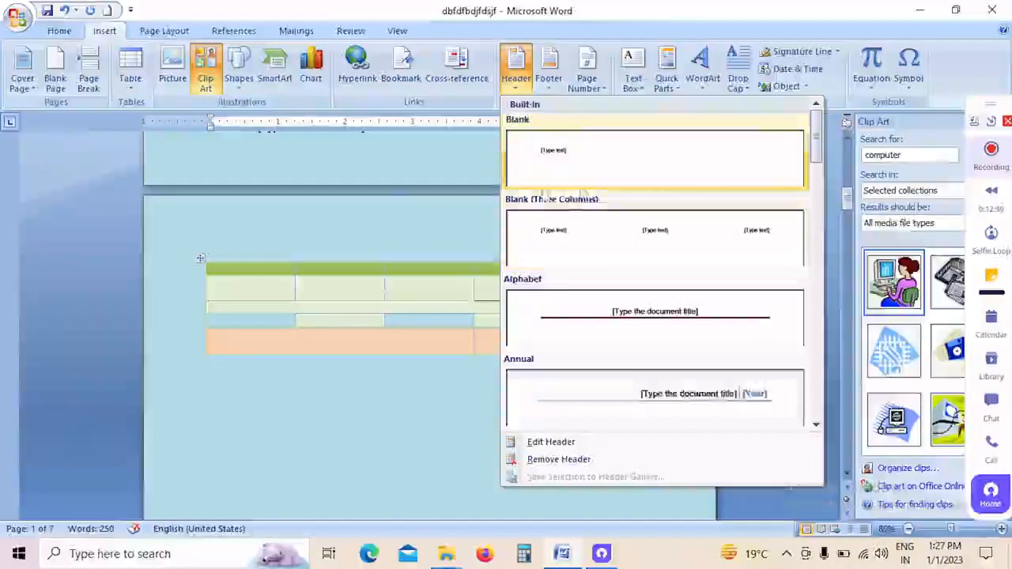
pyautogui.click(689, 339)
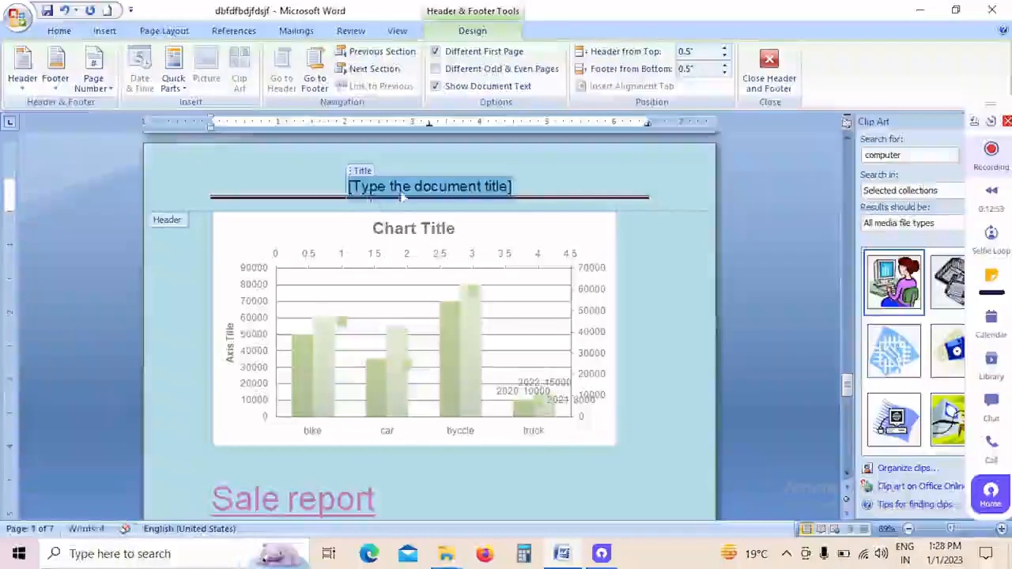
# Step: Enter "Om computer education center" as the document title in the header
pyautogui.write('om')
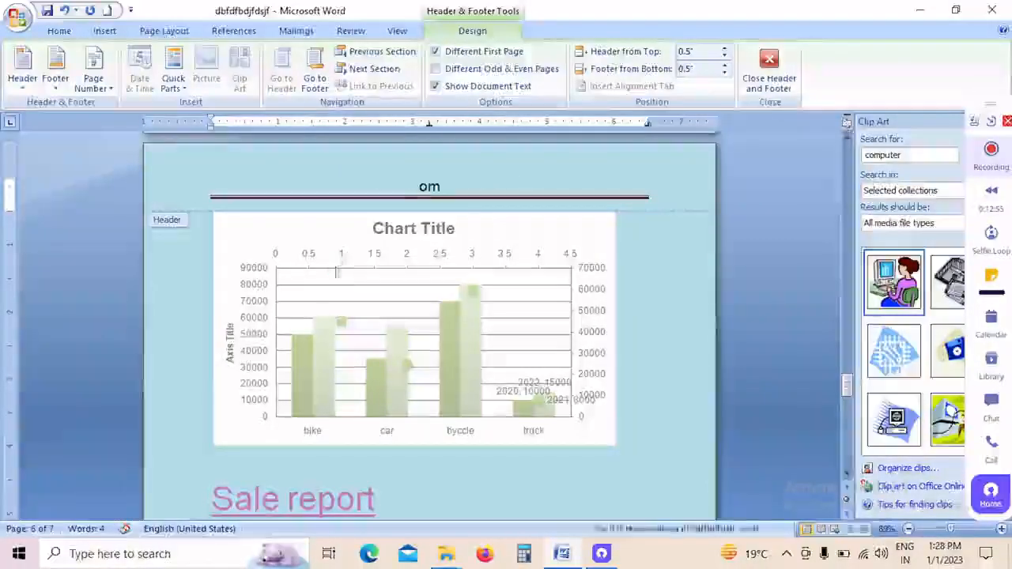
pyautogui.write(' computer')
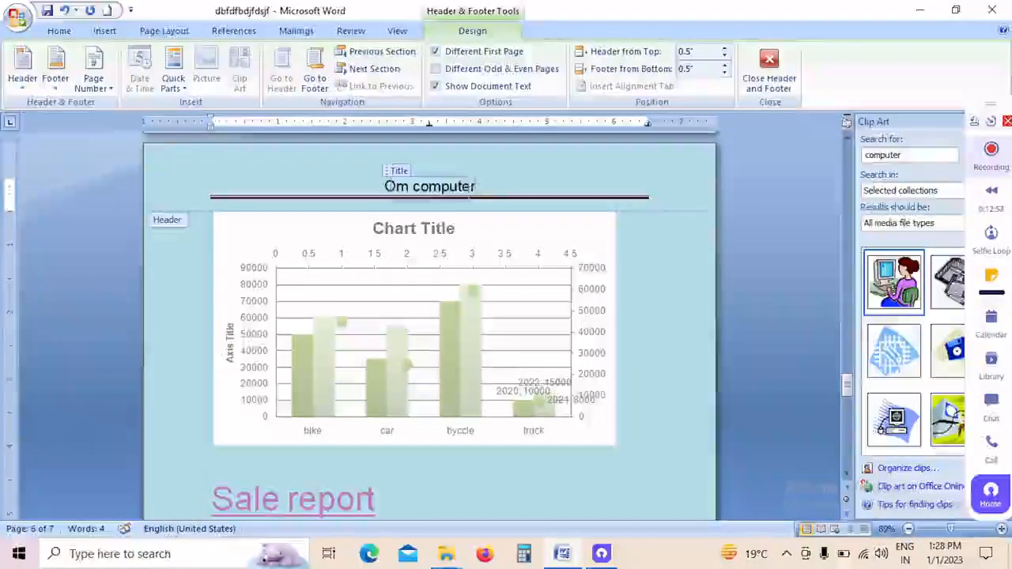
pyautogui.write(' con')
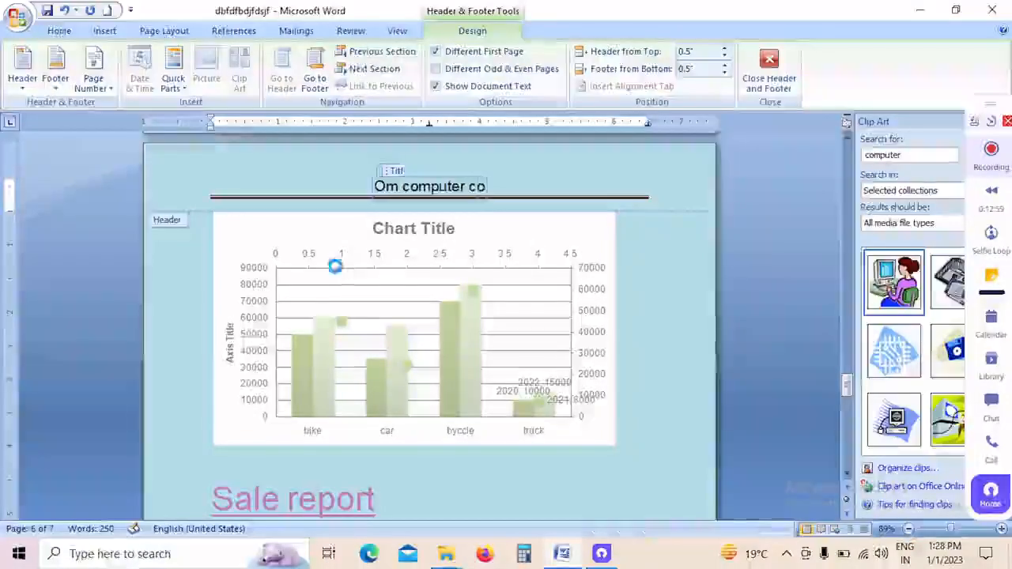
pyautogui.press('BackSpace')
pyautogui.press('BackSpace')
pyautogui.press('BackSpace')
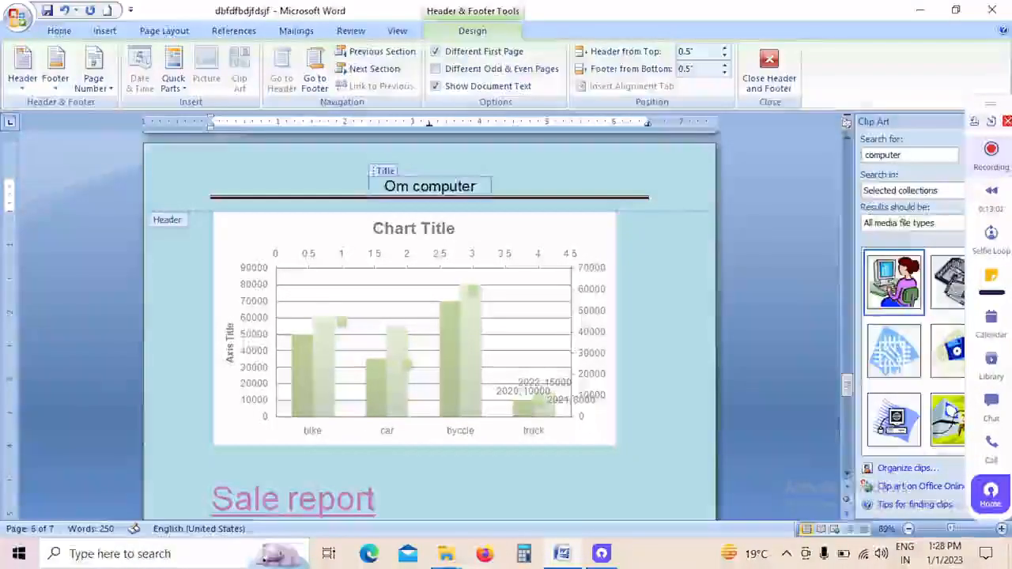
pyautogui.write('education center')
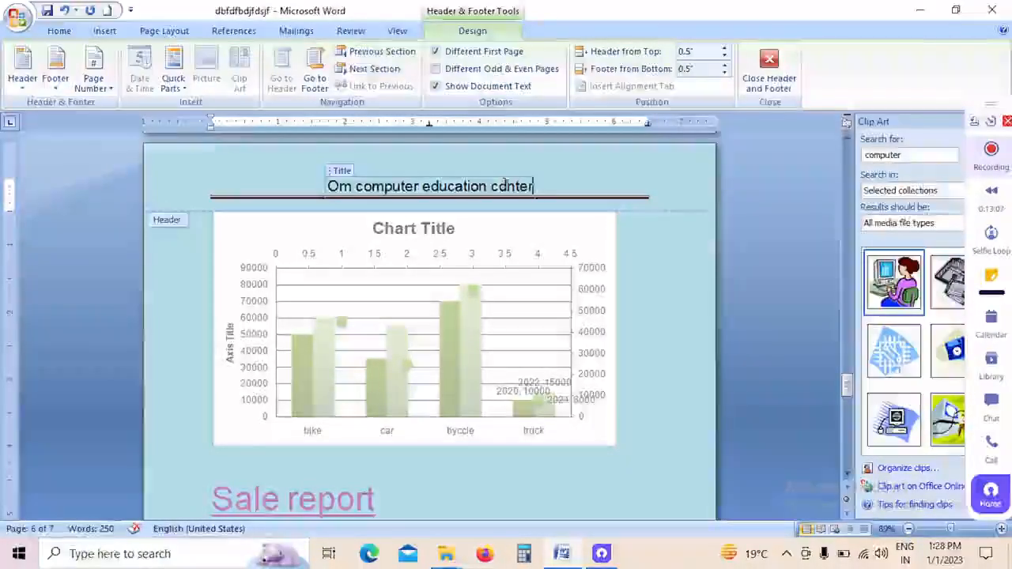
# Step: Correct the misspelled last word of the header title so it reads "Om computer education center"
pyautogui.press('Left')
pyautogui.press('Left')
pyautogui.press('Left')
pyautogui.press('Left')
pyautogui.write('e')
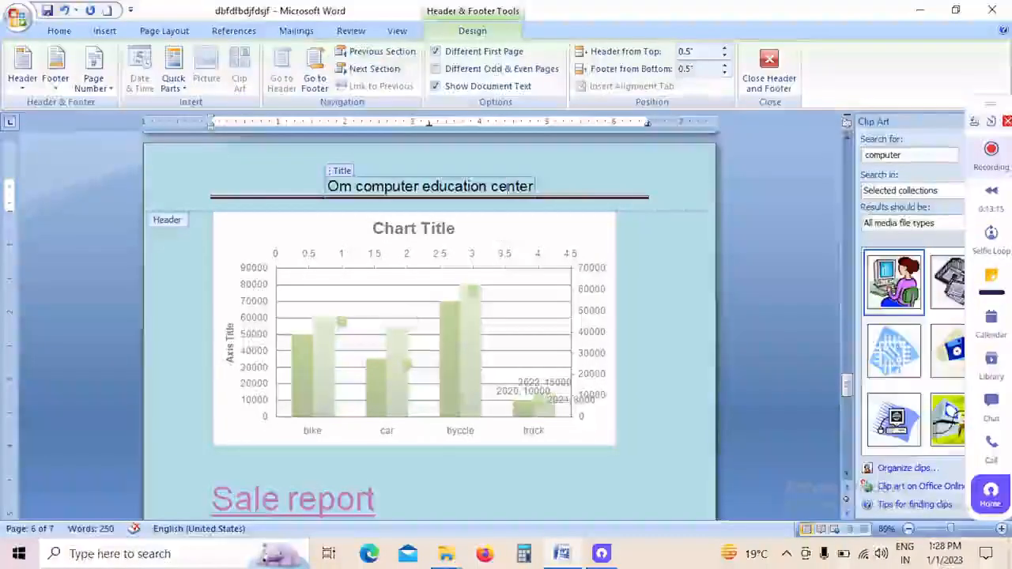
# Step: Examine the title header on the document's pages, and close header and footer editing
pyautogui.scroll(-3, 494, 292)
pyautogui.scroll(-8, 492, 289)
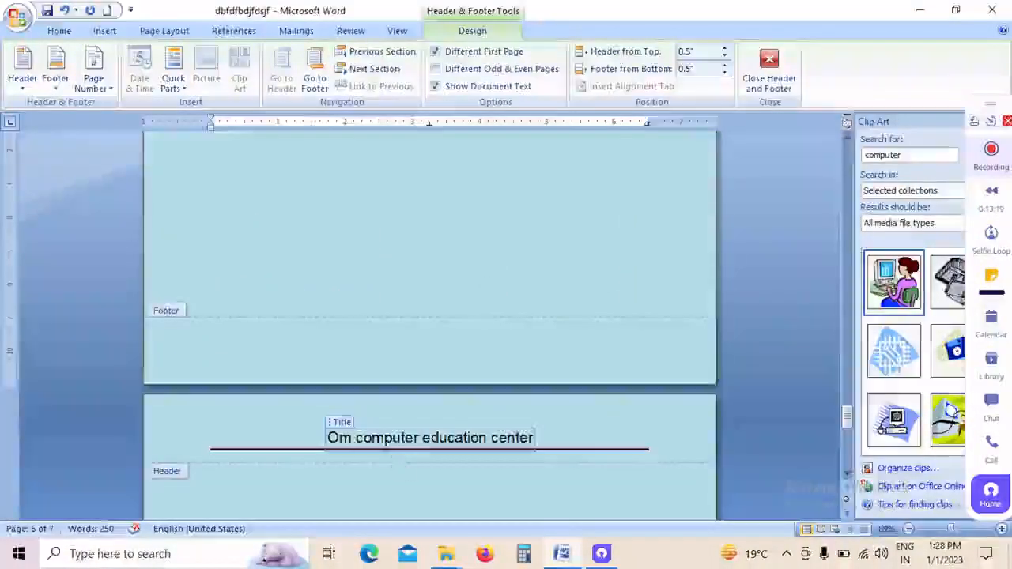
pyautogui.scroll(-3, 357, 359)
pyautogui.scroll(-5, 459, 334)
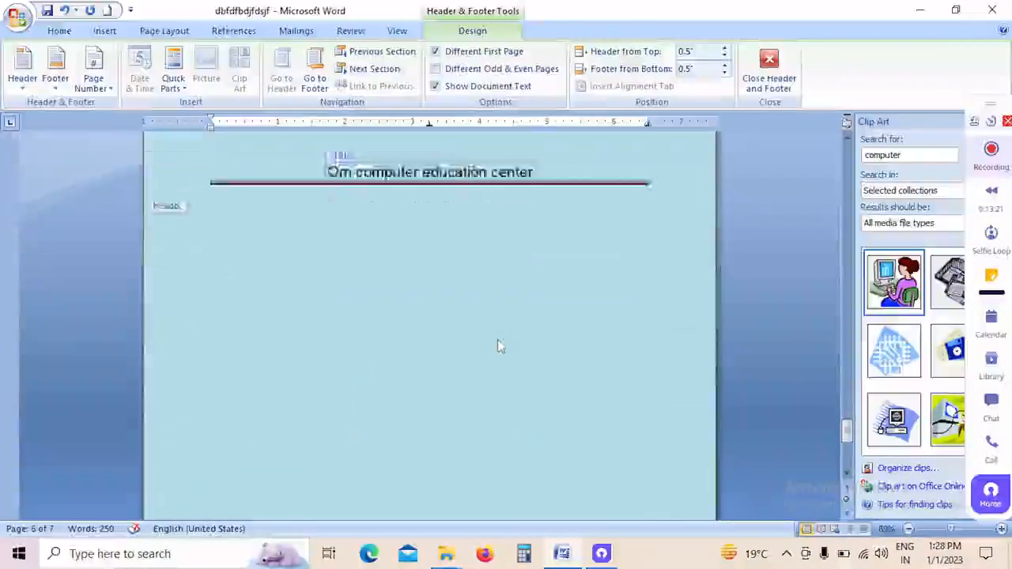
pyautogui.scroll(20, 442, 360)
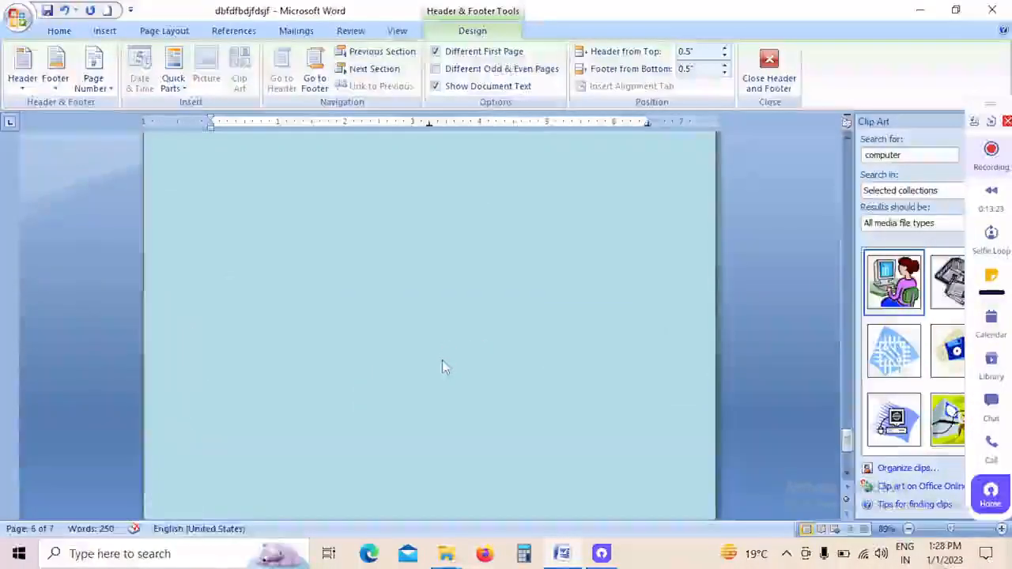
pyautogui.scroll(15, 443, 379)
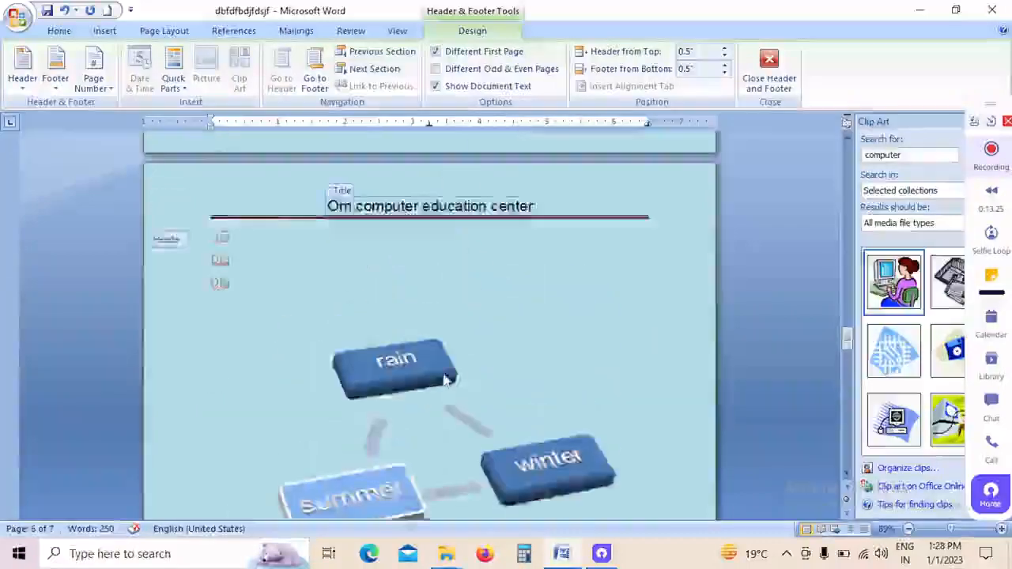
pyautogui.scroll(20, 410, 396)
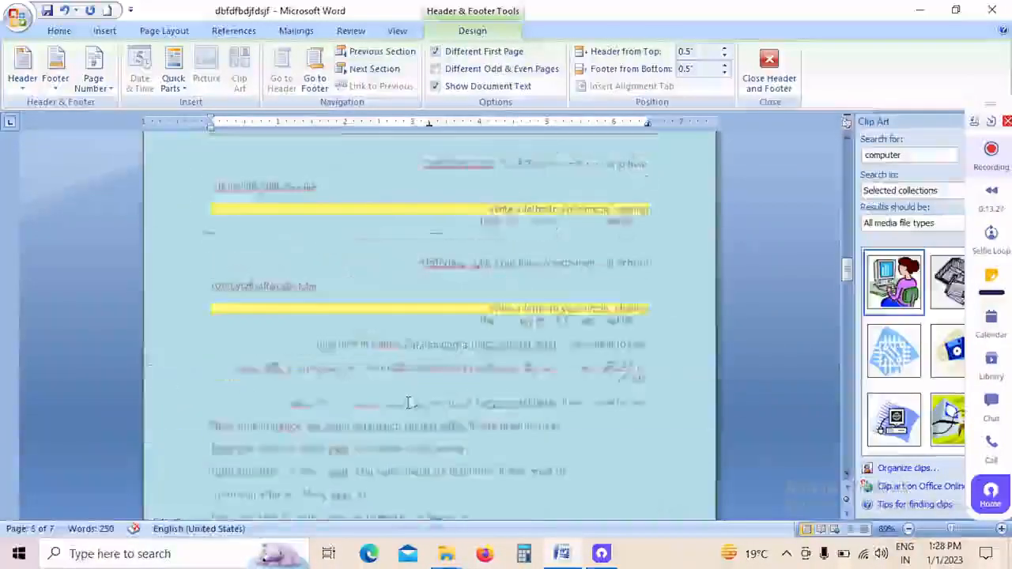
pyautogui.scroll(10, 409, 403)
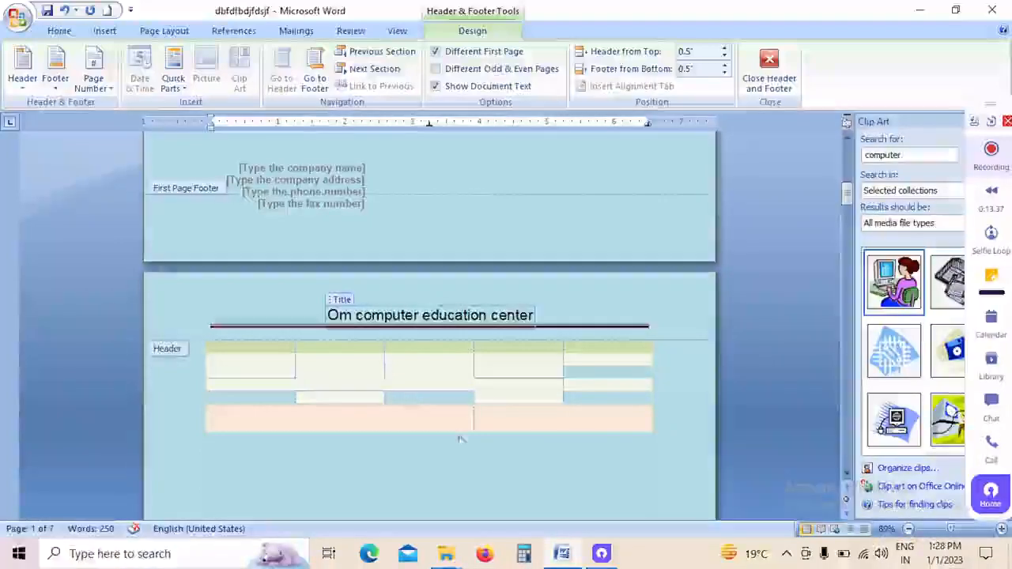
pyautogui.click(767, 77)
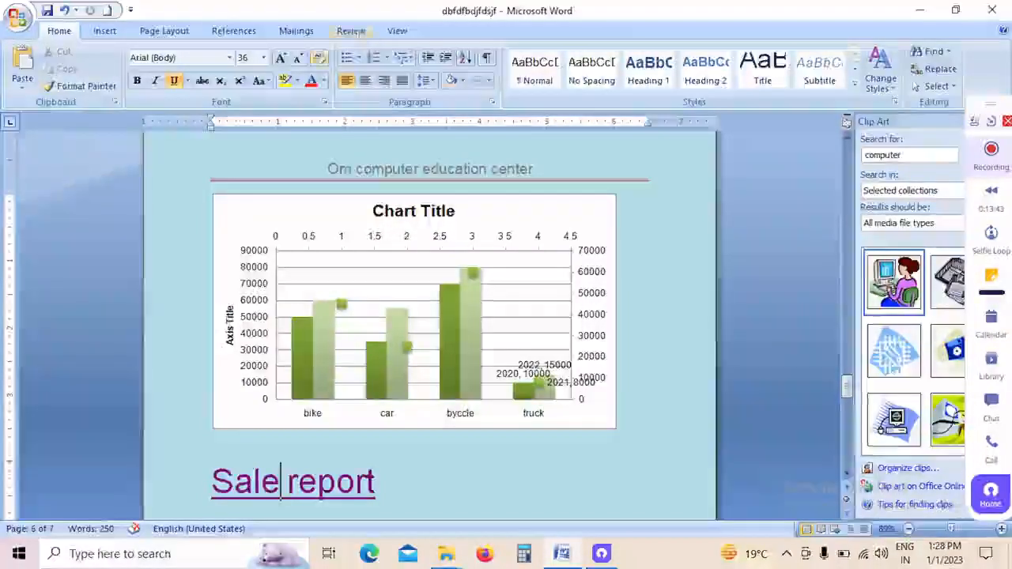
# Step: Insert the built-in Alphabet footer and enter "jgjhgfghfgjgjh" at its text placeholder
pyautogui.click(105, 30)
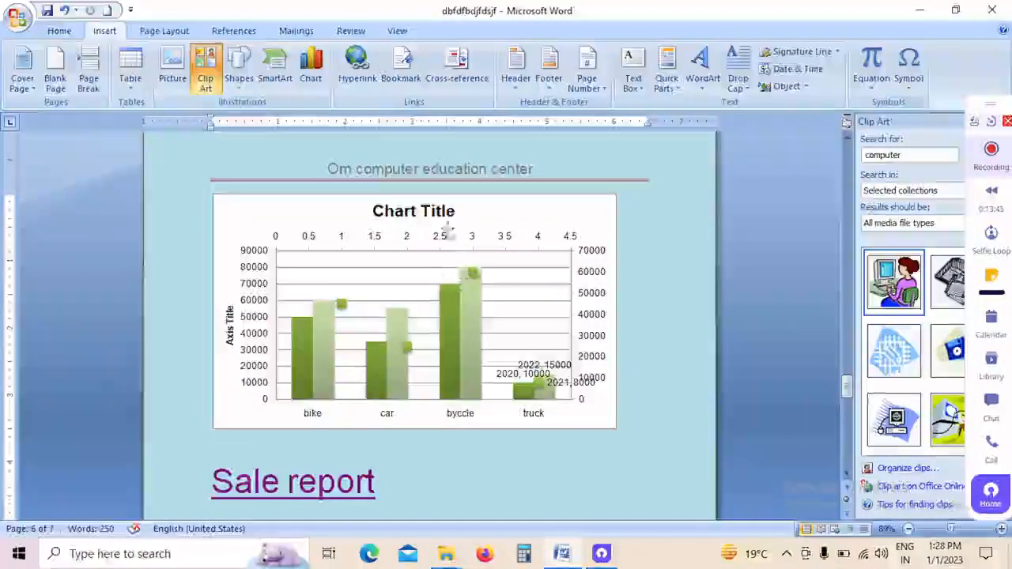
pyautogui.scroll(2, 427, 223)
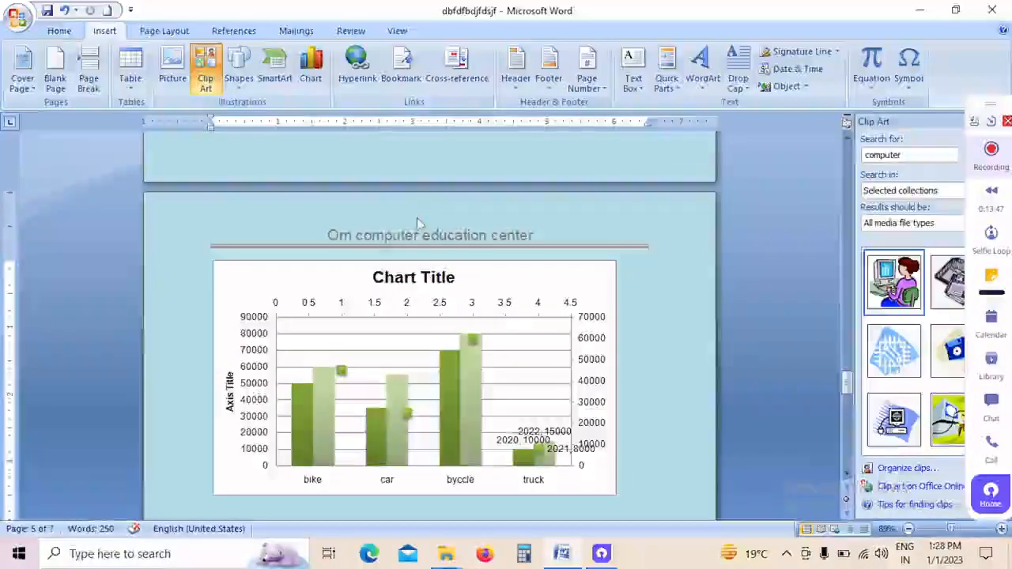
pyautogui.scroll(-10, 417, 218)
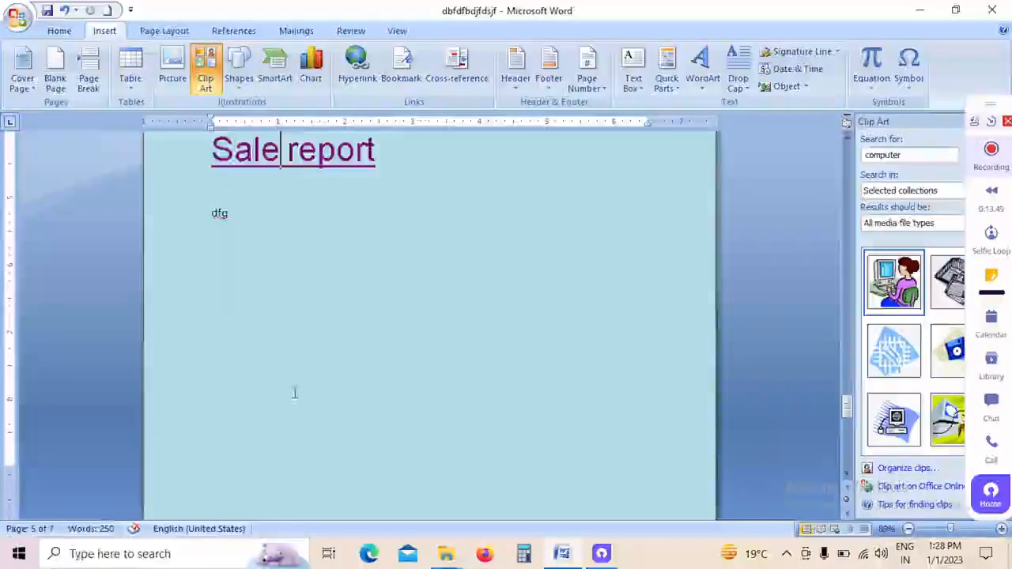
pyautogui.scroll(-5, 294, 394)
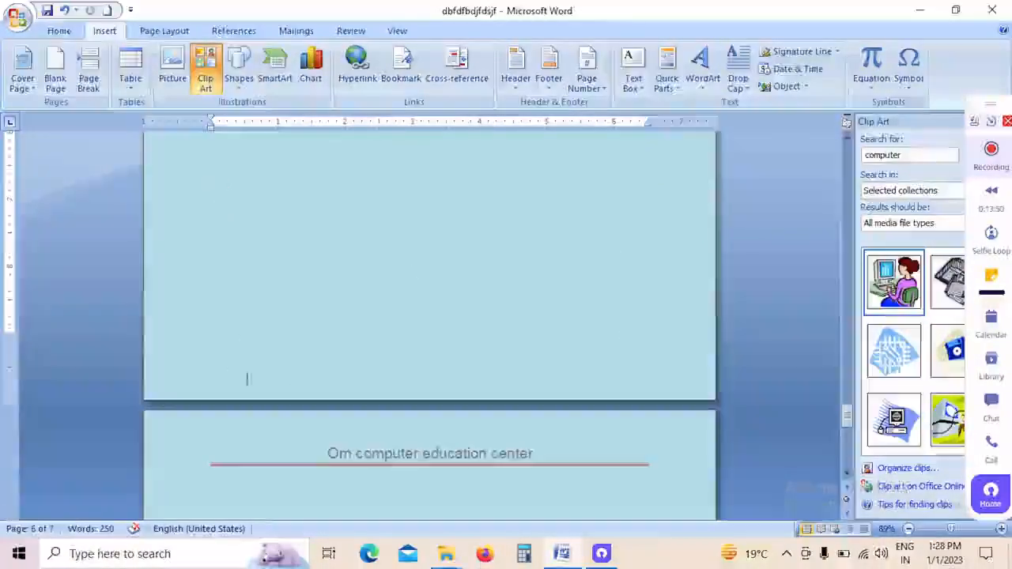
pyautogui.click(551, 85)
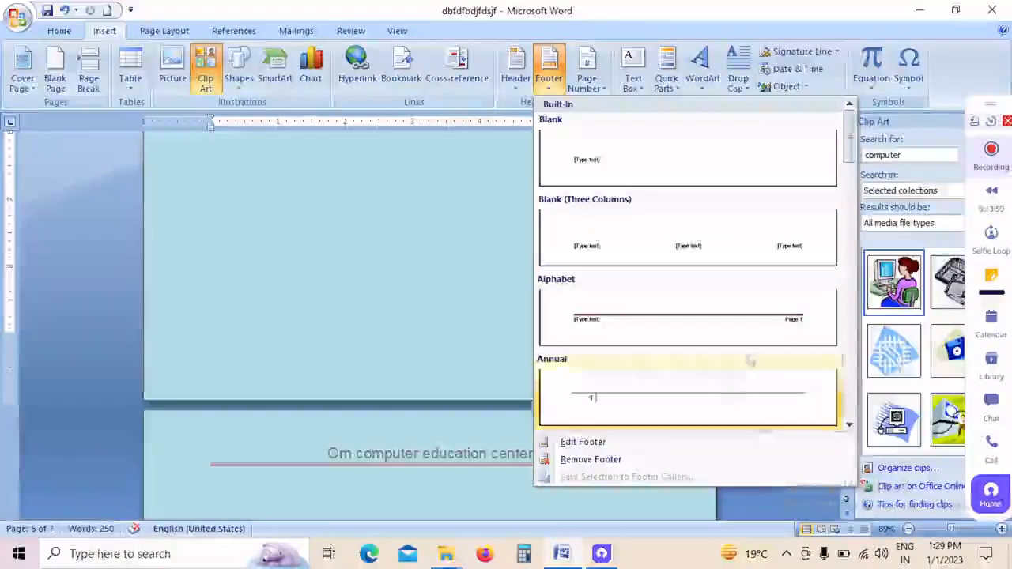
pyautogui.click(672, 313)
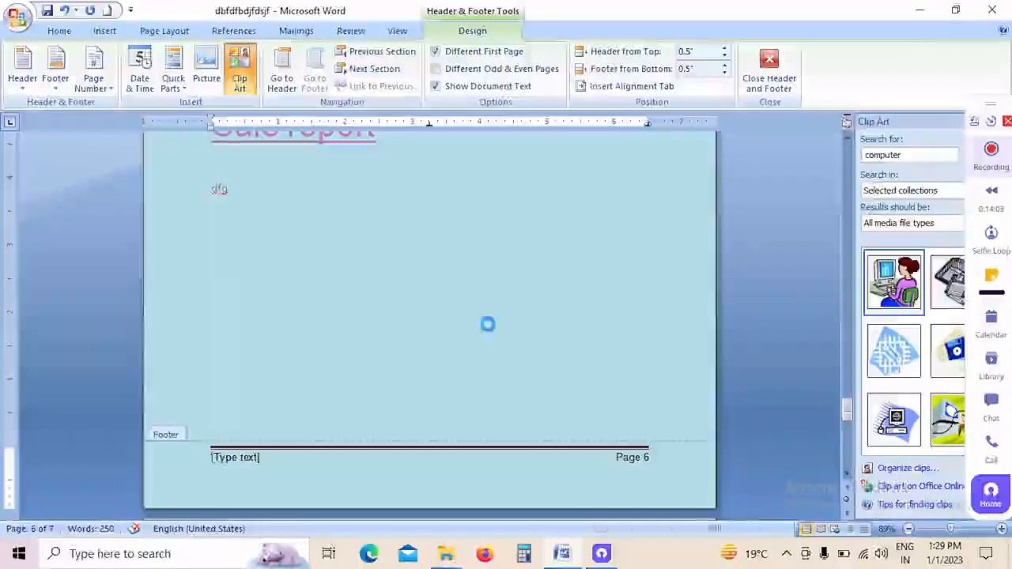
pyautogui.write('jgjhgfghfgjg')
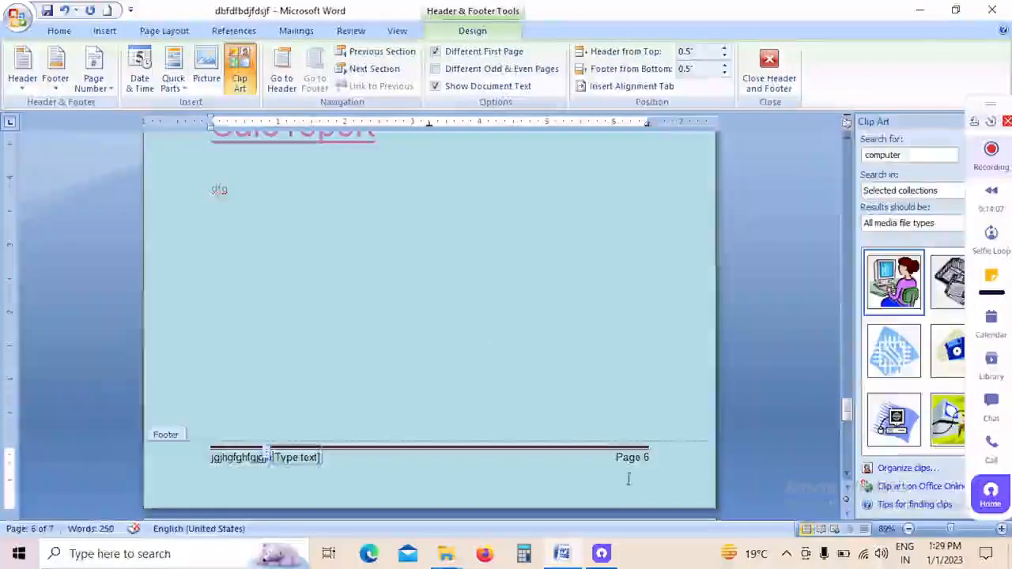
# Step: Insert page numbers at the top of the pages using the Plain Number 1 style
pyautogui.scroll(15, 593, 407)
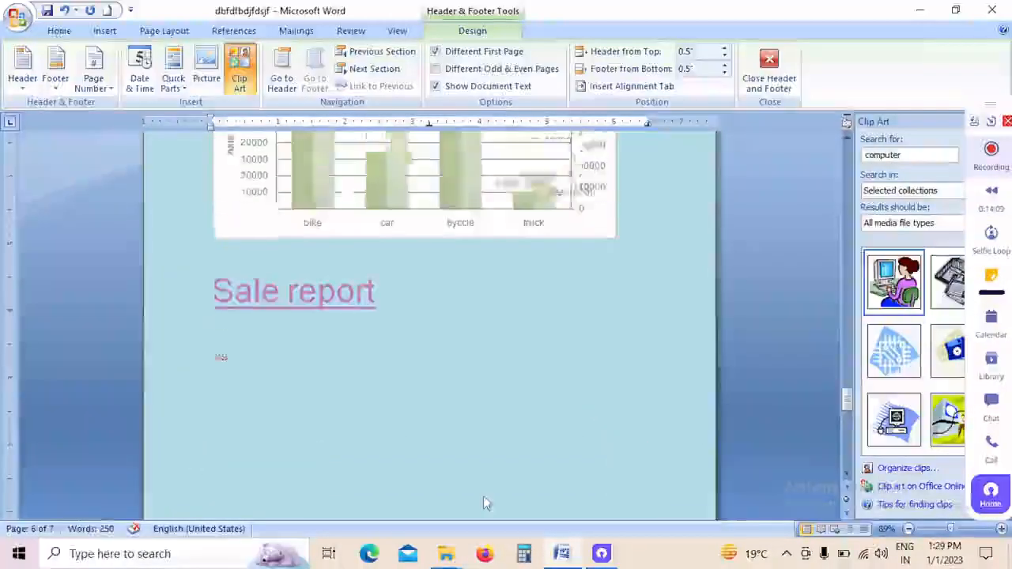
pyautogui.scroll(20, 593, 407)
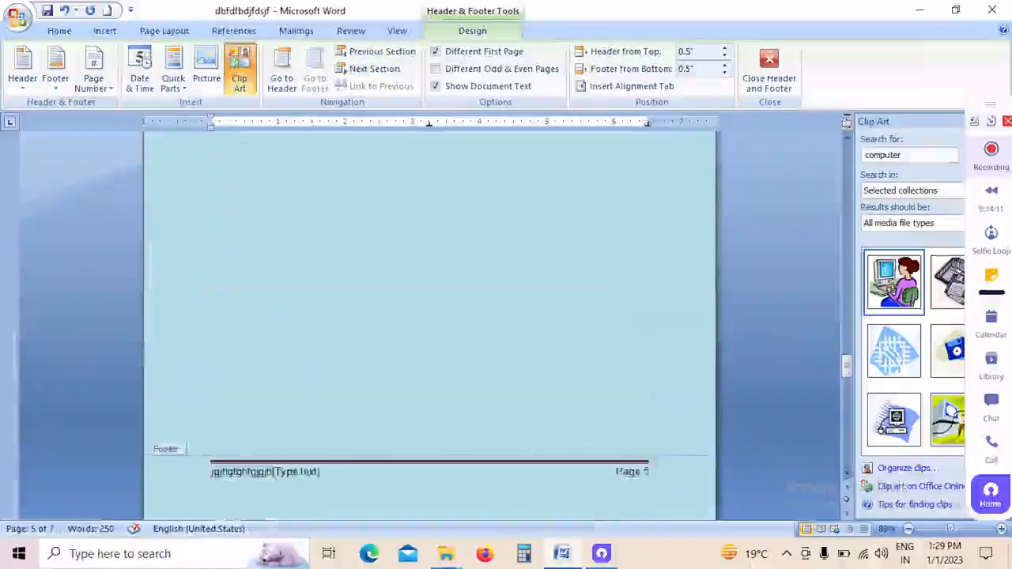
pyautogui.scroll(4, 278, 320)
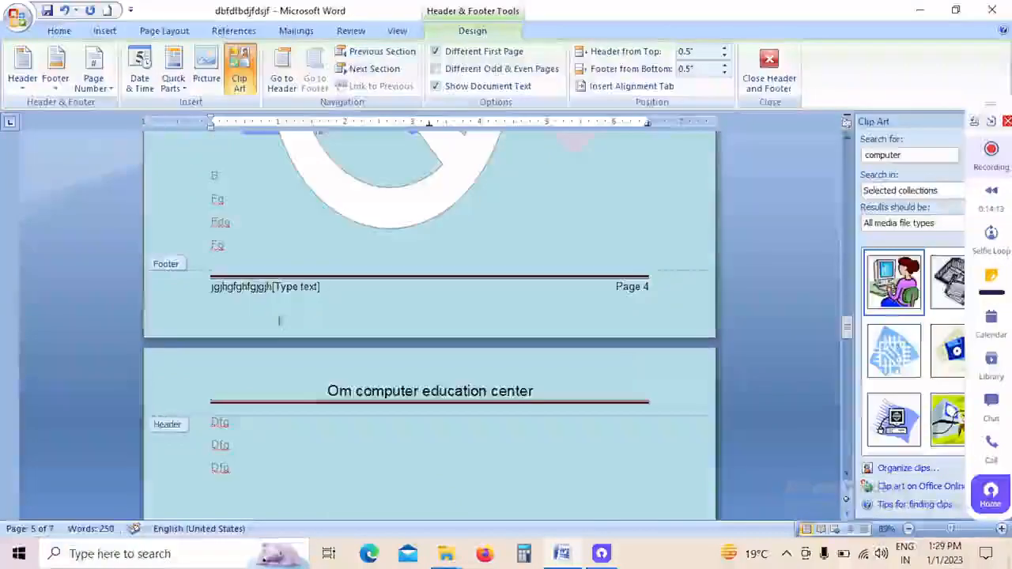
pyautogui.scroll(15, 263, 308)
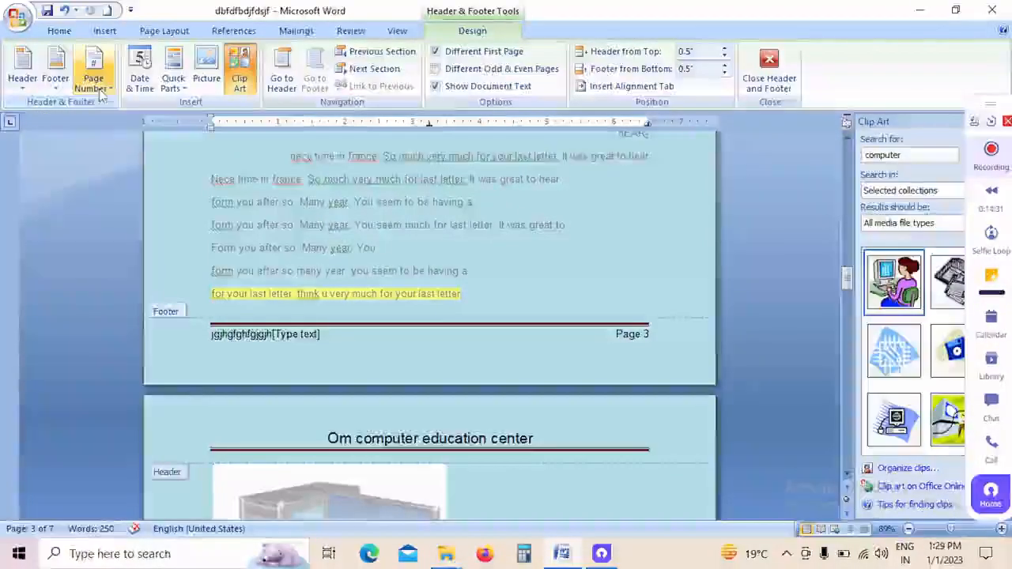
pyautogui.click(93, 83)
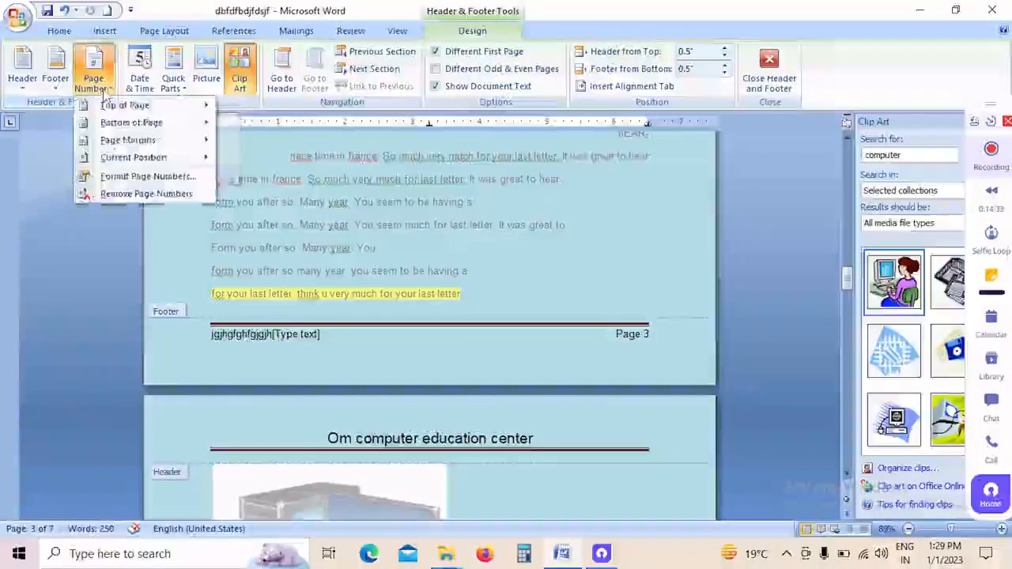
pyautogui.moveTo(118, 105)
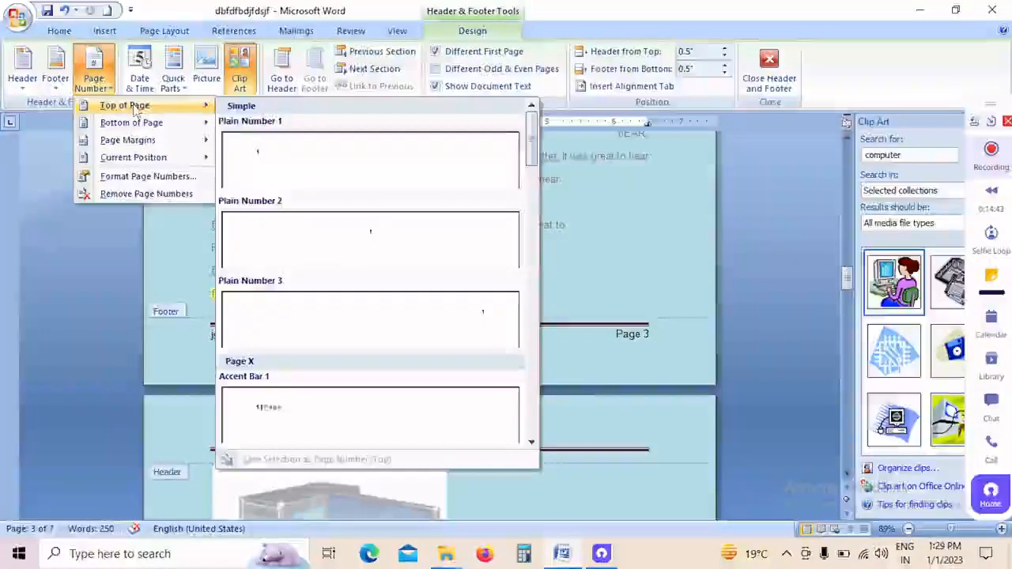
pyautogui.click(270, 173)
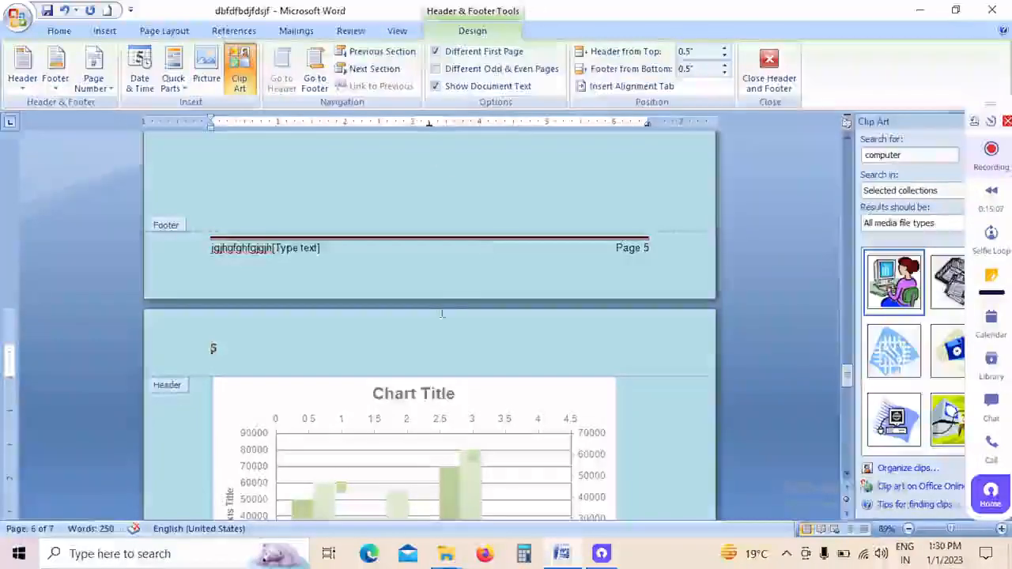
# Step: Set the header distance from the top to 1" and the footer distance from the bottom to 0.1", and close header and footer editing
pyautogui.click(724, 49)
pyautogui.click(723, 49)
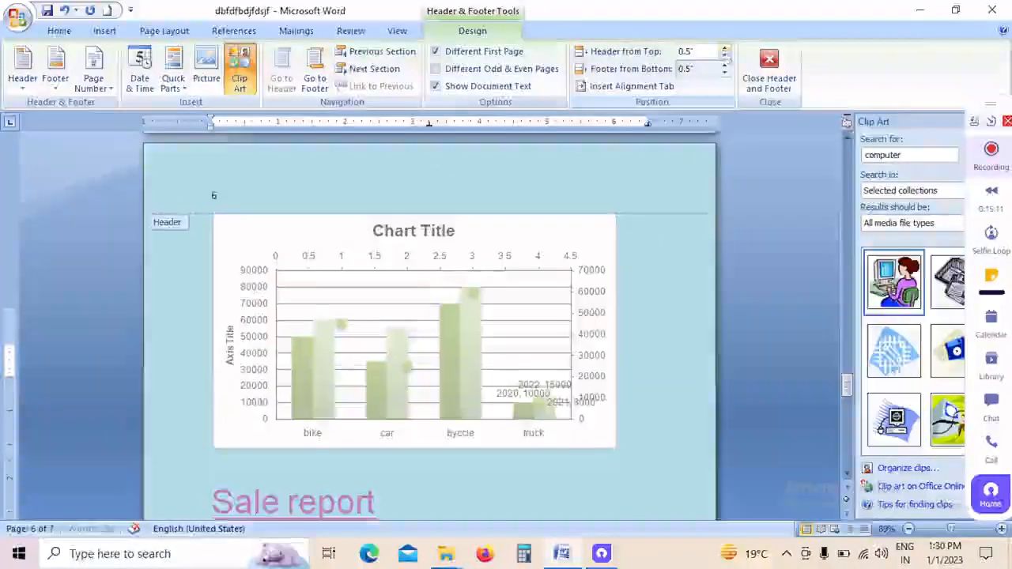
pyautogui.click(724, 49)
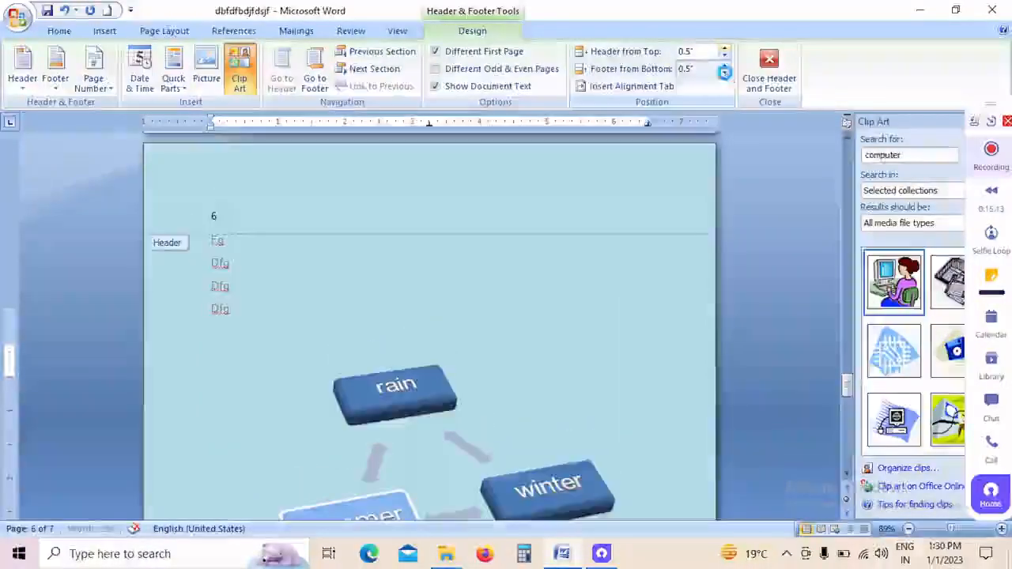
pyautogui.click(773, 89)
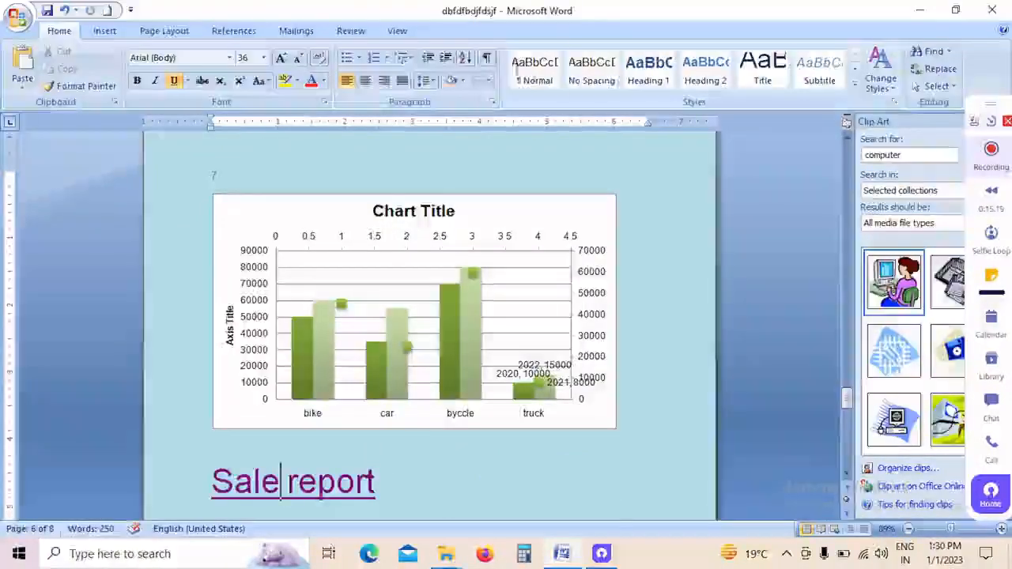
# Step: Insert an Alphabet Quote text box within the "Sale report" line and replace its placeholder with "ughkugyghjguyggyggyghjgyggigig"
pyautogui.click(115, 31)
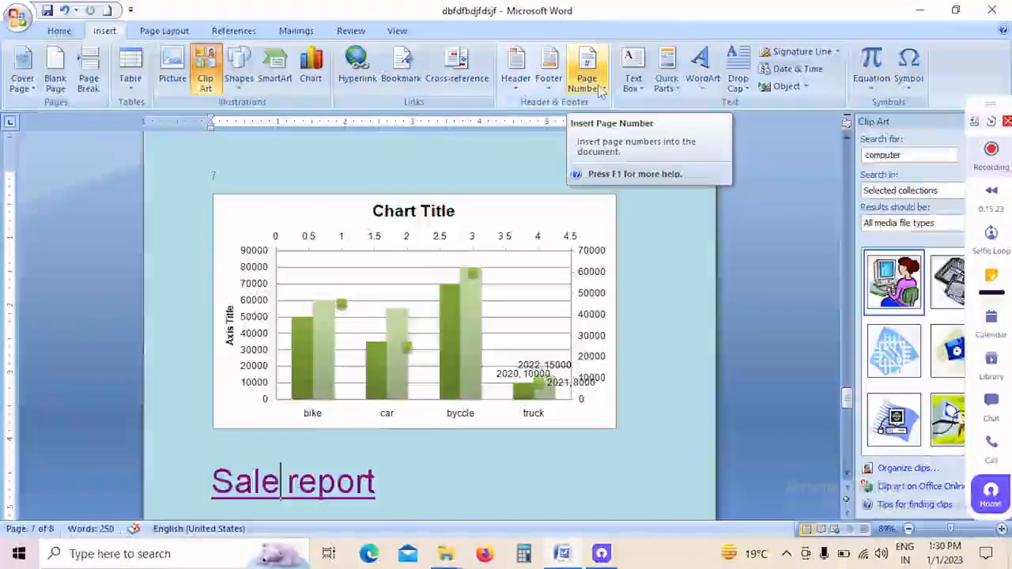
pyautogui.click(647, 97)
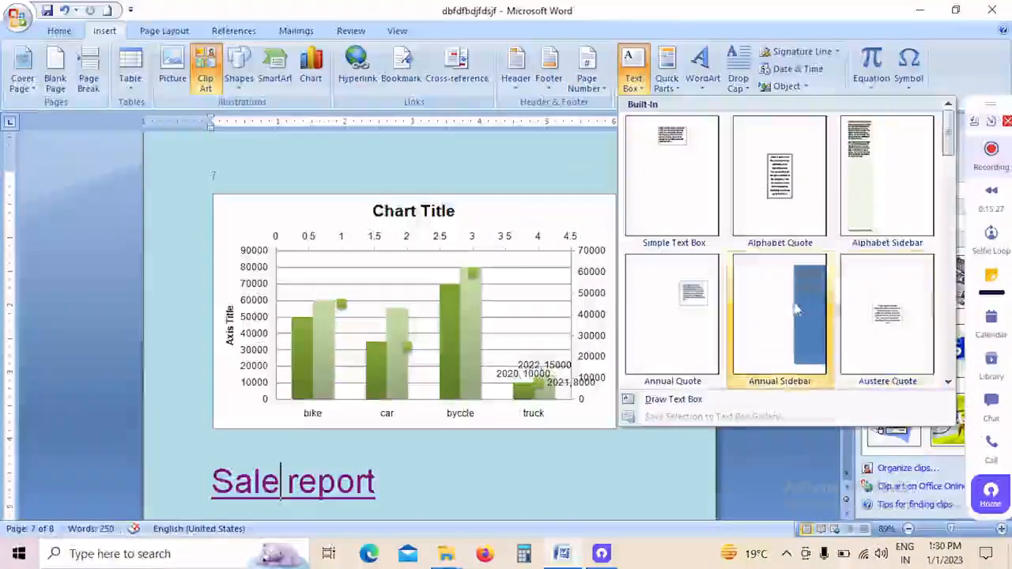
pyautogui.click(787, 197)
pyautogui.scroll(-3, 449, 354)
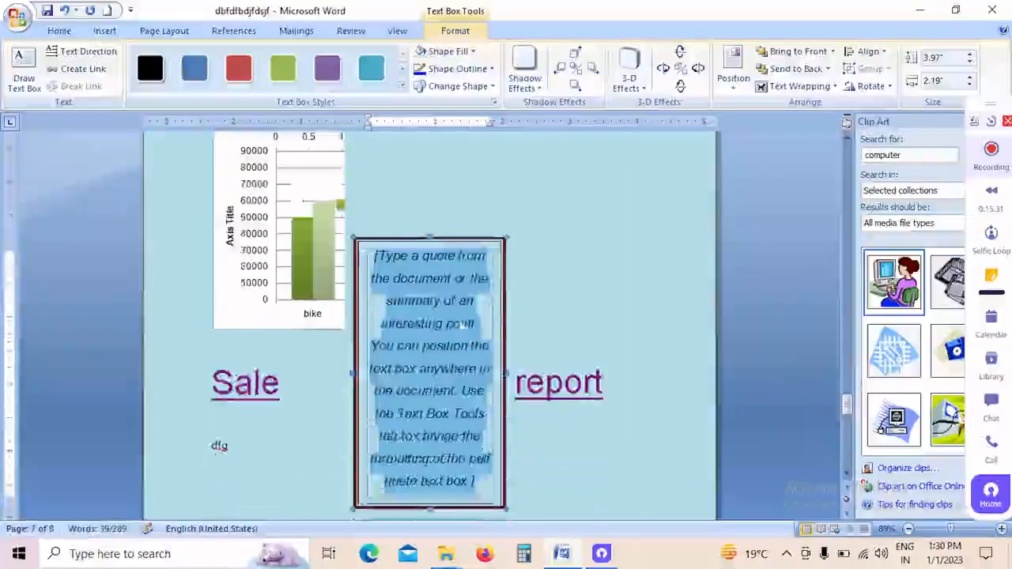
pyautogui.write('////ugyghyguyggyggyg')
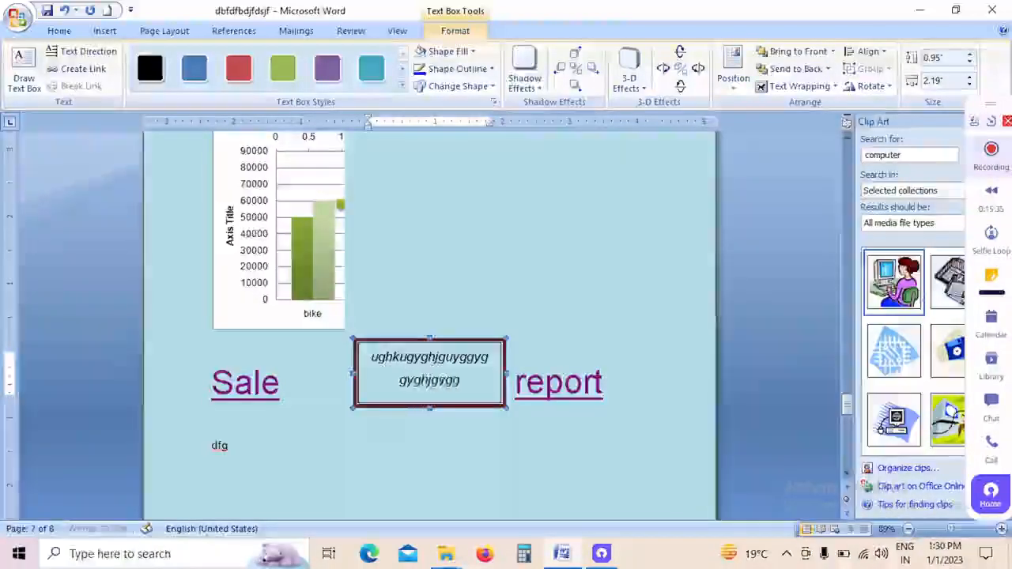
pyautogui.write('igig')
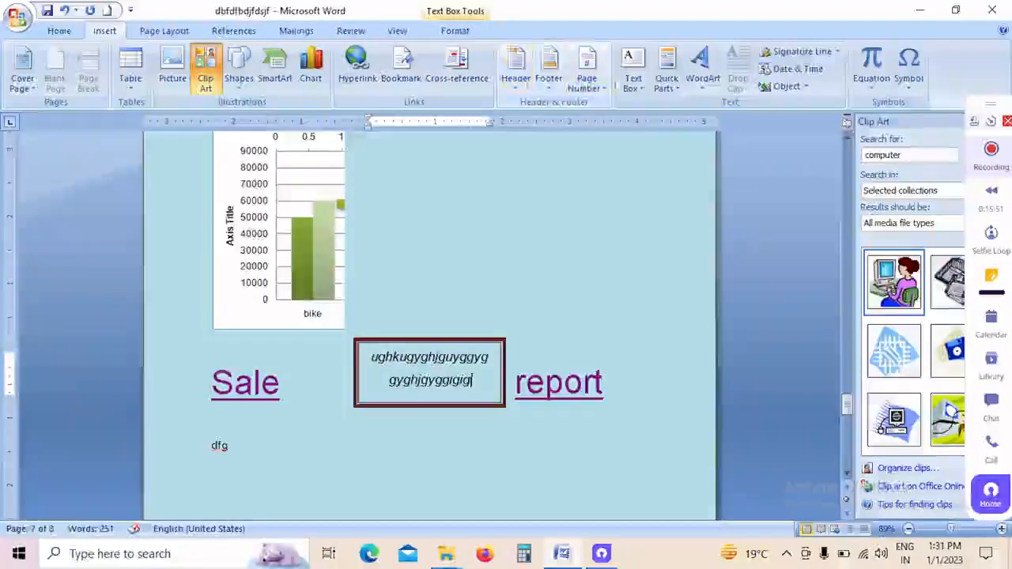
# Step: Start a new WordArt object by choosing a style from the WordArt gallery
pyautogui.click(702, 64)
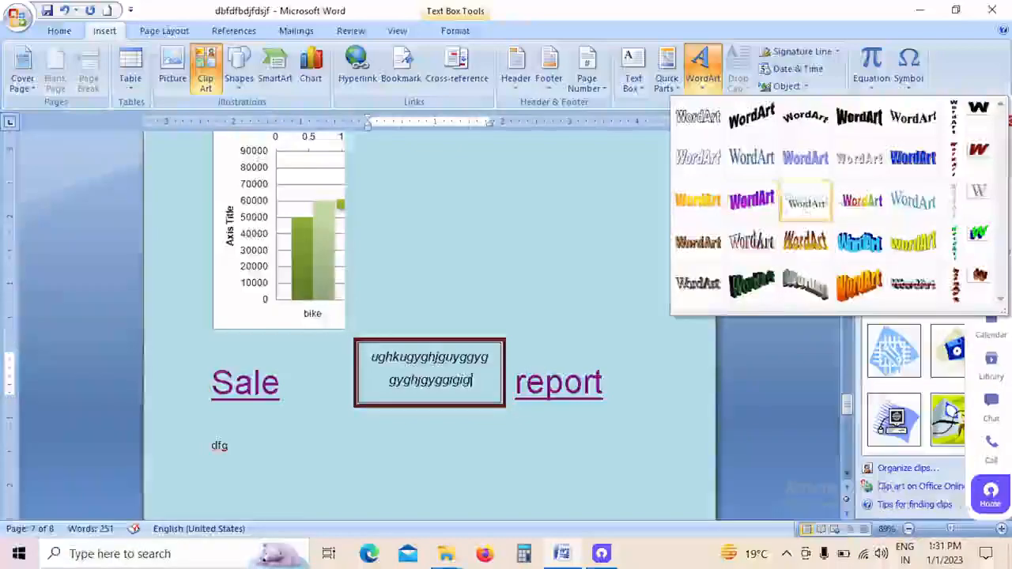
pyautogui.click(806, 158)
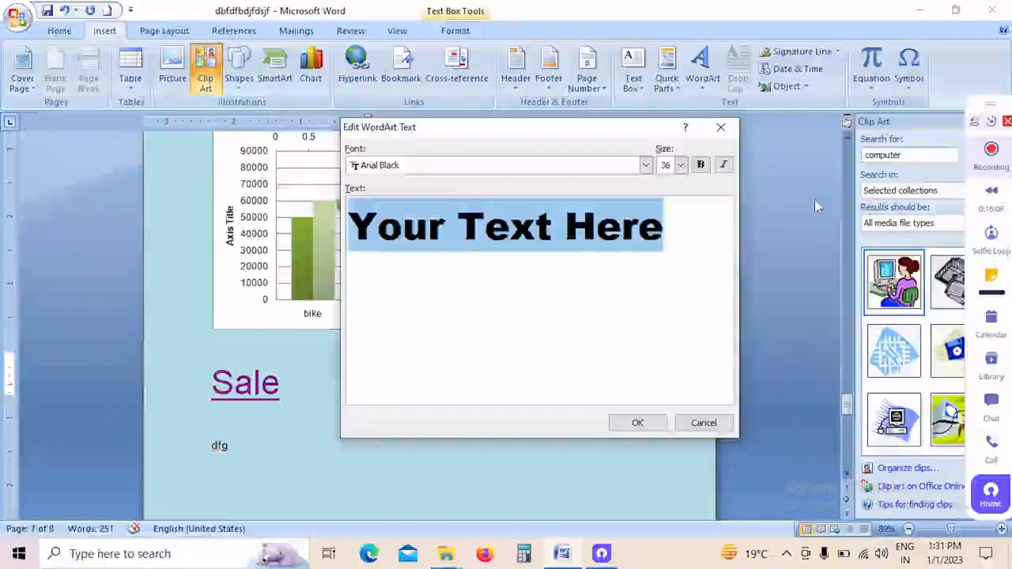
pyautogui.write('fugdfkdfkfdeuw')
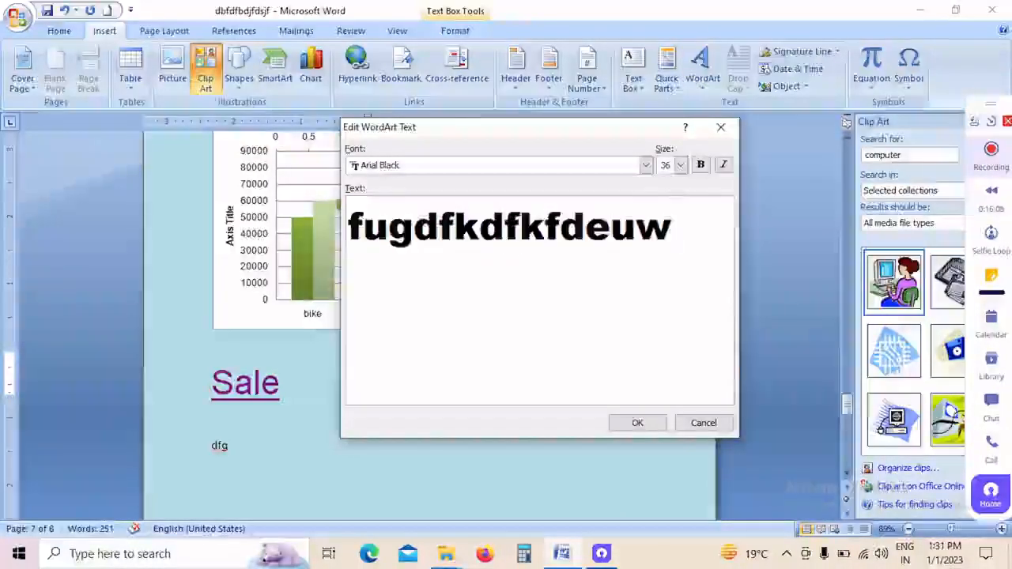
pyautogui.press('BackSpace')
pyautogui.press('BackSpace')
pyautogui.press('BackSpace')
pyautogui.press('BackSpace')
pyautogui.press('BackSpace')
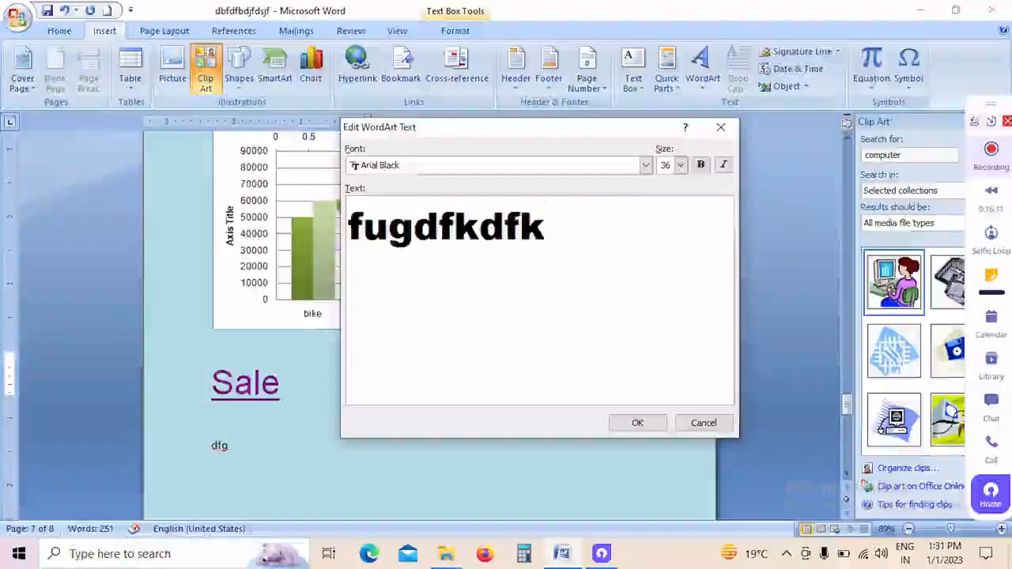
pyautogui.press('BackSpace')
pyautogui.press('BackSpace')
pyautogui.press('BackSpace')
pyautogui.press('BackSpace')
pyautogui.press('BackSpace')
pyautogui.press('BackSpace')
pyautogui.press('BackSpace')
pyautogui.press('BackSpace')
pyautogui.press('BackSpace')
# Step: Enter "om computer" as the text of the new WordArt, correcting the misspelling
pyautogui.write('om c')
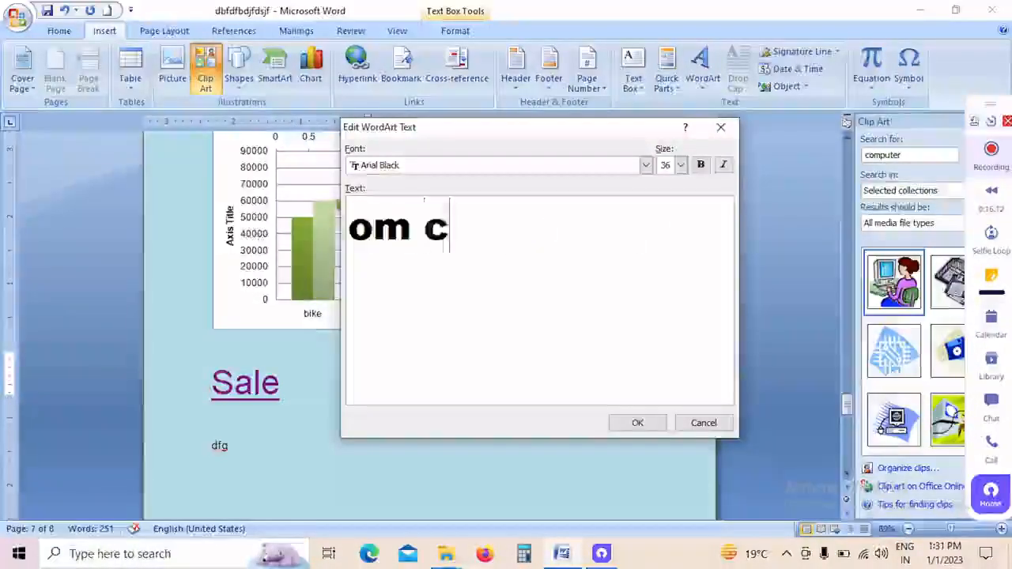
pyautogui.write('ompyter')
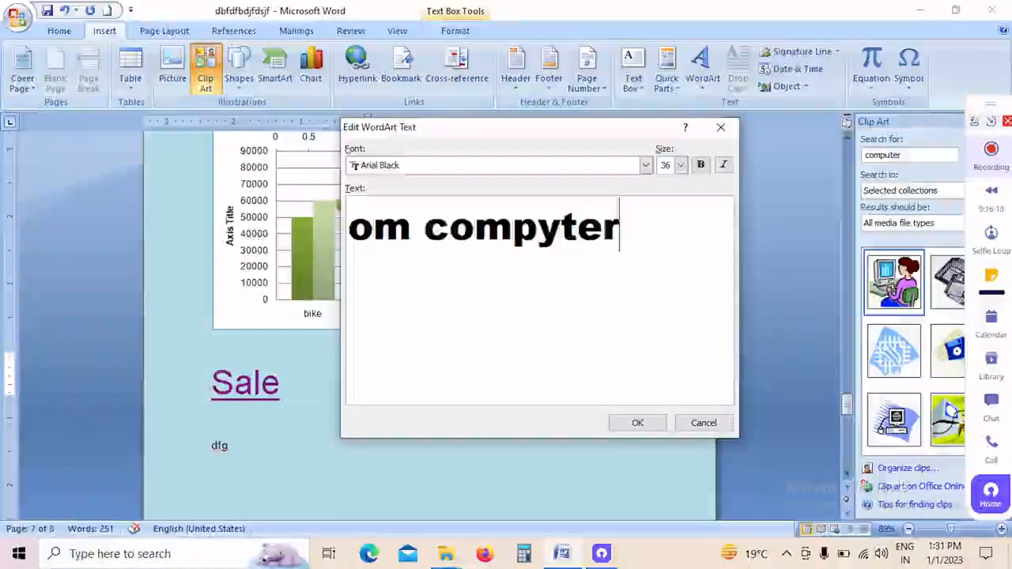
pyautogui.press('BackSpace')
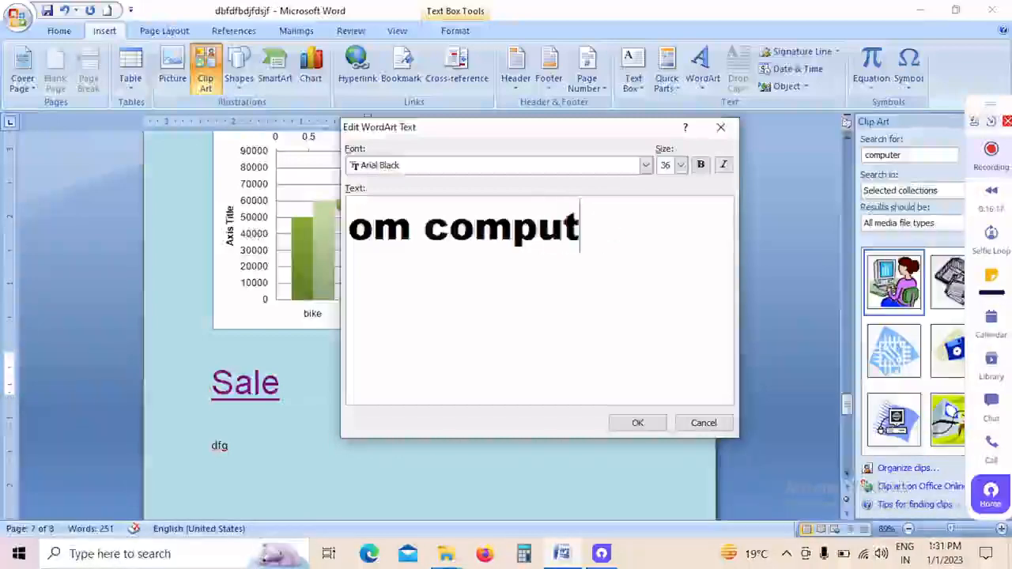
pyautogui.write('er')
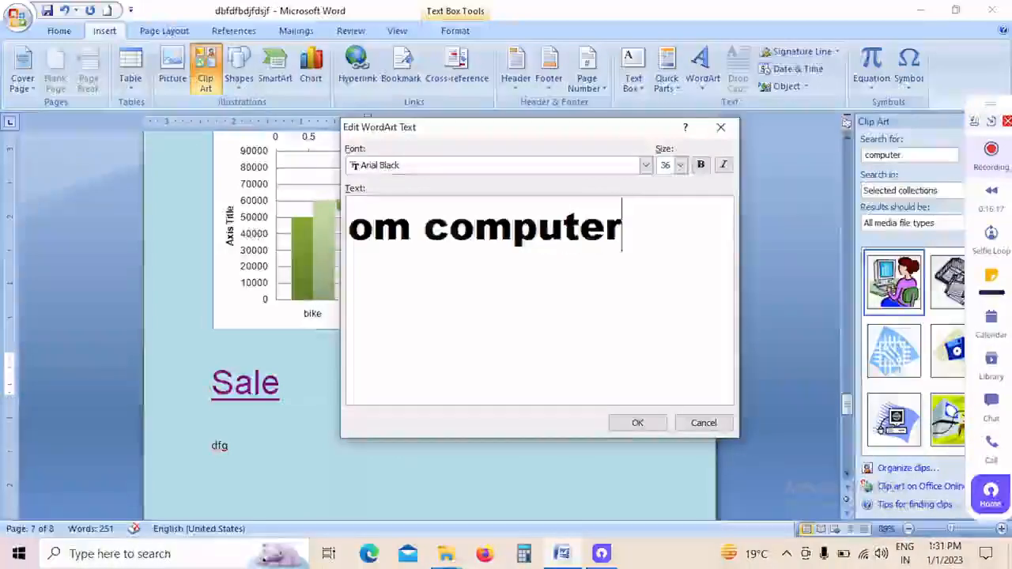
# Step: Format the WordArt text as Arno Pro Caption, size 80, bold and italic, and insert it into the text box
pyautogui.click(645, 165)
pyautogui.scroll(-2, 464, 238)
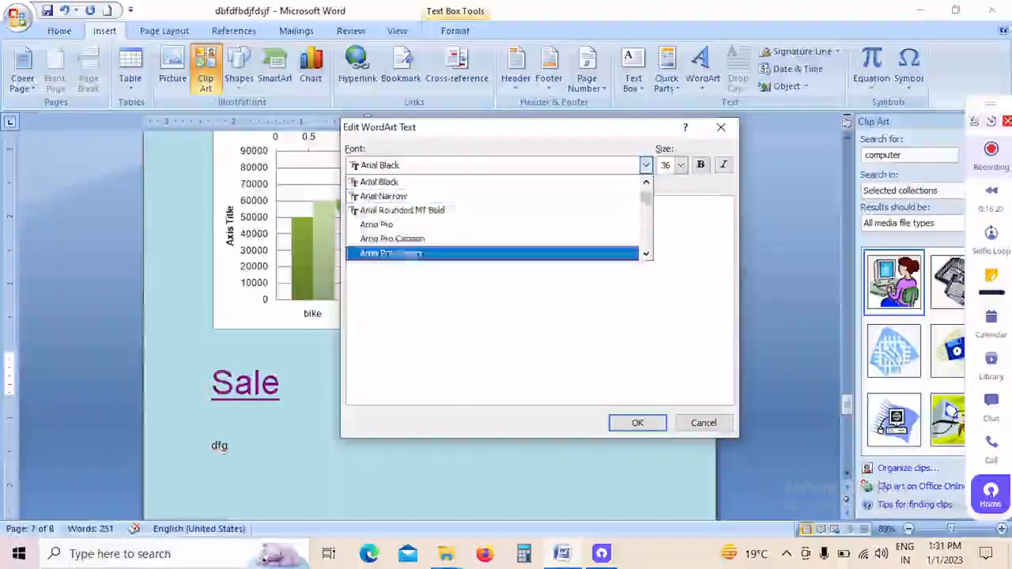
pyautogui.click(443, 239)
pyautogui.click(681, 165)
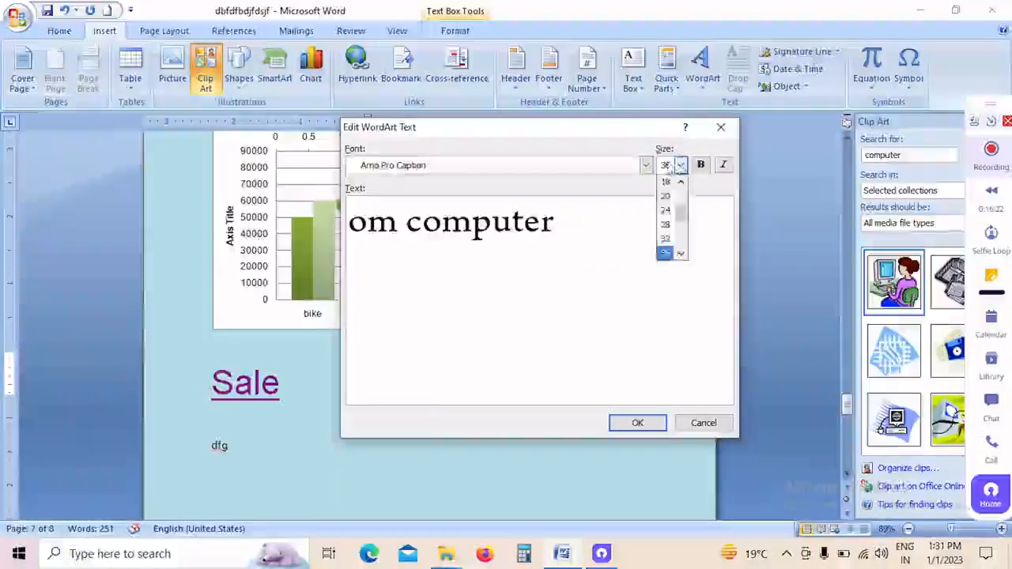
pyautogui.scroll(-3, 672, 217)
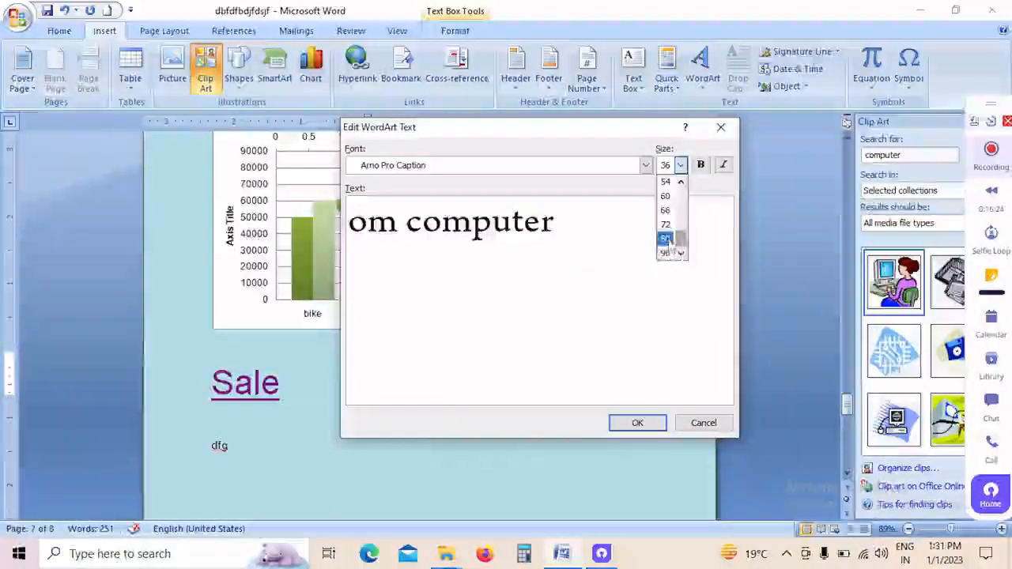
pyautogui.click(666, 239)
pyautogui.click(706, 171)
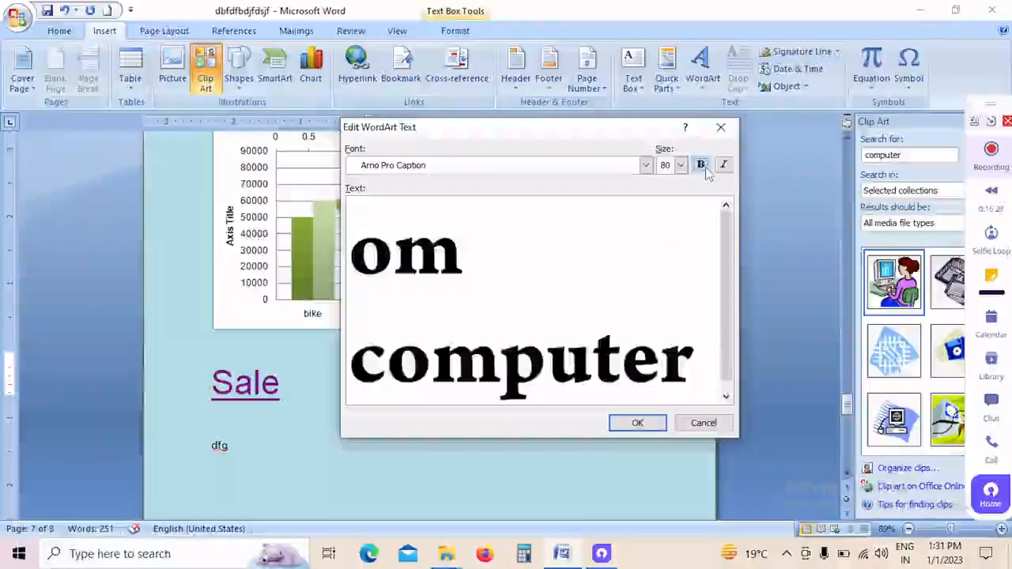
pyautogui.click(725, 167)
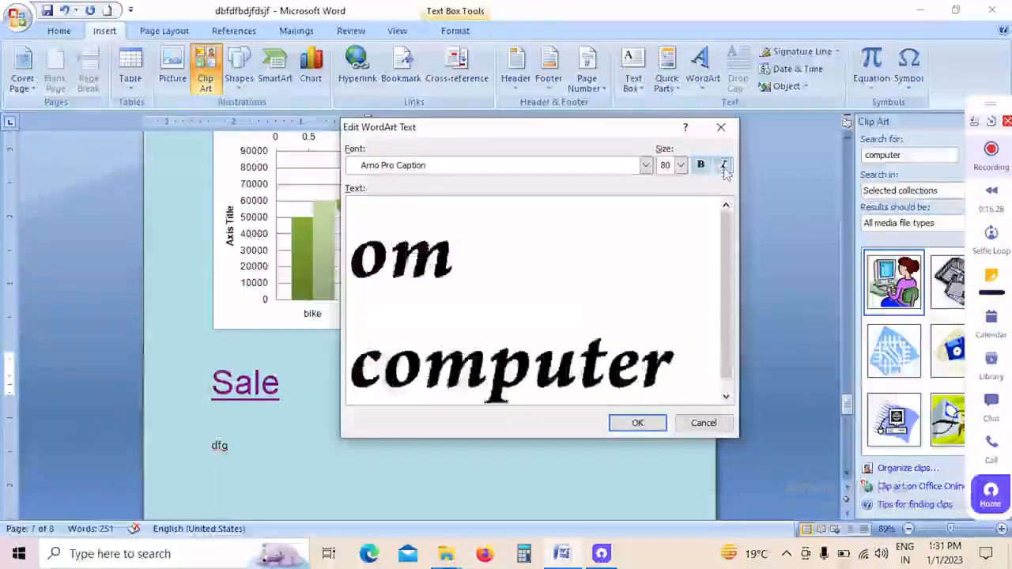
pyautogui.click(625, 425)
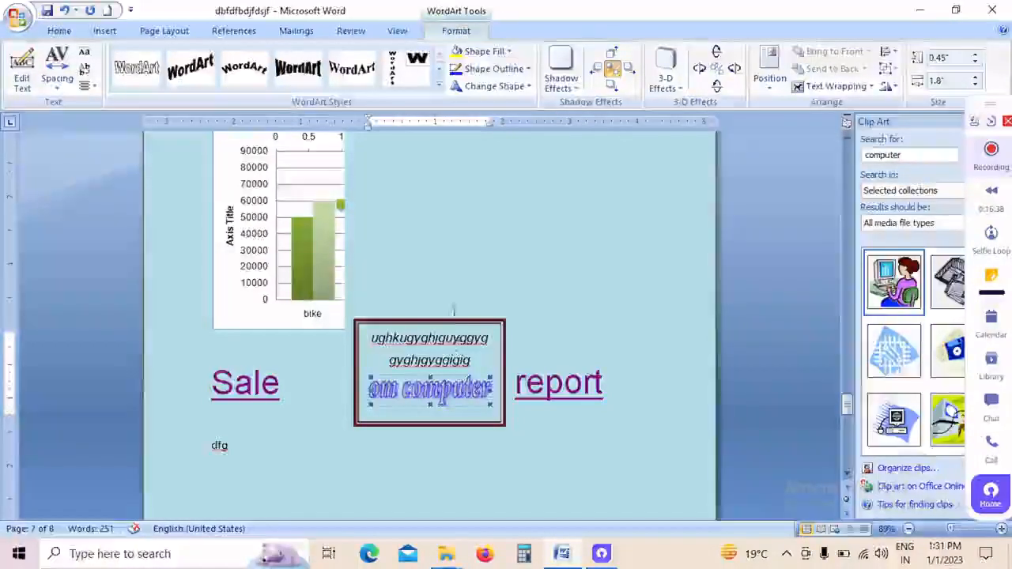
# Step: Start a second WordArt on the empty line below "dfg" using the gallery's second-row, fifth style, with the text "om computer"
pyautogui.scroll(-2, 480, 308)
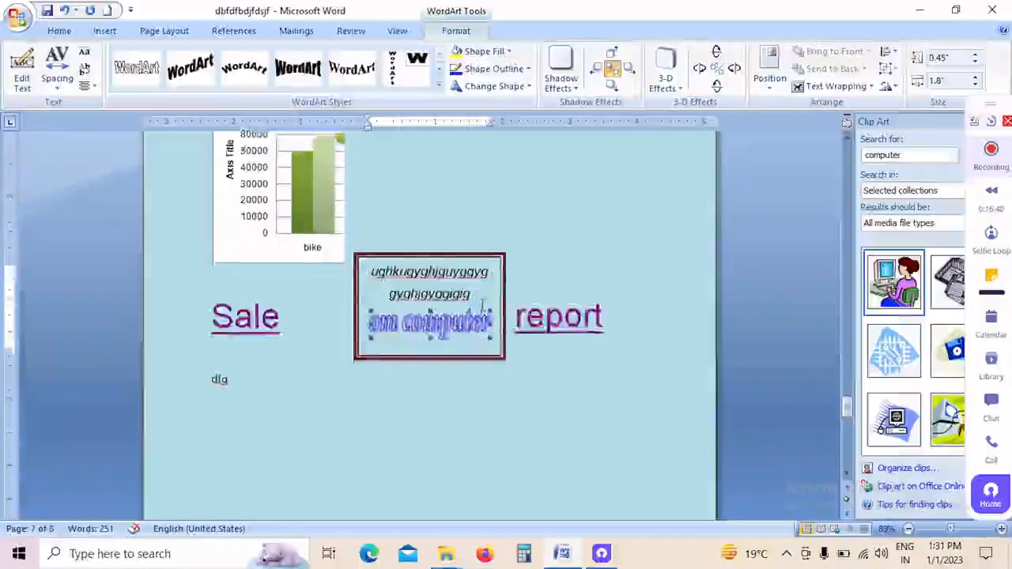
pyautogui.scroll(-3, 481, 308)
pyautogui.click(398, 326)
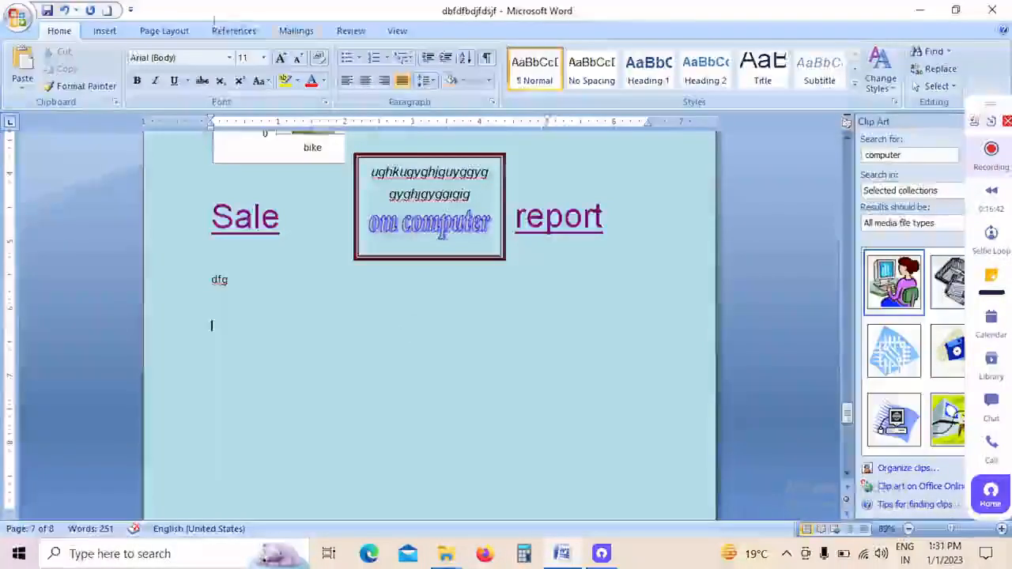
pyautogui.click(104, 31)
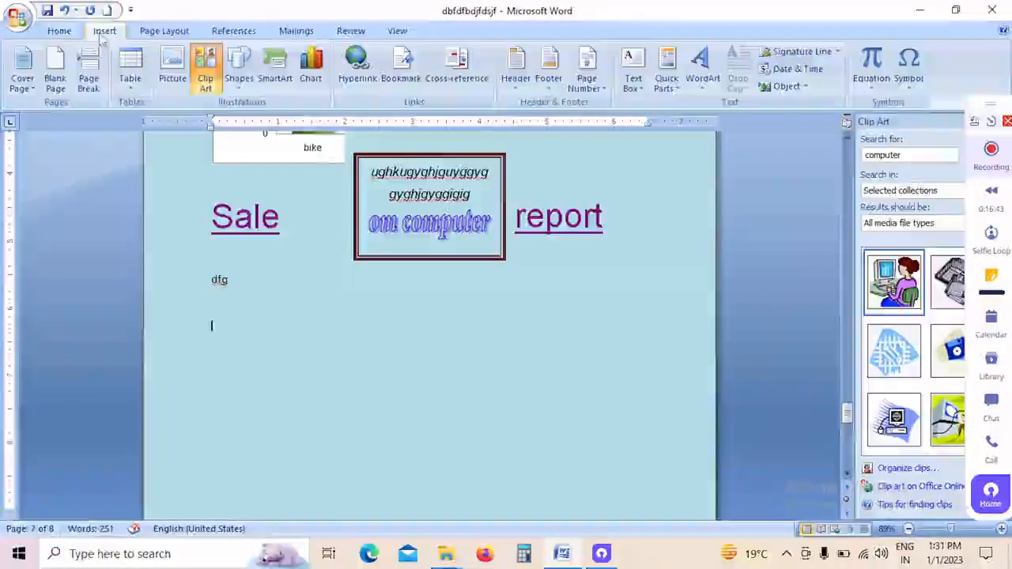
pyautogui.click(702, 91)
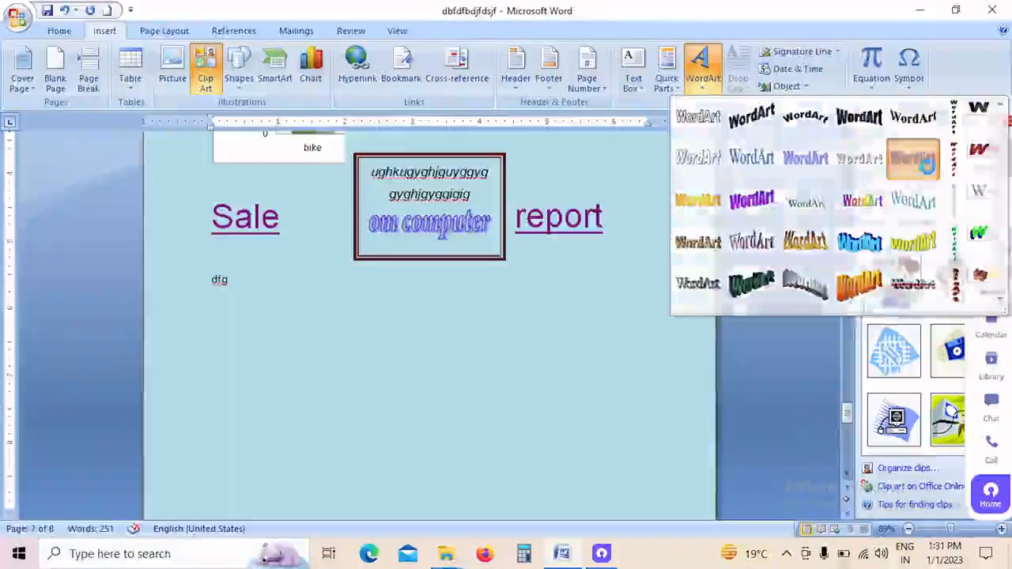
pyautogui.click(925, 162)
pyautogui.write('om')
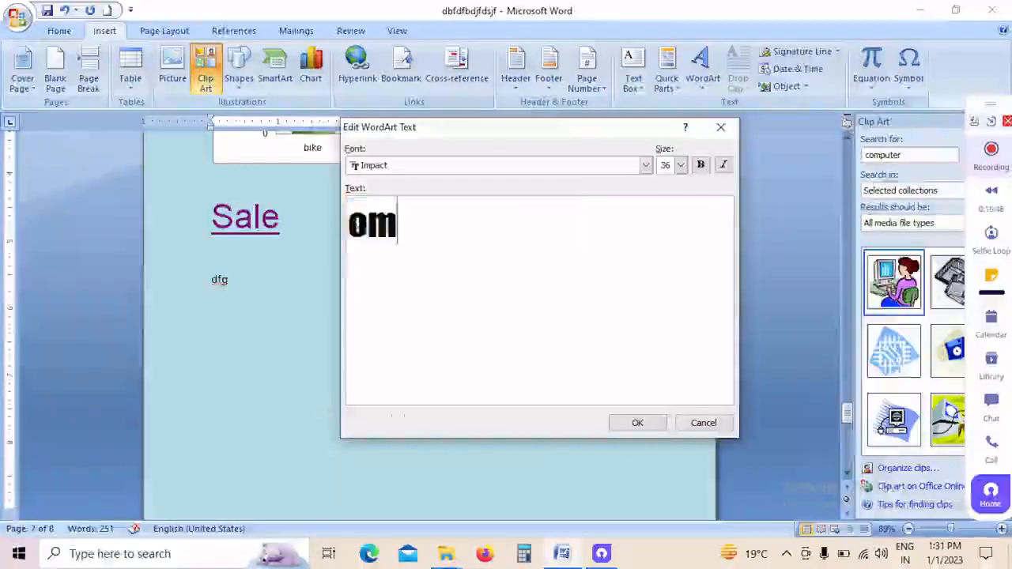
pyautogui.write(' computer')
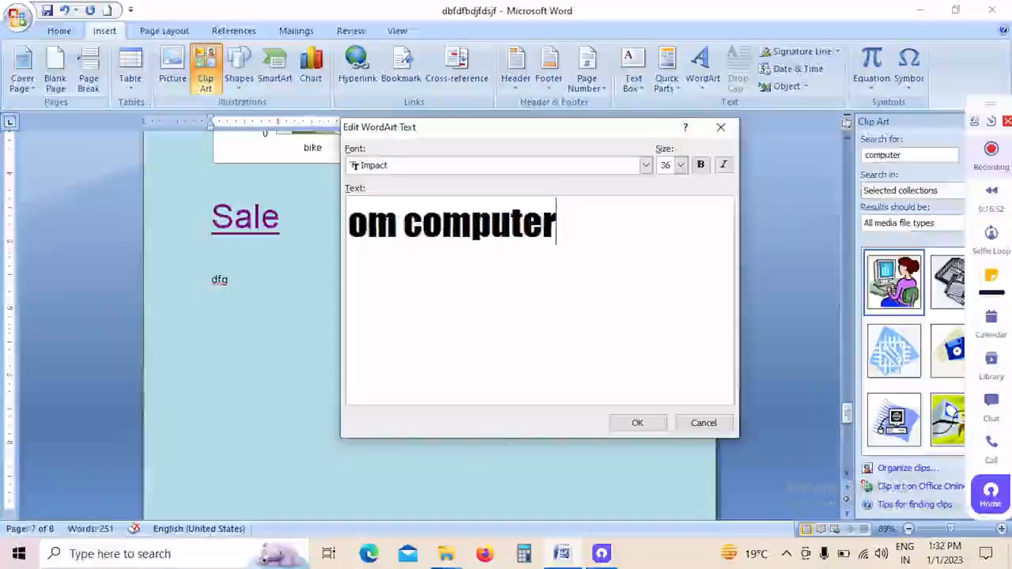
# Step: Make the second WordArt's text bold with a larger font size, insert it, and enlarge it to about 2.14" high and 5.87" wide
pyautogui.click(696, 168)
pyautogui.click(681, 165)
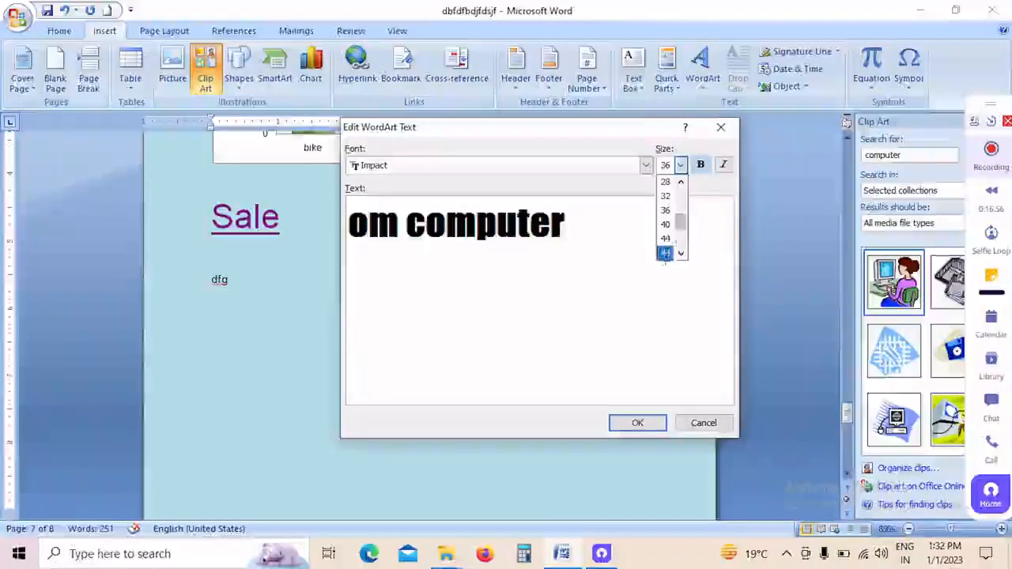
pyautogui.click(665, 238)
pyautogui.click(638, 424)
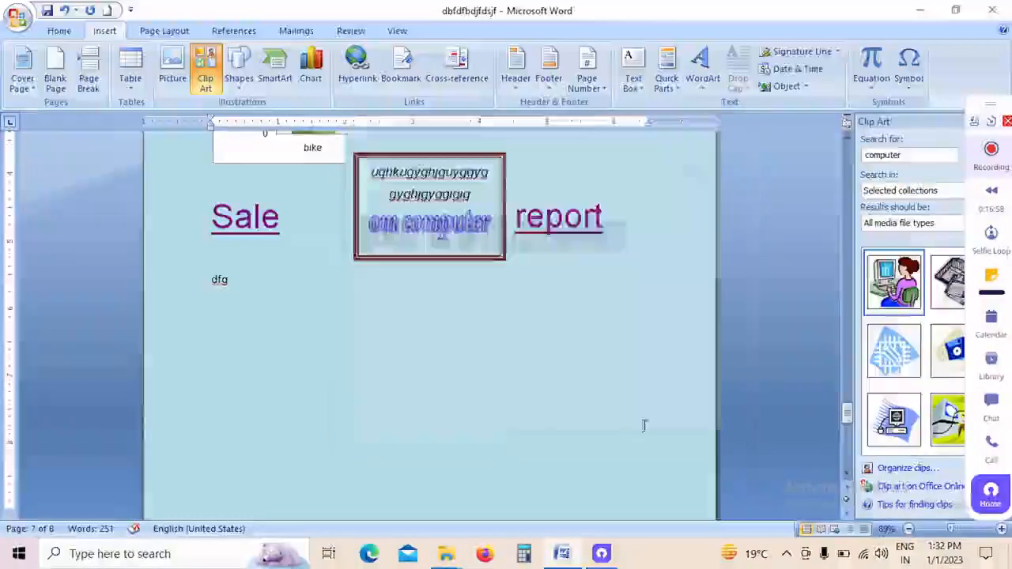
pyautogui.moveTo(468, 381); pyautogui.dragTo(606, 466)
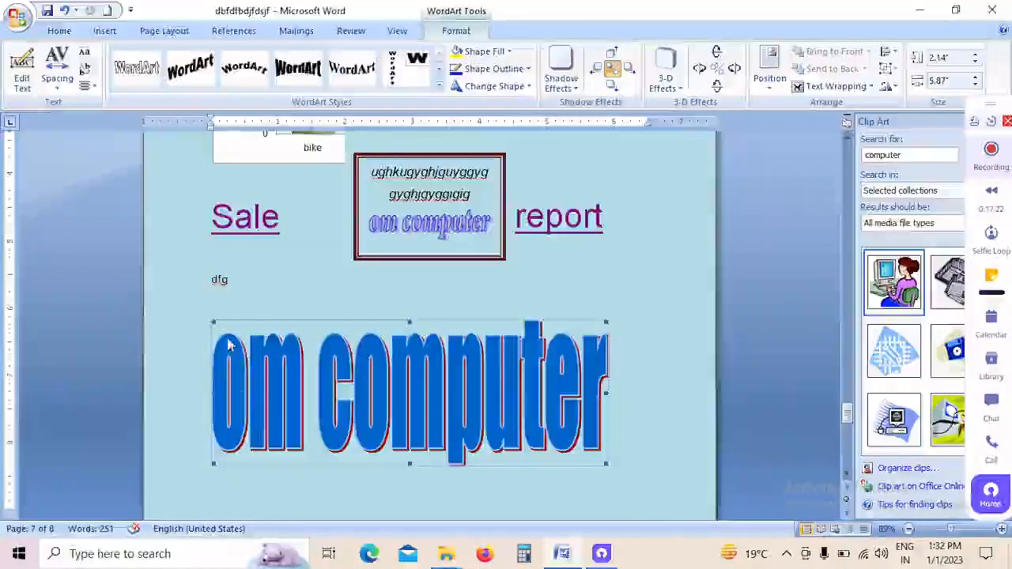
# Step: Try Very Loose and Very Tight character spacing on the large WordArt, and settle on Loose
pyautogui.click(57, 77)
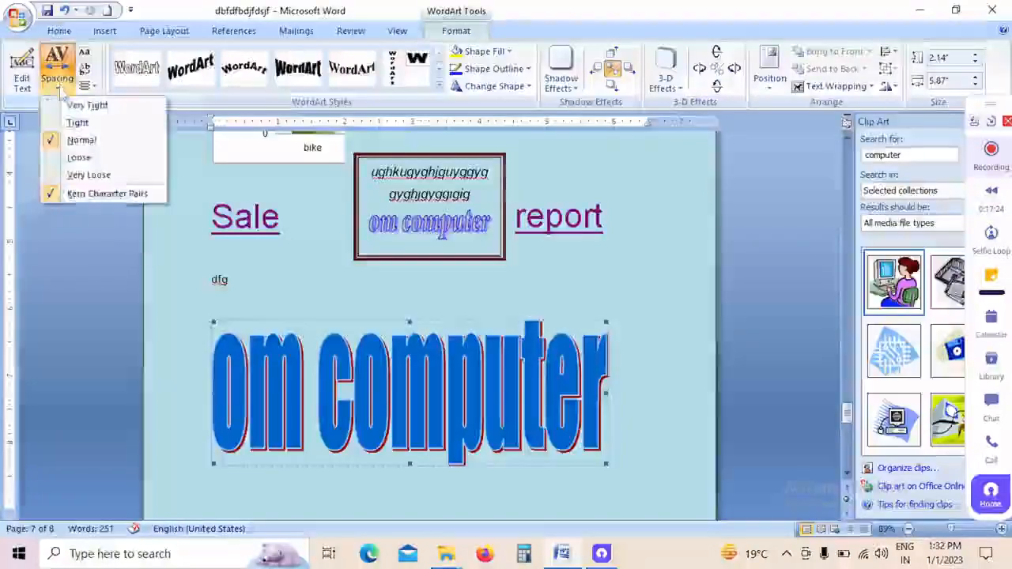
pyautogui.click(89, 179)
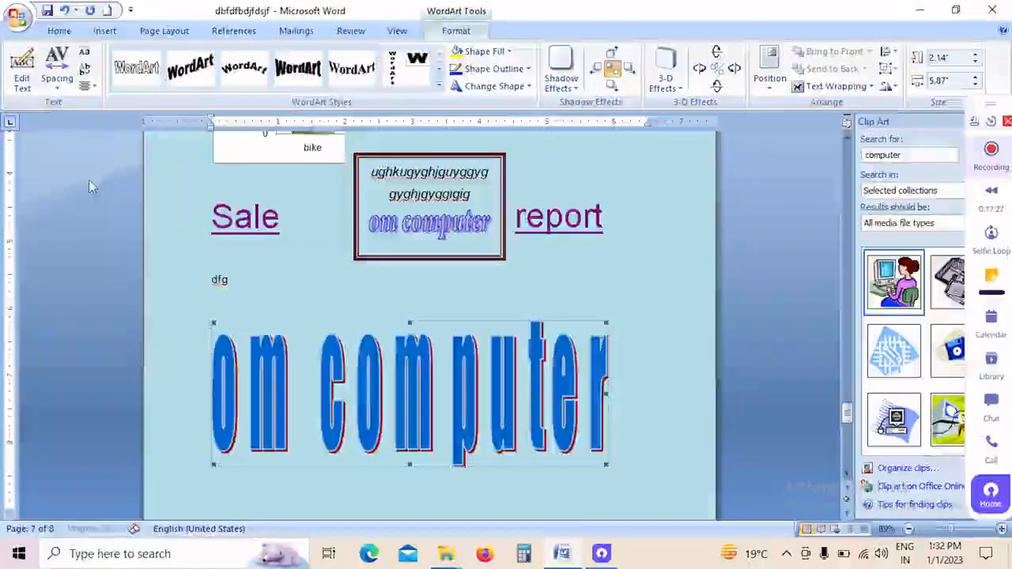
pyautogui.click(57, 79)
pyautogui.click(70, 106)
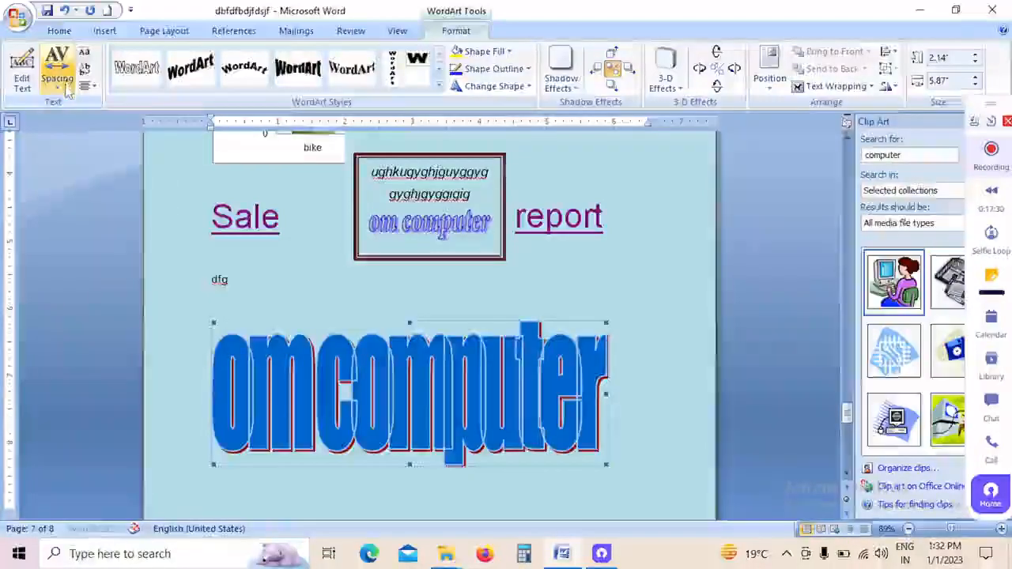
pyautogui.click(57, 79)
pyautogui.click(87, 158)
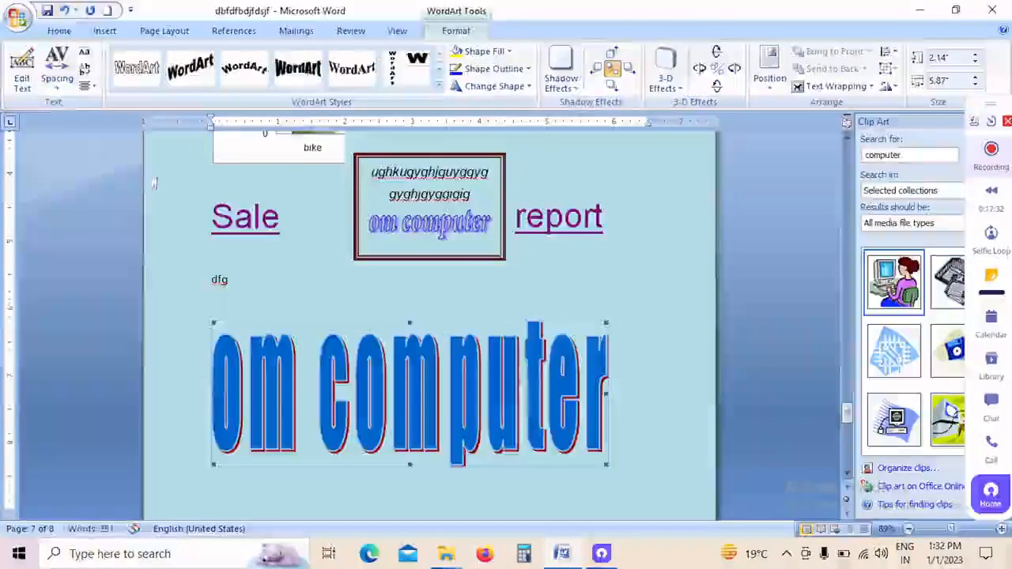
# Step: Restyle the large WordArt with the third style in the gallery's third row, and view the shape fill options without choosing one
pyautogui.click(440, 87)
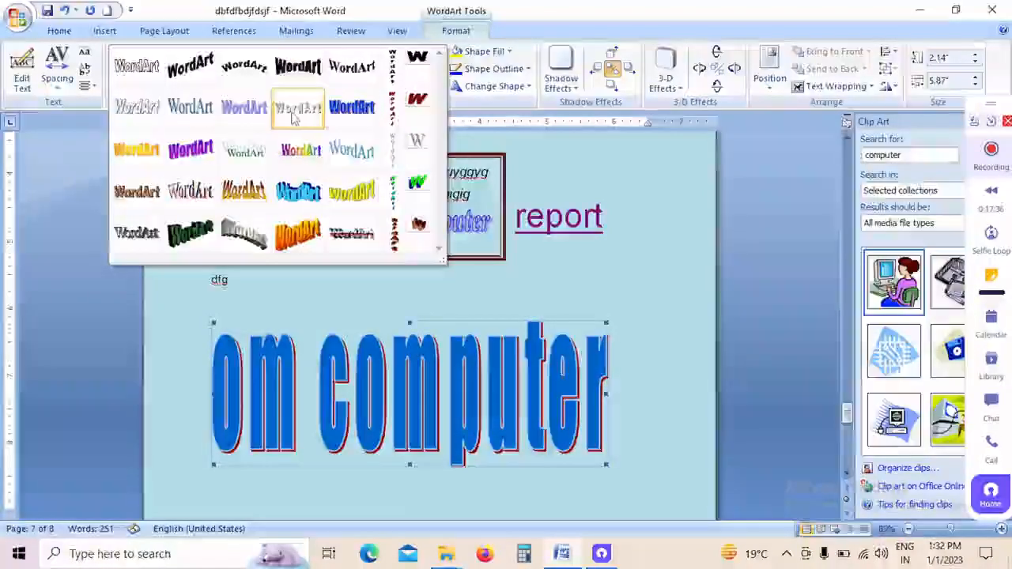
pyautogui.click(245, 151)
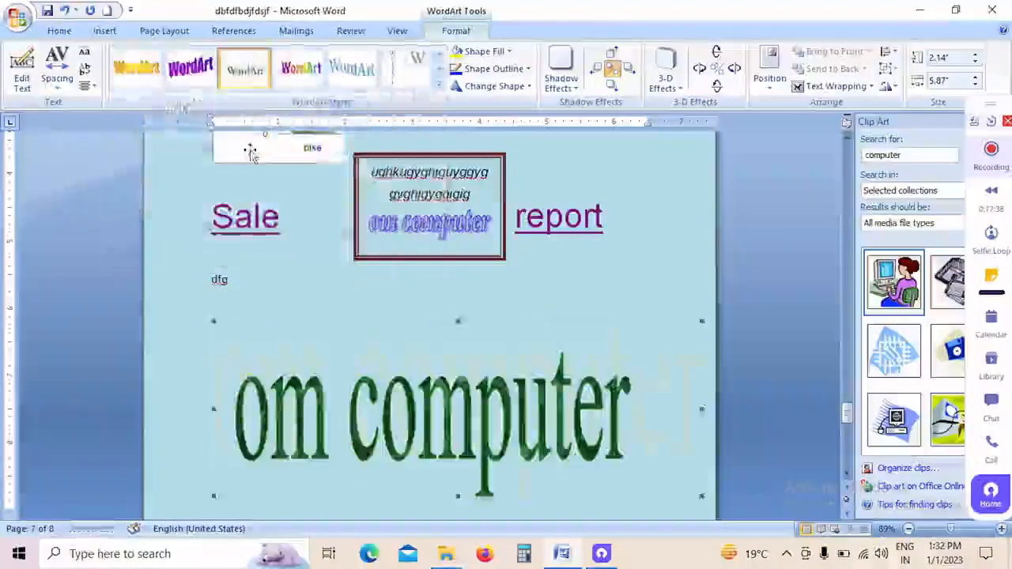
pyautogui.click(509, 53)
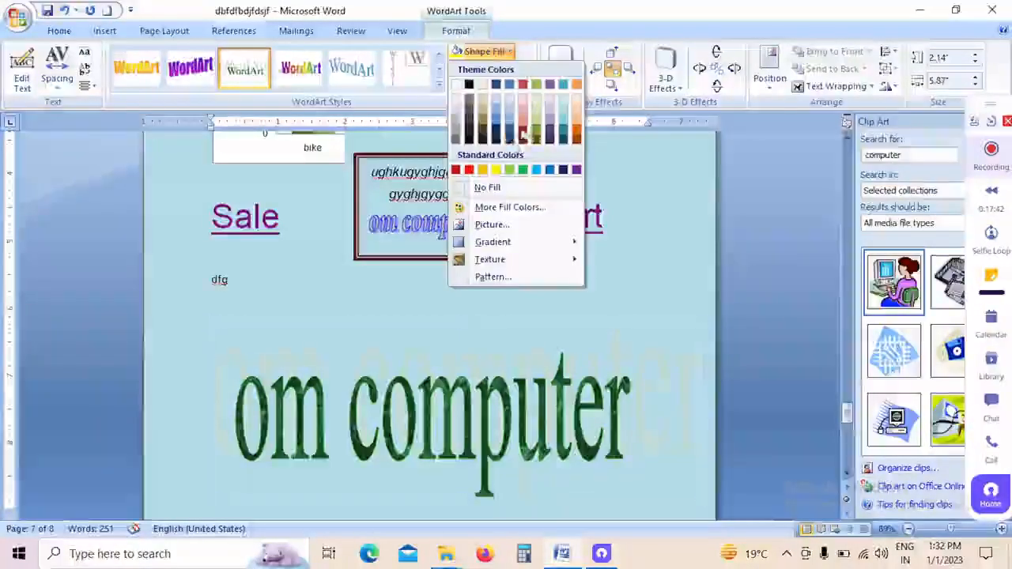
pyautogui.click(649, 172)
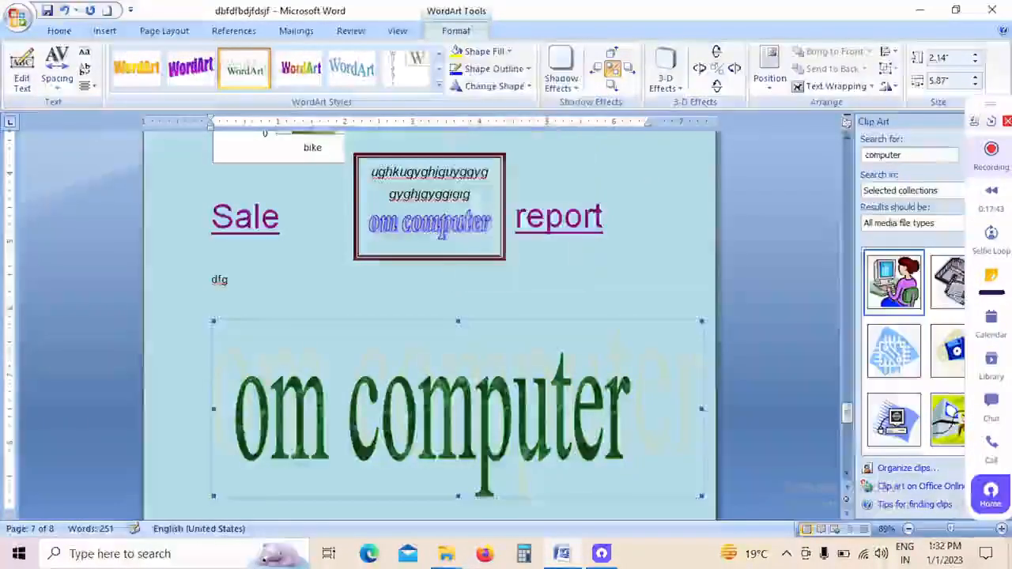
# Step: Change the large WordArt's shape to the fourth Warp in the first row and apply the fifth Drop Shadow effect
pyautogui.click(527, 87)
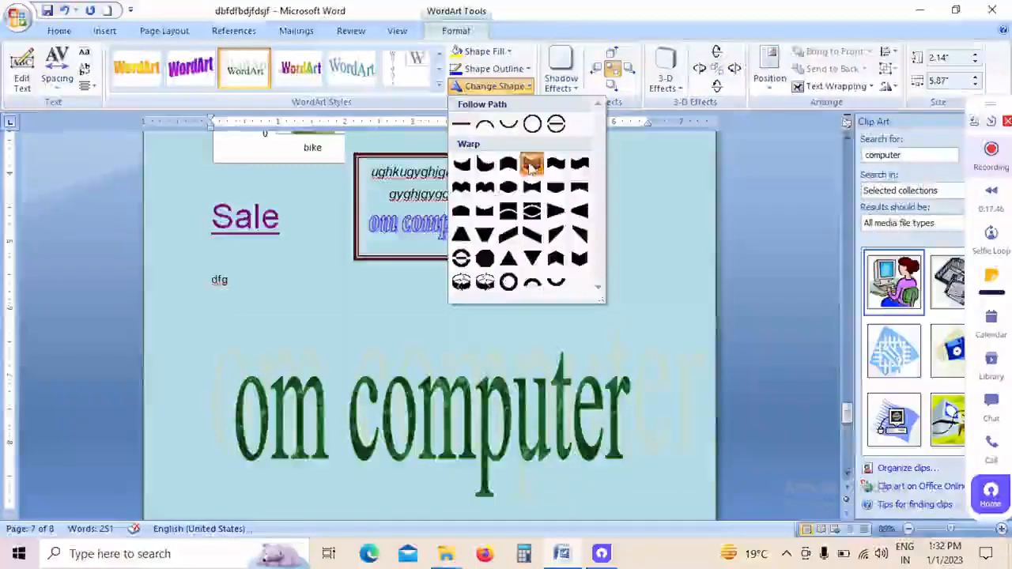
pyautogui.click(531, 163)
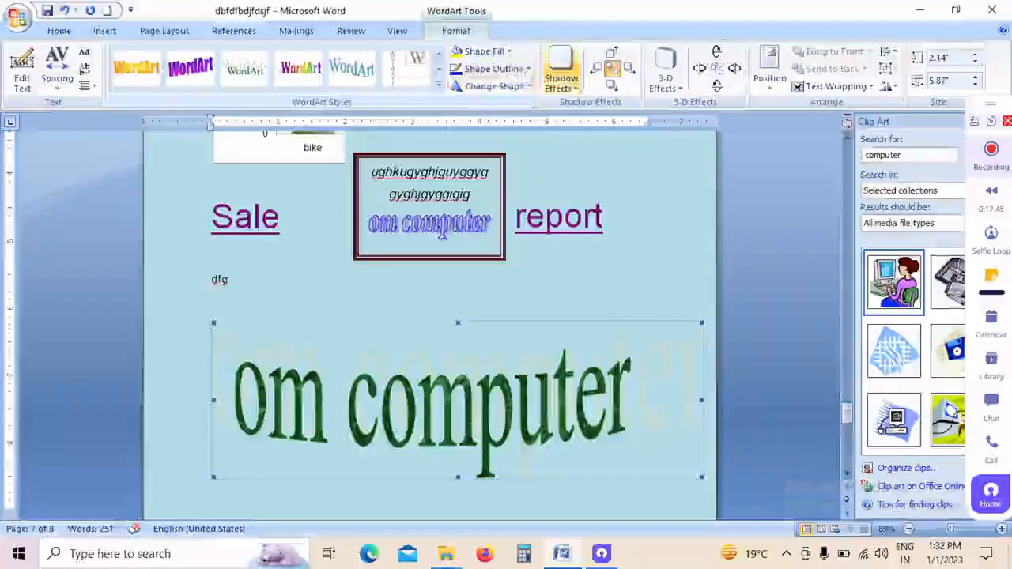
pyautogui.click(562, 75)
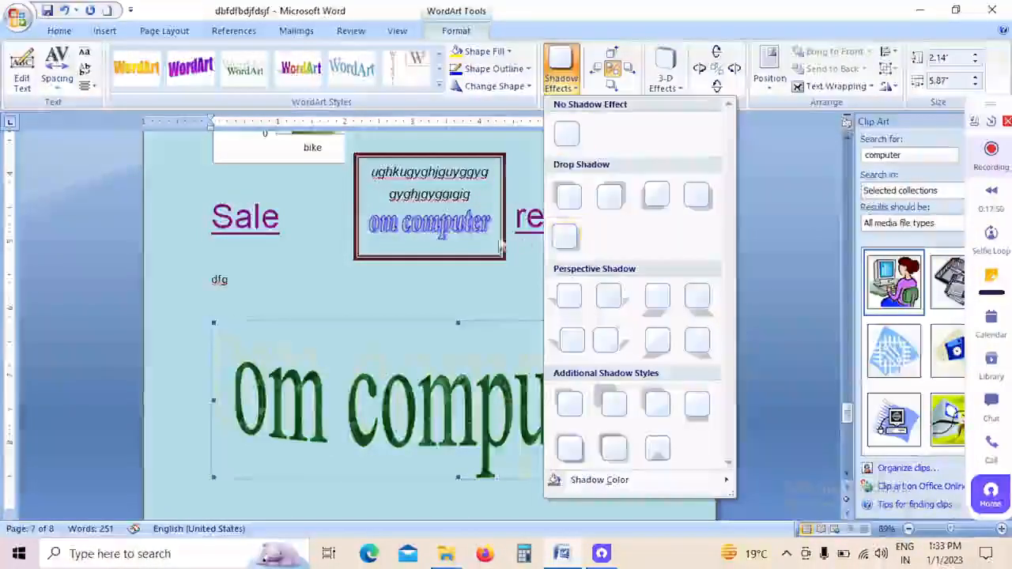
pyautogui.click(566, 239)
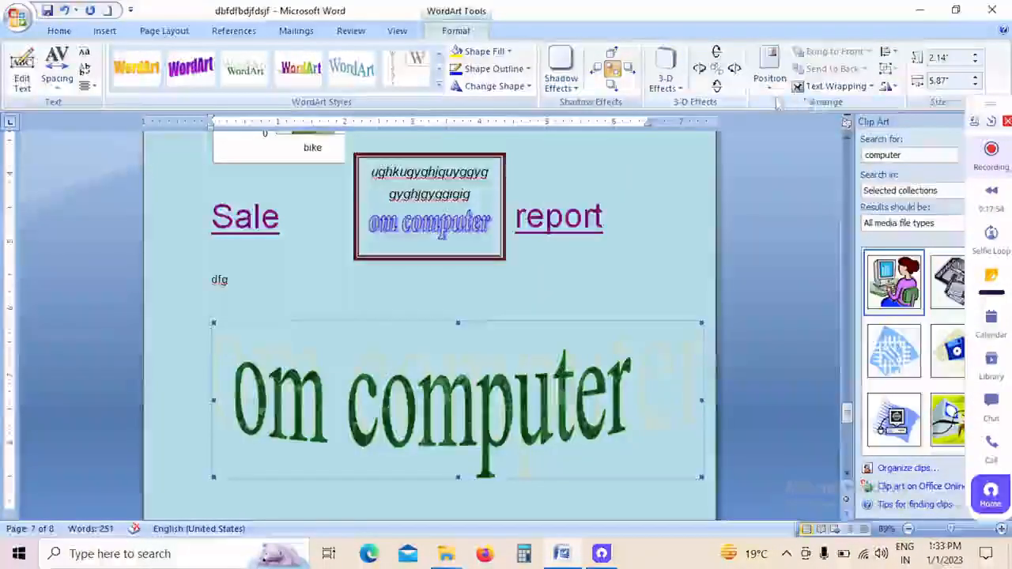
# Step: View the position options for the large WordArt without choosing one, and increase its height to 2.51"
pyautogui.click(769, 75)
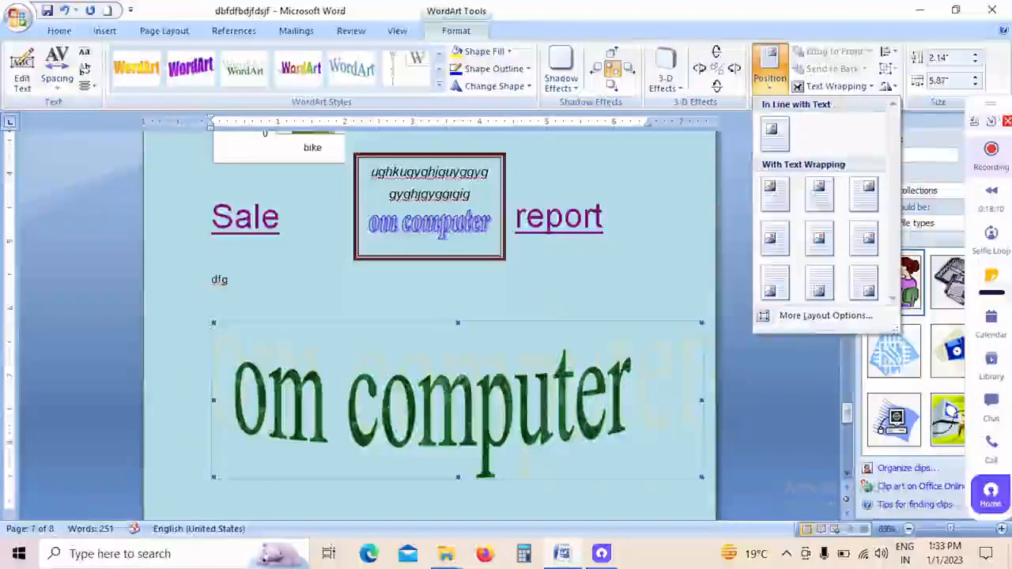
pyautogui.click(585, 251)
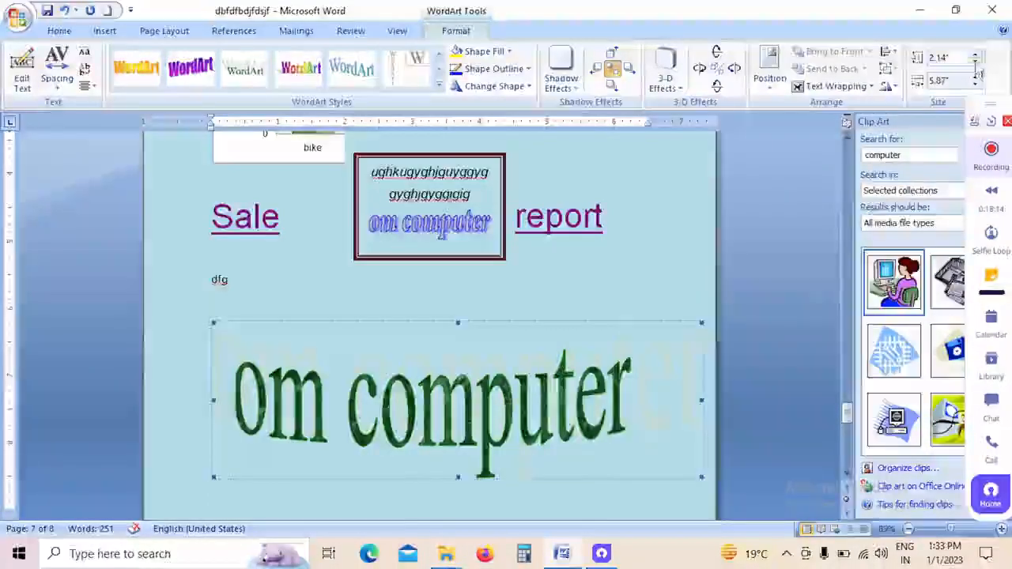
pyautogui.click(978, 58)
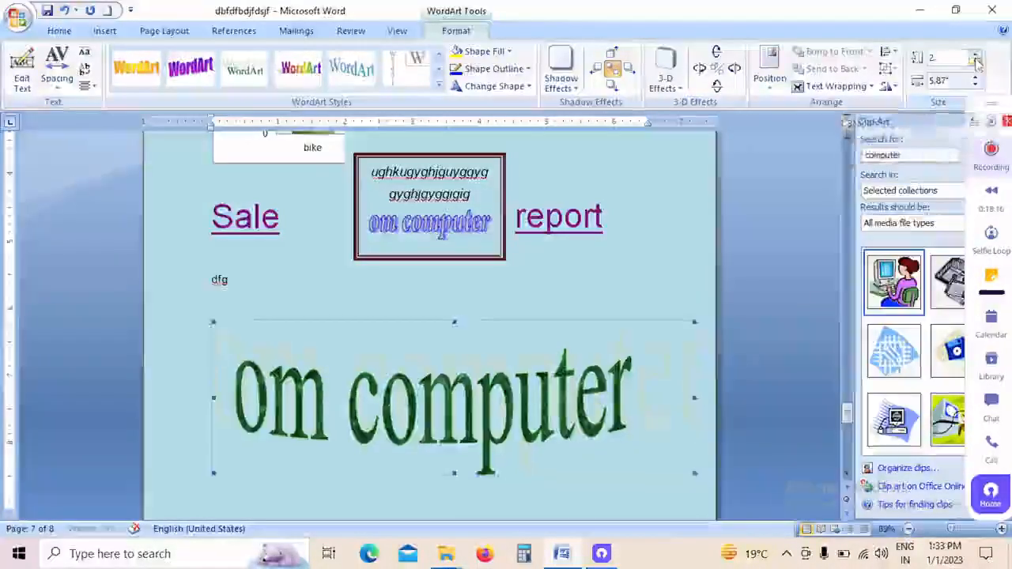
pyautogui.click(977, 59)
pyautogui.click(977, 59)
pyautogui.click(977, 59)
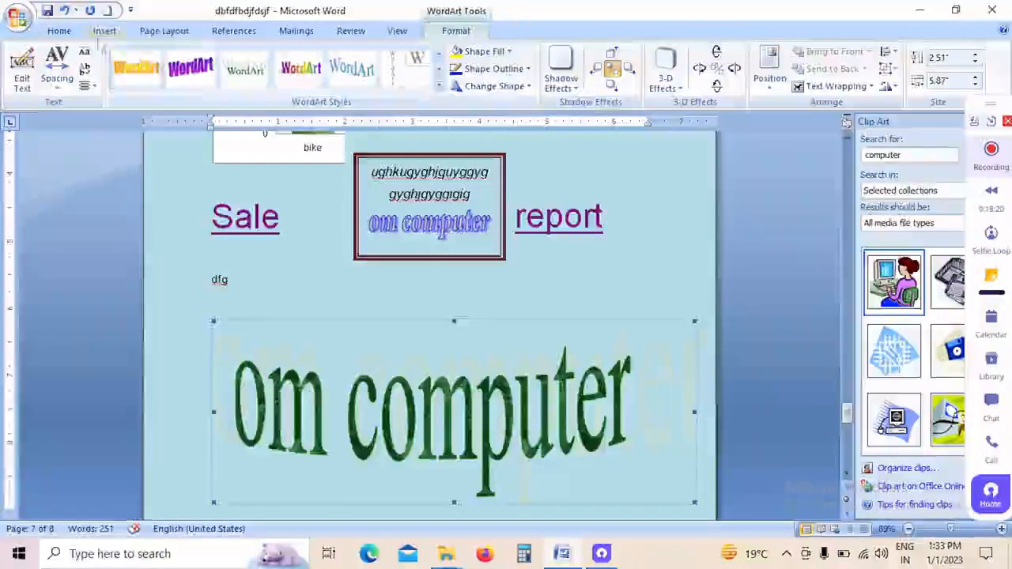
# Step: Apply a Dropped drop cap to the first letter of the "nice time in france" paragraph on page 3
pyautogui.click(105, 30)
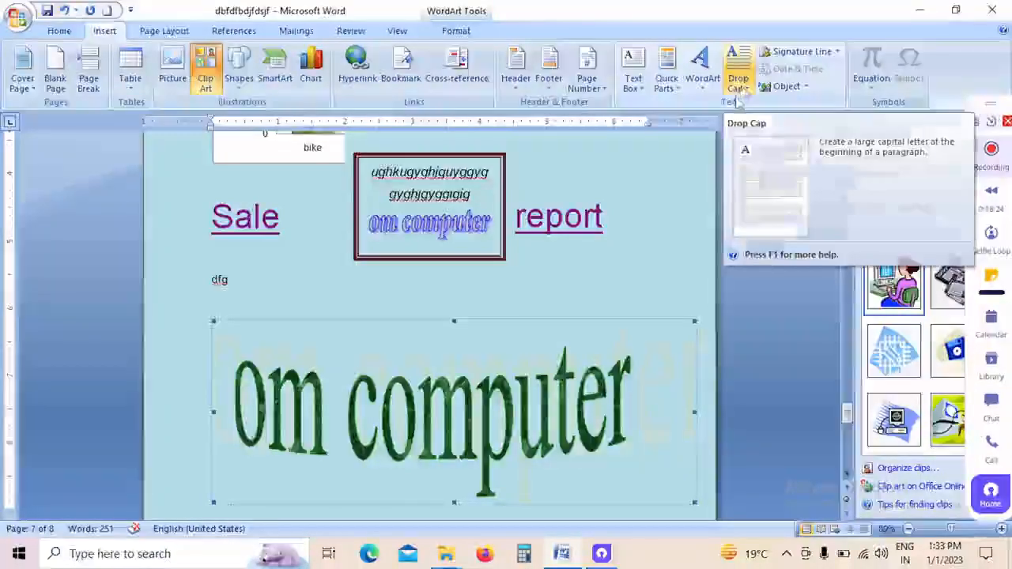
pyautogui.scroll(-3, 741, 99)
pyautogui.scroll(4, 740, 99)
pyautogui.scroll(5, 672, 237)
pyautogui.scroll(15, 434, 353)
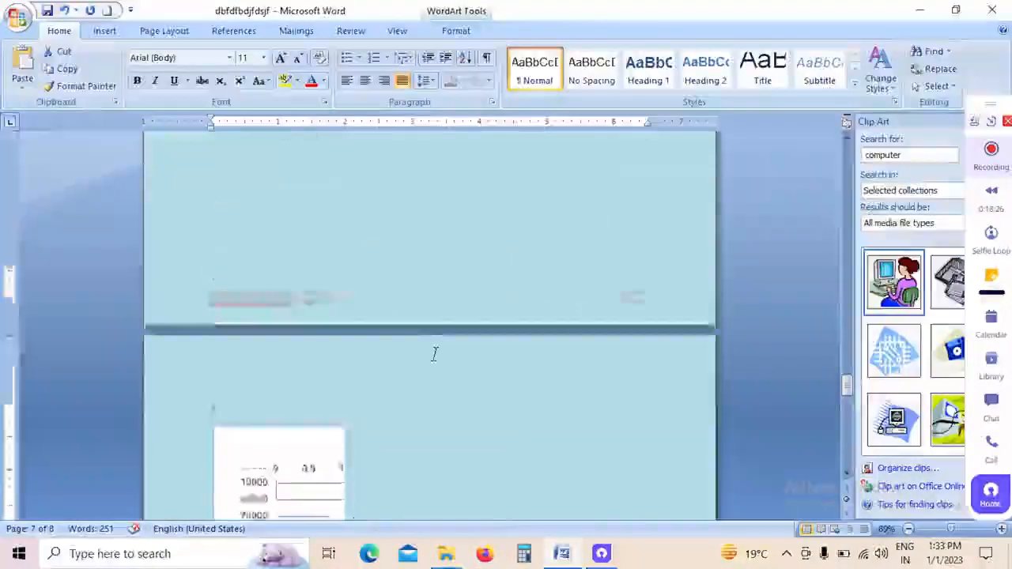
pyautogui.scroll(20, 572, 234)
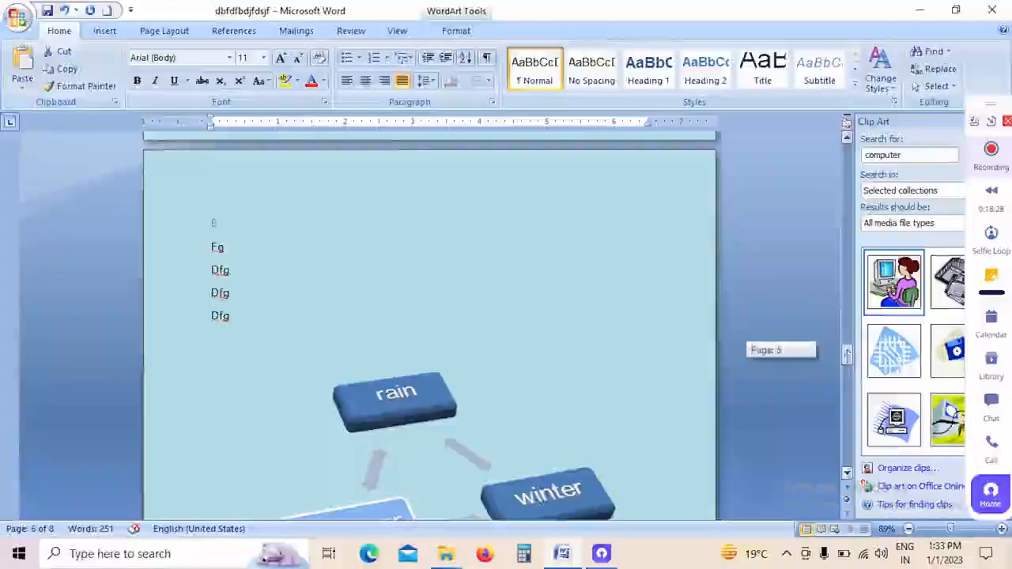
pyautogui.scroll(-10, 573, 234)
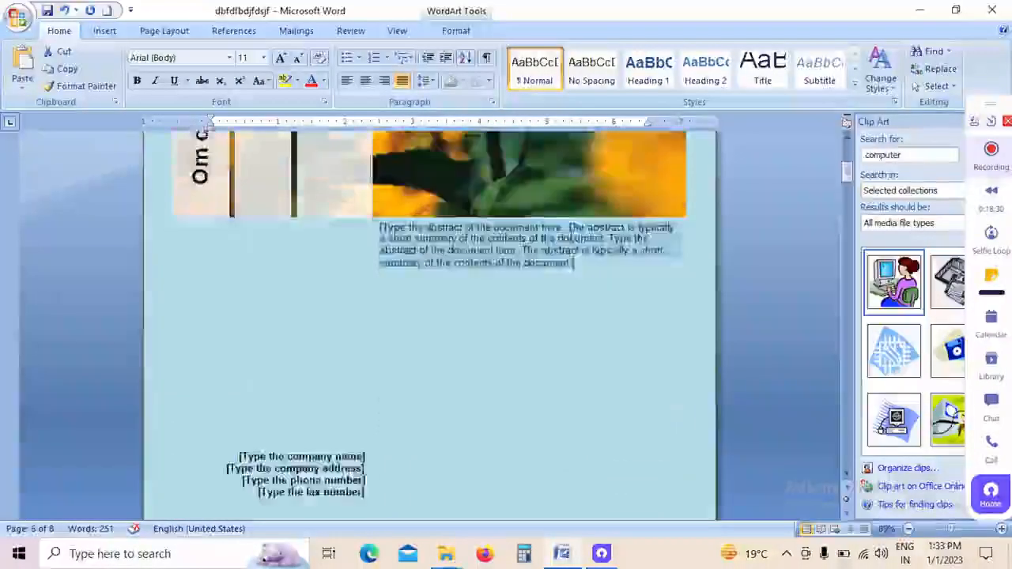
pyautogui.scroll(-10, 563, 267)
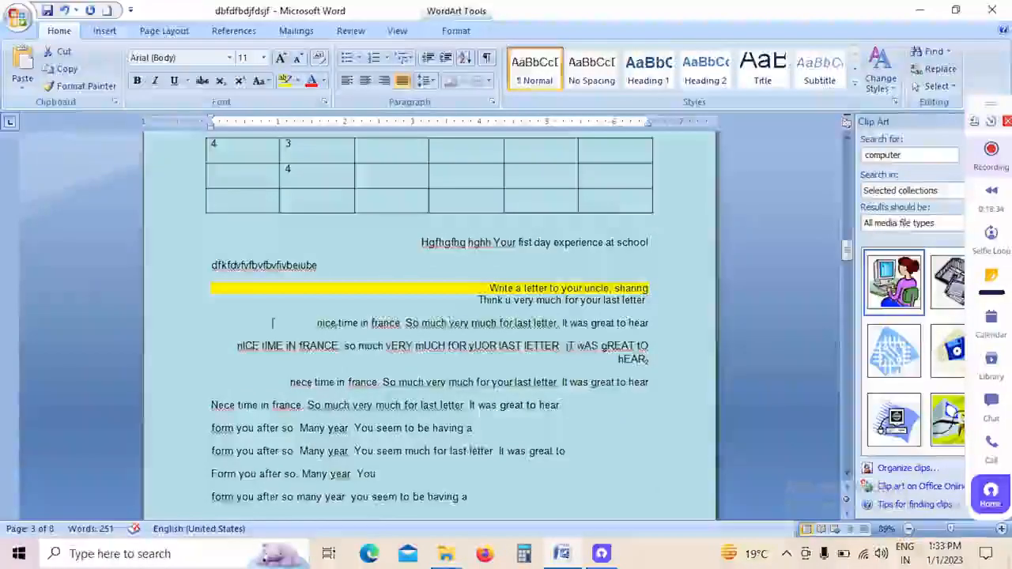
pyautogui.click(318, 323)
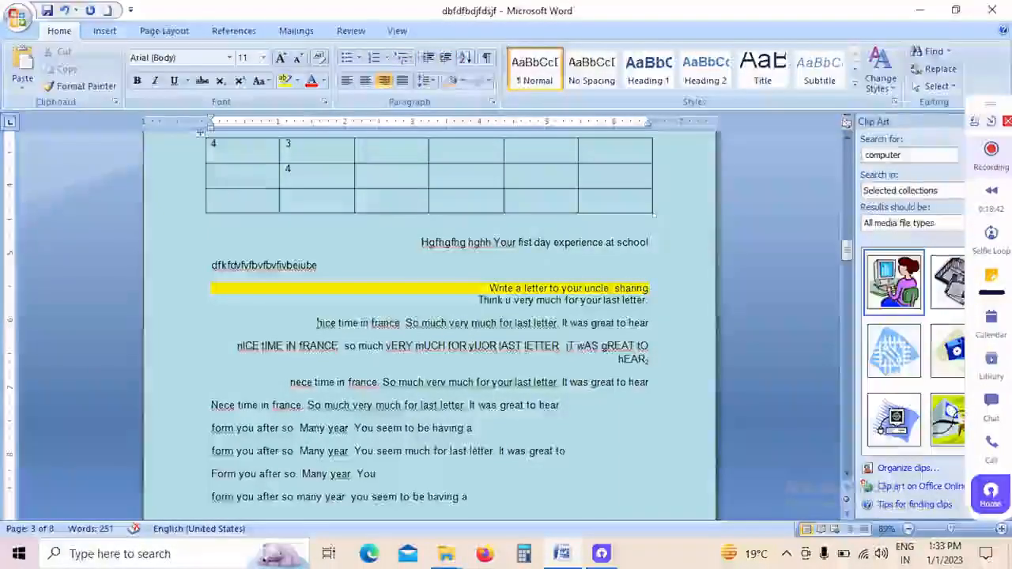
pyautogui.click(105, 31)
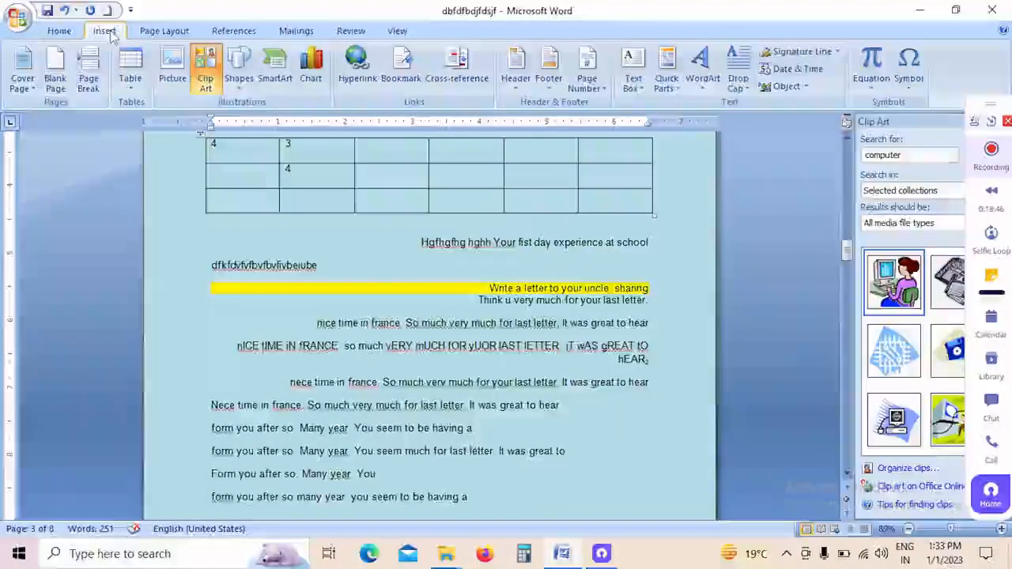
pyautogui.click(740, 98)
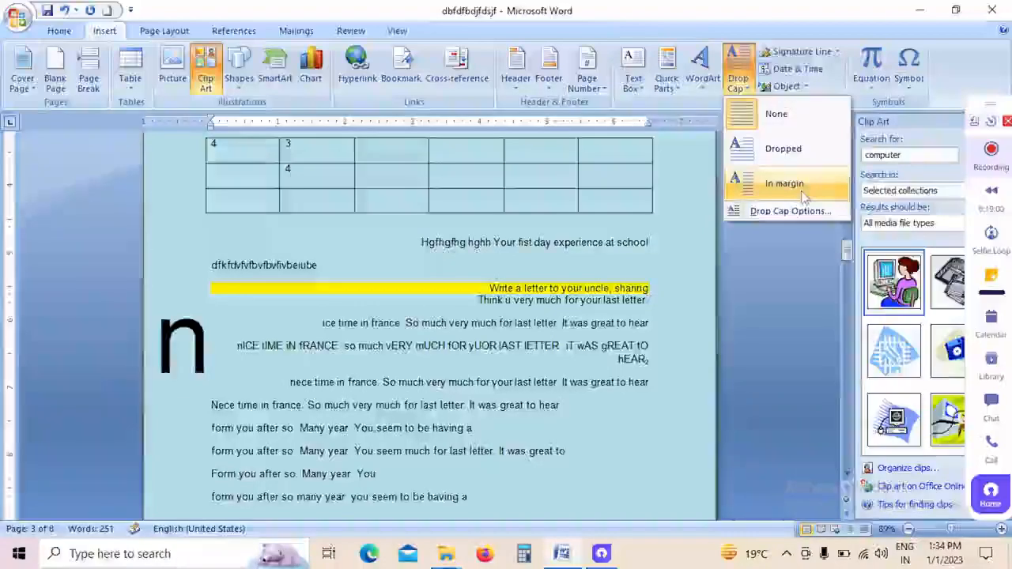
pyautogui.click(795, 150)
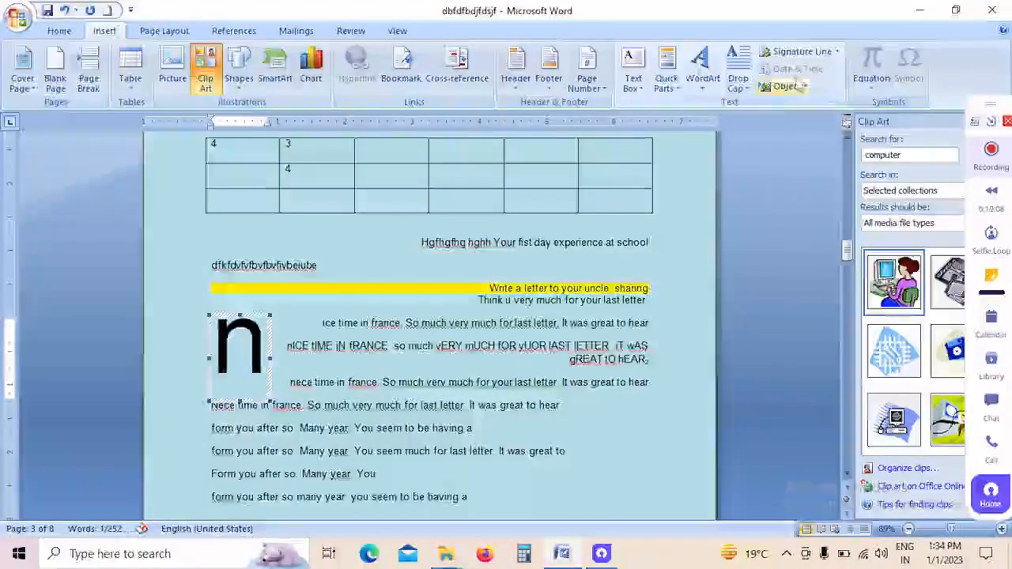
pyautogui.click(318, 265)
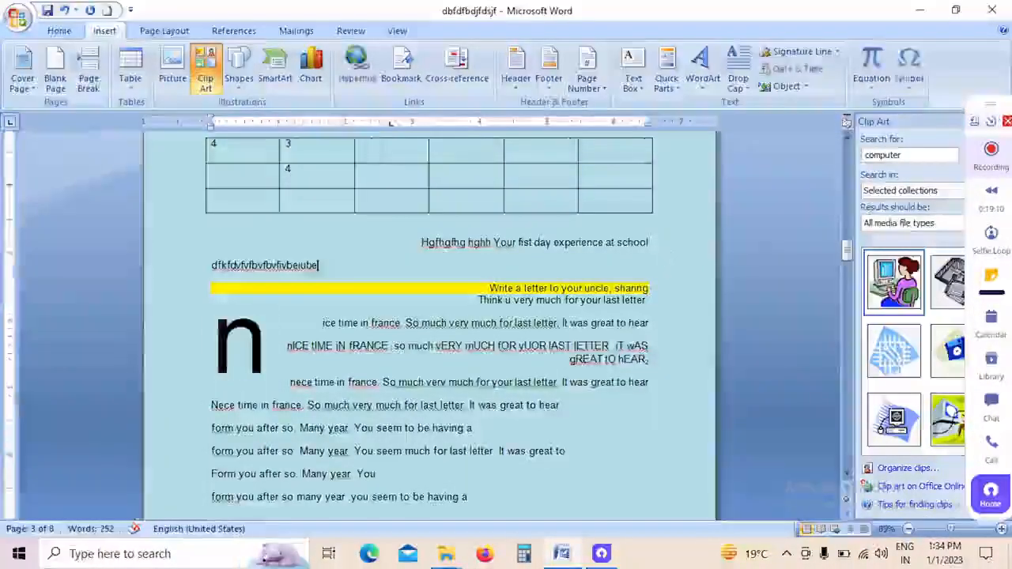
pyautogui.click(792, 68)
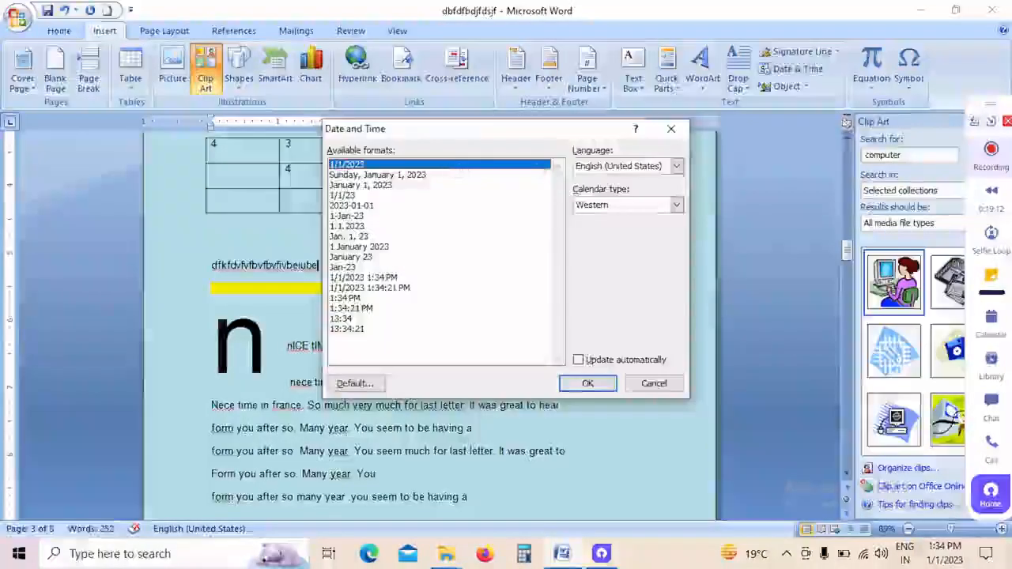
pyautogui.click(410, 175)
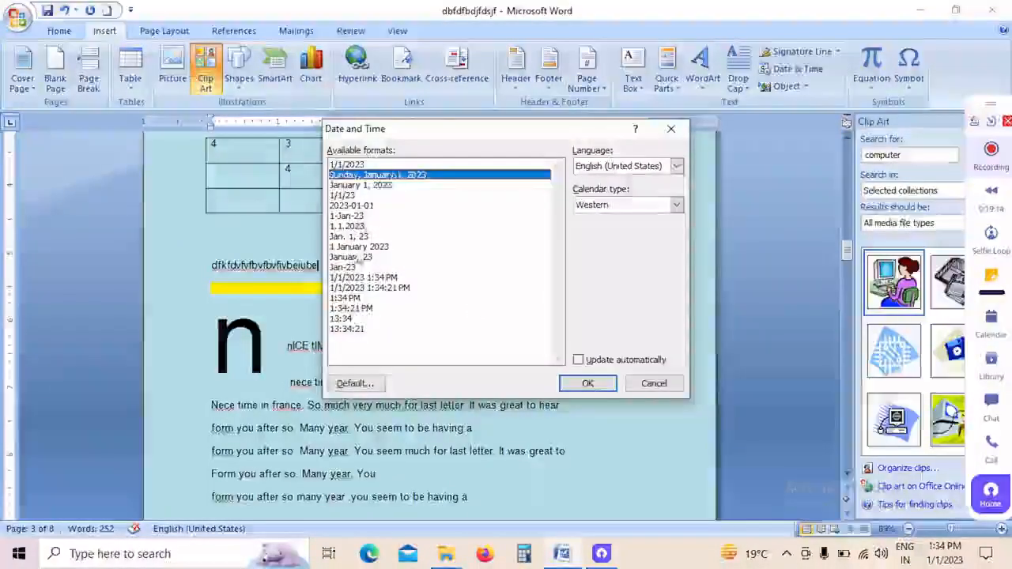
pyautogui.press('Escape')
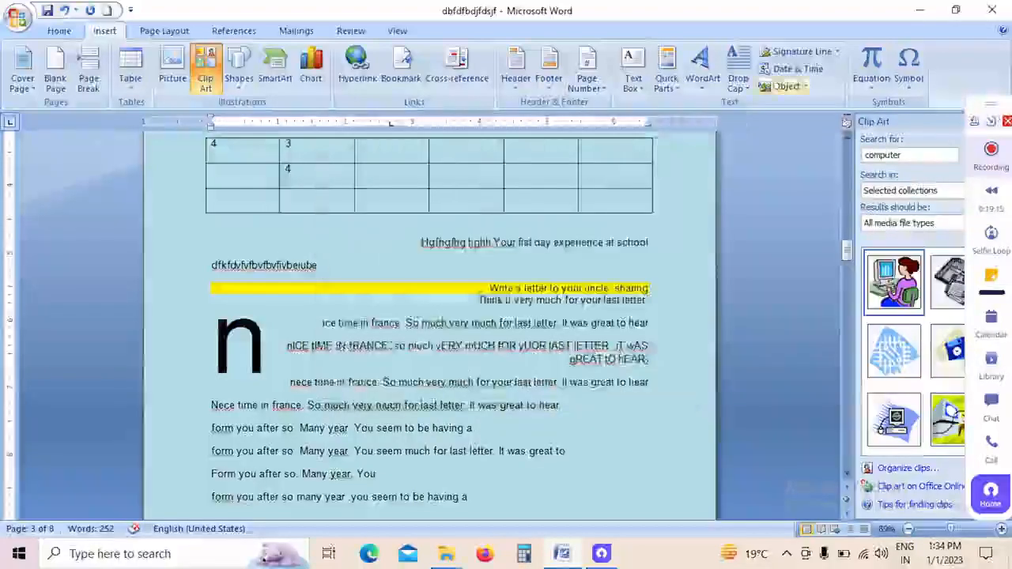
# Step: Insert the date as "Sunday, January 1, 2023" at the end of the "form you after so many year" line on page 3
pyautogui.scroll(-3, 458, 342)
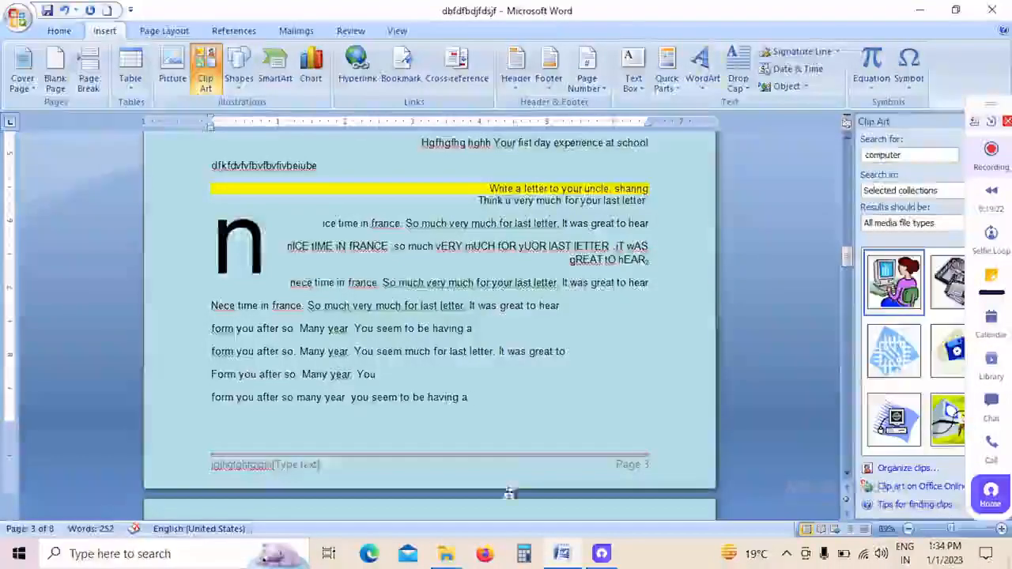
pyautogui.click(492, 406)
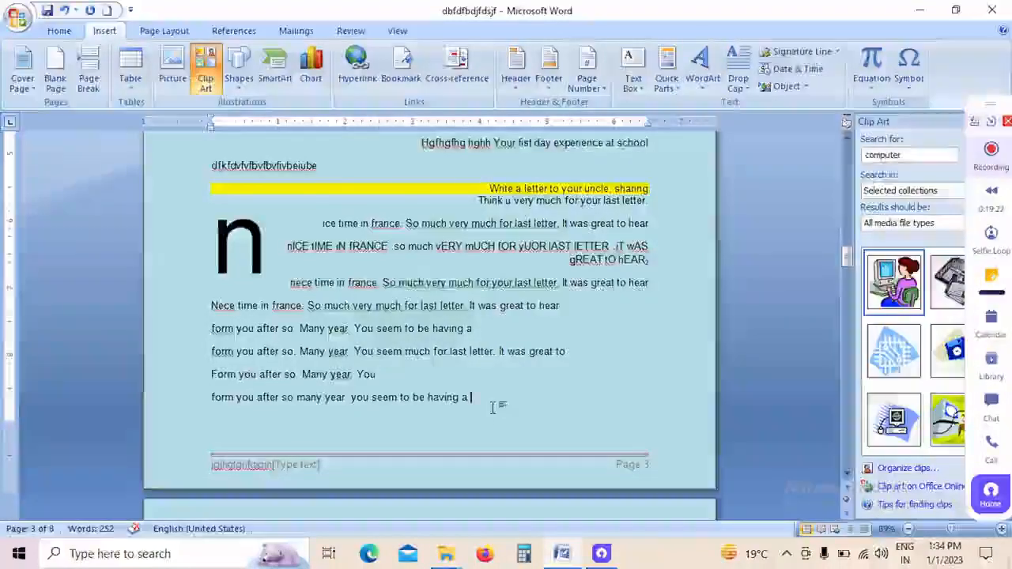
pyautogui.click(795, 68)
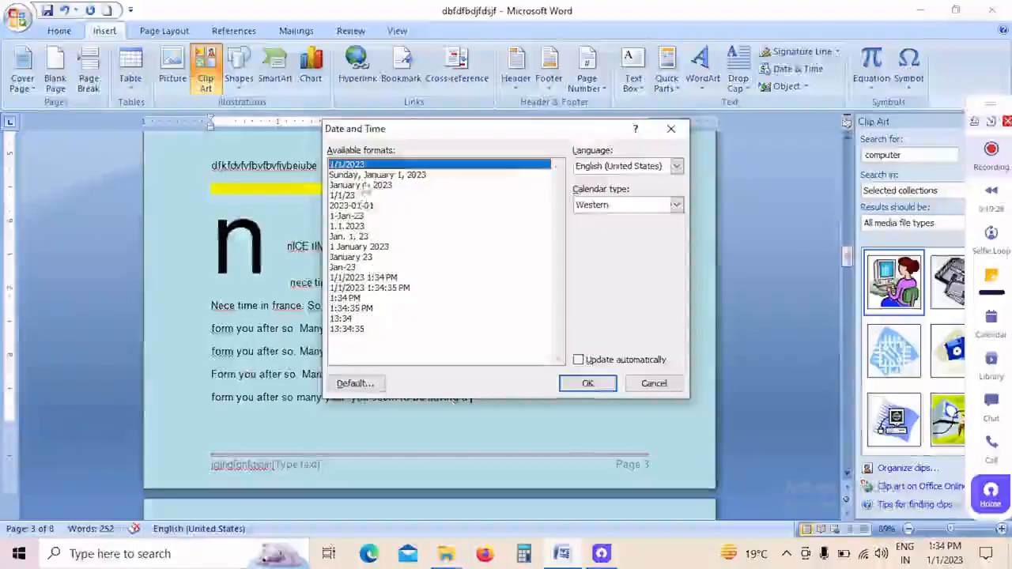
pyautogui.click(372, 175)
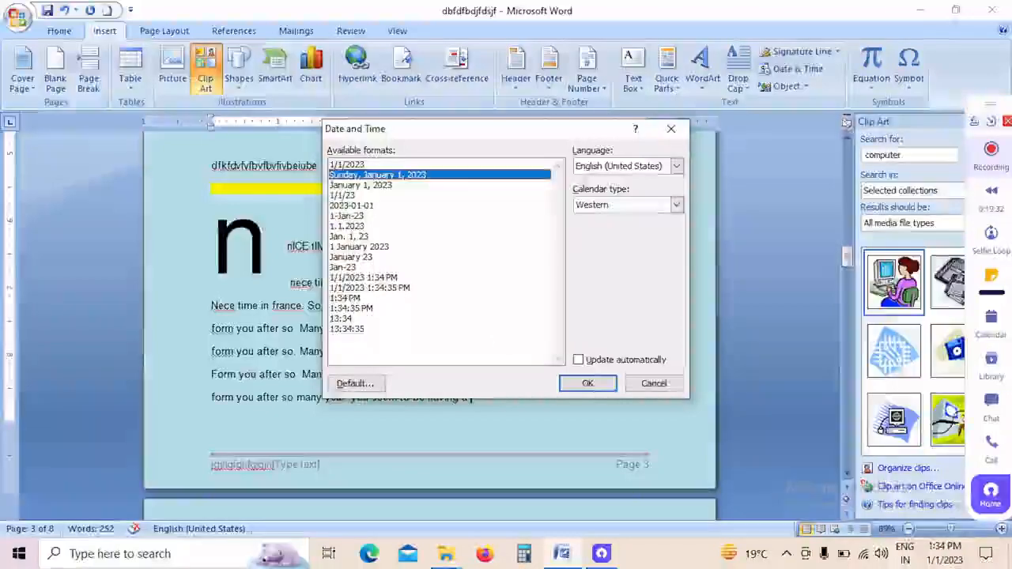
pyautogui.click(588, 383)
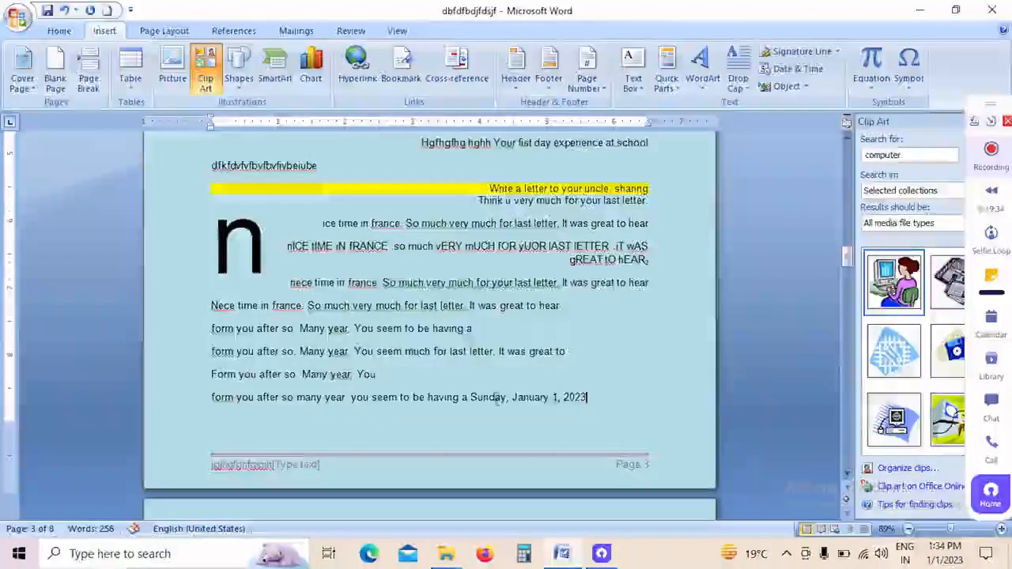
# Step: Select the inserted date, and view the theme fonts and margin presets without choosing any
pyautogui.moveTo(472, 399); pyautogui.dragTo(584, 405)
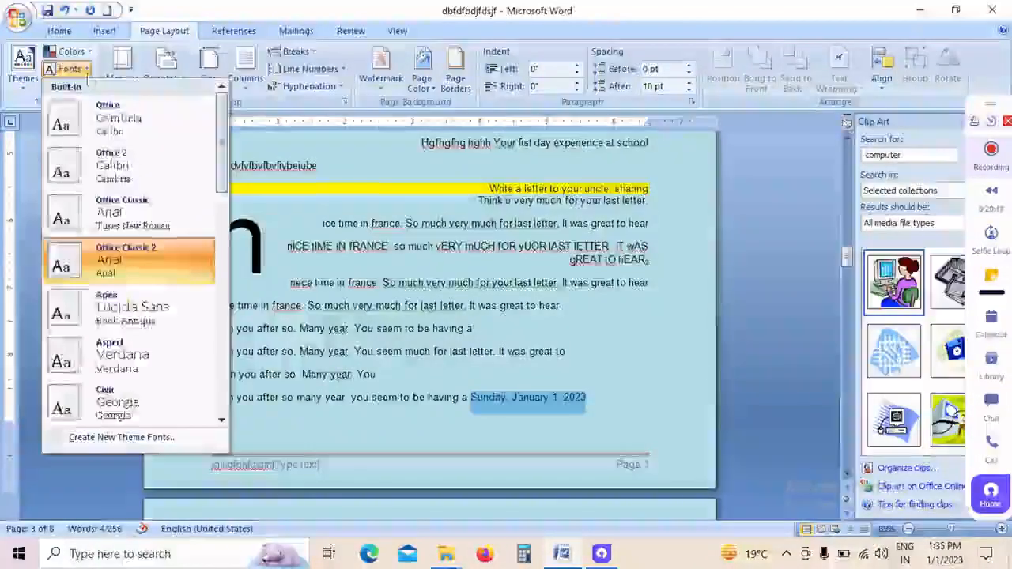
pyautogui.press('Escape')
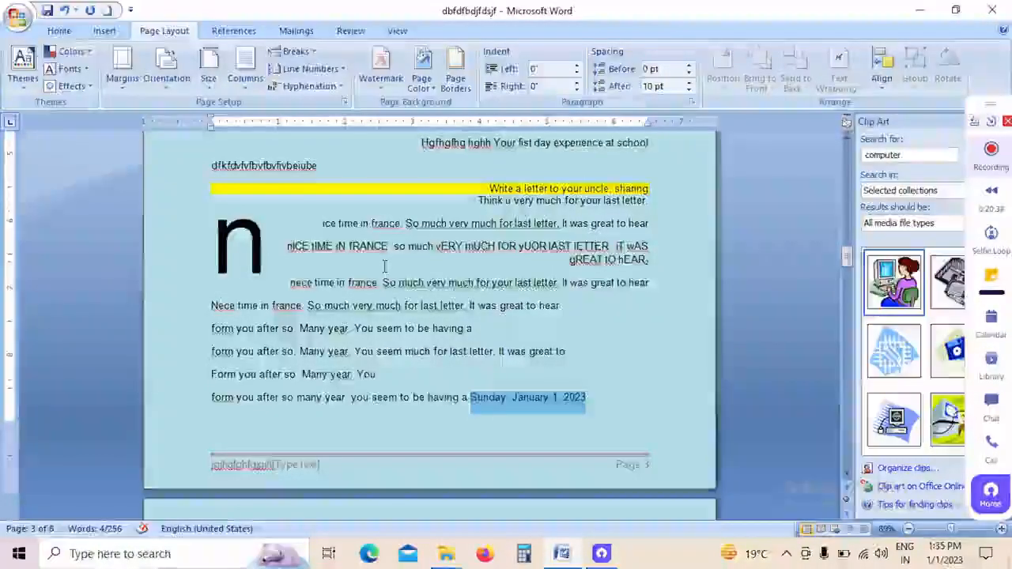
pyautogui.click(122, 83)
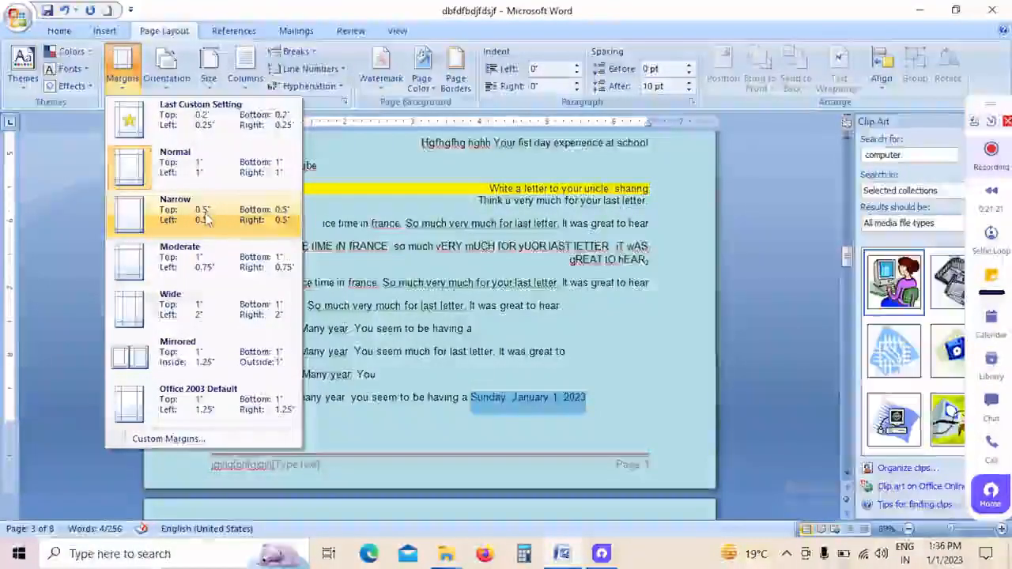
pyautogui.click(362, 214)
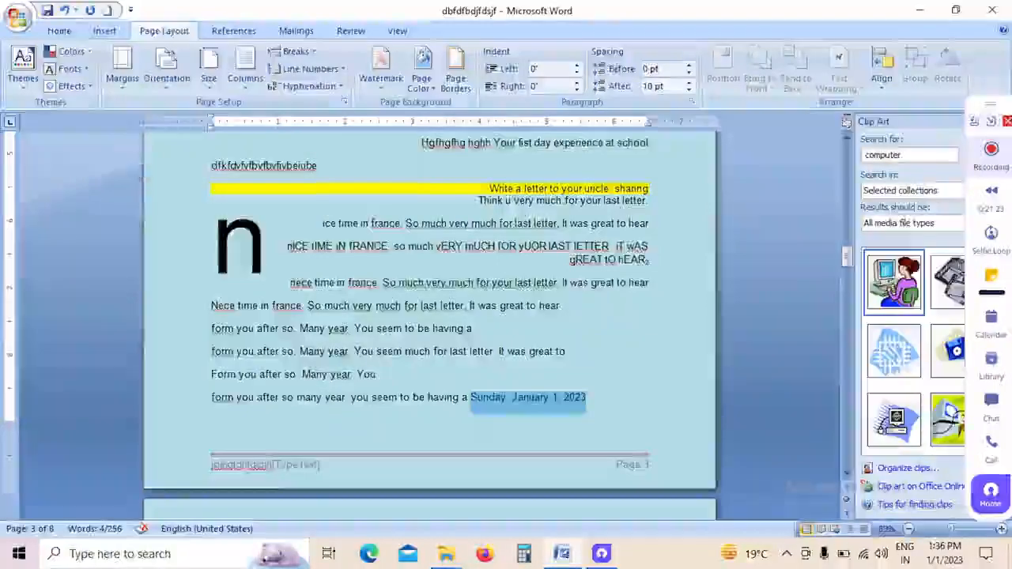
# Step: View the page orientation options without choosing one, and set the paper size to Letter 8.5"x11"
pyautogui.click(166, 77)
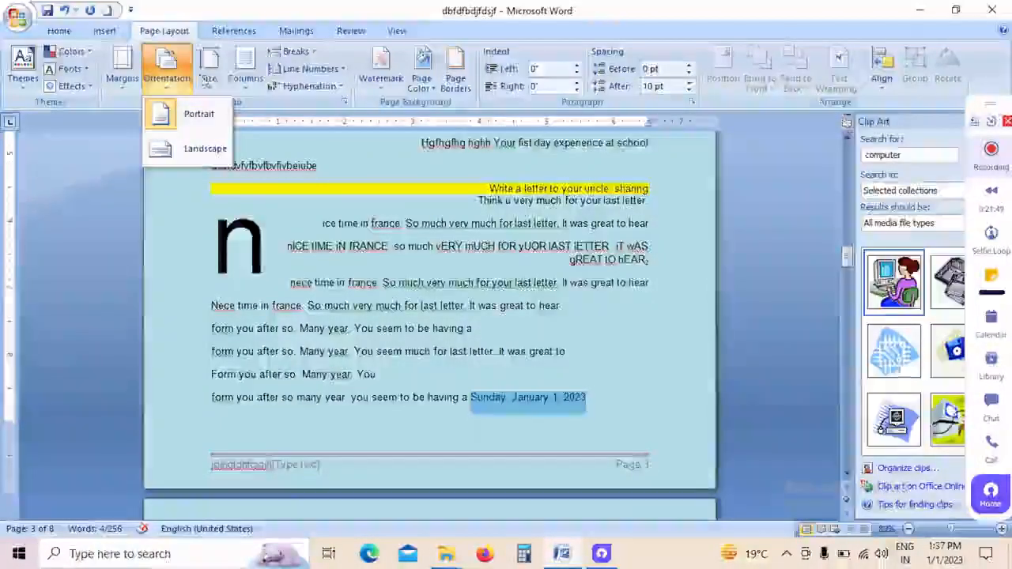
pyautogui.click(212, 87)
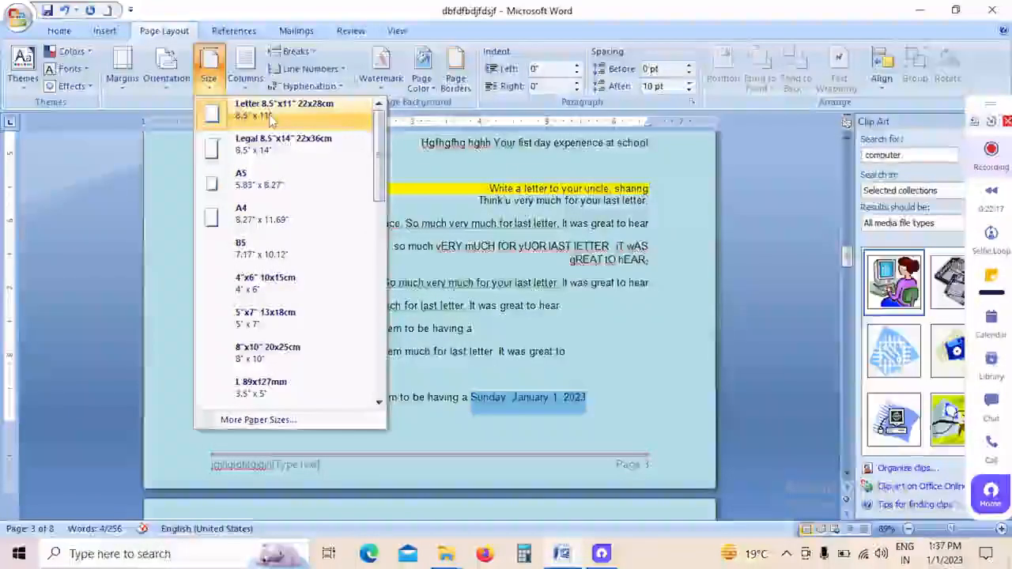
pyautogui.click(270, 119)
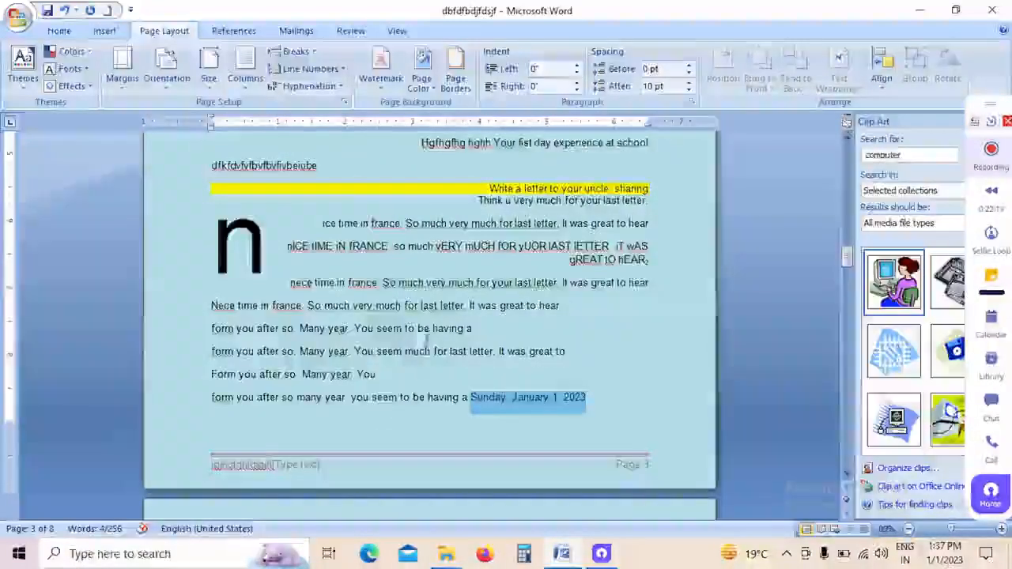
# Step: Lay out the page 3 text from below the table through the inserted date in two columns
pyautogui.scroll(5, 426, 341)
pyautogui.scroll(-3, 356, 204)
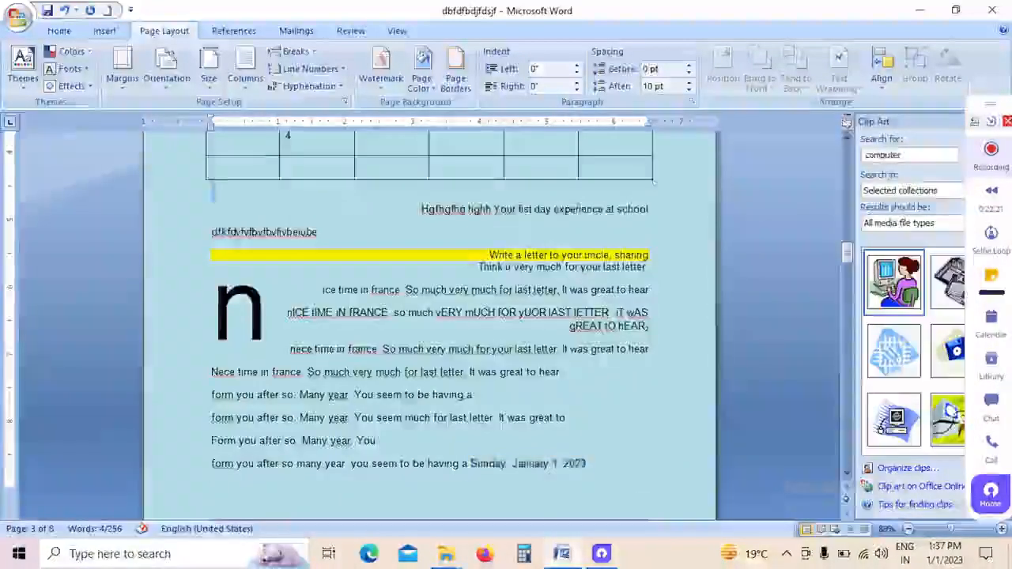
pyautogui.moveTo(212, 191); pyautogui.dragTo(594, 468)
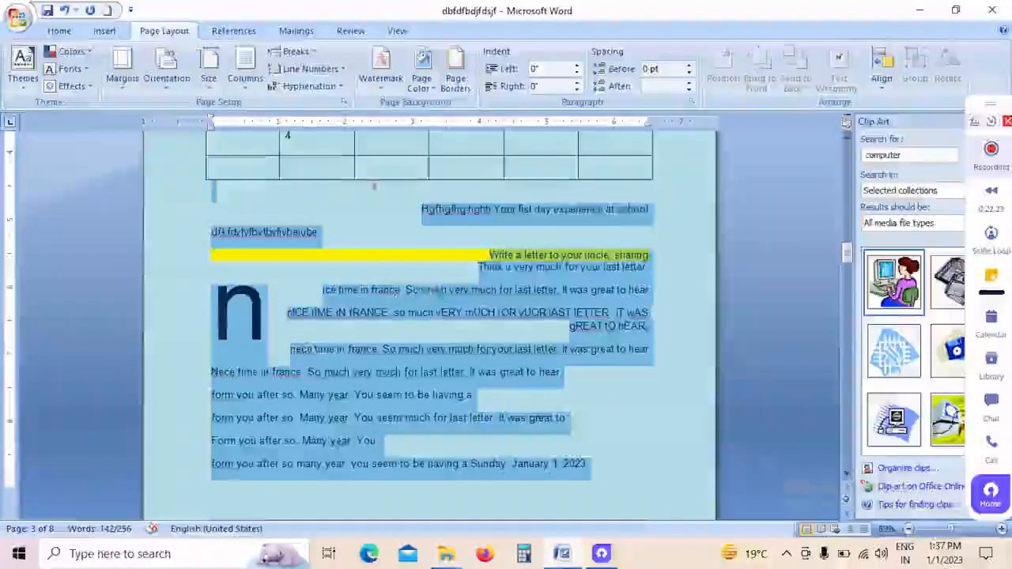
pyautogui.click(243, 86)
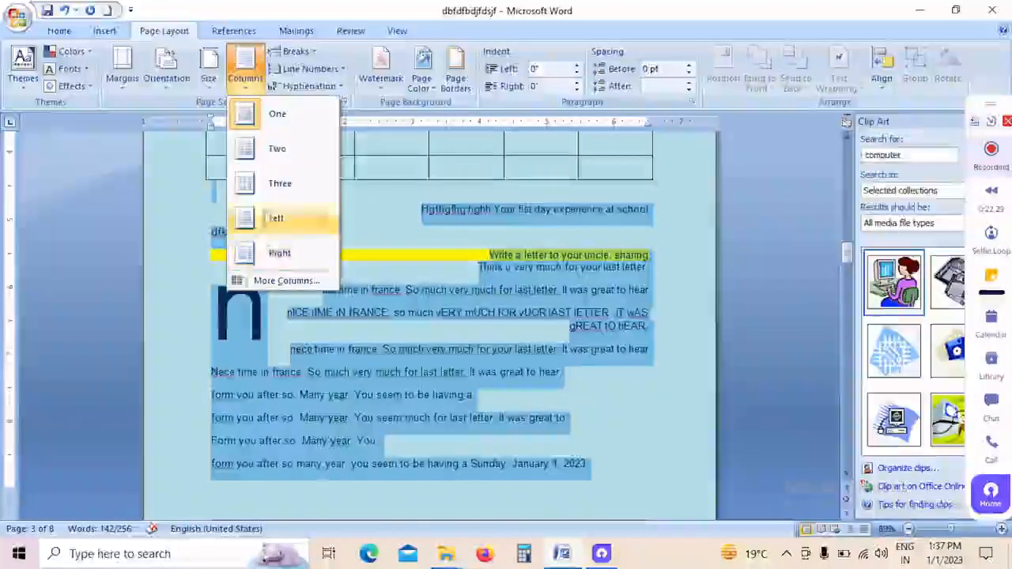
pyautogui.click(267, 162)
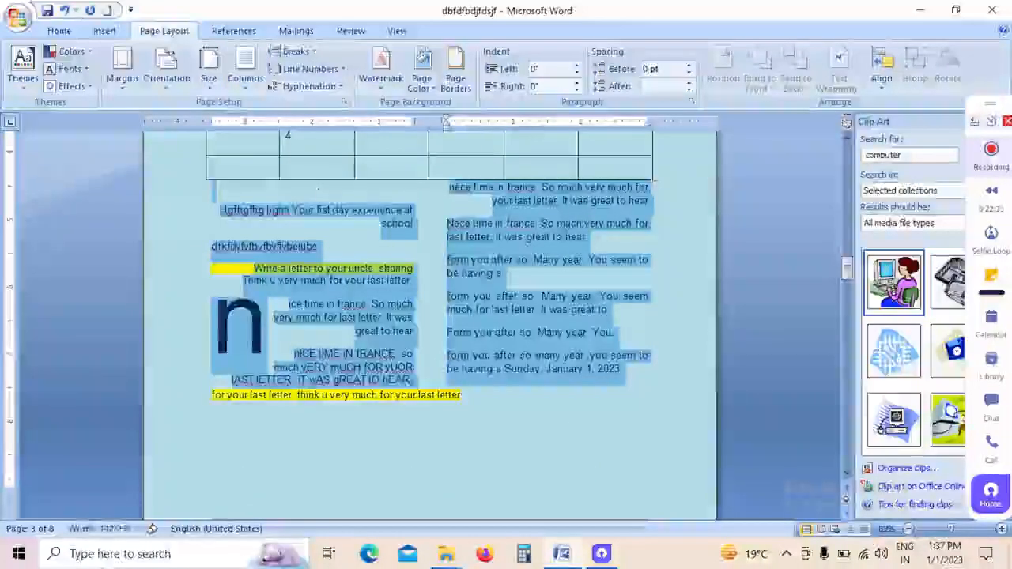
# Step: Deselect the page 3 text and lay out the document's final section, ending on page 7, in two columns
pyautogui.scroll(-1, 507, 344)
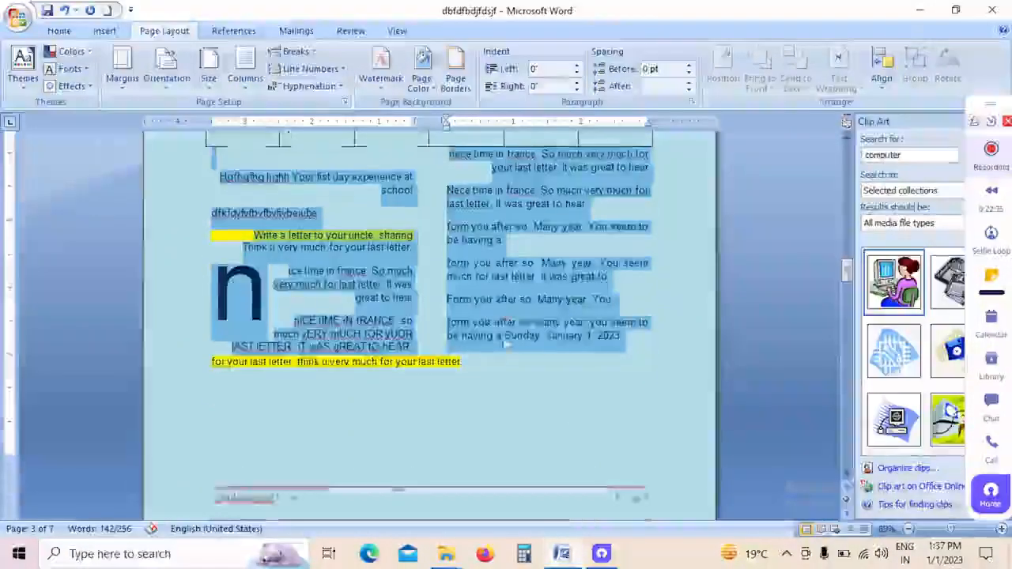
pyautogui.scroll(-4, 507, 344)
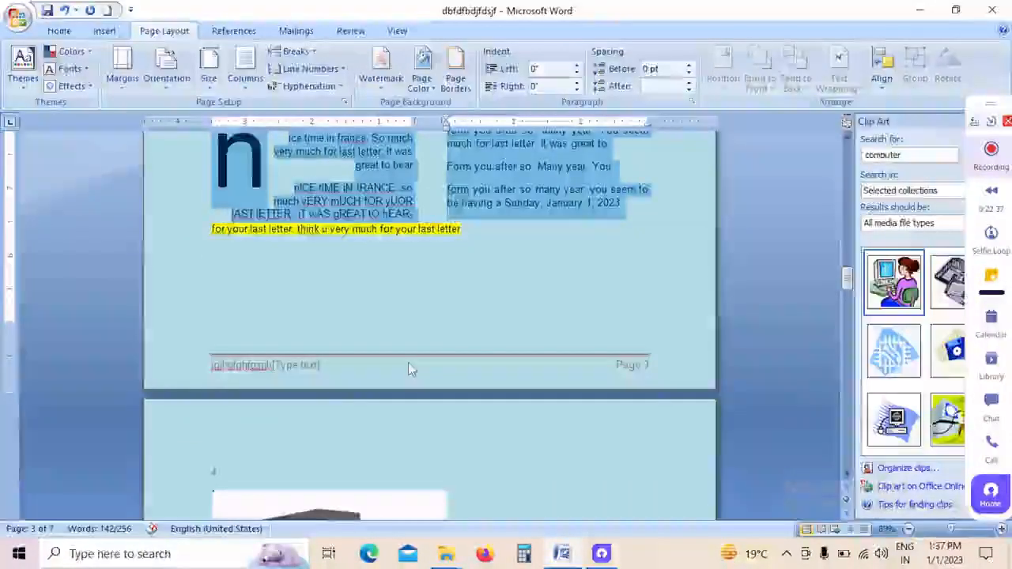
pyautogui.click(438, 301)
pyautogui.scroll(-10, 593, 316)
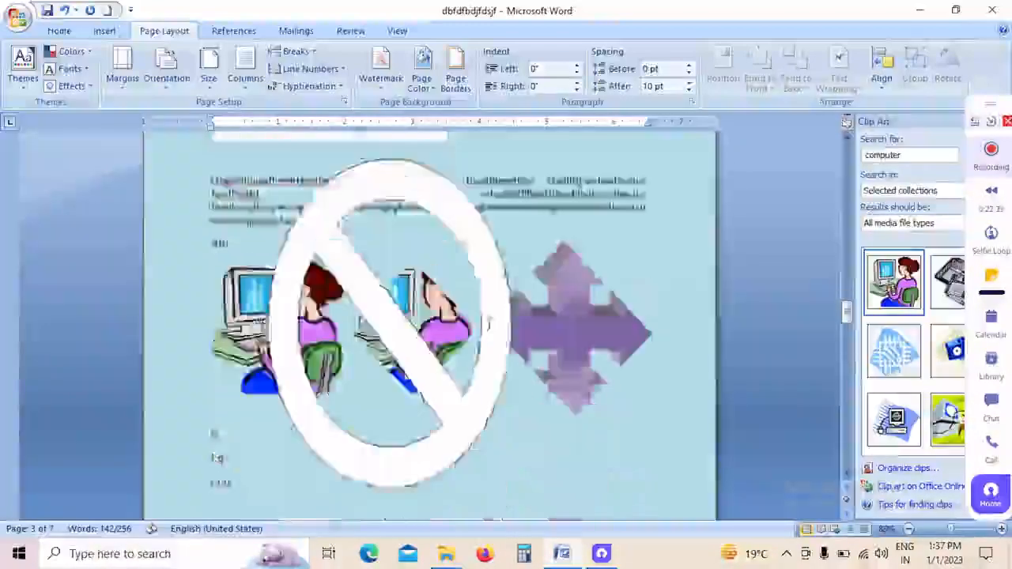
pyautogui.scroll(-15, 489, 336)
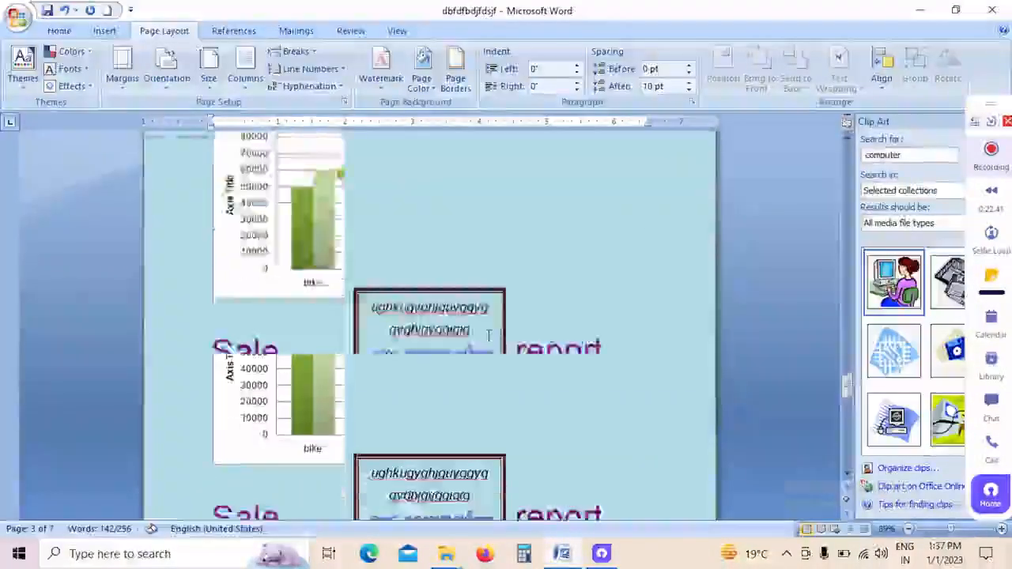
pyautogui.scroll(-10, 491, 340)
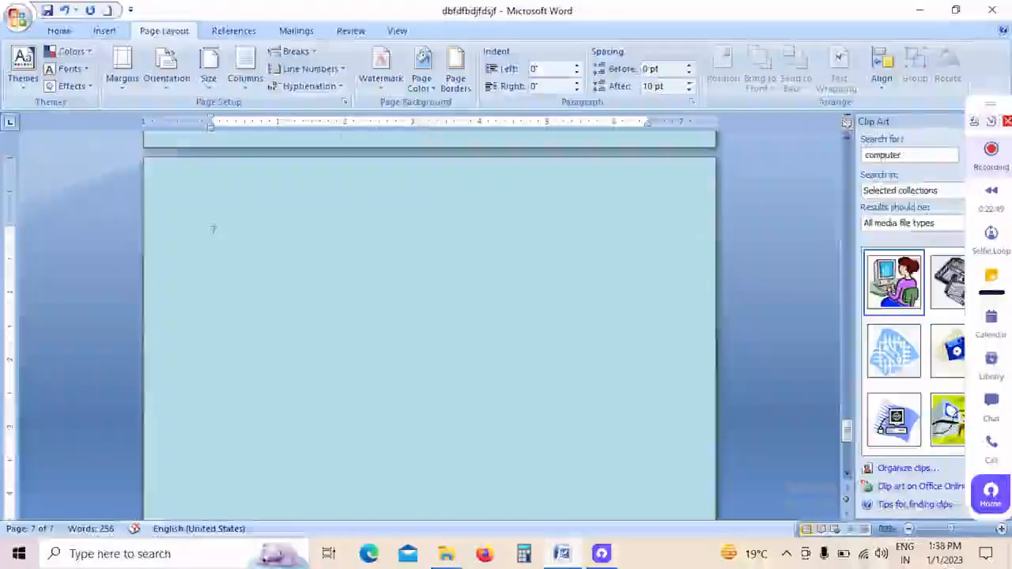
pyautogui.click(245, 76)
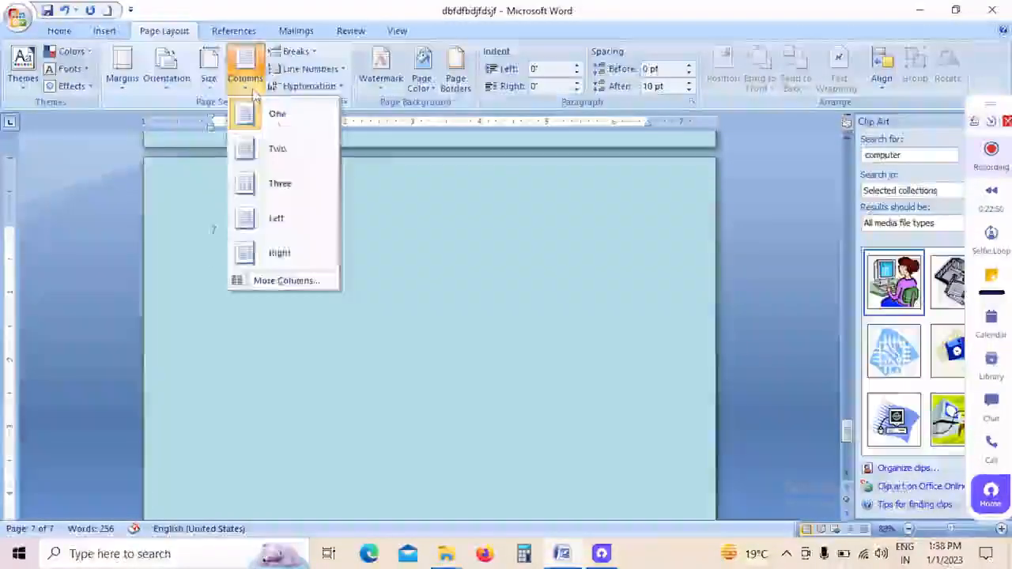
pyautogui.click(279, 149)
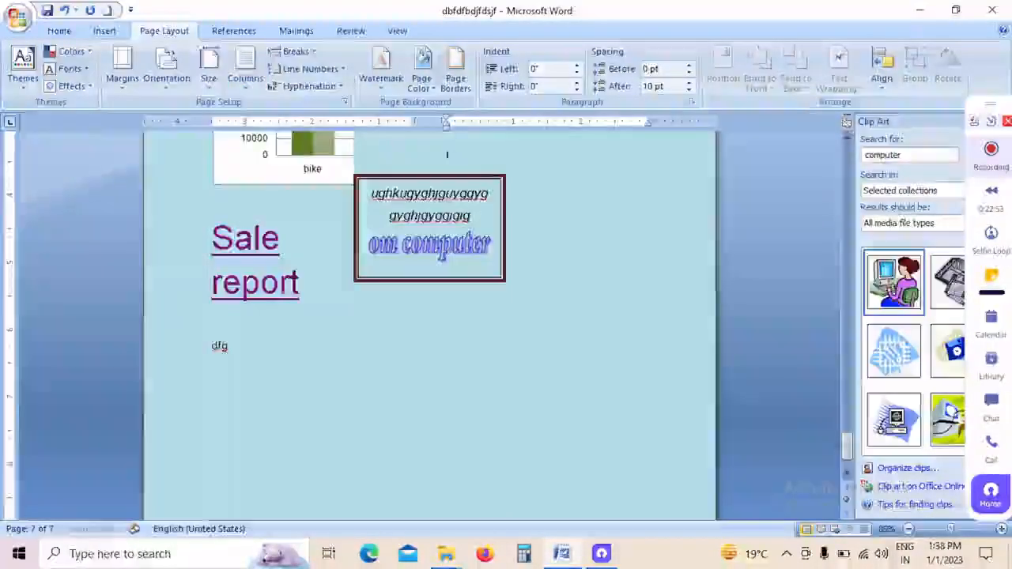
# Step: Enter "Fjnfkjmglrengelngelhgegthr" and the short lines R, R, J, Jy, Jt, Jt and jyj in the first column of page 7
pyautogui.scroll(-3, 498, 221)
pyautogui.scroll(6, 456, 230)
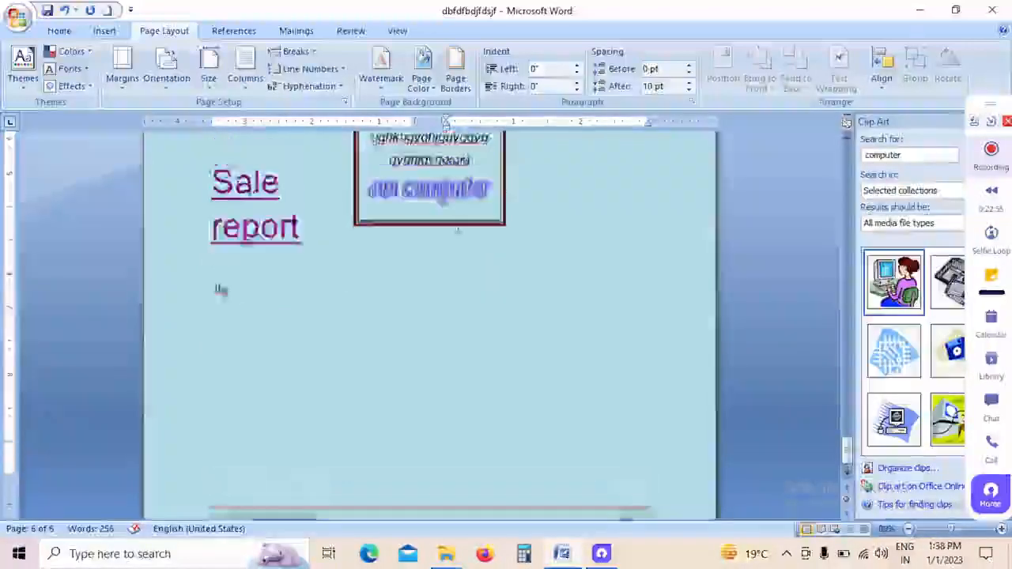
pyautogui.scroll(1, 447, 296)
pyautogui.scroll(-5, 475, 281)
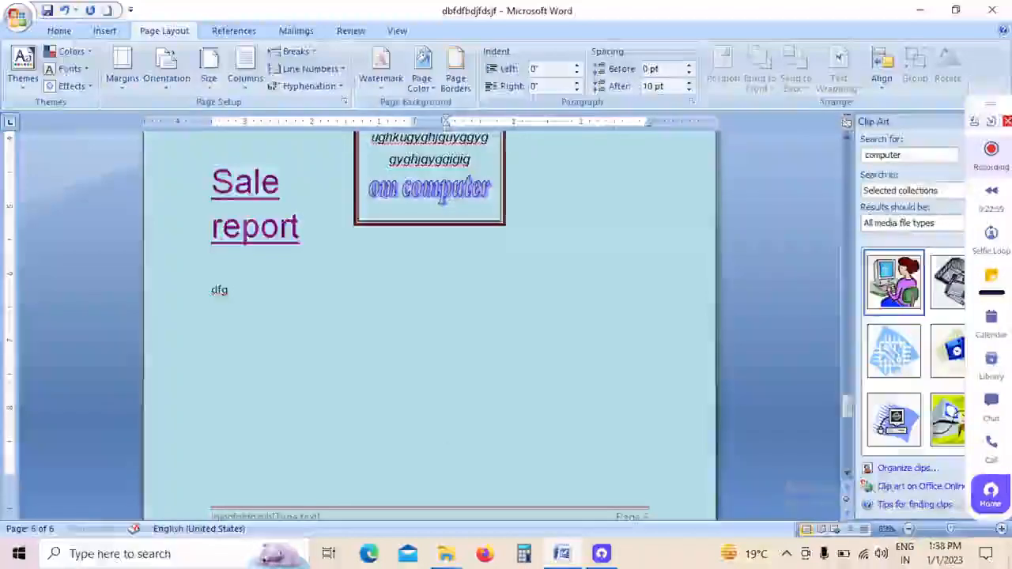
pyautogui.scroll(-5, 445, 323)
pyautogui.write('fjnfkjmgj')
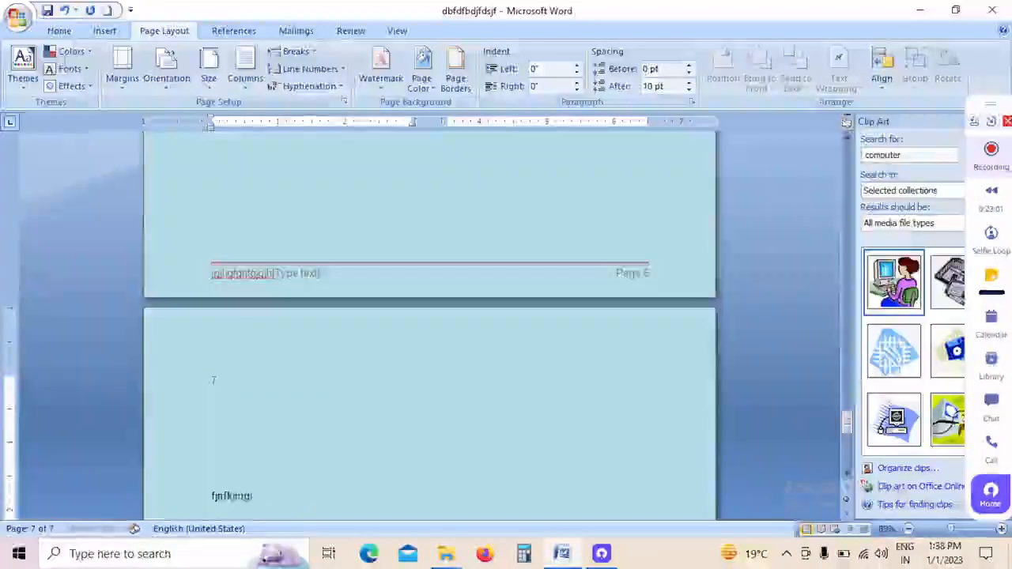
pyautogui.write('rengelngelhgegthr r r j jy jl jl jyj')
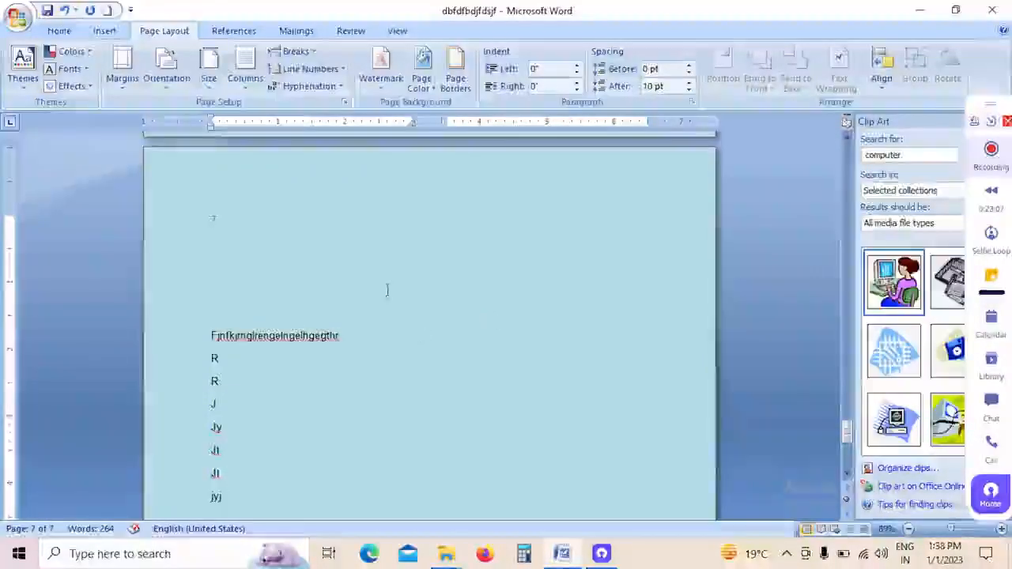
# Step: Insert a column break after the "jyj" line and enter "ljliuiugiu" in the second column of page 7
pyautogui.click(315, 57)
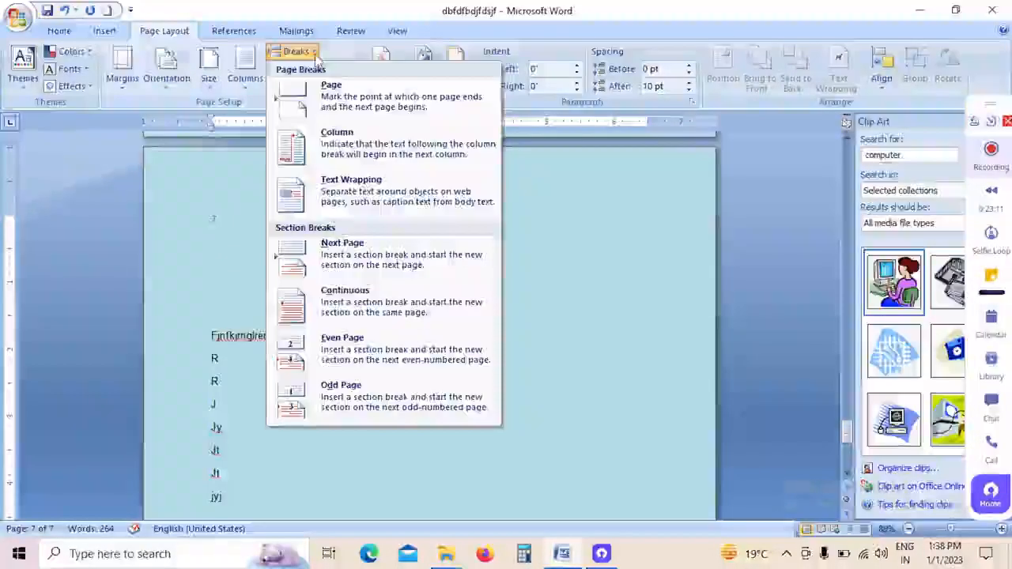
pyautogui.click(348, 158)
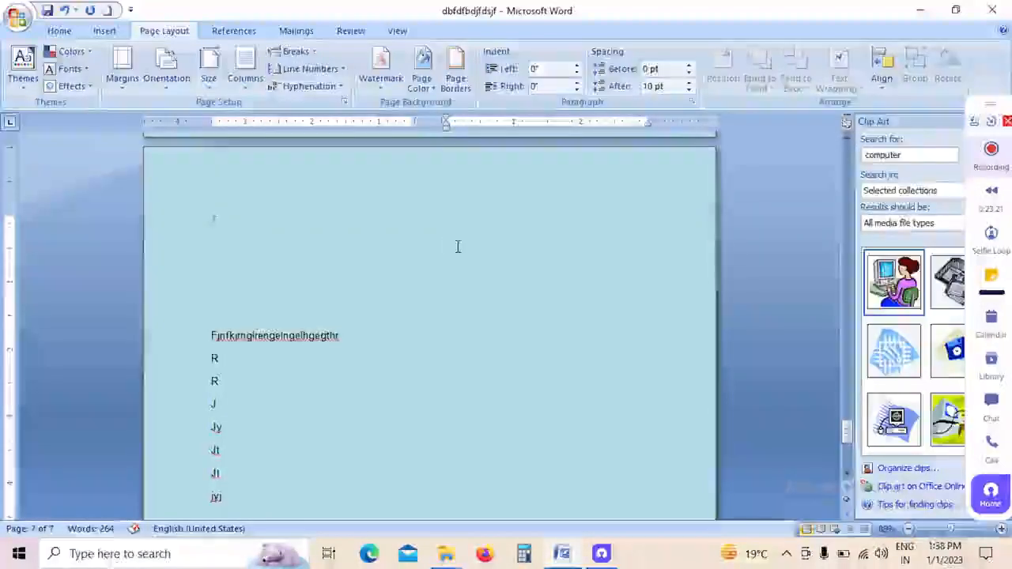
pyautogui.write('ljlj')
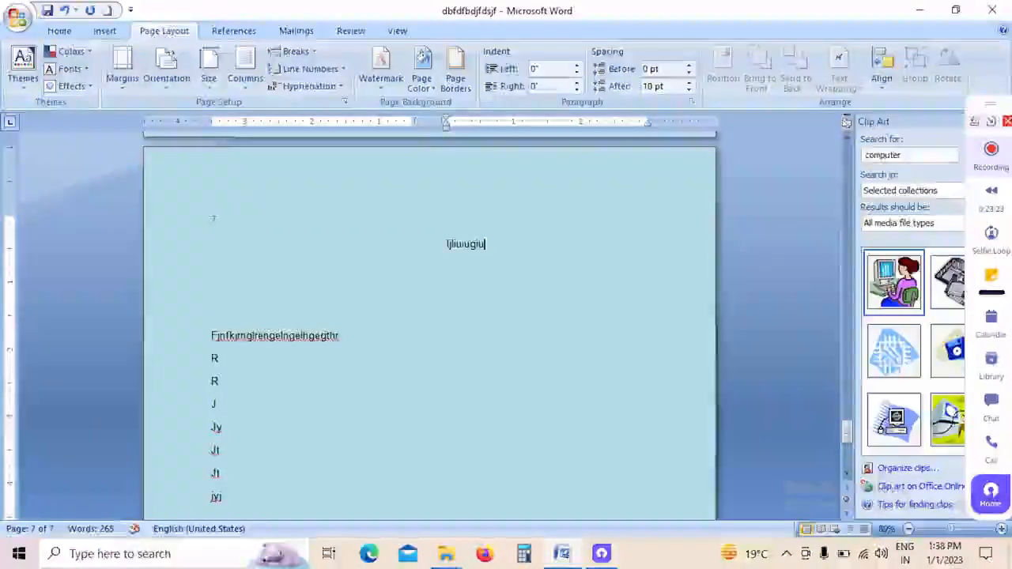
# Step: View the break types without choosing one, and apply Continuous line numbering
pyautogui.click(315, 56)
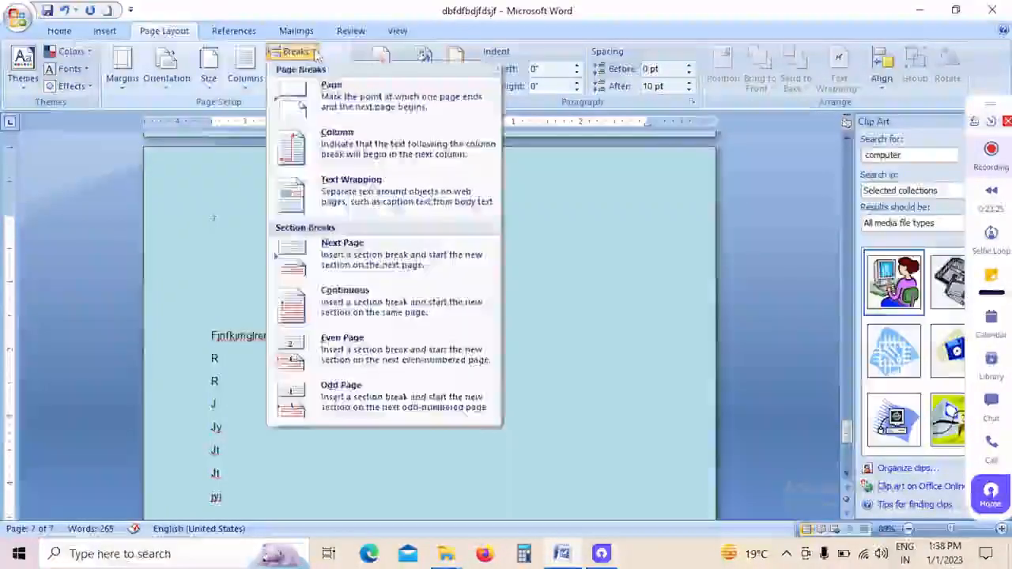
pyautogui.click(556, 222)
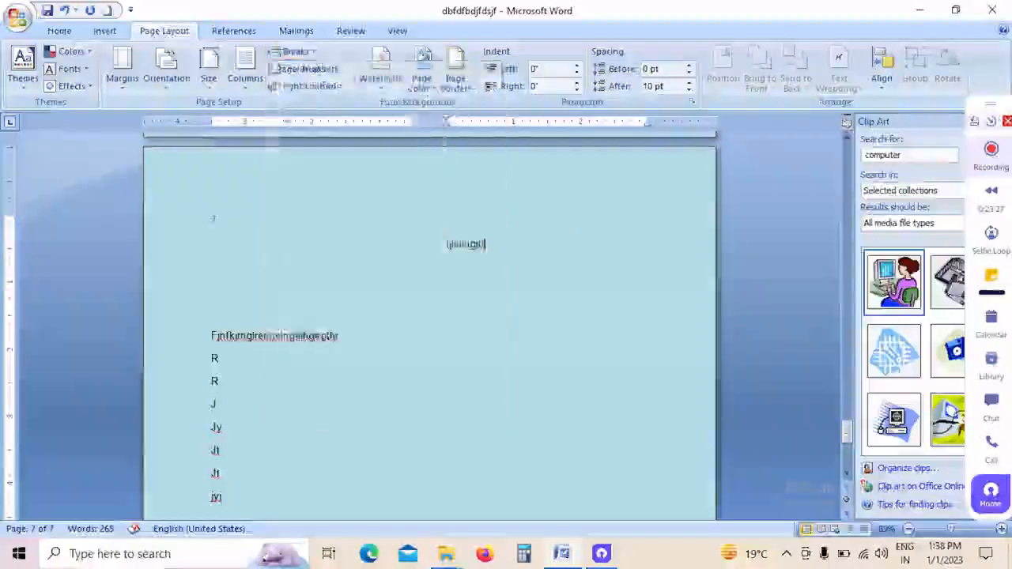
pyautogui.click(340, 70)
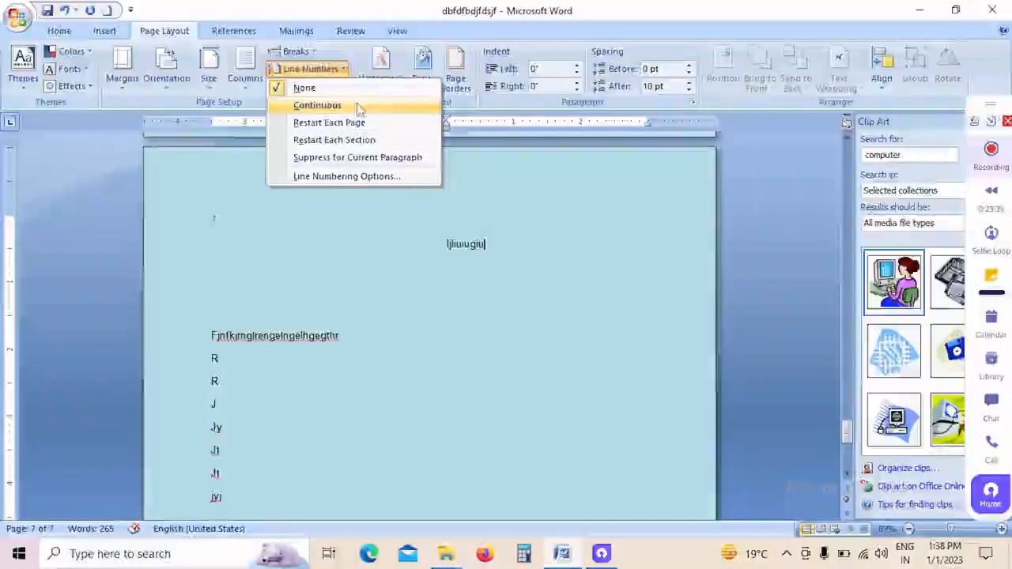
pyautogui.click(309, 71)
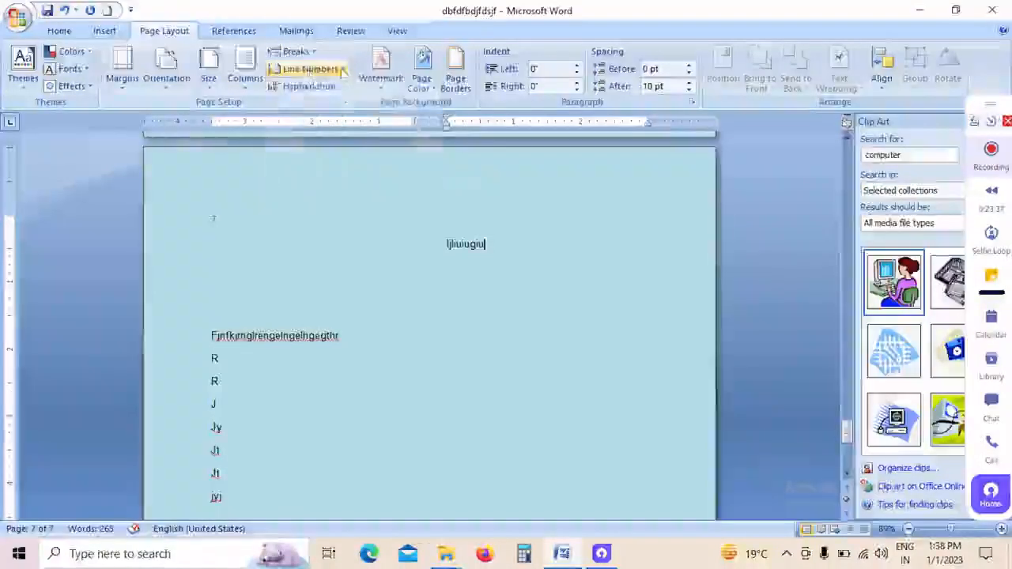
pyautogui.click(309, 71)
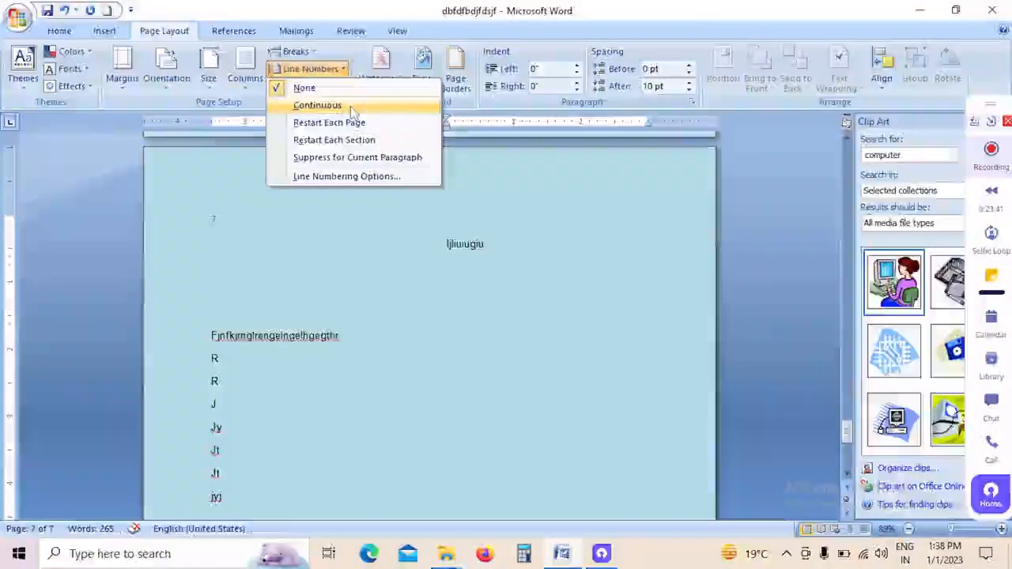
pyautogui.click(351, 109)
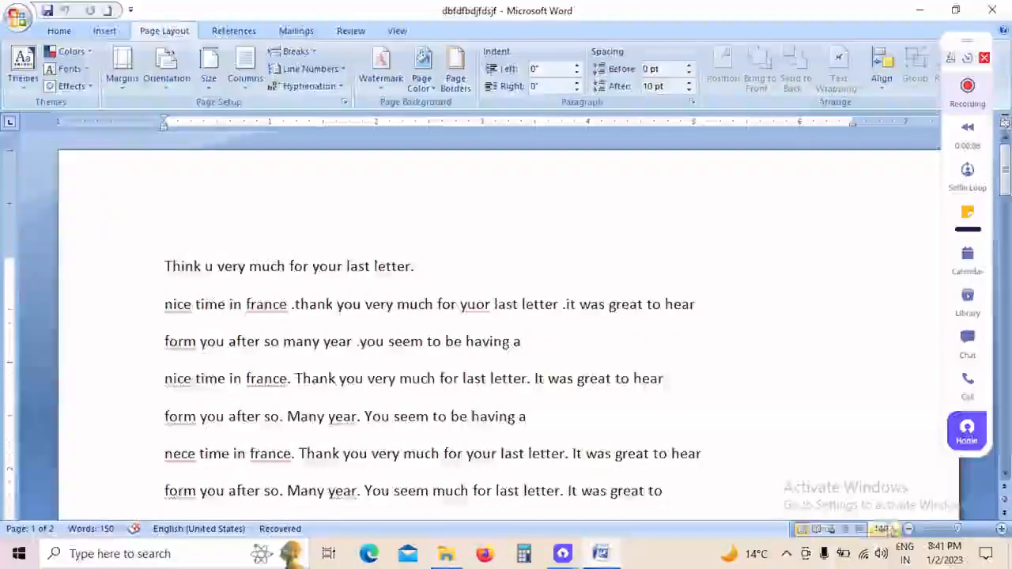
# Step: Set the page color of the letter document to a light aqua theme color
pyautogui.moveTo(960, 534); pyautogui.dragTo(955, 532)
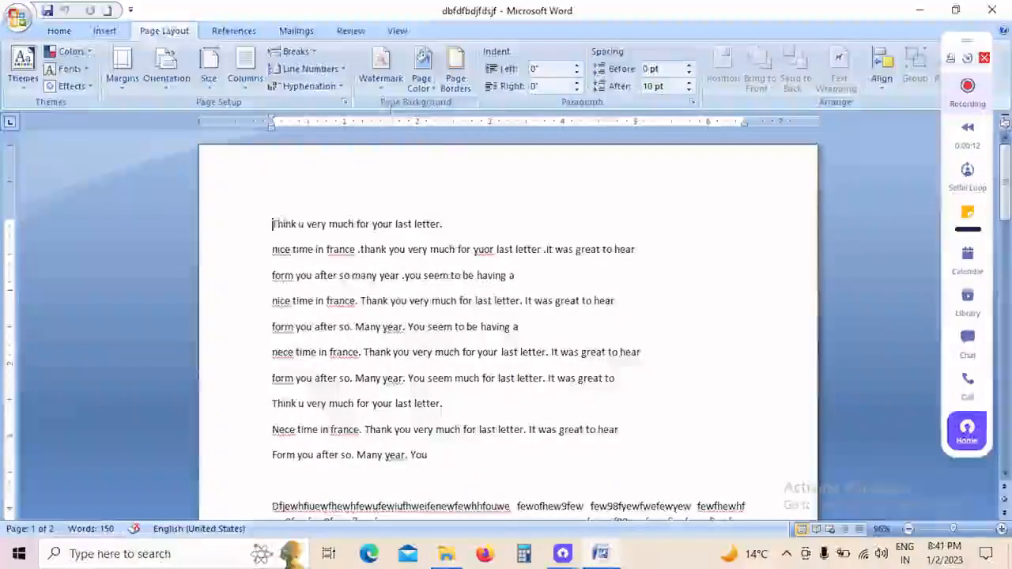
pyautogui.click(419, 83)
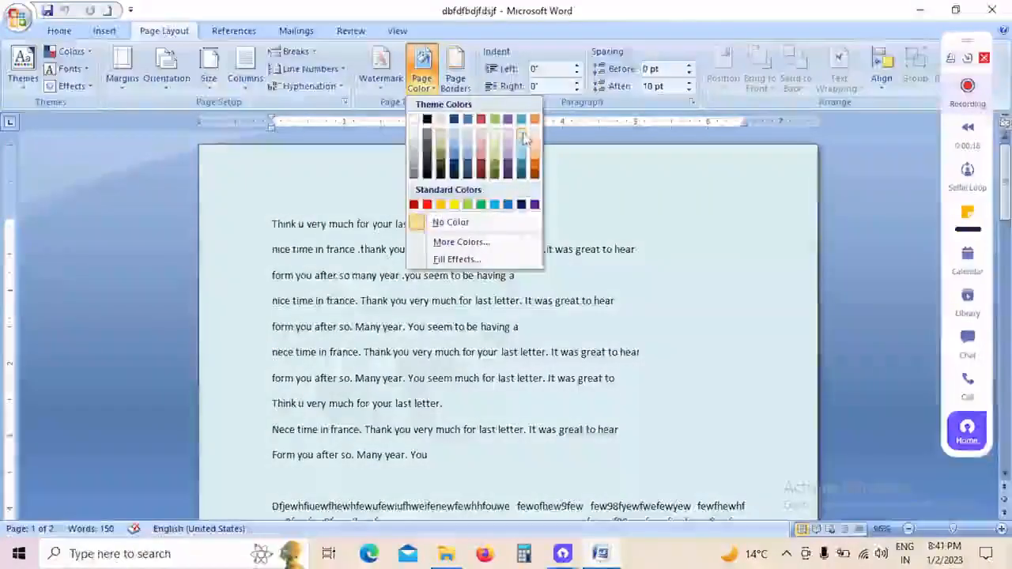
pyautogui.click(522, 141)
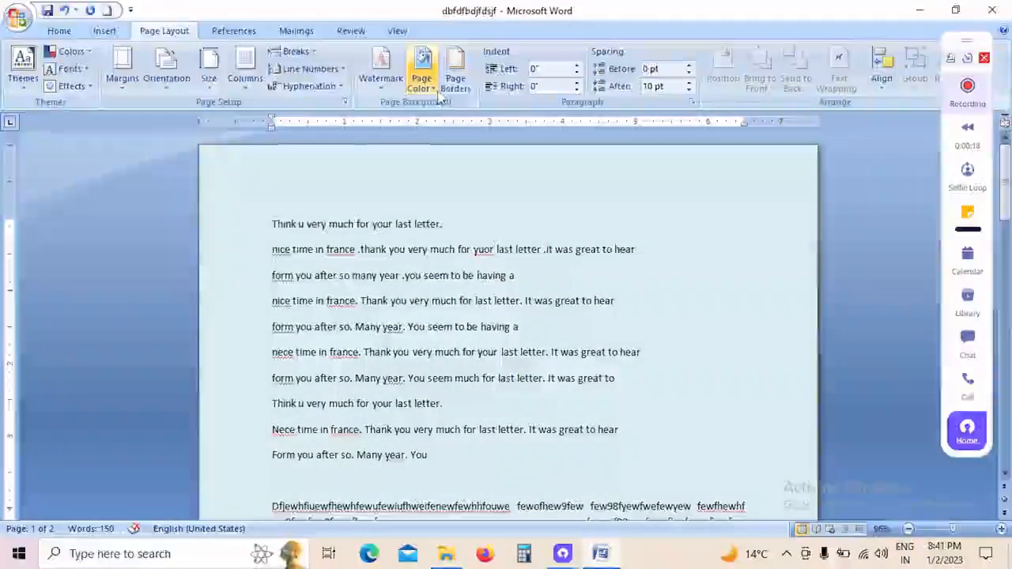
# Step: Change the page color of the letter document to a light olive green theme color
pyautogui.click(422, 79)
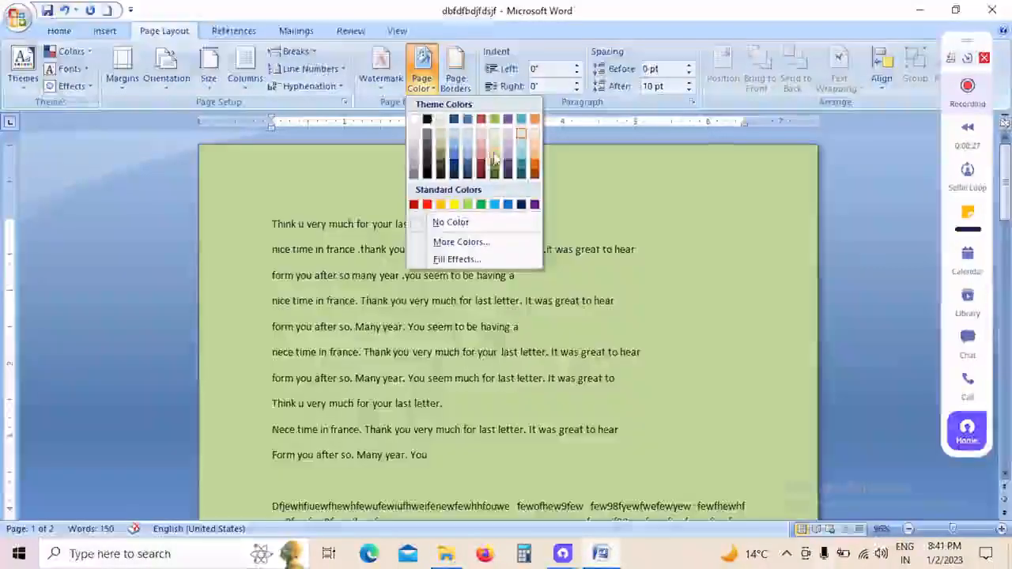
pyautogui.click(494, 144)
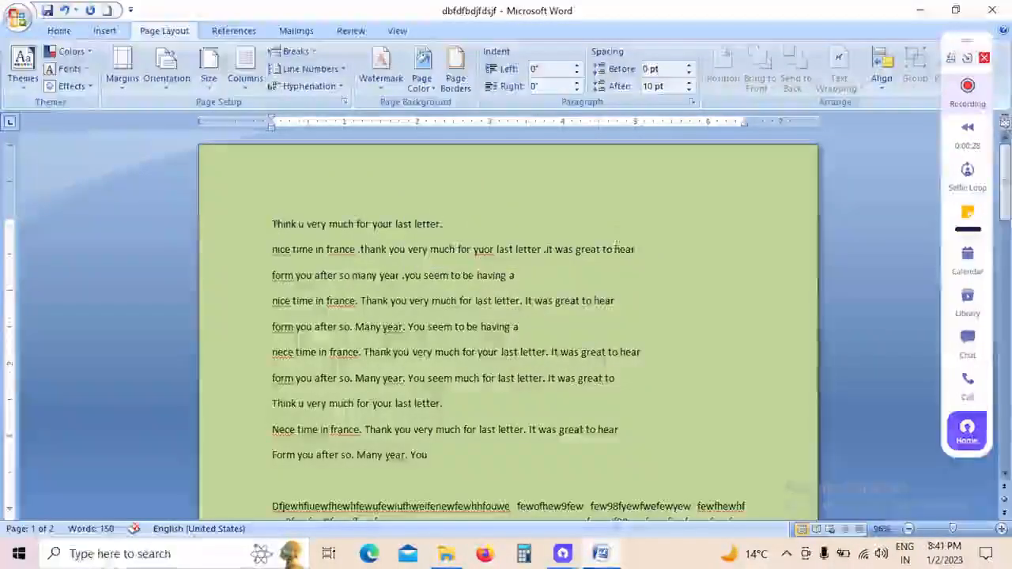
pyautogui.click(958, 530)
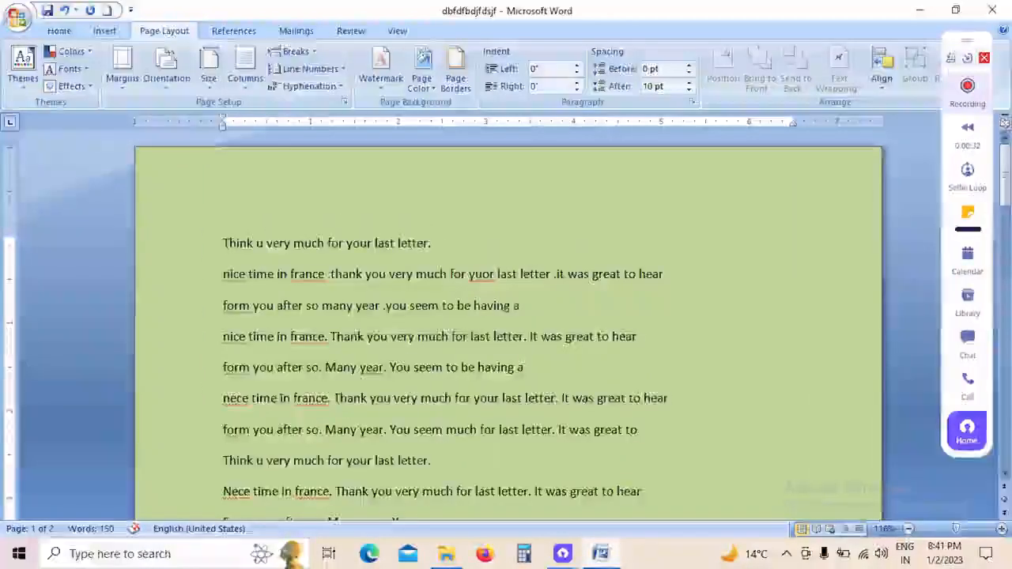
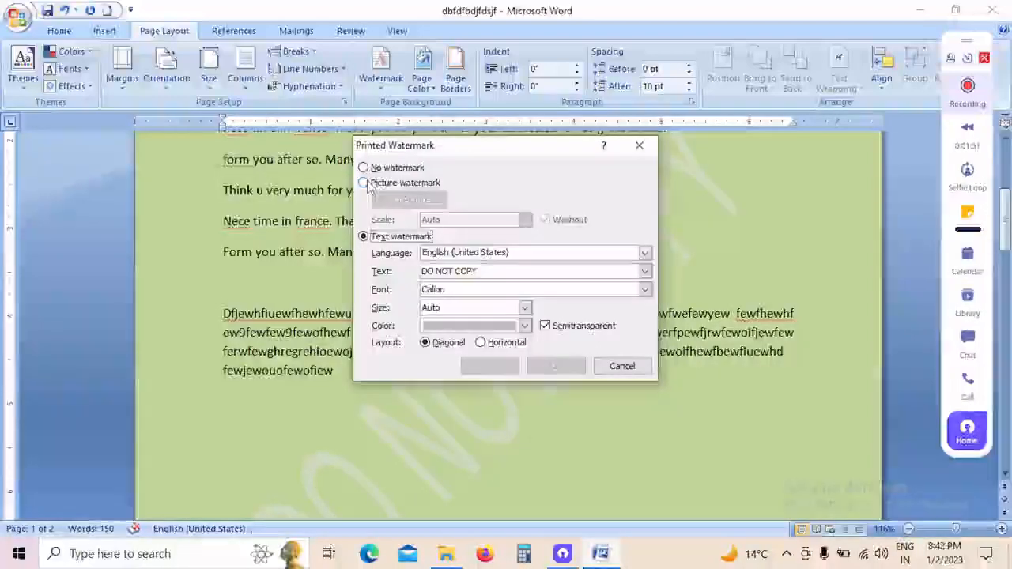
# Step: Apply a washout picture watermark using image 001 from the 2022-09-22 folder in Pictures, and check it on the page
pyautogui.click(367, 184)
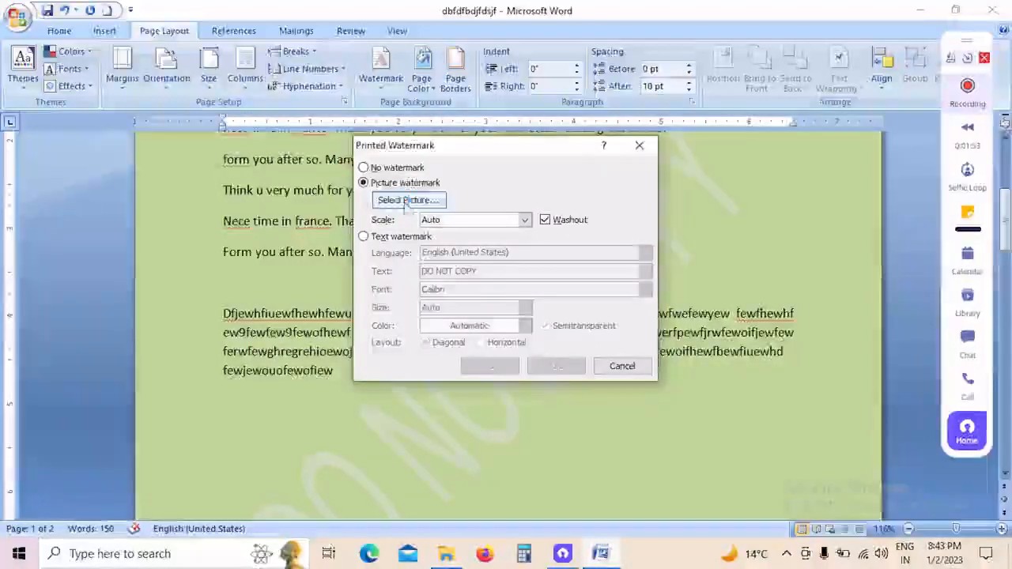
pyautogui.click(408, 201)
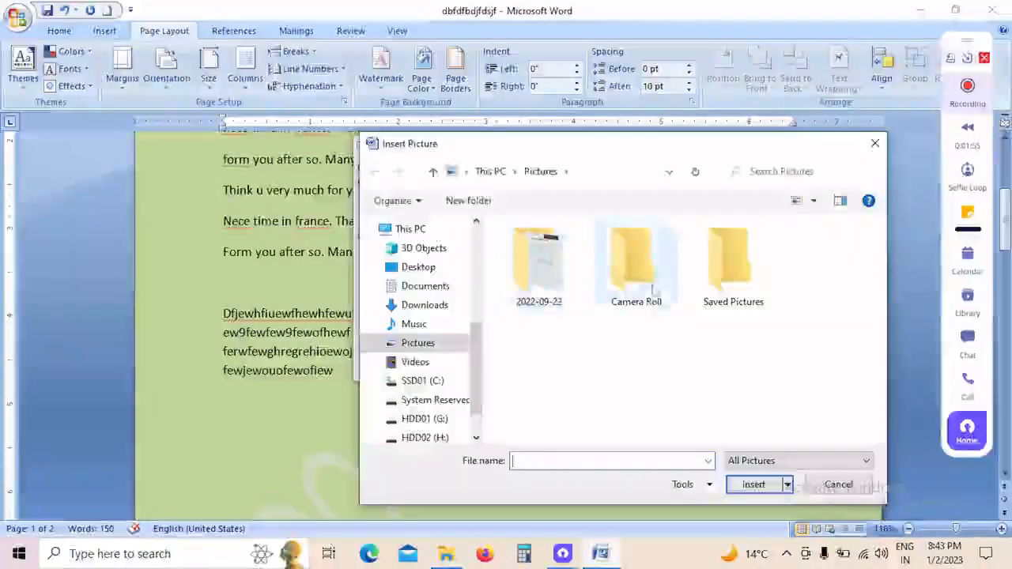
pyautogui.doubleClick(572, 278)
pyautogui.click(544, 271)
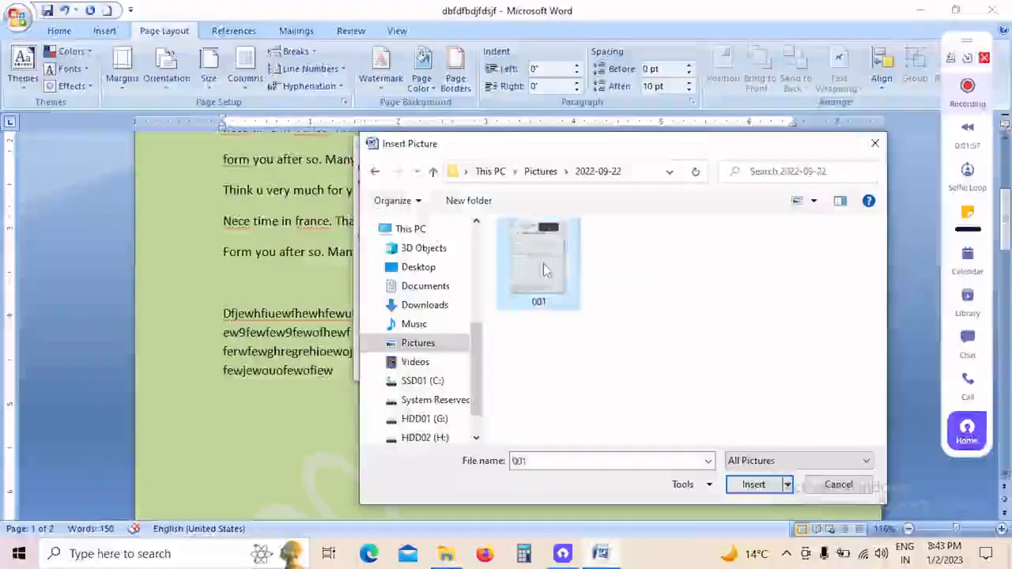
pyautogui.click(751, 484)
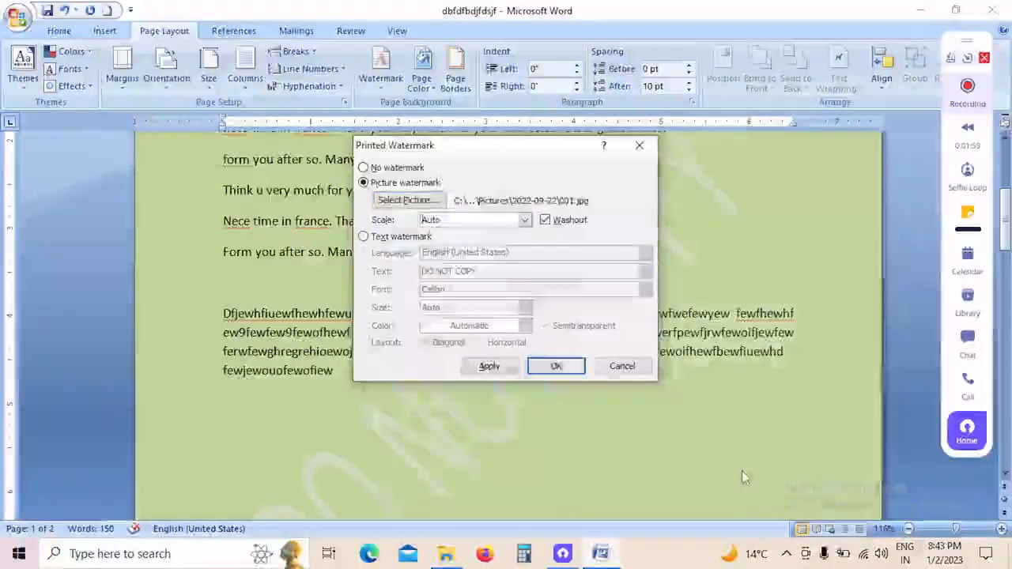
pyautogui.click(514, 367)
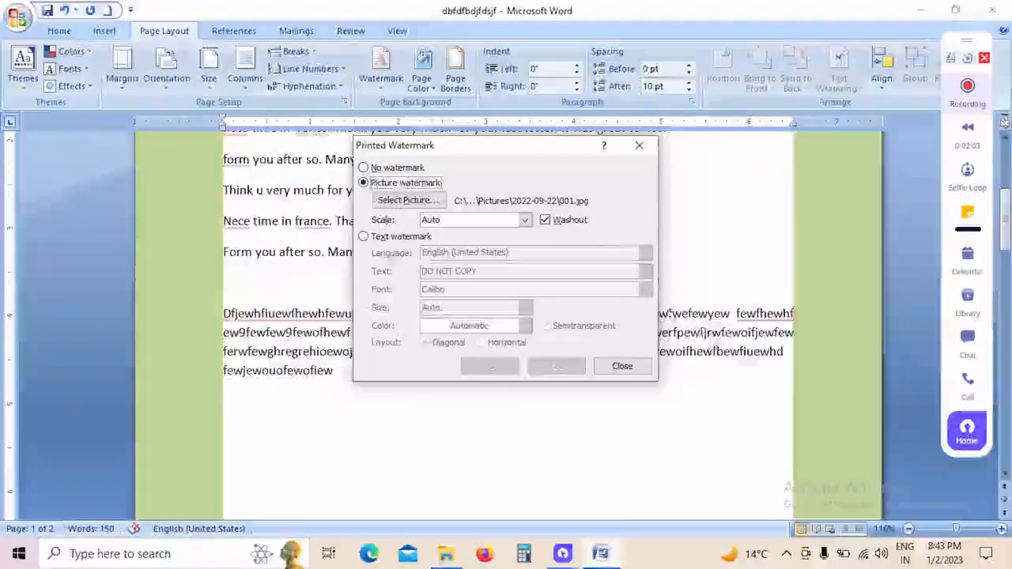
pyautogui.moveTo(511, 147); pyautogui.dragTo(808, 186)
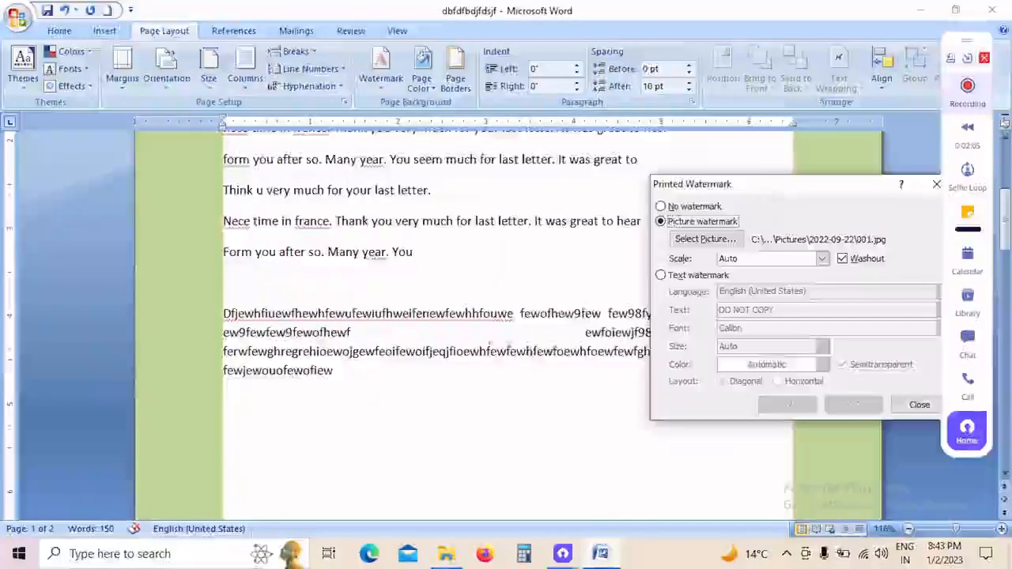
pyautogui.click(445, 350)
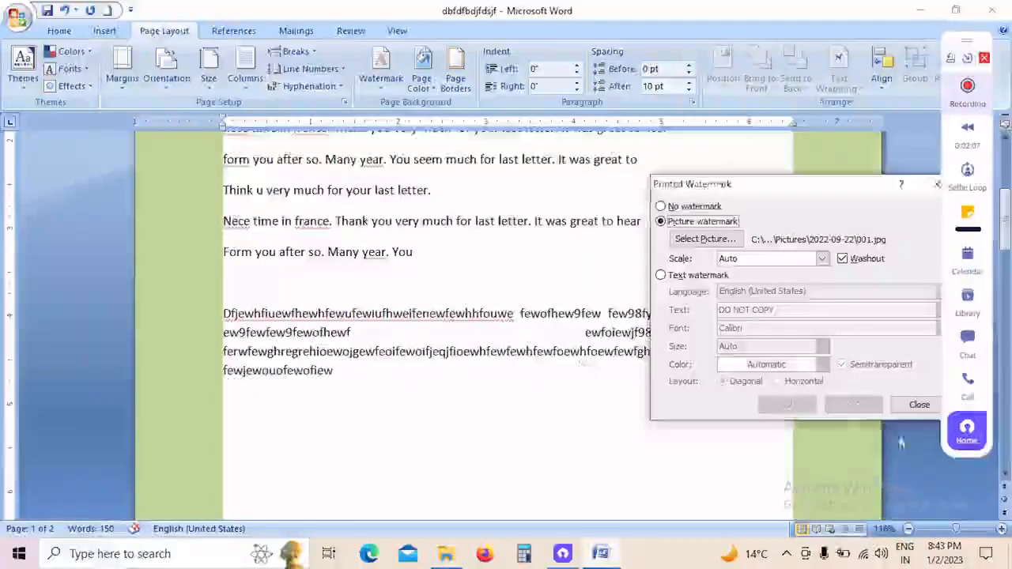
pyautogui.click(919, 404)
pyautogui.scroll(2, 585, 362)
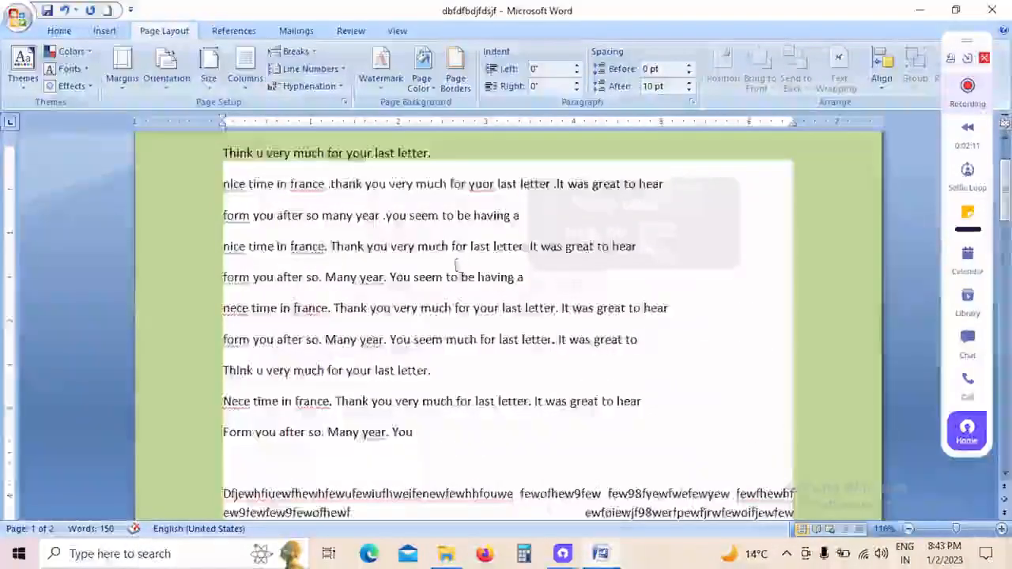
pyautogui.scroll(-12, 457, 265)
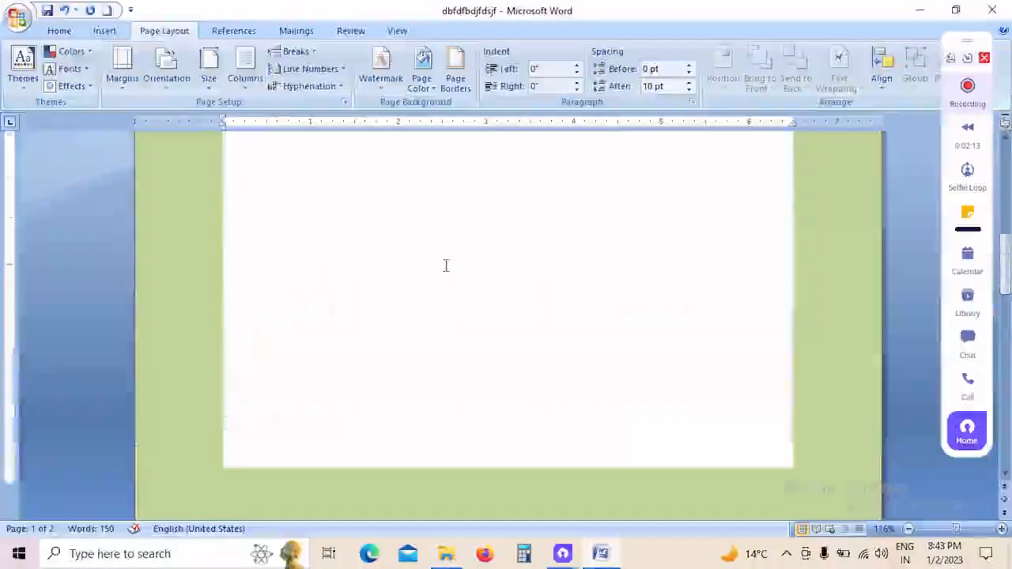
pyautogui.scroll(5, 445, 265)
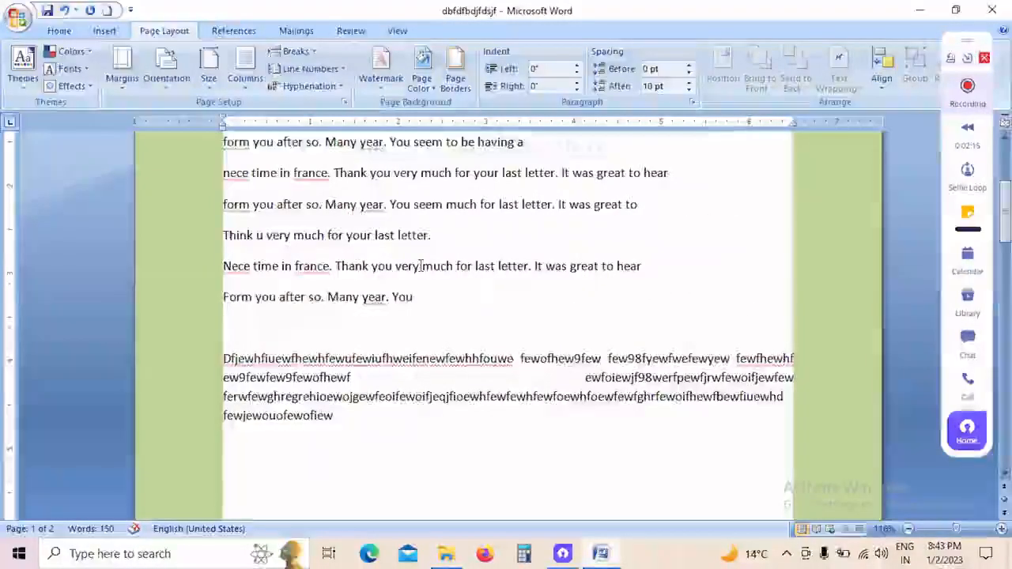
# Step: Switch the custom watermark to a text watermark and set its text to "om computer"
pyautogui.click(384, 92)
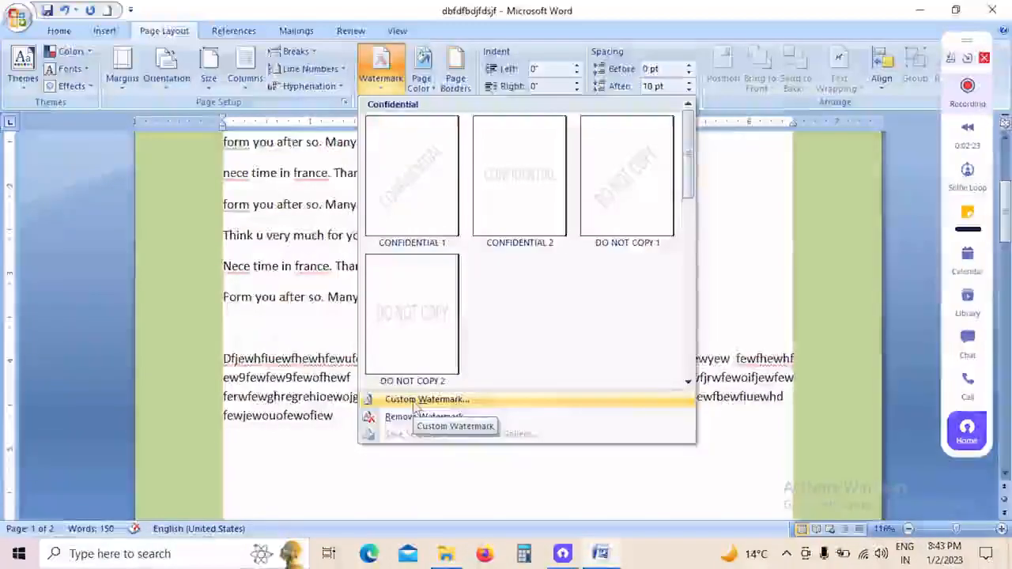
pyautogui.click(419, 399)
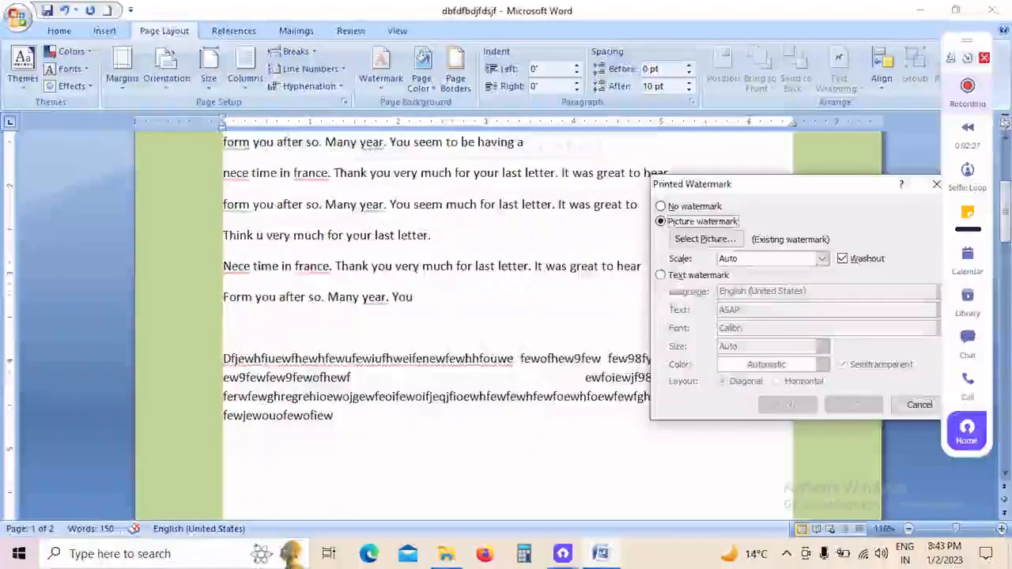
pyautogui.click(661, 275)
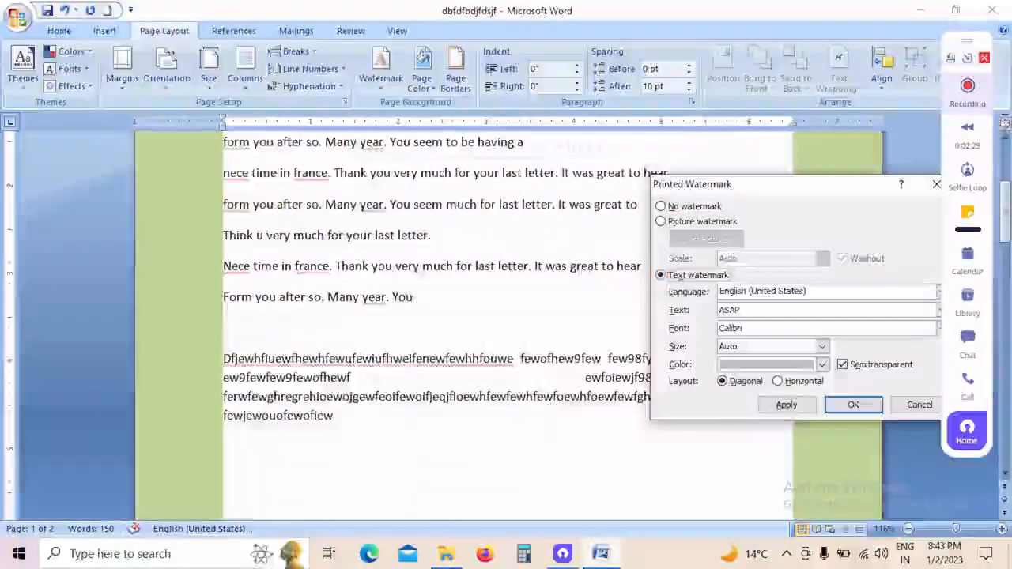
pyautogui.moveTo(780, 193); pyautogui.dragTo(694, 184)
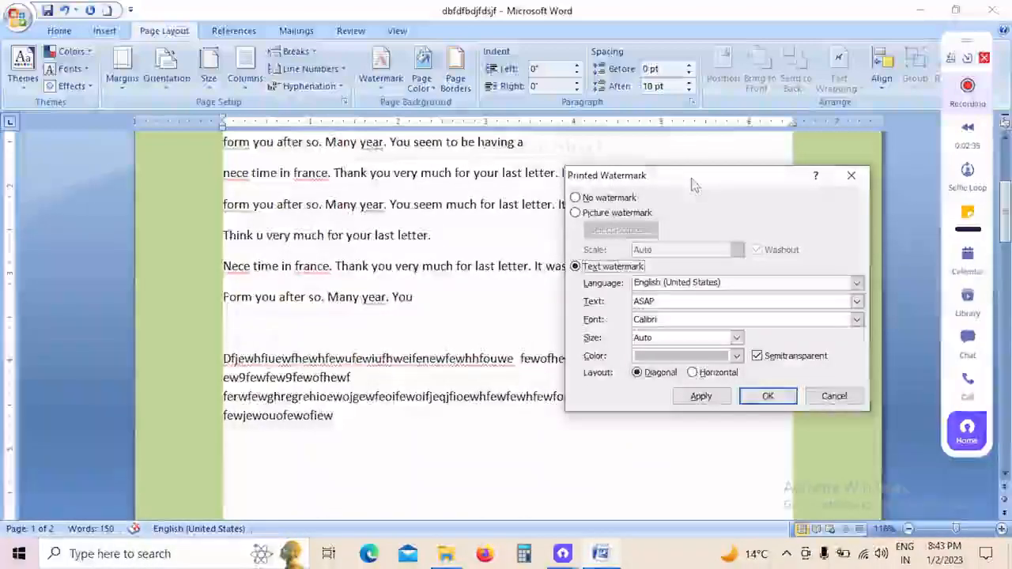
pyautogui.click(678, 301)
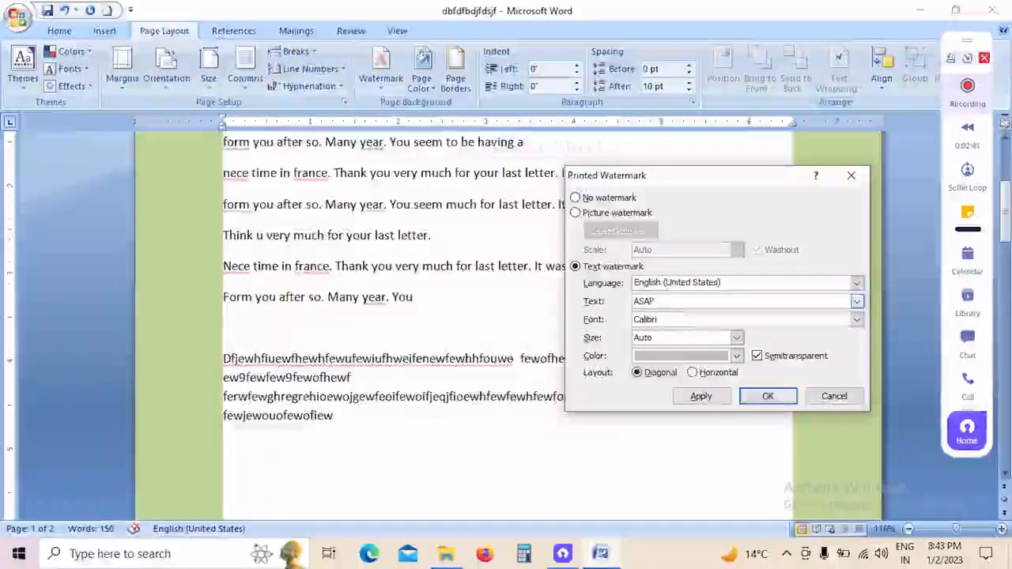
pyautogui.press('BackSpace')
pyautogui.press('BackSpace')
pyautogui.press('BackSpace')
pyautogui.press('BackSpace')
pyautogui.write('om ')
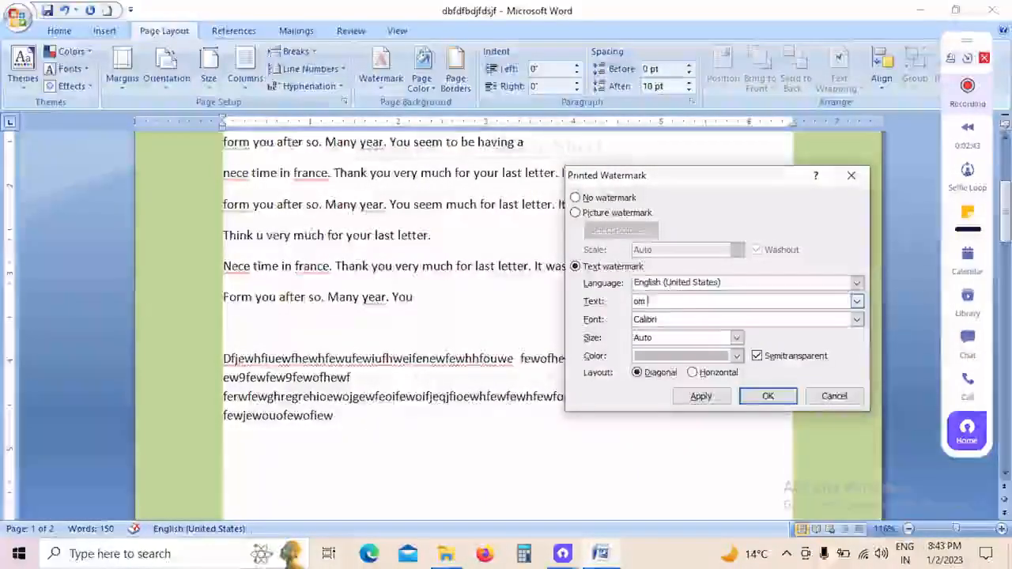
pyautogui.write('compute')
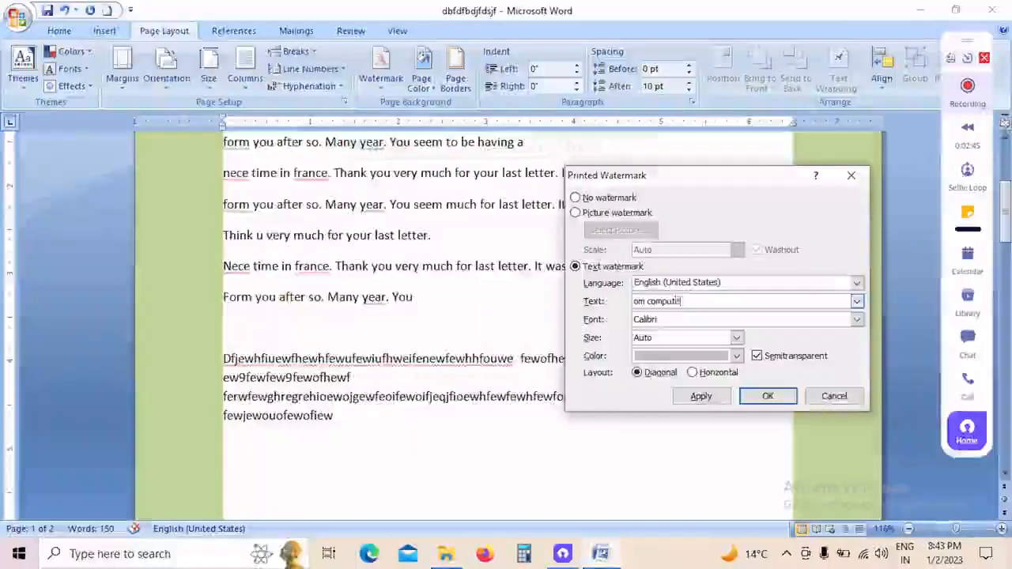
pyautogui.write('r,')
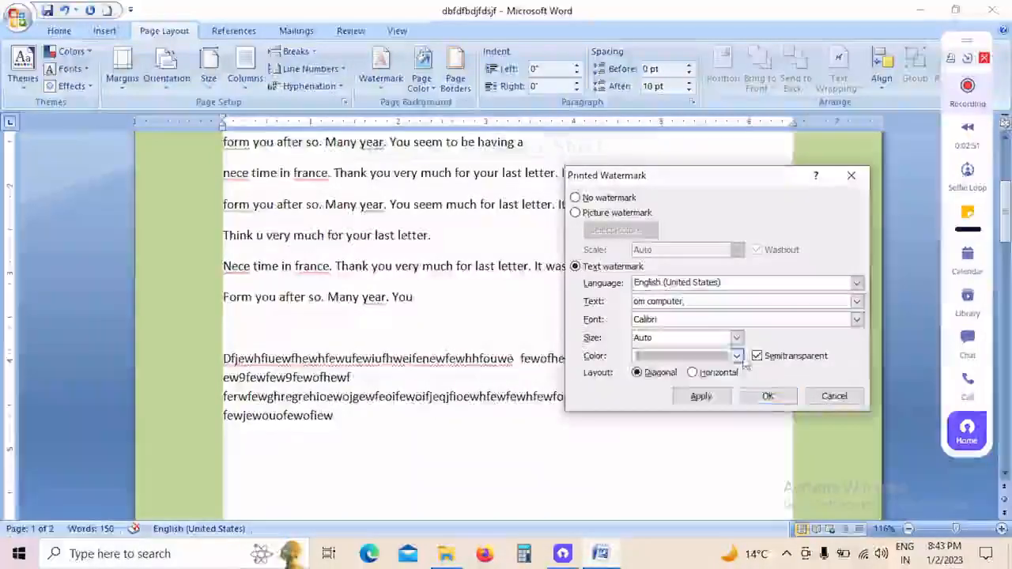
# Step: Color the text watermark light blue and apply it with the diagonal layout
pyautogui.click(736, 356)
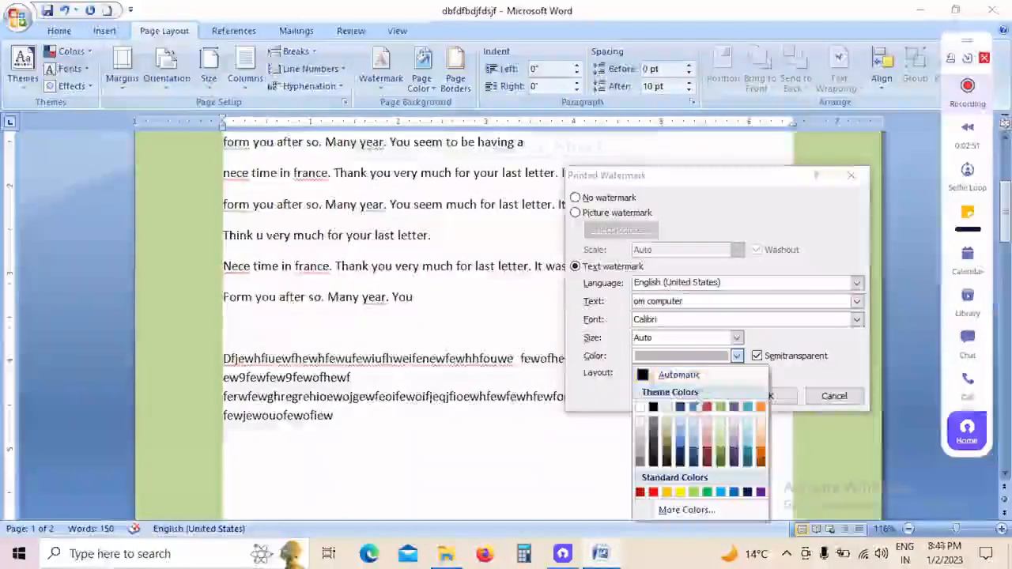
pyautogui.click(693, 431)
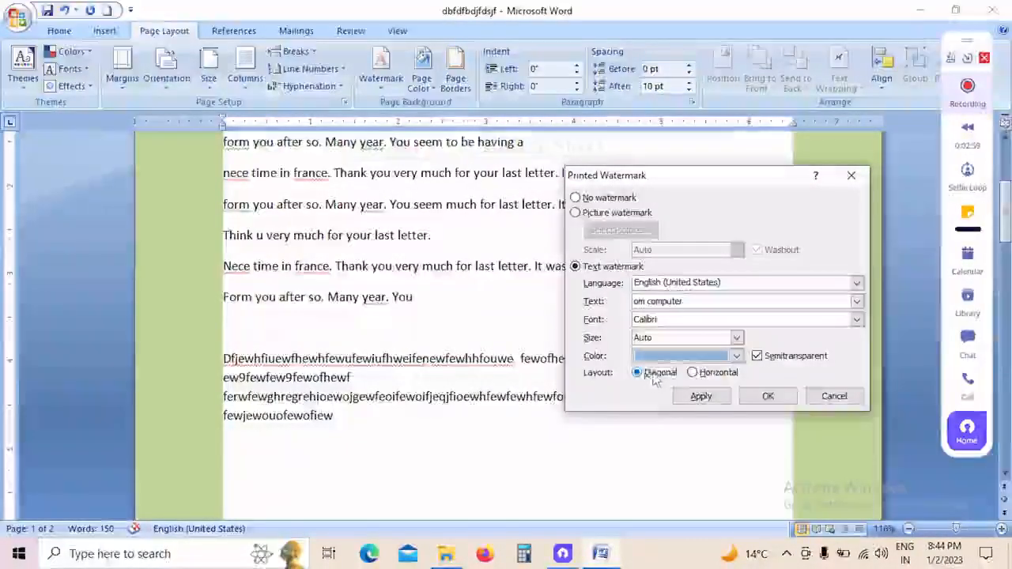
pyautogui.click(701, 396)
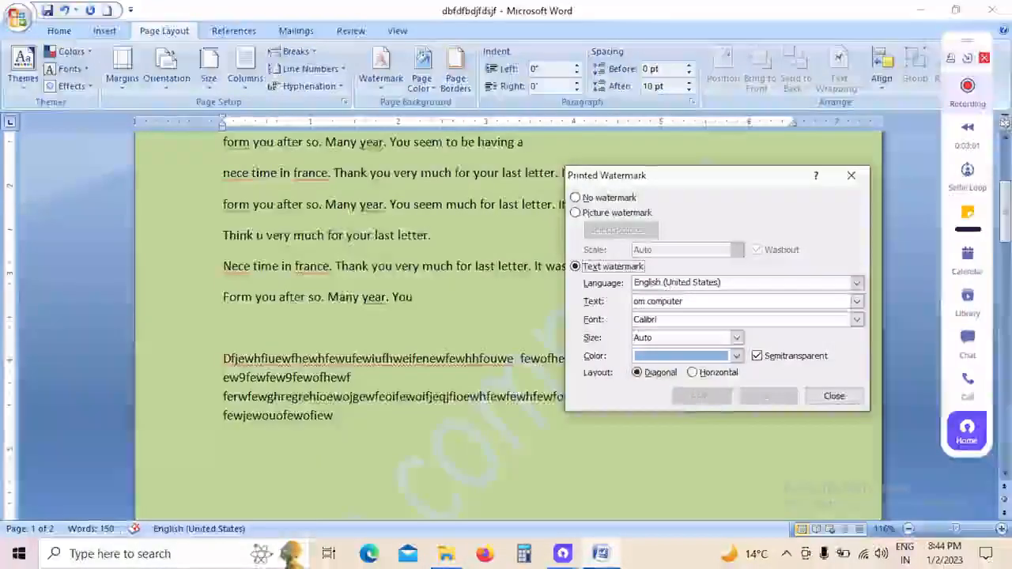
pyautogui.click(821, 397)
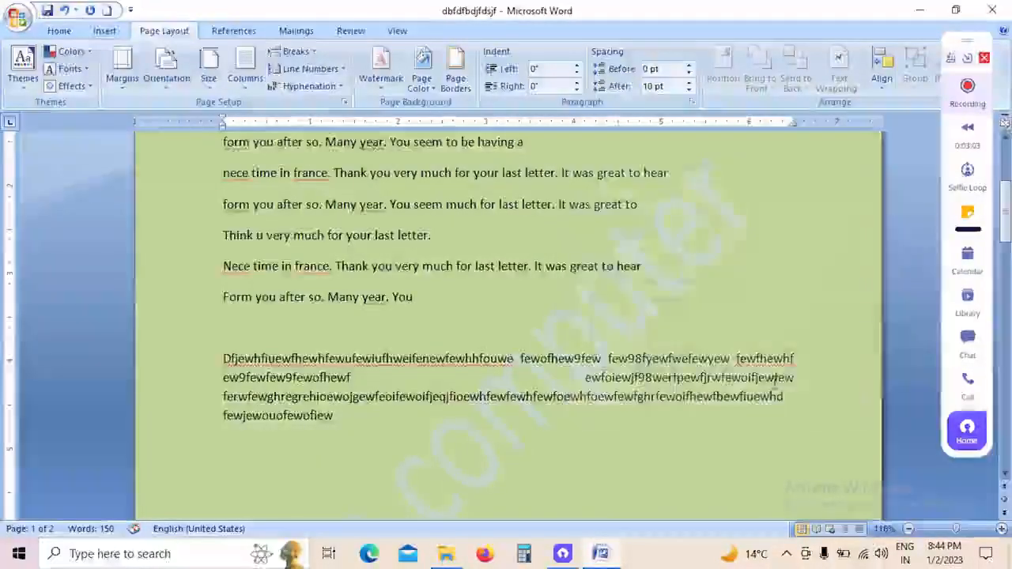
# Step: Check the watermark on both pages and change the page color to the standard green
pyautogui.scroll(-3, 773, 377)
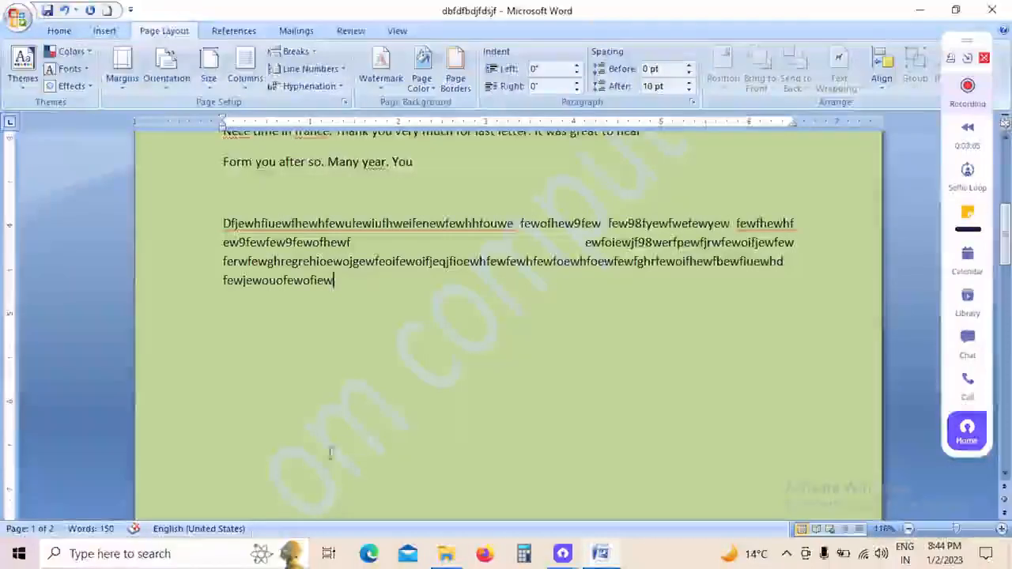
pyautogui.scroll(2, 655, 166)
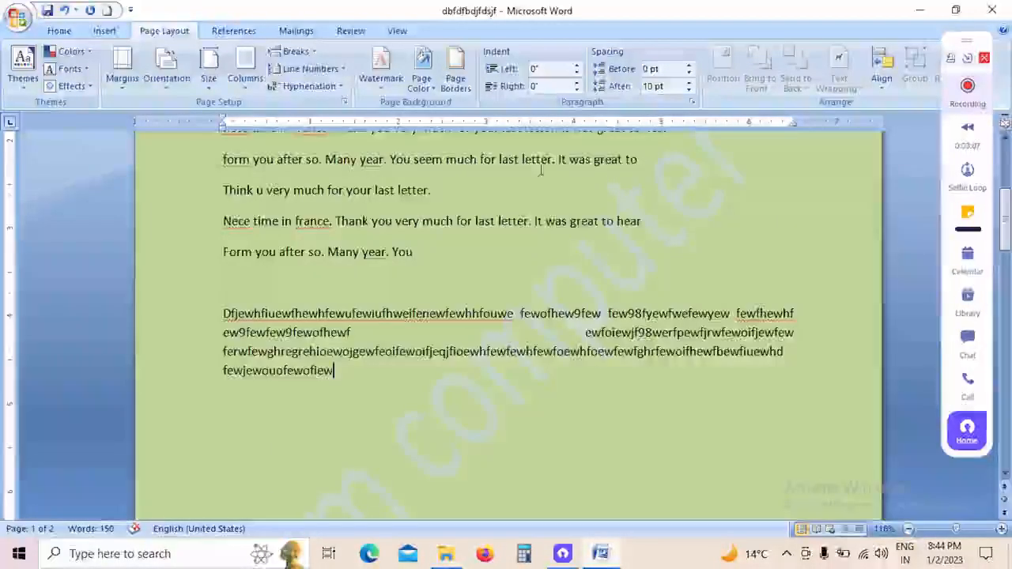
pyautogui.scroll(-12, 572, 242)
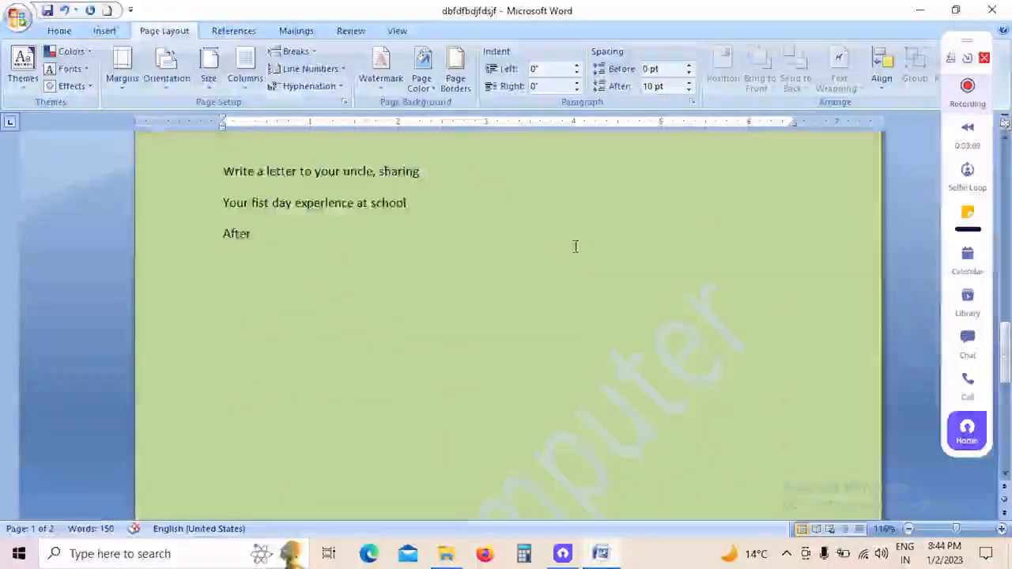
pyautogui.scroll(-10, 576, 246)
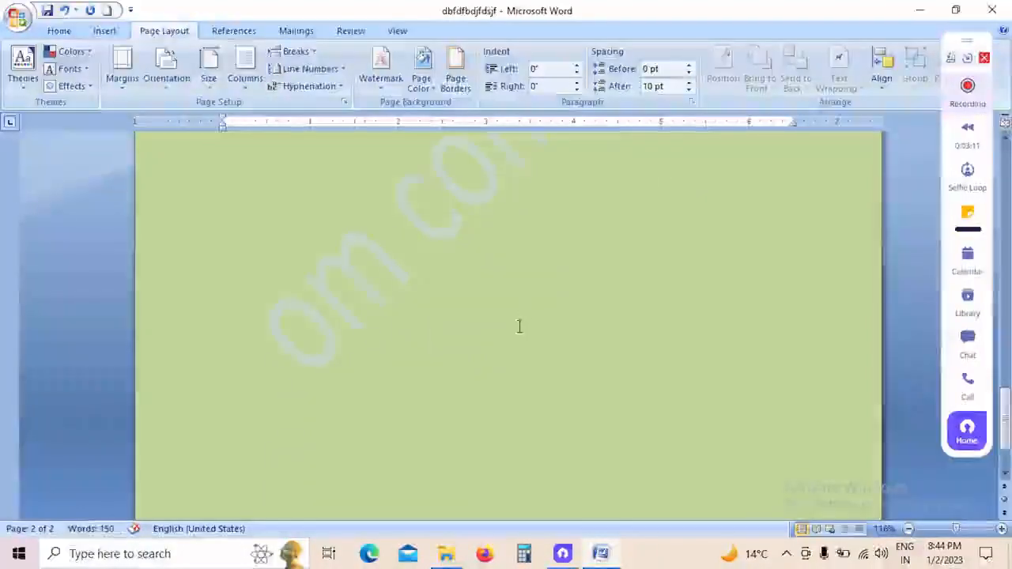
pyautogui.scroll(10, 519, 317)
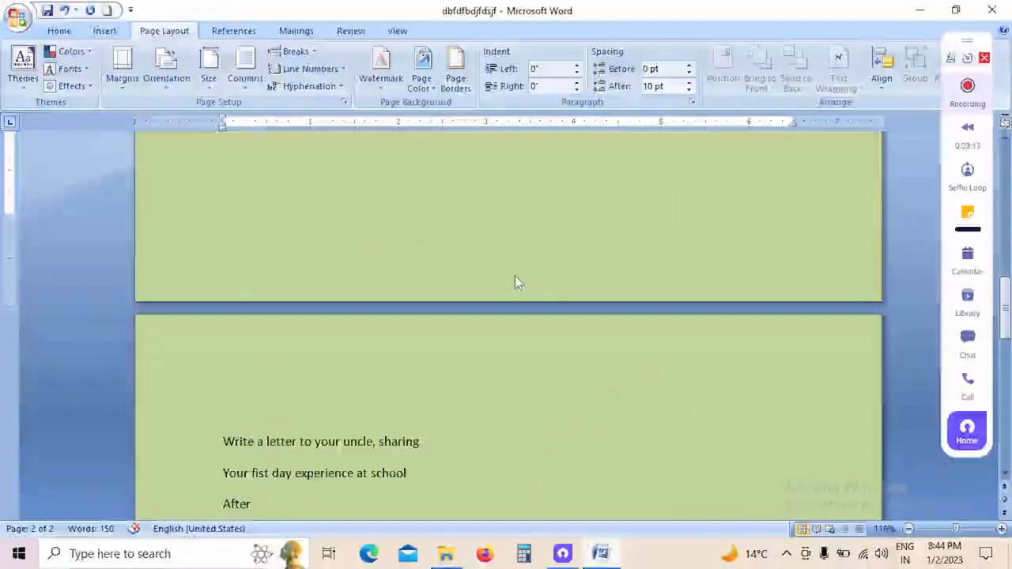
pyautogui.scroll(10, 514, 275)
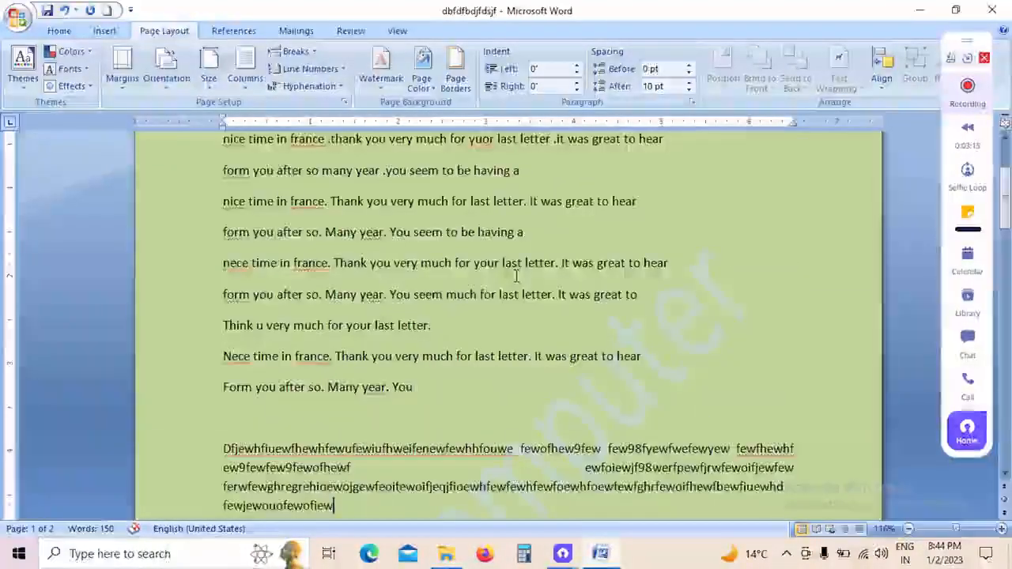
pyautogui.scroll(3, 515, 275)
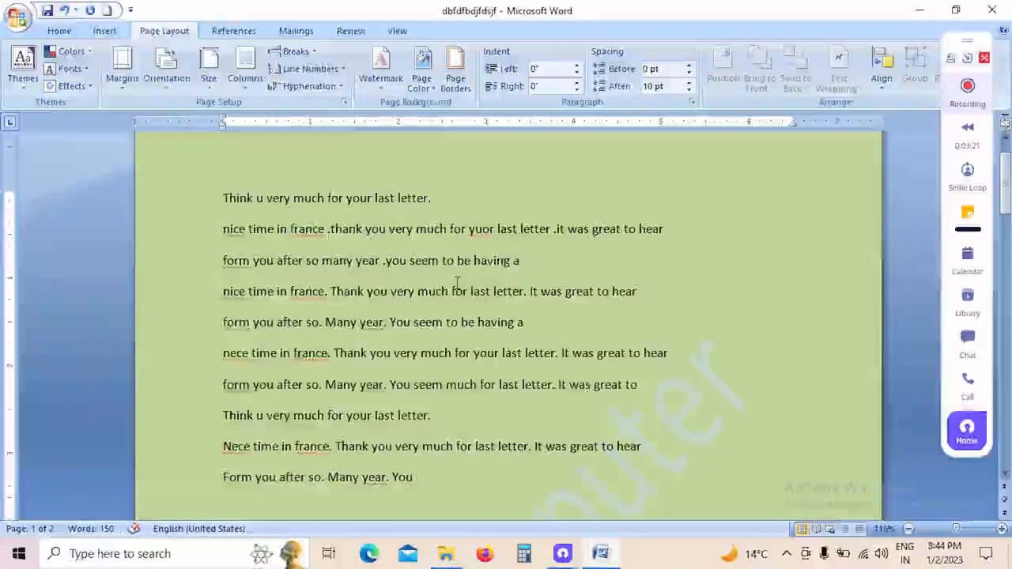
pyautogui.click(439, 93)
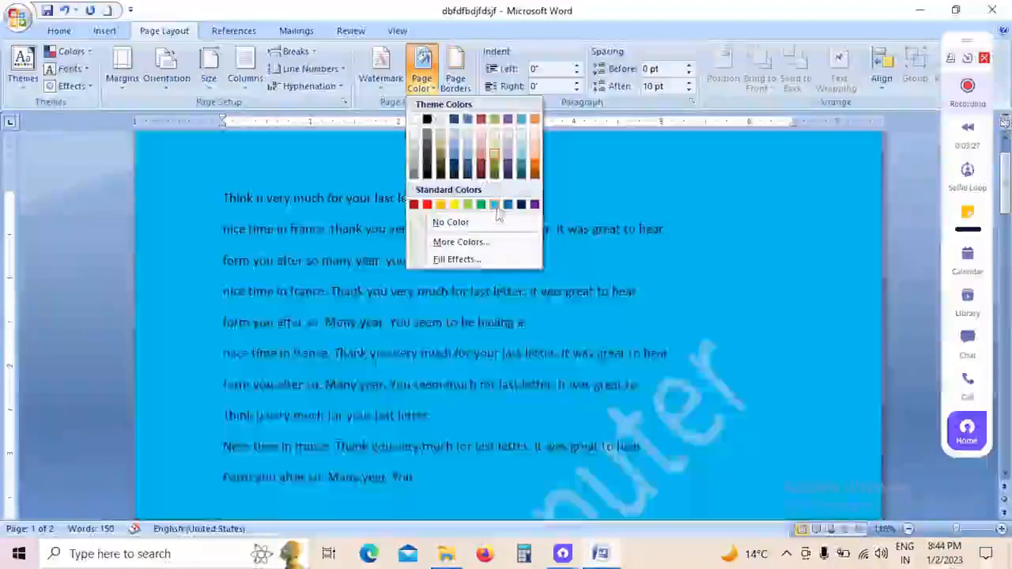
pyautogui.click(480, 205)
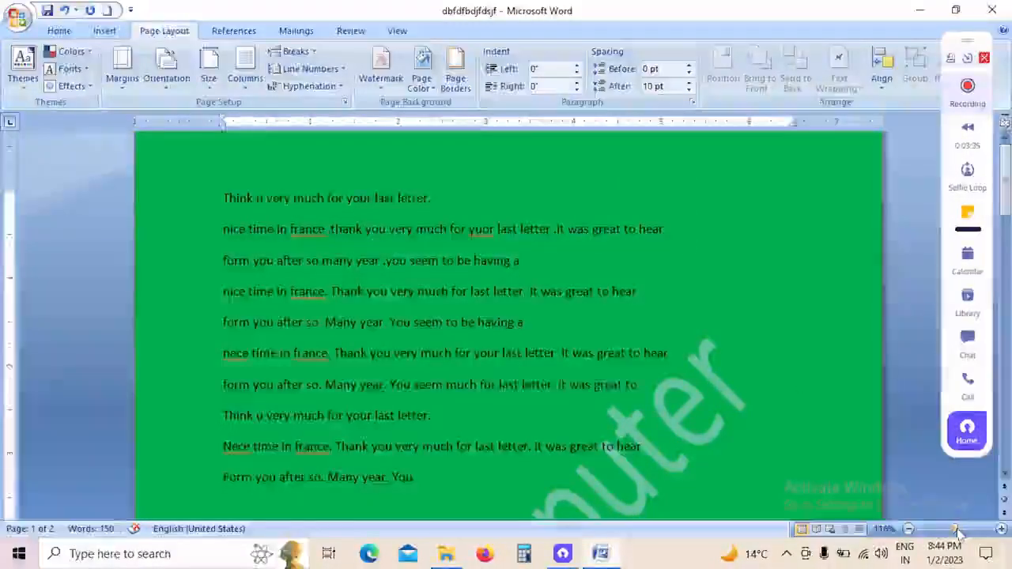
# Step: Open the page border settings and choose a box border with the dash-dot-dot line style for the whole document
pyautogui.moveTo(957, 529); pyautogui.dragTo(953, 530)
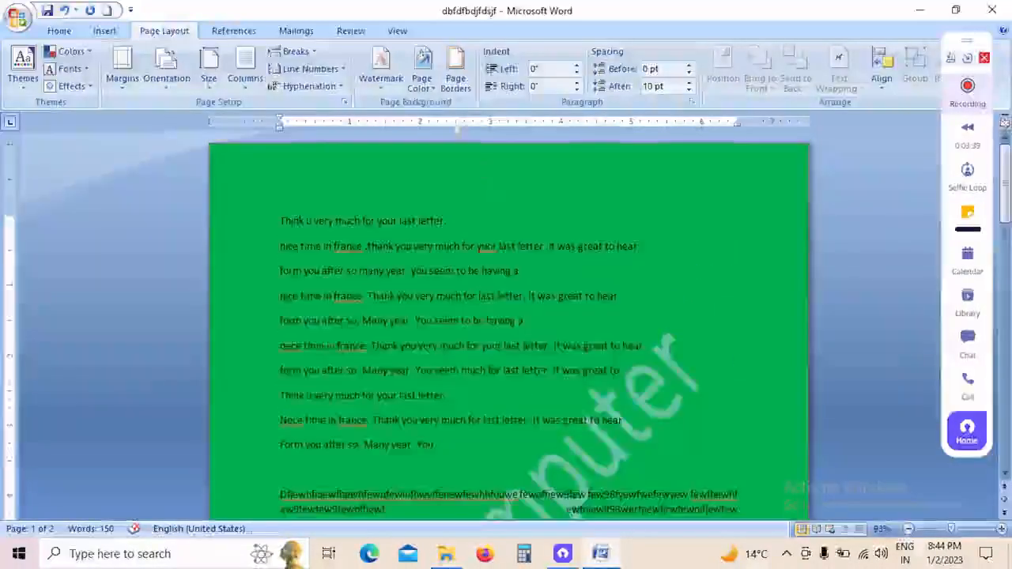
pyautogui.click(457, 83)
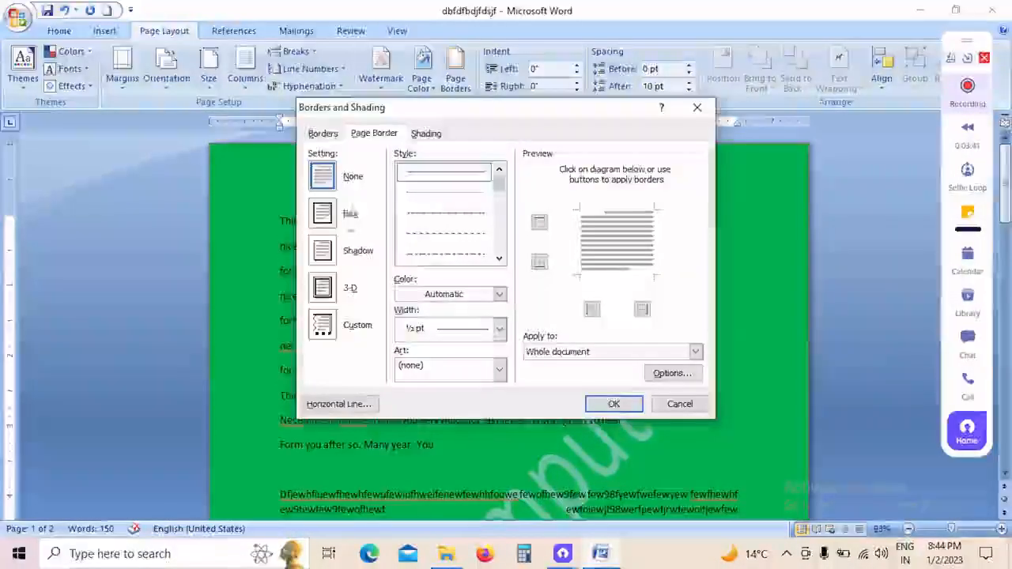
pyautogui.moveTo(499, 182)
pyautogui.mouseDown()
pyautogui.moveTo(499, 239)
pyautogui.moveTo(499, 212)
pyautogui.mouseUp()
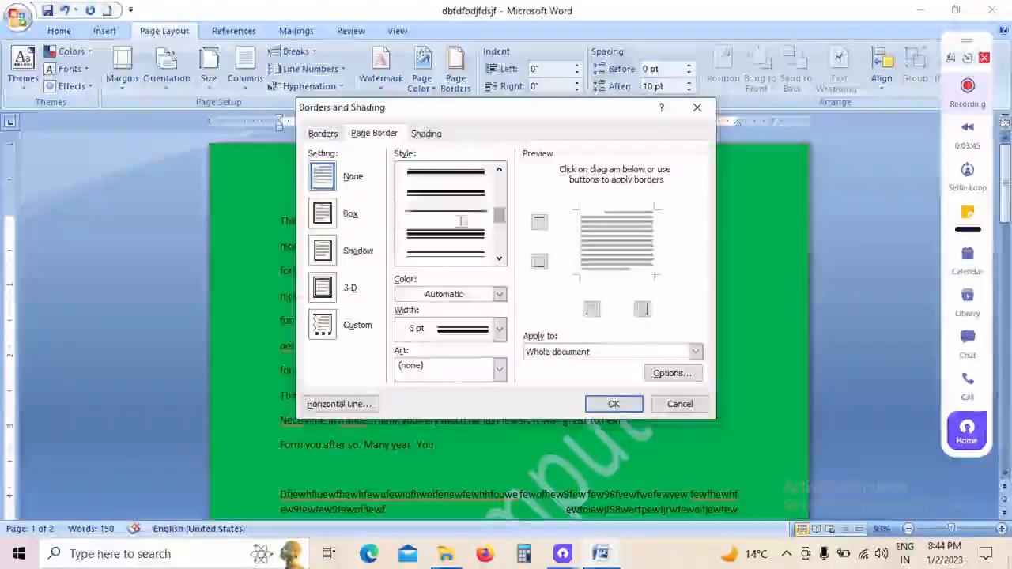
pyautogui.click(463, 234)
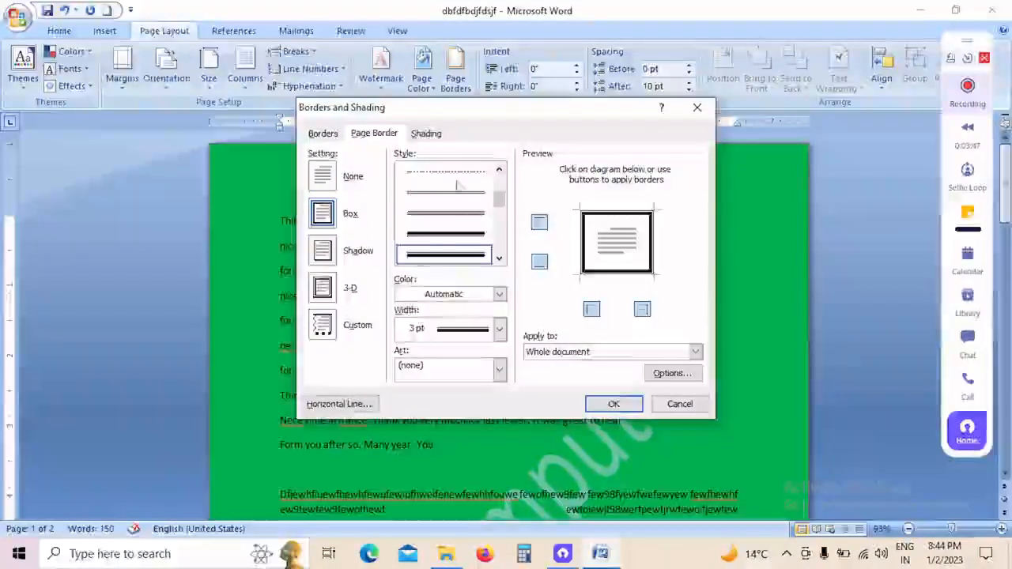
pyautogui.click(457, 181)
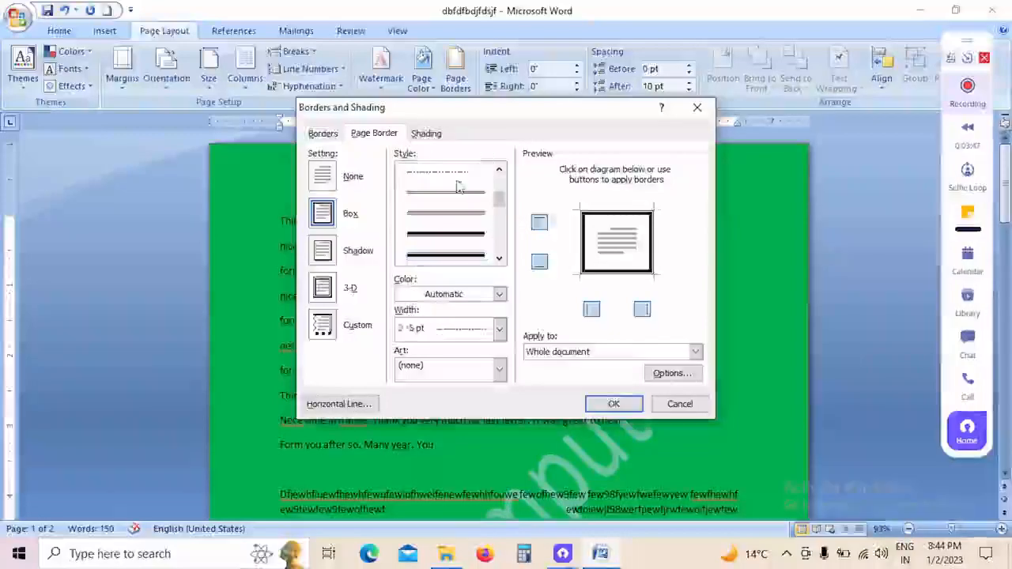
# Step: Color the page border line blue and set its width to 4½ pt
pyautogui.click(499, 295)
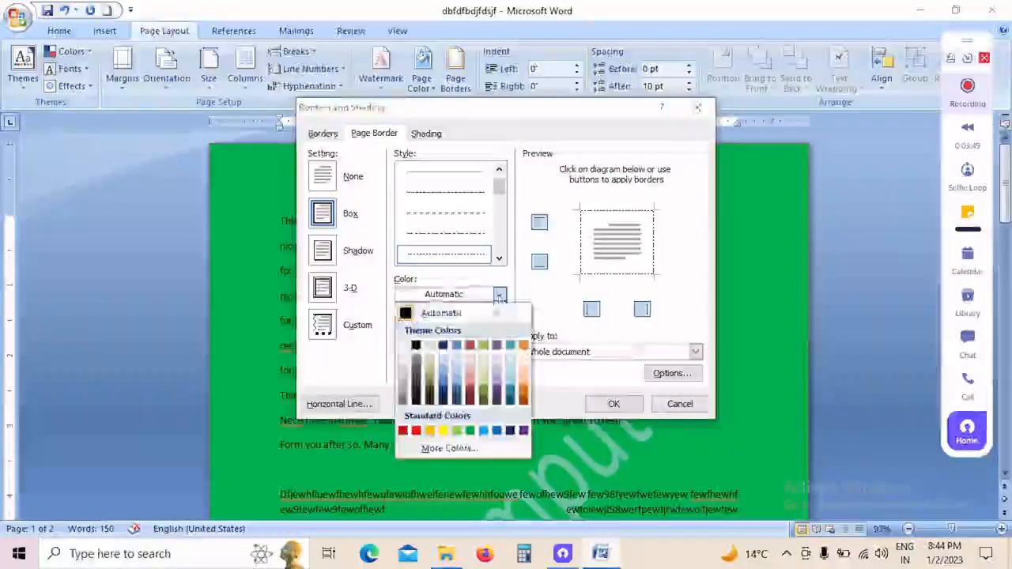
pyautogui.click(457, 355)
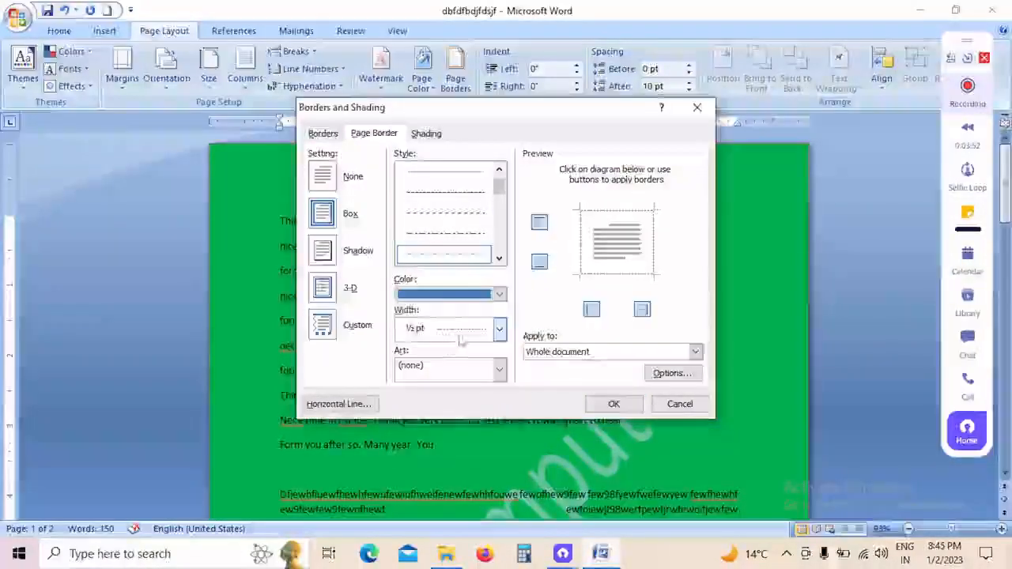
pyautogui.click(499, 329)
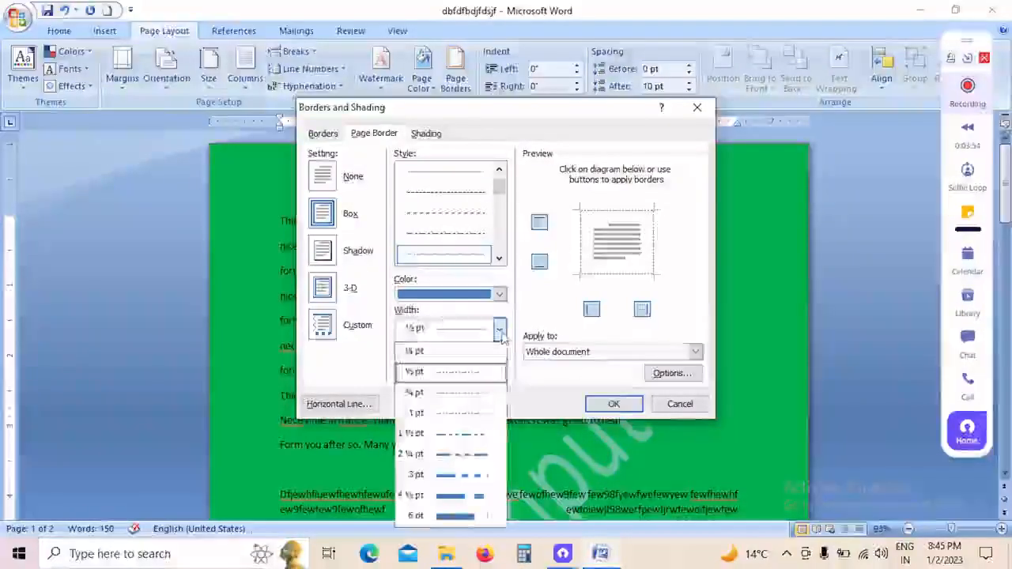
pyautogui.click(479, 496)
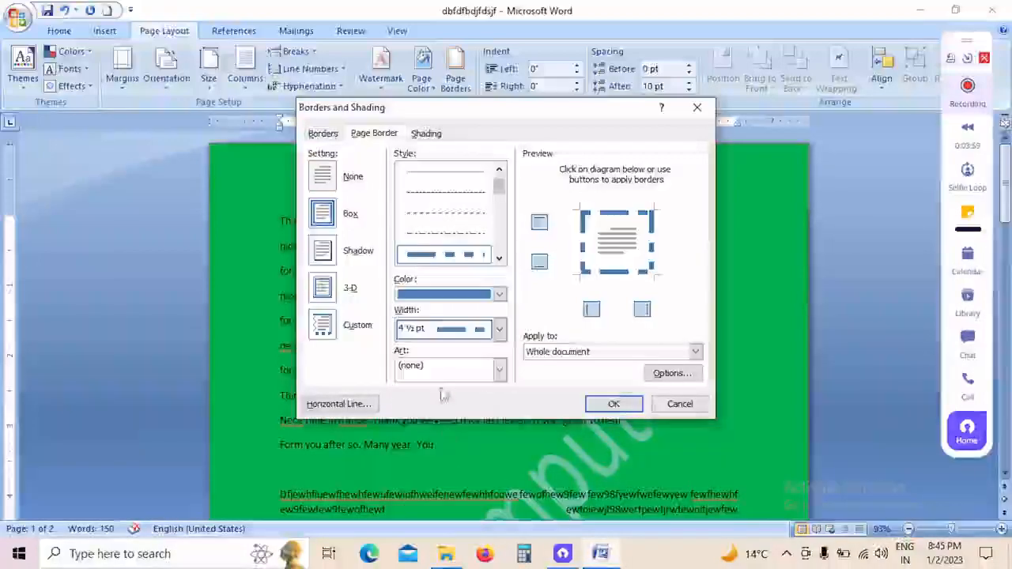
# Step: Apply the green pine tree art as the page border for the whole document and check it on the page
pyautogui.click(499, 371)
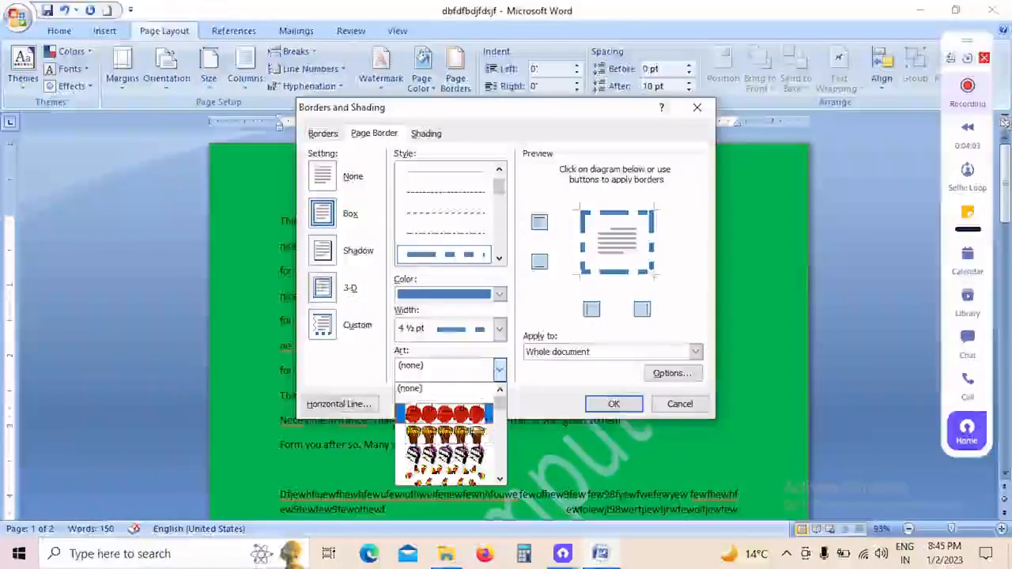
pyautogui.scroll(-3, 461, 413)
pyautogui.scroll(-3, 475, 427)
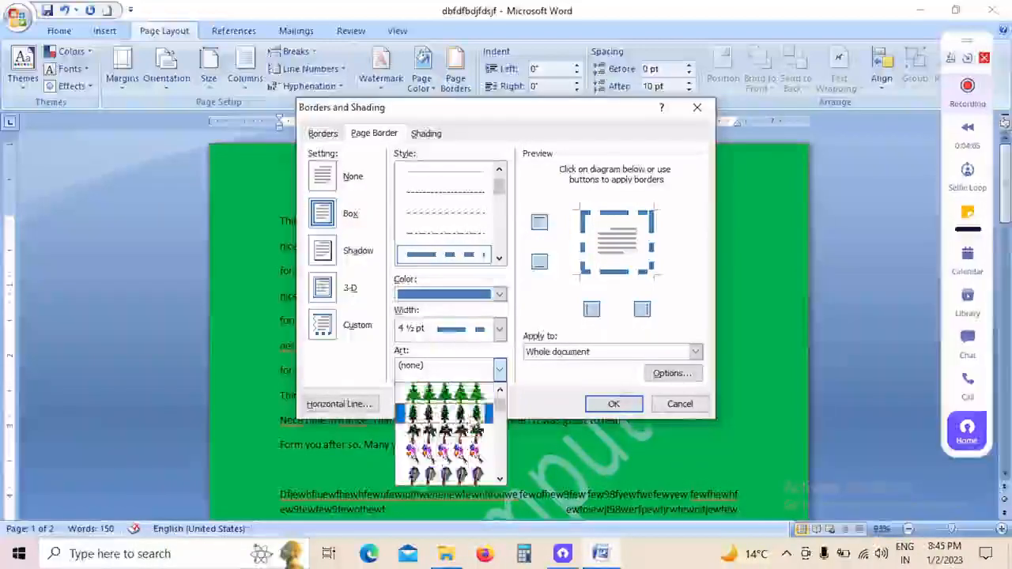
pyautogui.click(464, 394)
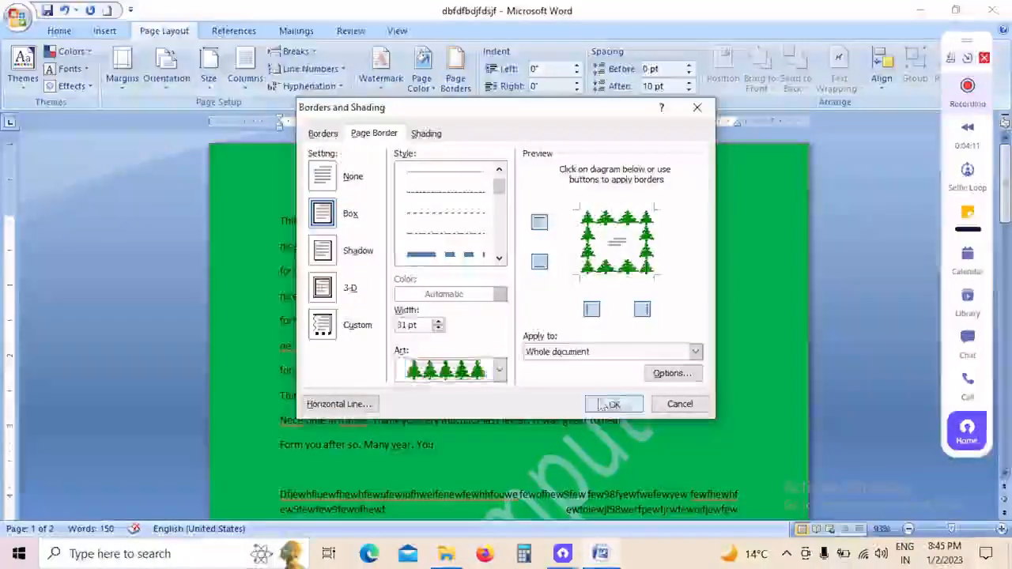
pyautogui.click(609, 404)
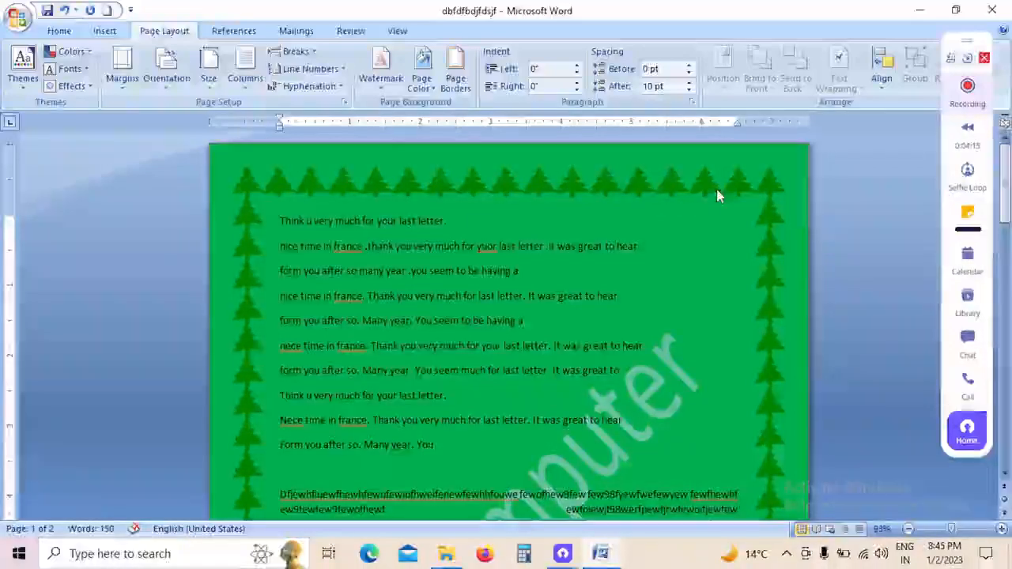
pyautogui.scroll(-5, 716, 189)
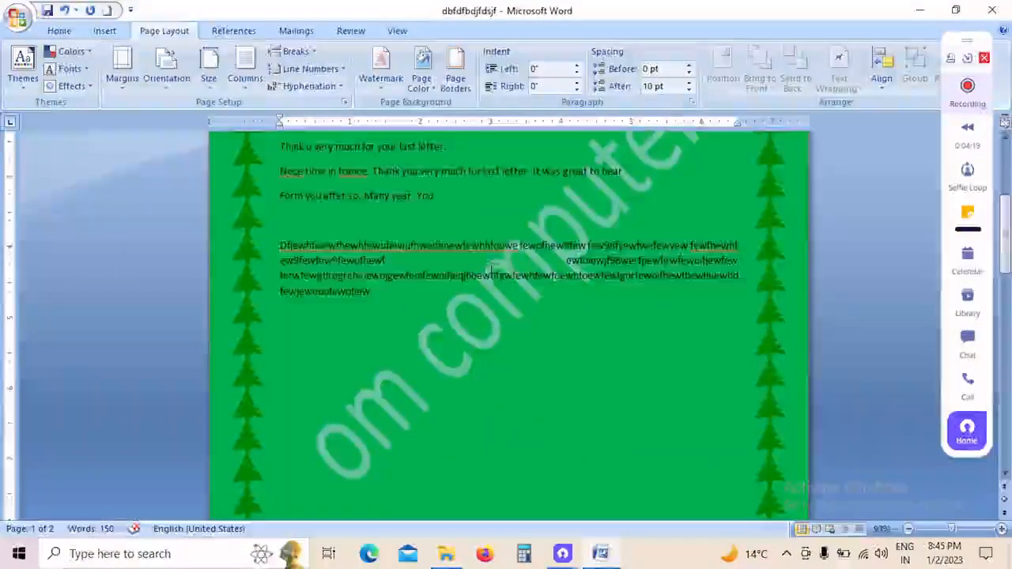
pyautogui.scroll(5, 492, 271)
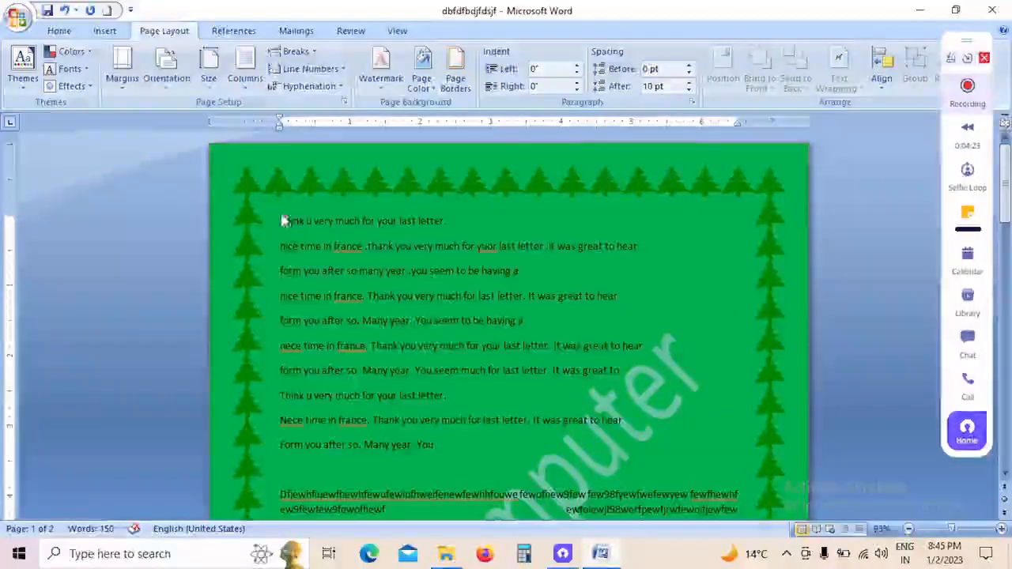
# Step: Indent the first paragraph 0.4" from the left and increase its right indent
pyautogui.click(62, 32)
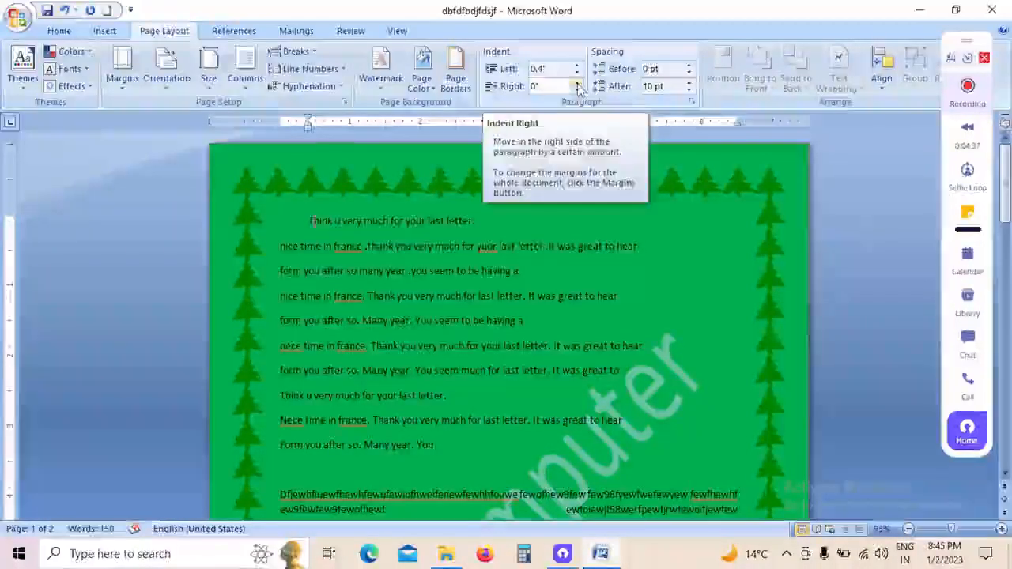
pyautogui.click(578, 82)
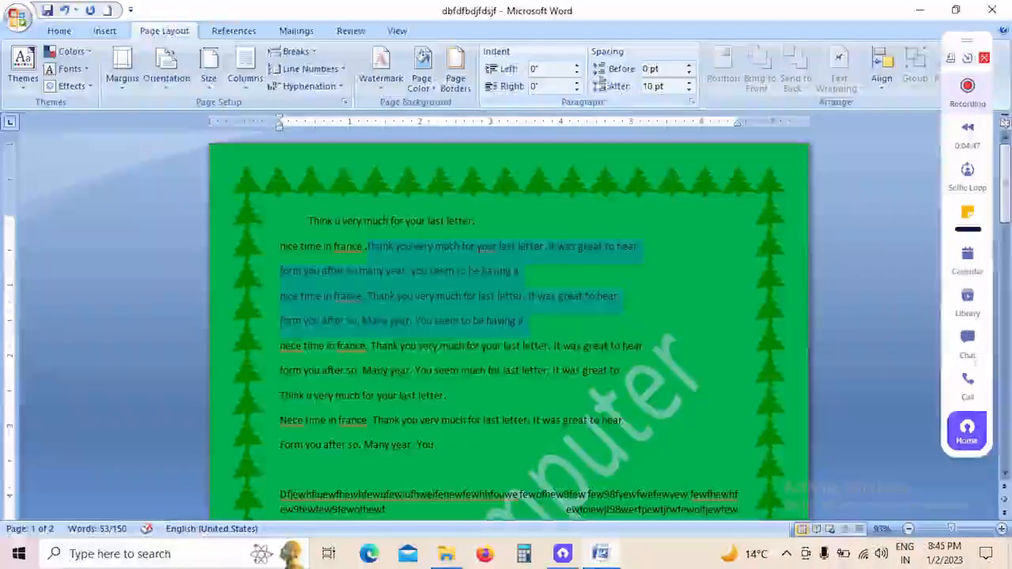
# Step: Set the spacing after to 0 pt for the four lines below the indented paragraph, keeping the spacing before at 0 pt
pyautogui.click(690, 67)
pyautogui.click(689, 68)
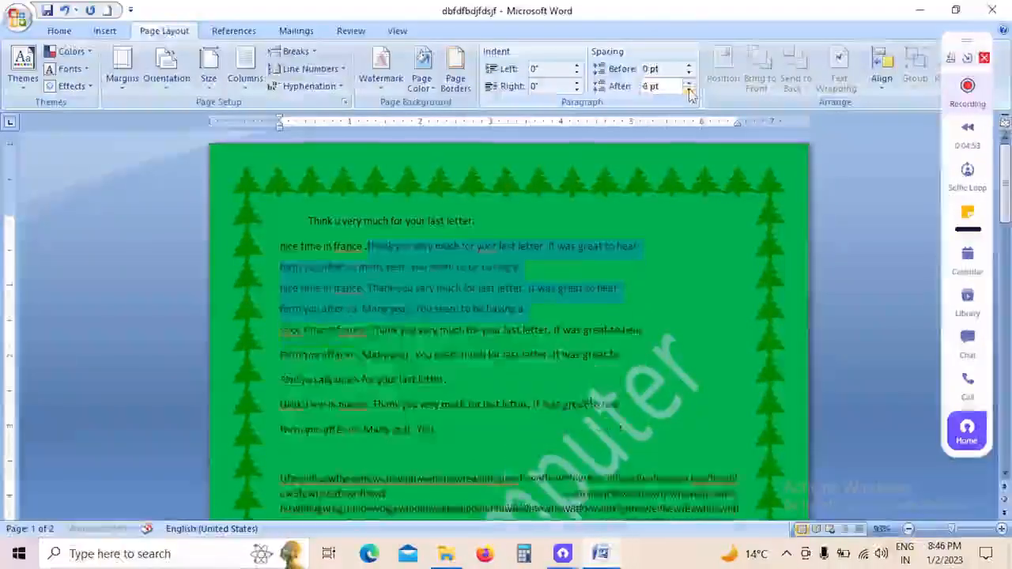
pyautogui.click(690, 92)
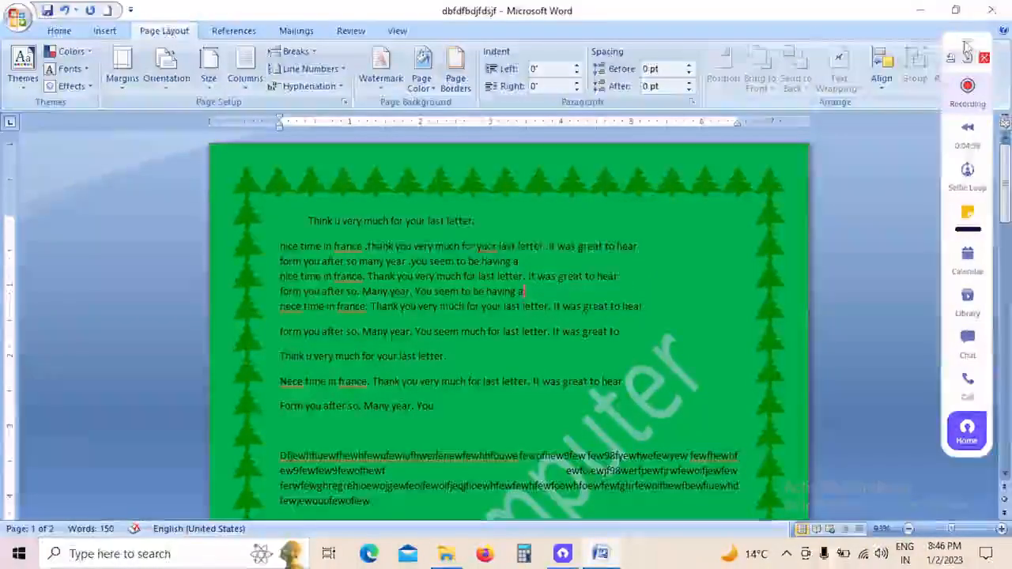
pyautogui.moveTo(966, 48); pyautogui.dragTo(966, 120)
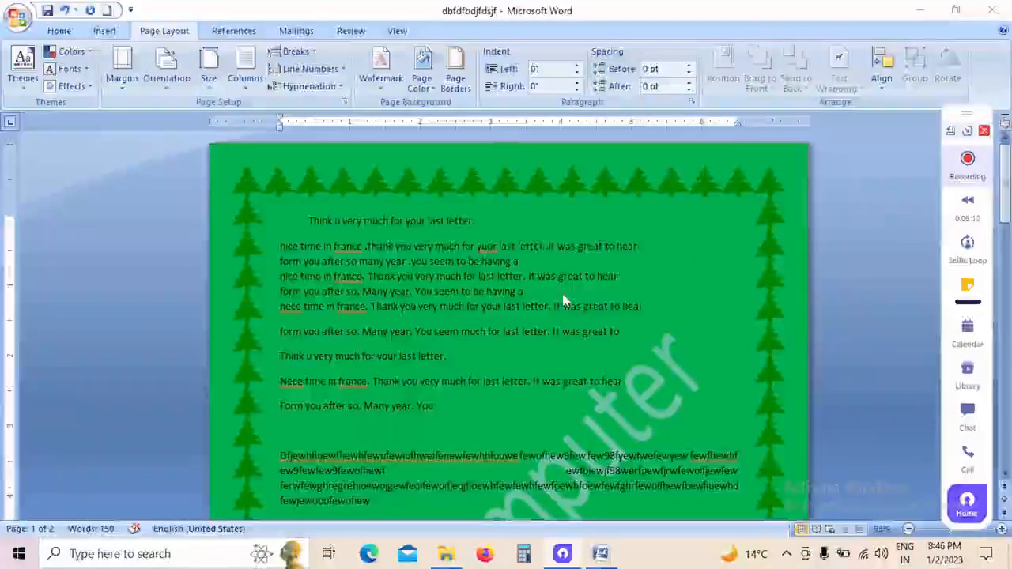
pyautogui.click(859, 269)
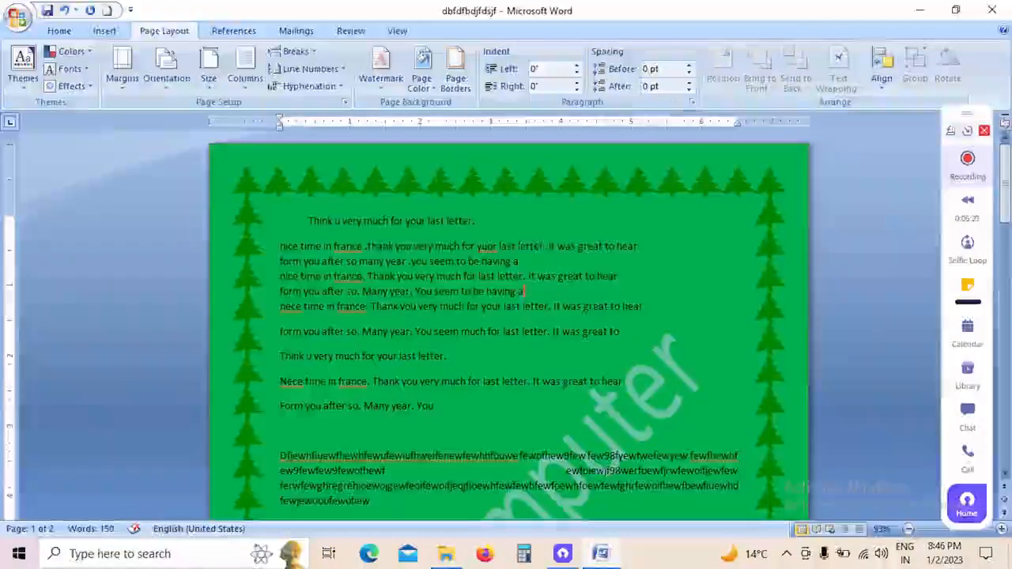
pyautogui.click(105, 31)
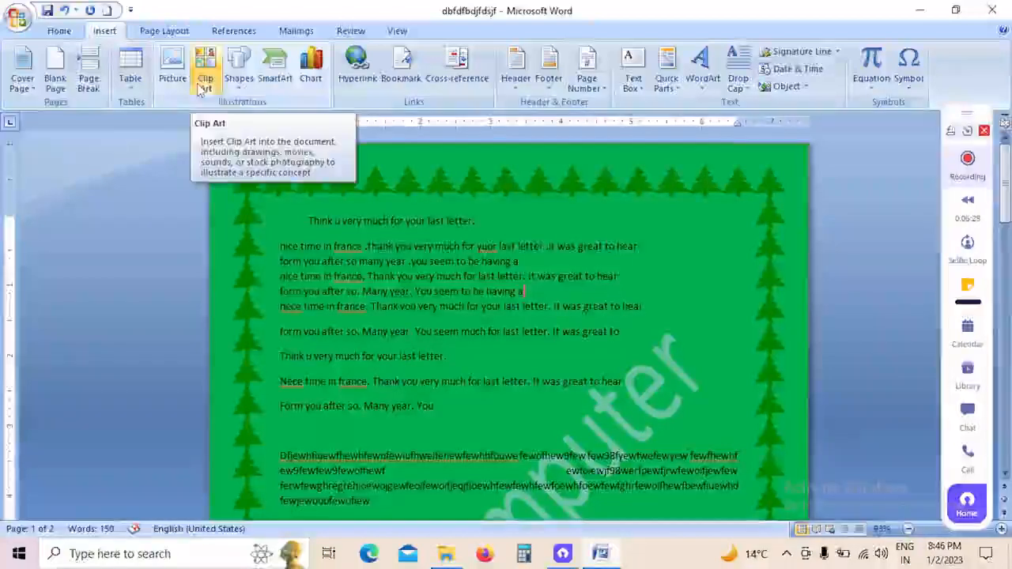
pyautogui.click(164, 31)
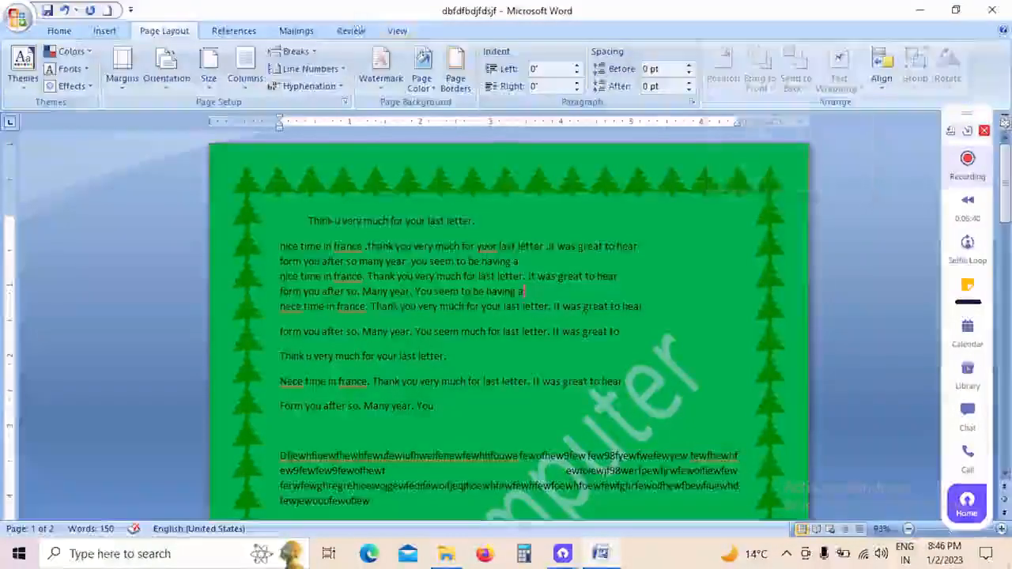
# Step: Show the References commands, look over both pages of the document and zoom in to 116%
pyautogui.click(234, 28)
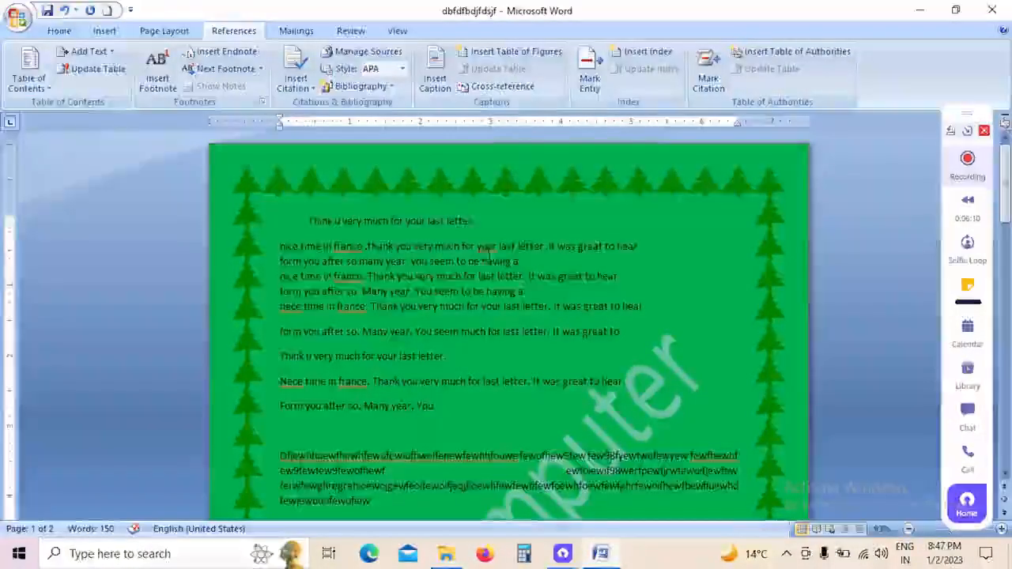
pyautogui.scroll(-10, 355, 210)
pyautogui.scroll(5, 514, 342)
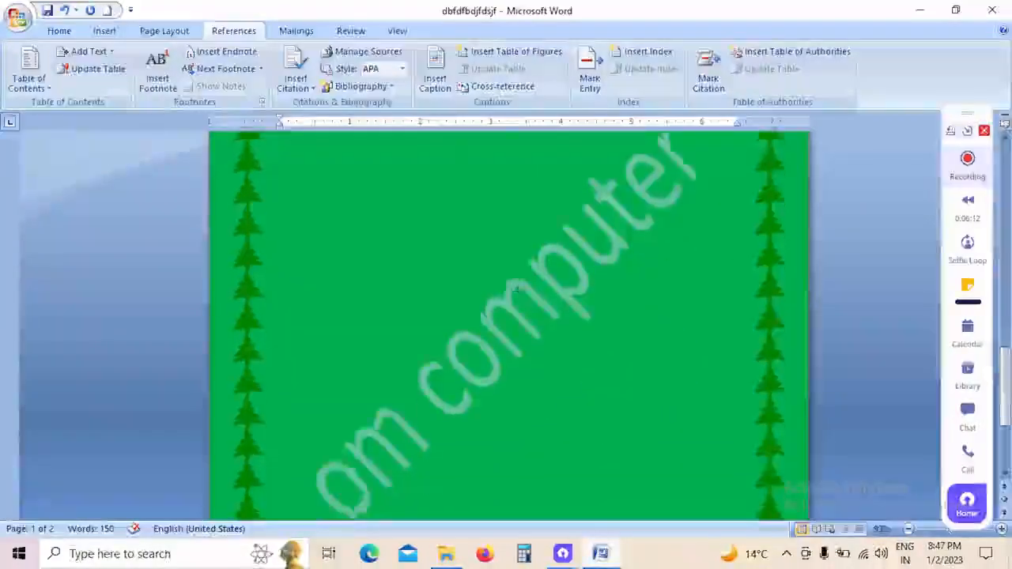
pyautogui.scroll(-5, 514, 341)
pyautogui.scroll(7, 513, 343)
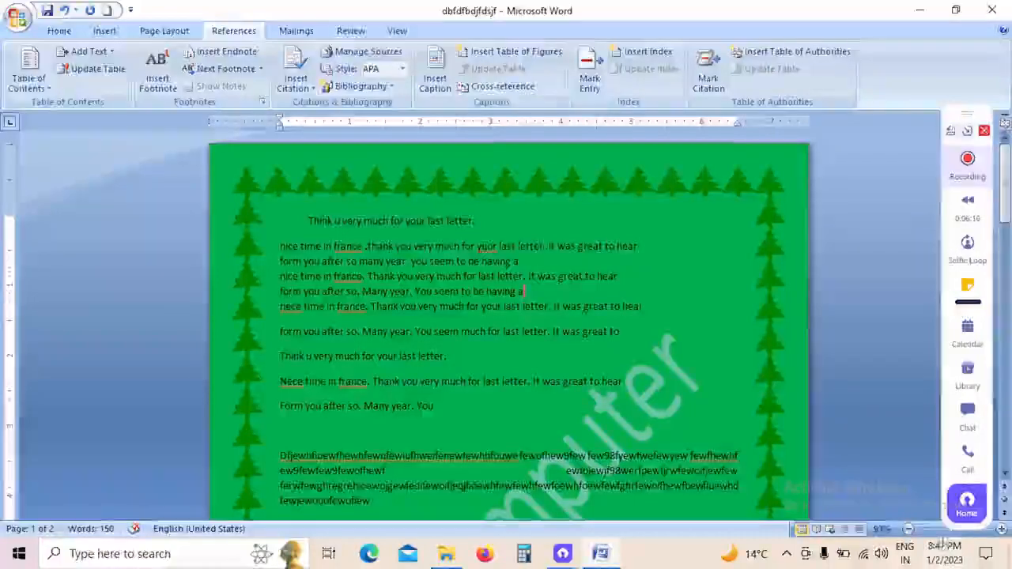
pyautogui.moveTo(979, 116); pyautogui.dragTo(981, 40)
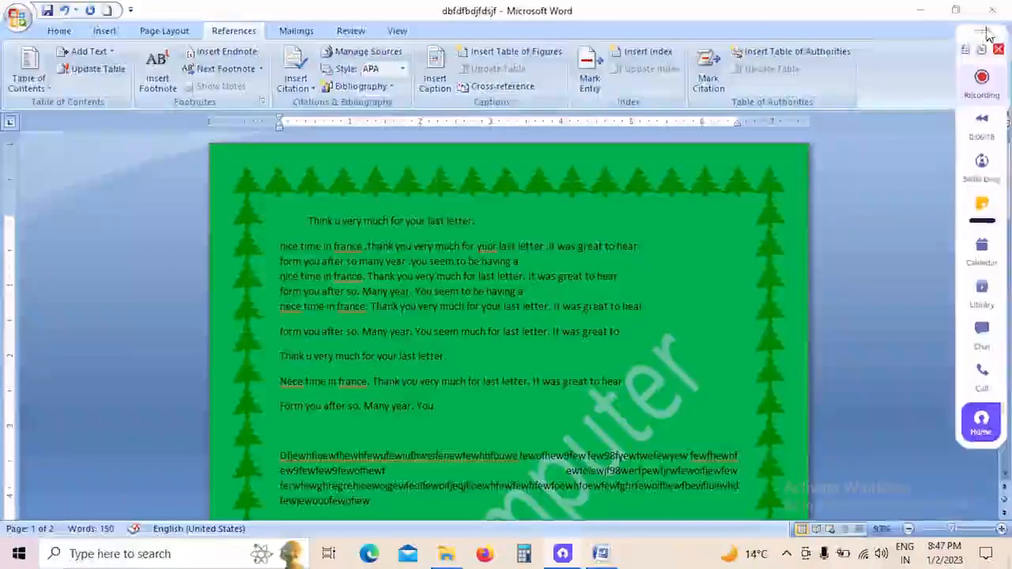
pyautogui.click(953, 530)
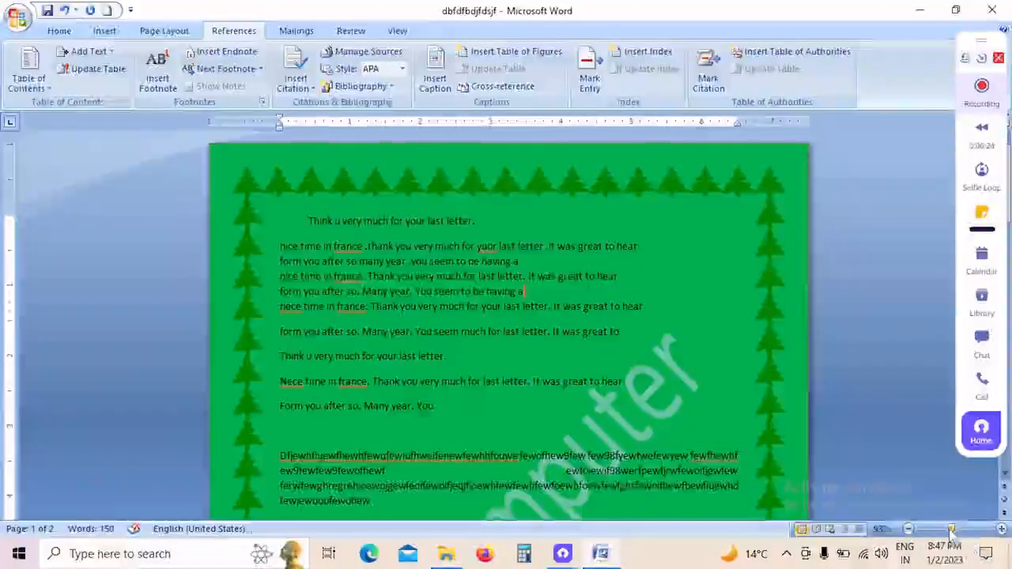
pyautogui.moveTo(953, 530); pyautogui.dragTo(957, 529)
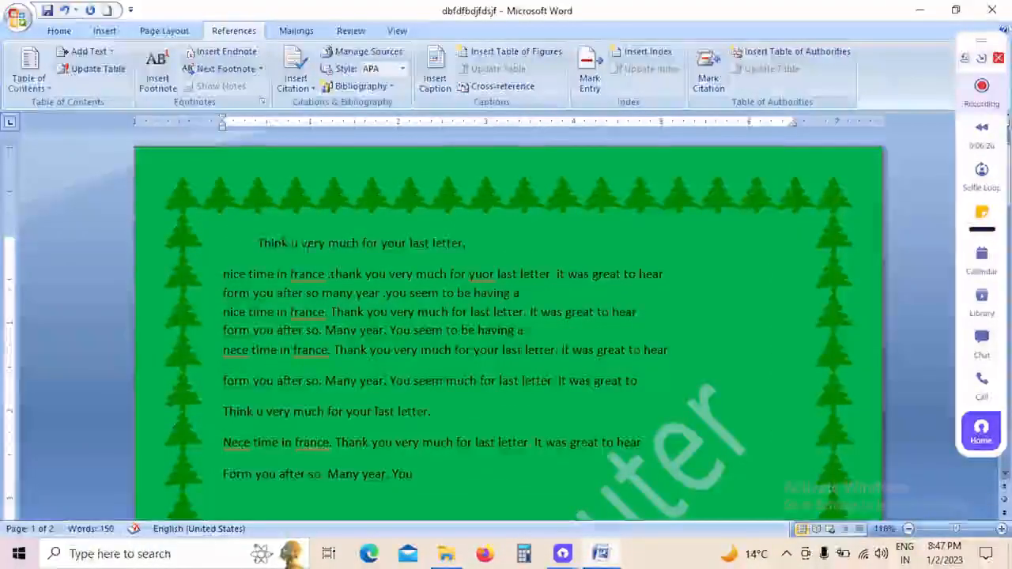
# Step: Examine the text on both pages, highlighting the first line, "Nece time in france", a word in the last paragraph and the last word on page two
pyautogui.moveTo(287, 246); pyautogui.dragTo(475, 267)
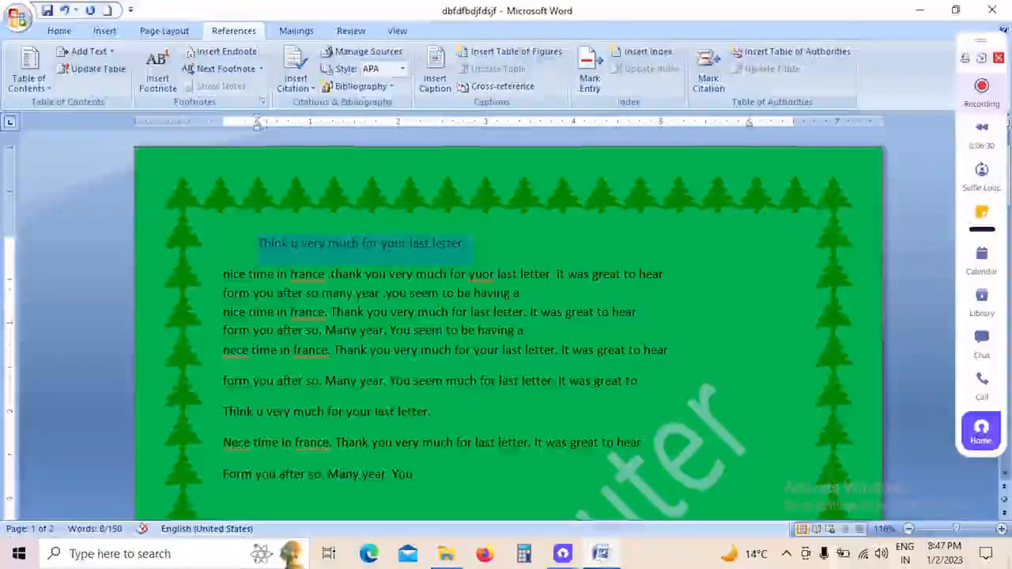
pyautogui.moveTo(223, 443); pyautogui.dragTo(330, 444)
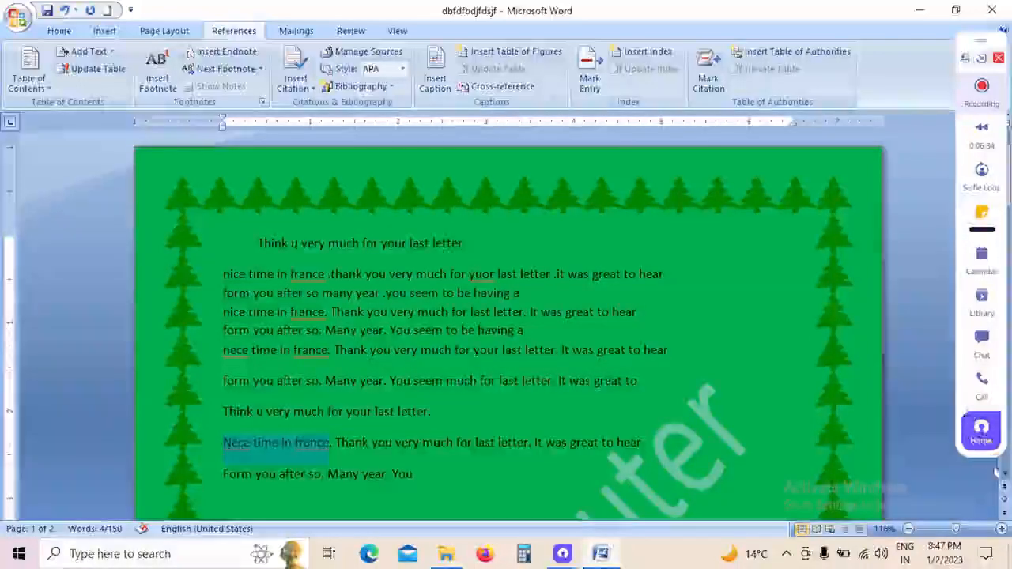
pyautogui.scroll(-5, 1005, 474)
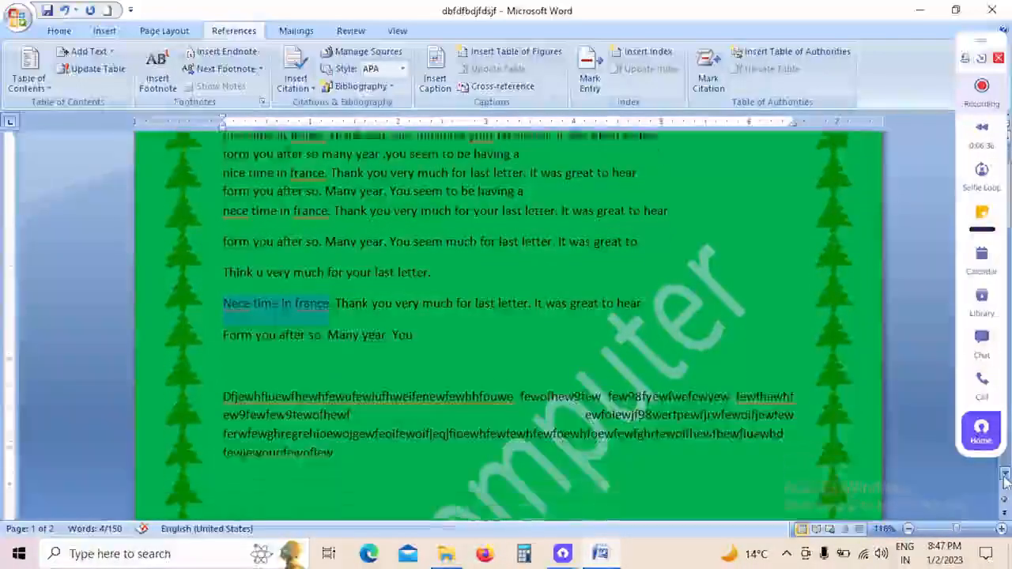
pyautogui.moveTo(223, 339); pyautogui.dragTo(351, 339)
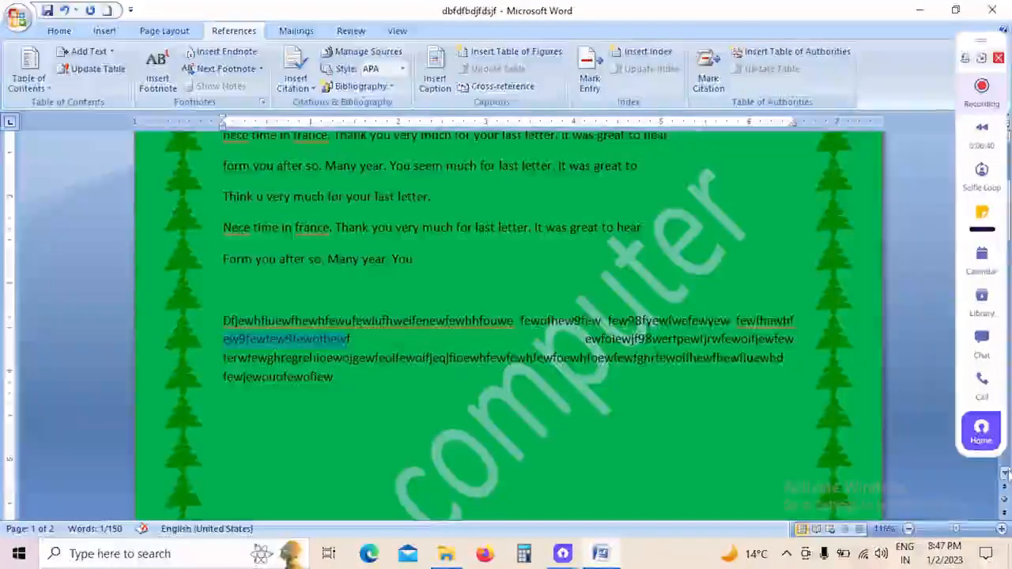
pyautogui.click(1005, 473)
pyautogui.scroll(-9, 1005, 473)
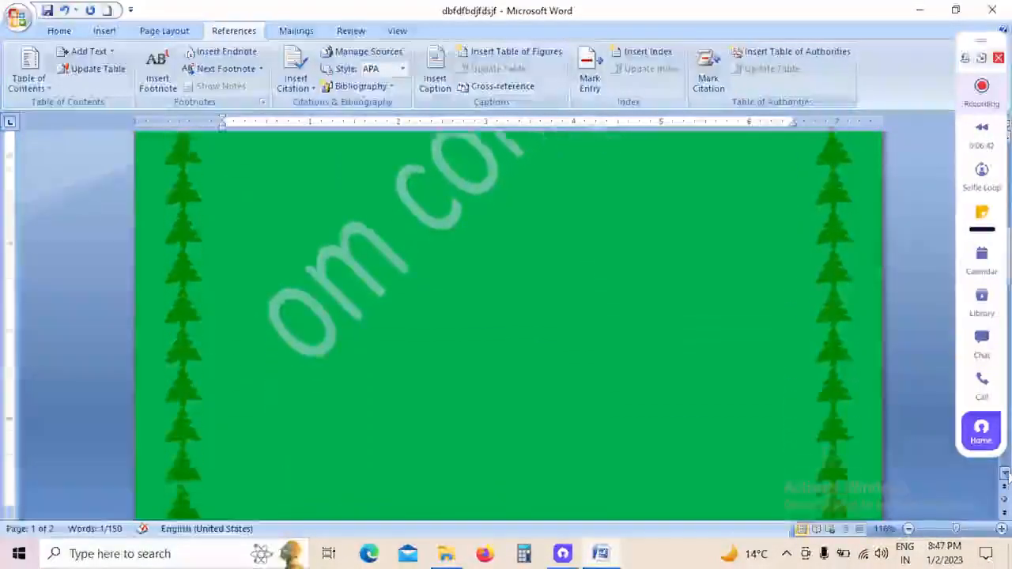
pyautogui.scroll(-8, 1005, 473)
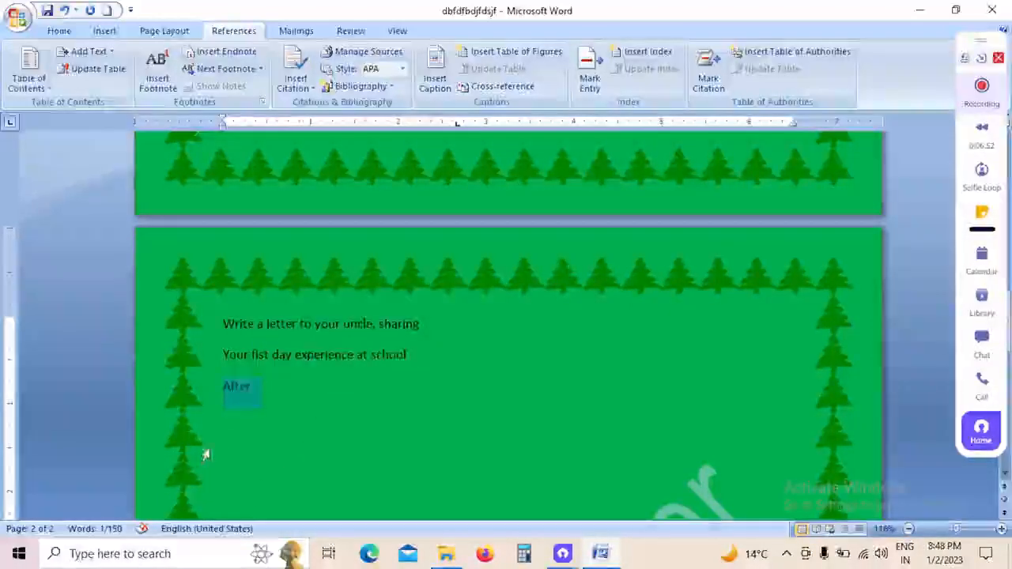
# Step: Mark two page-two lines, parts of the last page-one paragraph, the lower "Think u very much" line and "nice time in france" as Level 1 contents text
pyautogui.click(283, 411)
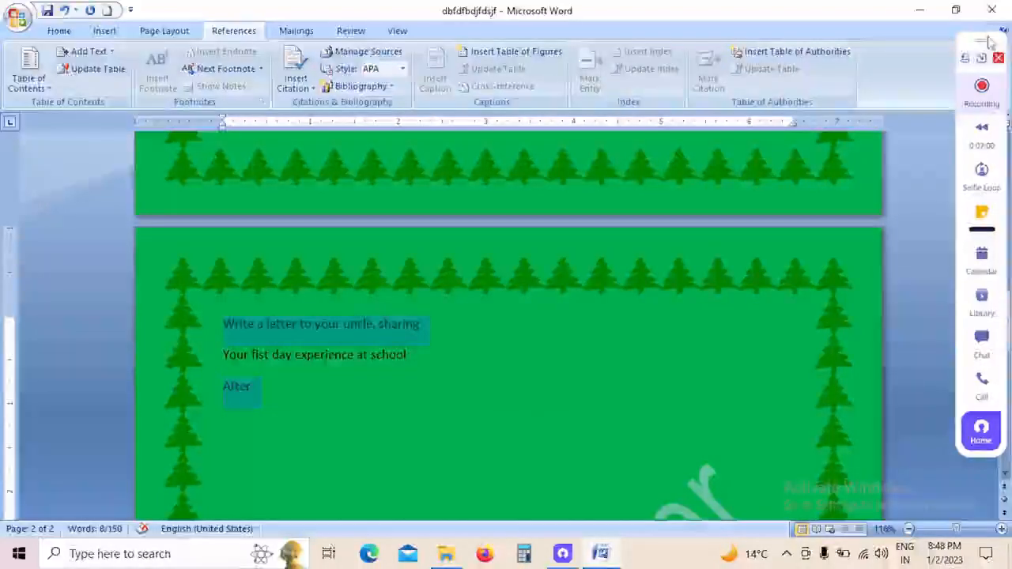
pyautogui.moveTo(988, 44); pyautogui.dragTo(951, 47)
pyautogui.click(1005, 138)
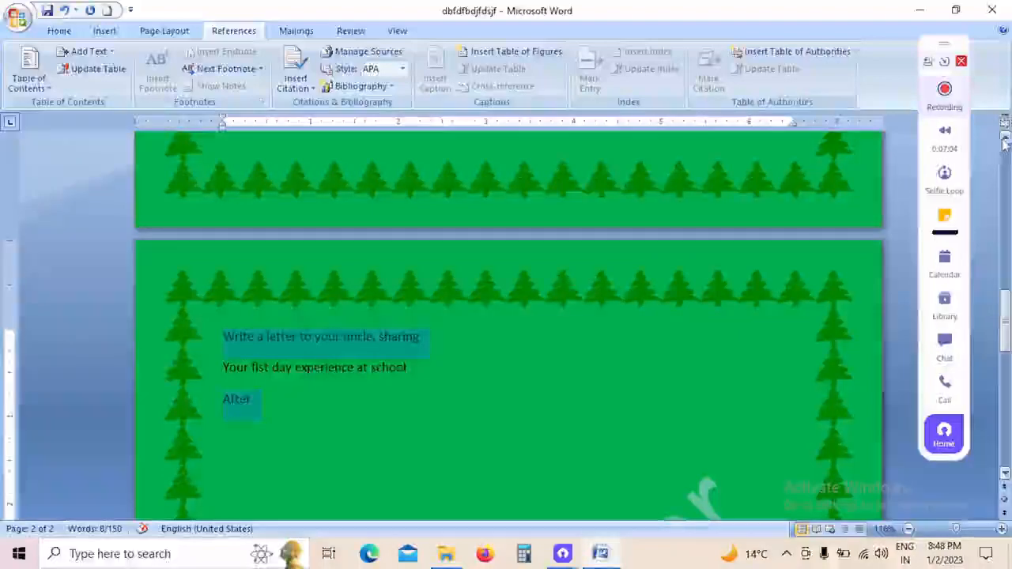
pyautogui.click(1005, 139)
pyautogui.scroll(10, 1005, 139)
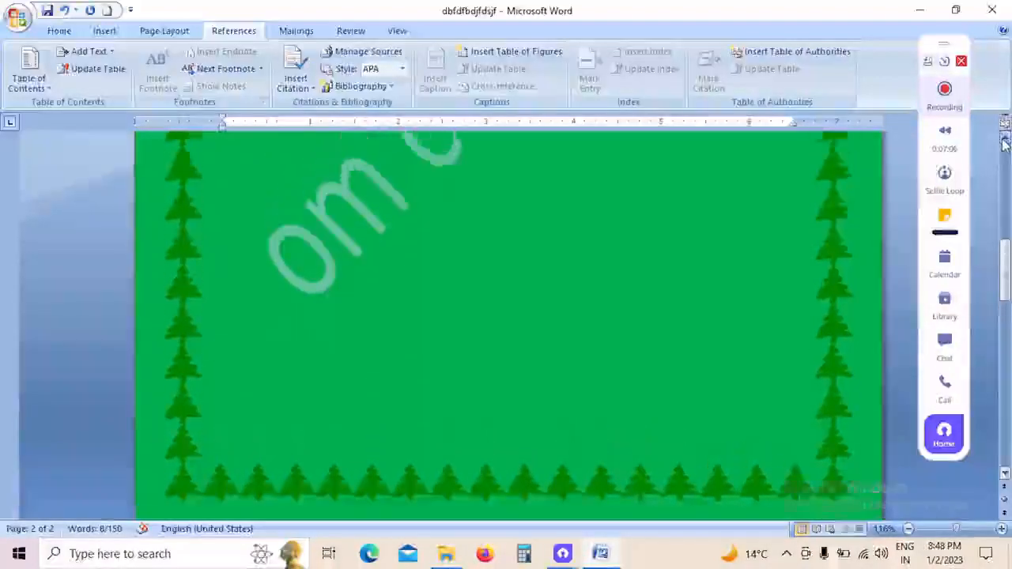
pyautogui.scroll(10, 1006, 139)
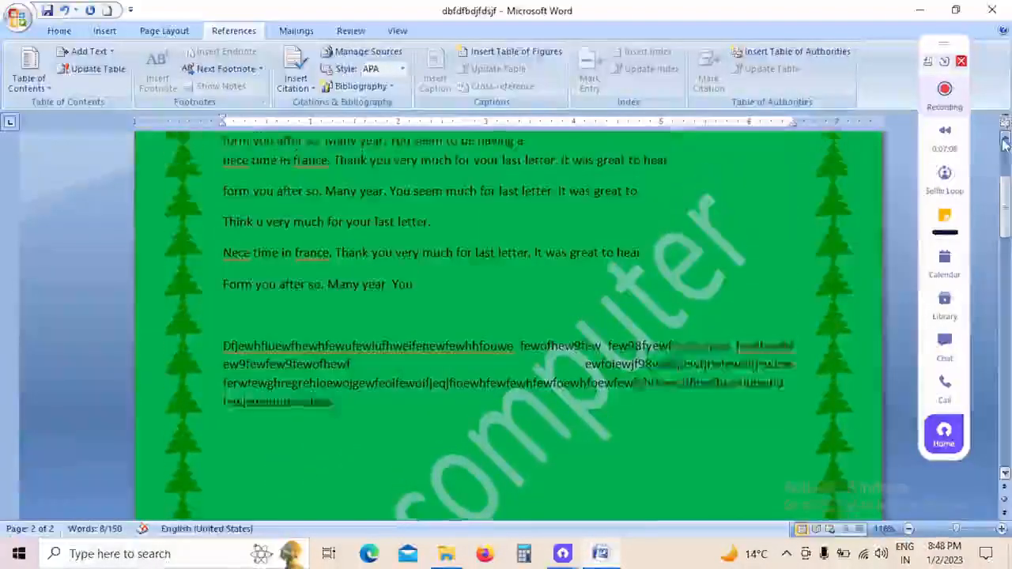
pyautogui.moveTo(333, 416); pyautogui.dragTo(234, 417)
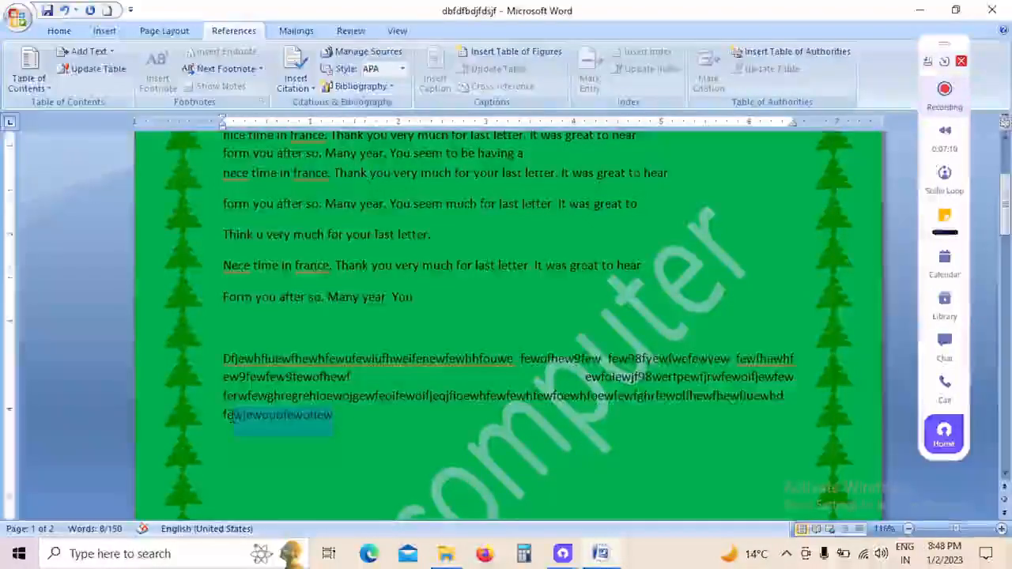
pyautogui.moveTo(351, 378); pyautogui.dragTo(212, 377)
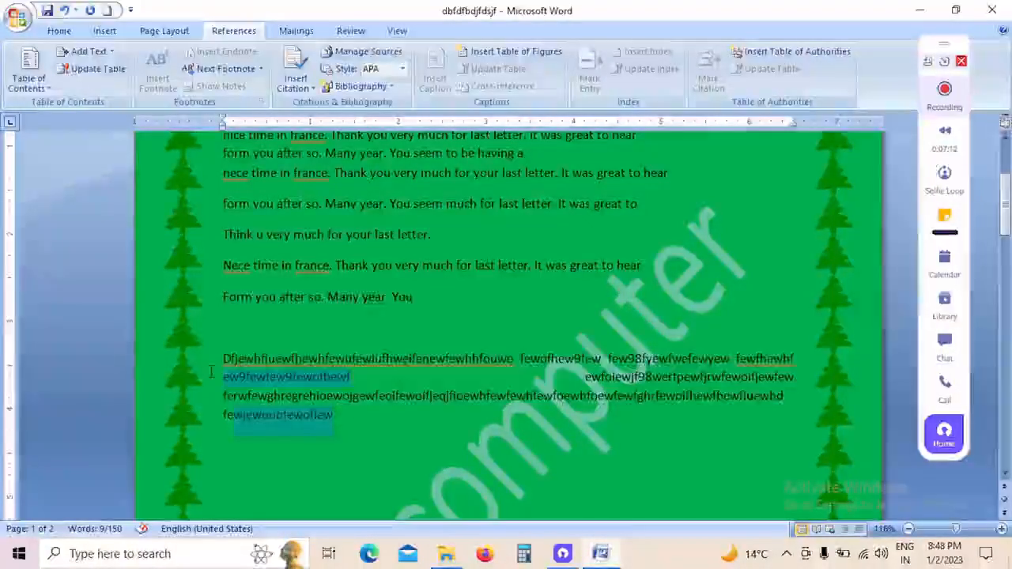
pyautogui.moveTo(438, 237); pyautogui.dragTo(207, 238)
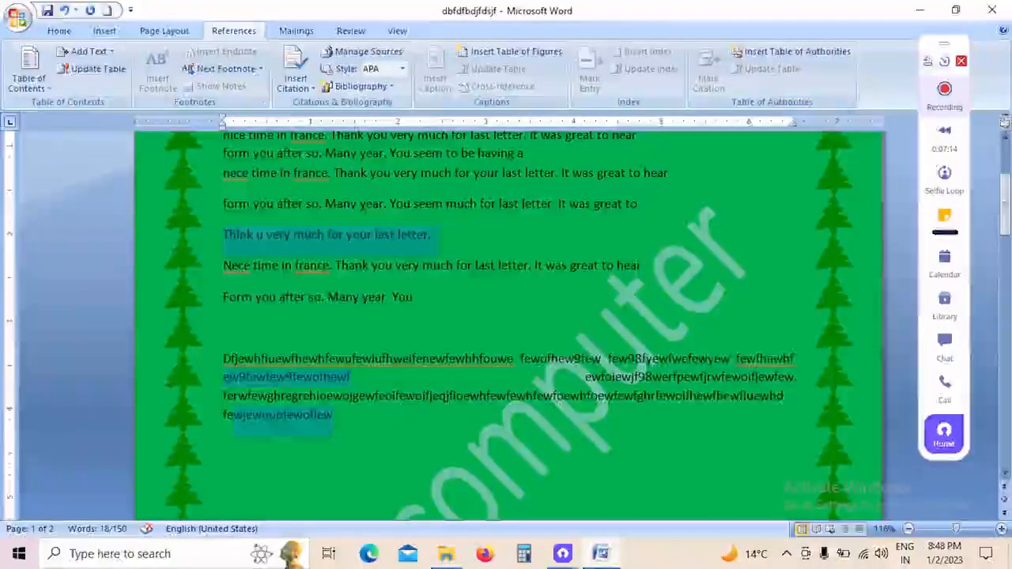
pyautogui.click(1004, 139)
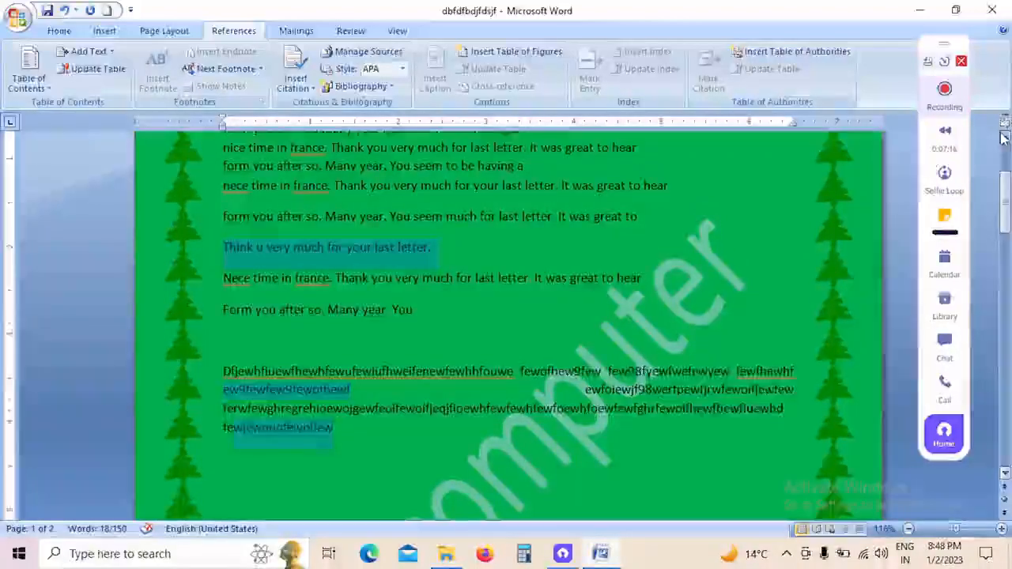
pyautogui.click(1004, 139)
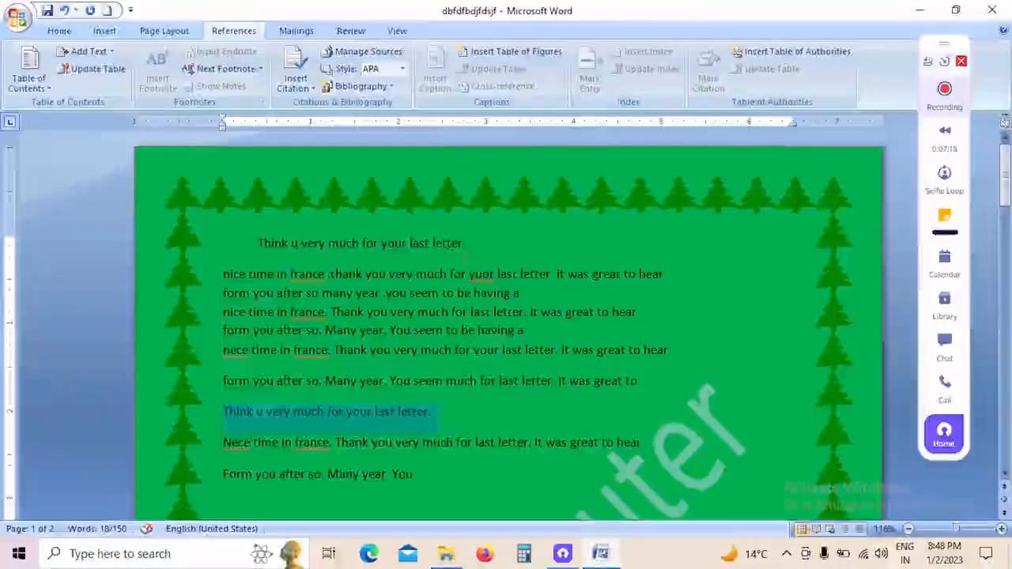
pyautogui.moveTo(326, 275); pyautogui.dragTo(199, 276)
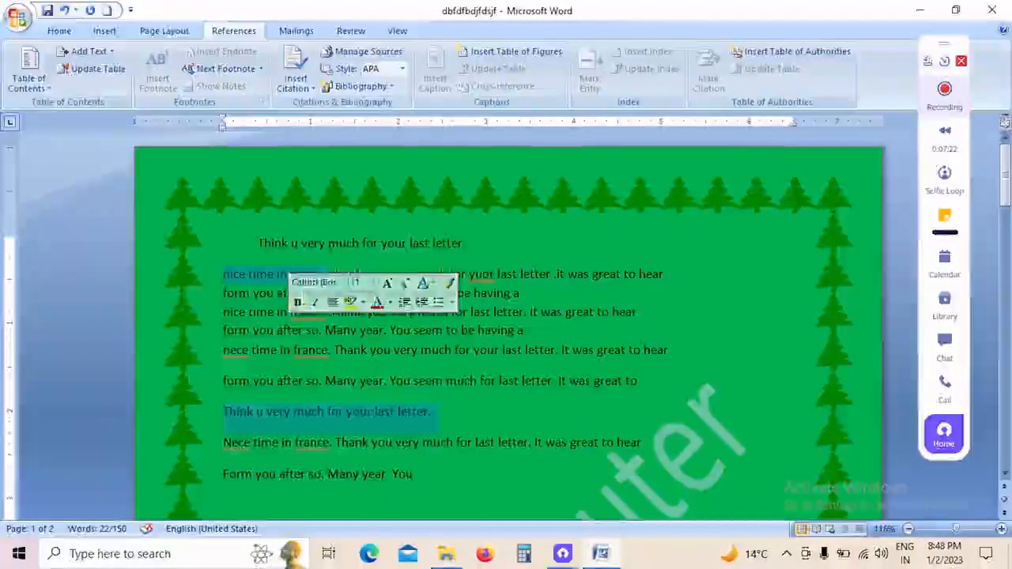
pyautogui.click(111, 52)
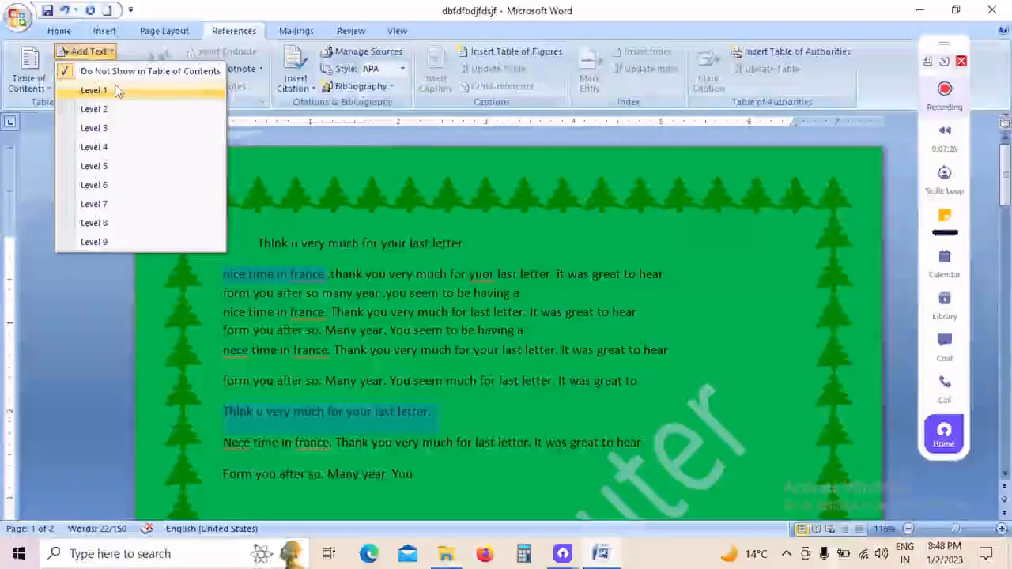
pyautogui.click(114, 90)
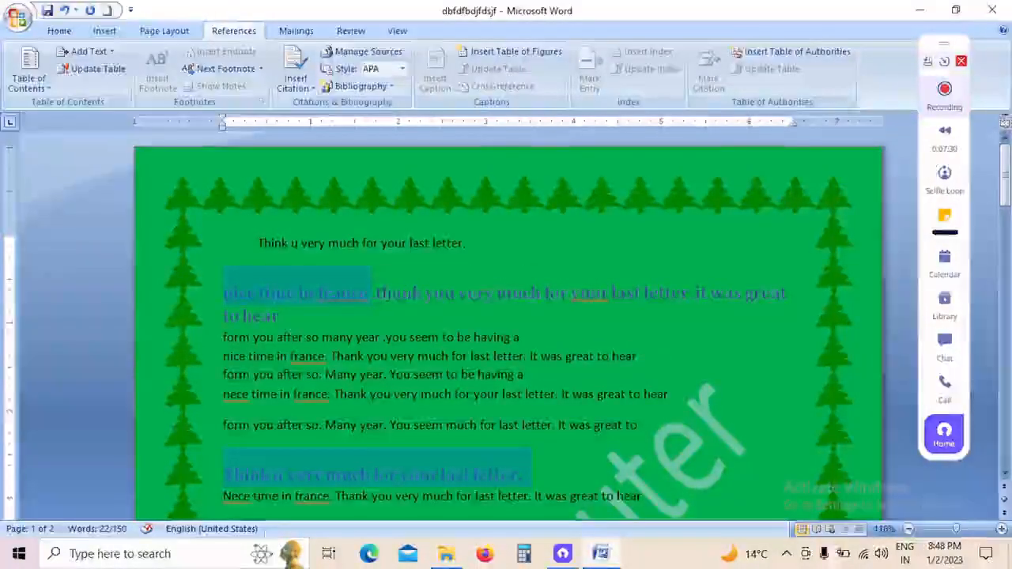
pyautogui.scroll(-4, 498, 319)
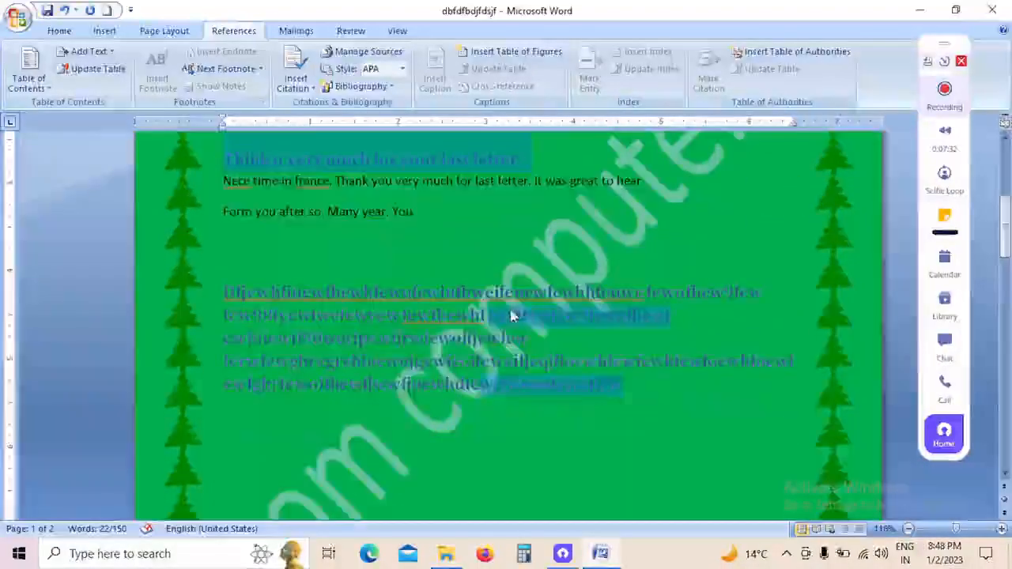
pyautogui.scroll(4, 498, 319)
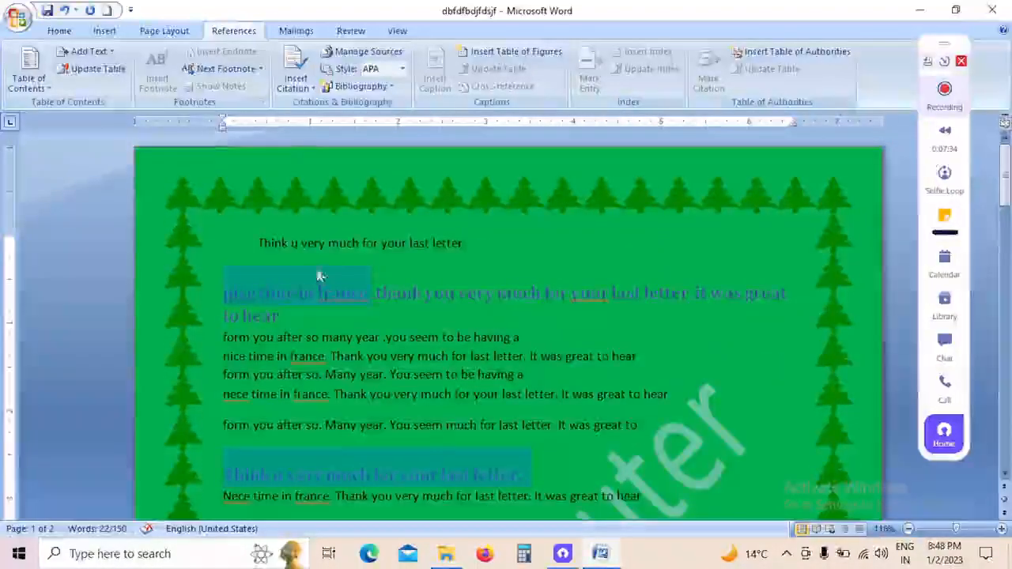
# Step: Add an empty line above the first line of page one and insert the built-in Automatic Table 1 table of contents there
pyautogui.click(329, 243)
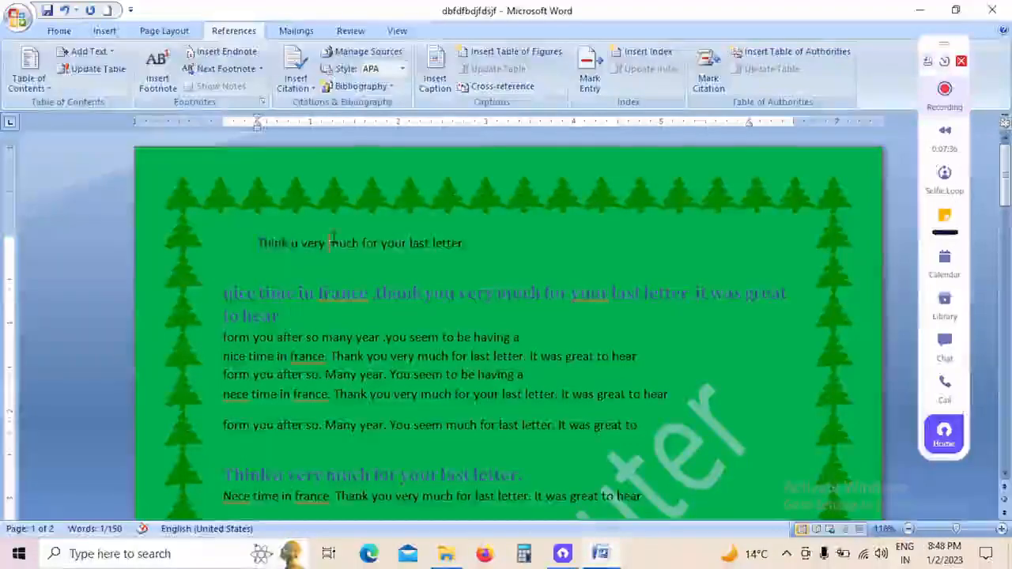
pyautogui.click(248, 236)
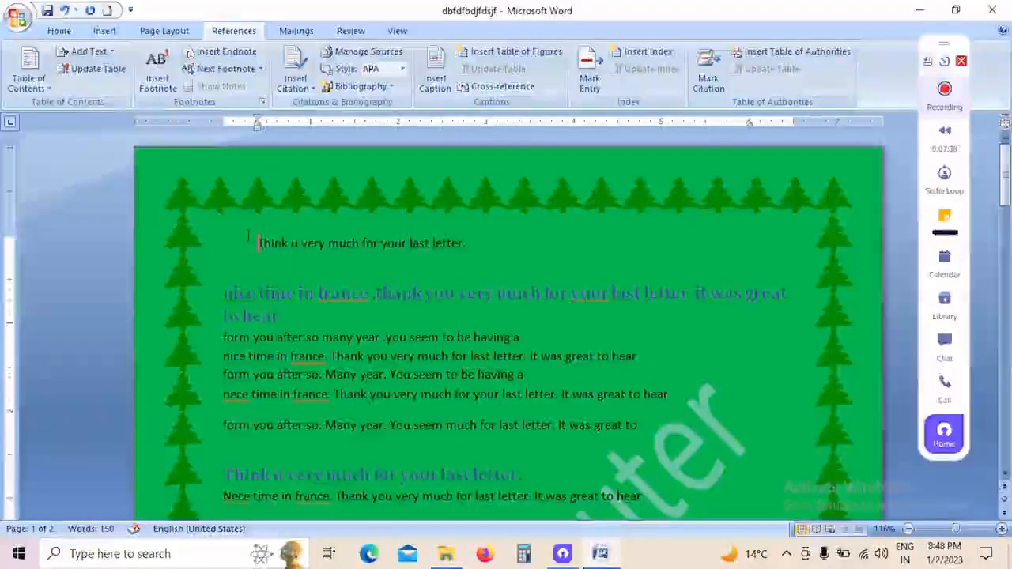
pyautogui.press('Return')
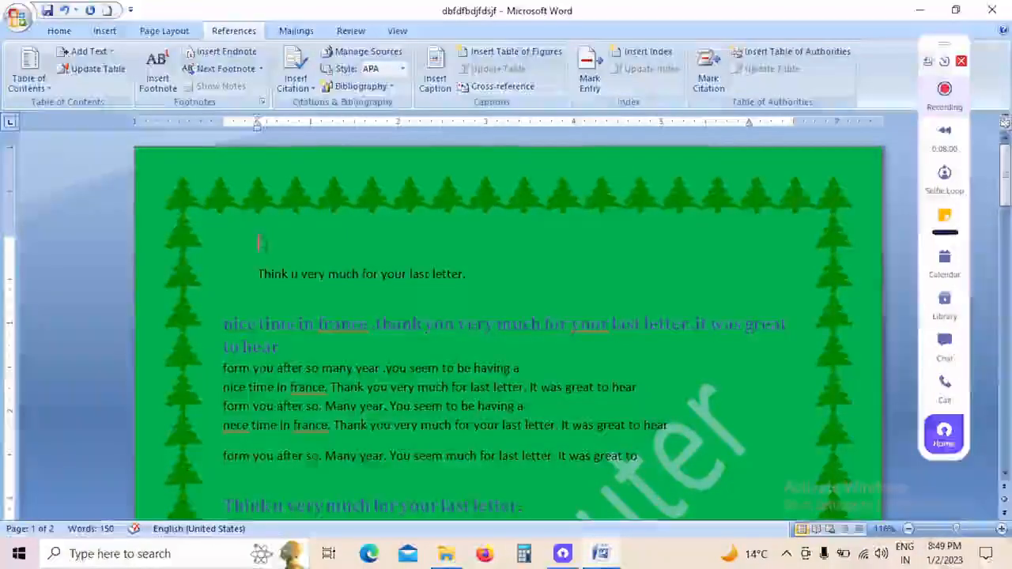
pyautogui.click(29, 80)
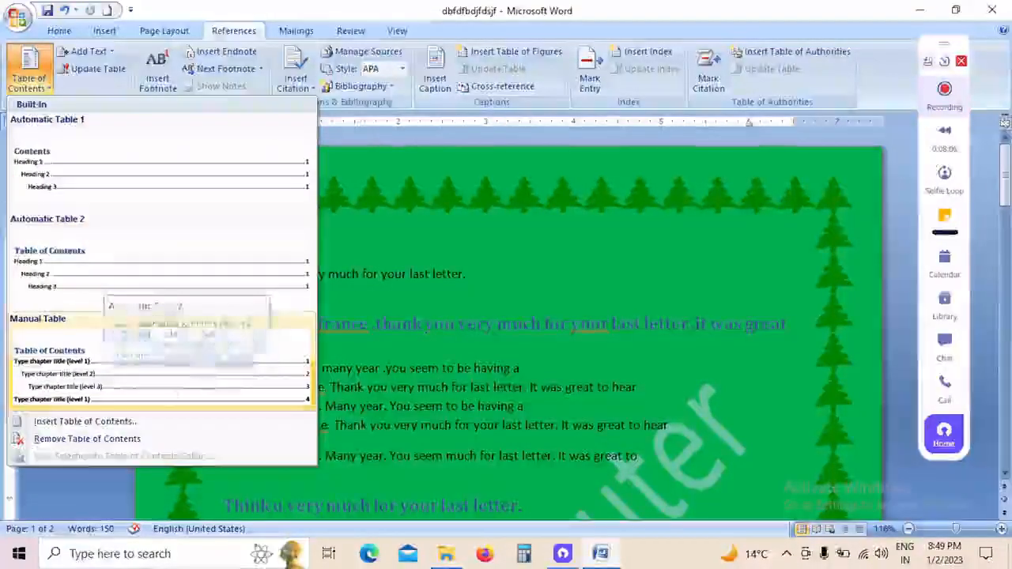
pyautogui.click(145, 184)
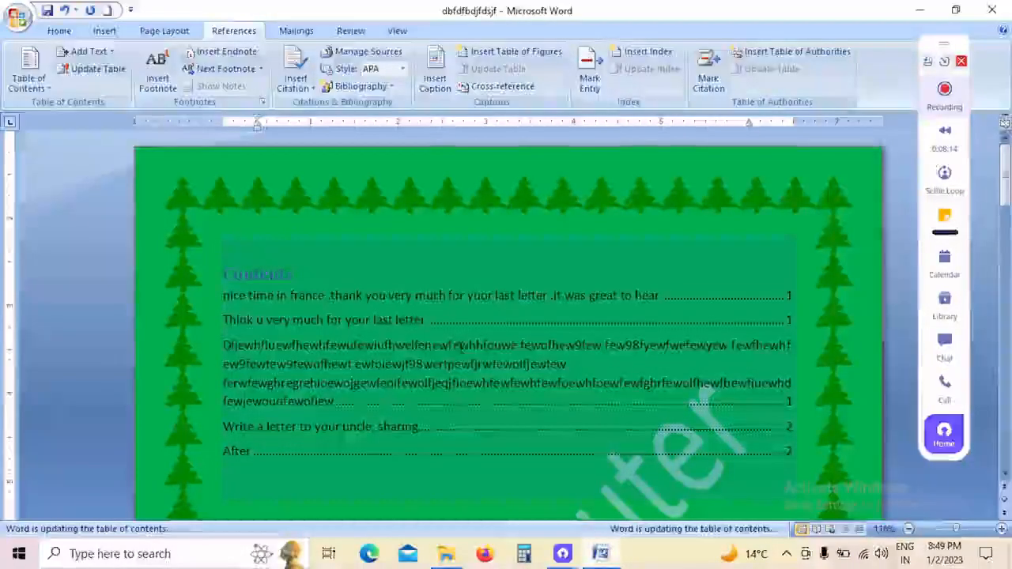
# Step: Compare the table of contents entries and page numbers with the matching Level 1 headings in the document
pyautogui.click(263, 297)
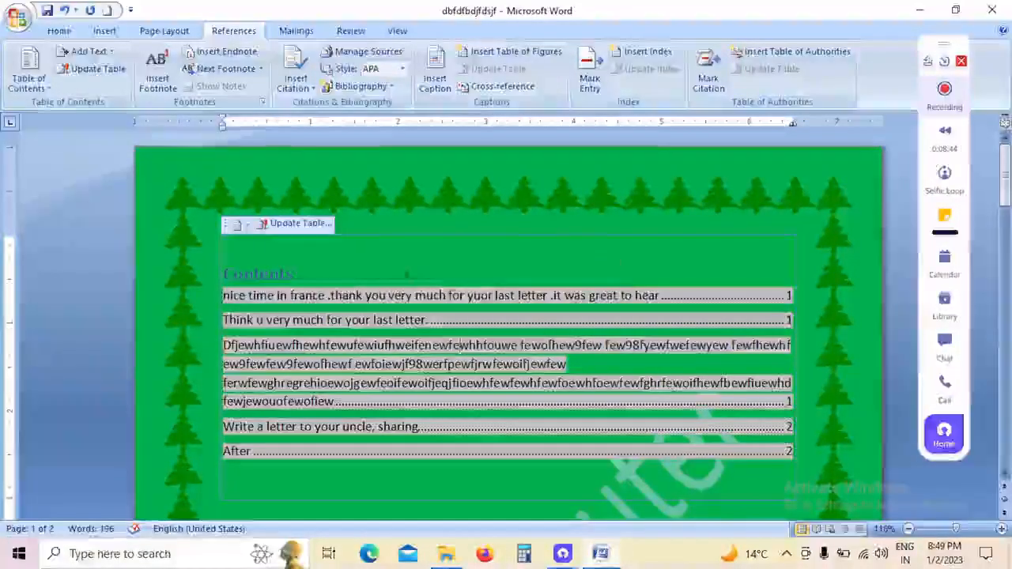
pyautogui.scroll(-5, 408, 276)
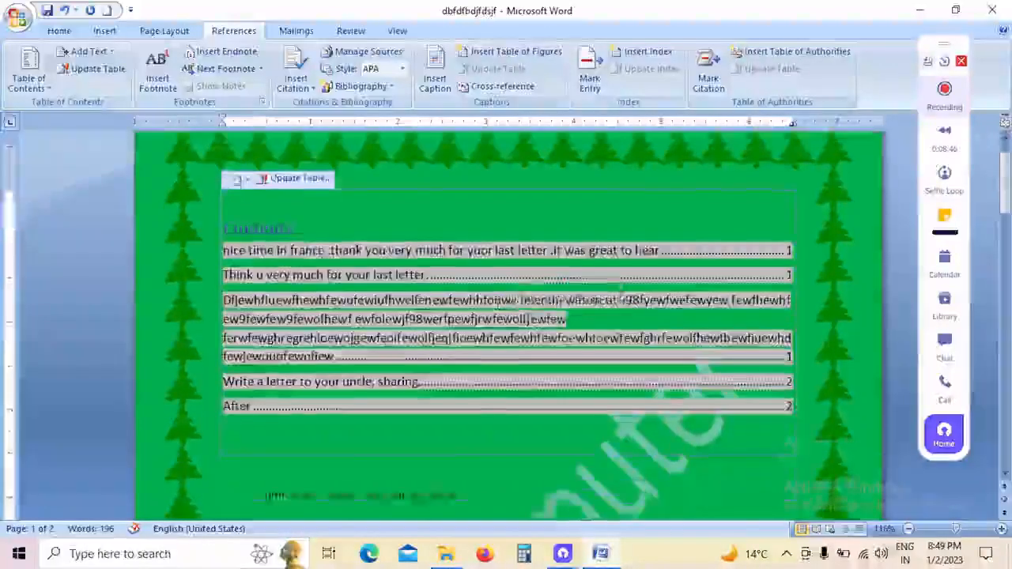
pyautogui.scroll(-3, 444, 202)
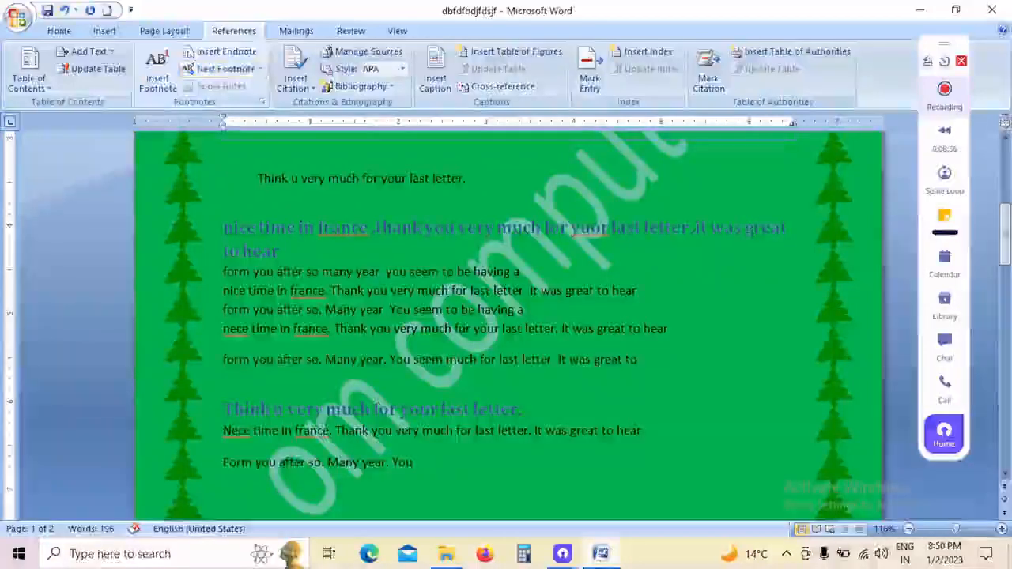
pyautogui.scroll(-7, 499, 266)
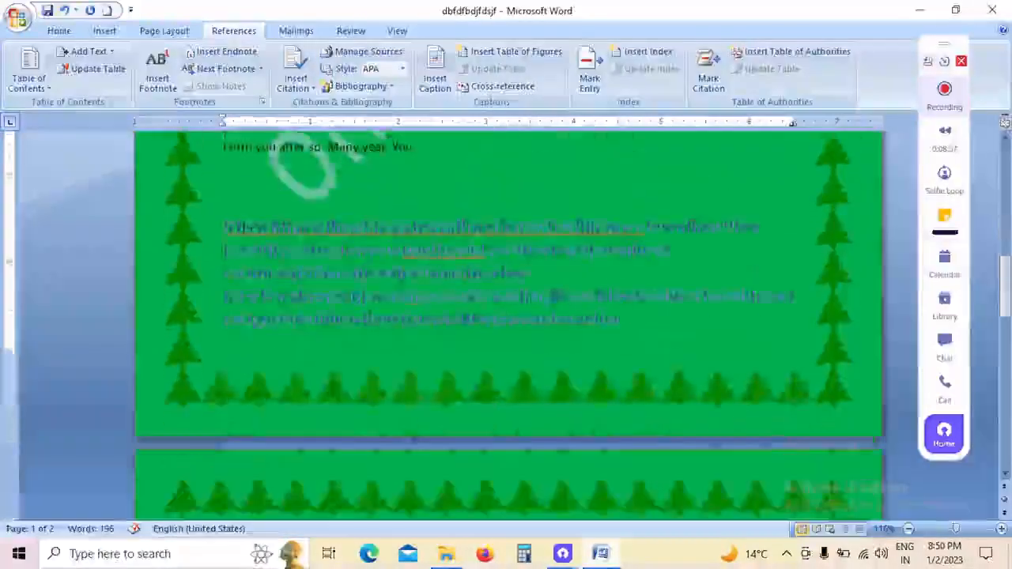
pyautogui.scroll(12, 499, 266)
pyautogui.scroll(3, 499, 266)
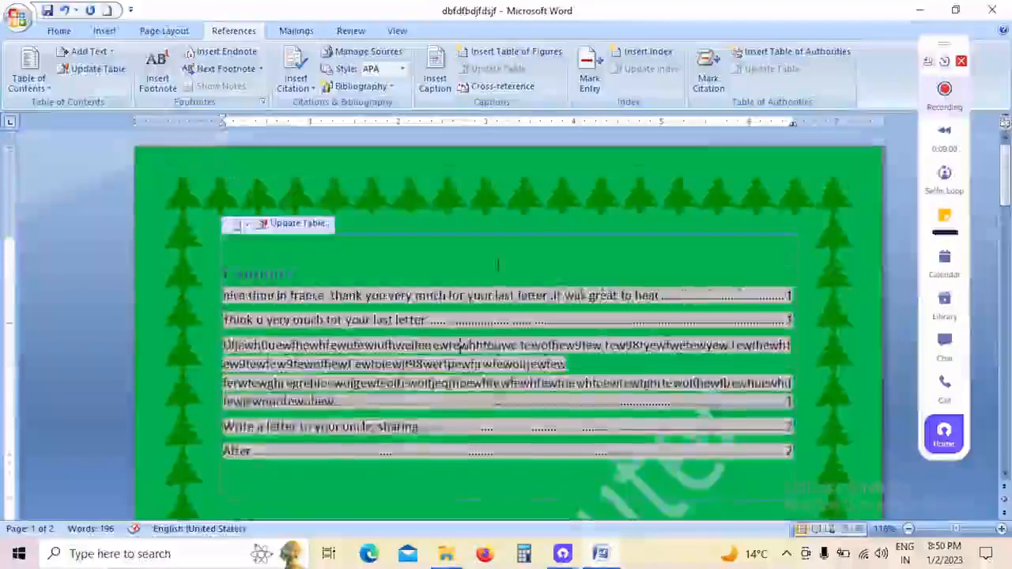
pyautogui.scroll(-8, 499, 266)
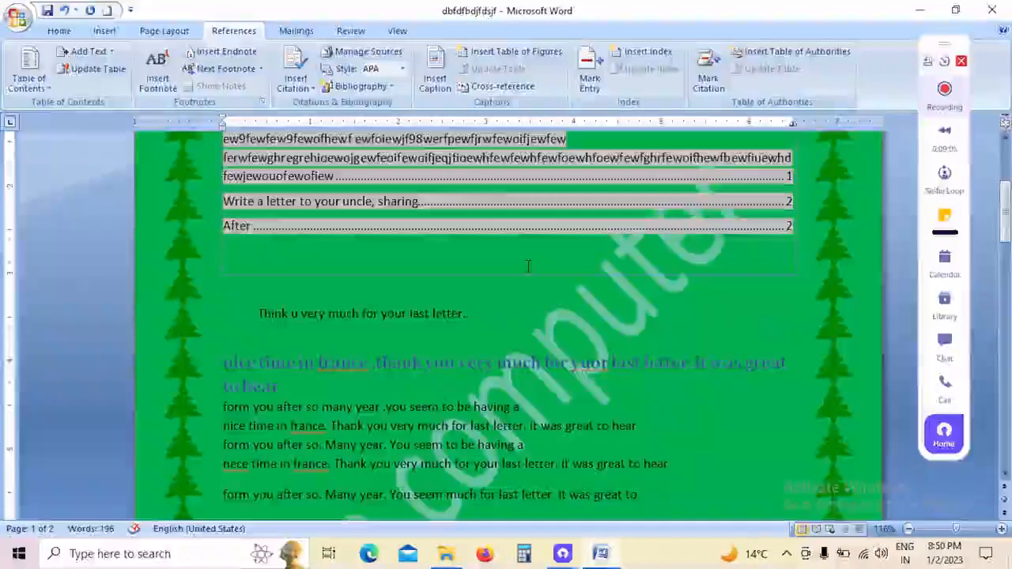
pyautogui.scroll(8, 463, 226)
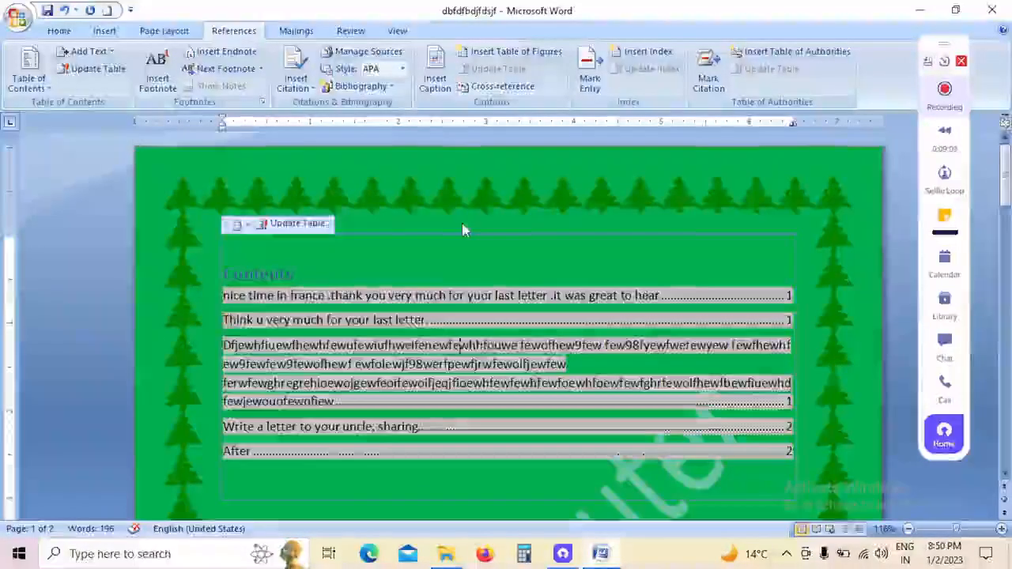
pyautogui.scroll(-12, 463, 225)
pyautogui.scroll(-6, 478, 289)
pyautogui.scroll(12, 477, 289)
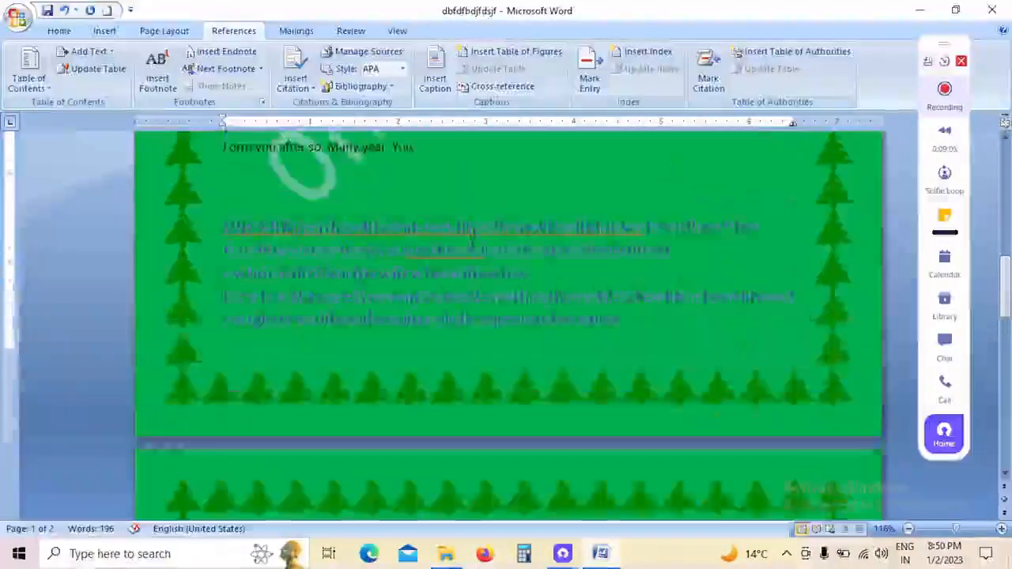
pyautogui.scroll(10, 467, 257)
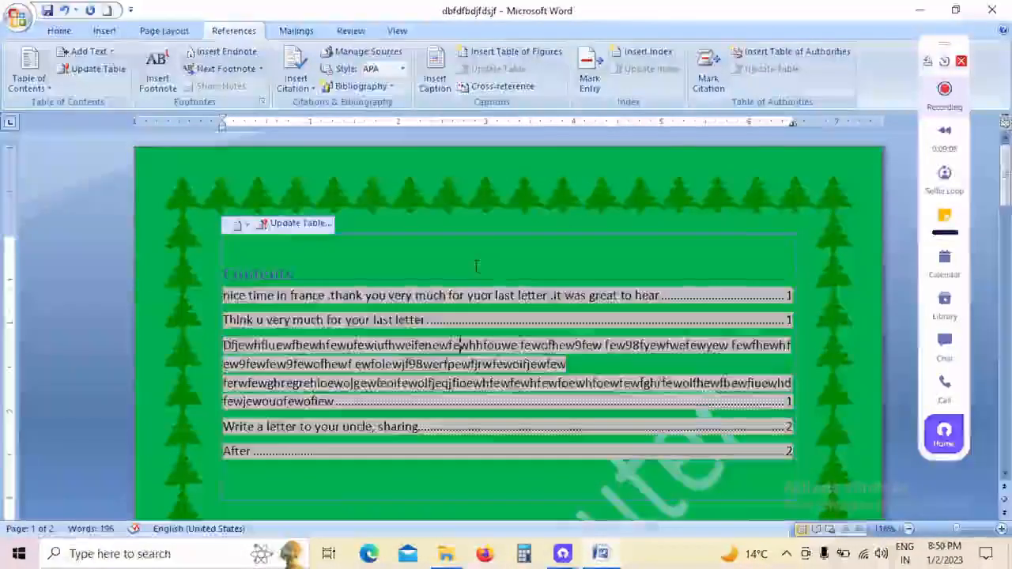
# Step: Insert a footnote after "letter" in the indented line below the table of contents and fill it with random placeholder text
pyautogui.scroll(-2, 466, 257)
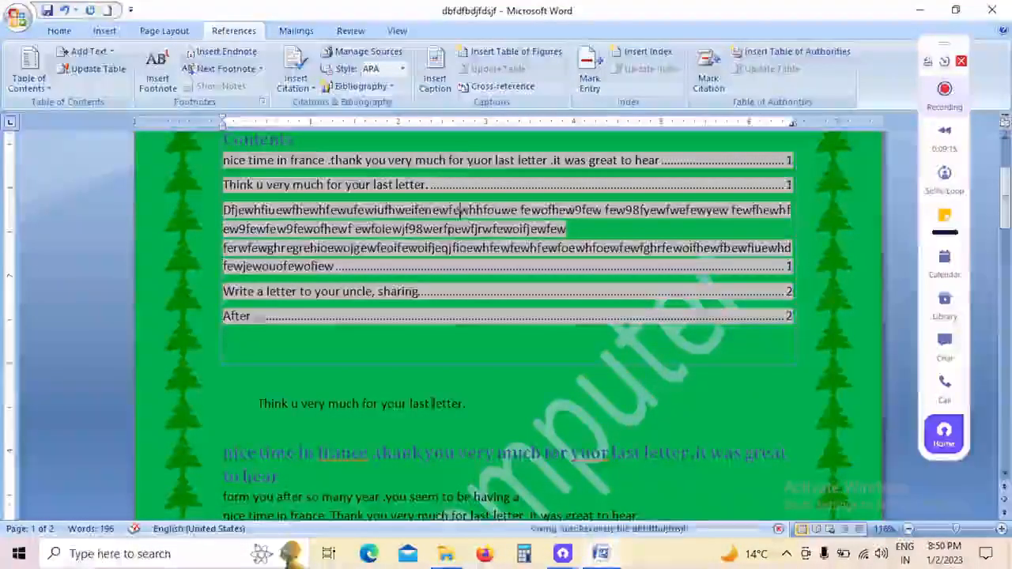
pyautogui.click(432, 404)
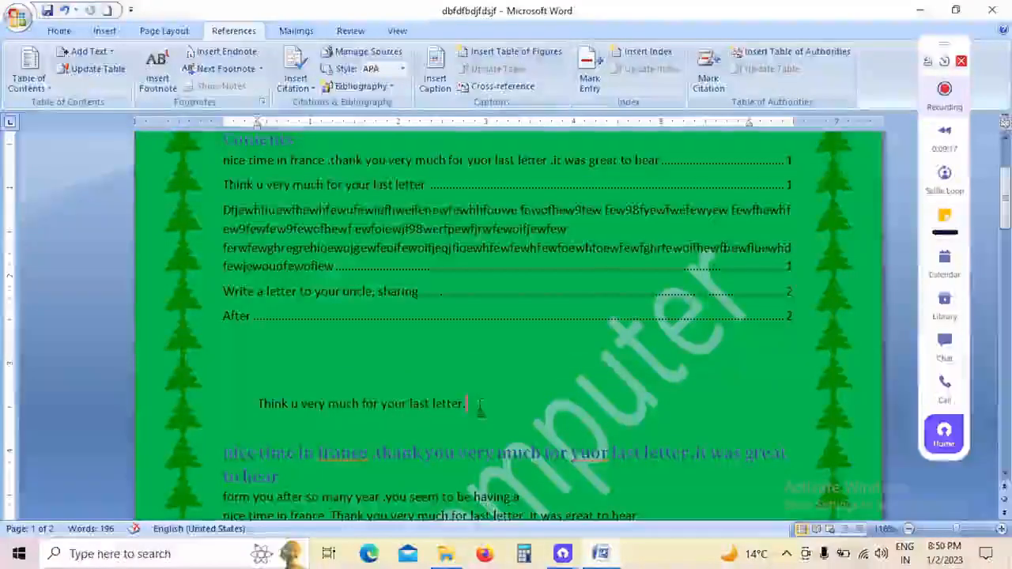
pyautogui.moveTo(432, 403); pyautogui.dragTo(470, 404)
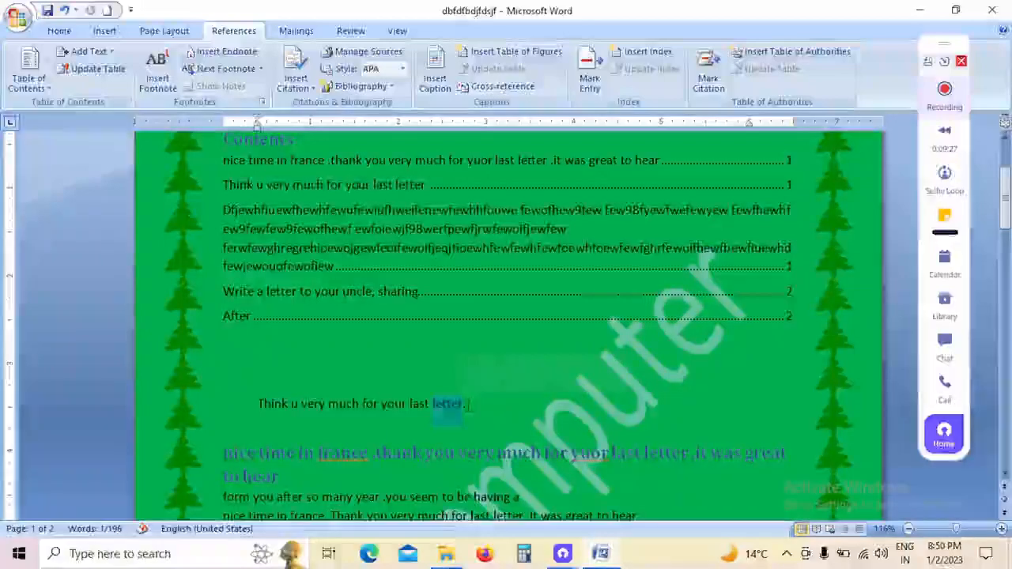
pyautogui.click(465, 407)
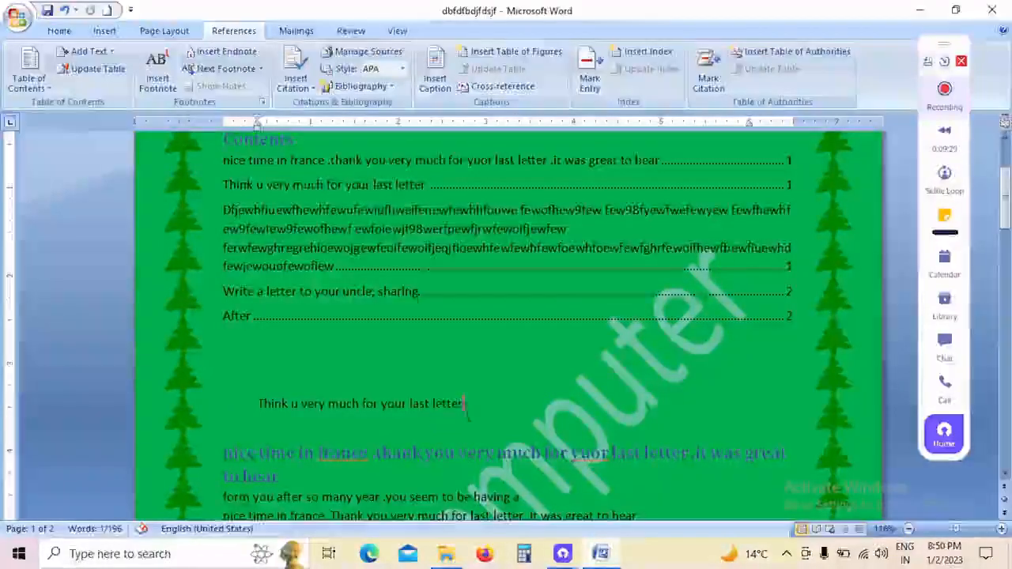
pyautogui.click(157, 73)
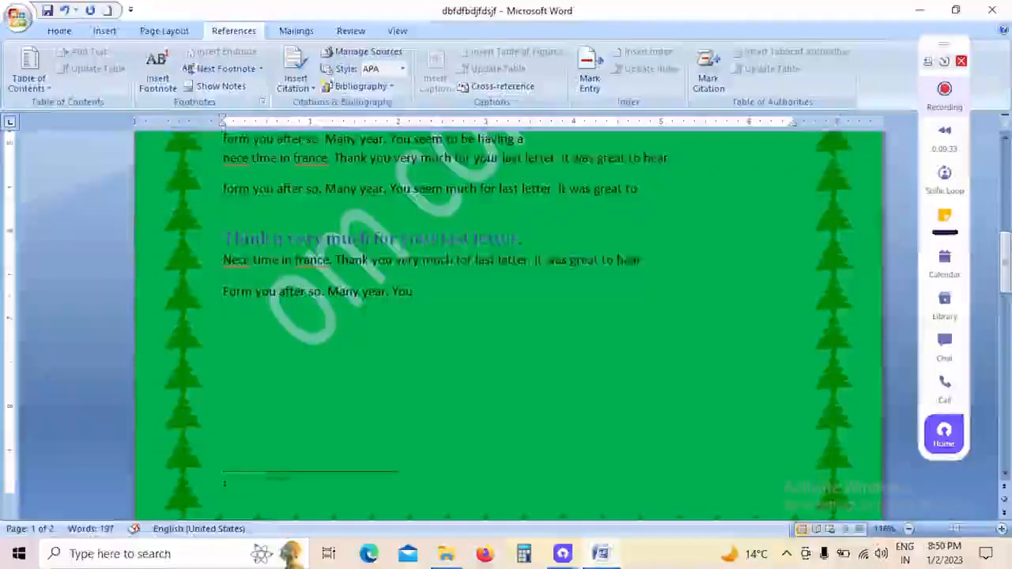
pyautogui.scroll(-3, 230, 352)
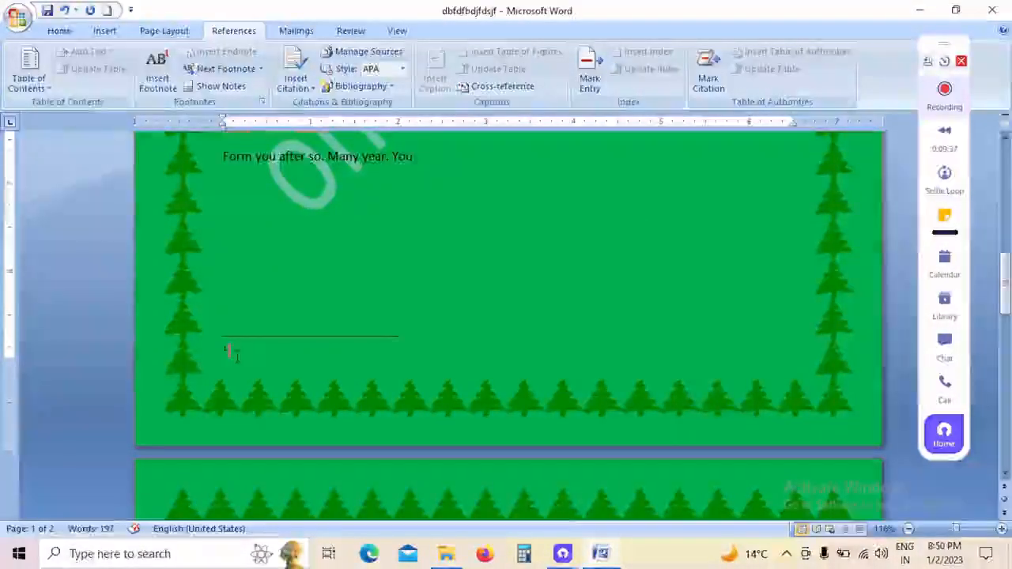
pyautogui.write('dkheb thrb orc ercber cbcdic er')
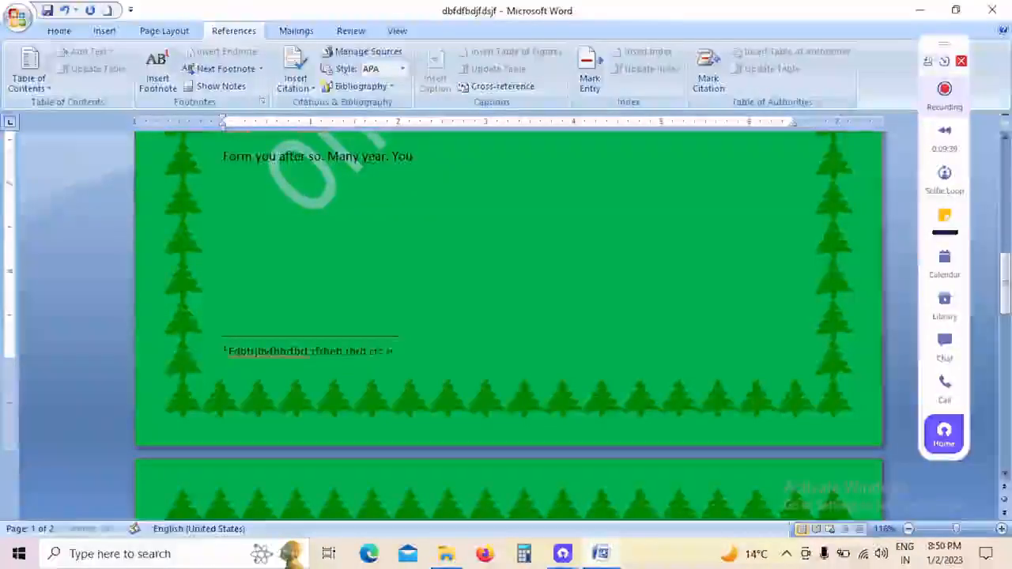
pyautogui.write('b ercer')
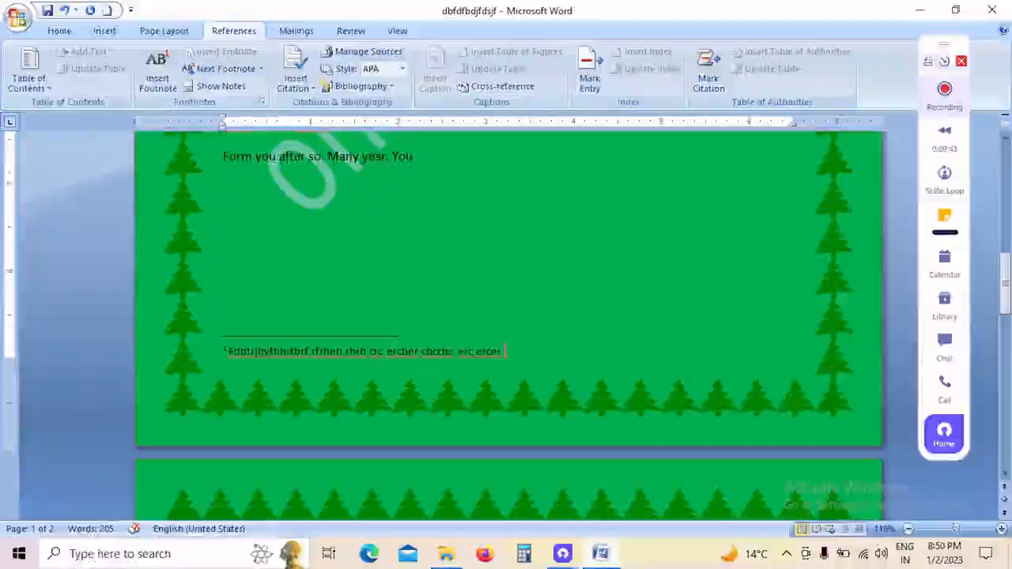
# Step: Complete the first footnote's random placeholder text at the foot of page one
pyautogui.press('Return')
pyautogui.scroll(4, 258, 386)
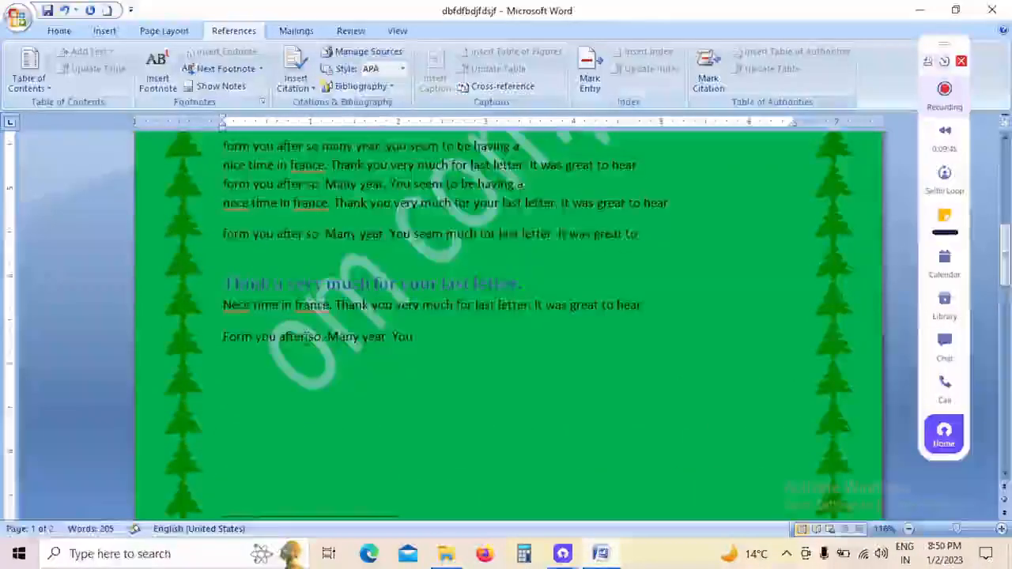
pyautogui.scroll(-4, 258, 386)
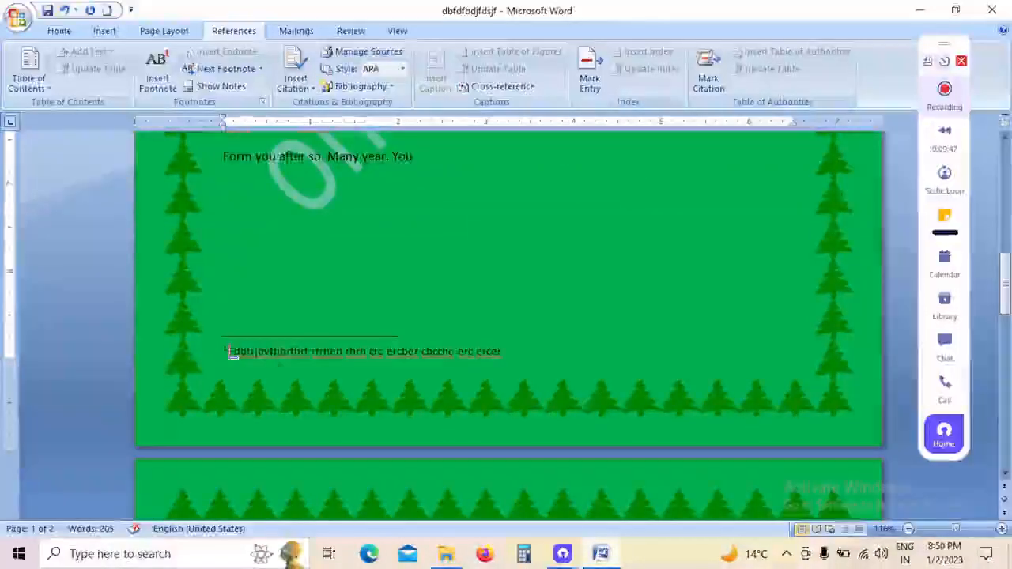
# Step: Jump from the reference mark after "letter" to its footnote and back to compare the two
pyautogui.scroll(3, 316, 348)
pyautogui.scroll(10, 316, 348)
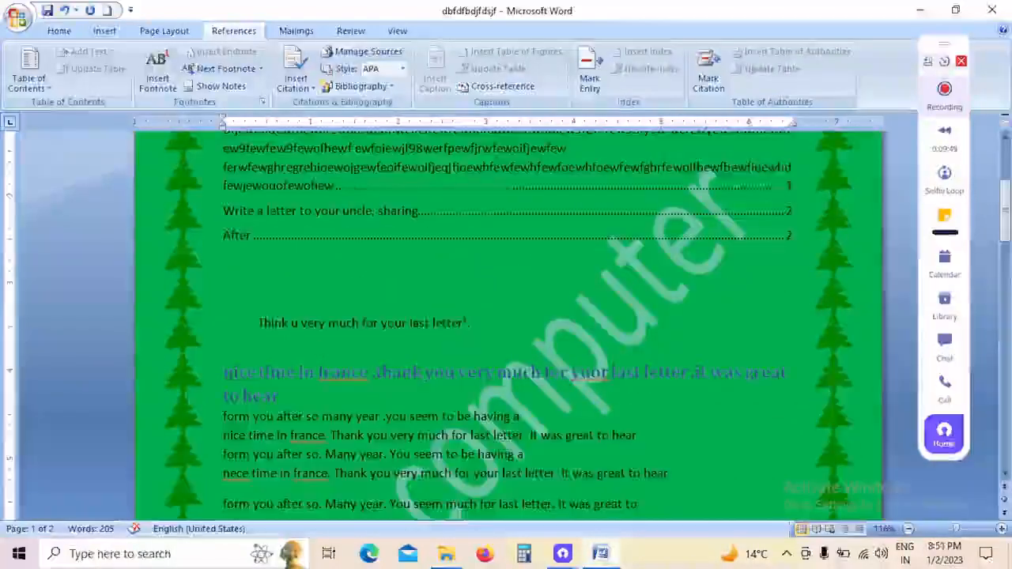
pyautogui.scroll(-2, 285, 288)
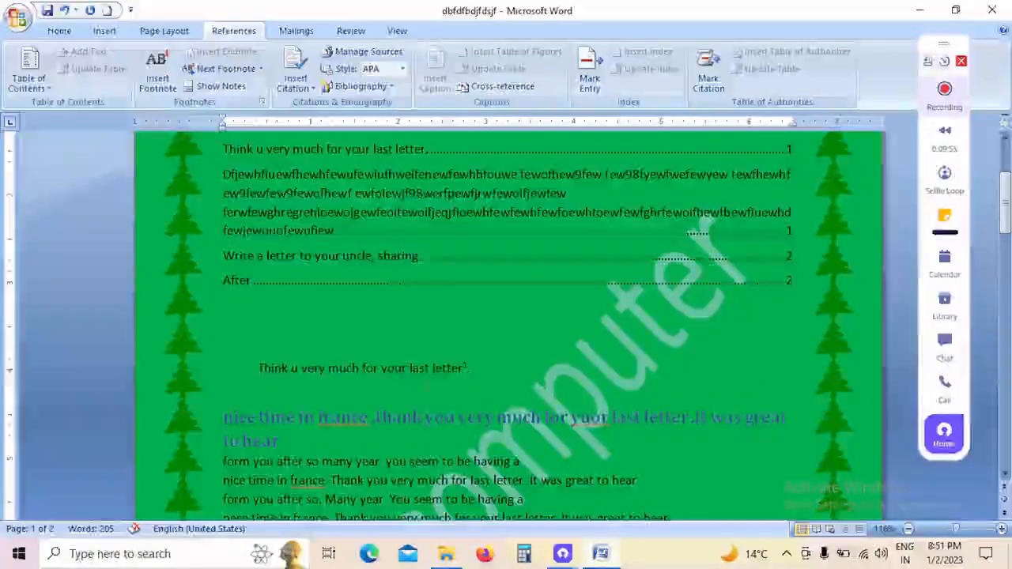
pyautogui.doubleClick(475, 363)
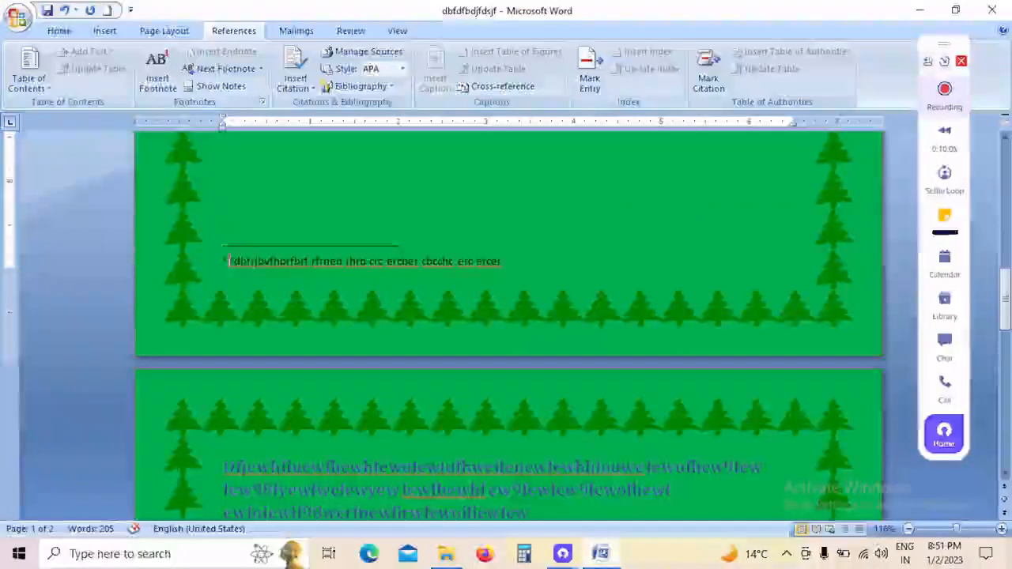
pyautogui.scroll(10, 496, 286)
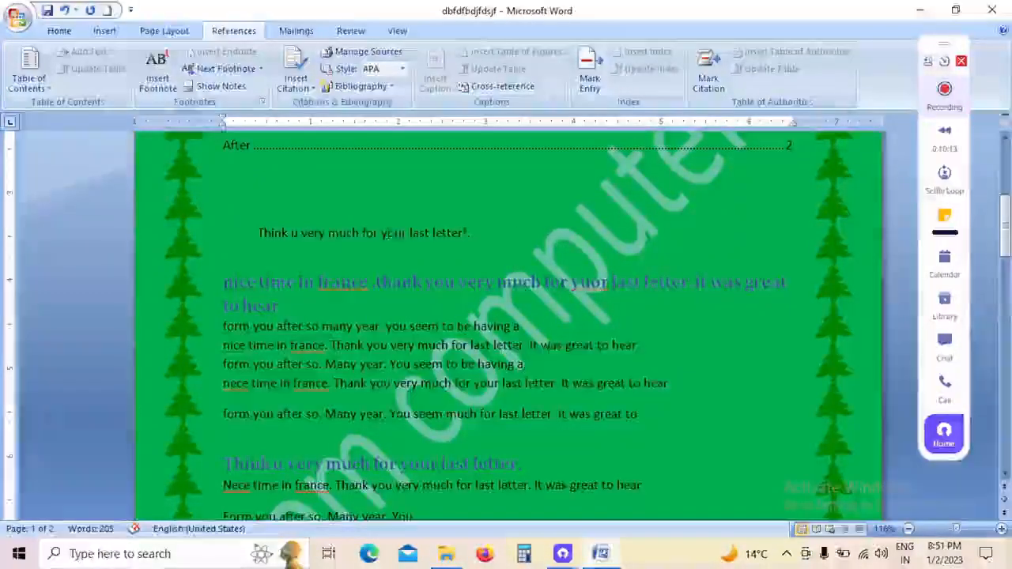
pyautogui.moveTo(445, 232)
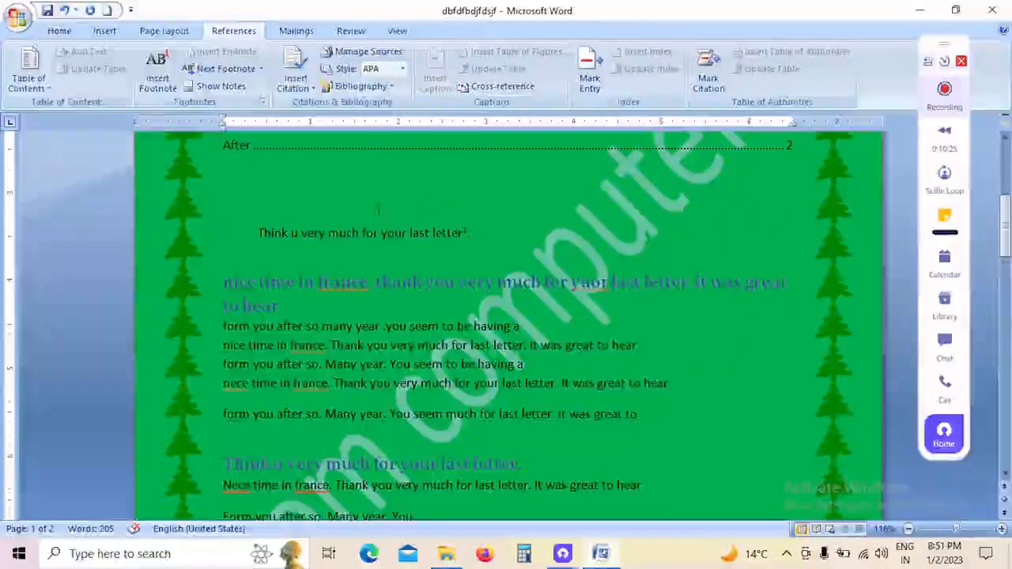
# Step: Insert a second footnote after "great" in the "nece time in france" line and fill it with random placeholder text
pyautogui.scroll(-2, 443, 229)
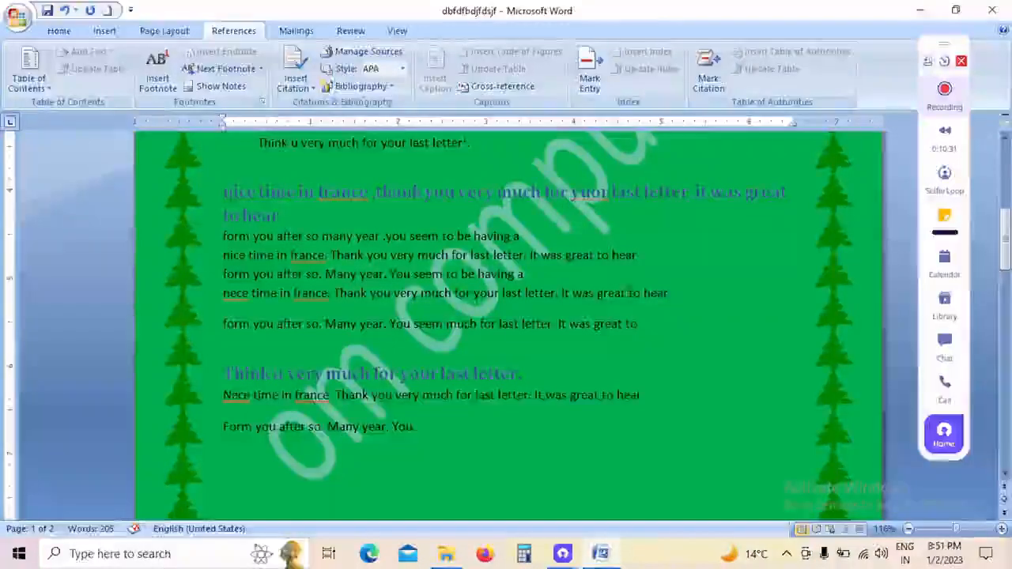
pyautogui.click(630, 293)
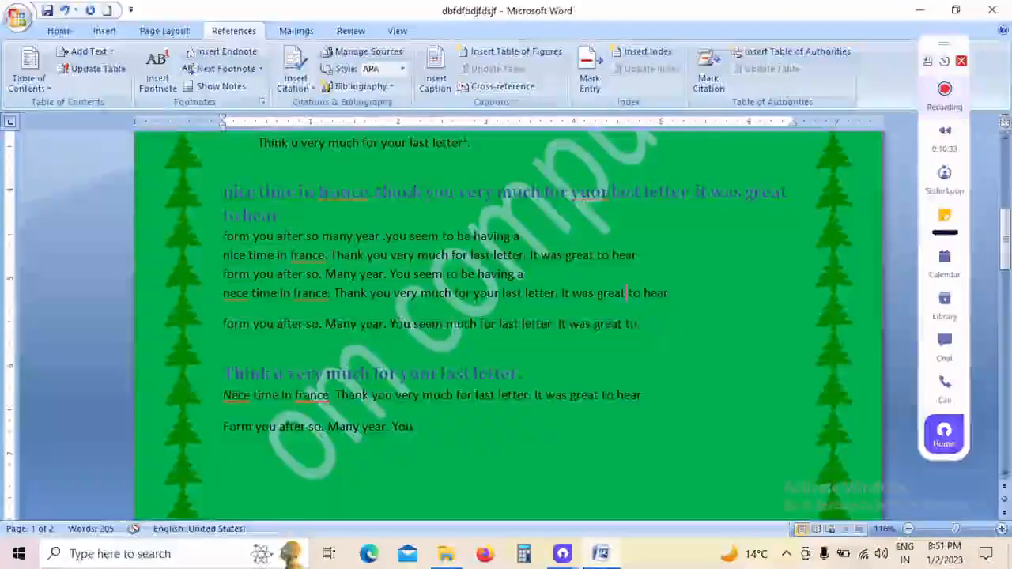
pyautogui.click(156, 72)
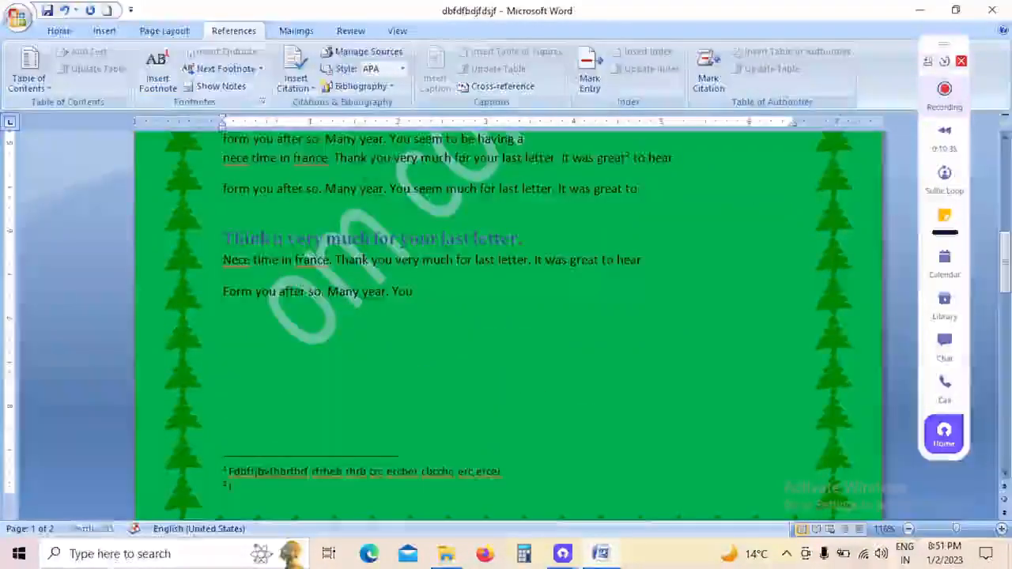
pyautogui.write('fortgerufhenrifavreirdfeirirewd ewdwew dewdew doewjd ewdwew dew dewd ew ew')
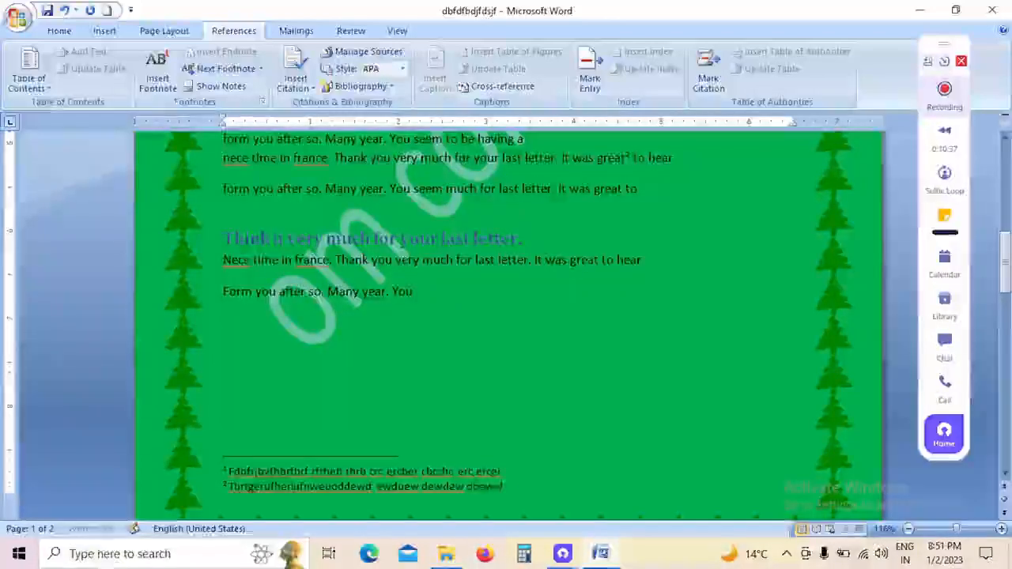
pyautogui.write(' ewe ew cewpcwe cwe wef ewc')
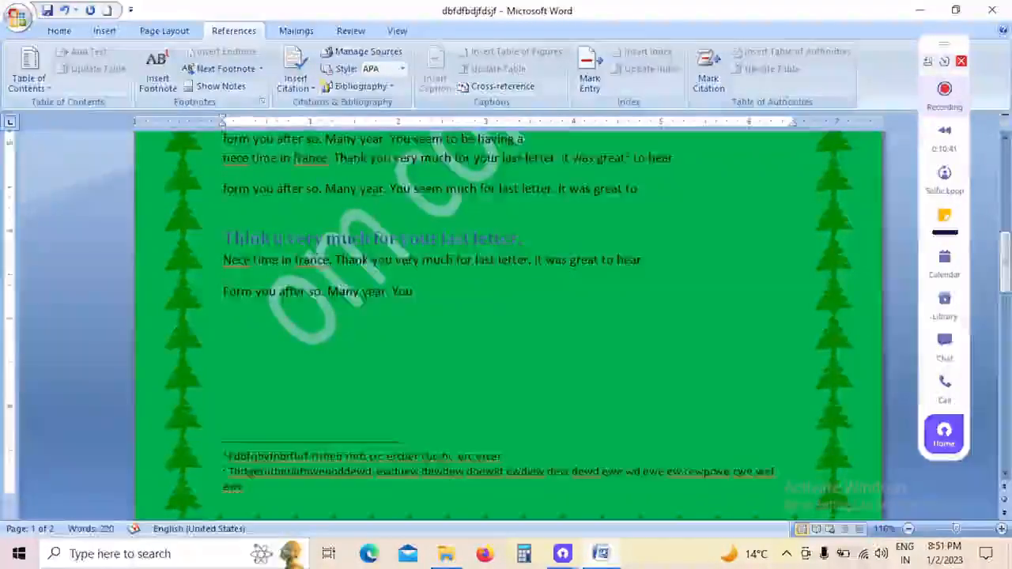
# Step: Navigate to the next footnote and show the notes to review the footnotes against their reference marks
pyautogui.scroll(6, 506, 316)
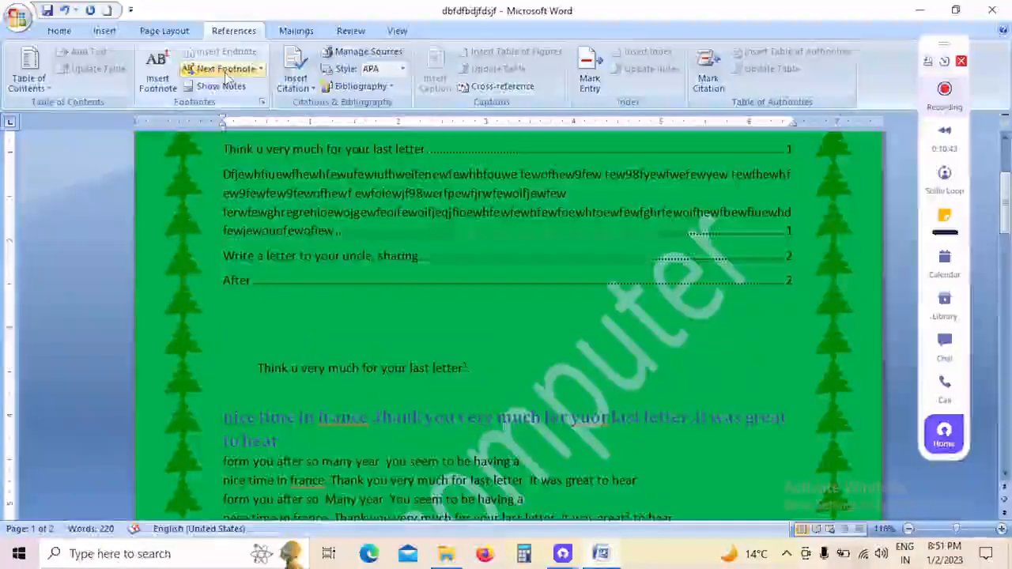
pyautogui.click(225, 70)
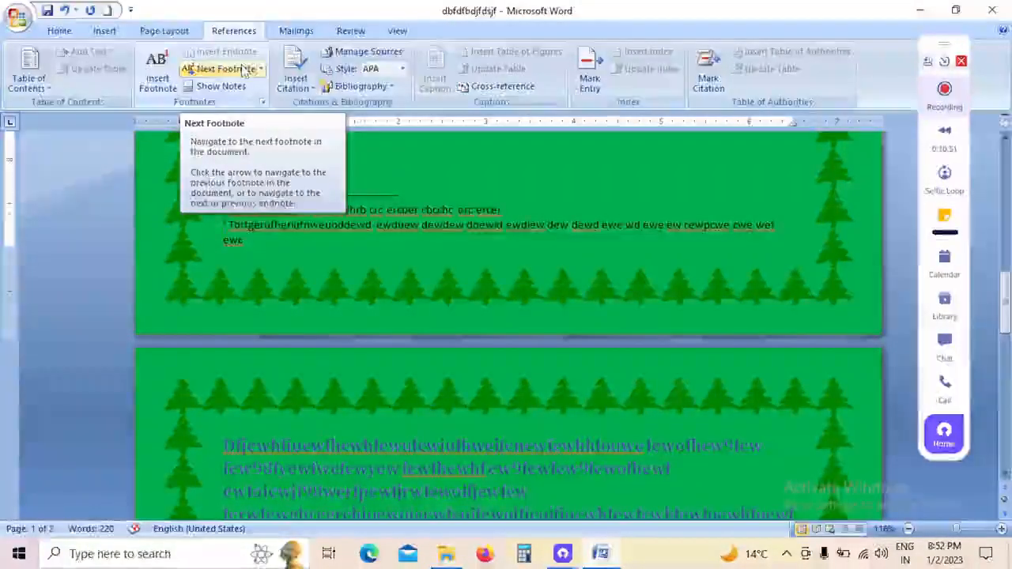
pyautogui.click(232, 87)
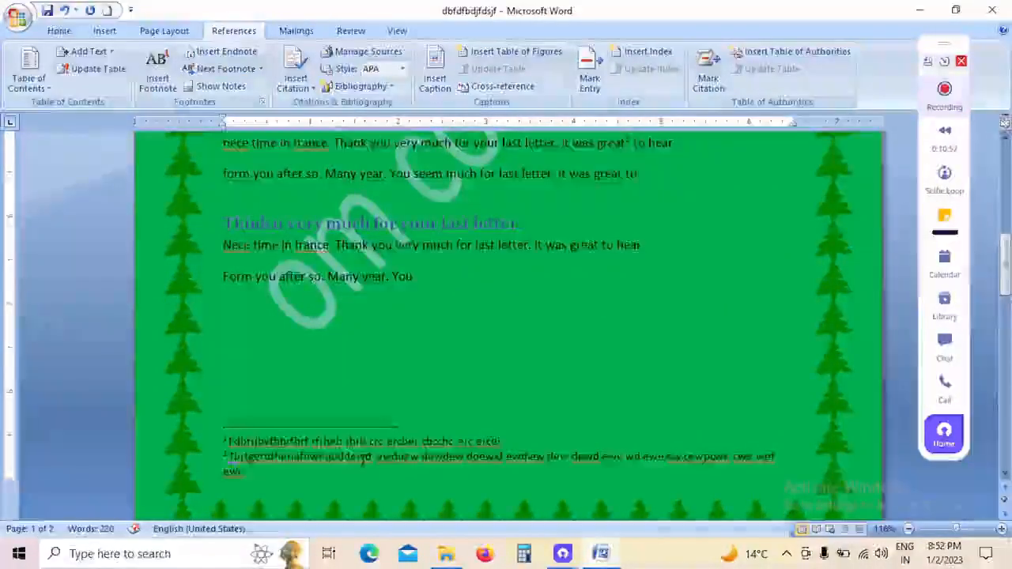
pyautogui.scroll(6, 506, 317)
pyautogui.scroll(3, 348, 443)
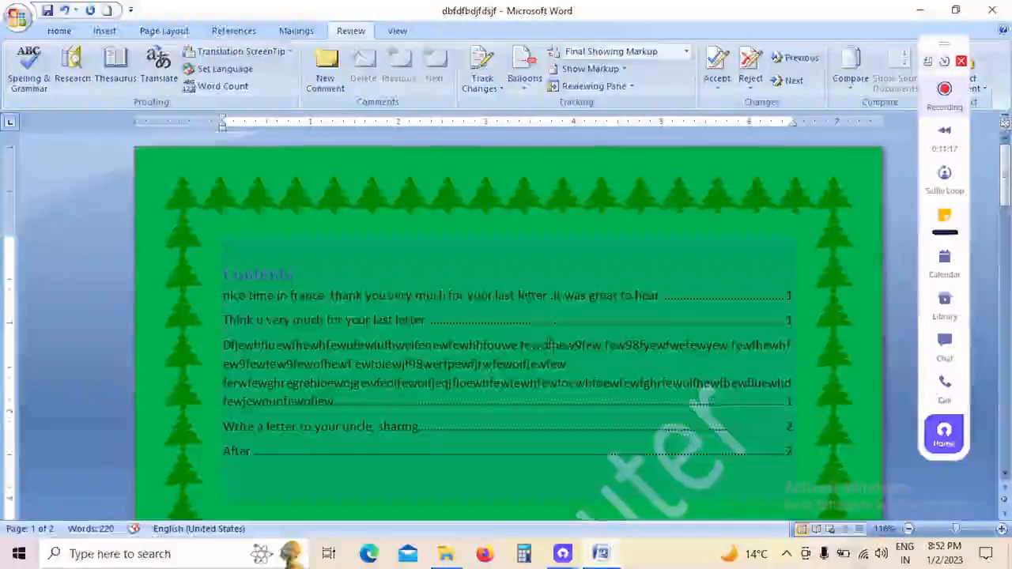
# Step: Change the page color from green to light tan
pyautogui.scroll(-6, 400, 416)
pyautogui.click(400, 415)
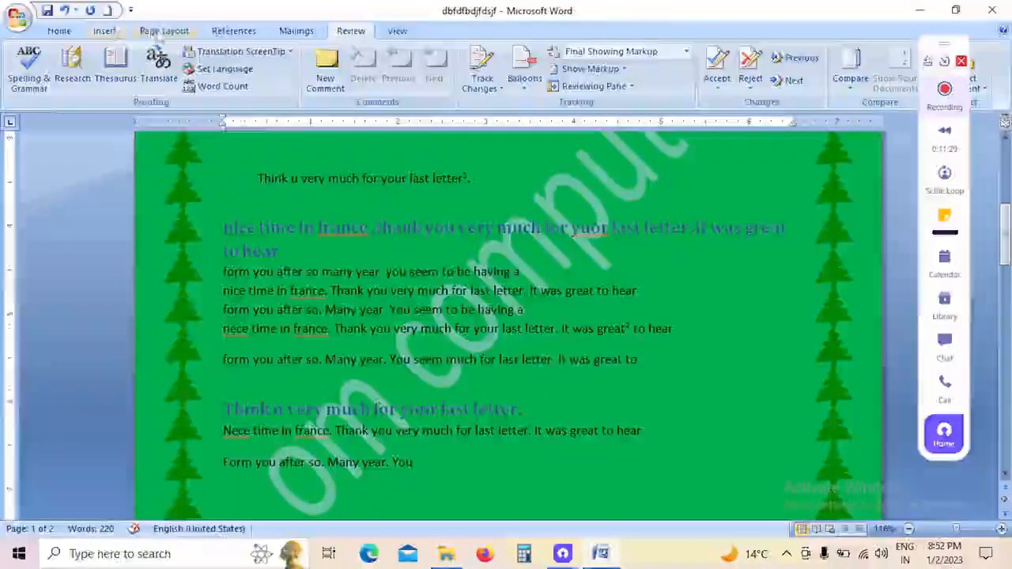
pyautogui.click(162, 31)
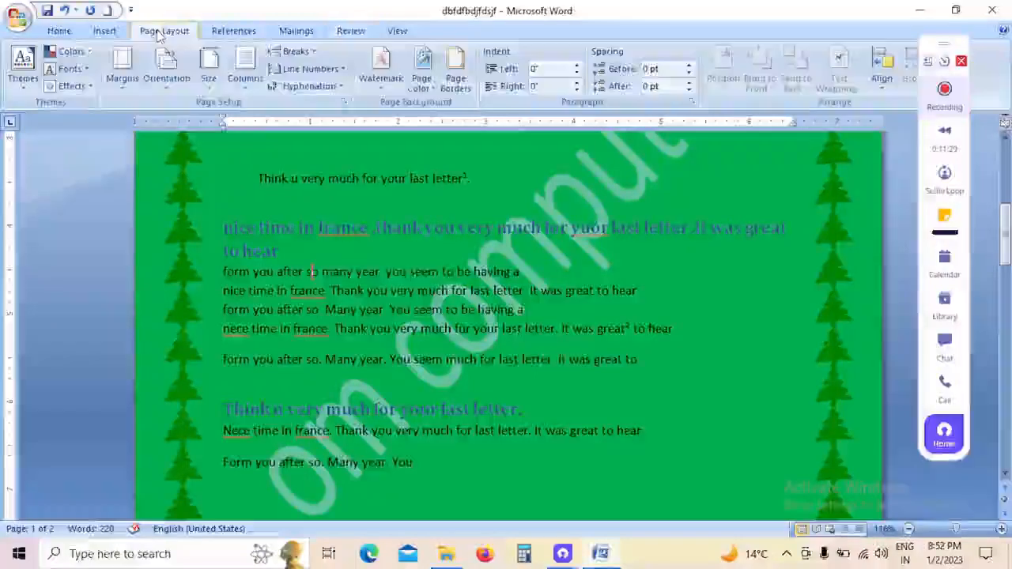
pyautogui.click(426, 87)
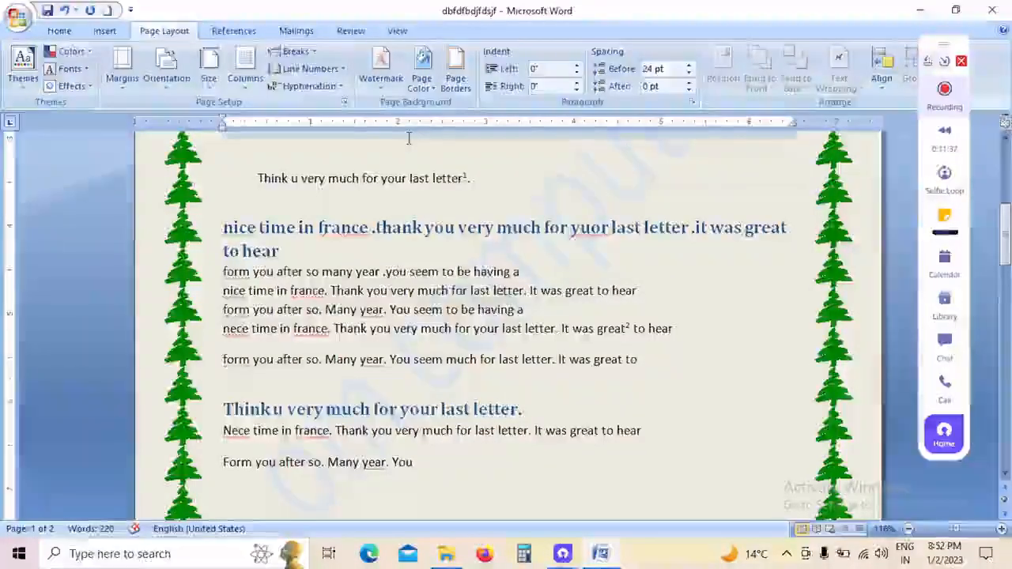
pyautogui.click(425, 227)
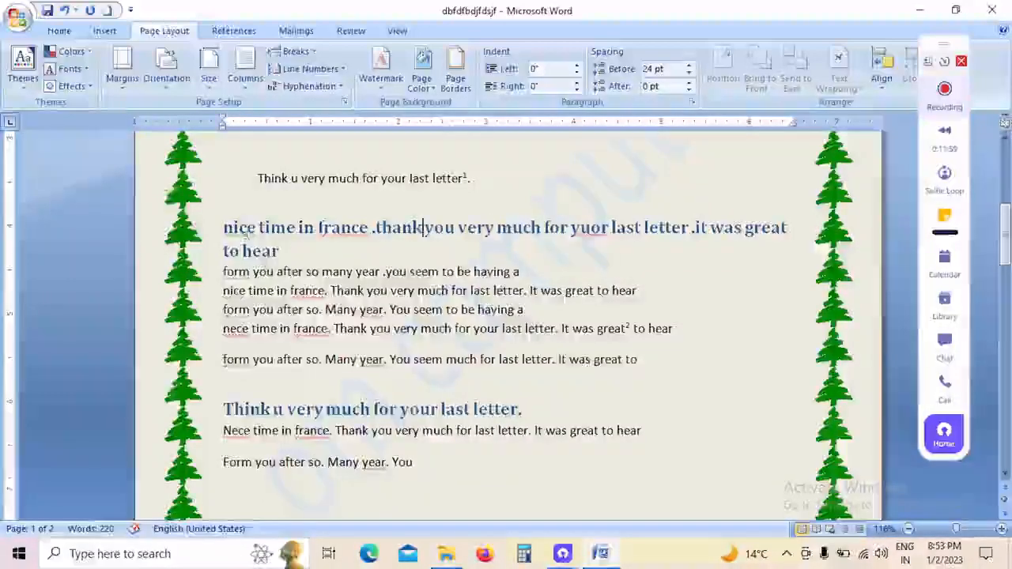
# Step: Run a spelling and grammar check from "nice" in the heading, ignore "france" once, and close the check
pyautogui.click(341, 33)
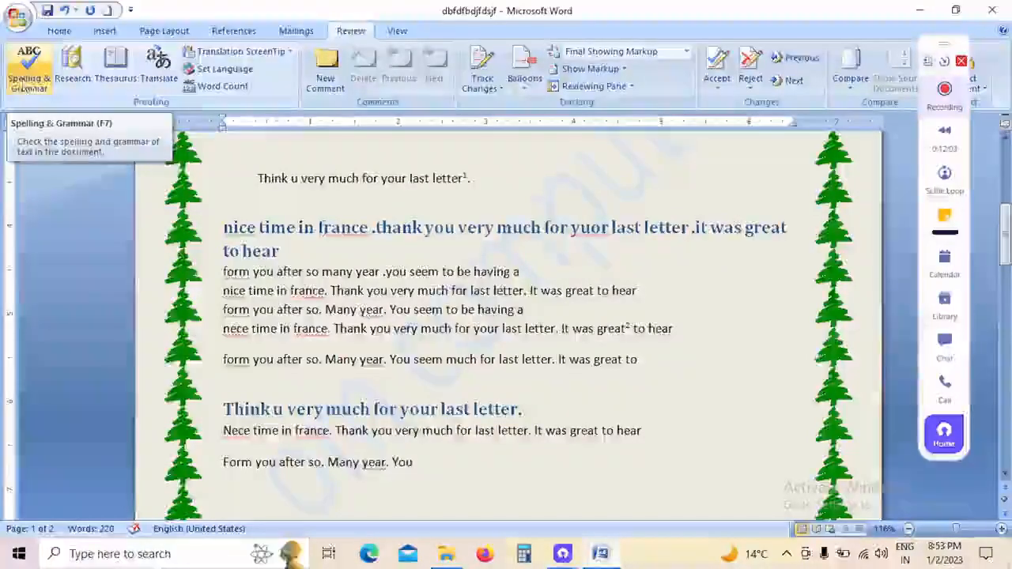
pyautogui.moveTo(256, 229); pyautogui.dragTo(224, 229)
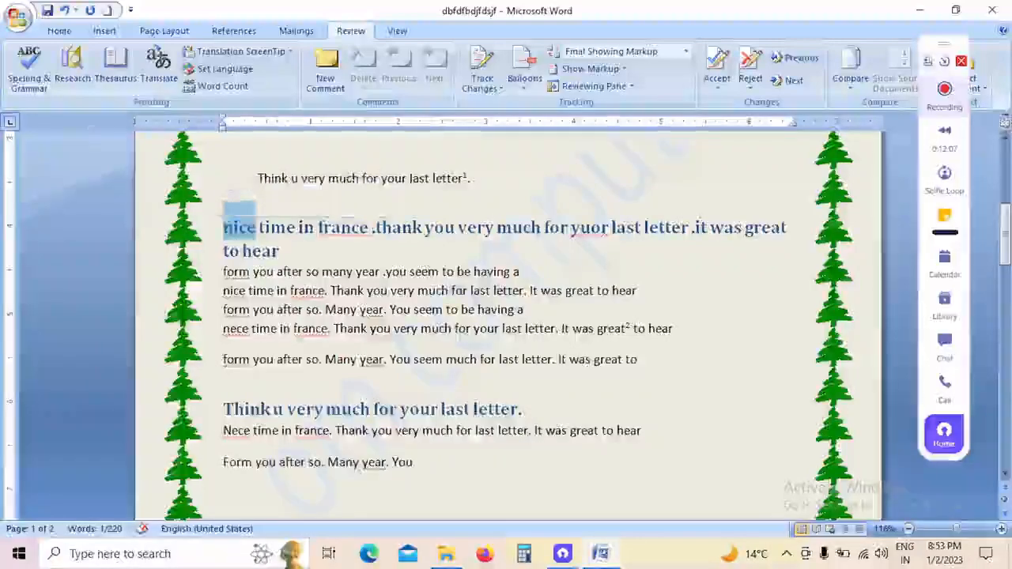
pyautogui.click(37, 90)
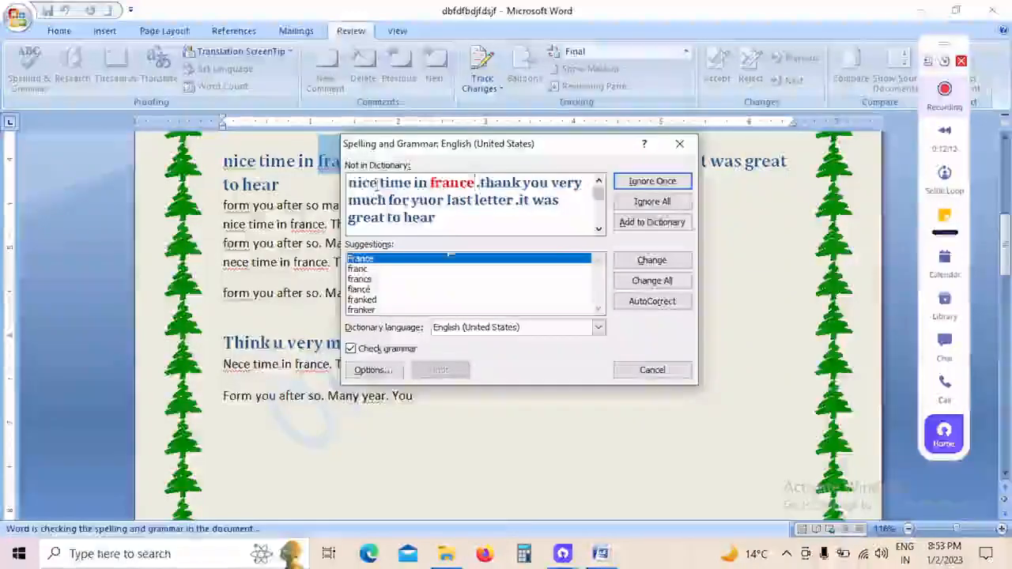
pyautogui.click(656, 186)
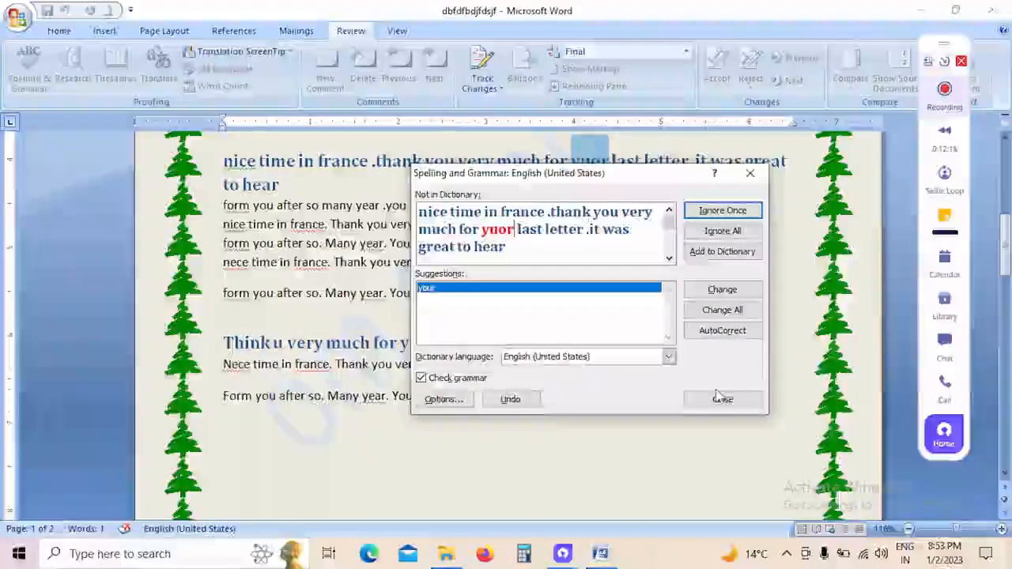
pyautogui.click(723, 400)
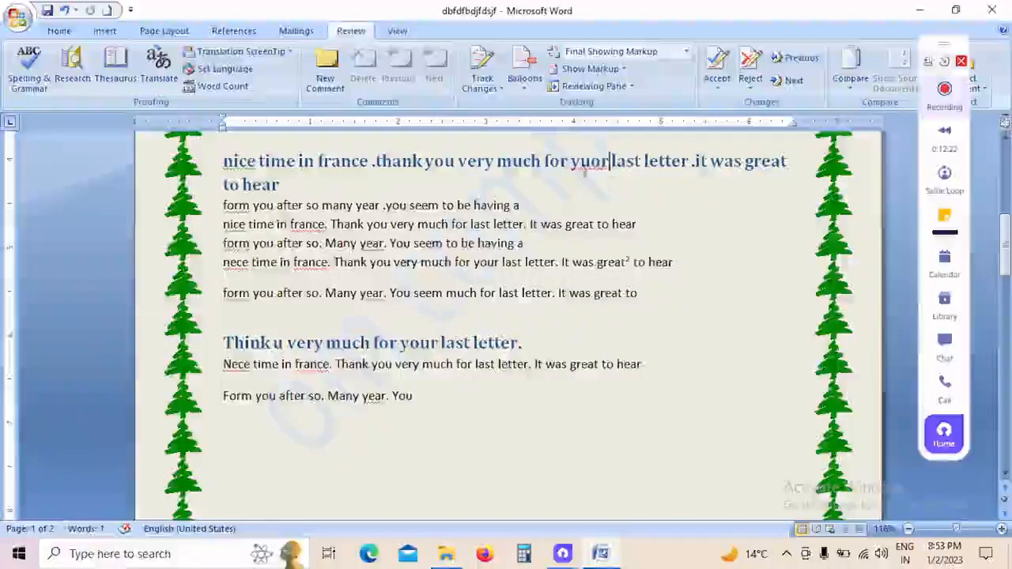
# Step: Resume the spelling and grammar check, add "yuor" to the dictionary and capitalize the heading's "Nice" and "France"
pyautogui.click(28, 69)
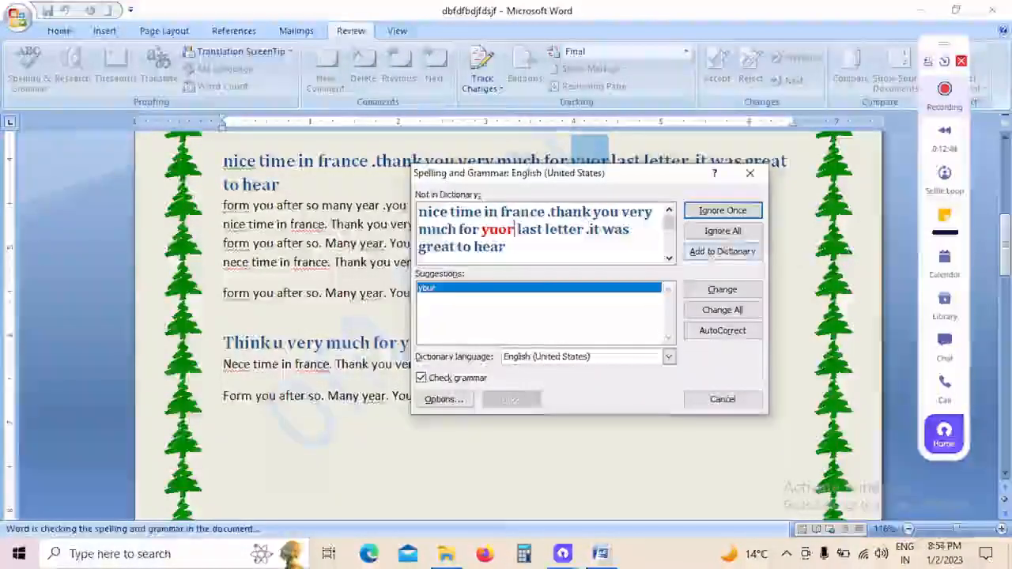
pyautogui.click(729, 258)
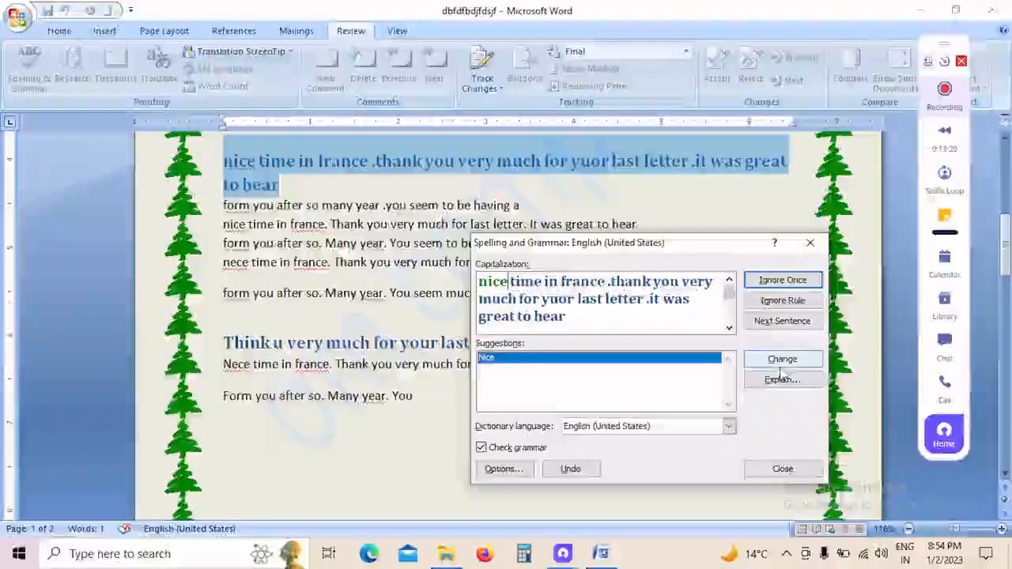
pyautogui.click(782, 360)
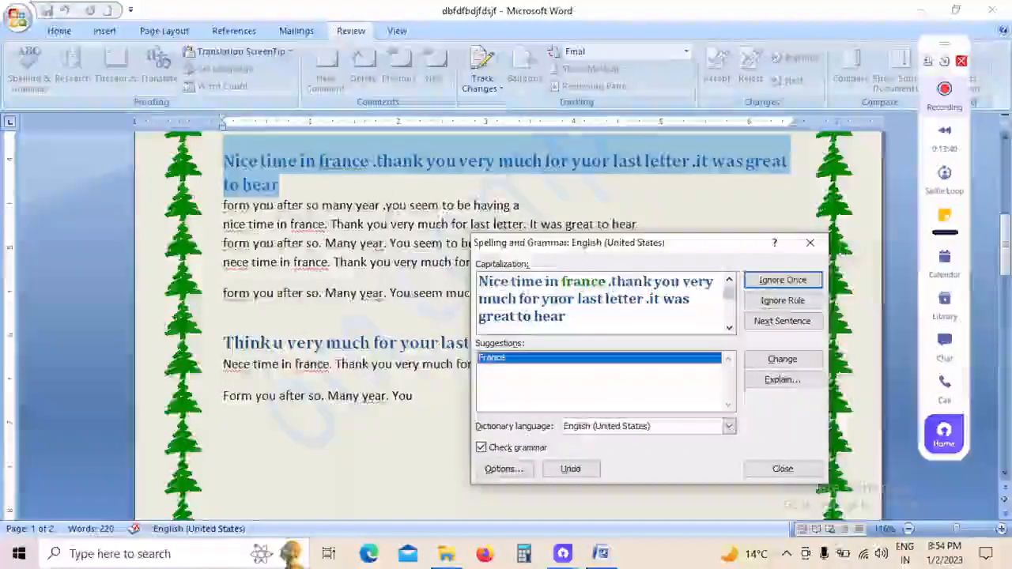
pyautogui.click(798, 360)
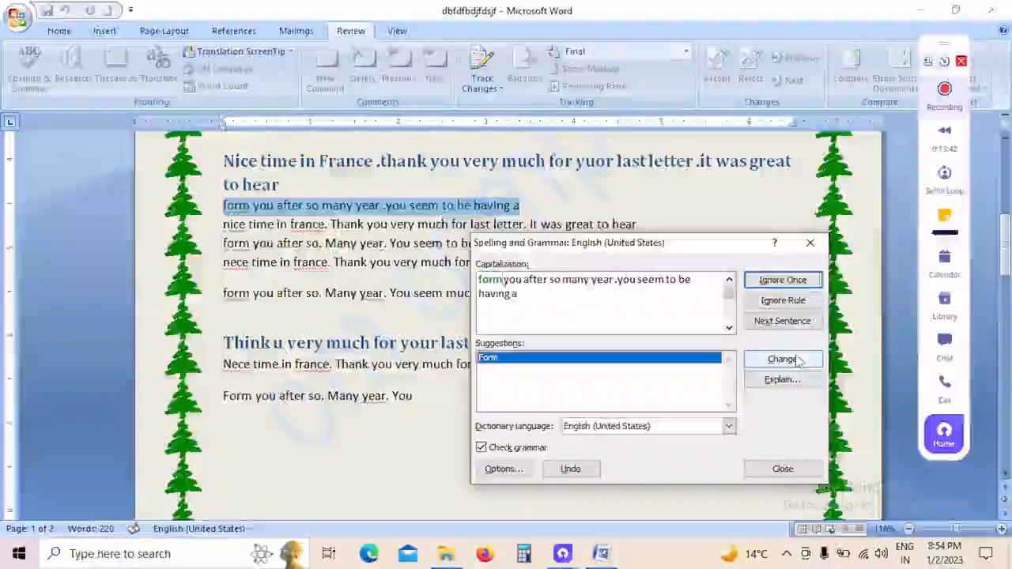
# Step: Accept the suggested corrections "Form", "France", "Nice", "Form" and "years" in the three lines below the heading, and close the check
pyautogui.click(797, 360)
pyautogui.click(797, 360)
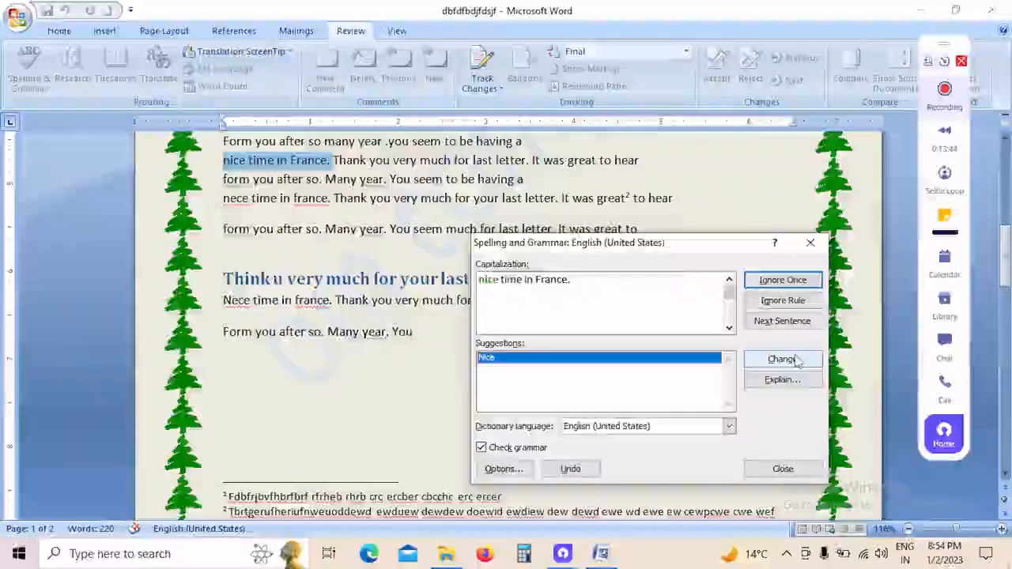
pyautogui.click(794, 361)
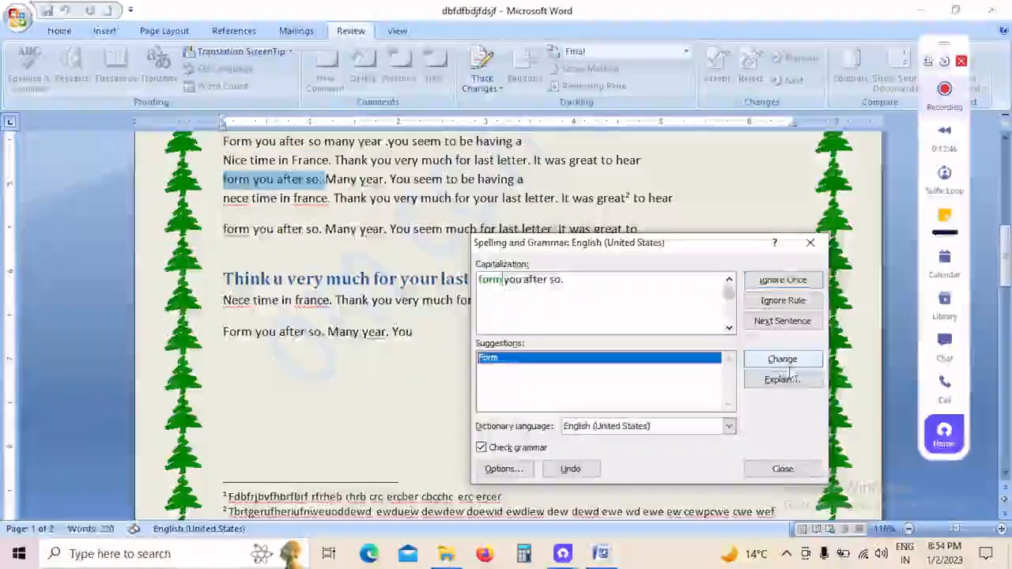
pyautogui.click(787, 361)
pyautogui.click(791, 360)
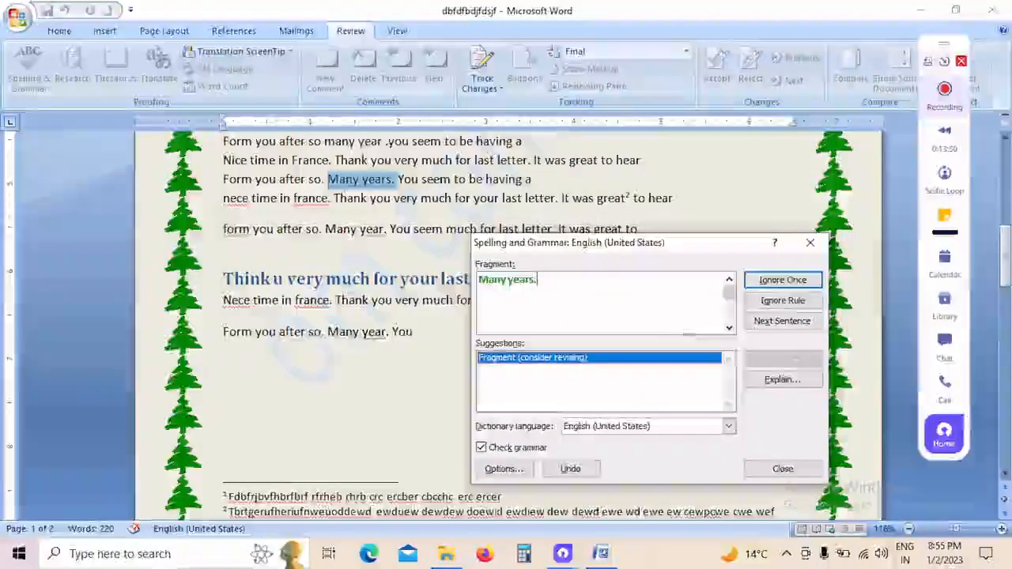
pyautogui.click(809, 242)
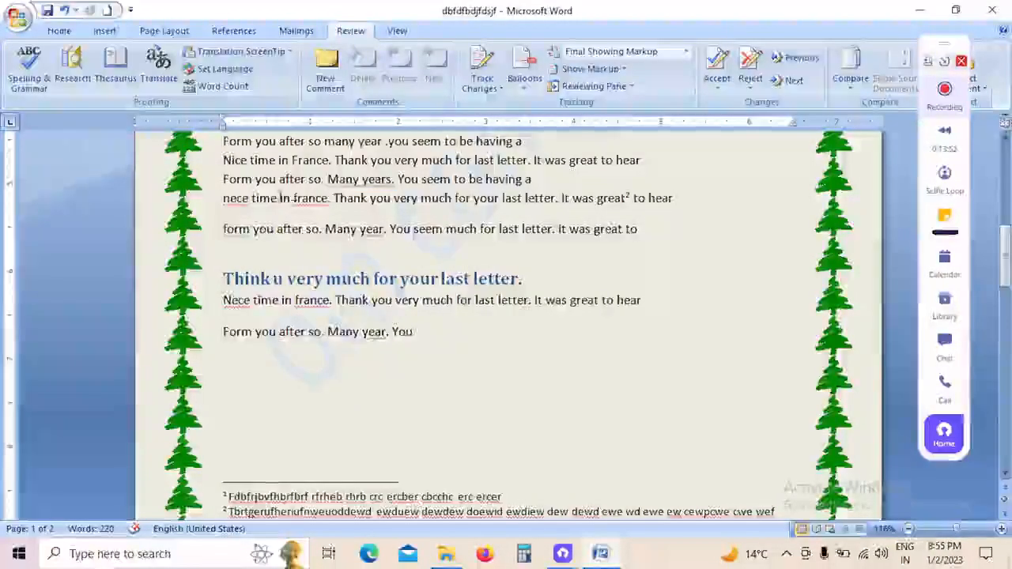
# Step: Run the spelling and grammar check, change all "nece" to "nice" and "france" to "France", and close the check
pyautogui.click(41, 82)
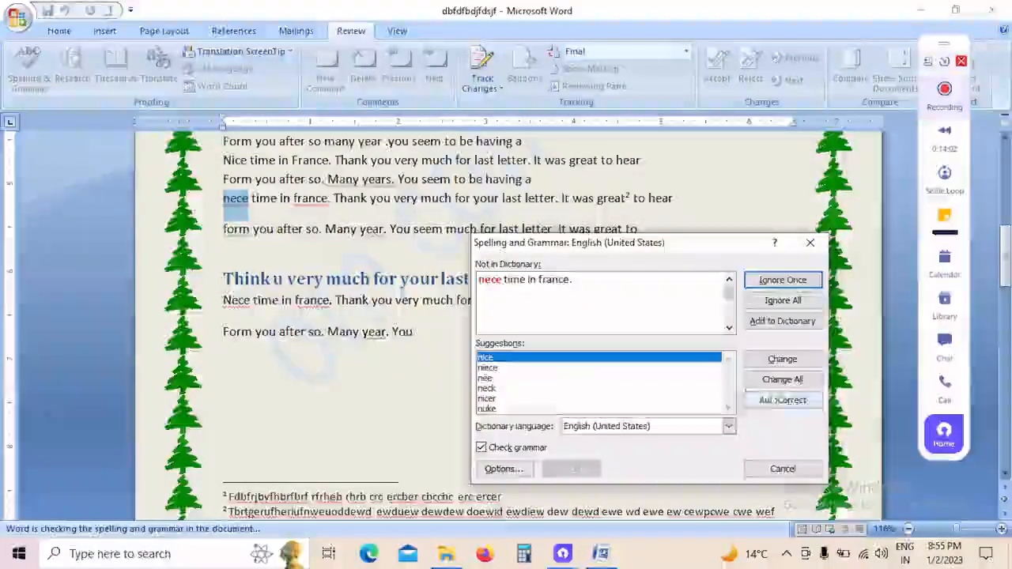
pyautogui.click(786, 382)
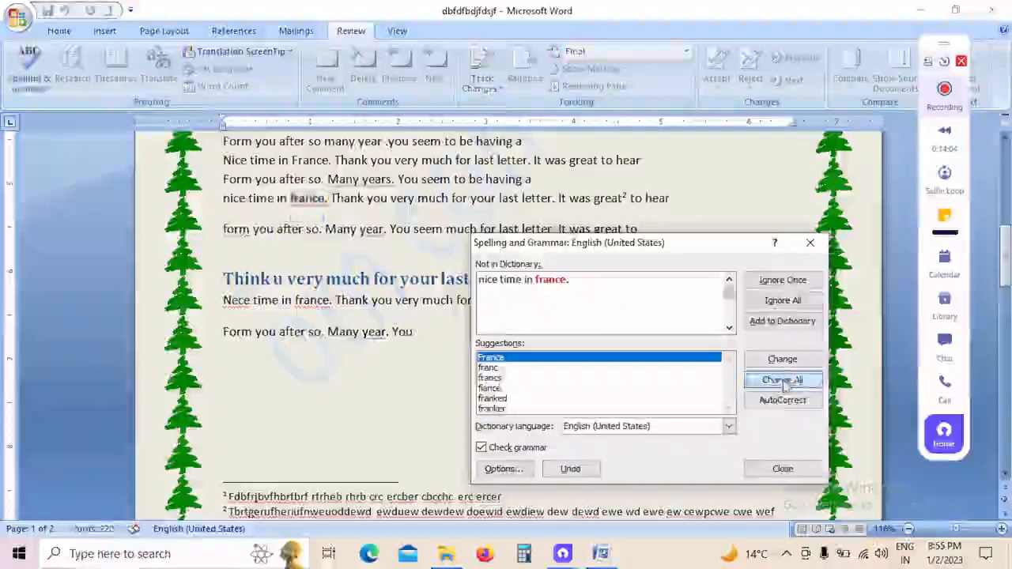
pyautogui.click(785, 382)
pyautogui.click(814, 244)
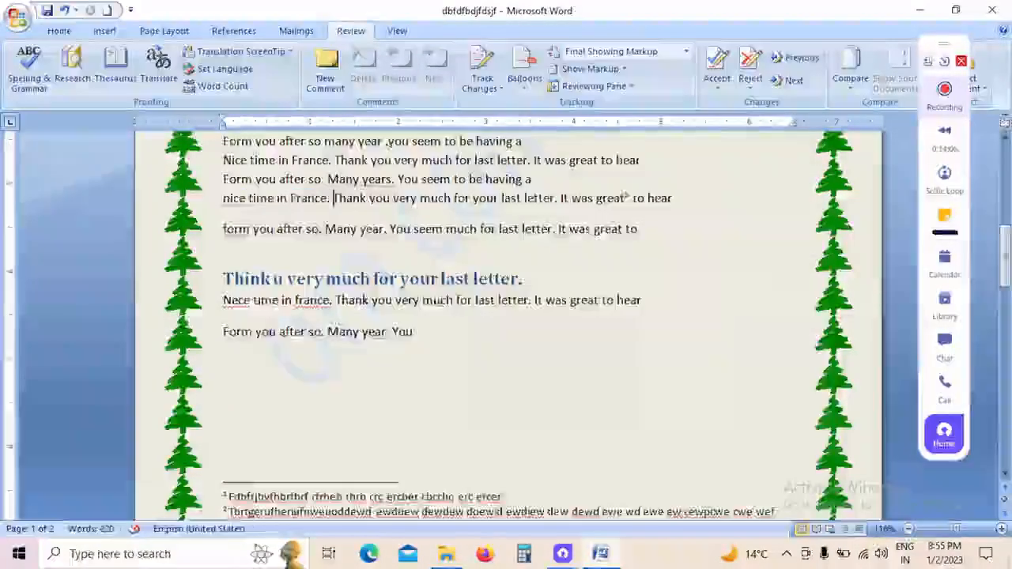
# Step: Open the Research pane for the word "Thank"
pyautogui.scroll(3, 510, 325)
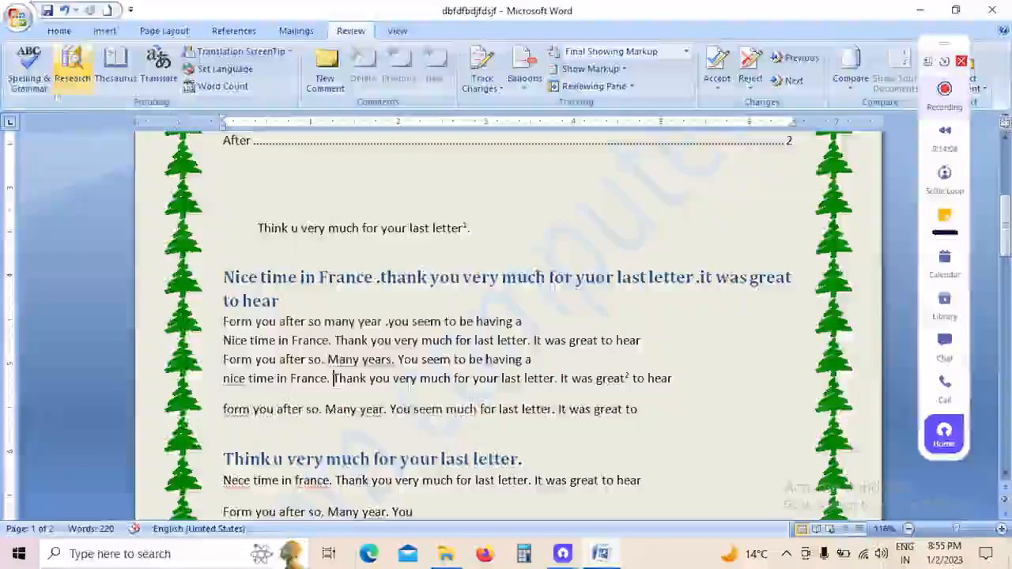
pyautogui.click(72, 79)
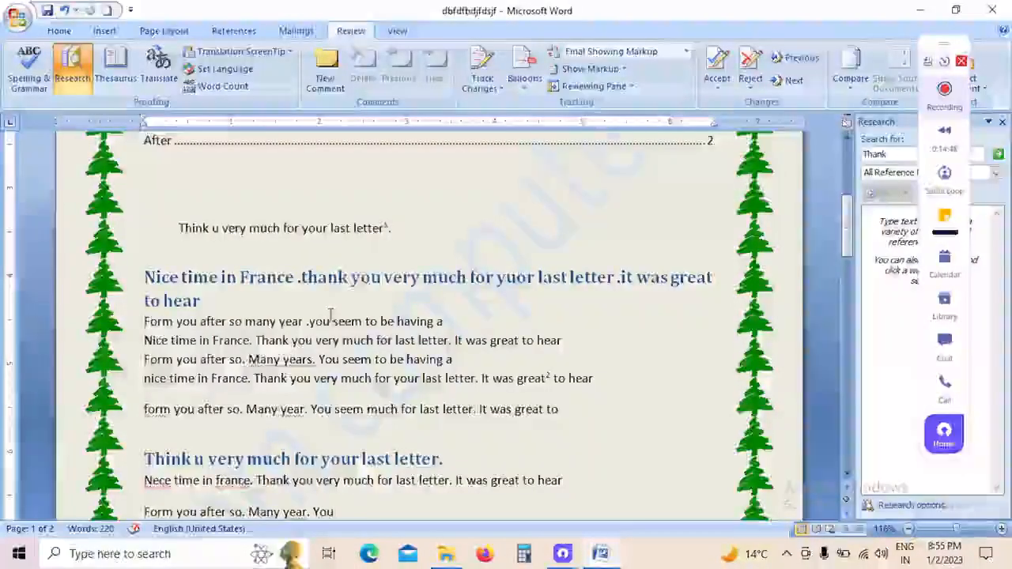
# Step: Add a comment with filler text to "years" and append "fiwfewfeefyfew" to "hear" in the line beneath it
pyautogui.click(326, 79)
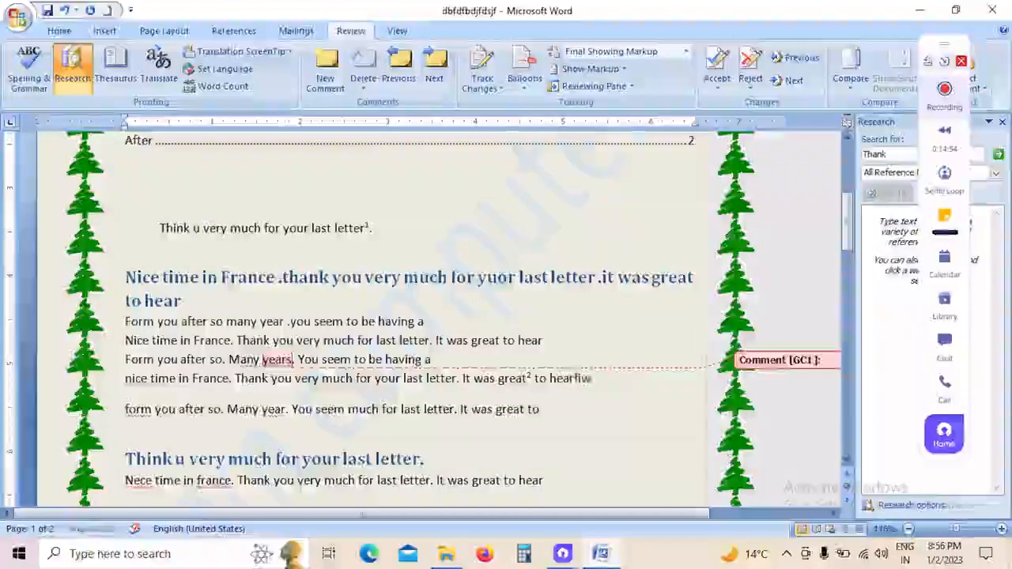
pyautogui.write('fewfeefyfew')
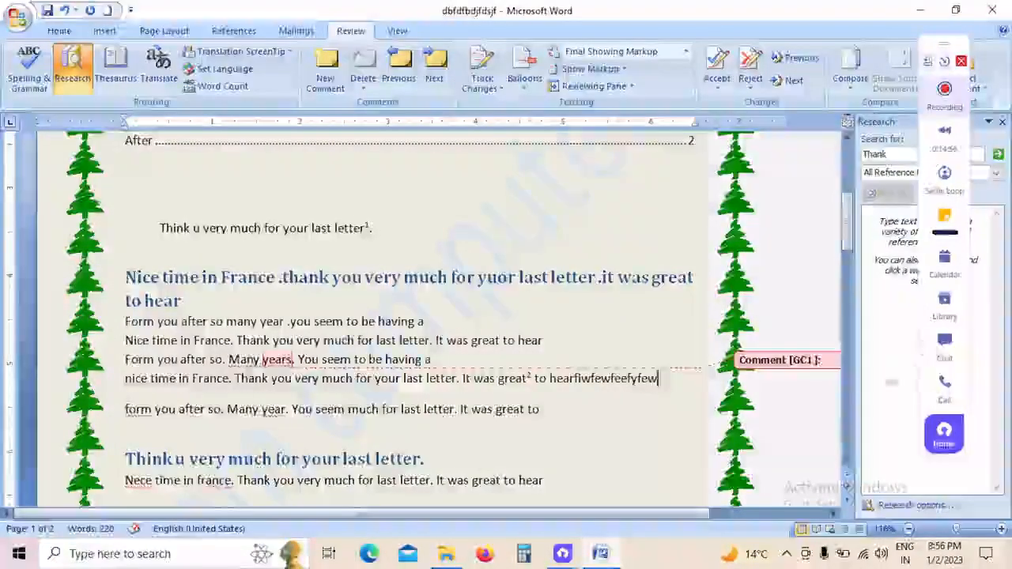
pyautogui.write('fertret')
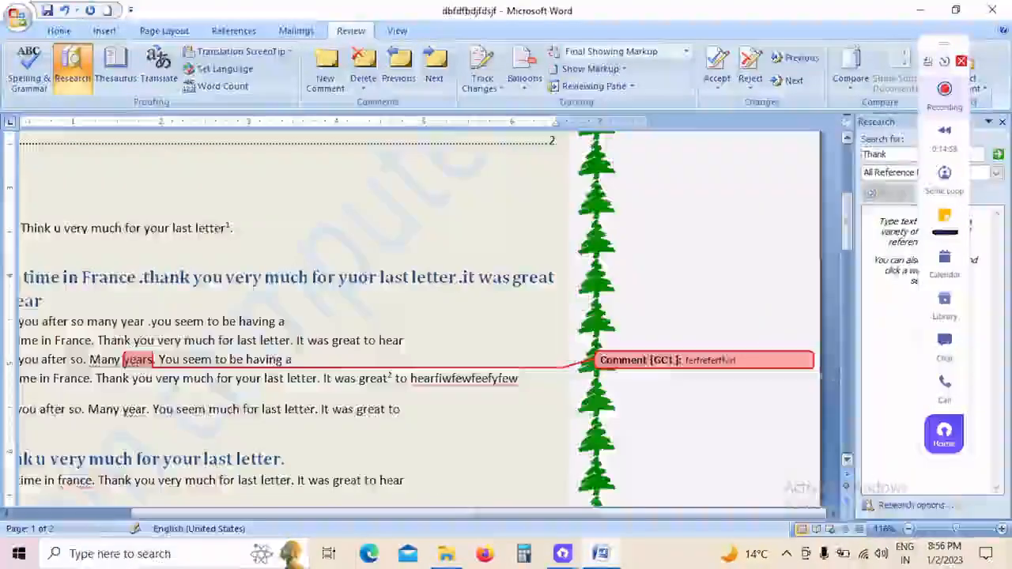
pyautogui.write('ferfeste')
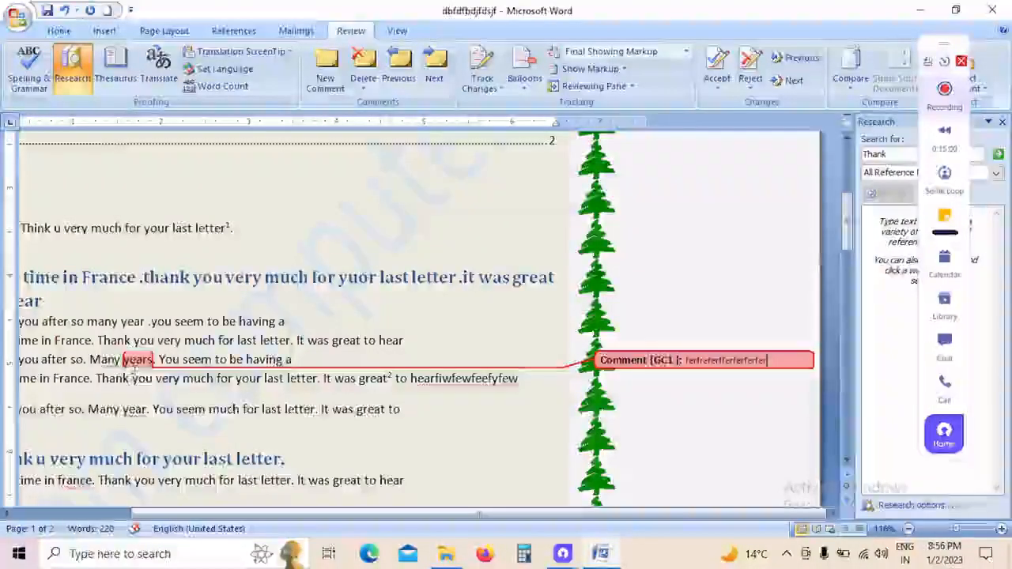
# Step: Add a comment with filler text to "much" in the heading "Think u very much for your last letter."
pyautogui.click(129, 465)
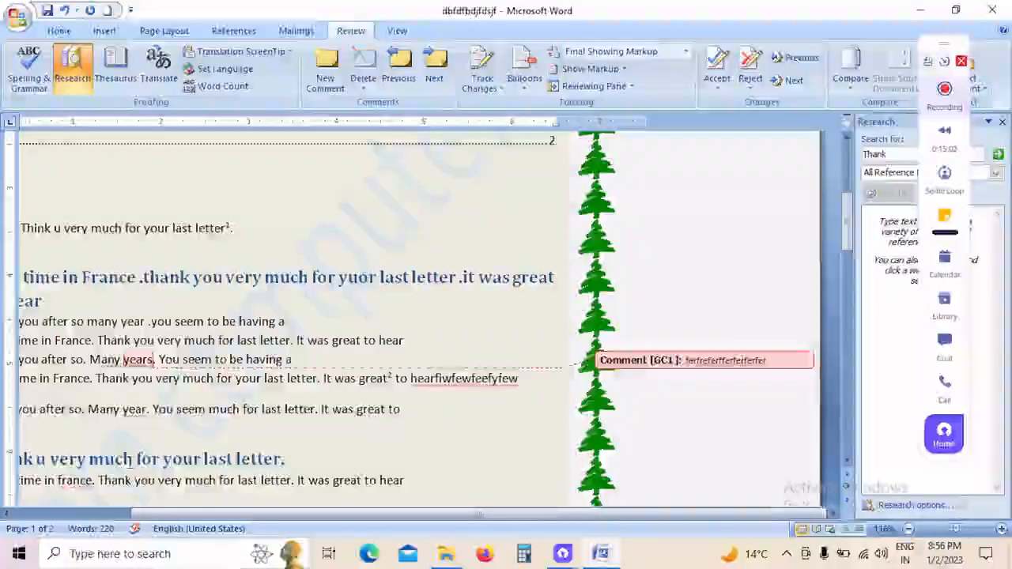
pyautogui.click(326, 75)
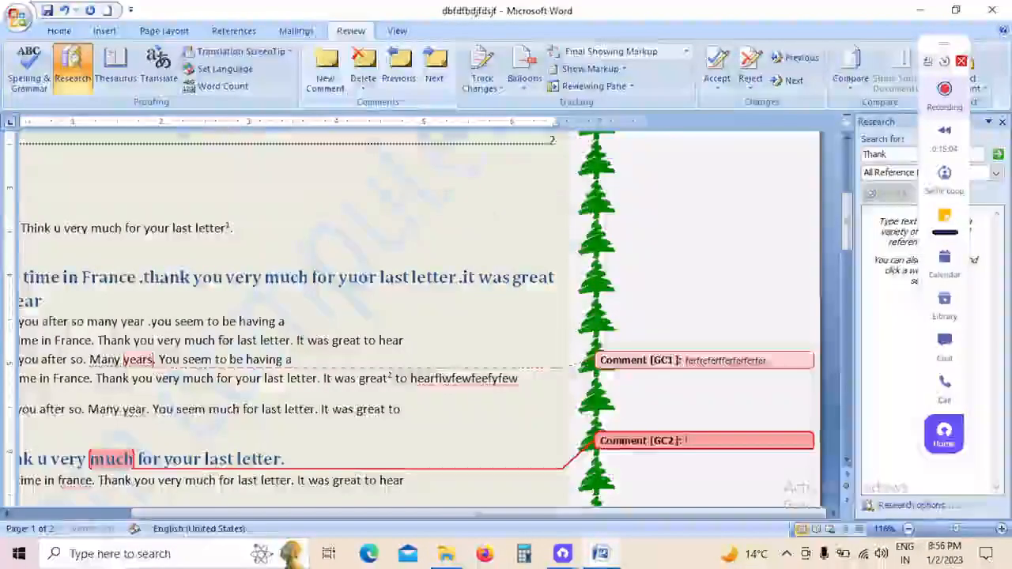
pyautogui.write('ferferrreferrerferfre')
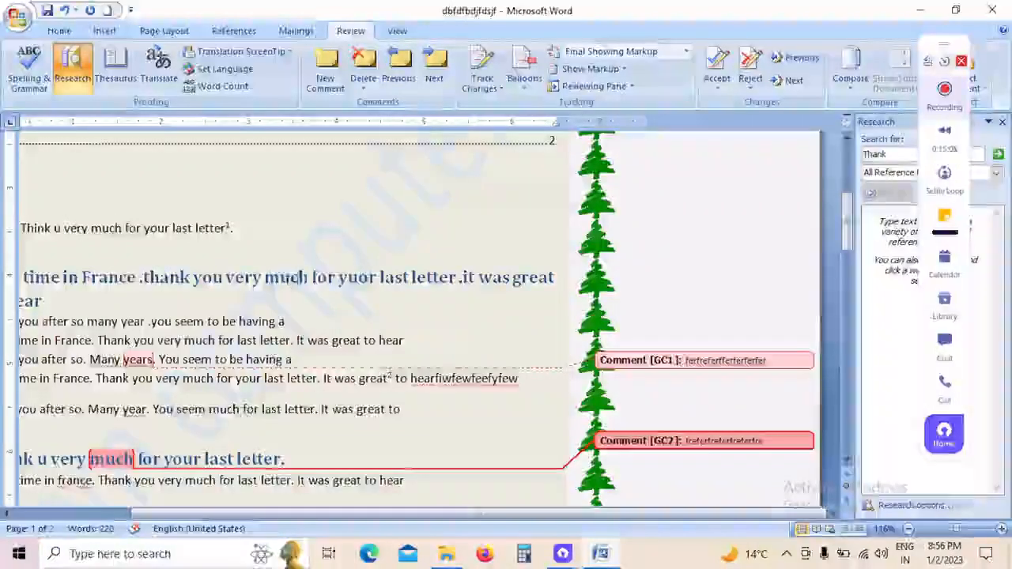
# Step: Add a comment with filler text to "yuor" in the "Nice time in France" heading and return to the body text
pyautogui.click(348, 278)
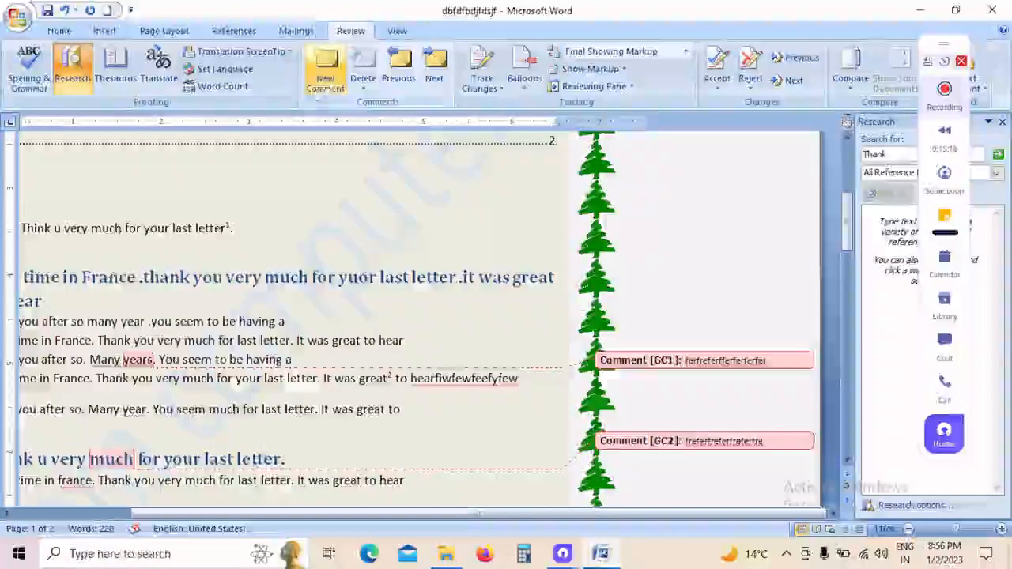
pyautogui.click(326, 76)
pyautogui.write('jsvahjavxgatvagsjxsjxvasgy')
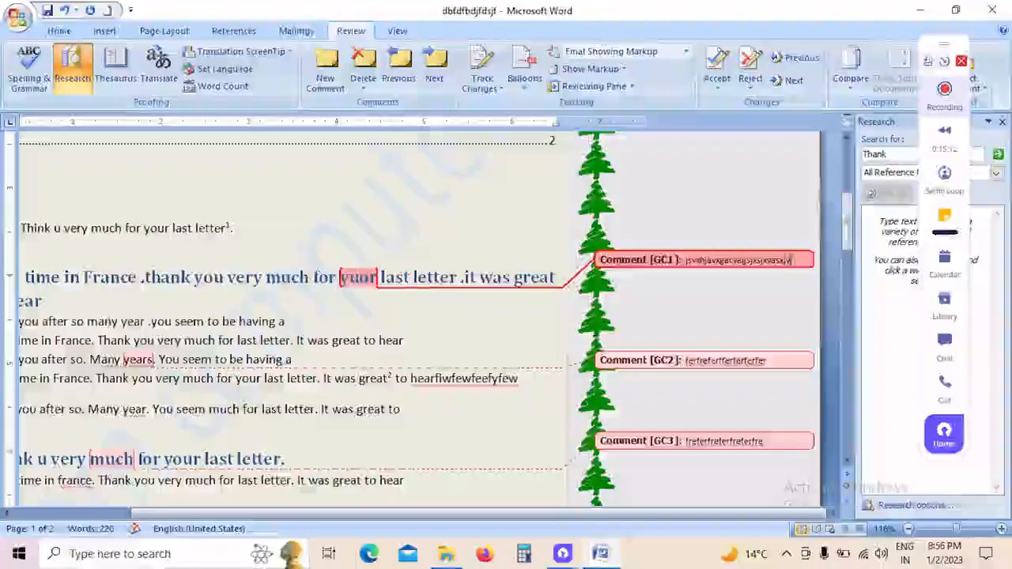
pyautogui.click(412, 322)
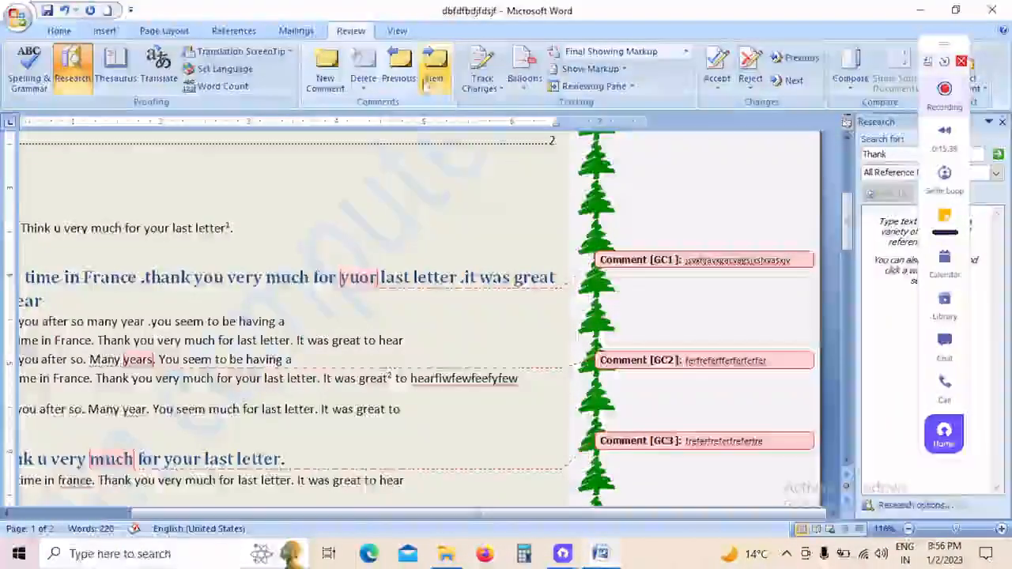
# Step: Step forward through the comments on "years" and "much", and go back to the comment on "yuor"
pyautogui.click(431, 82)
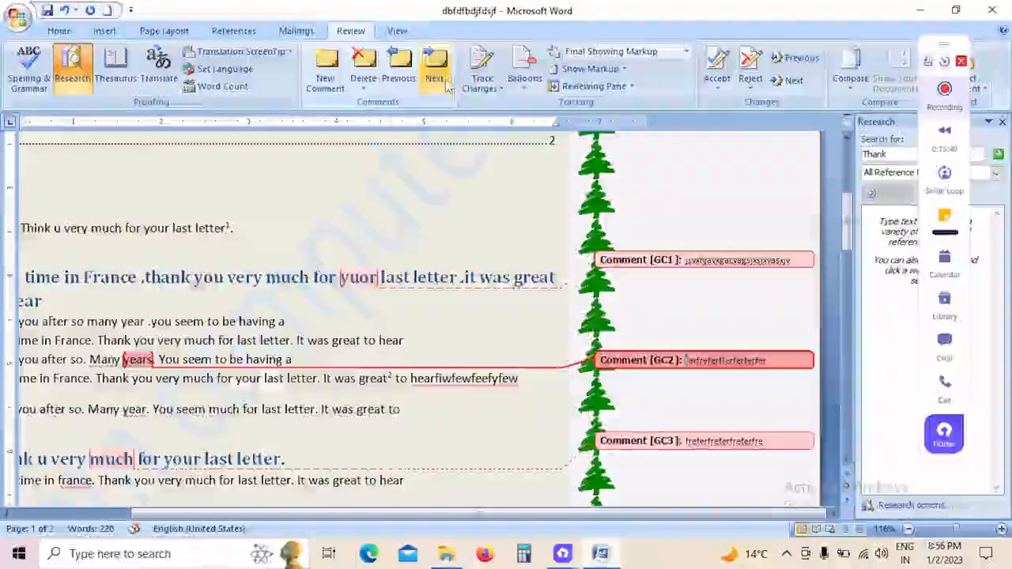
pyautogui.click(435, 82)
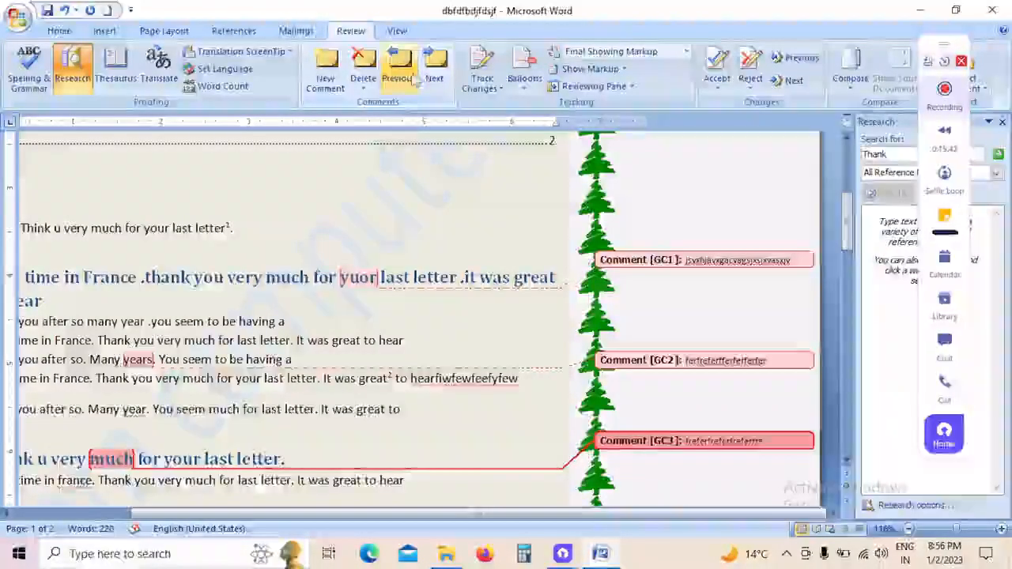
pyautogui.click(409, 82)
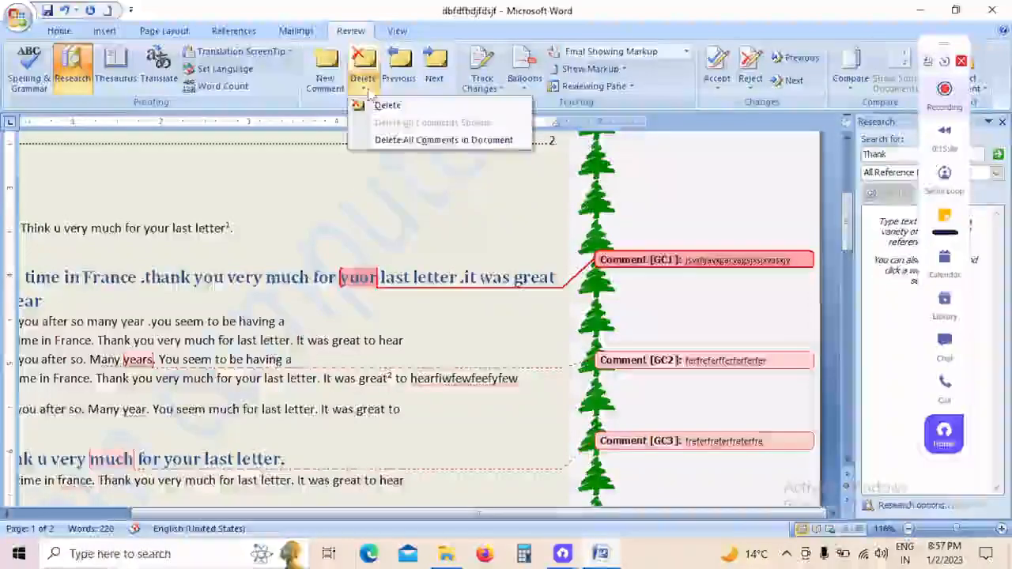
# Step: Delete the comment on "yuor", and delete all remaining comments in the document
pyautogui.click(385, 106)
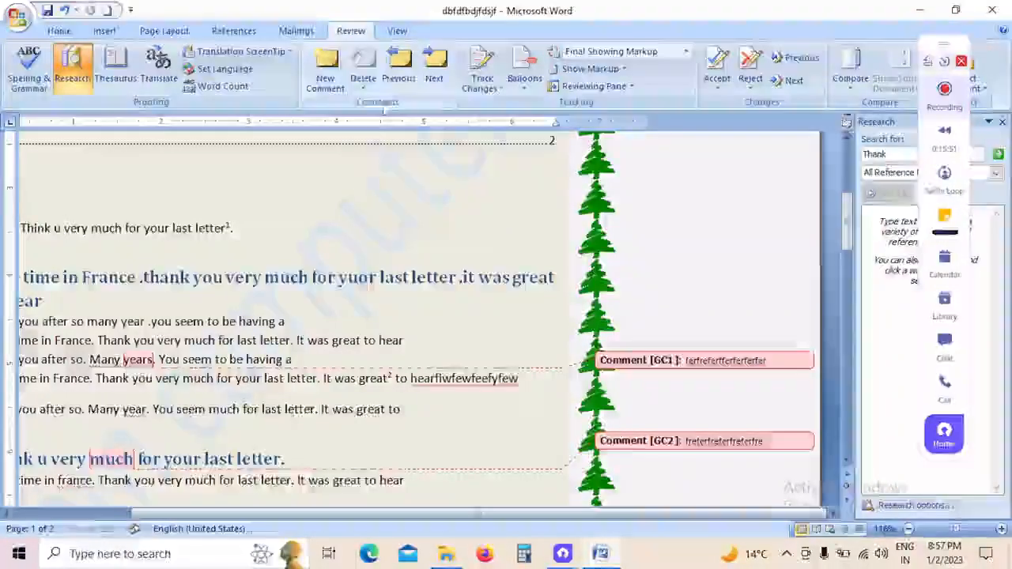
pyautogui.click(364, 83)
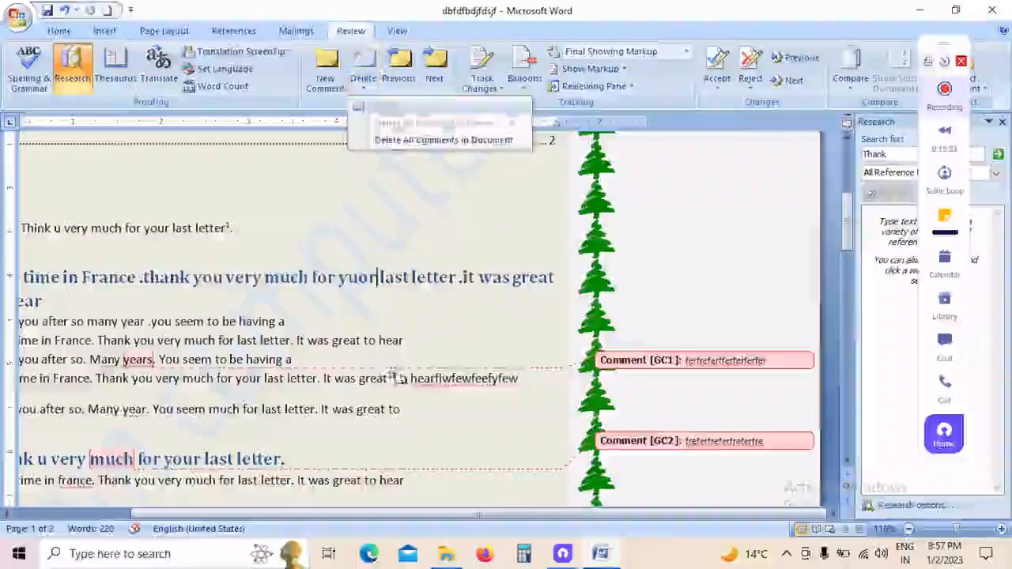
pyautogui.click(787, 361)
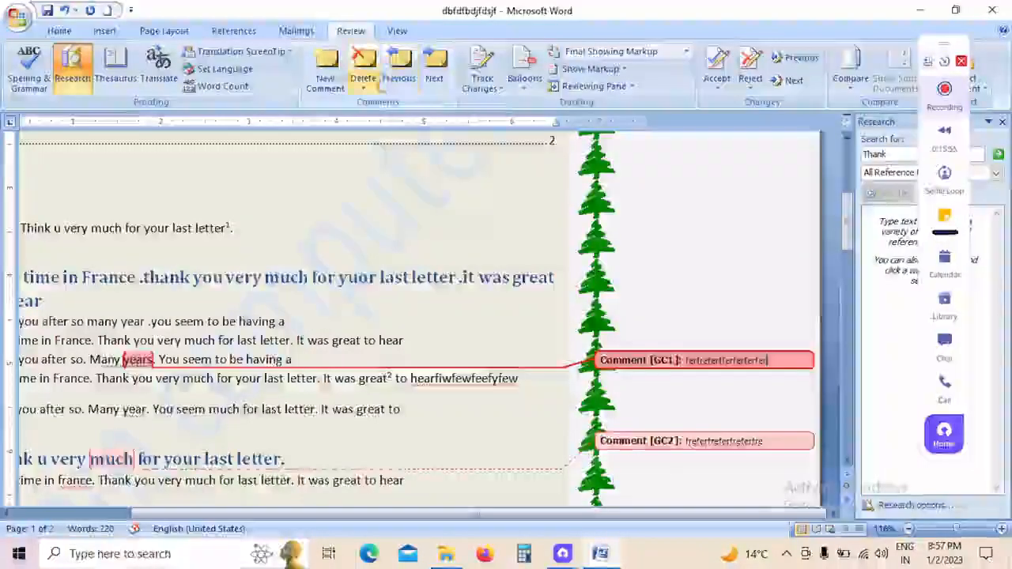
pyautogui.click(363, 83)
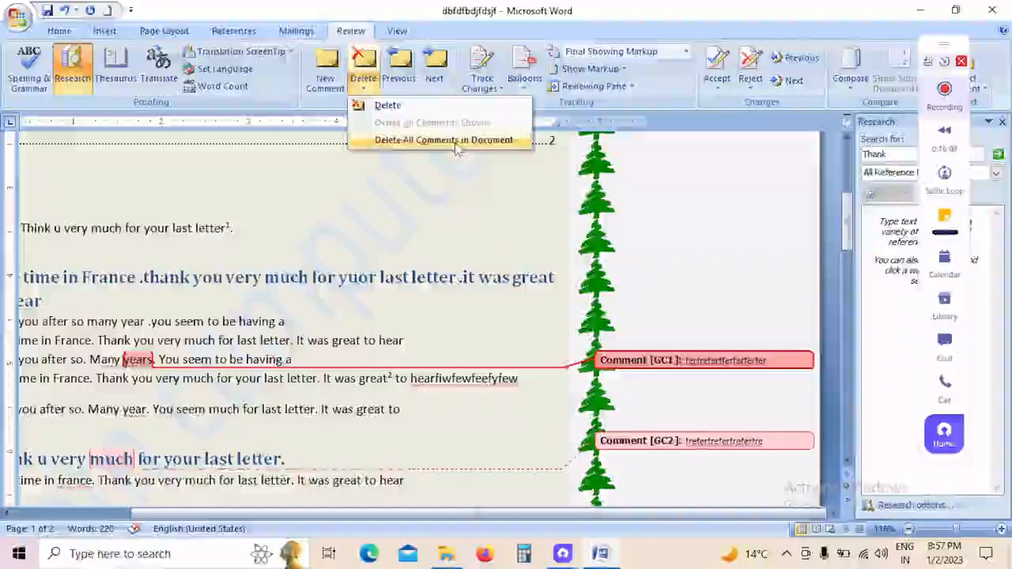
pyautogui.click(457, 147)
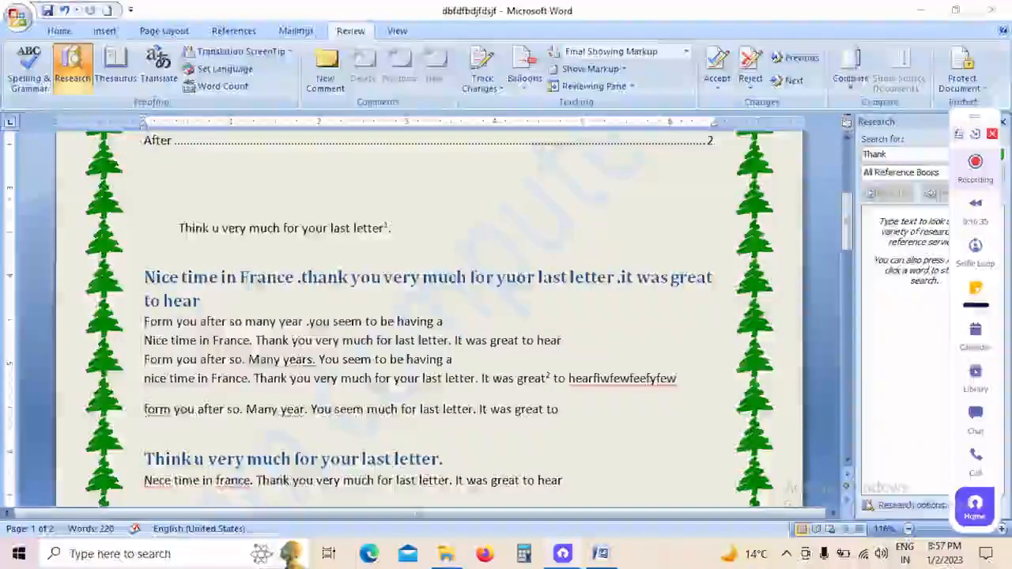
# Step: Open the Compare Documents dialog for comparing two versions of a document
pyautogui.click(851, 70)
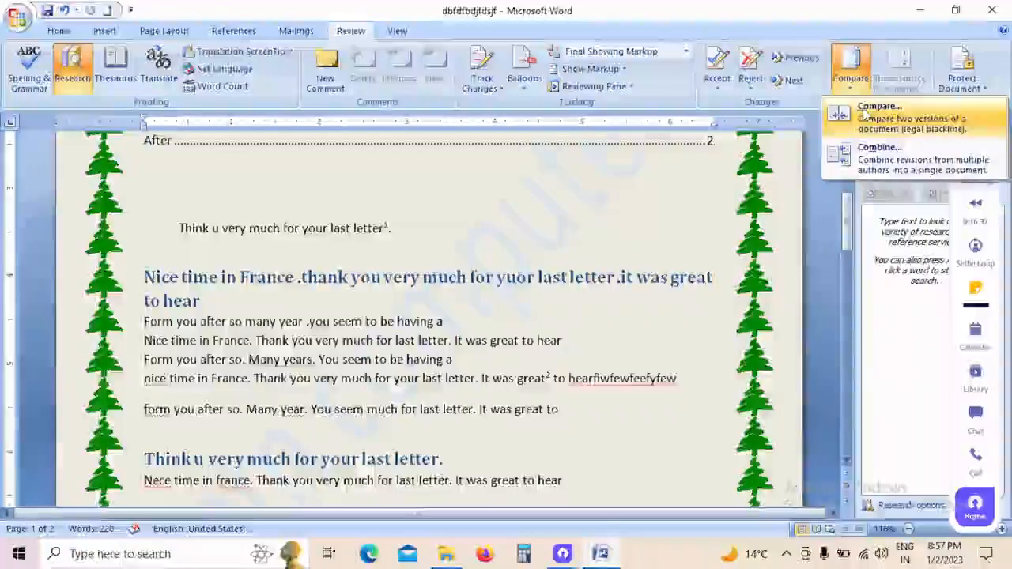
pyautogui.click(867, 113)
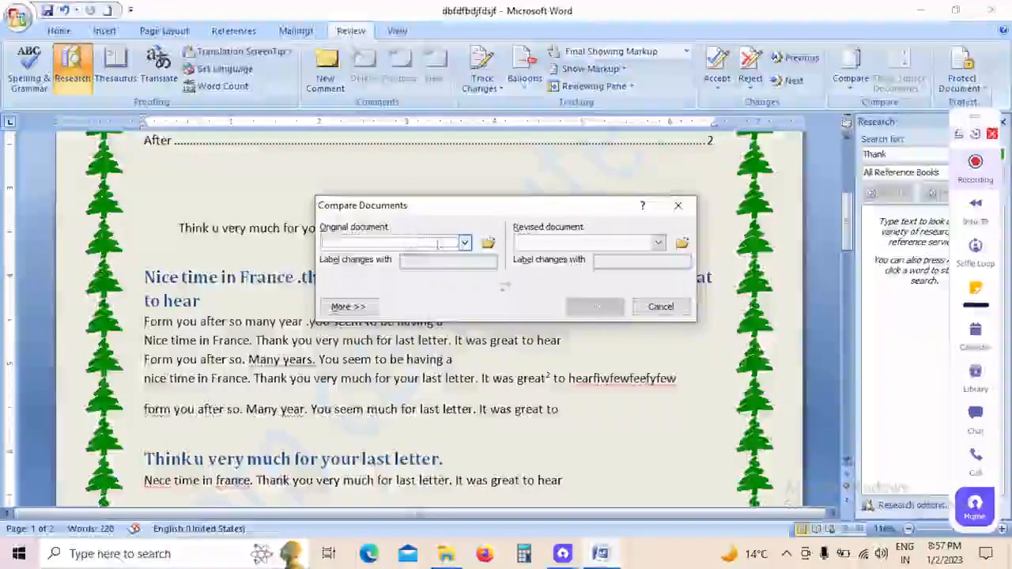
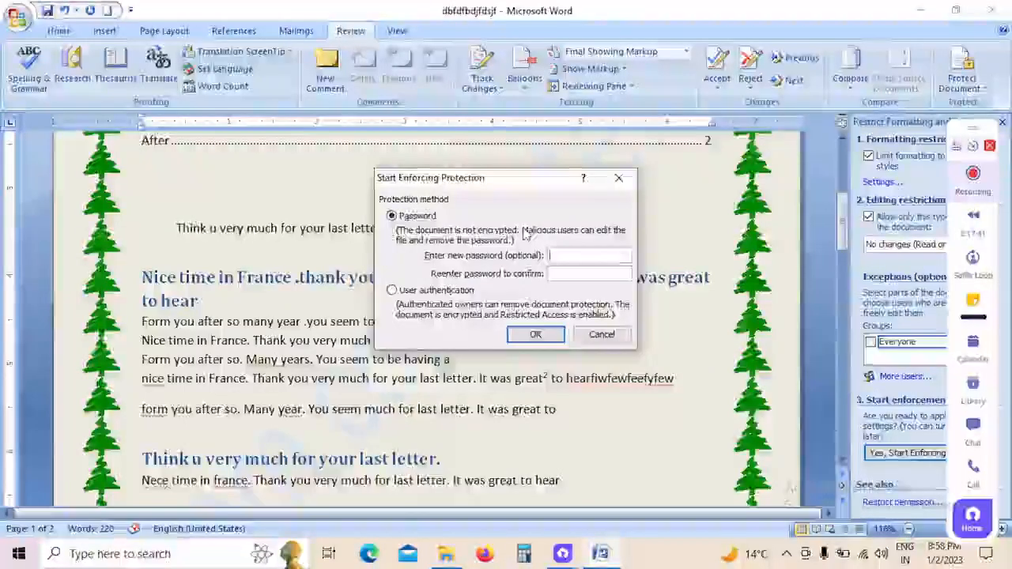
# Step: Start enforcing the read-only protection with a password, entering the protection password and its confirmation
pyautogui.write('123')
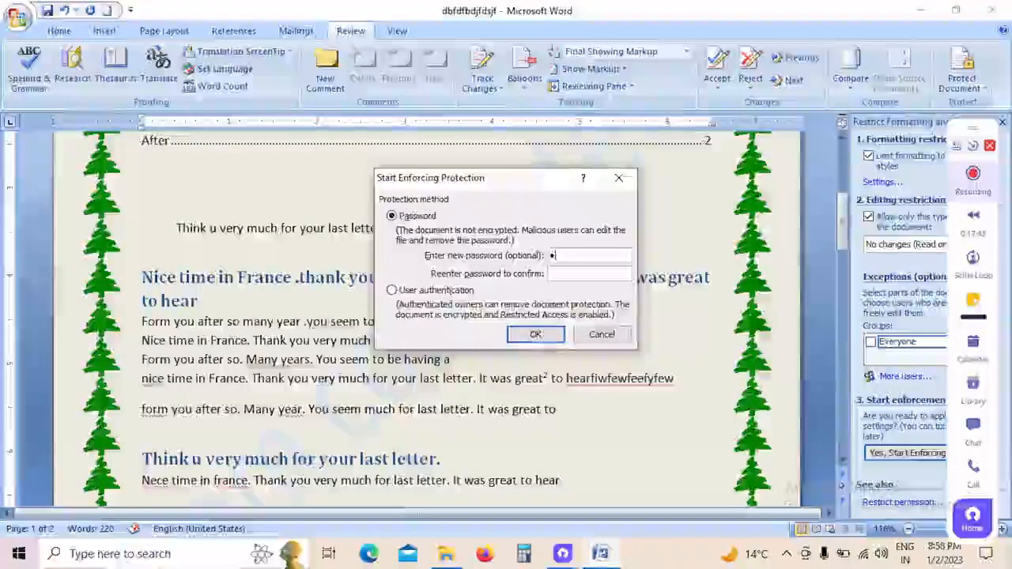
pyautogui.press('Tab')
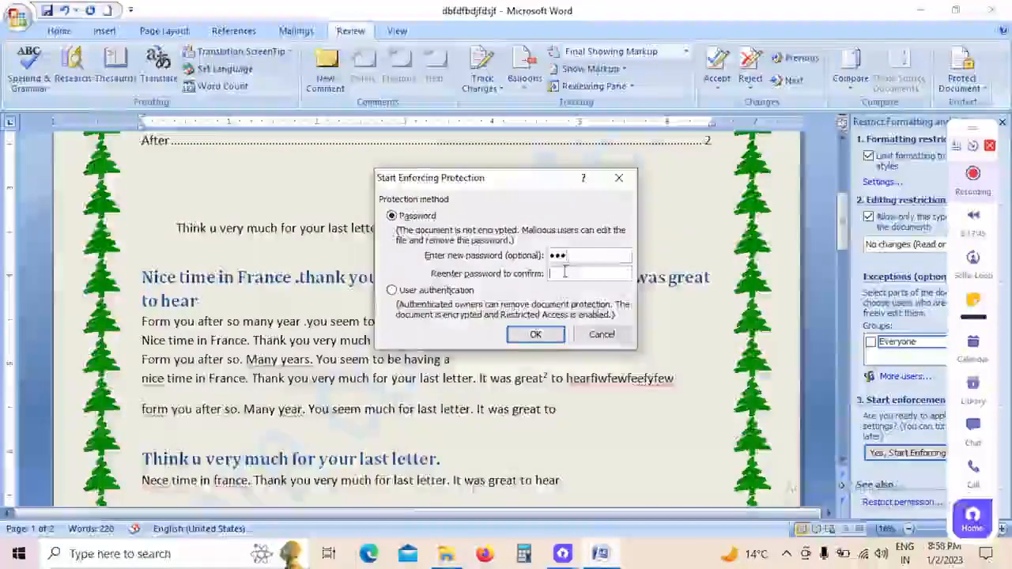
pyautogui.write('123')
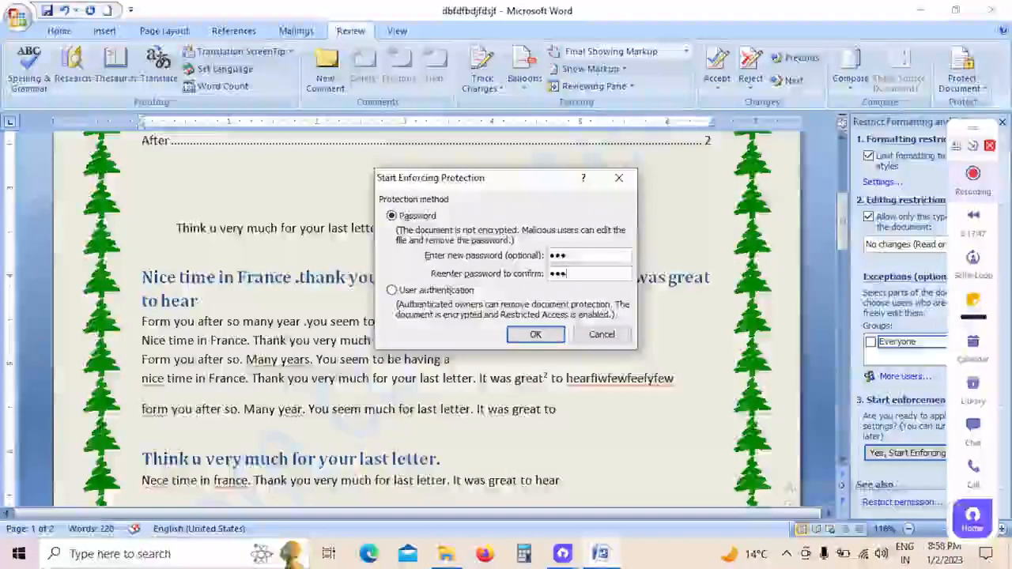
pyautogui.click(536, 335)
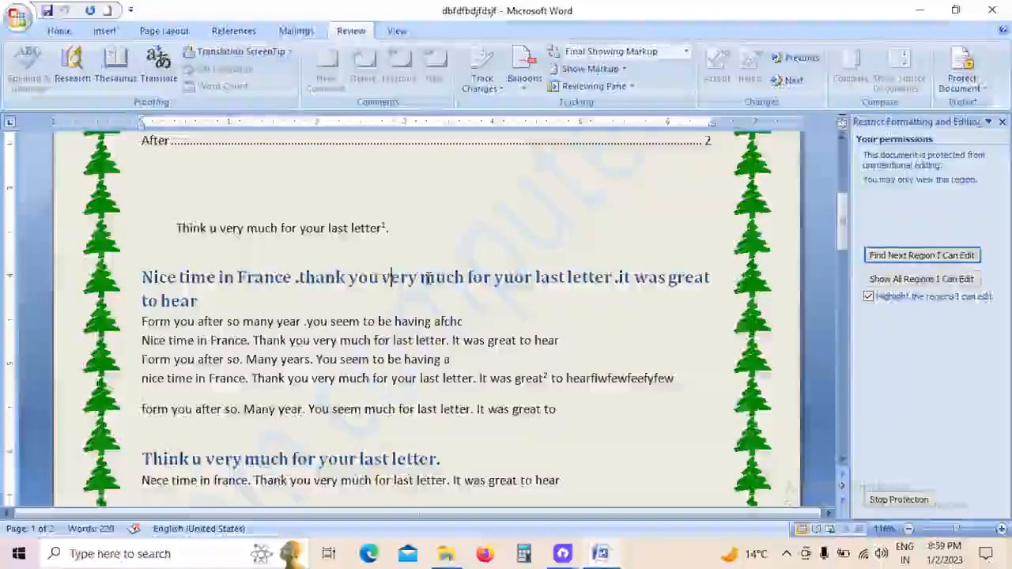
# Step: Test the protection by trying to delete a character after "last letter." in the first "Nice time in France" body line
pyautogui.click(426, 378)
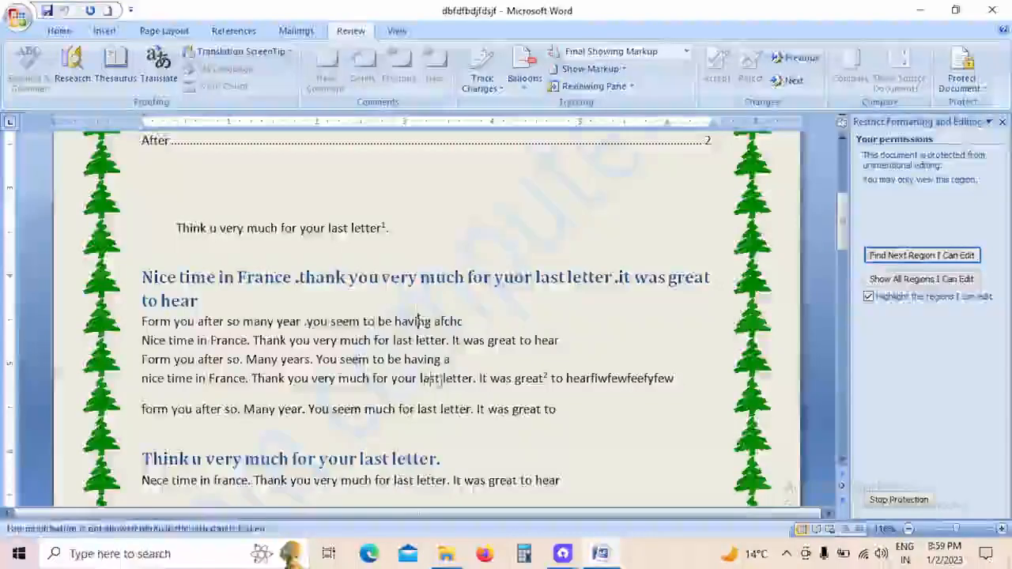
pyautogui.click(470, 378)
pyautogui.click(422, 277)
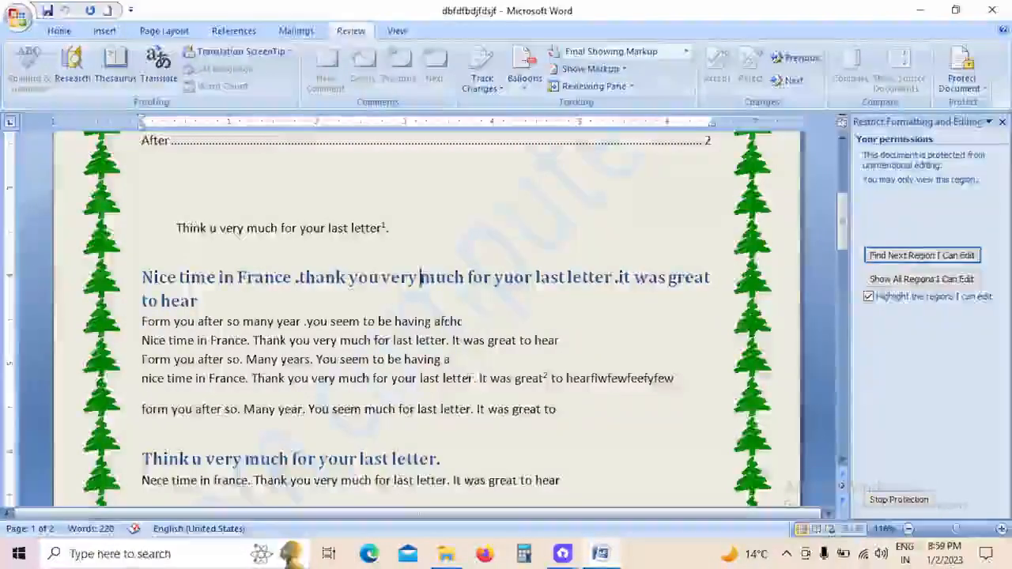
pyautogui.click(450, 340)
pyautogui.press('BackSpace')
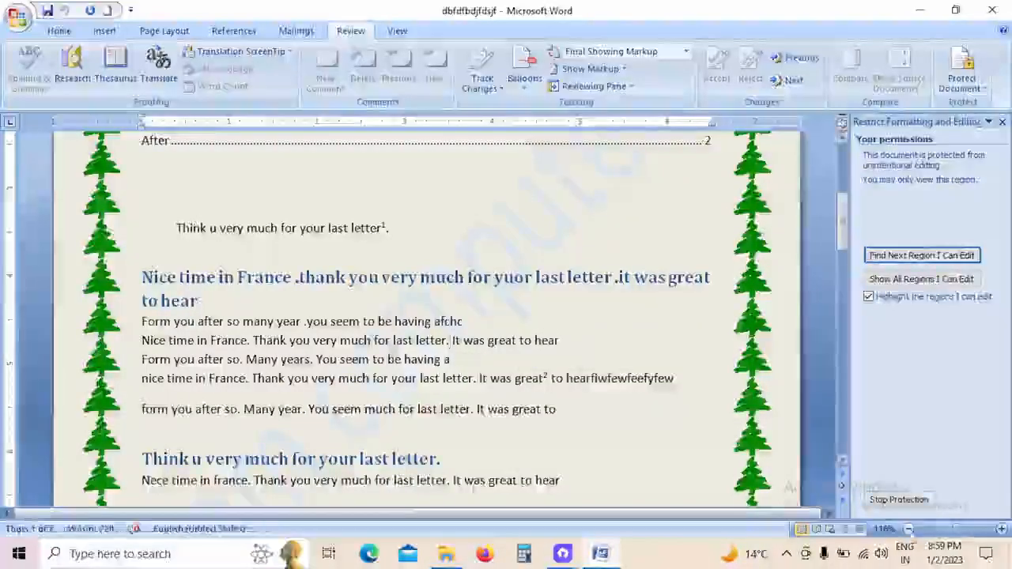
# Step: Stop the document protection by entering the unprotect password
pyautogui.click(899, 501)
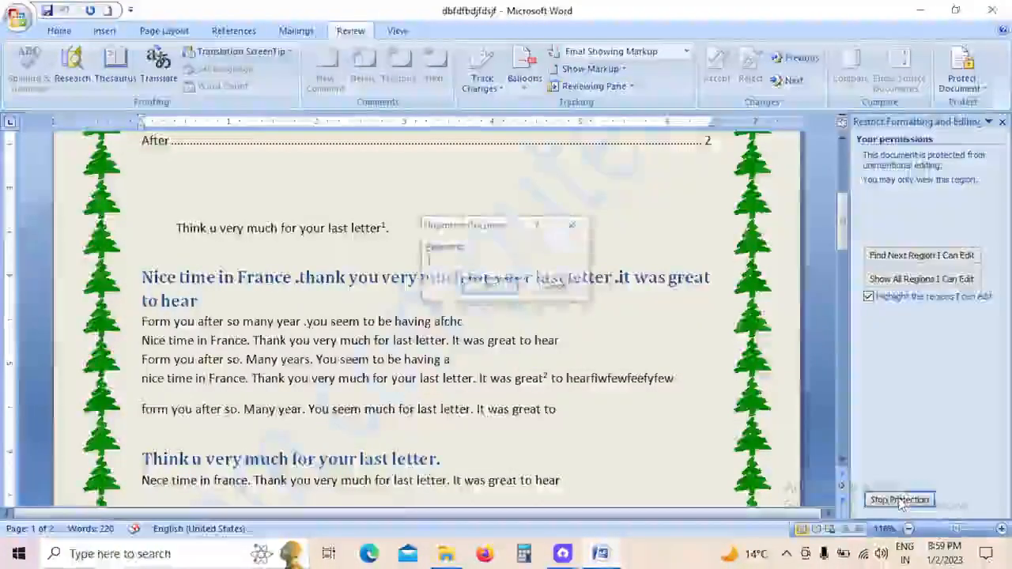
pyautogui.write('***')
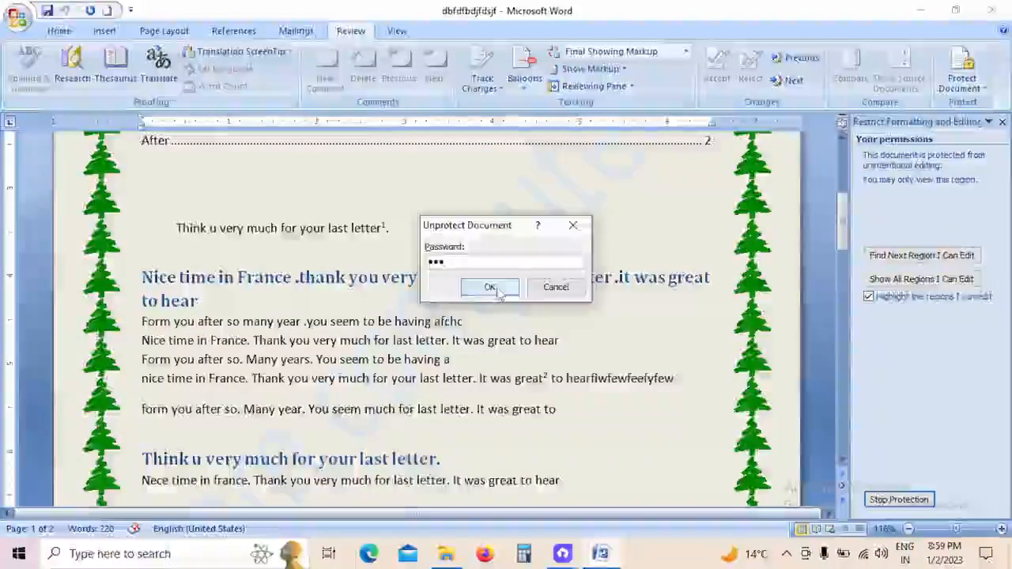
pyautogui.press('Return')
# Step: Insert "cdscdscdsvdfvvv" before "was great to hear" in the body line and "vfvfvfd" after the indented "Think u very much" sentence
pyautogui.write('cdscdscdsvdfvvv')
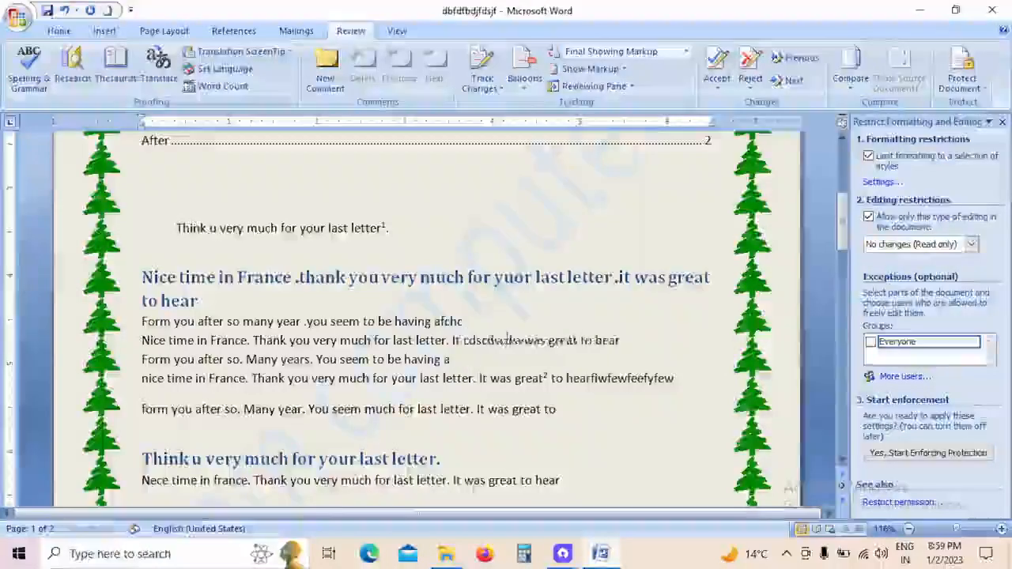
pyautogui.click(471, 228)
pyautogui.write('vfvfvfd')
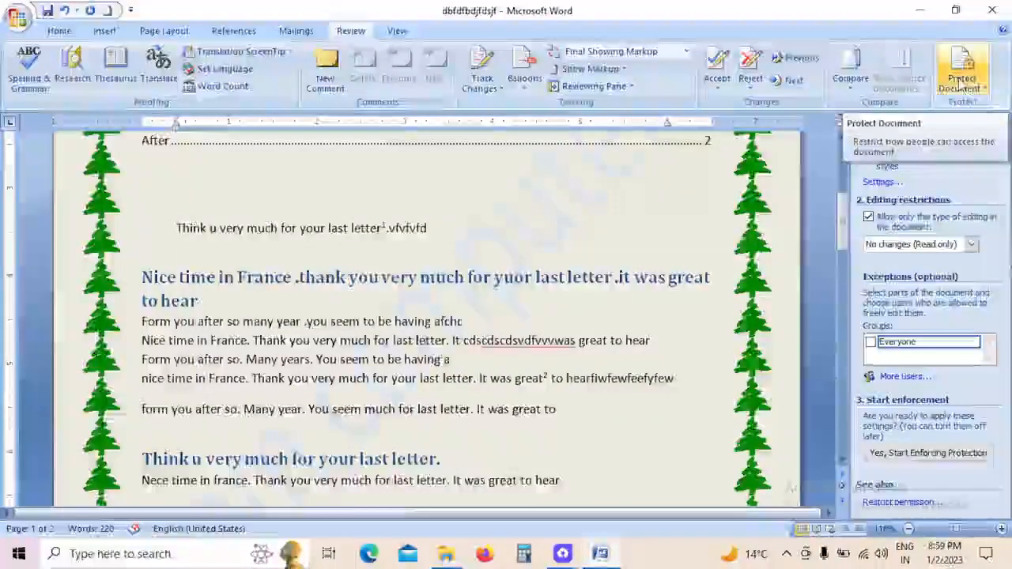
# Step: Enforce the formatting and read-only editing restrictions again, entering and confirming a protection password
pyautogui.click(959, 82)
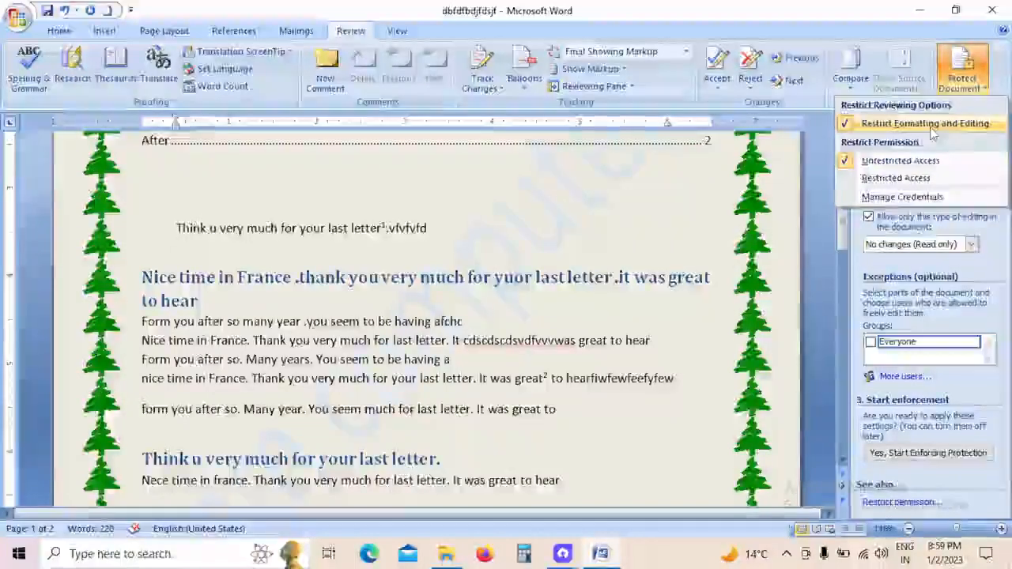
pyautogui.click(922, 125)
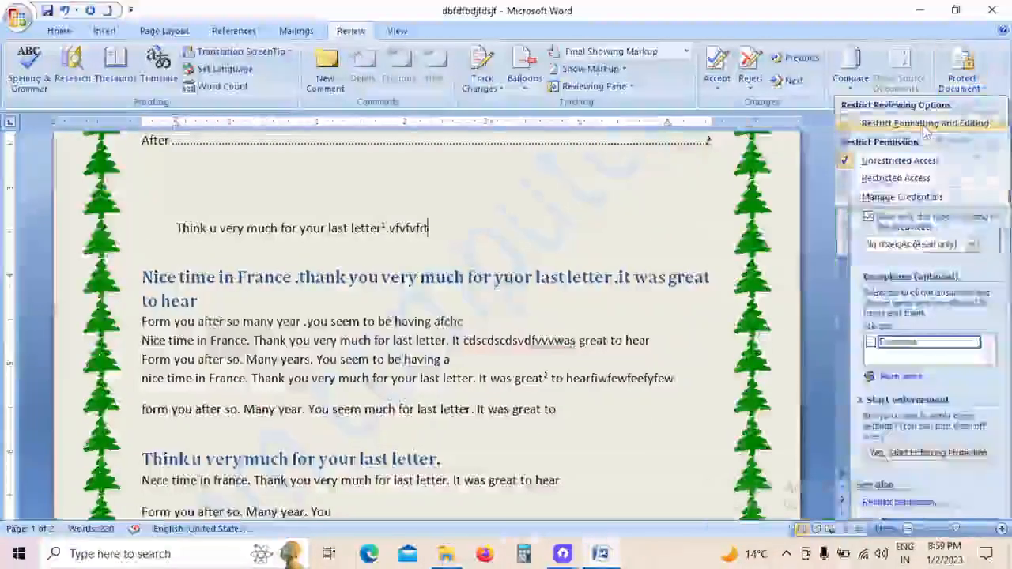
pyautogui.click(868, 156)
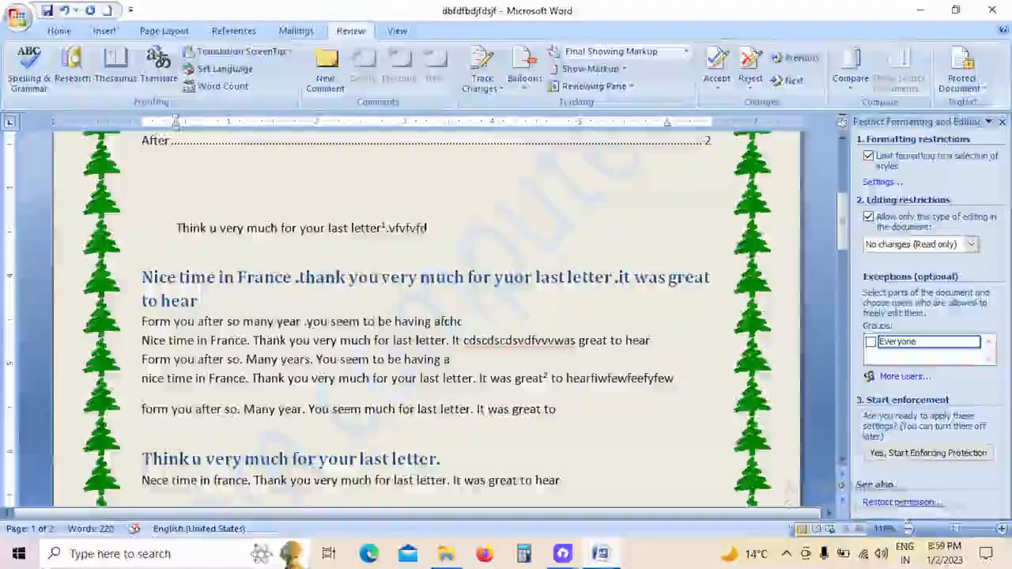
pyautogui.click(929, 455)
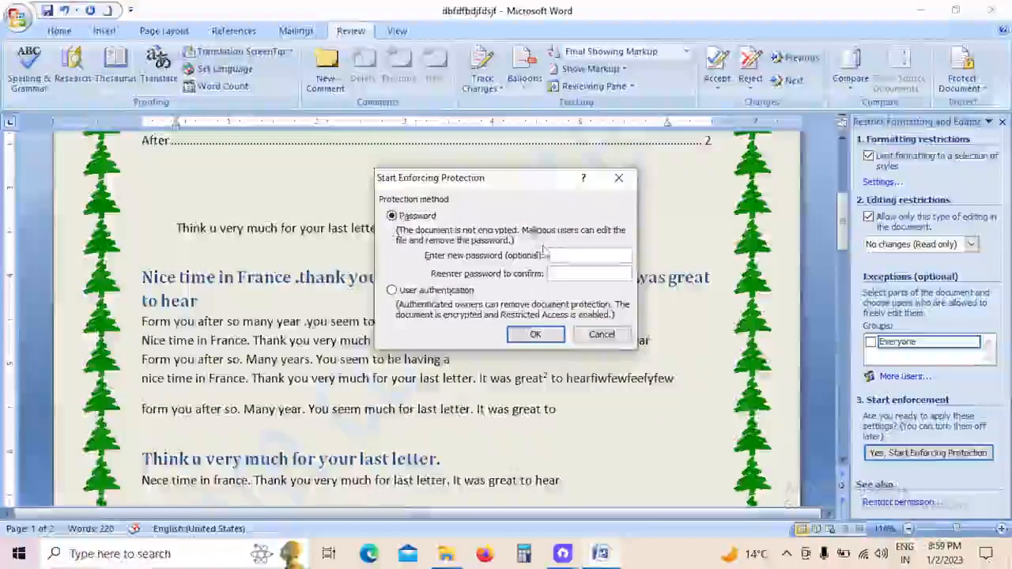
pyautogui.write('12')
pyautogui.press('Tab')
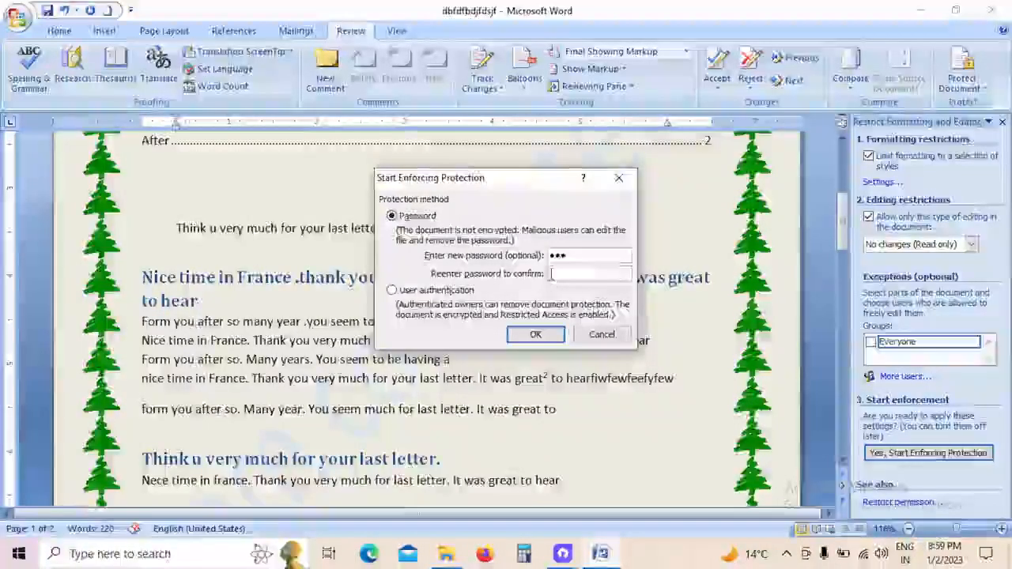
pyautogui.write('123')
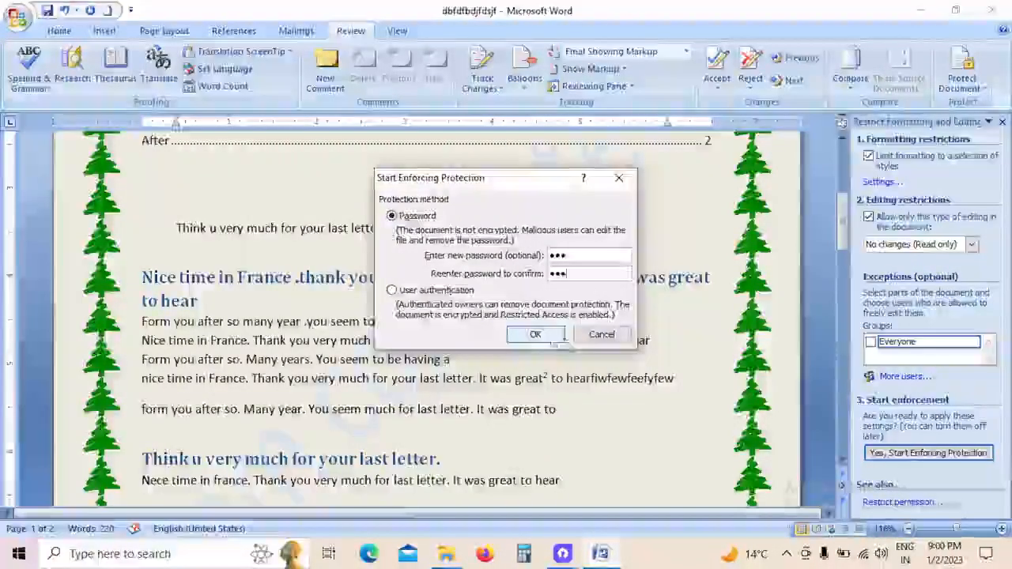
pyautogui.press('Return')
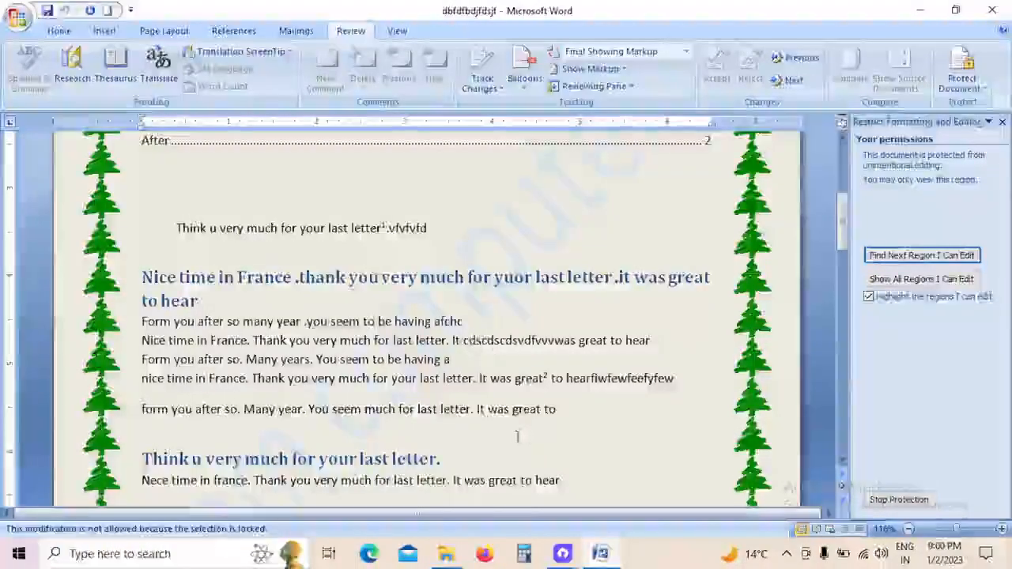
# Step: Try to edit the locked text at several places in the heading and the body lines below it
pyautogui.click(517, 437)
pyautogui.click(364, 299)
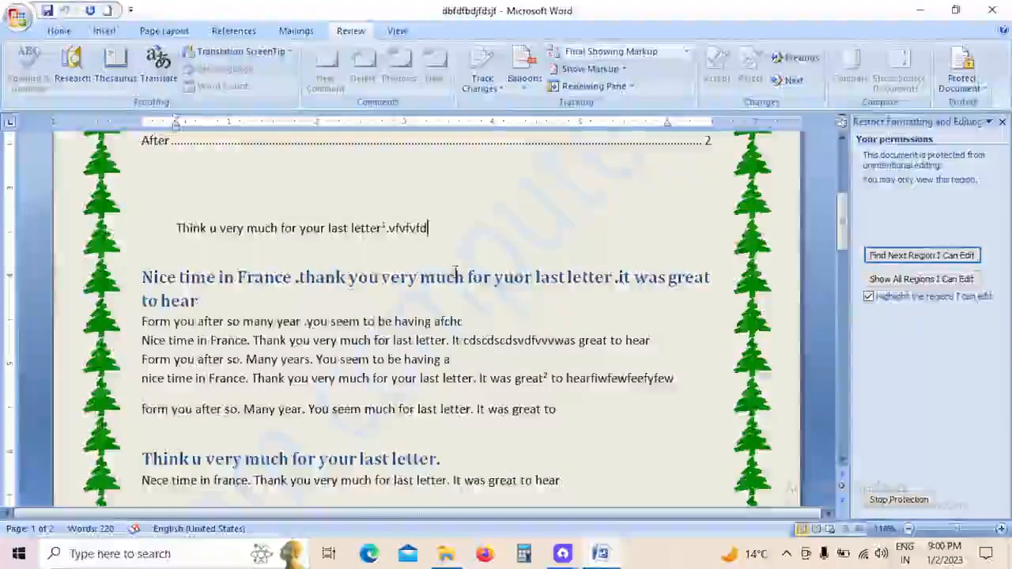
pyautogui.click(341, 341)
pyautogui.press('d')
pyautogui.click(489, 379)
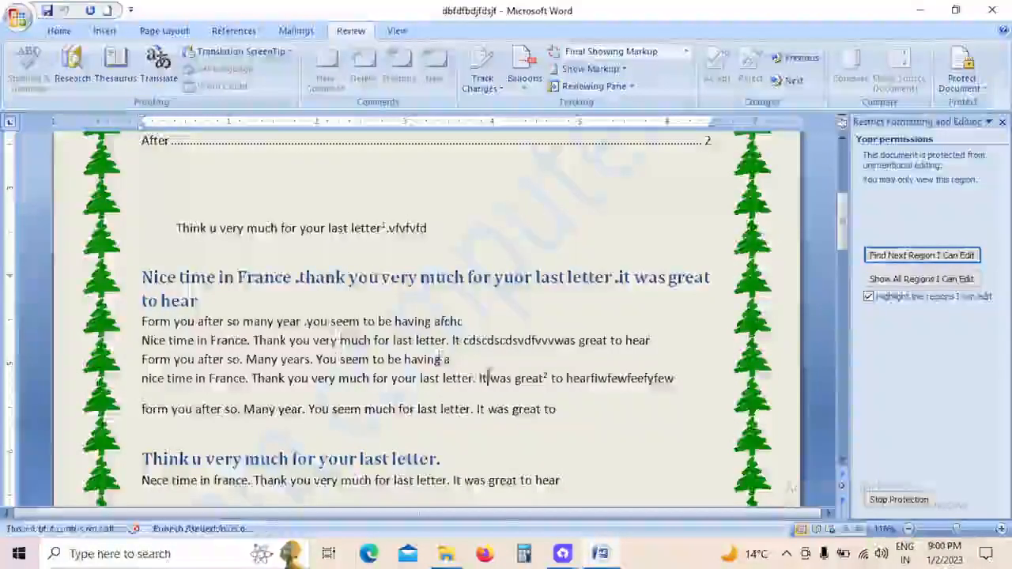
pyautogui.click(468, 300)
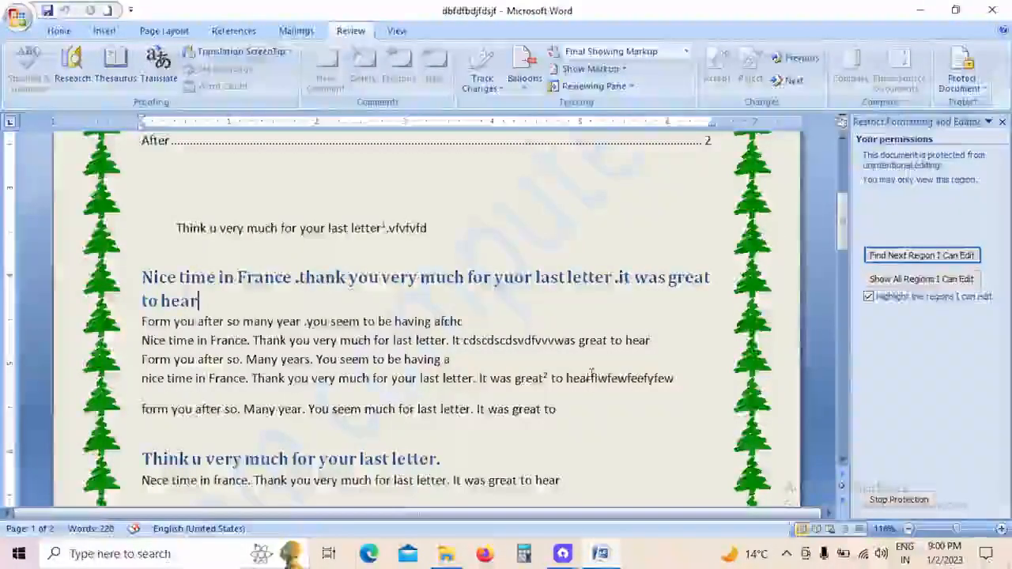
# Step: Remove the enforced editing restrictions by entering the document's unprotect password
pyautogui.click(901, 501)
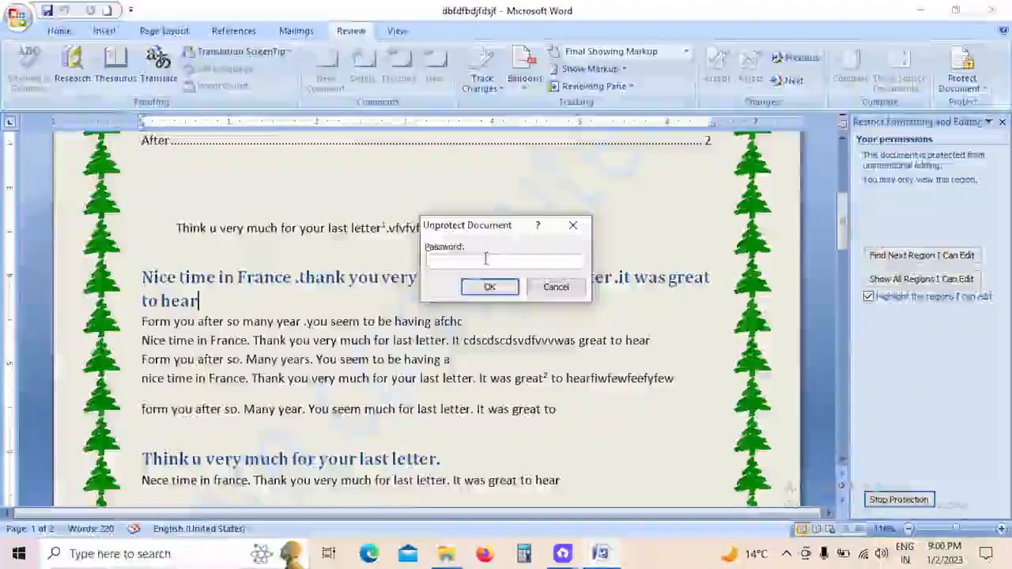
pyautogui.write('123')
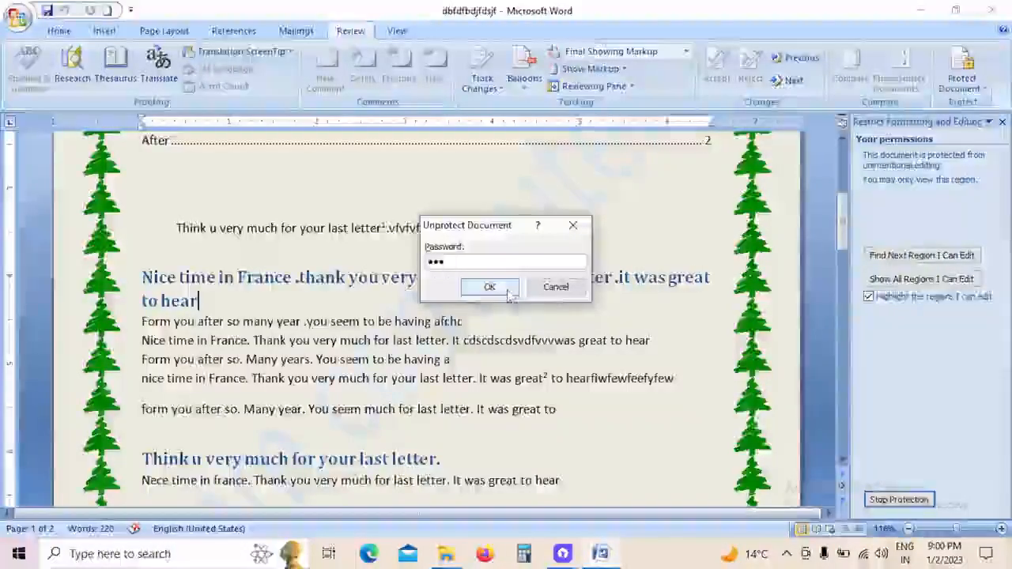
pyautogui.click(507, 288)
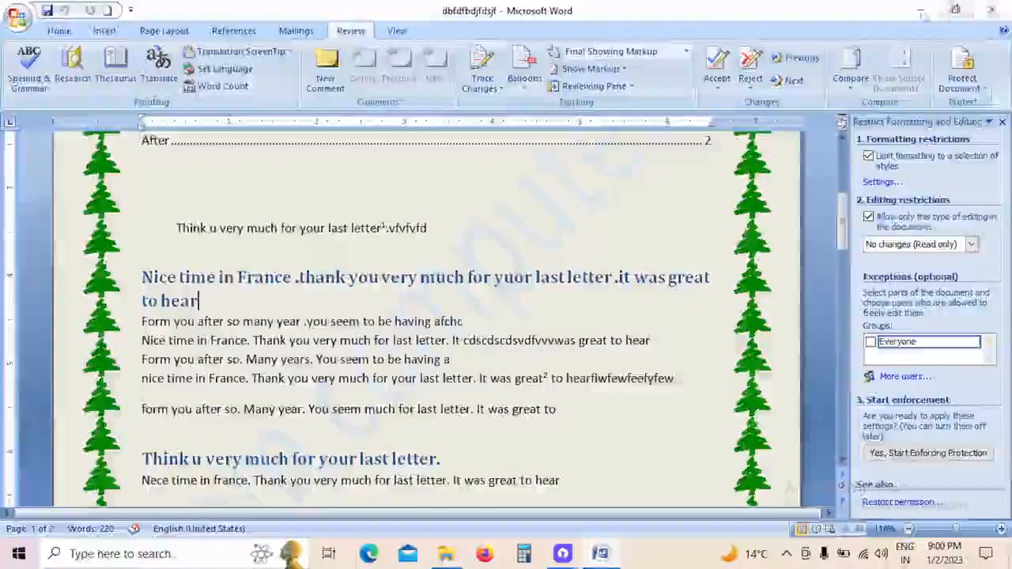
pyautogui.click(918, 13)
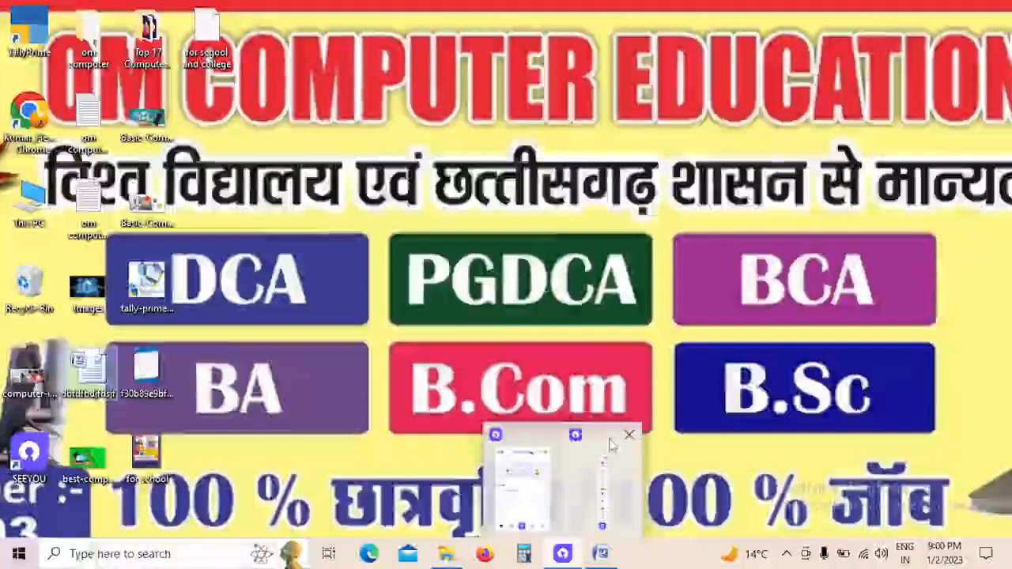
pyautogui.click(609, 439)
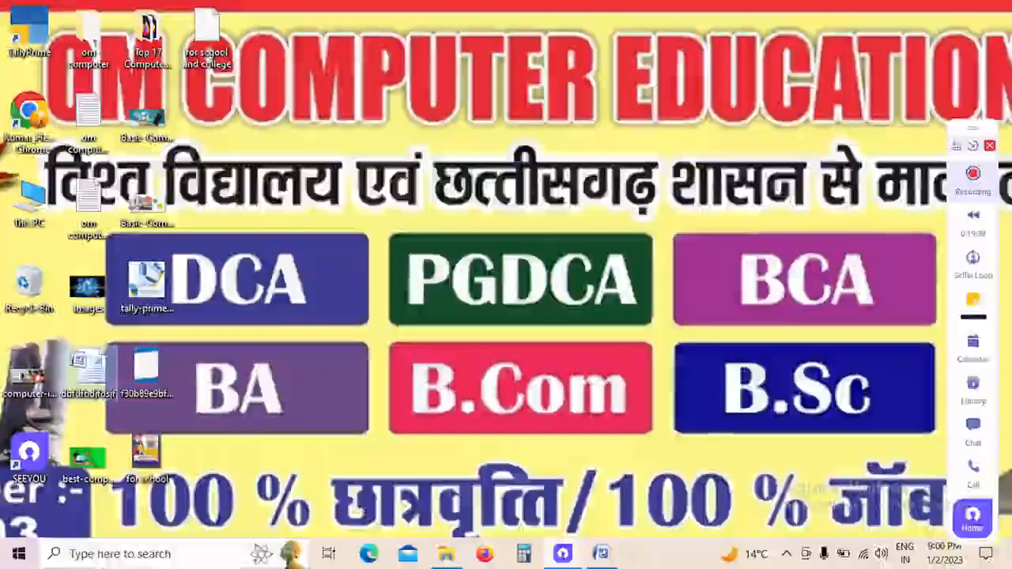
pyautogui.click(601, 554)
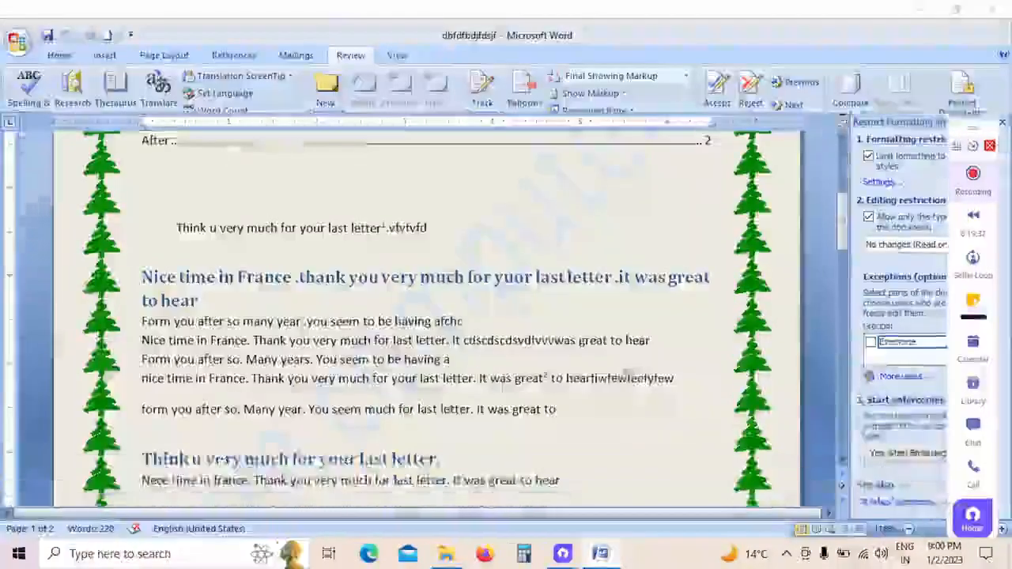
# Step: Add "fdgfdbfgbfdbfdgbfdbfdfdgfg" at the end of the "Nice time in France" heading and insert "fdgfdgdfgdfg" inside its word "much"
pyautogui.write('fdgfdbfgbfdbfd')
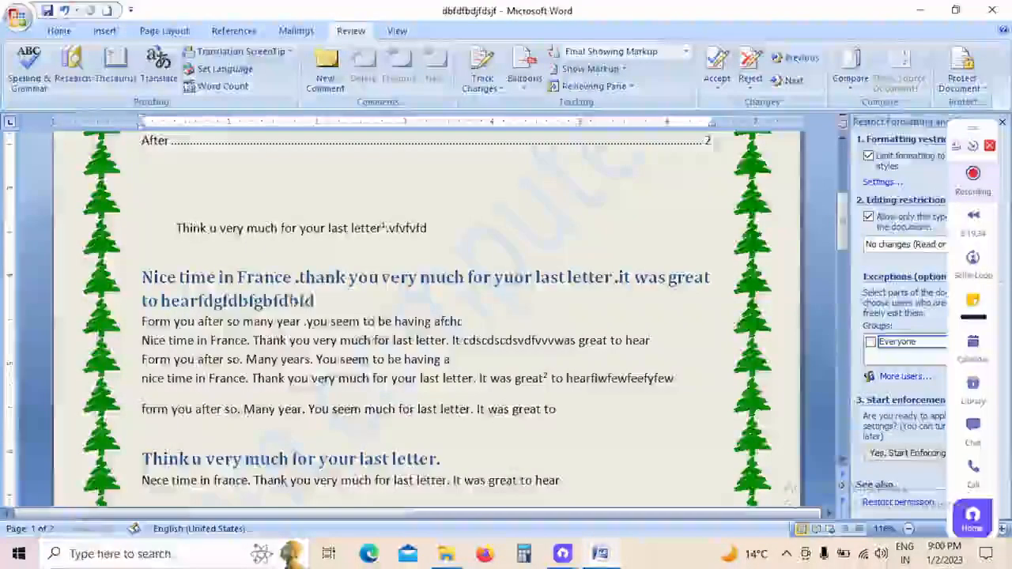
pyautogui.write('gbfdbfhldgfg')
pyautogui.click(435, 278)
pyautogui.write('fdgfdgdfgdfg')
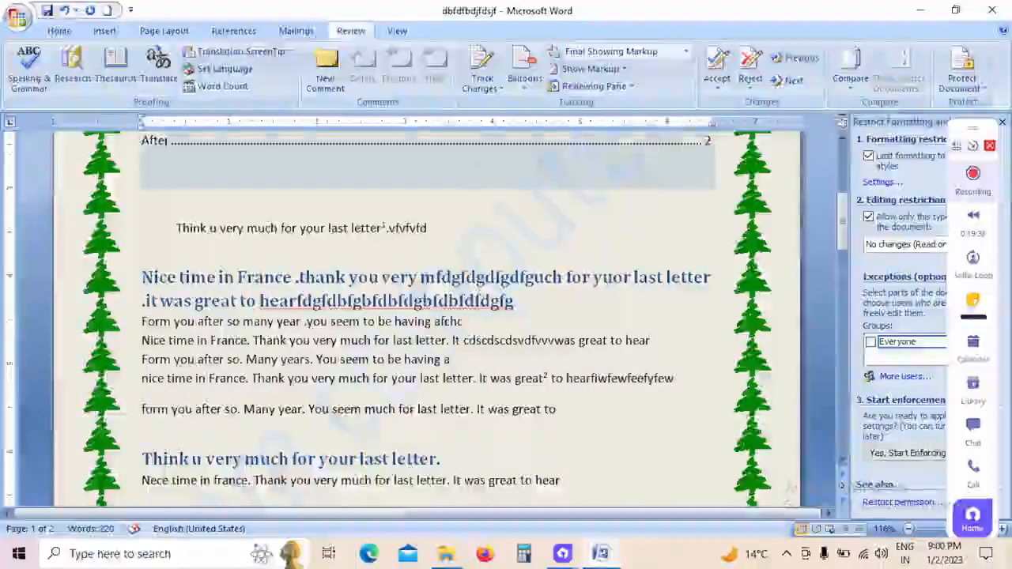
# Step: Show the document in Print Layout, view it in Full Screen Reading, and close the reading view
pyautogui.click(400, 31)
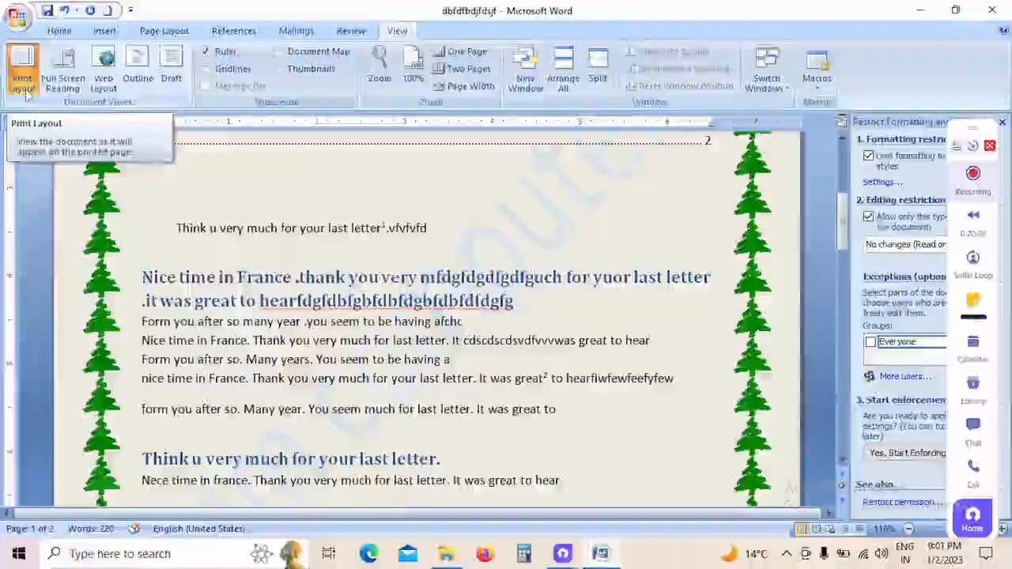
pyautogui.click(24, 93)
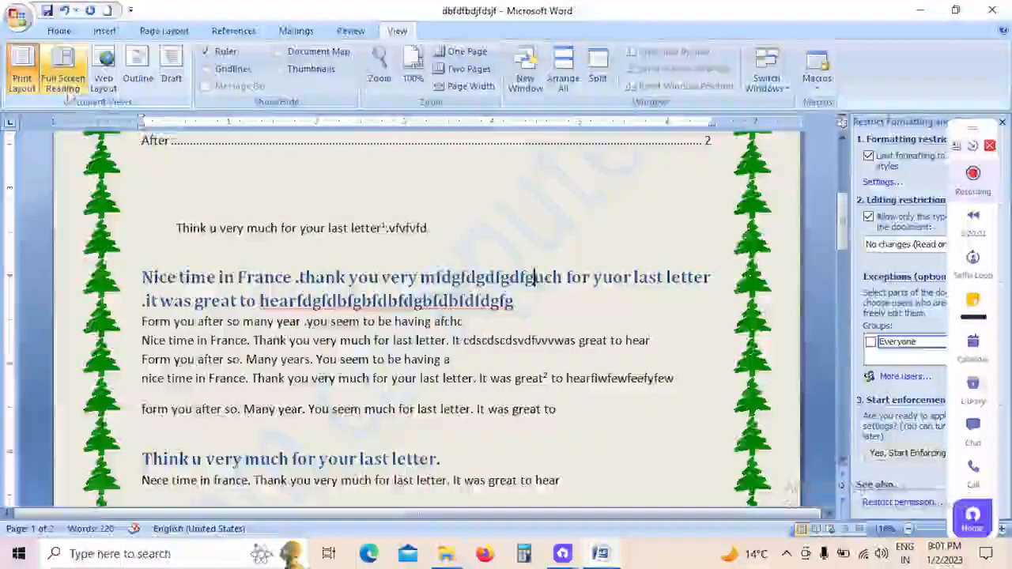
pyautogui.click(63, 87)
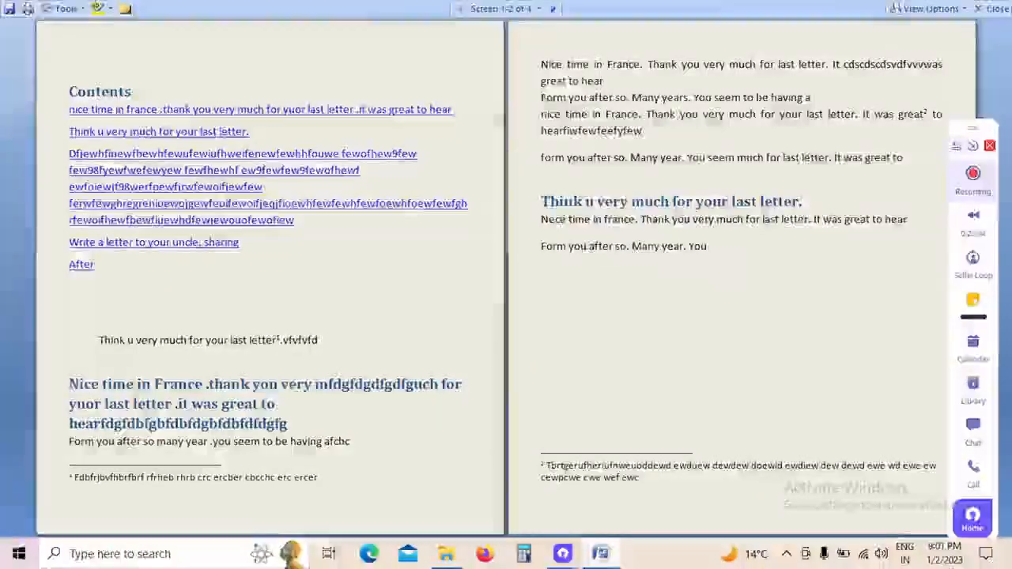
pyautogui.click(994, 11)
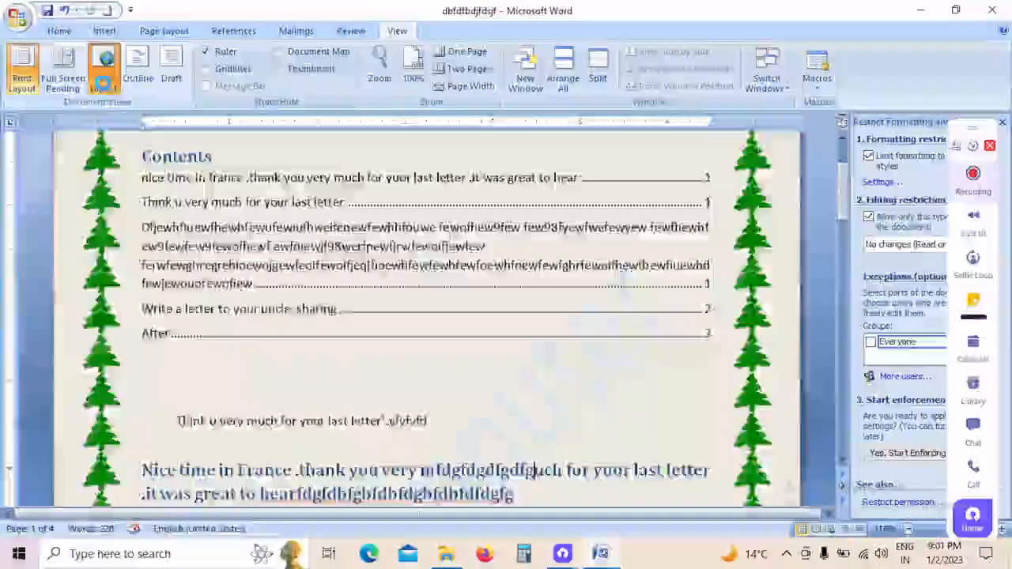
# Step: View the document in Web Layout and Outline view, and close the Outline view
pyautogui.click(103, 75)
pyautogui.click(138, 75)
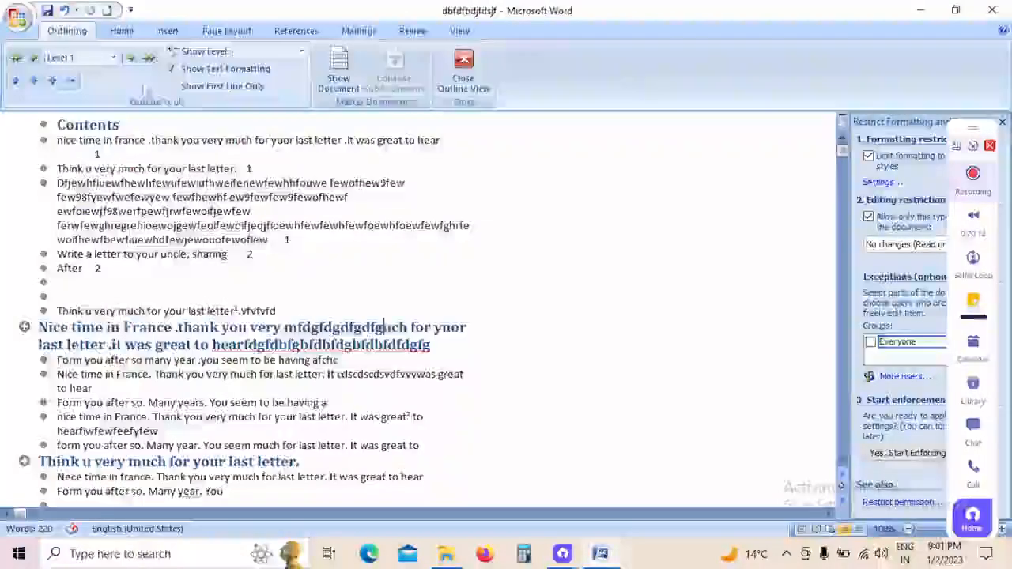
pyautogui.click(464, 69)
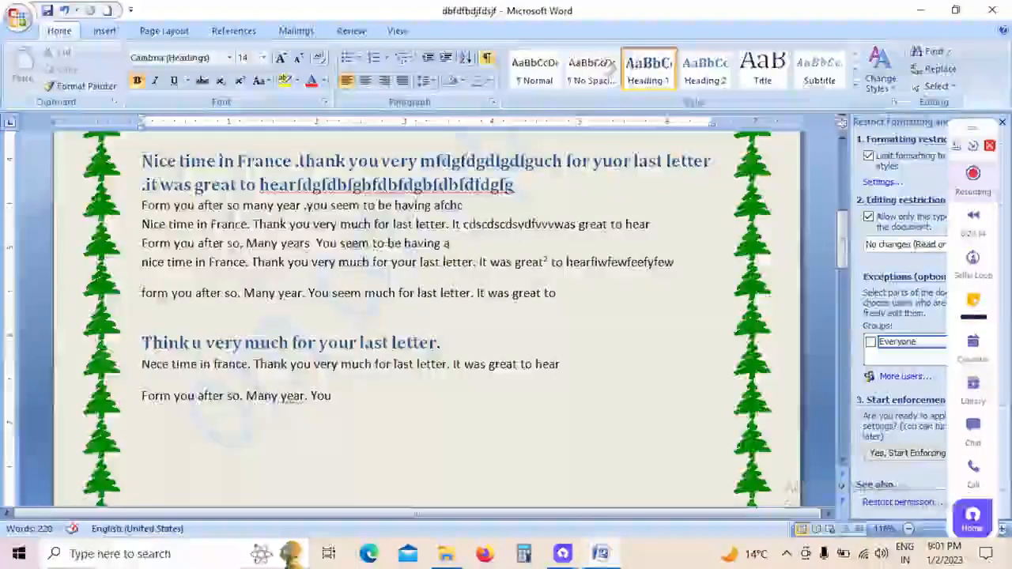
# Step: Close the Restrict Formatting and Editing pane, and briefly show the Document Map before hiding it again
pyautogui.click(397, 31)
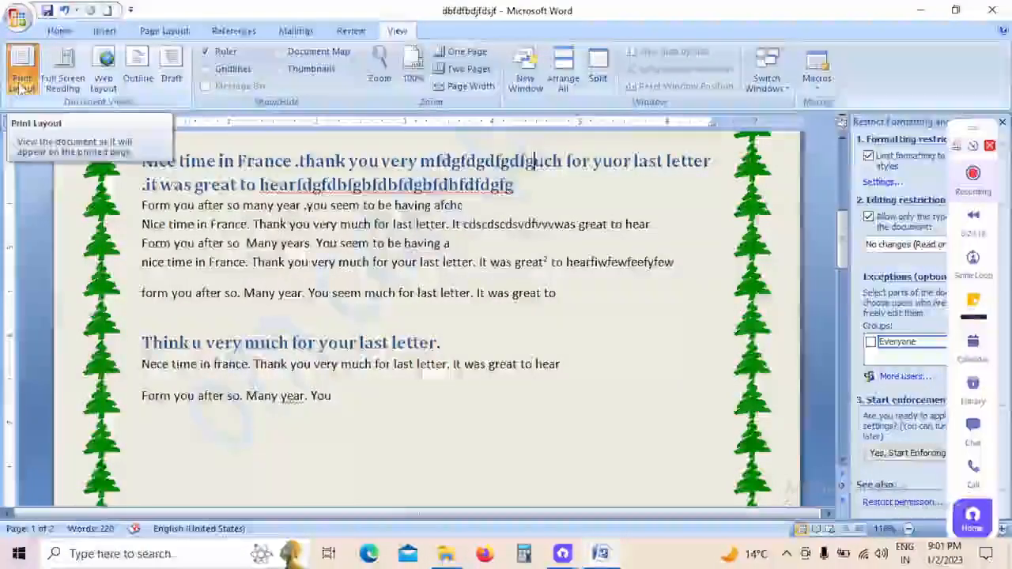
pyautogui.click(1002, 123)
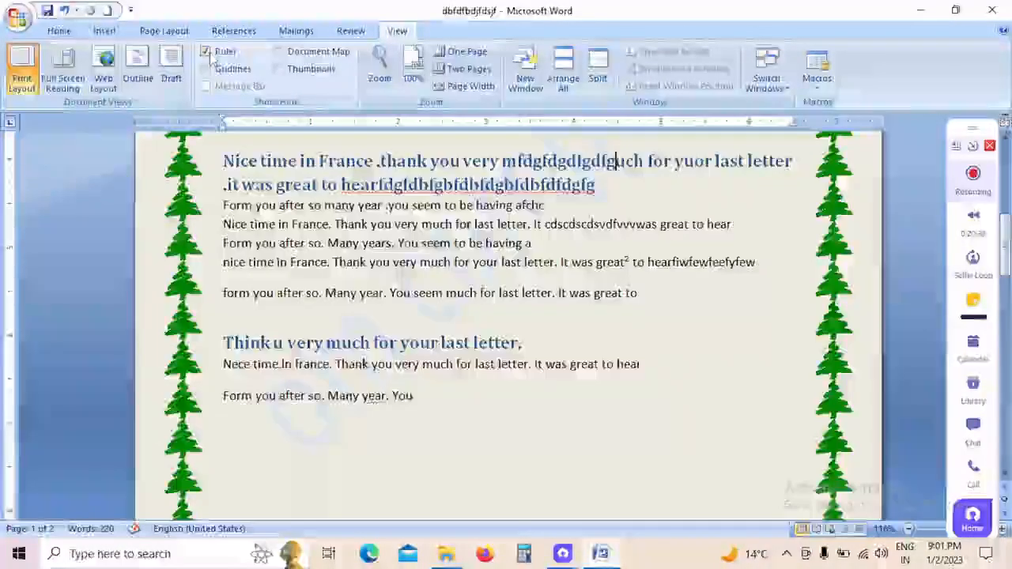
pyautogui.click(305, 56)
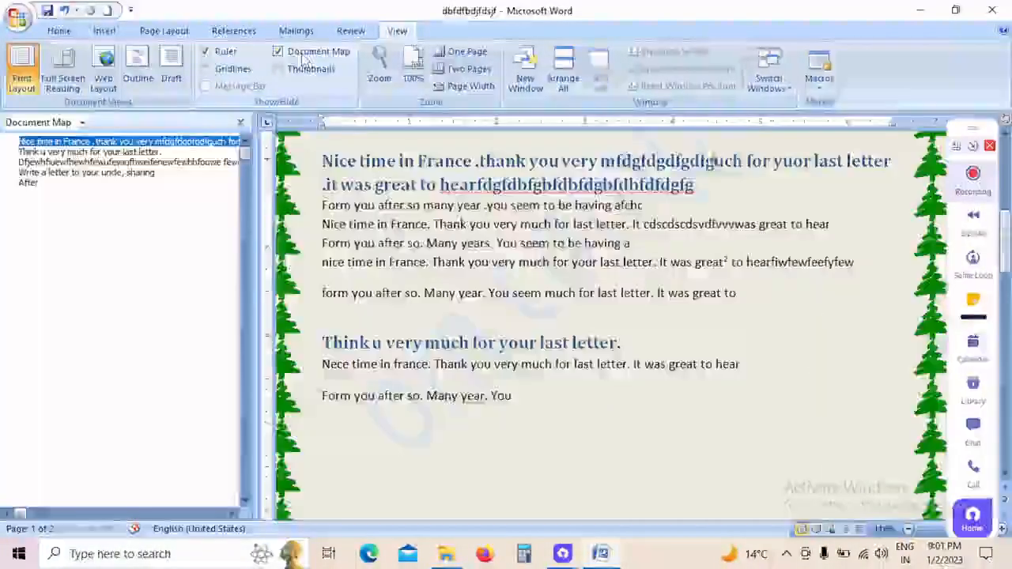
pyautogui.click(305, 57)
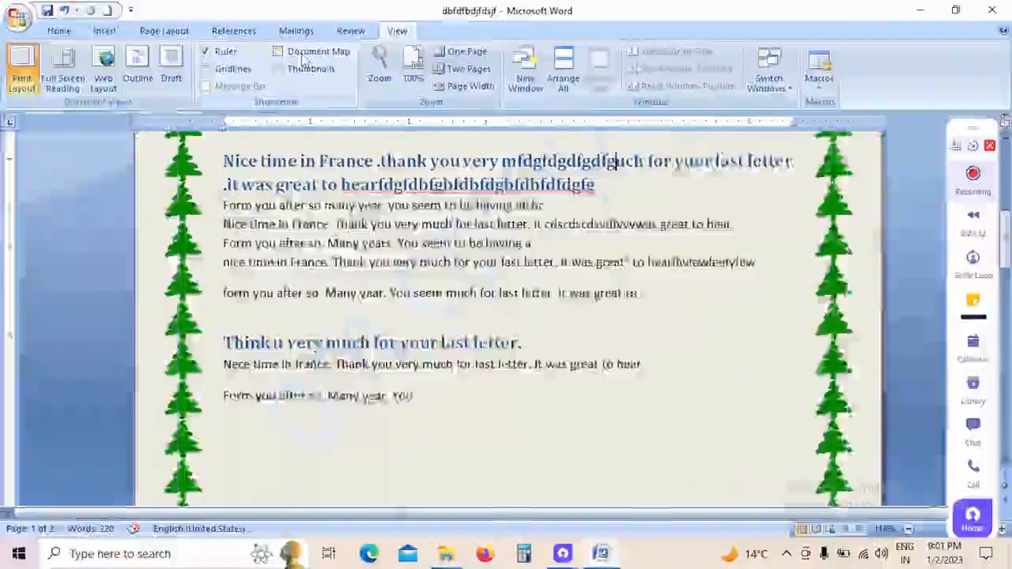
# Step: Show and hide the page thumbnails, and do the same with the gridlines
pyautogui.click(287, 69)
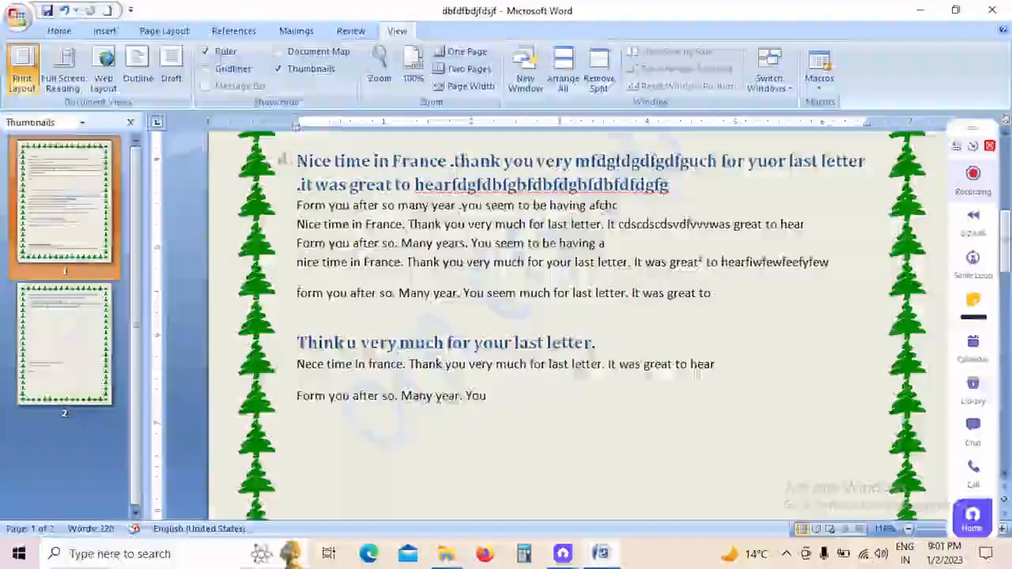
pyautogui.click(305, 69)
pyautogui.click(242, 69)
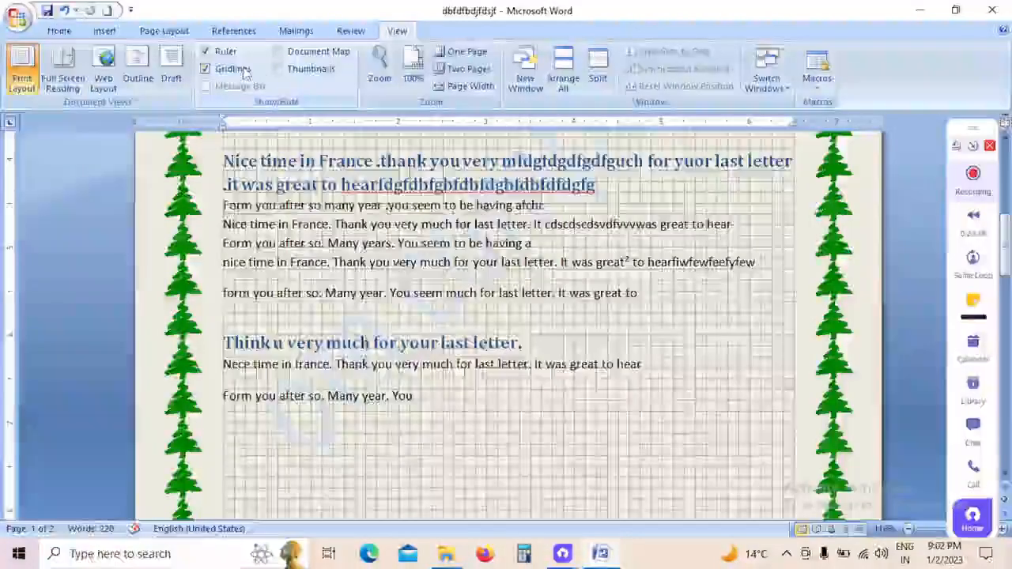
pyautogui.click(241, 70)
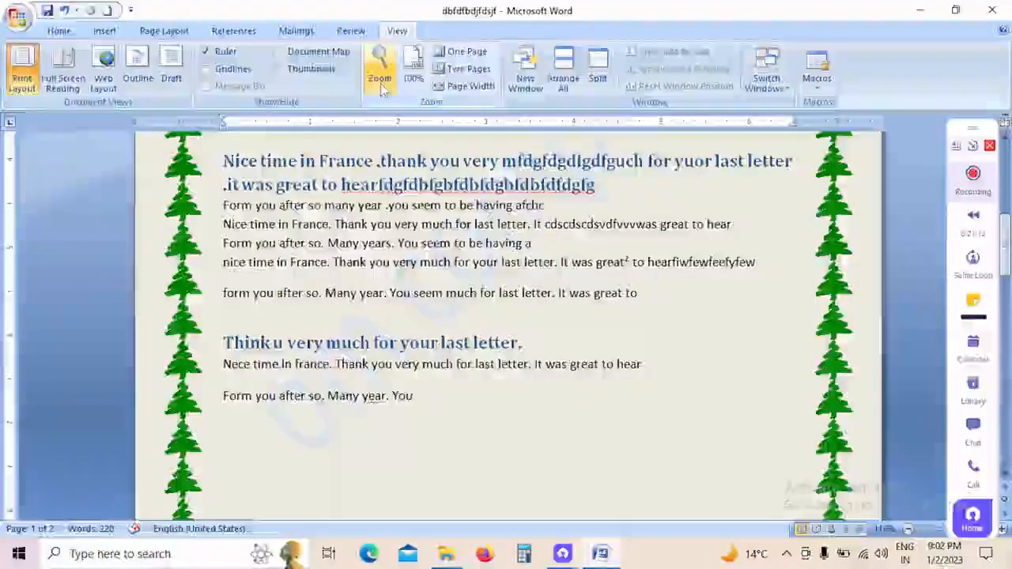
# Step: Zoom the document to 200% and return it to 100%
pyautogui.click(381, 82)
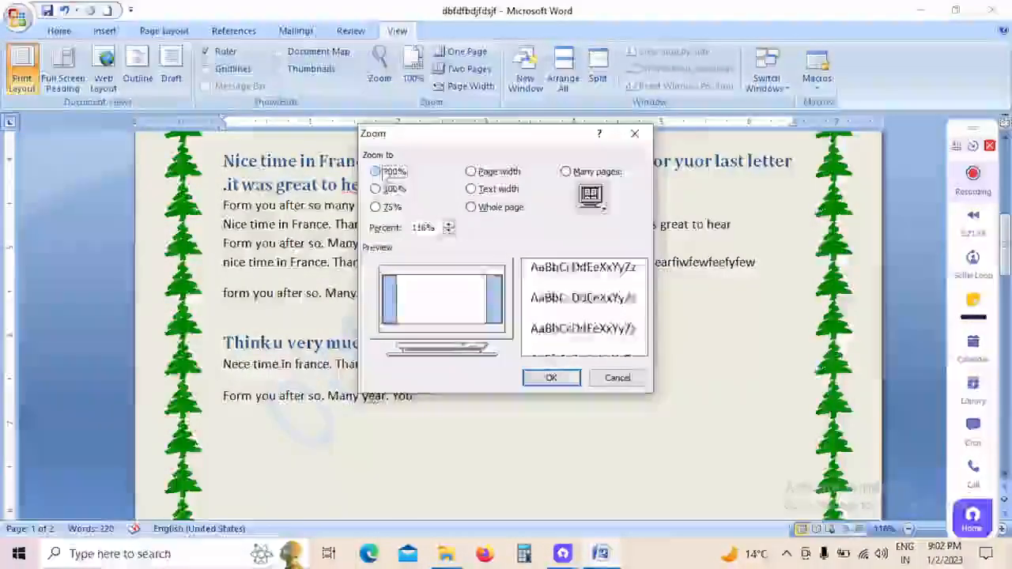
pyautogui.click(388, 172)
pyautogui.click(563, 378)
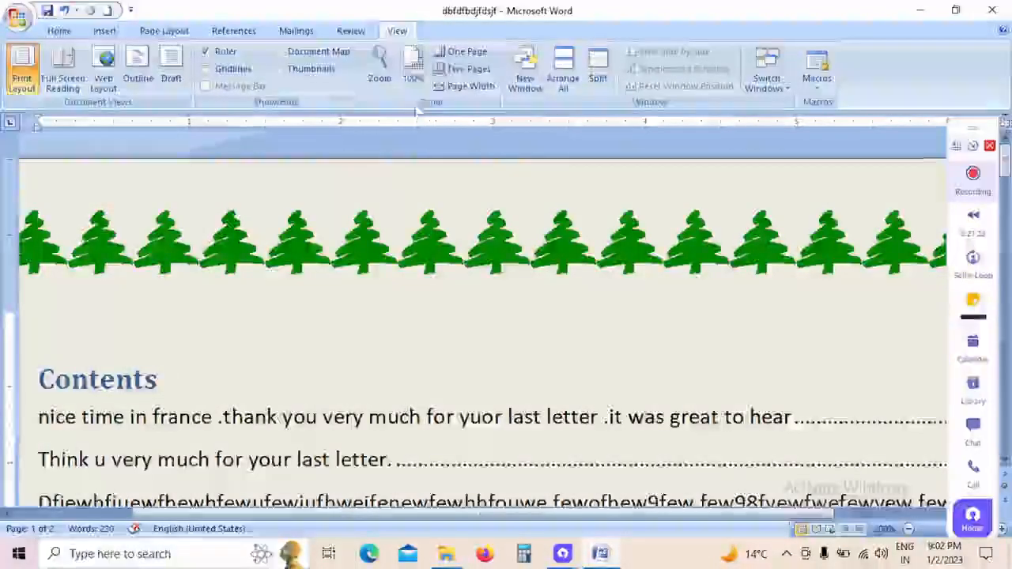
pyautogui.click(414, 77)
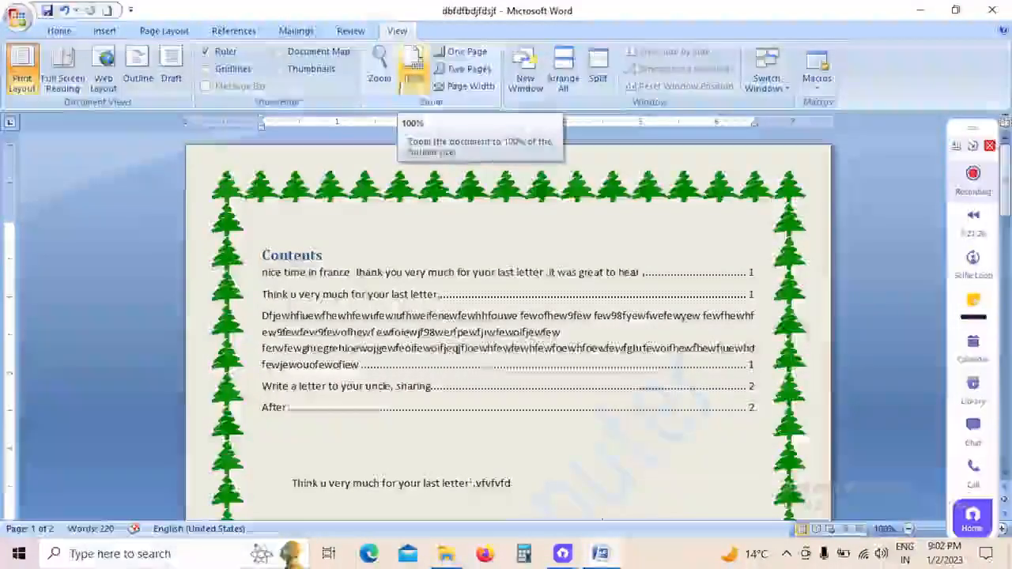
# Step: View the document at one-page and two-page zoom, and return to 100%
pyautogui.click(456, 56)
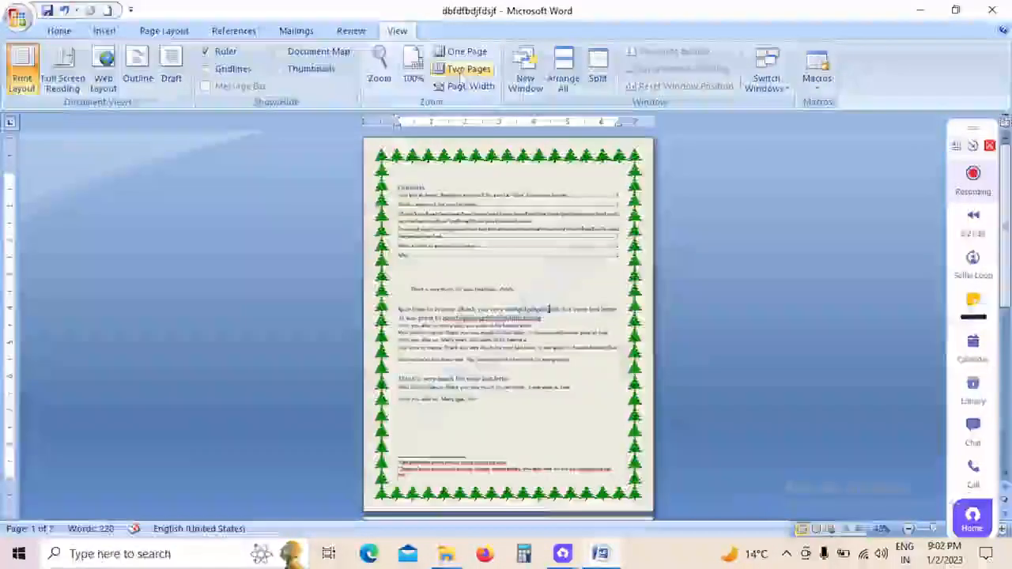
pyautogui.click(462, 69)
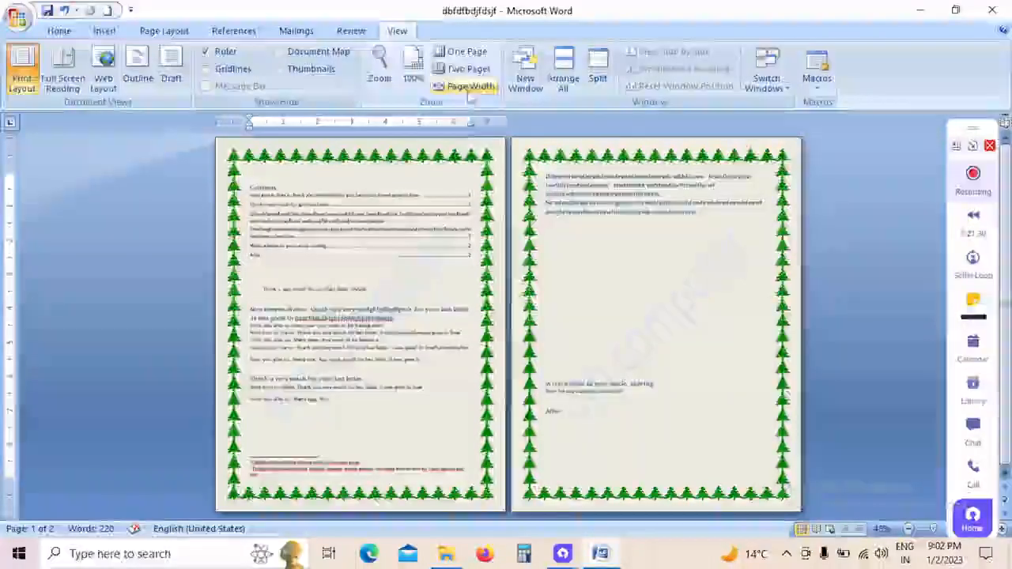
pyautogui.click(425, 70)
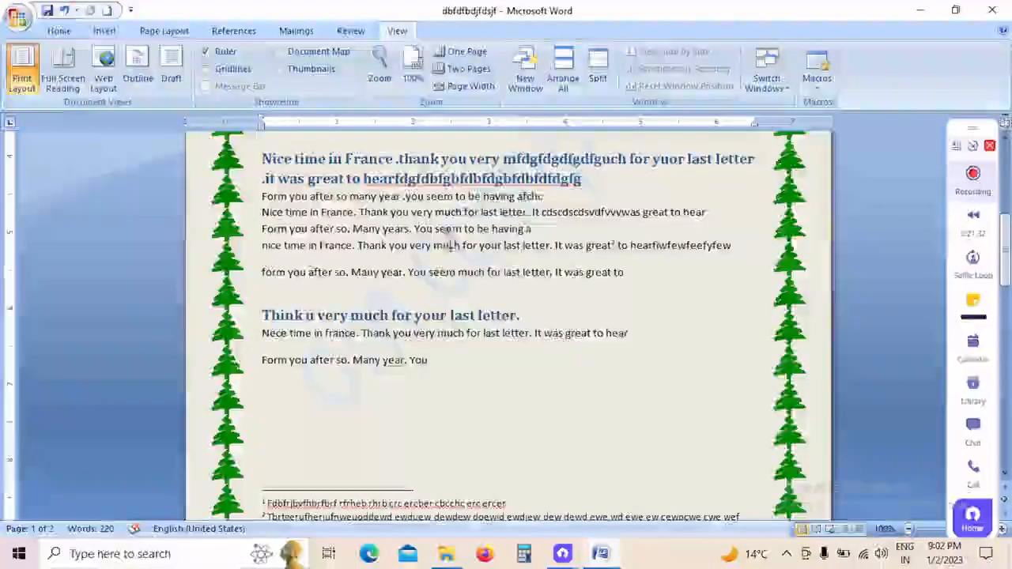
pyautogui.scroll(3, 506, 316)
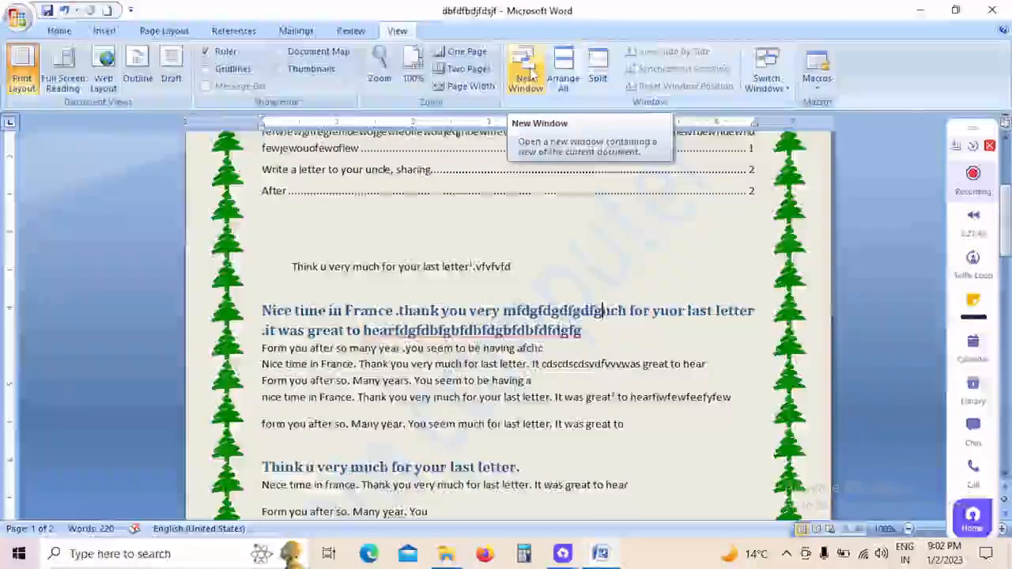
# Step: Open the document in a second window and tile both windows, leaving the second one maximized
pyautogui.click(526, 67)
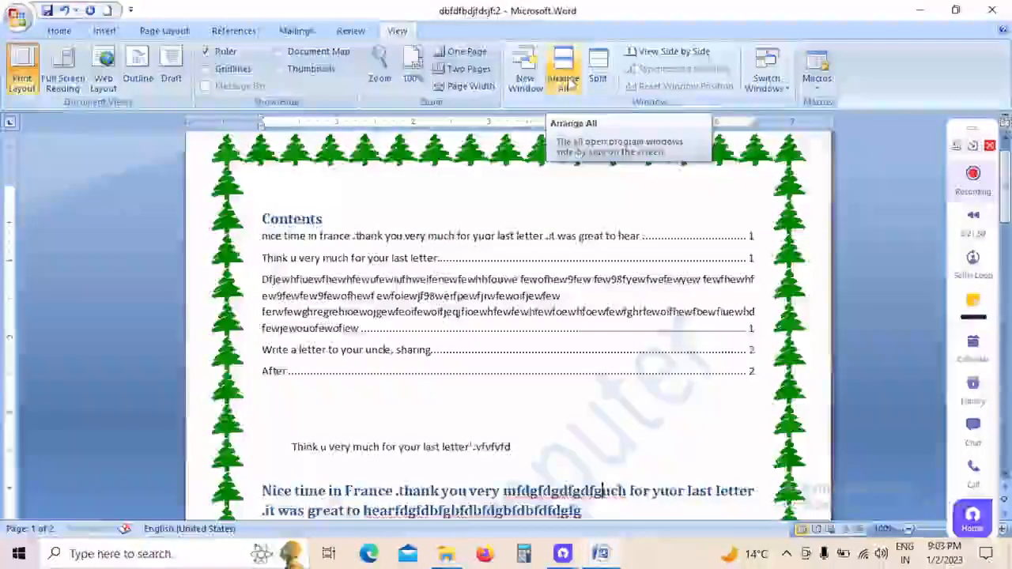
pyautogui.click(564, 79)
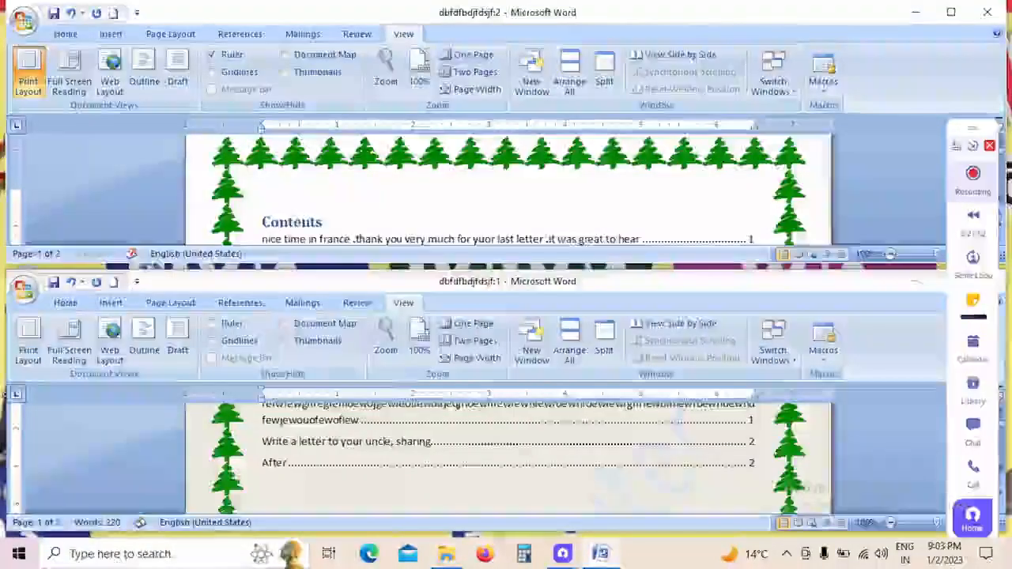
pyautogui.click(952, 12)
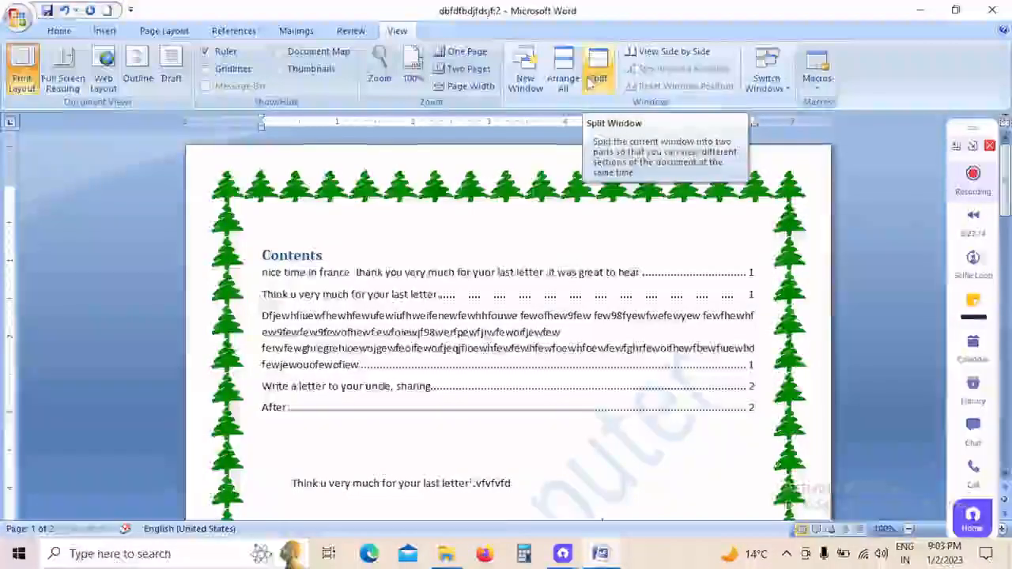
# Step: Split the window within the Contents list, view page 2 in the lower part, and remove the split
pyautogui.click(615, 86)
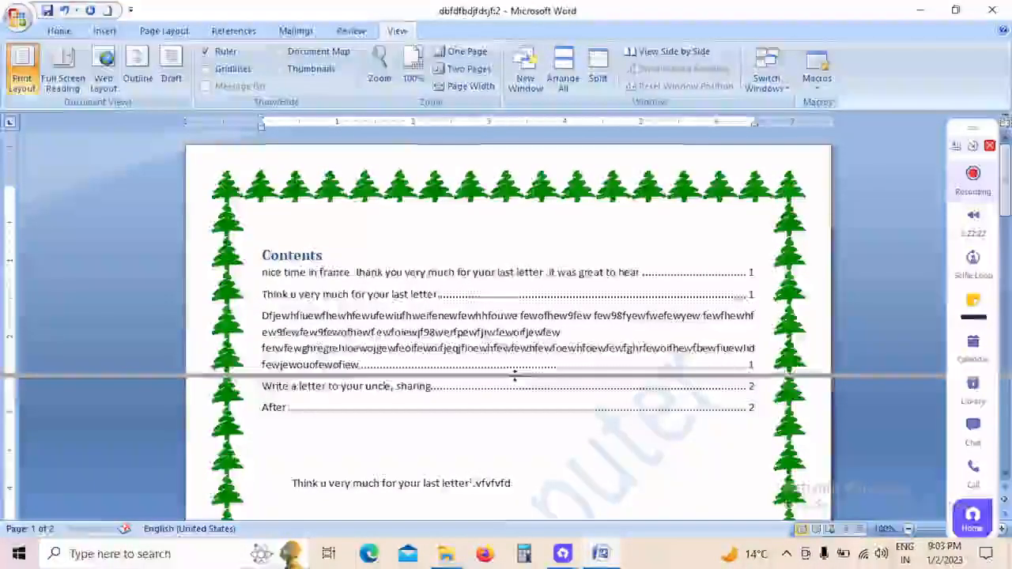
pyautogui.click(515, 378)
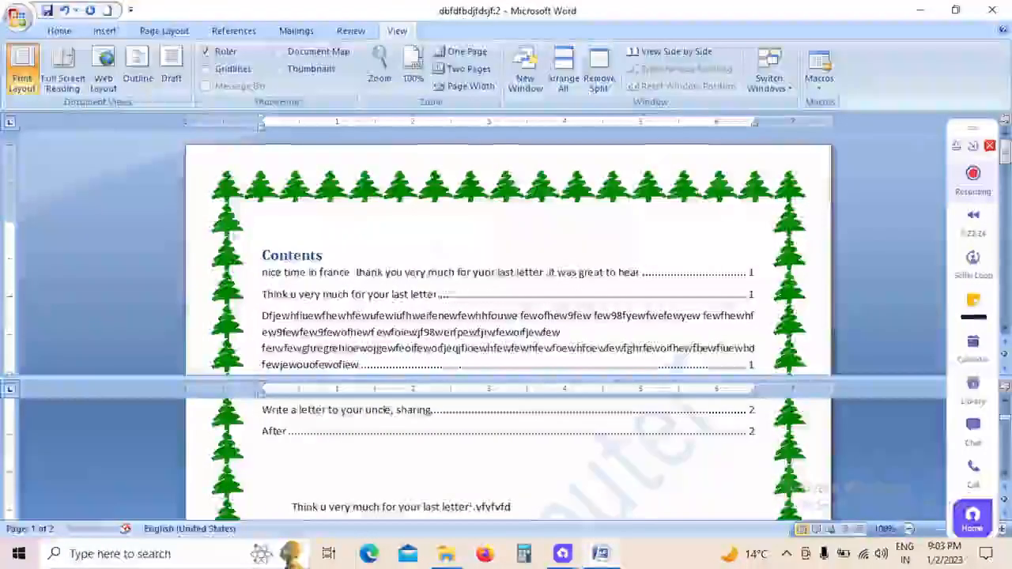
pyautogui.click(547, 450)
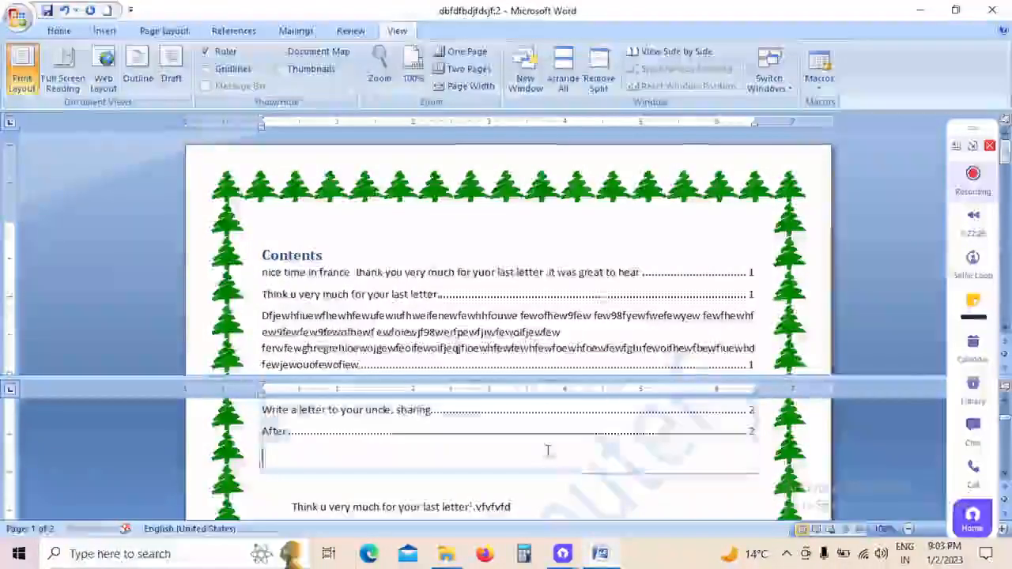
pyautogui.scroll(-5, 547, 450)
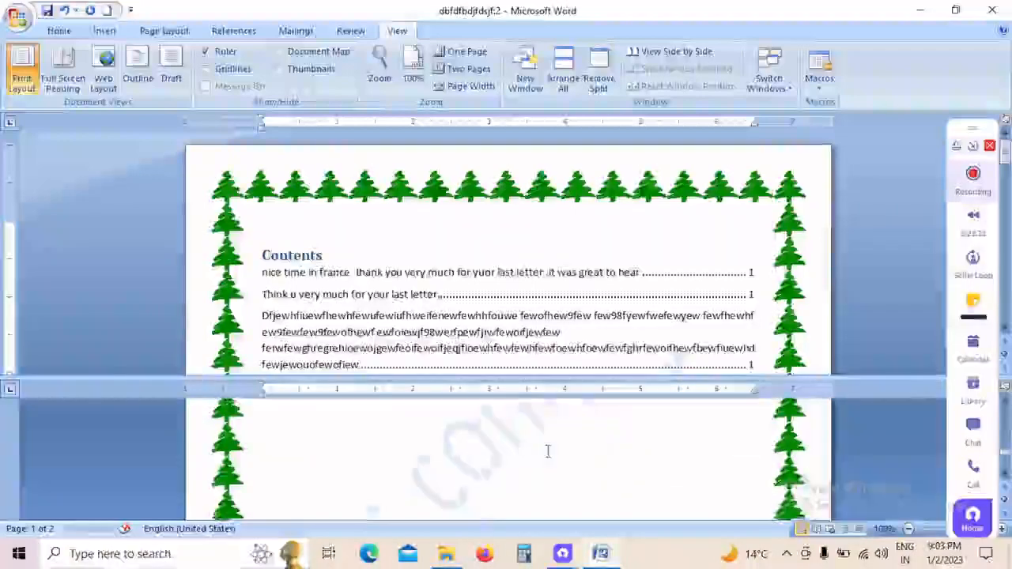
pyautogui.scroll(-3, 547, 451)
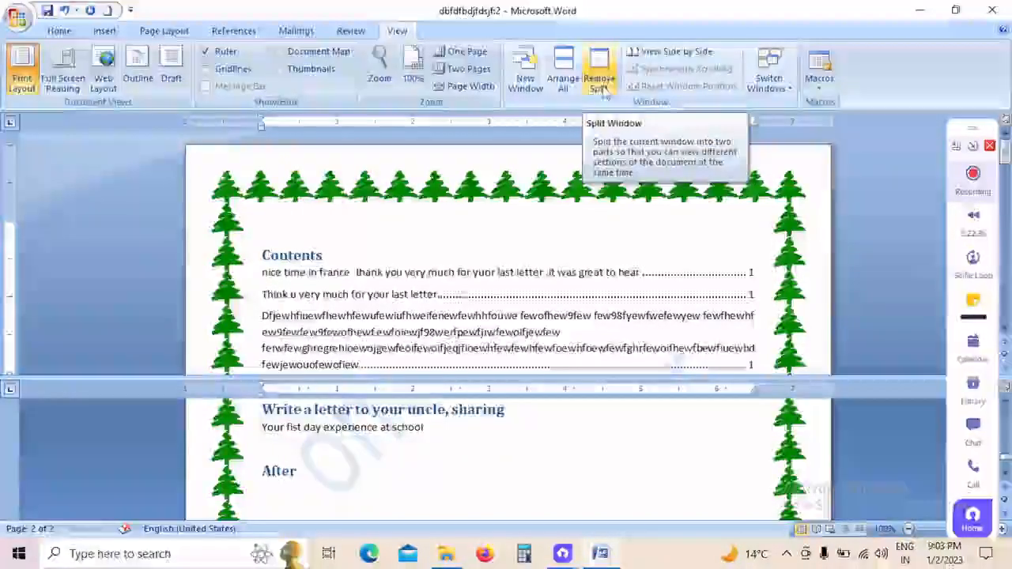
pyautogui.click(601, 85)
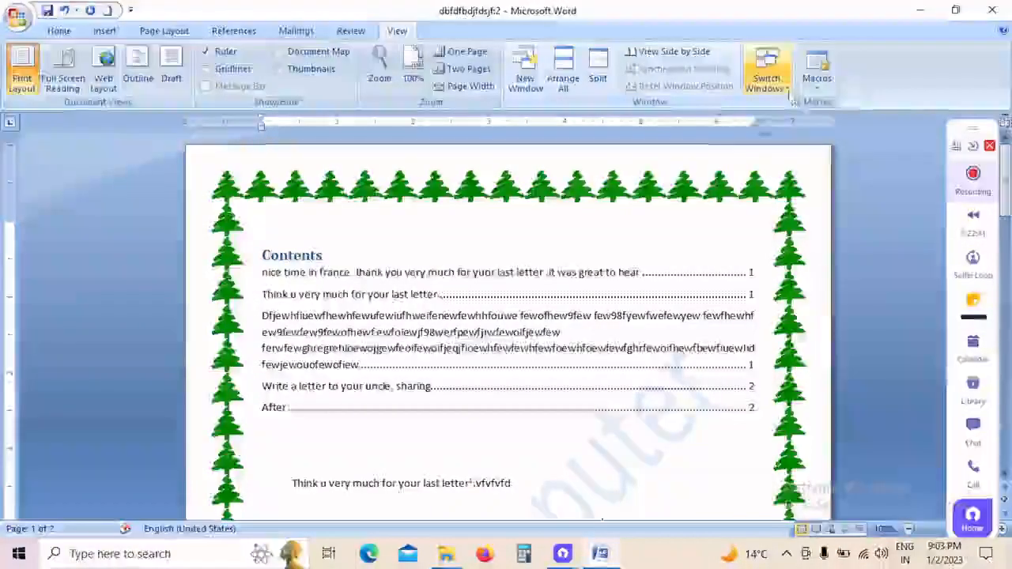
# Step: Switch to the document window dbfdfbdjfdsjf:1 and close it, keeping the other window open
pyautogui.click(765, 75)
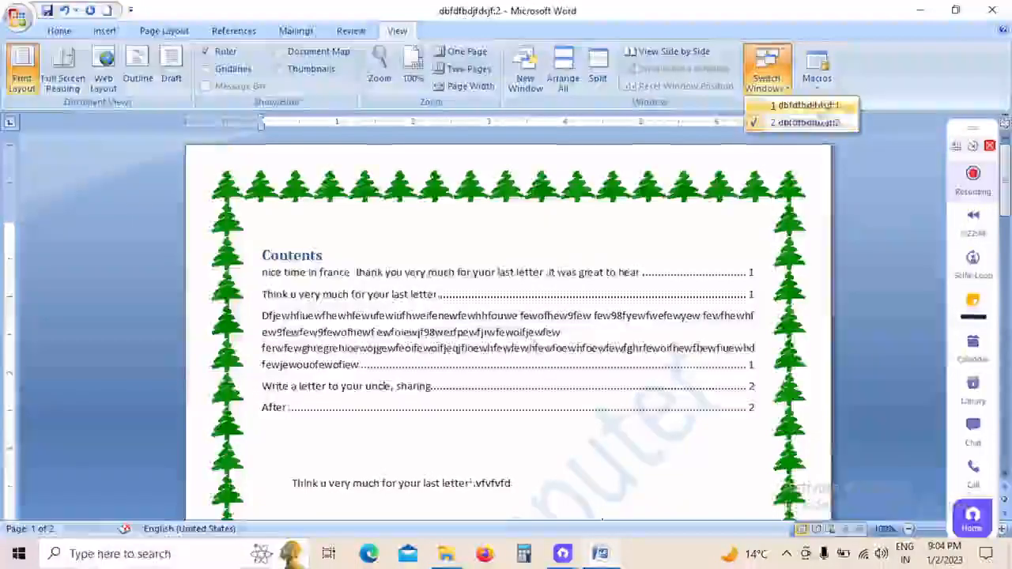
pyautogui.click(807, 105)
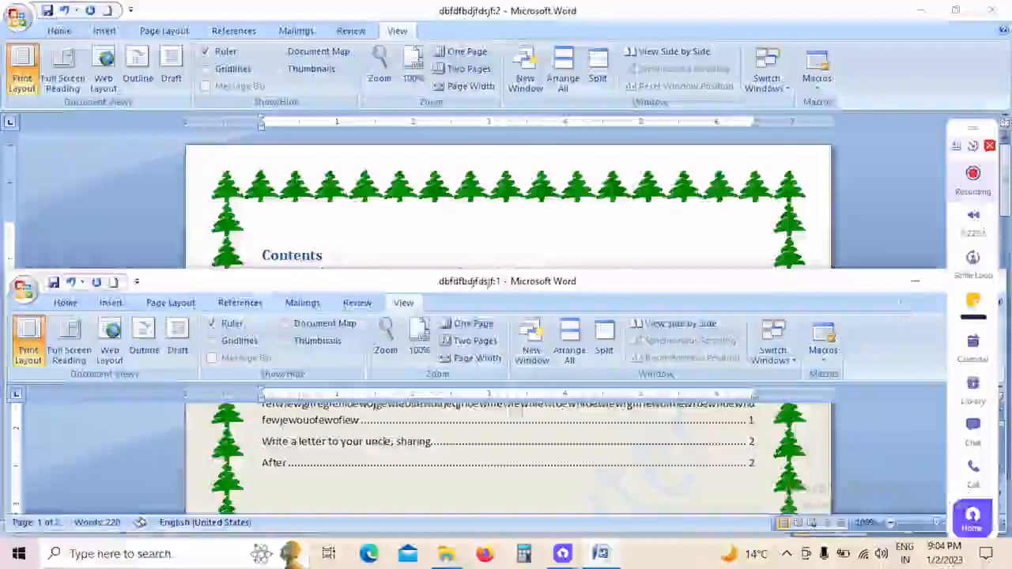
pyautogui.moveTo(847, 282); pyautogui.dragTo(635, 245)
pyautogui.click(775, 247)
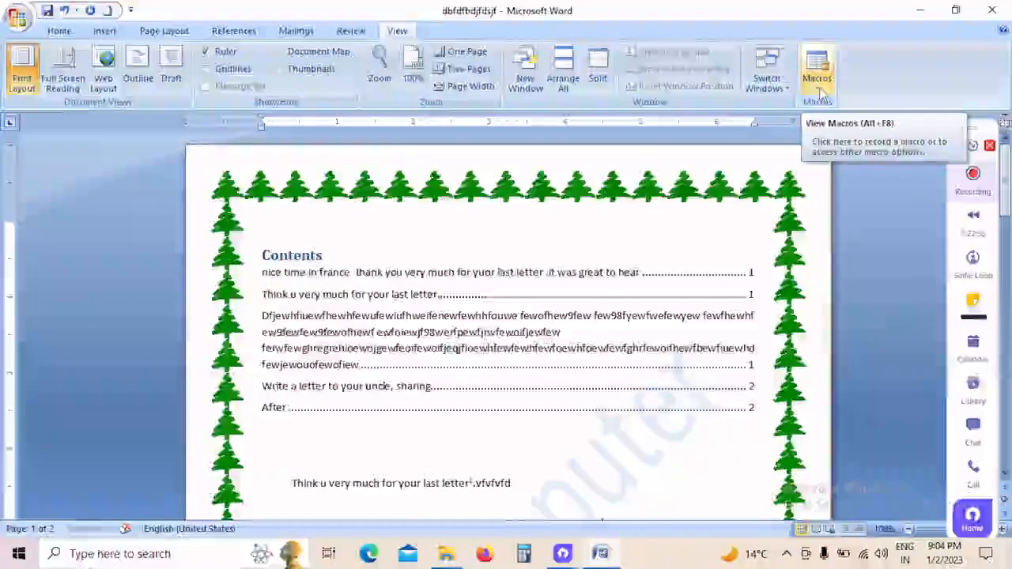
# Step: Add blank lines in the empty paragraph below the long heading text at the start of page 2
pyautogui.scroll(-3, 544, 300)
pyautogui.scroll(-20, 544, 300)
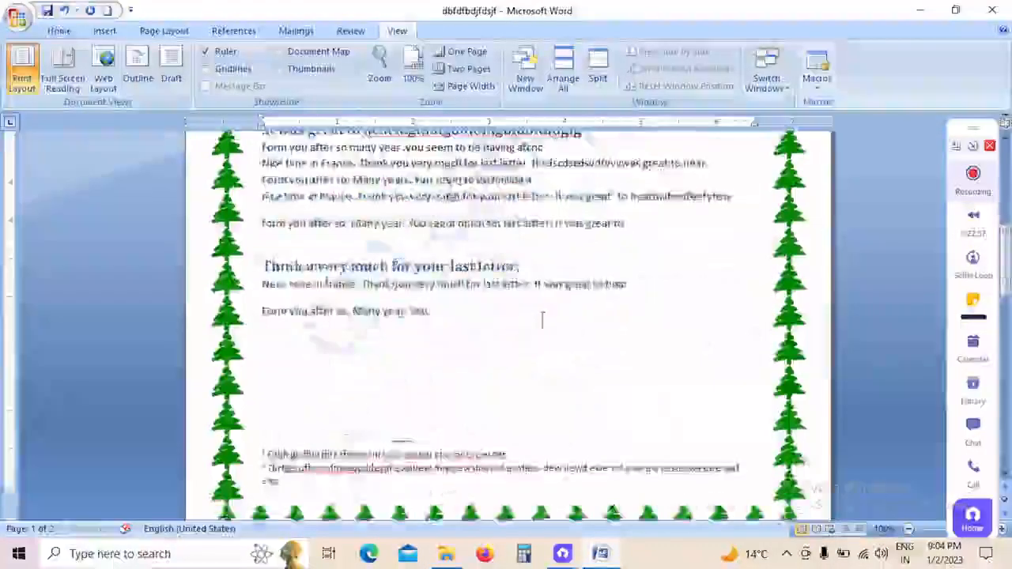
pyautogui.click(649, 223)
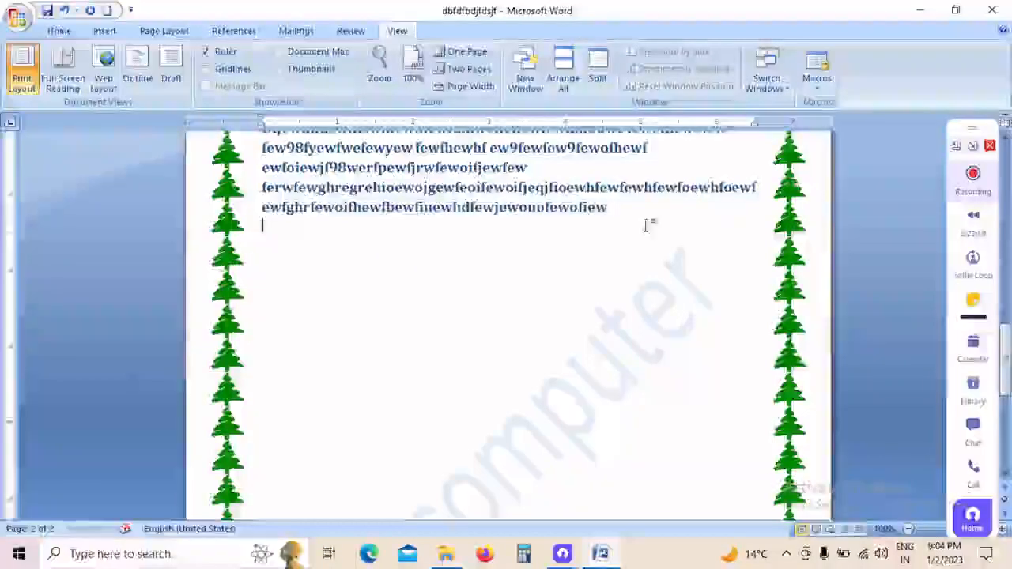
pyautogui.press('Return')
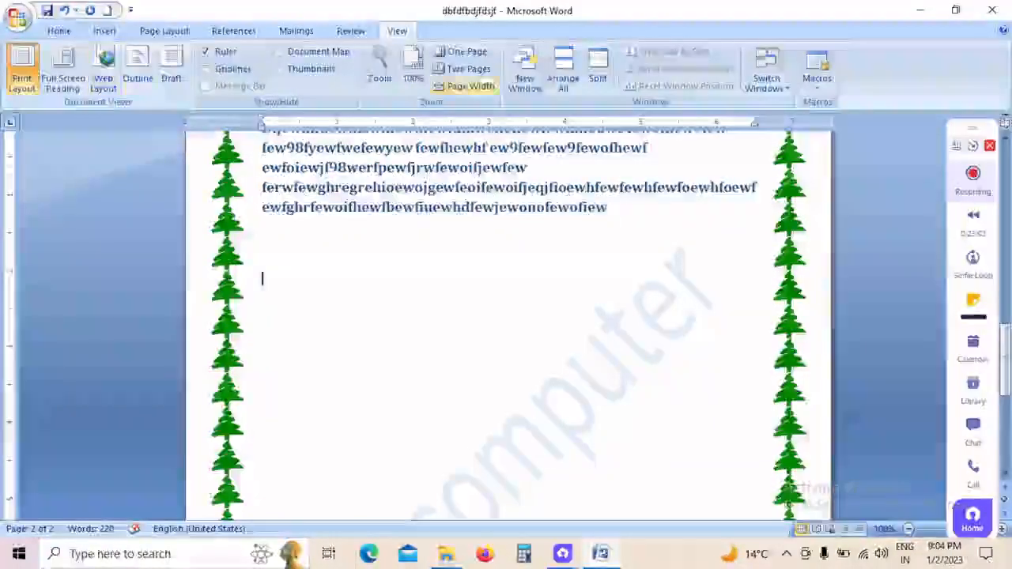
# Step: Try to record a macro named "text emp." stored in All Documents (Normal.dotm)
pyautogui.click(819, 93)
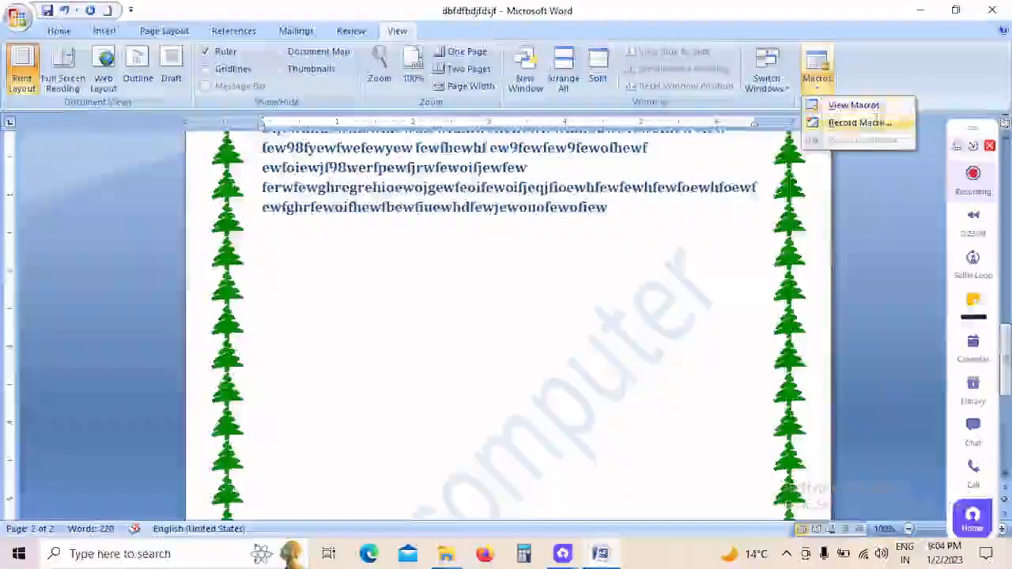
pyautogui.click(878, 125)
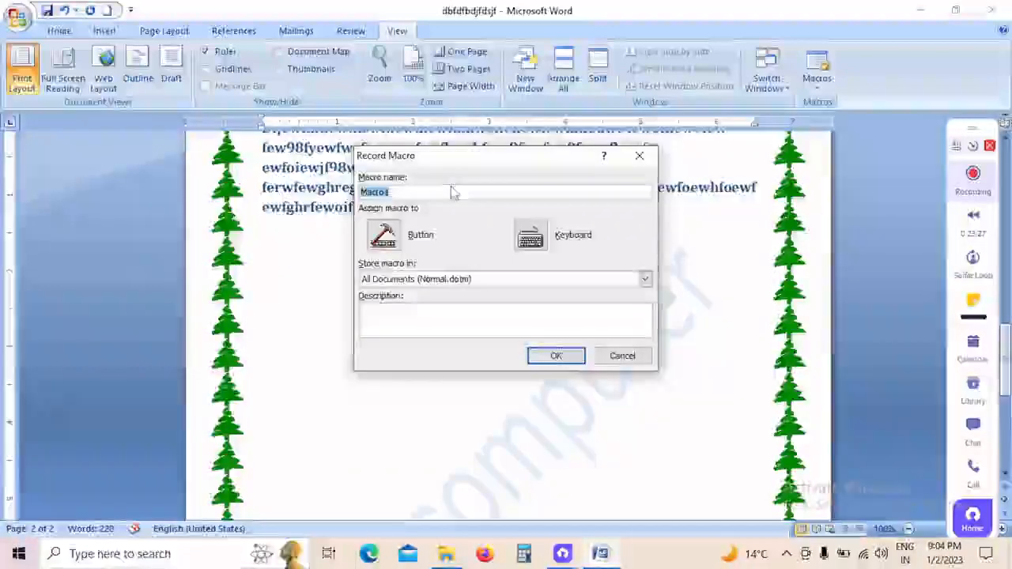
pyautogui.write('text1')
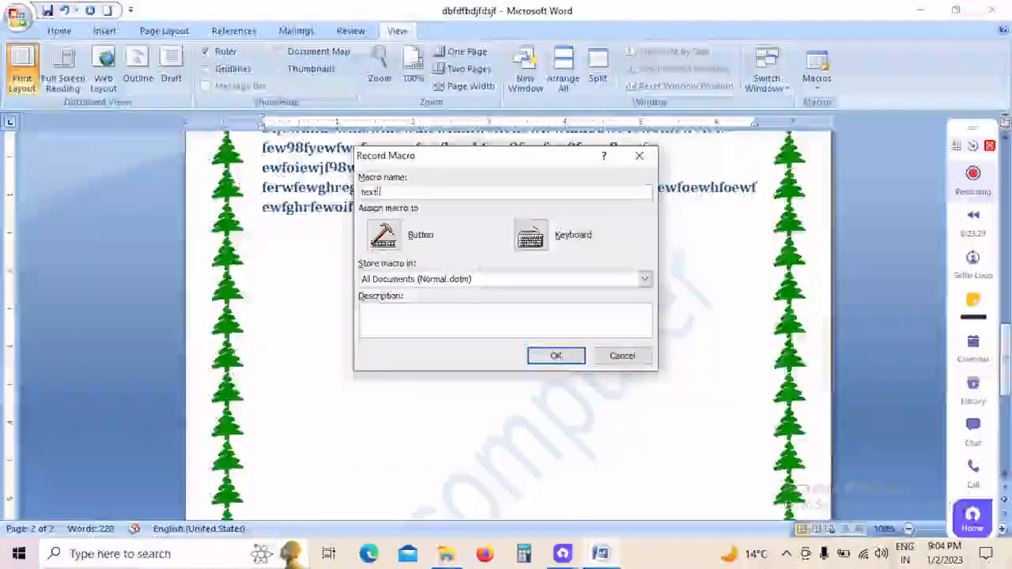
pyautogui.press('BackSpace')
pyautogui.write('.em')
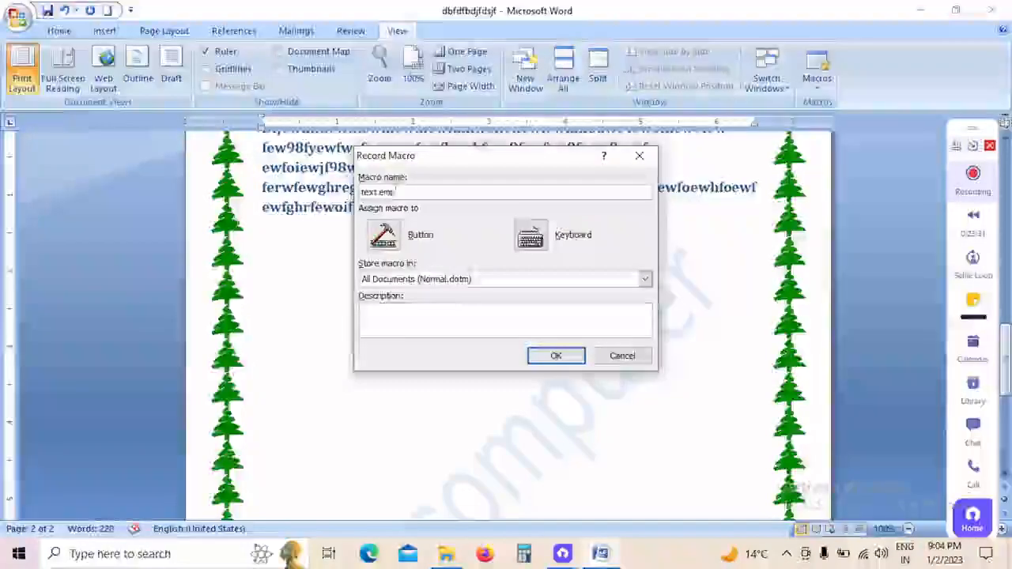
pyautogui.write('p.')
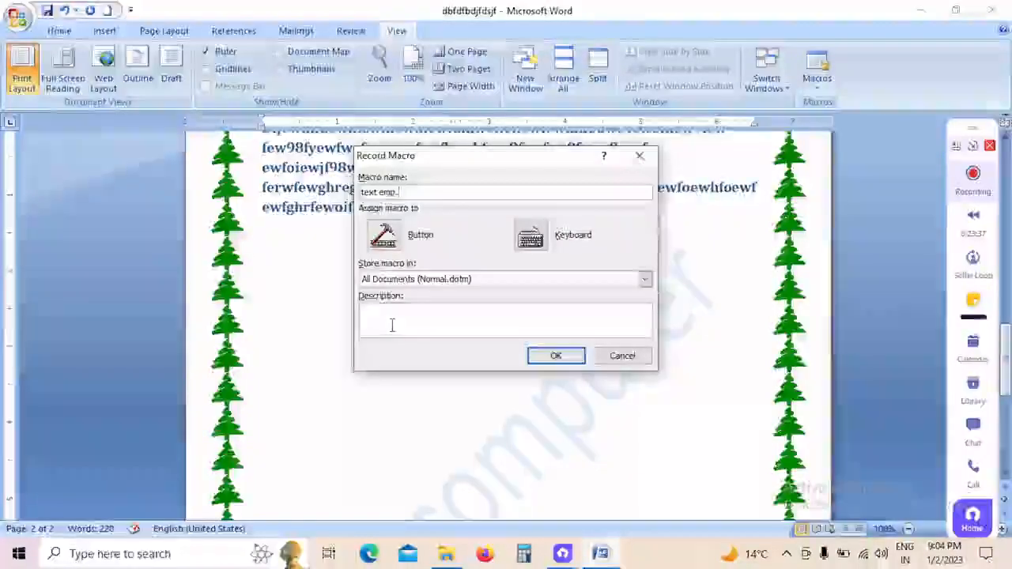
pyautogui.click(557, 355)
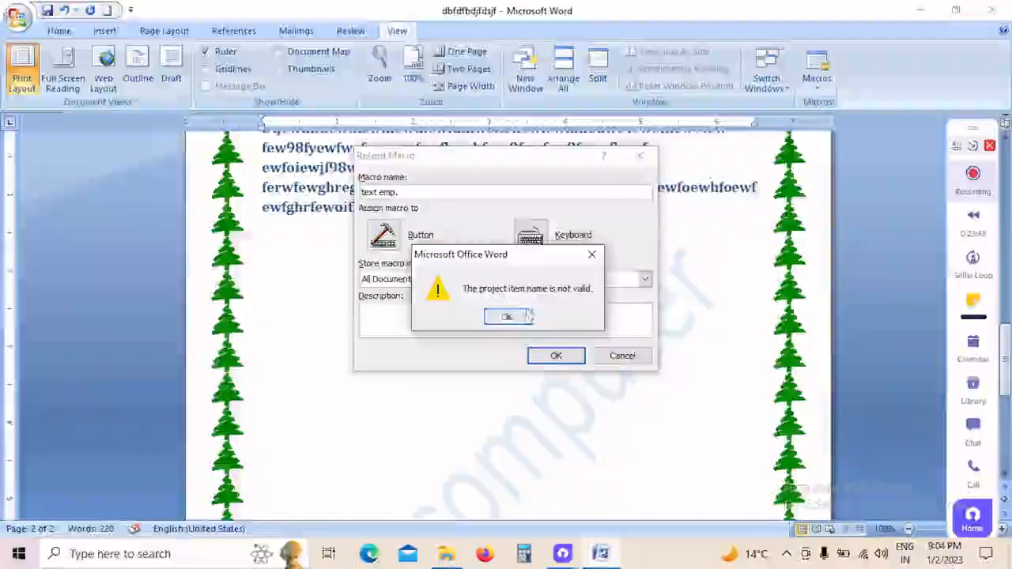
pyautogui.click(527, 317)
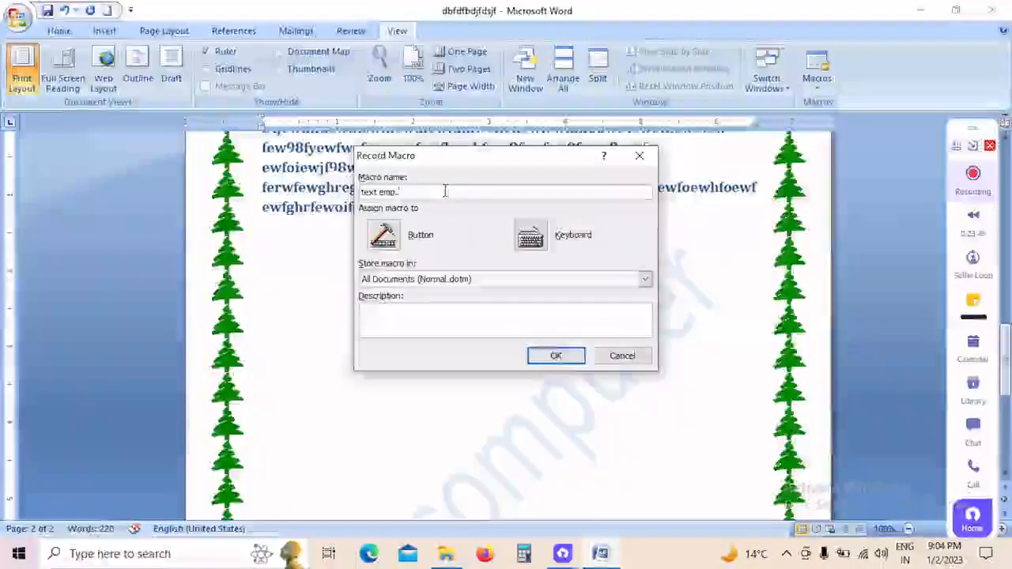
pyautogui.click(556, 356)
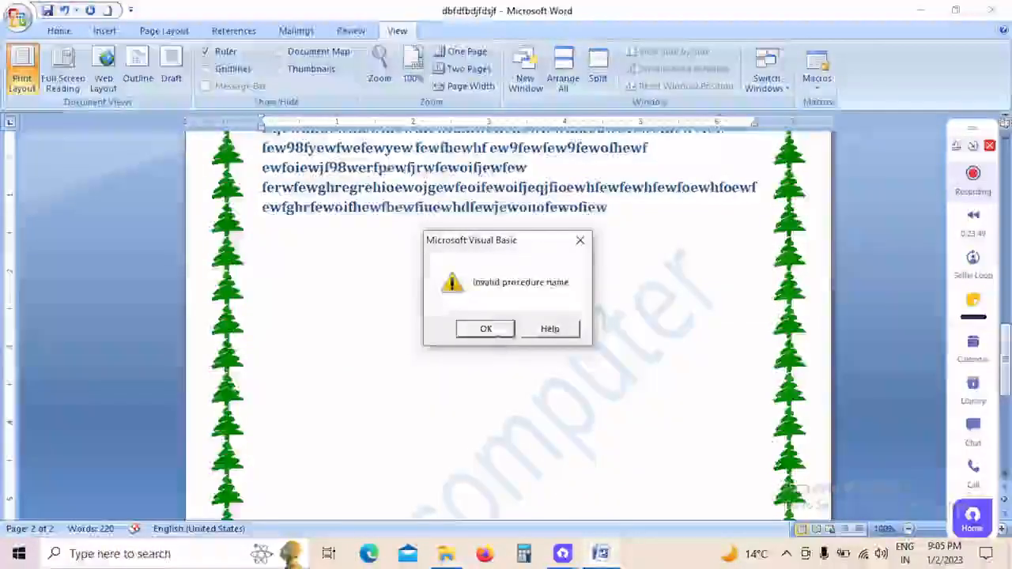
pyautogui.click(486, 328)
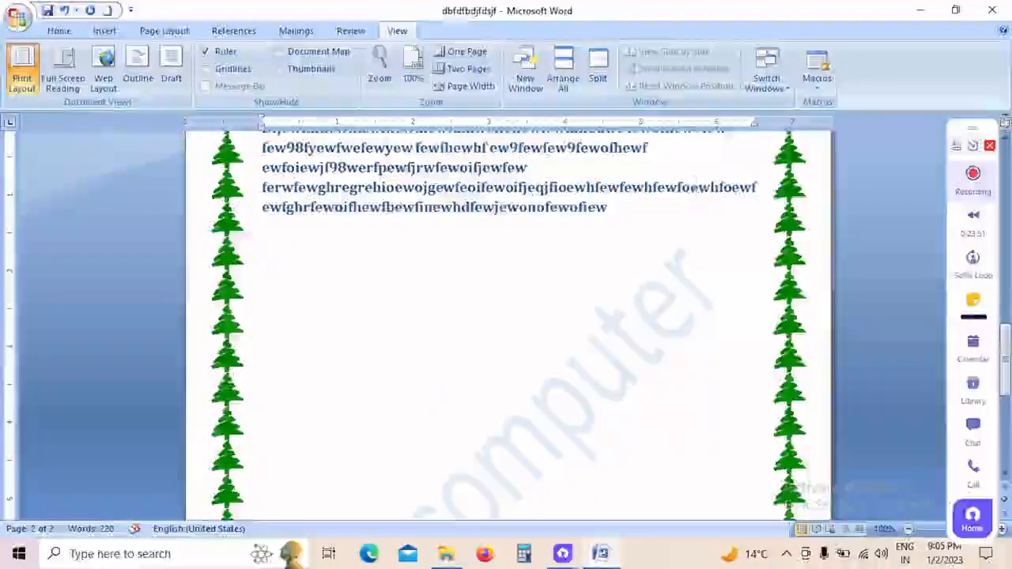
# Step: Start recording a macro under the default name Macro1, stored in All Documents (Normal.dotm)
pyautogui.click(817, 71)
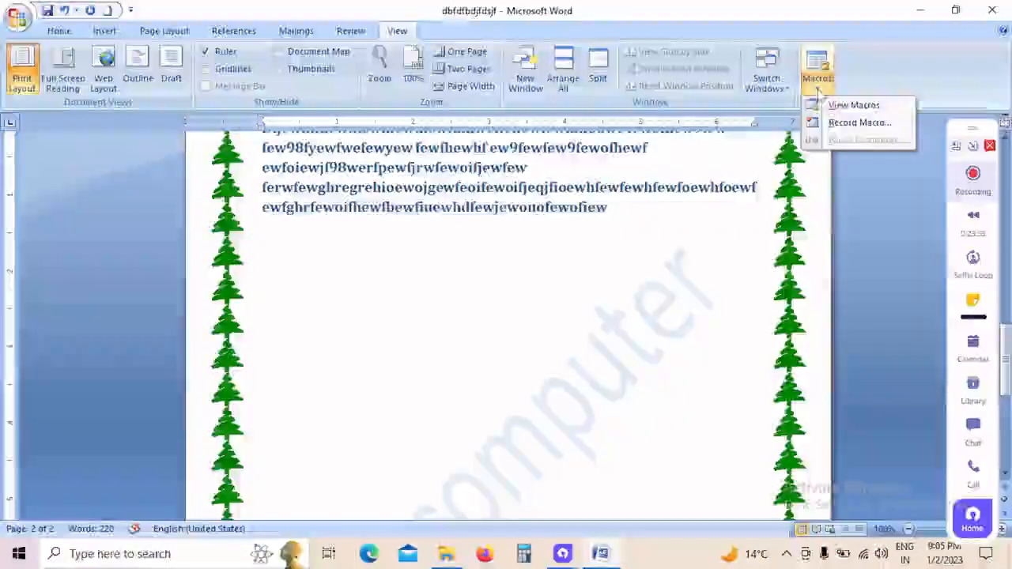
pyautogui.click(843, 124)
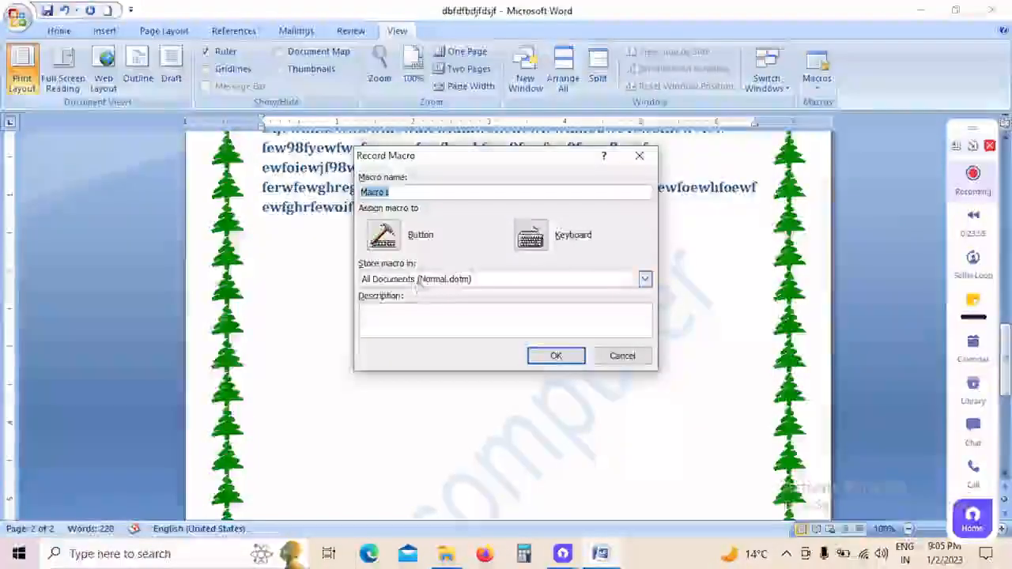
pyautogui.click(594, 279)
pyautogui.click(594, 280)
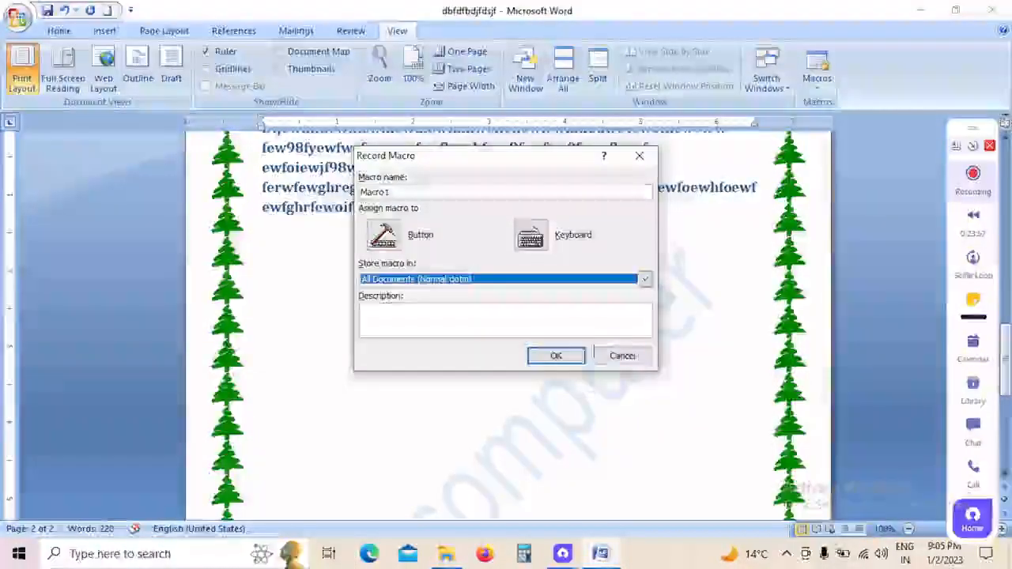
pyautogui.click(554, 357)
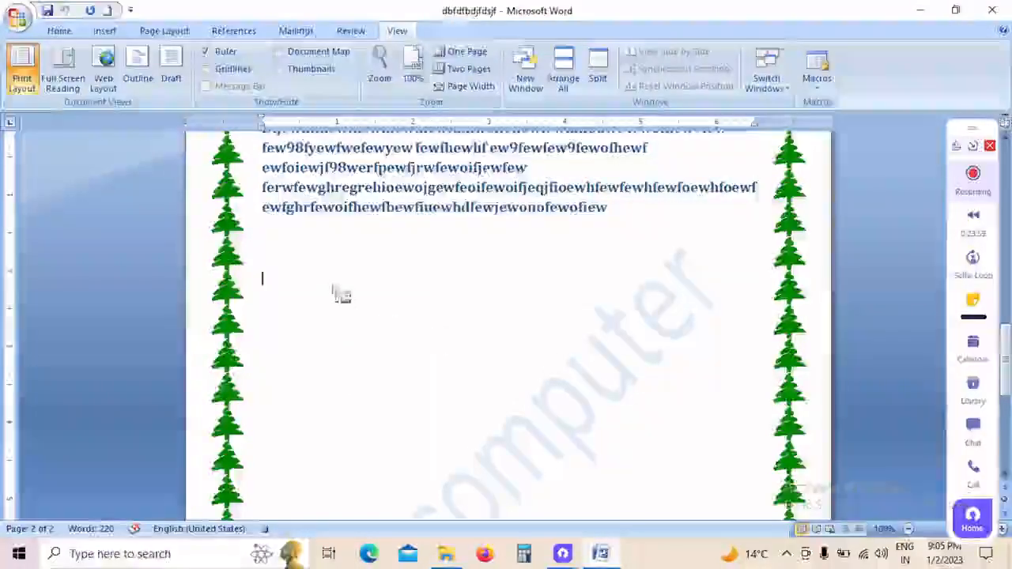
# Step: Enter three first names and "om computer" on separate lines in the blank area below the heading text on page 2
pyautogui.click(60, 30)
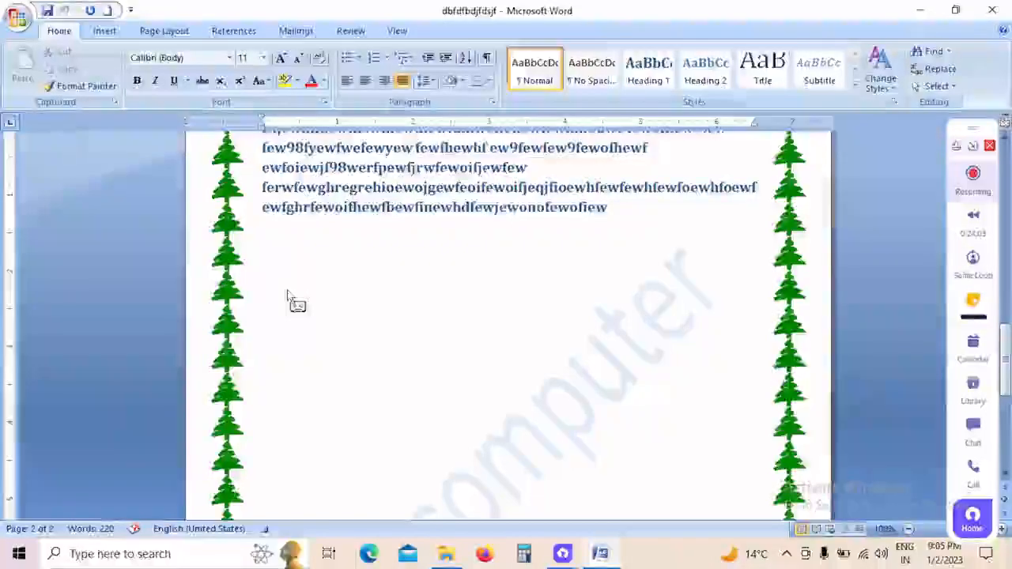
pyautogui.write('hemant')
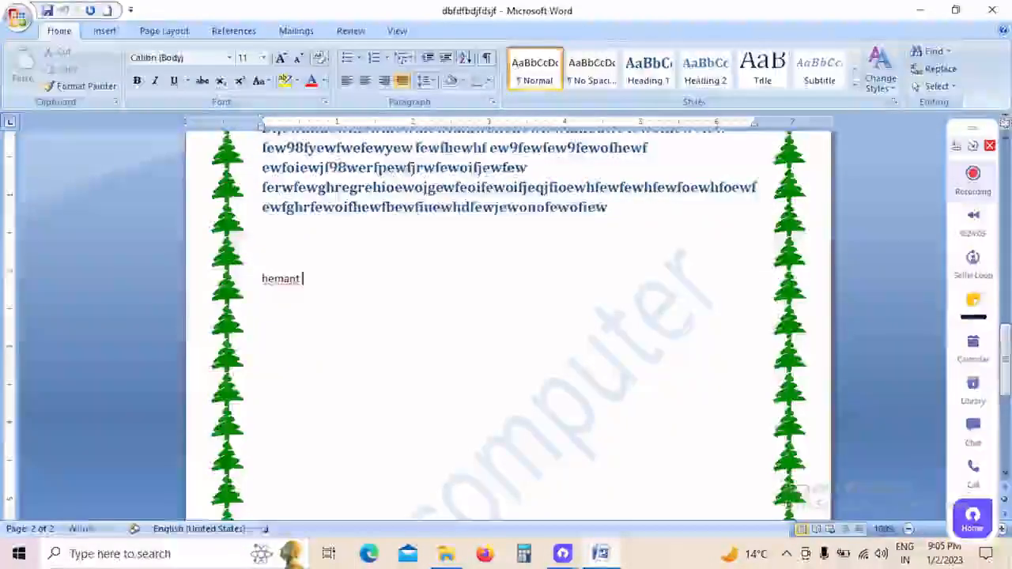
pyautogui.press('Return')
pyautogui.write('bh')
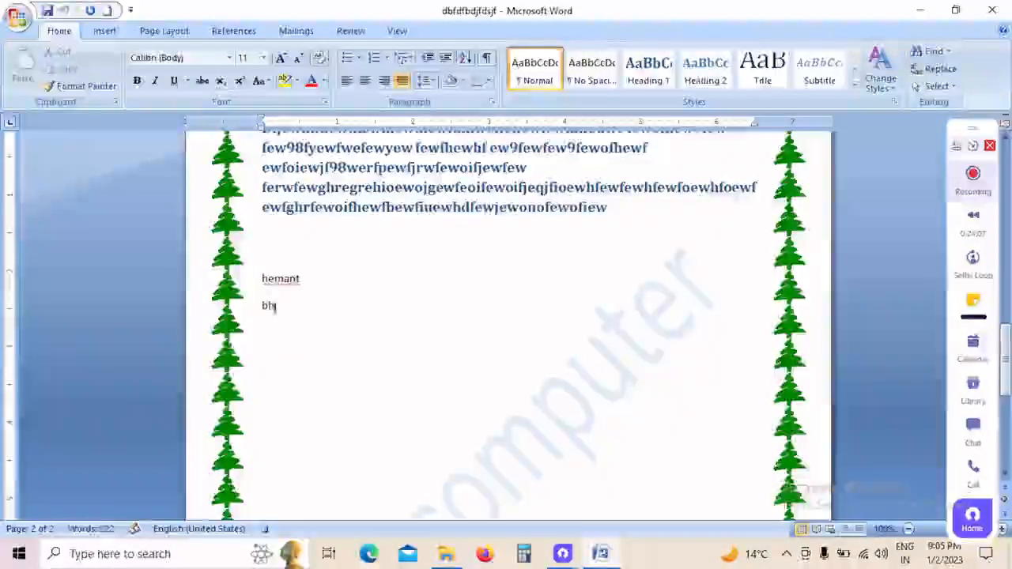
pyautogui.write('oj k')
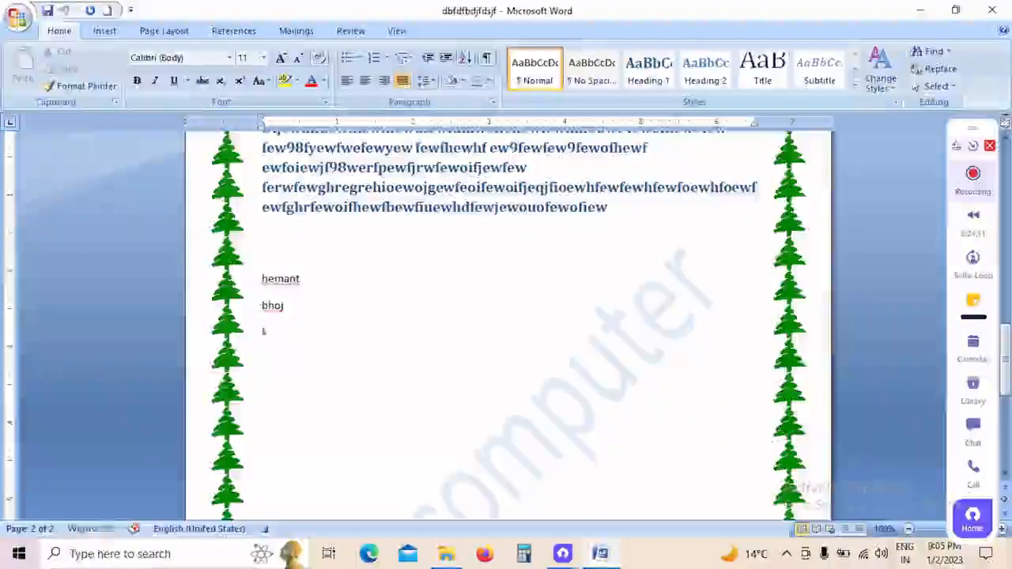
pyautogui.write('amta')
pyautogui.press('Return')
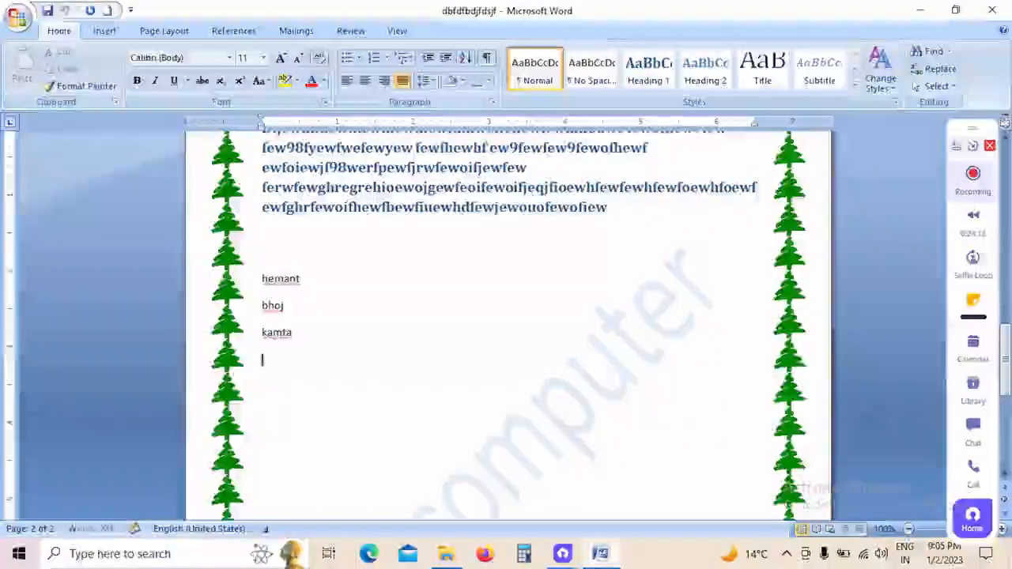
pyautogui.write('om compu')
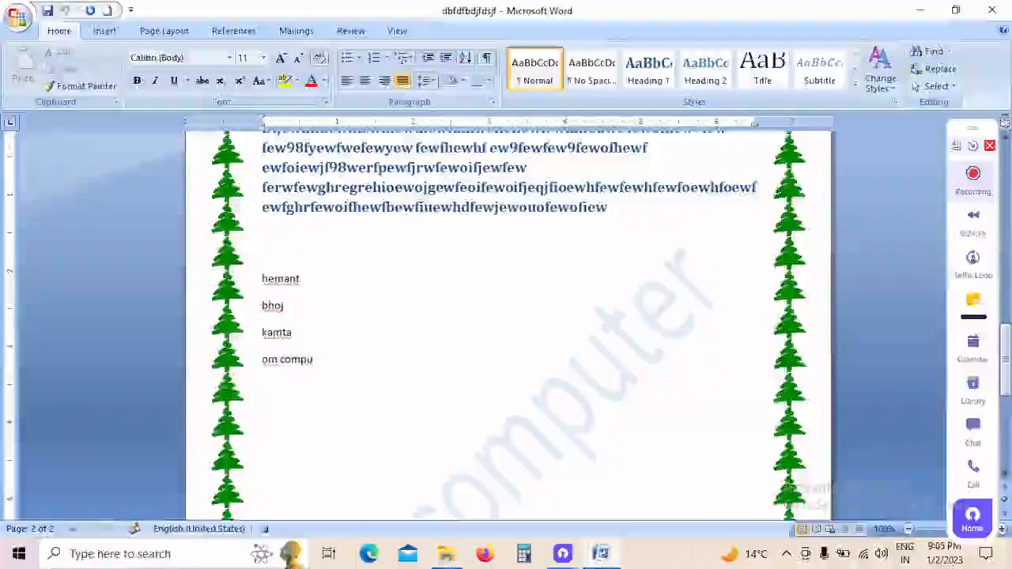
pyautogui.write('ter')
# Step: Add six more first names below "om computer", each on its own line
pyautogui.press('Return')
pyautogui.write('vi')
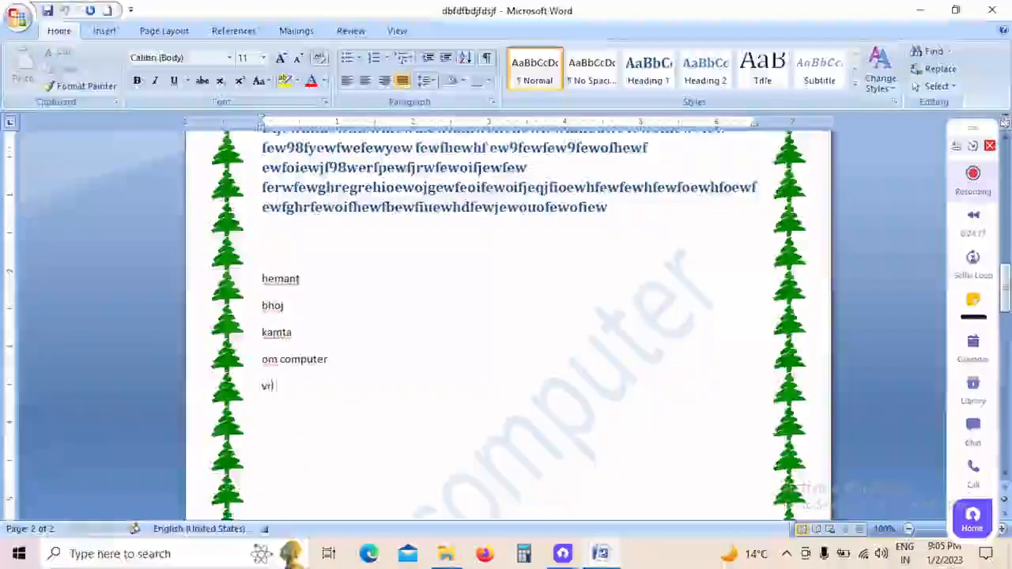
pyautogui.write('idhi')
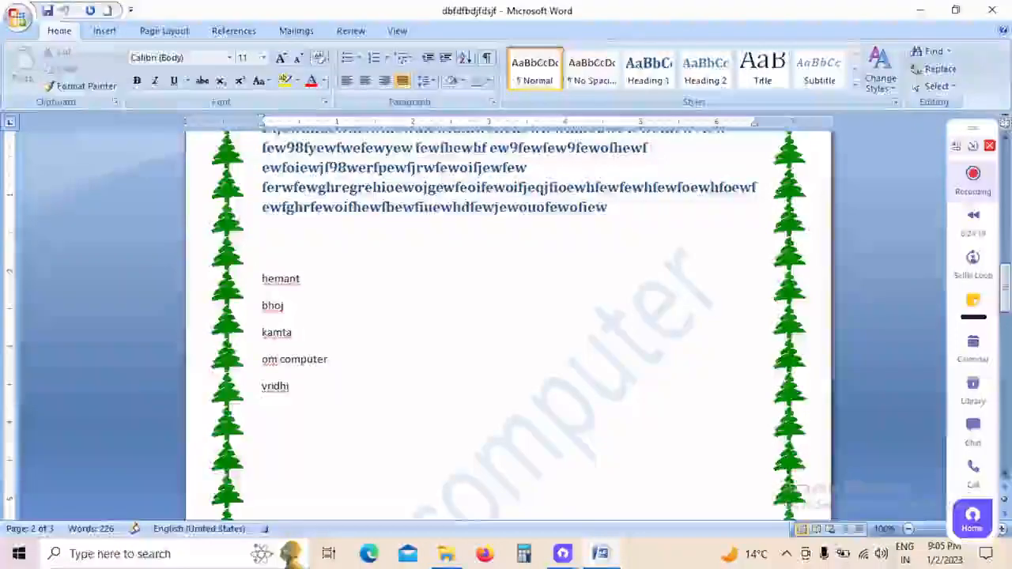
pyautogui.press('Return')
pyautogui.write('yasha')
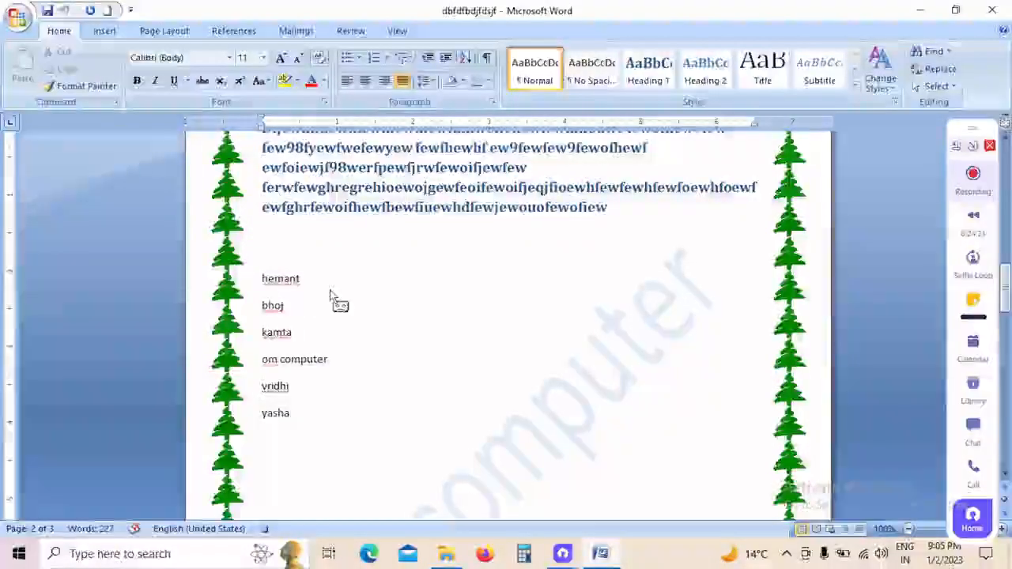
pyautogui.press('Return')
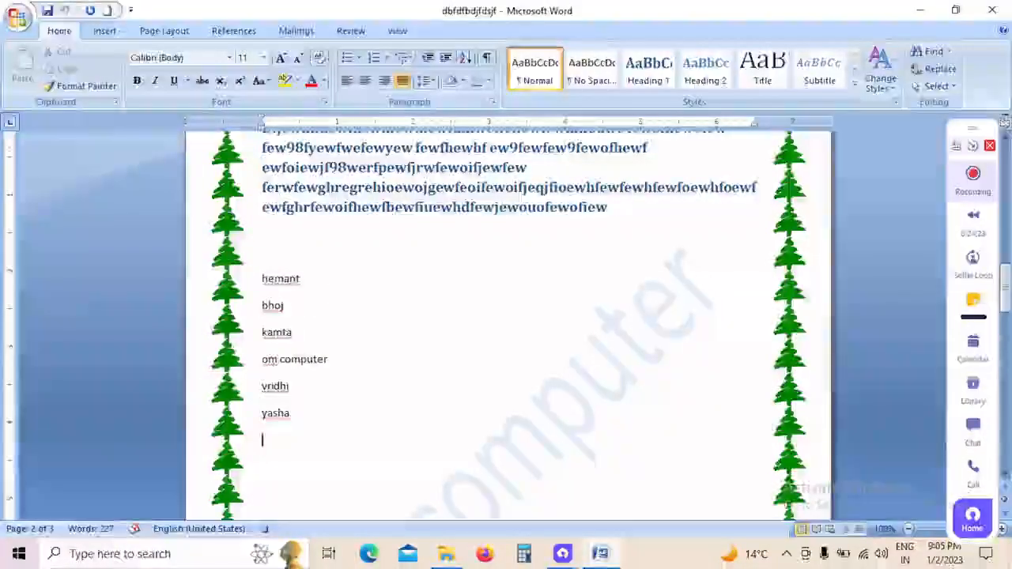
pyautogui.write('ni')
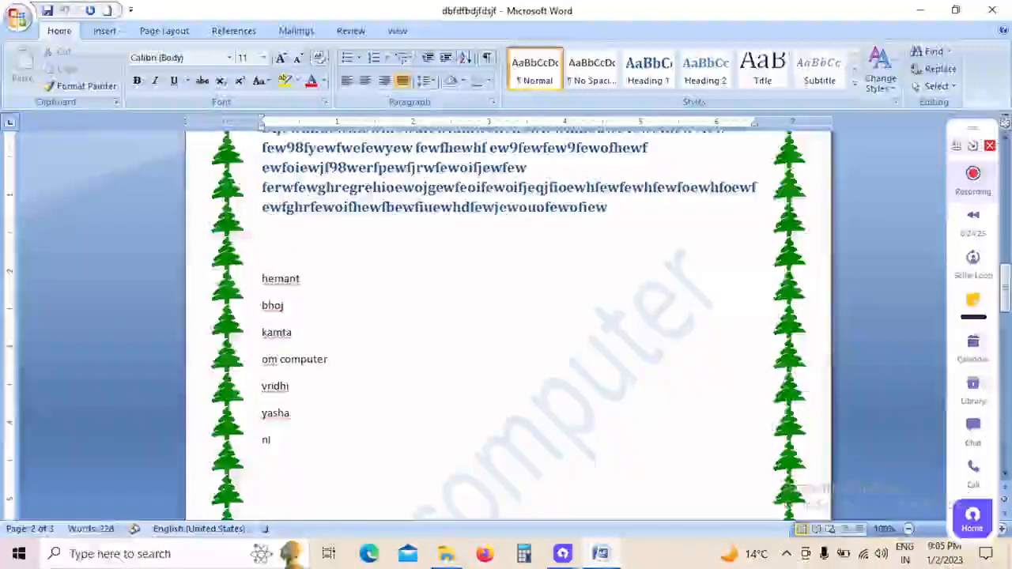
pyautogui.write('lu')
pyautogui.press('Return')
pyautogui.write('po')
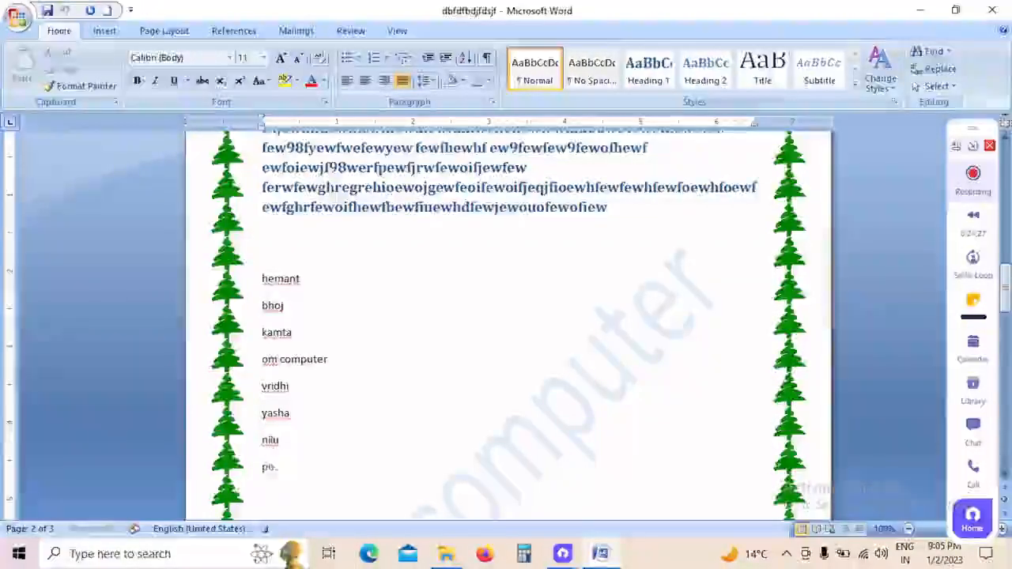
pyautogui.write('oja')
pyautogui.press('Return')
pyautogui.write('seema')
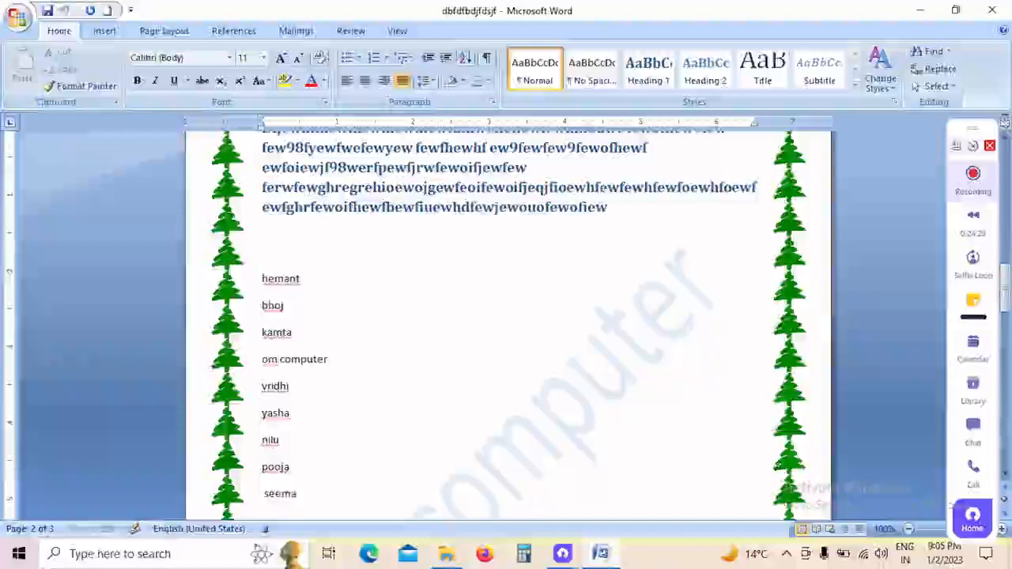
pyautogui.press('Return')
pyautogui.write('bedu')
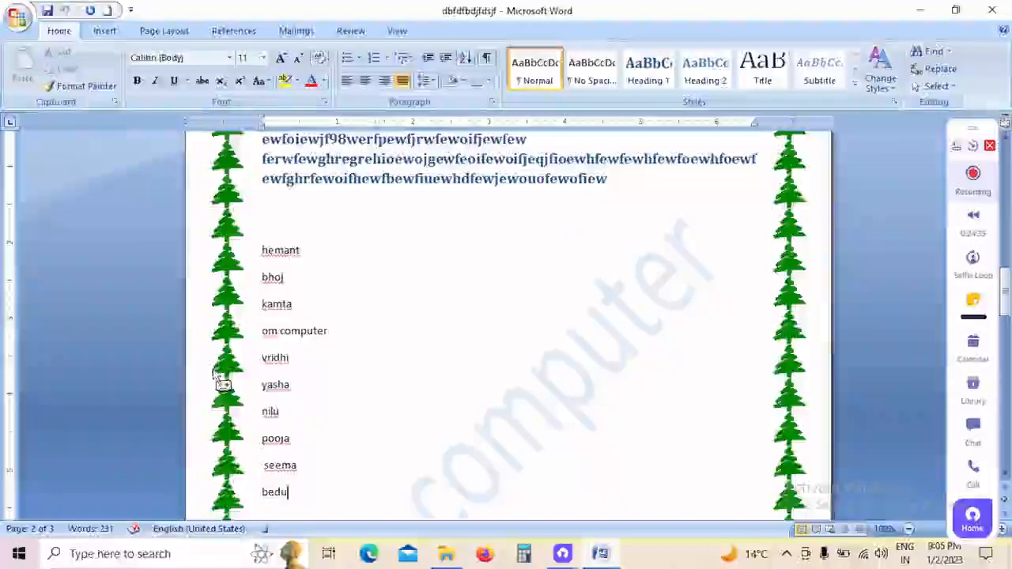
# Step: Stop the macro recording after the last name in the list
pyautogui.click(397, 30)
pyautogui.click(818, 86)
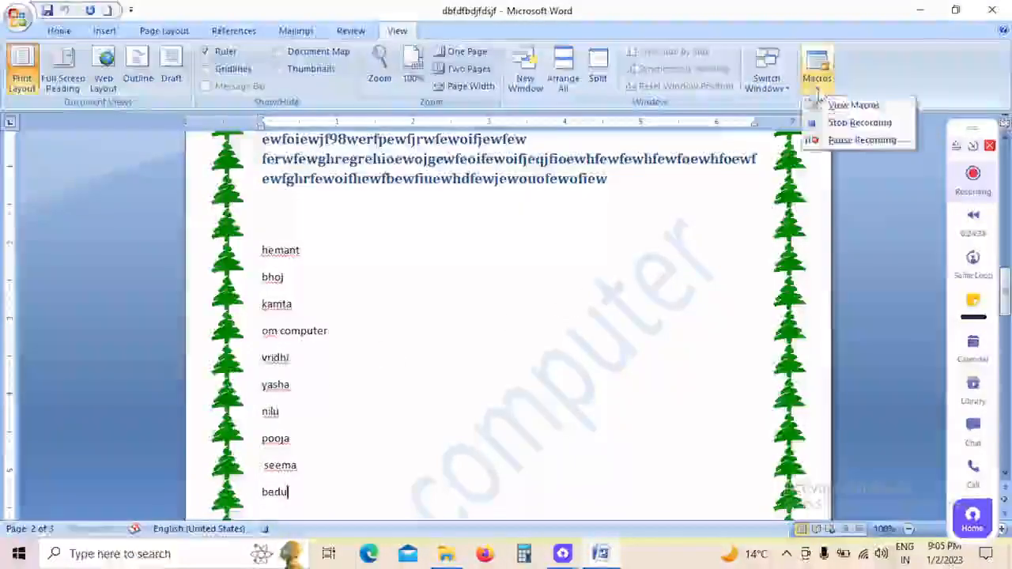
pyautogui.click(863, 125)
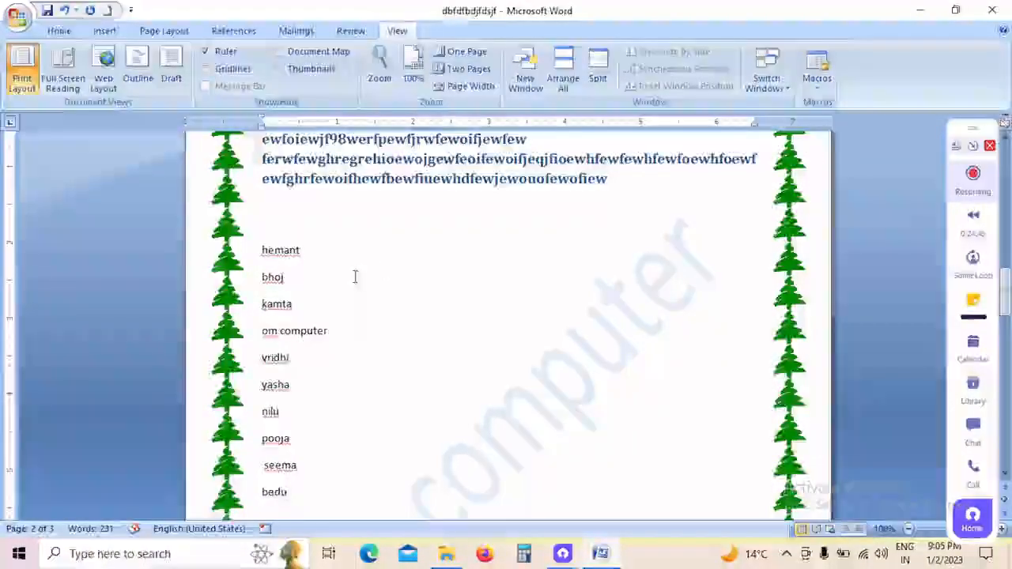
# Step: Delete the whole typed list of names from page 2, leaving the heading text above it
pyautogui.scroll(-3, 355, 277)
pyautogui.moveTo(363, 359); pyautogui.dragTo(245, 231)
pyautogui.press('Delete')
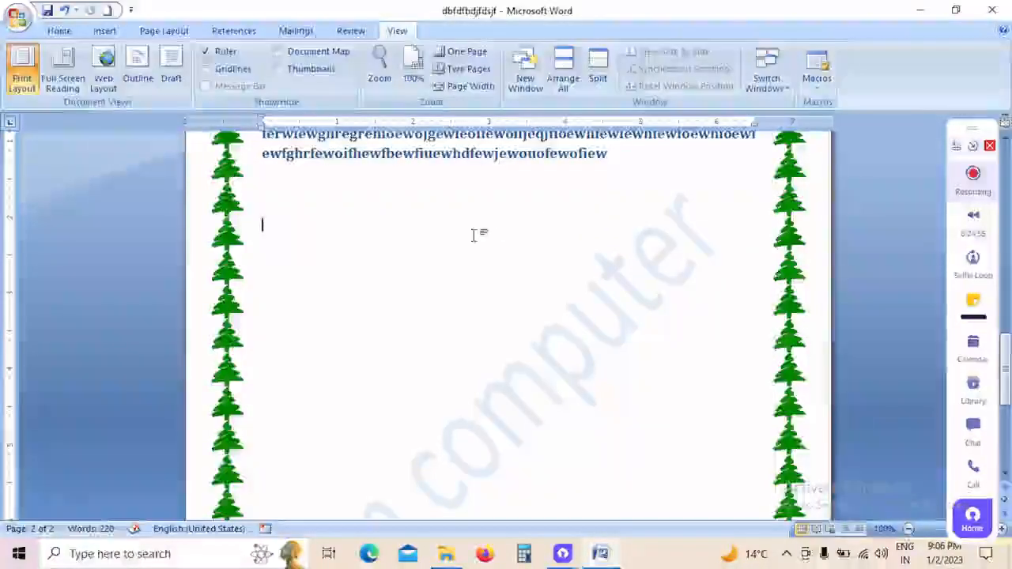
# Step: Run Macro1 from the list of macros to insert the recorded names at the cursor on page 2
pyautogui.click(818, 83)
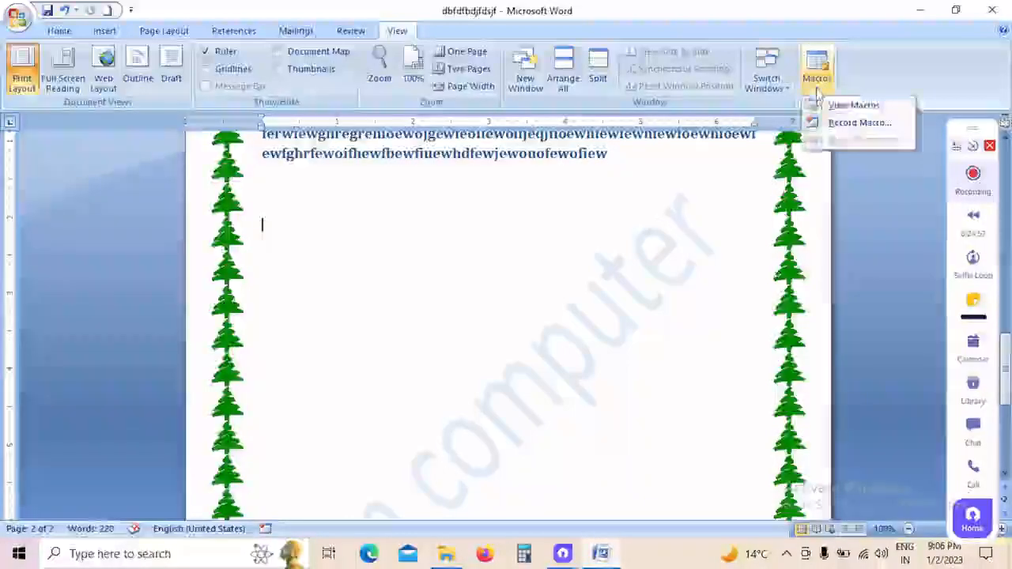
pyautogui.click(846, 105)
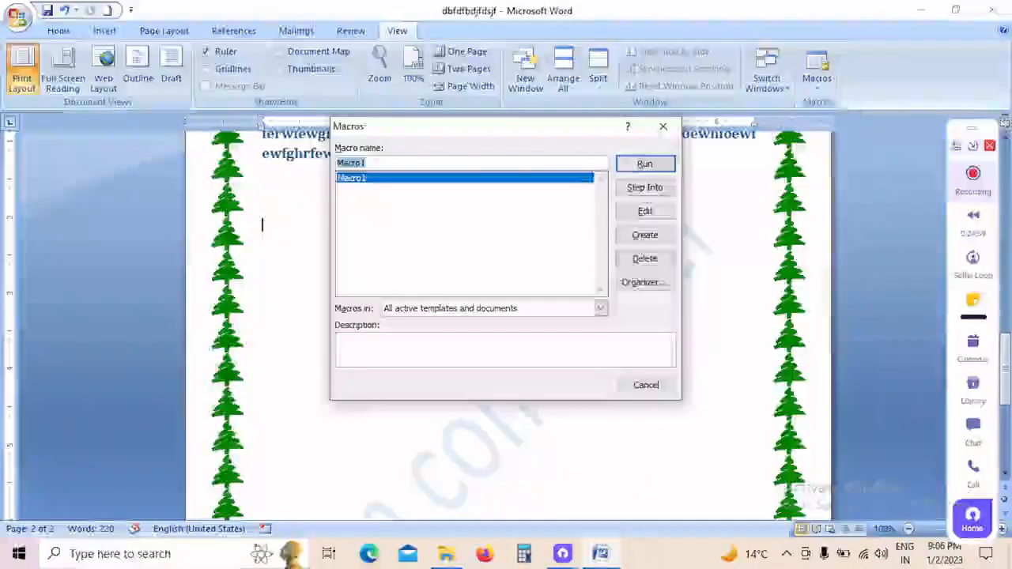
pyautogui.moveTo(501, 133); pyautogui.dragTo(606, 142)
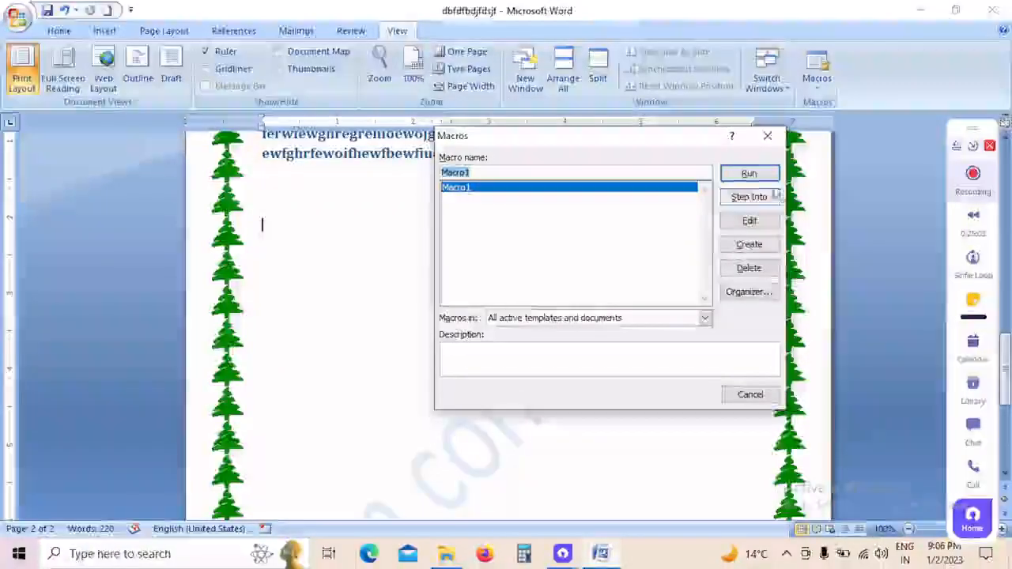
pyautogui.click(758, 175)
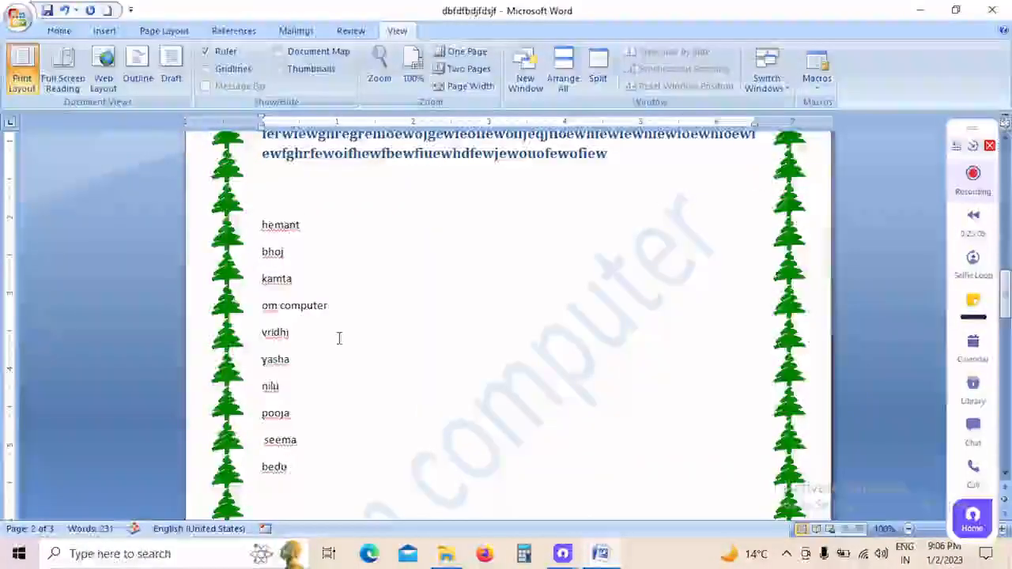